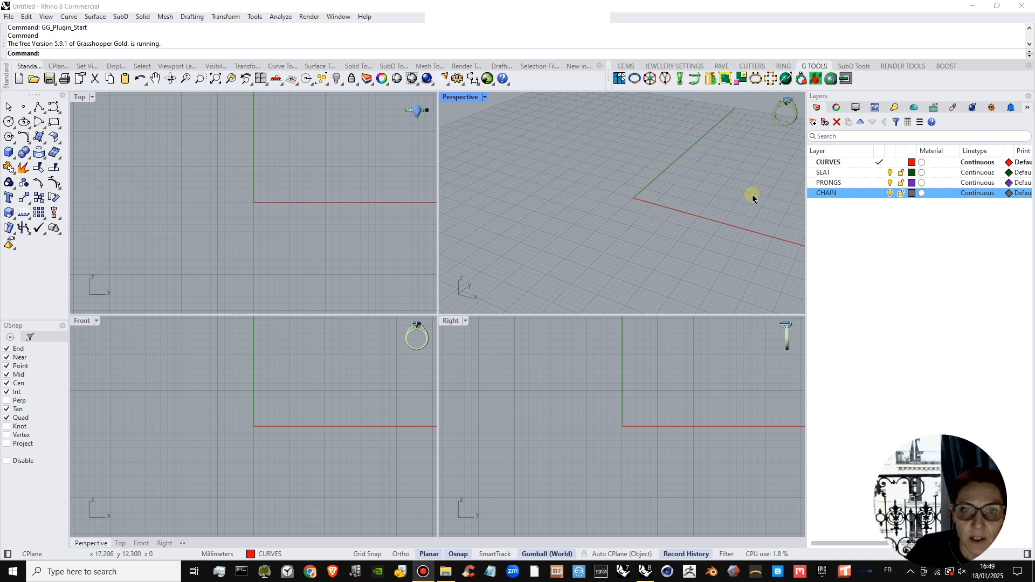
Create a round-cut diamond of size 5 at the origin with the Choose Diamond tool, then close its dialog.
{"action": "left_click", "coordinate": [626, 67]}
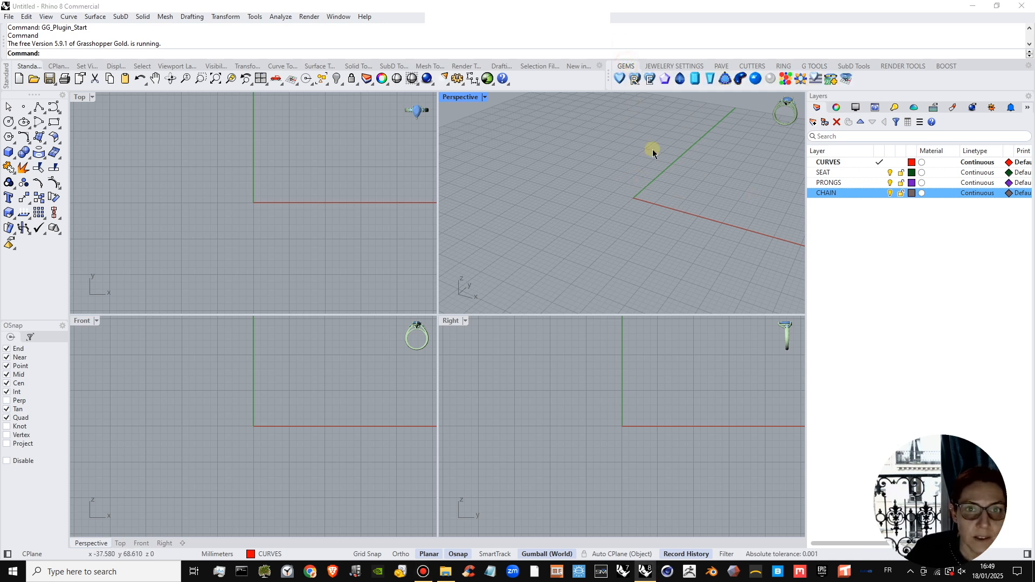
{"action": "left_click", "coordinate": [621, 79]}
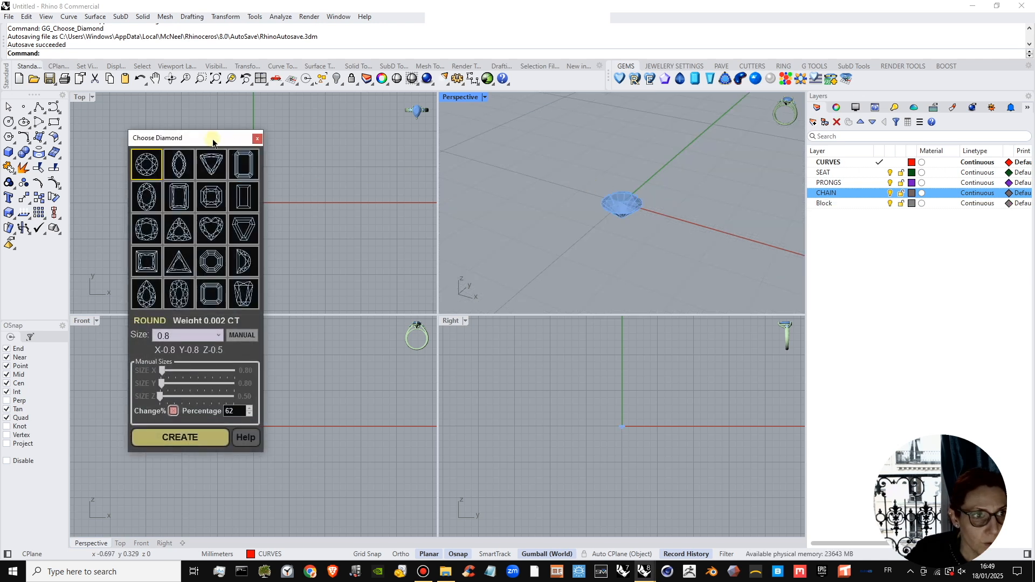
{"action": "left_click_drag", "start_coordinate": [213, 143], "coordinate": [397, 137]}
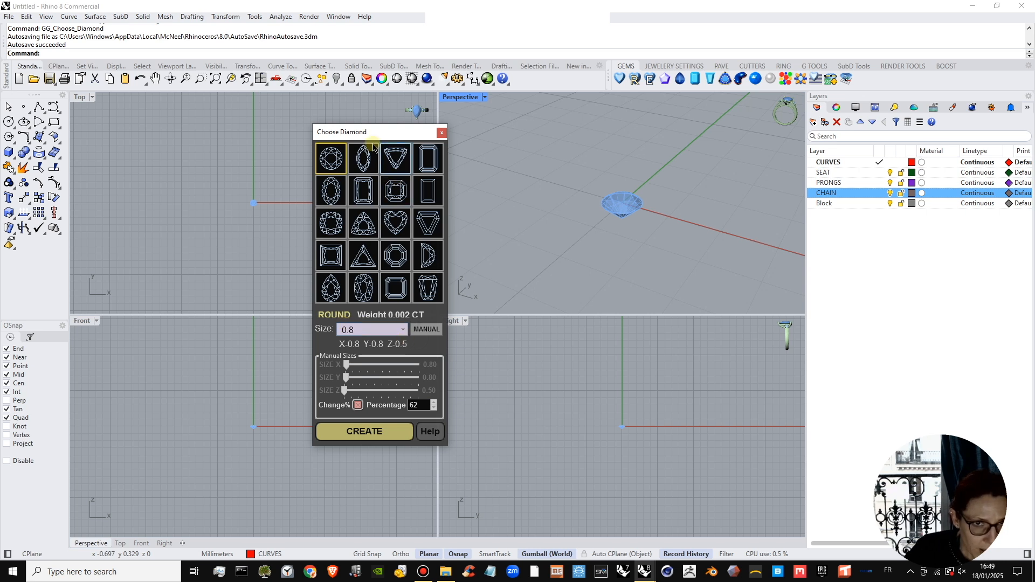
{"action": "left_click_drag", "start_coordinate": [397, 132], "coordinate": [475, 135]}
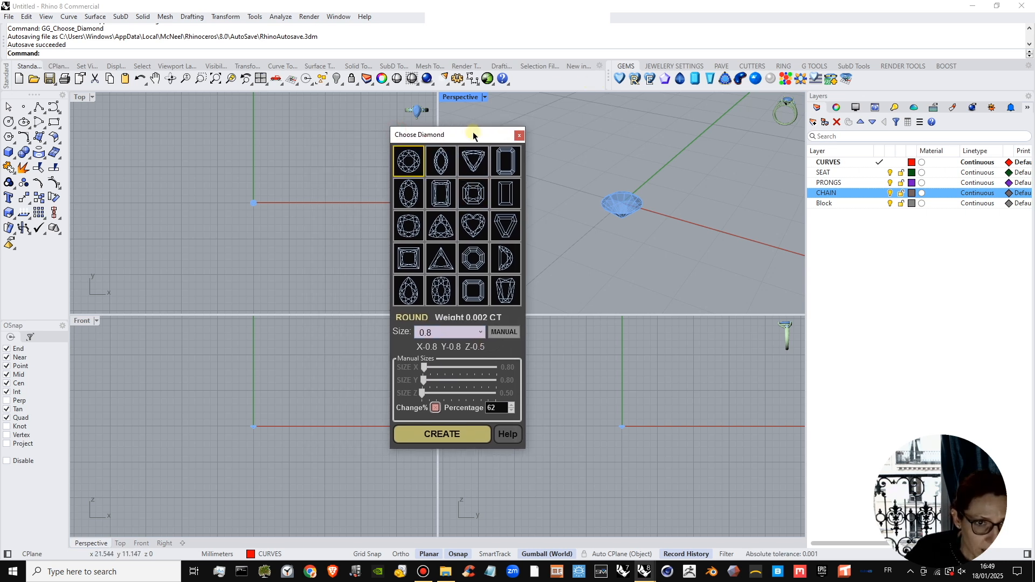
{"action": "left_click", "coordinate": [407, 169]}
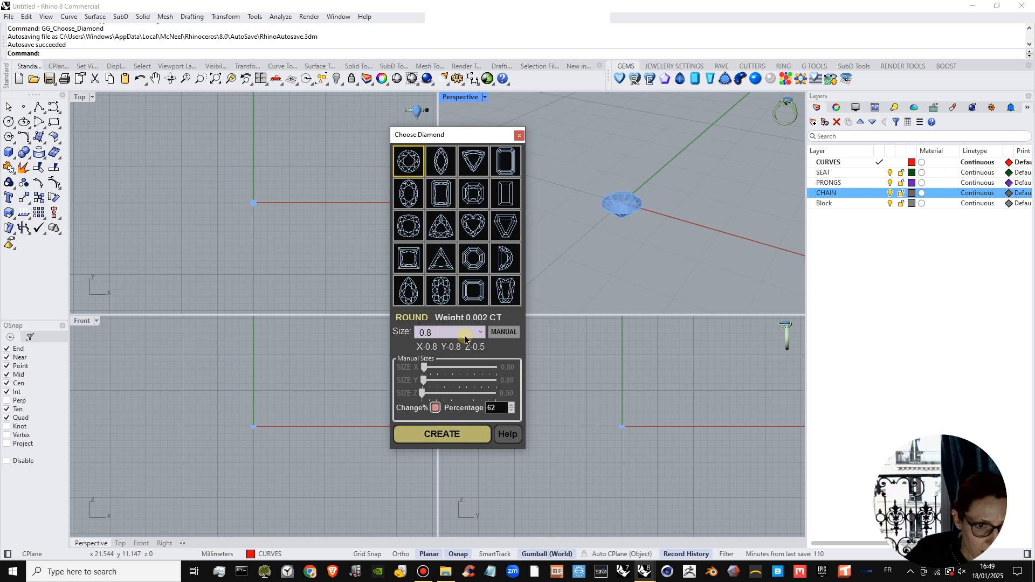
{"action": "left_click", "coordinate": [481, 333]}
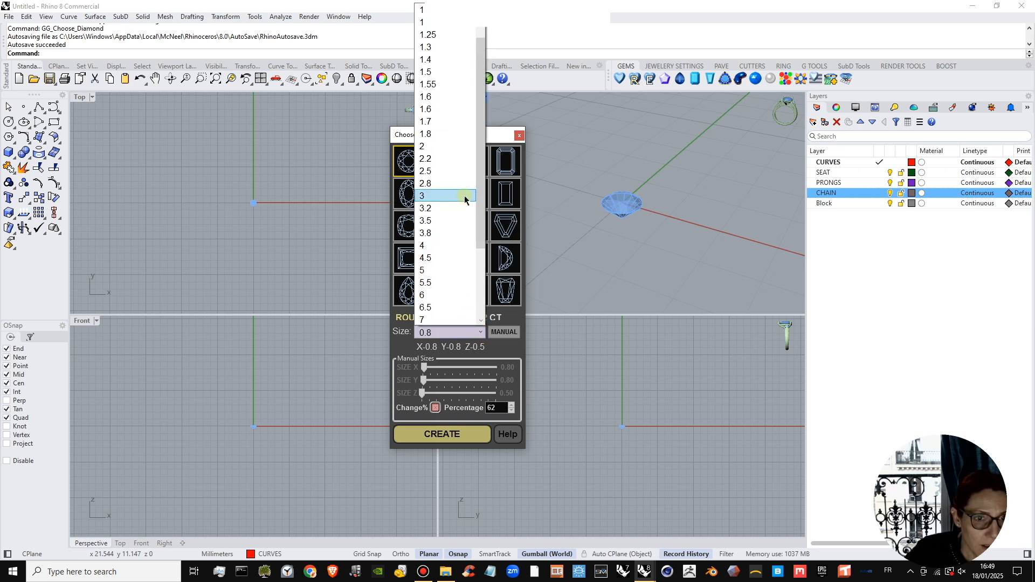
{"action": "left_click", "coordinate": [445, 146]}
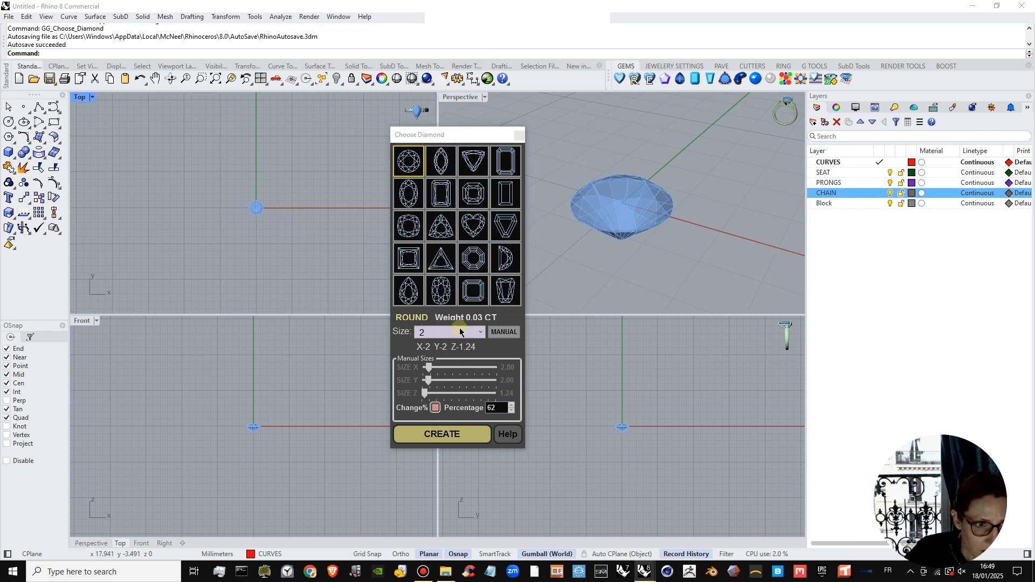
{"action": "left_click", "coordinate": [479, 332]}
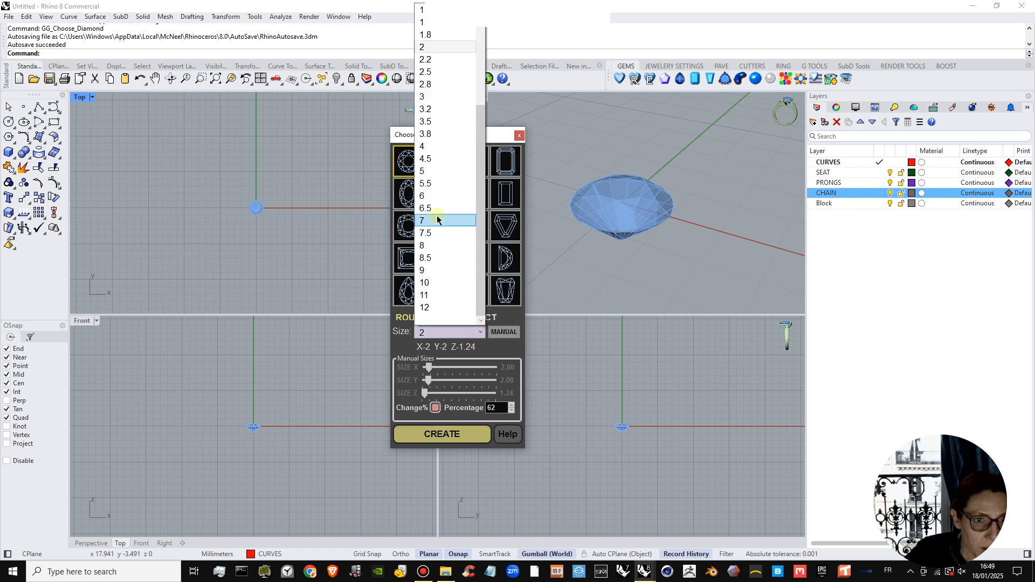
{"action": "left_click", "coordinate": [448, 170]}
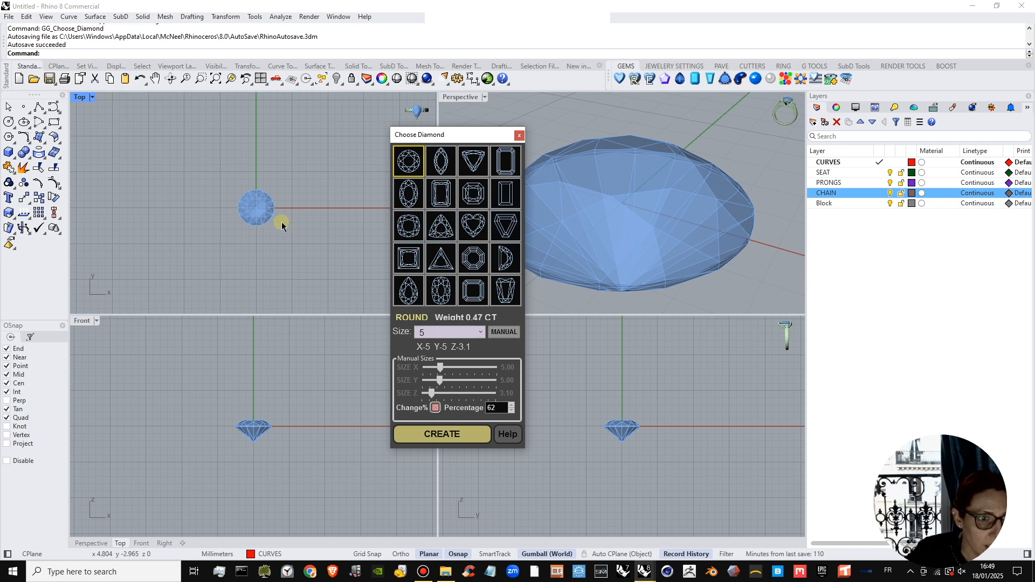
{"action": "left_click", "coordinate": [447, 439]}
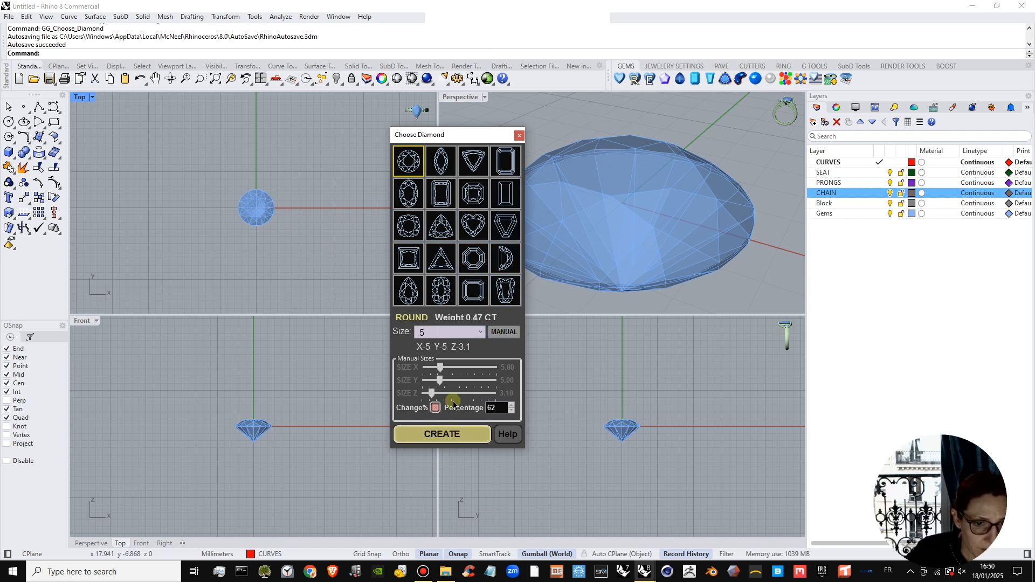
{"action": "left_click", "coordinate": [519, 136]}
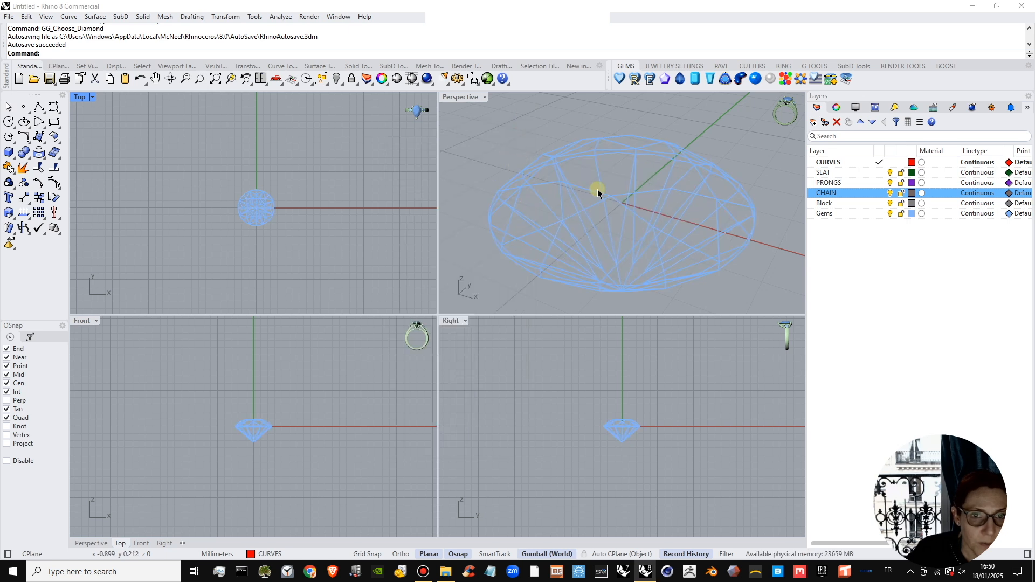
Switch the Perspective, Top, Front and Right viewports to Shaded display mode.
{"action": "scroll", "coordinate": [598, 191], "scroll_direction": "down", "scroll_amount": 5}
{"action": "left_click", "coordinate": [485, 97]}
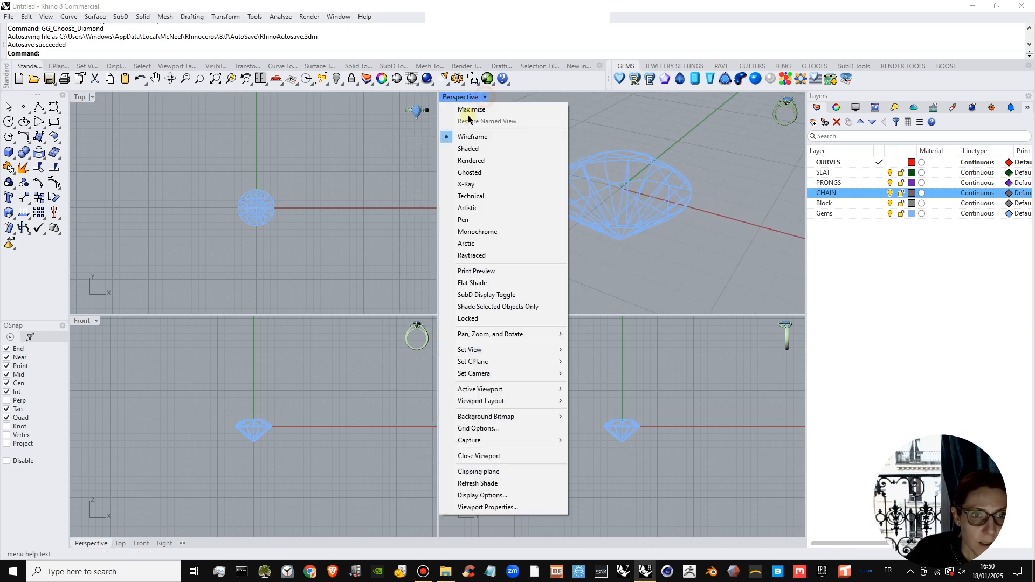
{"action": "left_click", "coordinate": [469, 148]}
{"action": "right_click", "coordinate": [348, 204]}
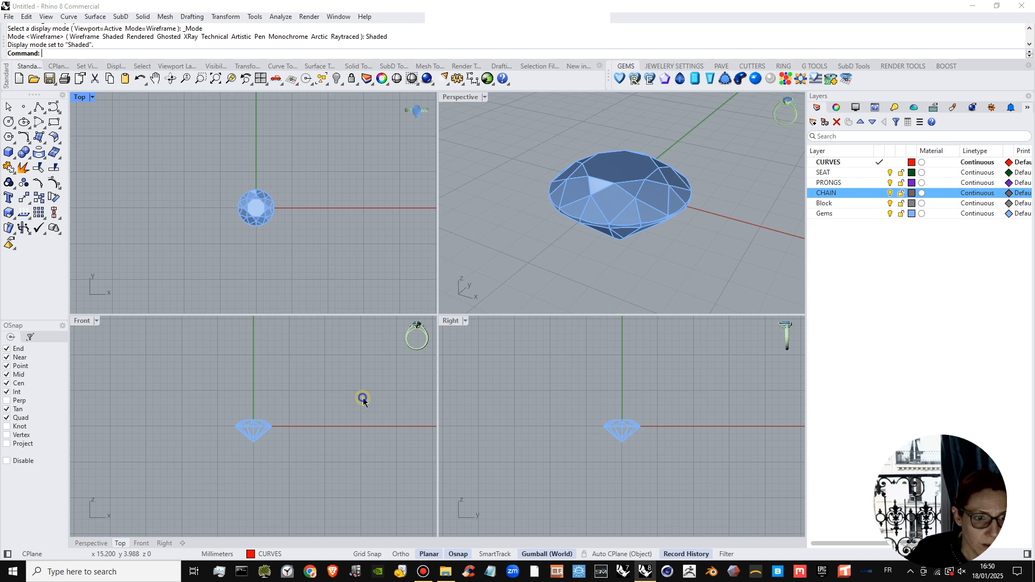
{"action": "right_click", "coordinate": [362, 396]}
{"action": "right_click", "coordinate": [558, 423]}
Examine the shaded gem from an angle, from above and in both side views.
{"action": "mouse_move", "coordinate": [591, 155]}
{"action": "right_mouse_down"}
{"action": "mouse_move", "coordinate": [582, 171]}
{"action": "mouse_move", "coordinate": [620, 244]}
{"action": "mouse_move", "coordinate": [639, 215]}
{"action": "mouse_move", "coordinate": [588, 201]}
{"action": "mouse_move", "coordinate": [556, 157]}
{"action": "mouse_move", "coordinate": [559, 138]}
{"action": "mouse_move", "coordinate": [659, 247]}
{"action": "mouse_move", "coordinate": [745, 217]}
{"action": "right_mouse_up"}
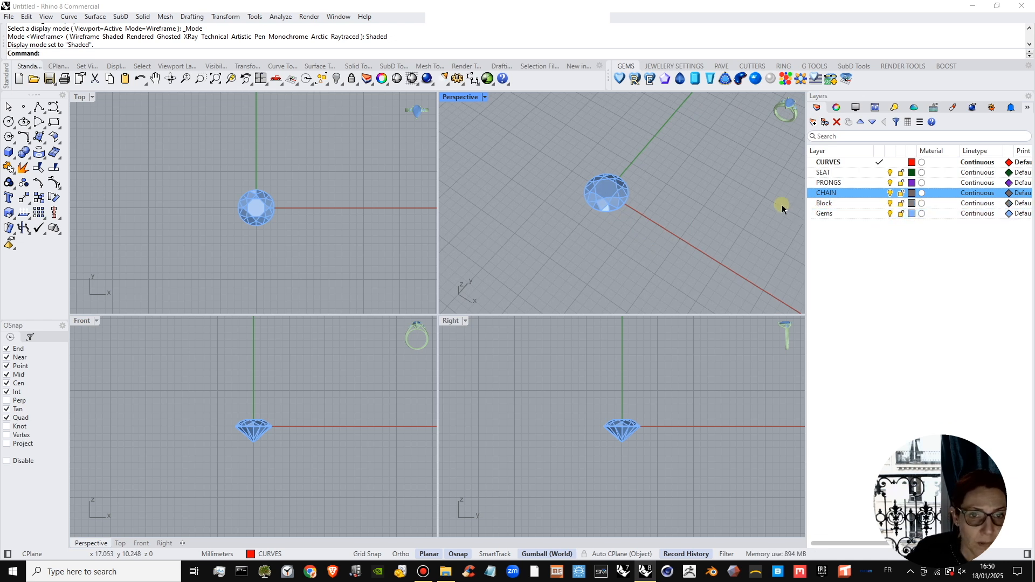
{"action": "right_click_drag", "start_coordinate": [286, 239], "coordinate": [286, 230]}
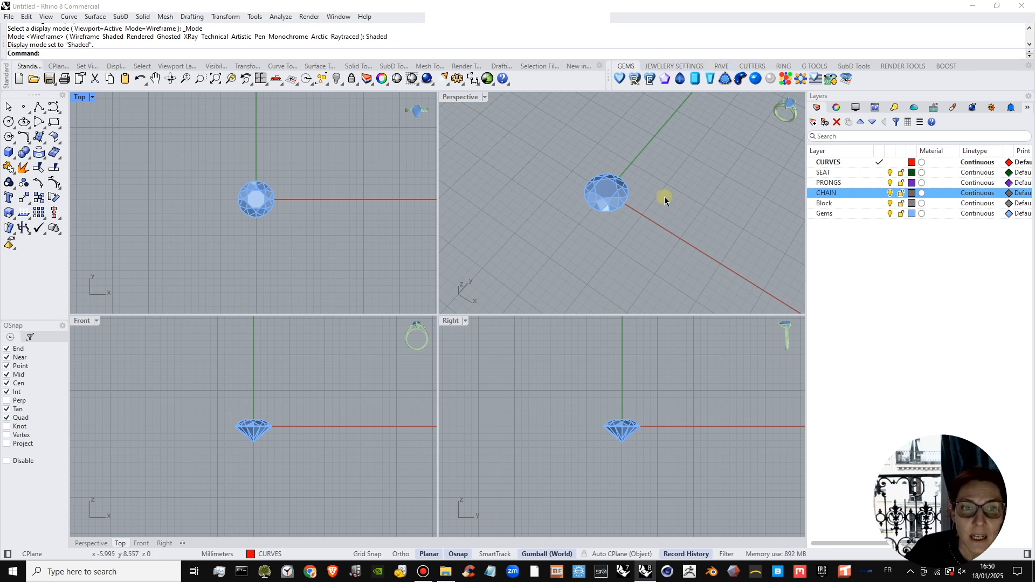
{"action": "scroll", "coordinate": [663, 196], "scroll_direction": "up", "scroll_amount": 1}
{"action": "scroll", "coordinate": [630, 454], "scroll_direction": "up", "scroll_amount": 3}
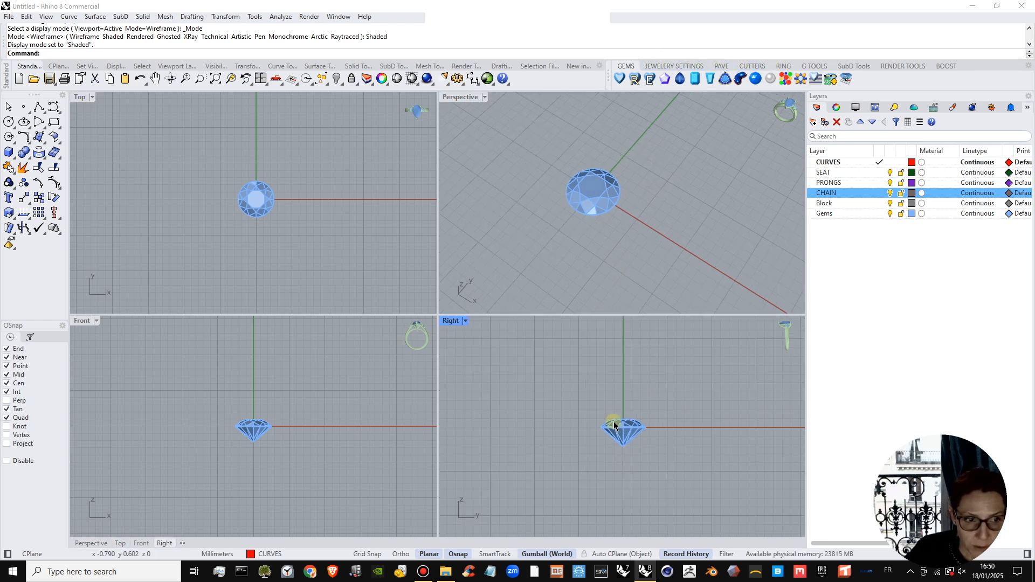
{"action": "scroll", "coordinate": [273, 450], "scroll_direction": "up", "scroll_amount": 4}
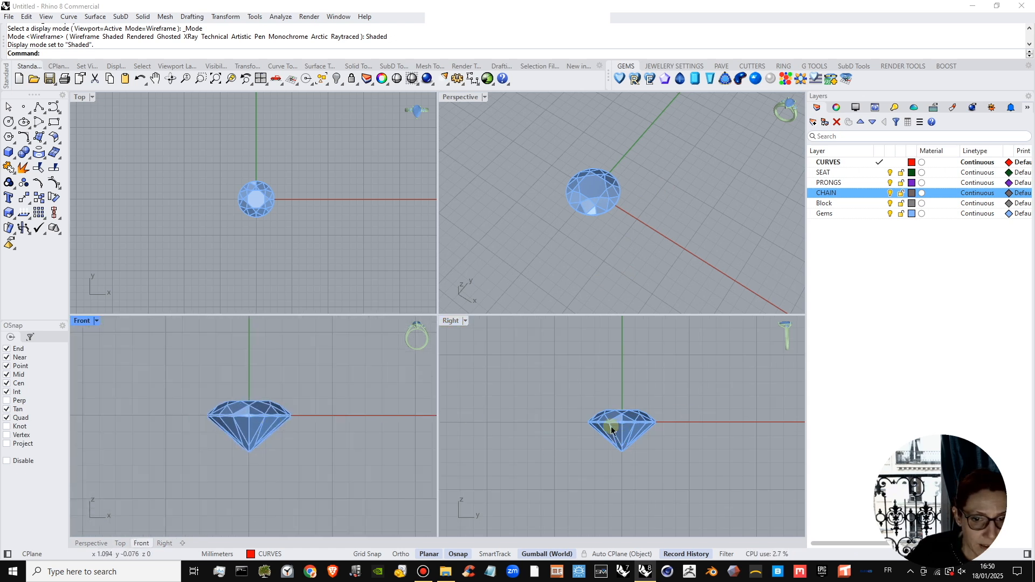
{"action": "scroll", "coordinate": [616, 431], "scroll_direction": "up", "scroll_amount": 2}
{"action": "scroll", "coordinate": [275, 216], "scroll_direction": "up", "scroll_amount": 3}
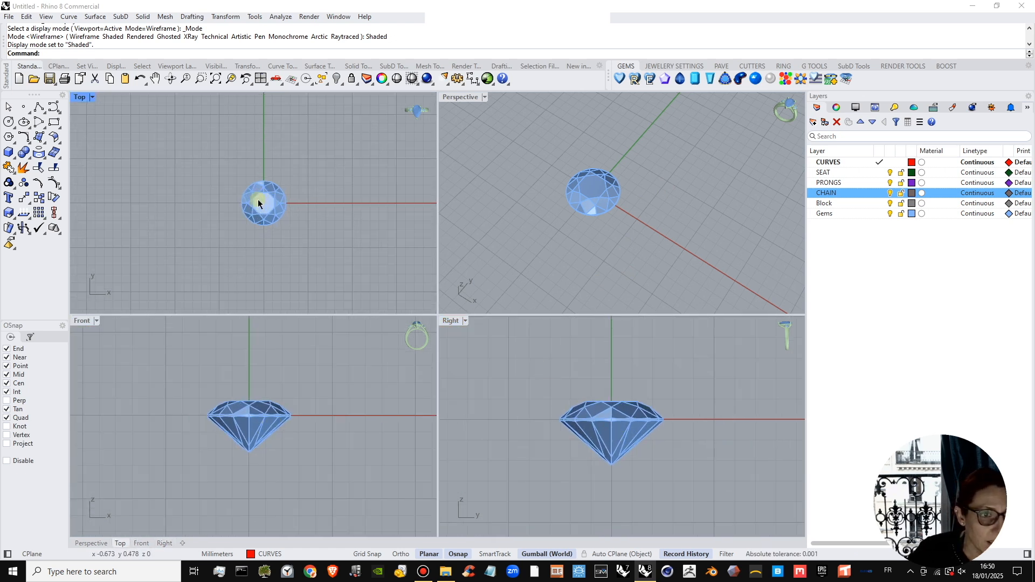
{"action": "scroll", "coordinate": [170, 187], "scroll_direction": "down", "scroll_amount": 2}
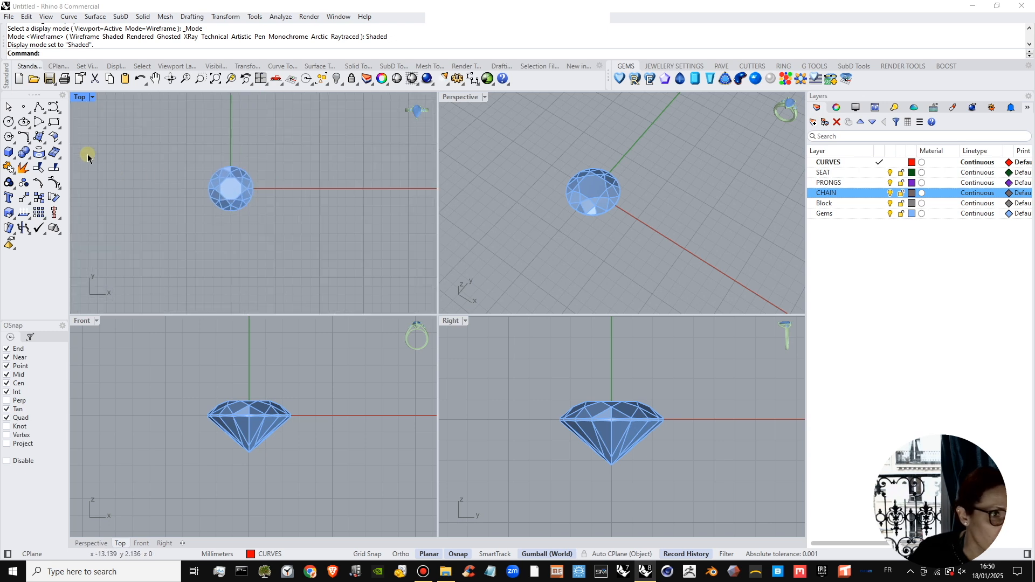
Draw a 5 mm diameter circle centred on the origin around the gem's girdle in the Top view, with Ortho on.
{"action": "left_click", "coordinate": [15, 159]}
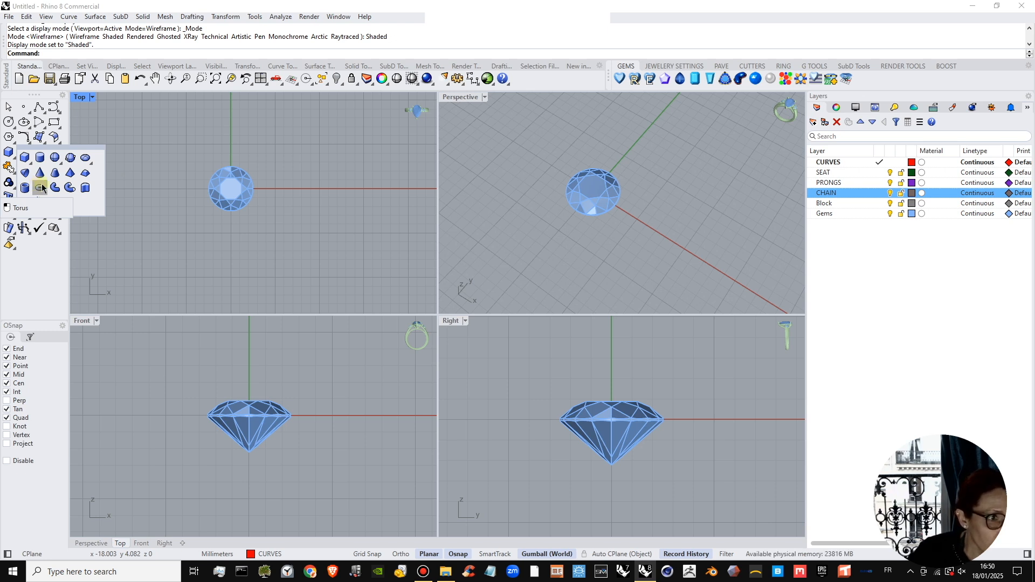
{"action": "left_click", "coordinate": [31, 273]}
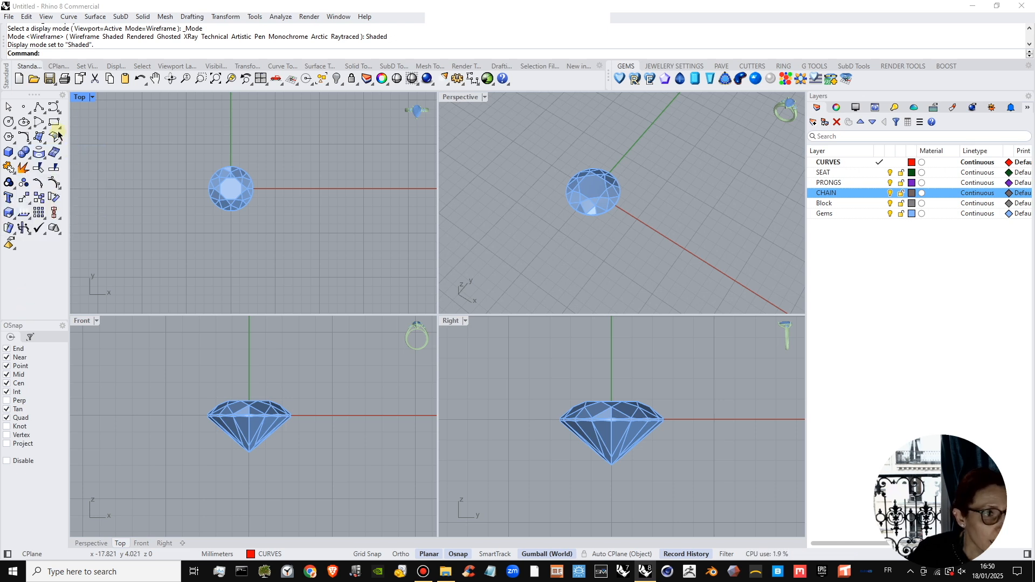
{"action": "left_click", "coordinate": [8, 121]}
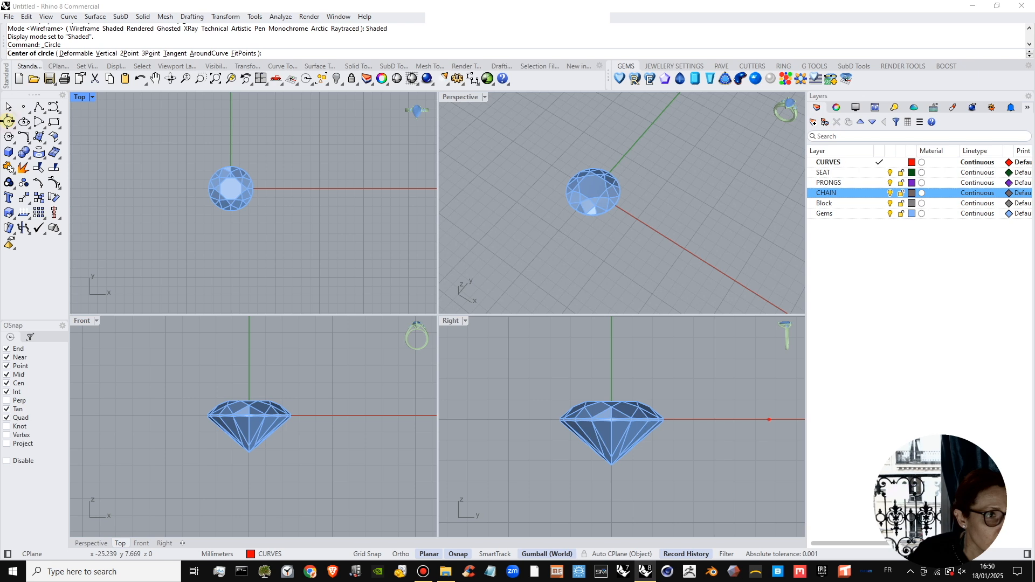
{"action": "scroll", "coordinate": [221, 182], "scroll_direction": "up", "scroll_amount": 3}
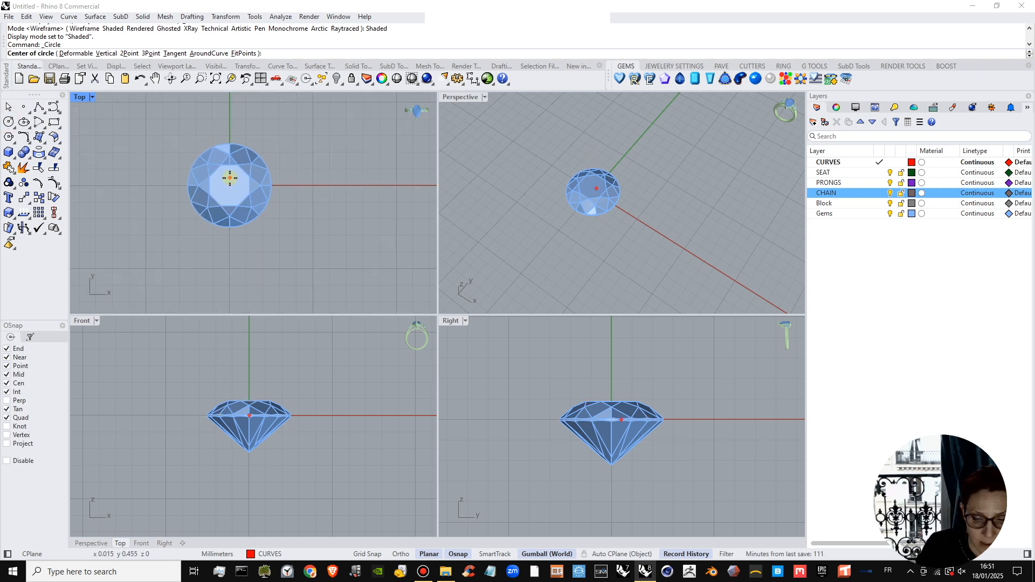
{"action": "type", "text": "0"}
{"action": "key", "text": "Return"}
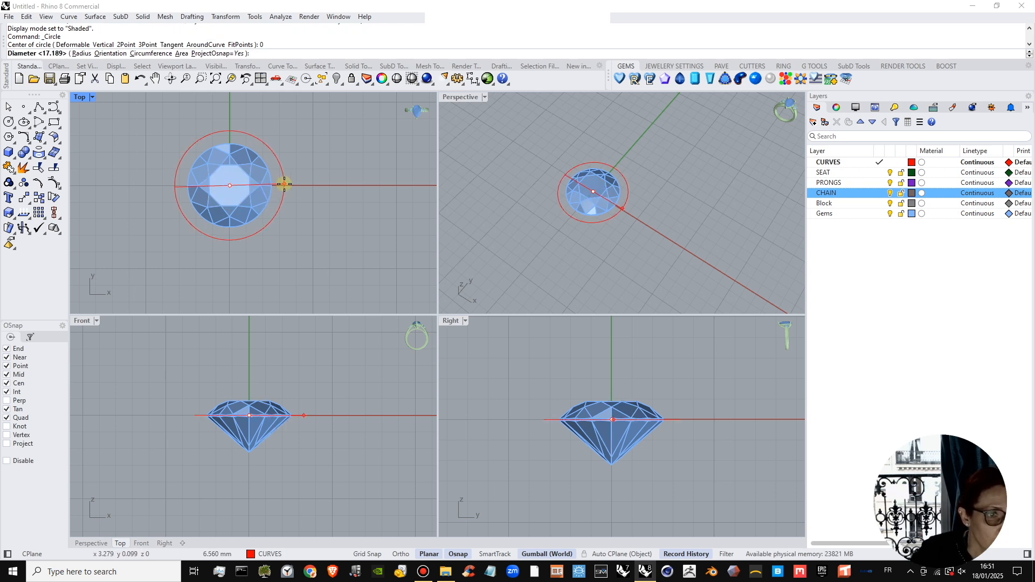
{"action": "scroll", "coordinate": [277, 188], "scroll_direction": "up", "scroll_amount": 2}
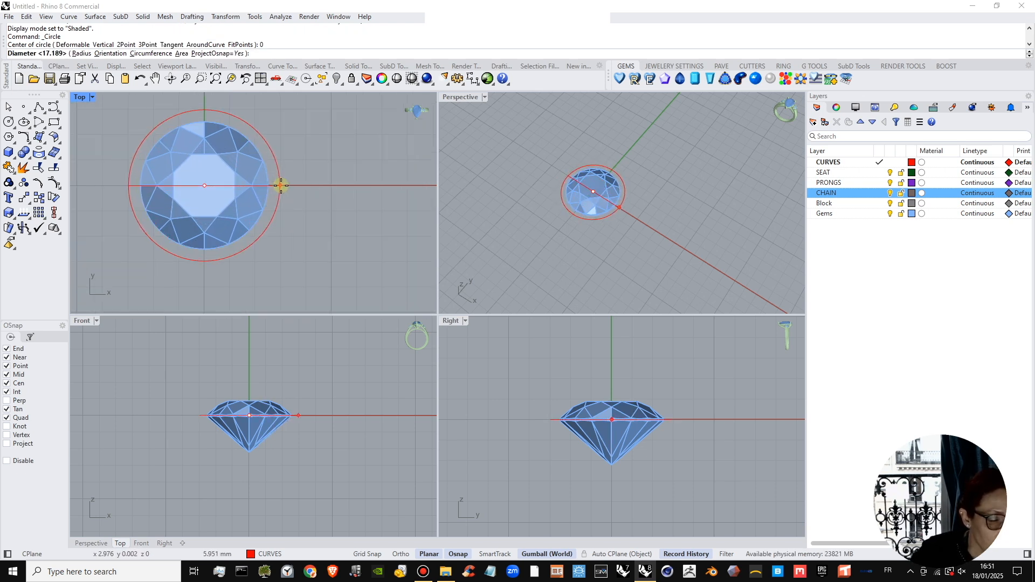
{"action": "key", "text": "F8"}
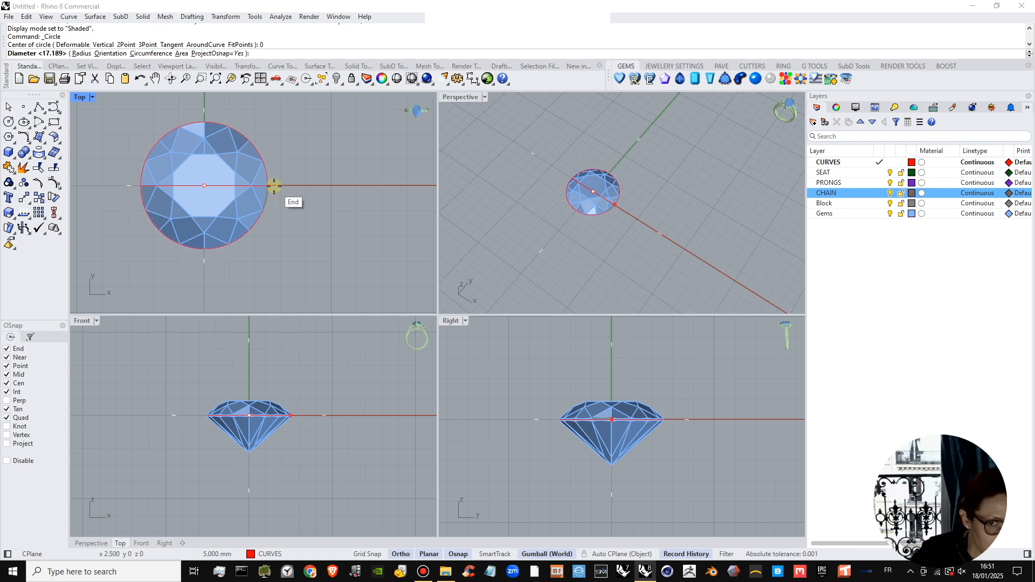
{"action": "left_click", "coordinate": [274, 186]}
Move the girdle circle straight down to just below the gem's widest edge.
{"action": "right_click_drag", "start_coordinate": [628, 199], "coordinate": [632, 175]}
{"action": "scroll", "coordinate": [598, 224], "scroll_direction": "up", "scroll_amount": 5}
{"action": "left_click", "coordinate": [620, 211]}
{"action": "left_click", "coordinate": [655, 234]}
{"action": "right_click_drag", "start_coordinate": [690, 213], "coordinate": [635, 192]}
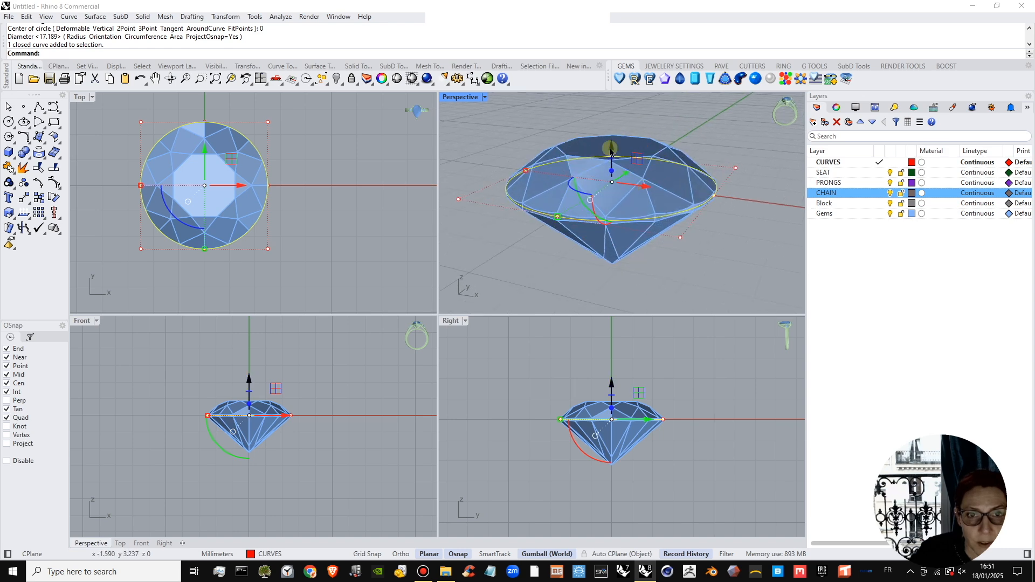
{"action": "left_click_drag", "start_coordinate": [610, 158], "coordinate": [615, 182]}
Copy the circle vertically downward to a second level above the gem's lower tip, then clear the selection.
{"action": "scroll", "coordinate": [643, 432], "scroll_direction": "up", "scroll_amount": 4}
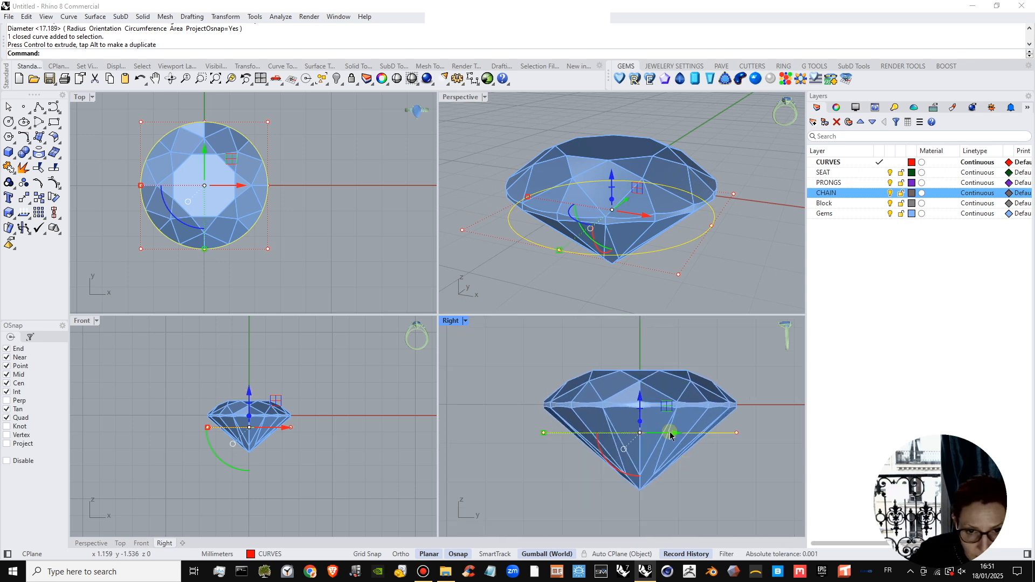
{"action": "left_click", "coordinate": [640, 398]}
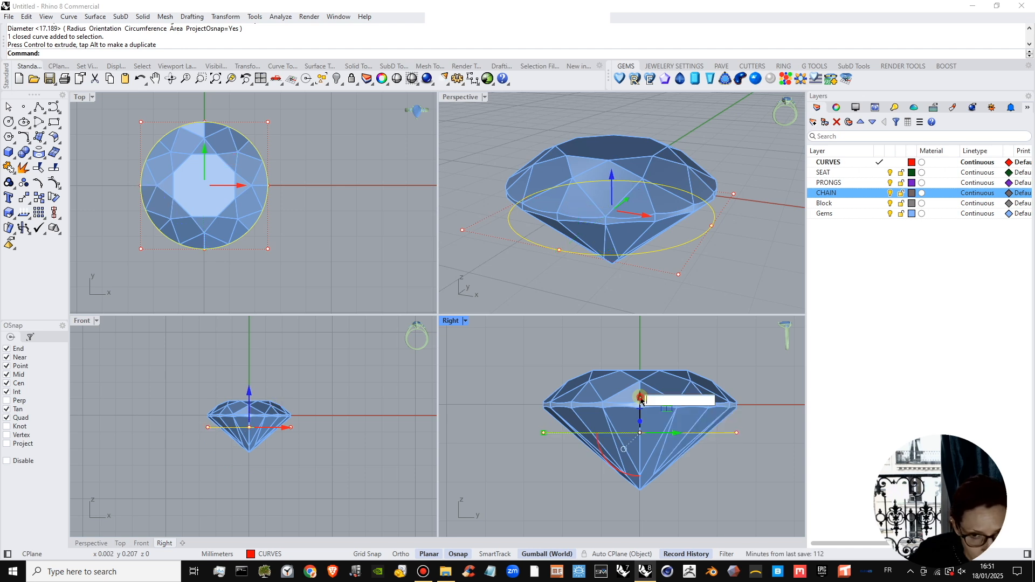
{"action": "left_click_drag", "start_coordinate": [641, 398], "coordinate": [651, 428]}
{"action": "left_click", "coordinate": [716, 433]}
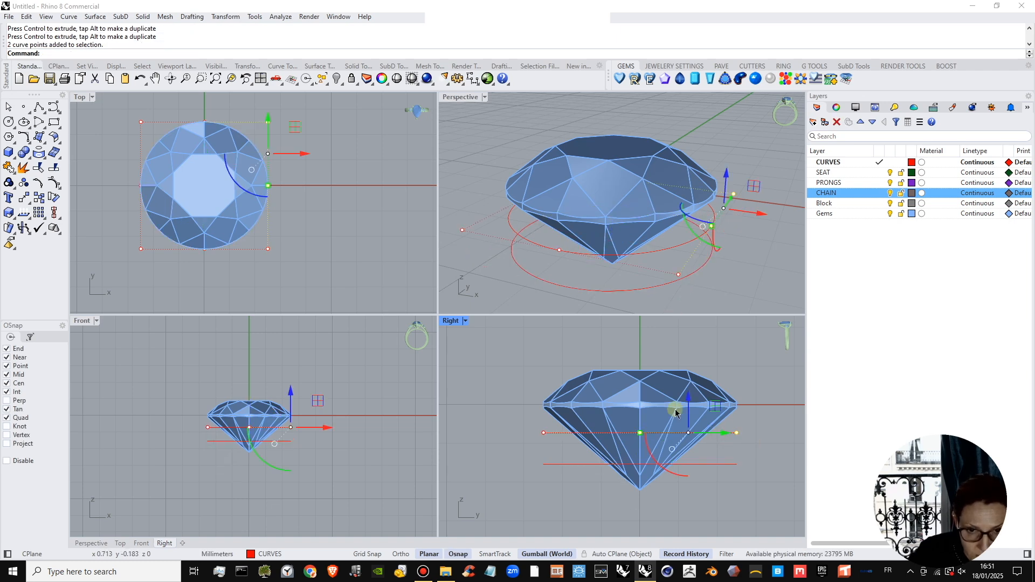
{"action": "left_click", "coordinate": [743, 236]}
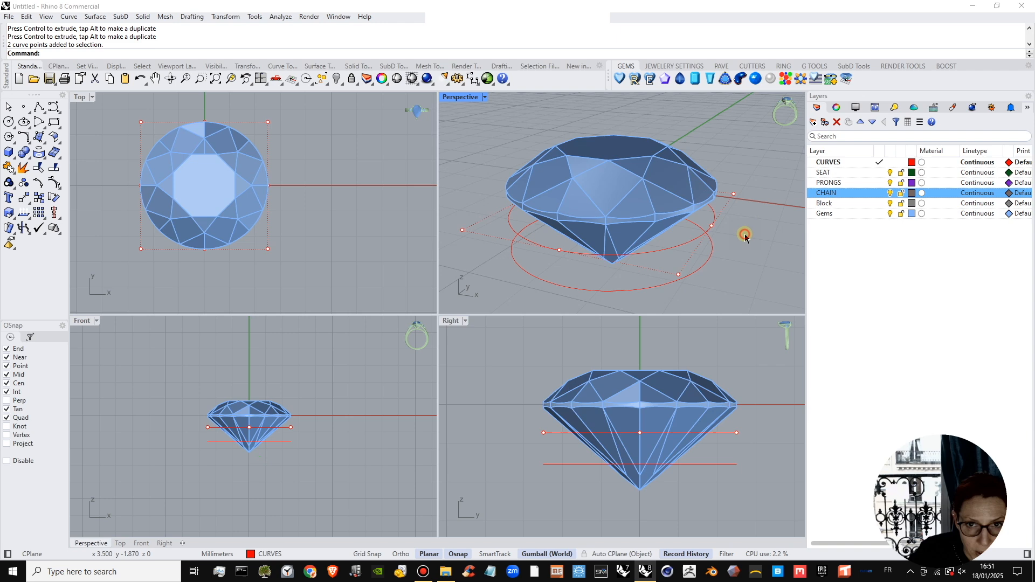
Raise the upper circle slightly closer to the gem's girdle, with its history-linked copy following.
{"action": "left_click", "coordinate": [678, 250]}
{"action": "left_click_drag", "start_coordinate": [613, 169], "coordinate": [613, 165]}
{"action": "left_click", "coordinate": [752, 426]}
{"action": "right_click_drag", "start_coordinate": [752, 428], "coordinate": [742, 408]}
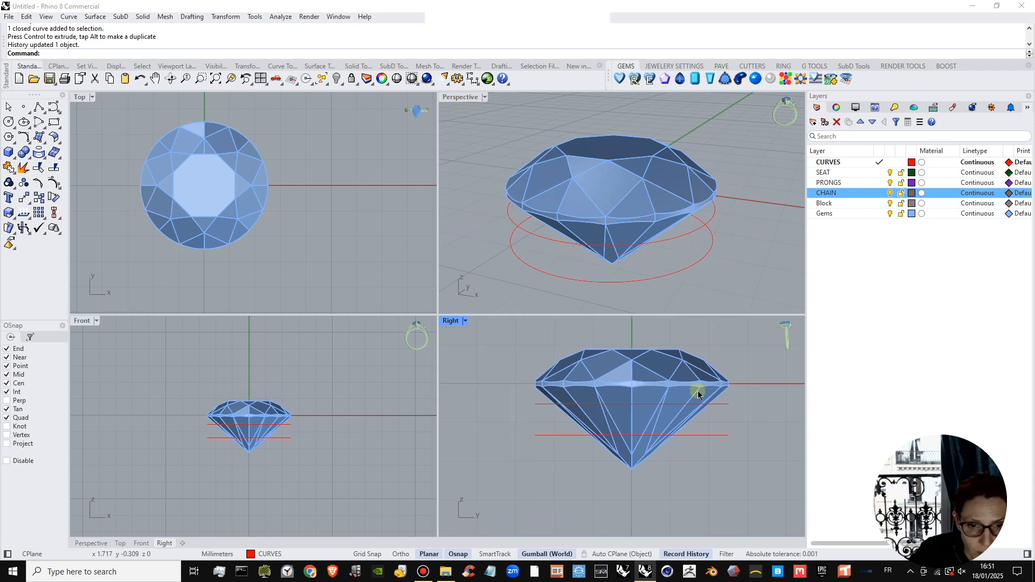
Scale the lower circle down uniformly about its centre, making it narrower than the upper circle, and deselect it.
{"action": "left_click", "coordinate": [711, 436]}
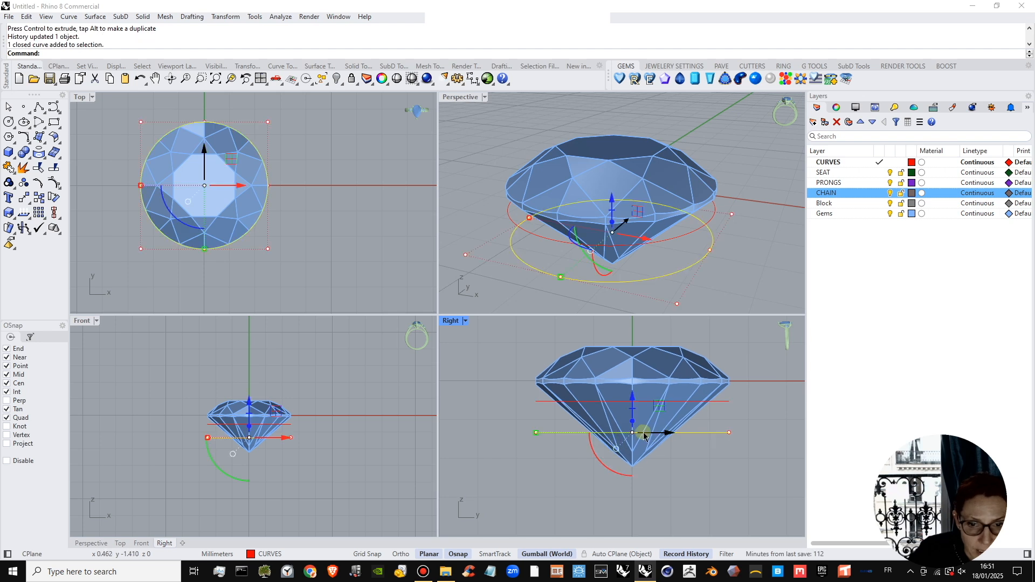
{"action": "scroll", "coordinate": [647, 435], "scroll_direction": "up", "scroll_amount": 1}
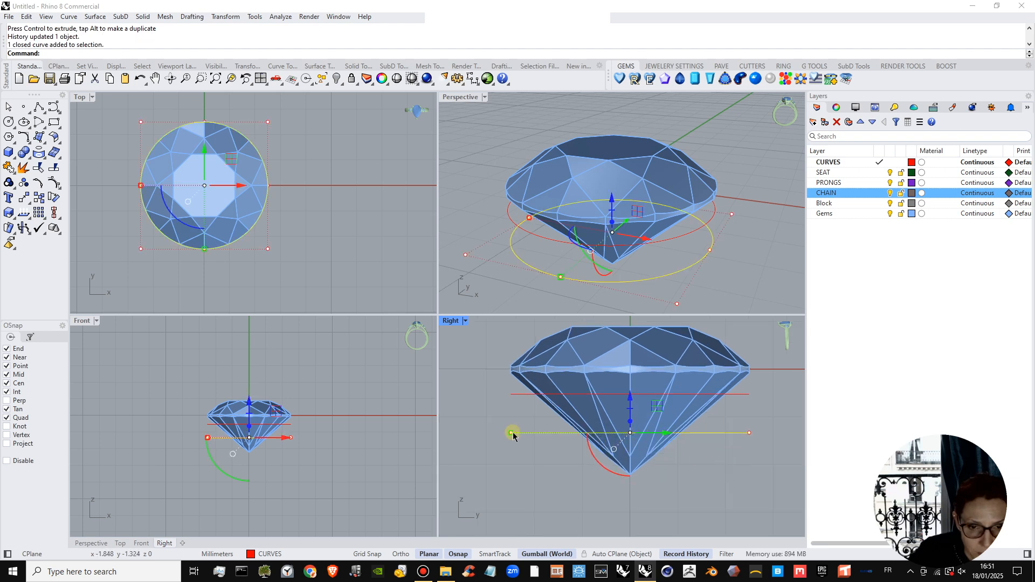
{"action": "left_click_drag", "start_coordinate": [511, 433], "coordinate": [546, 432], "text": "shift"}
{"action": "left_click", "coordinate": [519, 315]}
{"action": "left_click", "coordinate": [513, 490]}
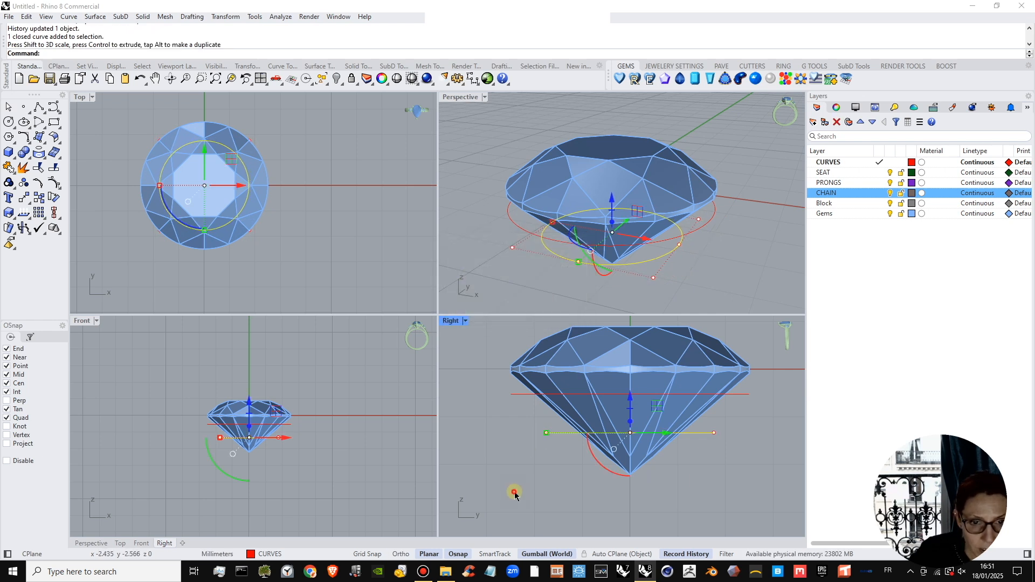
Draw a 1 mm by 1 mm square in the Right view, starting at the quadrant point of the upper circle and extending outward.
{"action": "scroll", "coordinate": [577, 480], "scroll_direction": "down", "scroll_amount": 3}
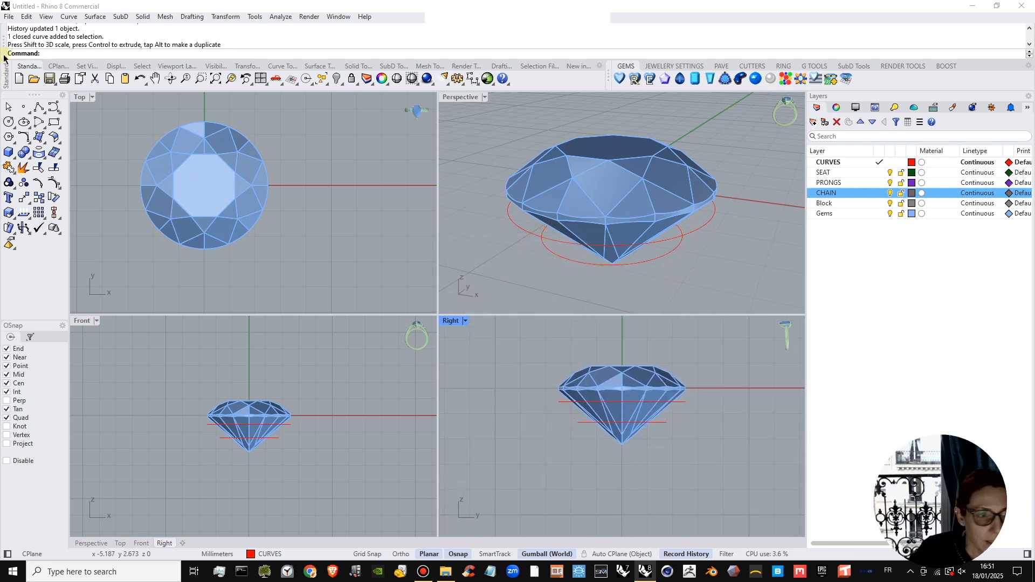
{"action": "left_click", "coordinate": [56, 123]}
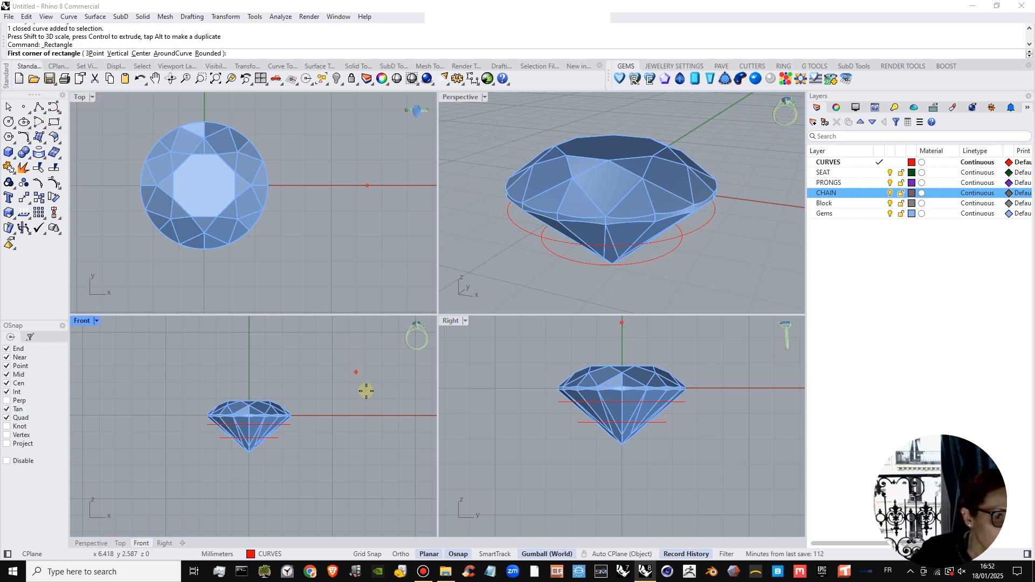
{"action": "scroll", "coordinate": [702, 419], "scroll_direction": "up", "scroll_amount": 5}
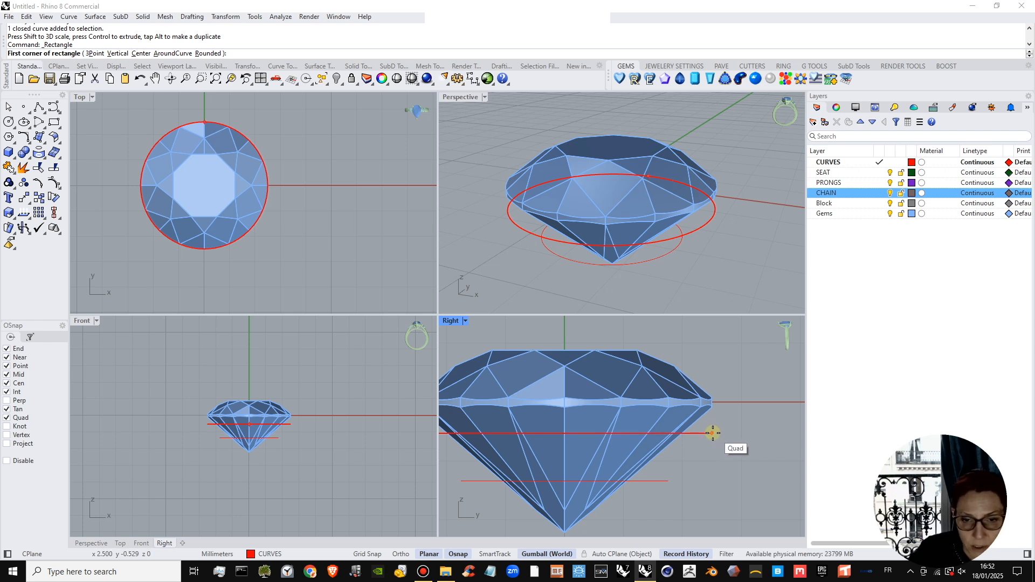
{"action": "right_click_drag", "start_coordinate": [716, 432], "coordinate": [693, 435]}
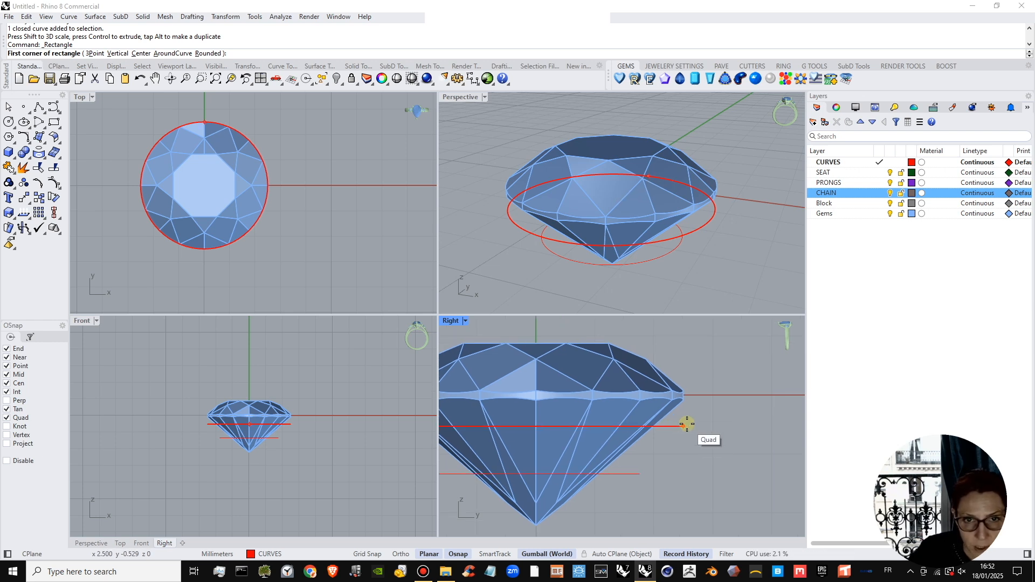
{"action": "right_click_drag", "start_coordinate": [702, 173], "coordinate": [635, 173]}
{"action": "scroll", "coordinate": [660, 196], "scroll_direction": "down", "scroll_amount": 6}
{"action": "right_click_drag", "start_coordinate": [699, 202], "coordinate": [668, 198]}
{"action": "left_click", "coordinate": [683, 427]}
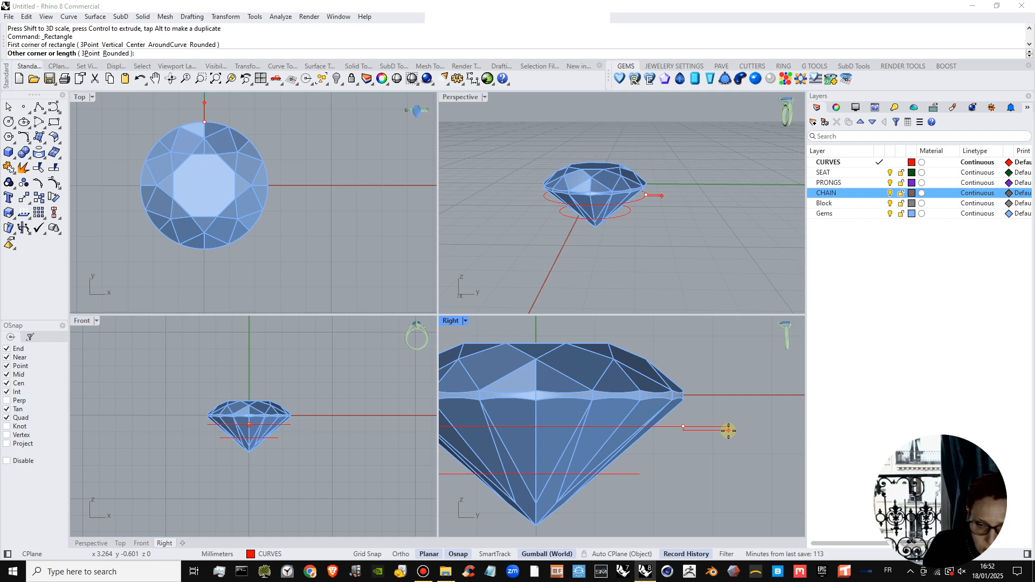
{"action": "type", "text": "1"}
{"action": "key", "text": "Return"}
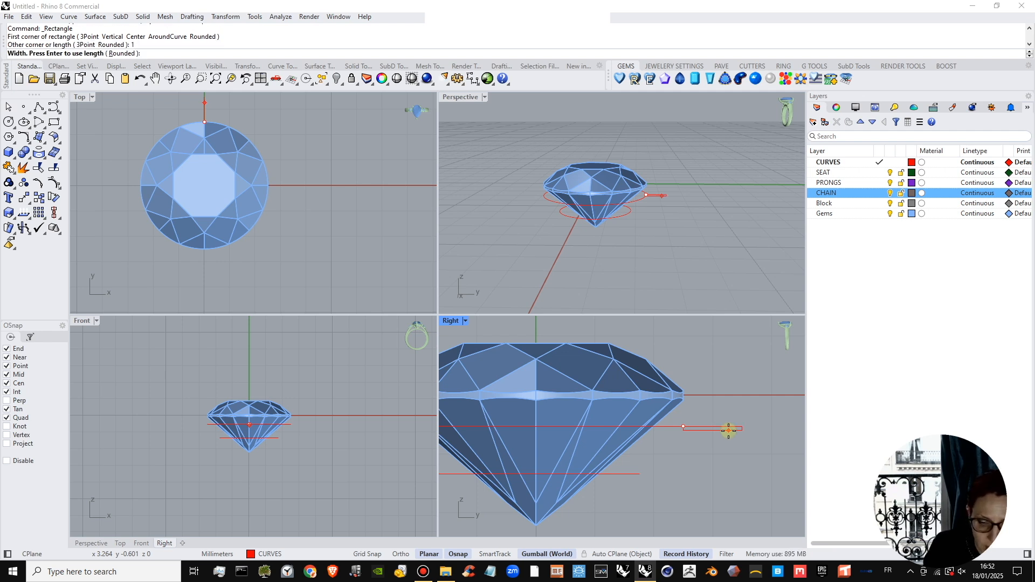
{"action": "type", "text": "1"}
{"action": "key", "text": "Return"}
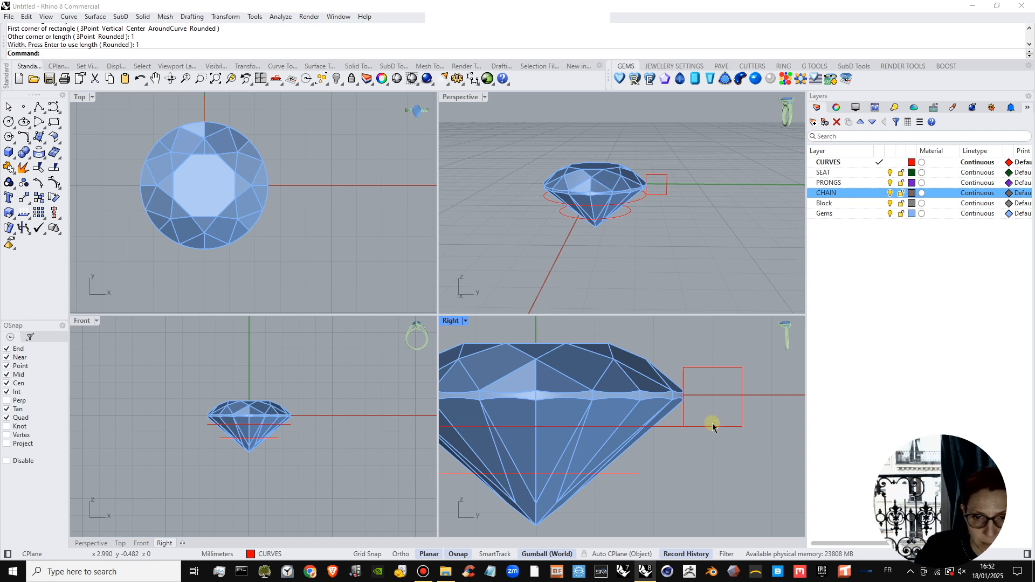
Move the square inward and down until it is centred on the upper circle's end with its top edge at the gem's girdle, and deselect it.
{"action": "left_click", "coordinate": [713, 426]}
{"action": "left_click_drag", "start_coordinate": [713, 364], "coordinate": [725, 388]}
{"action": "left_click_drag", "start_coordinate": [753, 424], "coordinate": [721, 423]}
{"action": "mouse_move", "coordinate": [709, 494]}
{"action": "right_mouse_down"}
{"action": "mouse_move", "coordinate": [748, 485]}
{"action": "mouse_move", "coordinate": [717, 476]}
{"action": "right_mouse_up"}
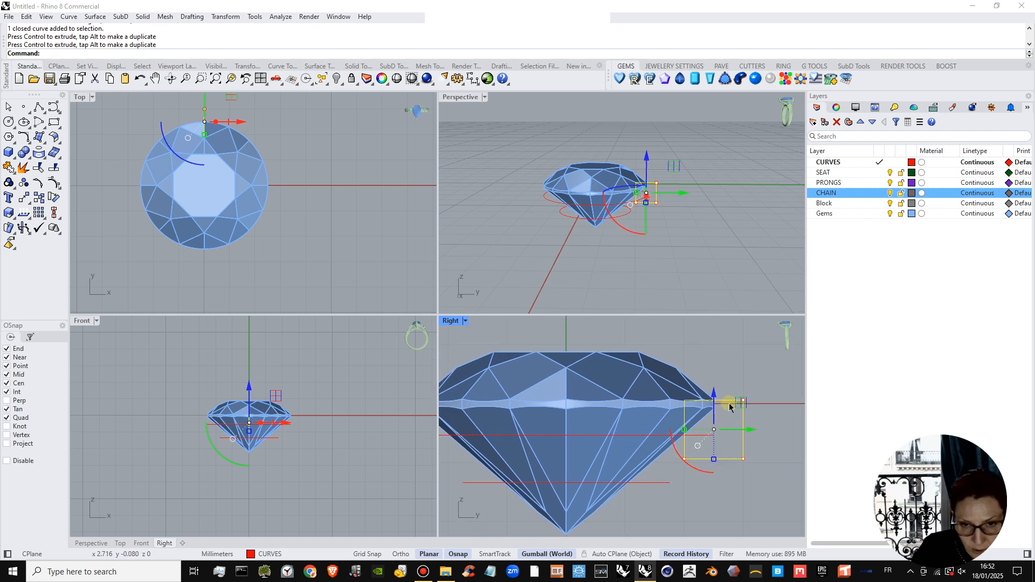
{"action": "left_click_drag", "start_coordinate": [716, 394], "coordinate": [718, 398]}
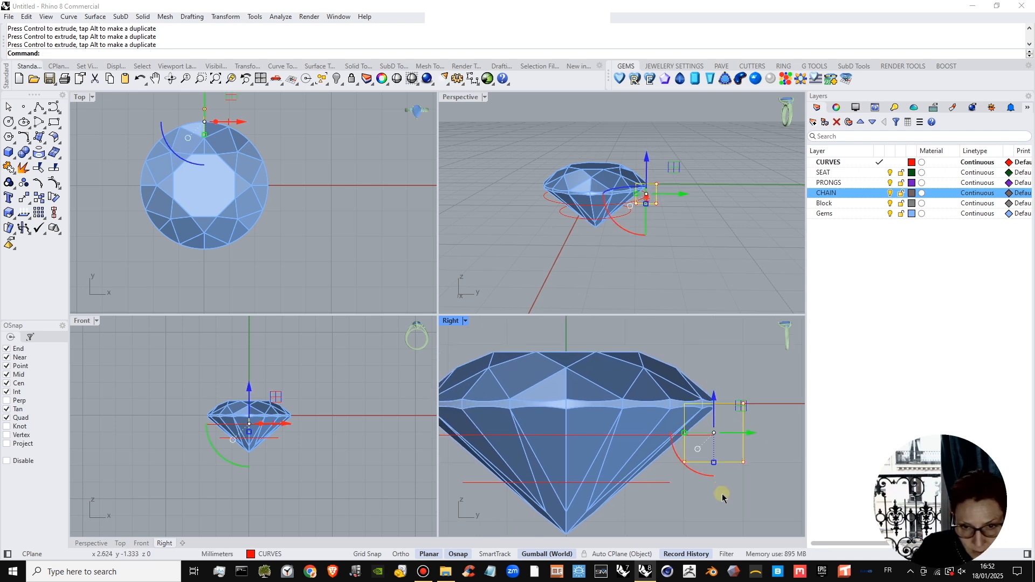
{"action": "left_click", "coordinate": [721, 493]}
{"action": "right_click_drag", "start_coordinate": [708, 466], "coordinate": [730, 435]}
{"action": "scroll", "coordinate": [751, 409], "scroll_direction": "up", "scroll_amount": 2}
{"action": "scroll", "coordinate": [723, 444], "scroll_direction": "down", "scroll_amount": 2}
{"action": "scroll", "coordinate": [749, 439], "scroll_direction": "down", "scroll_amount": 2}
{"action": "scroll", "coordinate": [730, 424], "scroll_direction": "up", "scroll_amount": 2}
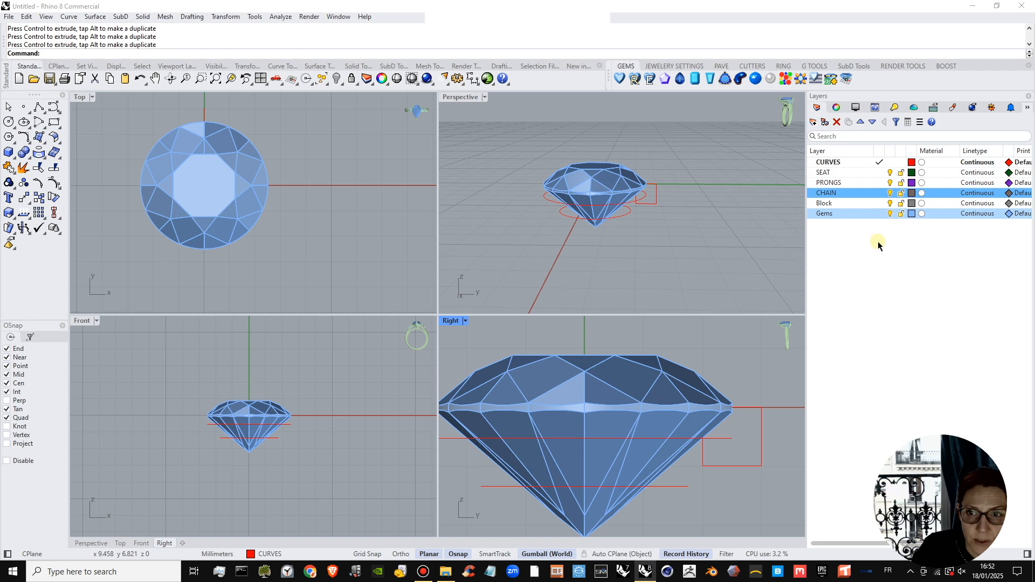
Set the Right and Perspective viewports to Ghosted display mode.
{"action": "left_click", "coordinate": [464, 322]}
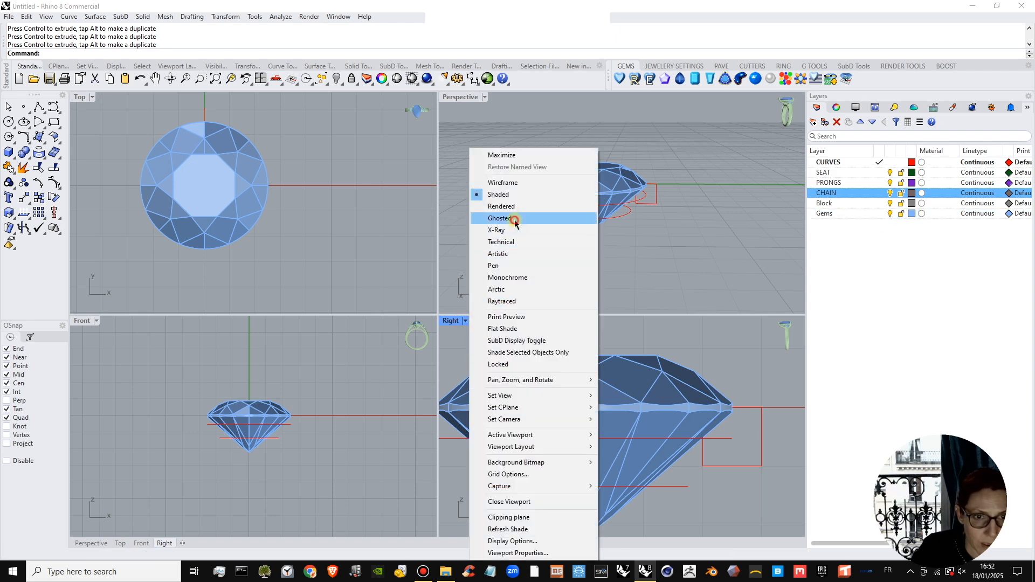
{"action": "left_click", "coordinate": [515, 223]}
{"action": "scroll", "coordinate": [687, 405], "scroll_direction": "up", "scroll_amount": 2}
{"action": "scroll", "coordinate": [687, 406], "scroll_direction": "up", "scroll_amount": 1}
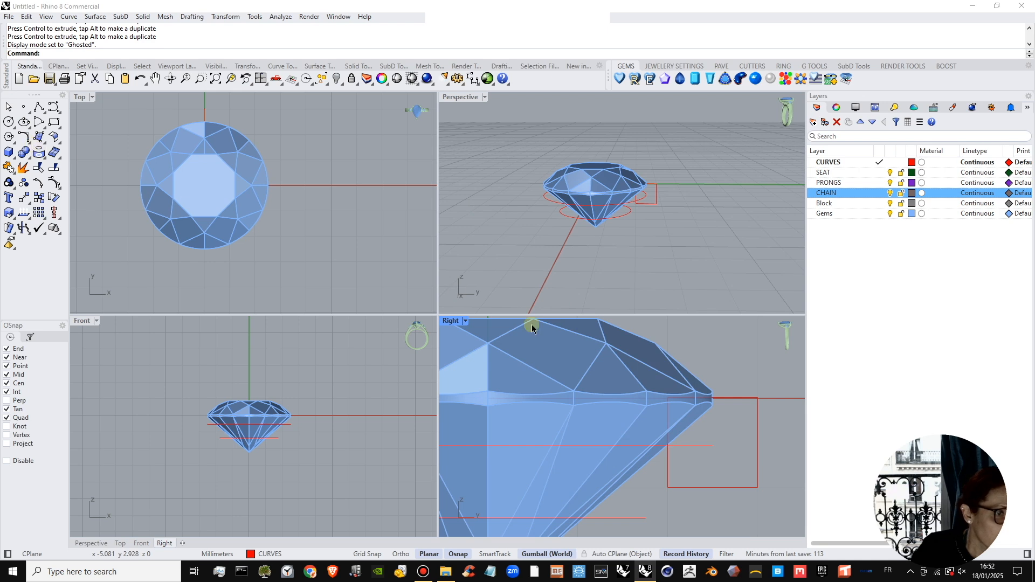
{"action": "scroll", "coordinate": [674, 212], "scroll_direction": "up", "scroll_amount": 3}
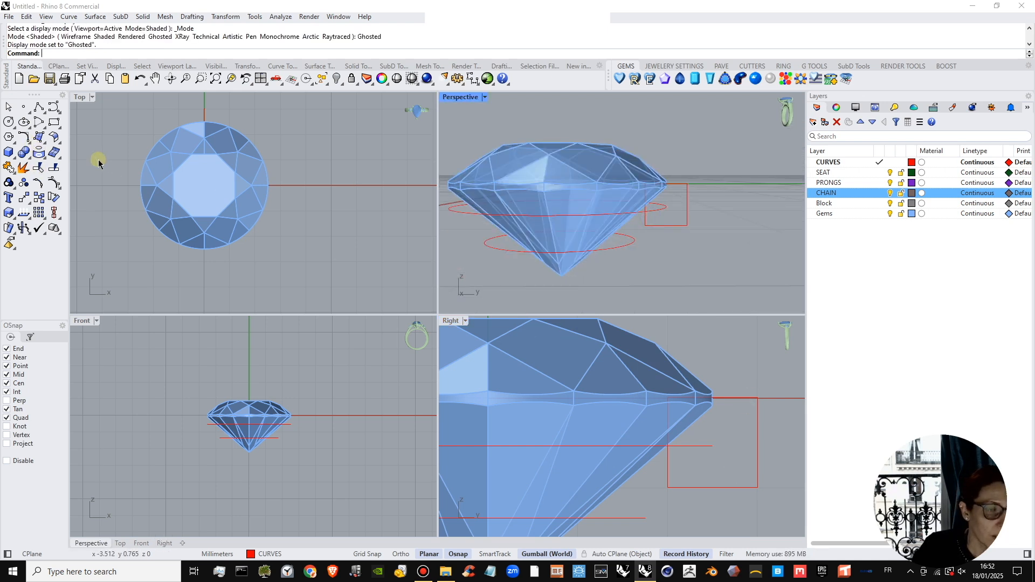
{"action": "left_click", "coordinate": [14, 157]}
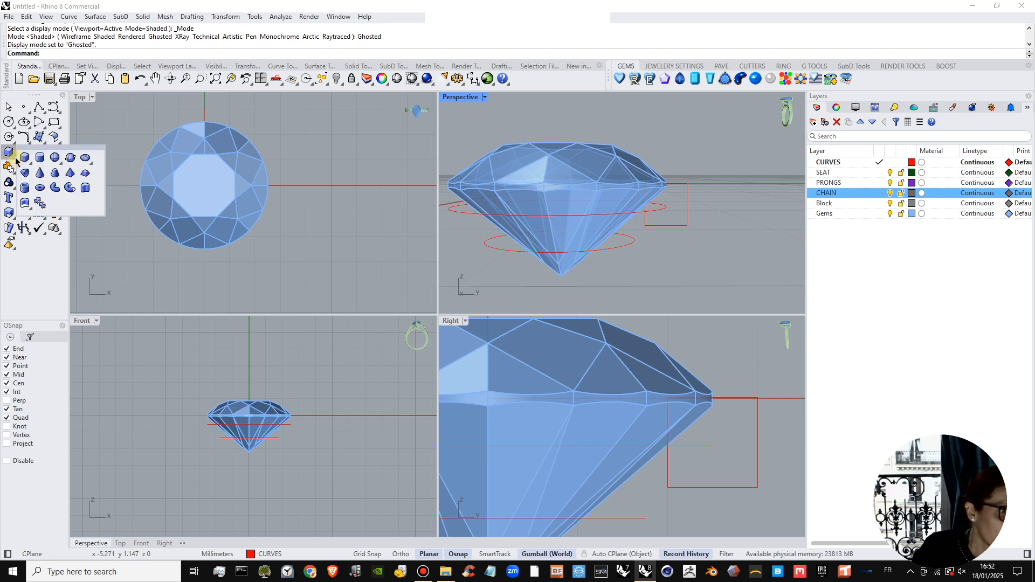
{"action": "left_click", "coordinate": [29, 296]}
{"action": "left_click", "coordinate": [30, 158]}
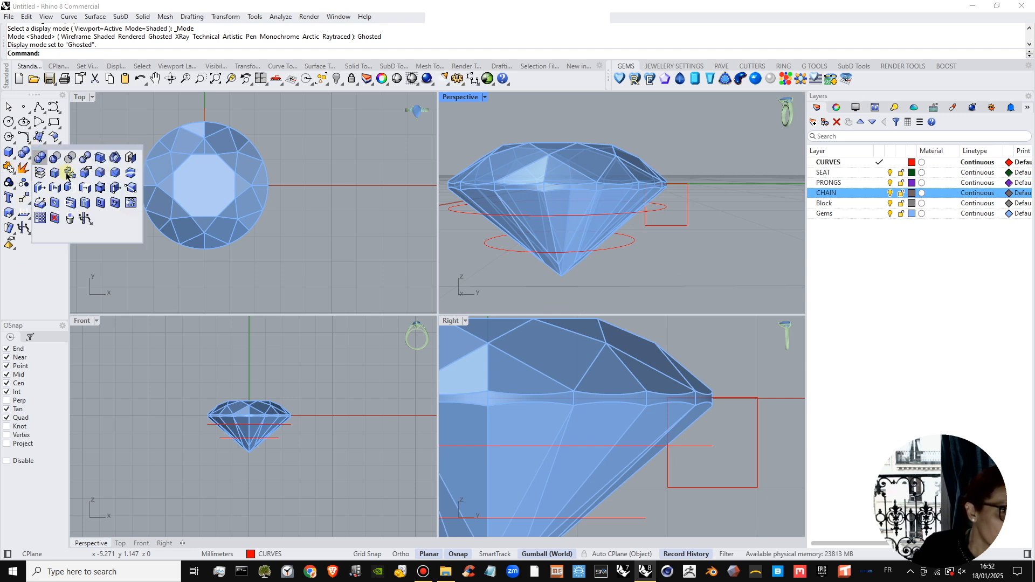
{"action": "left_click", "coordinate": [115, 173]}
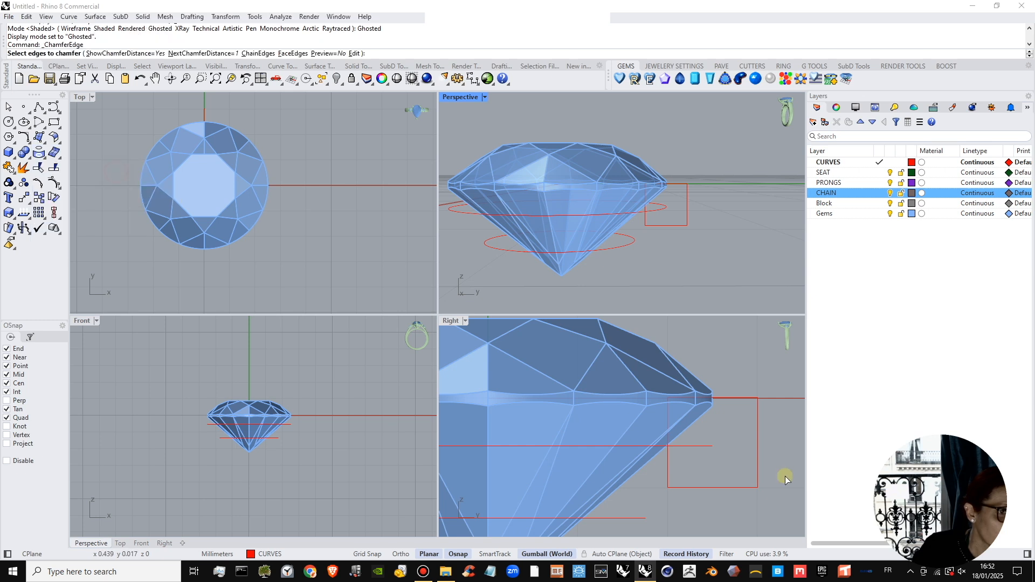
Hide the Gems layer and chamfer the square's upper inner corner with a first distance of 0.35 mm and a picked second distance of about 0.346 mm.
{"action": "left_click", "coordinate": [30, 142]}
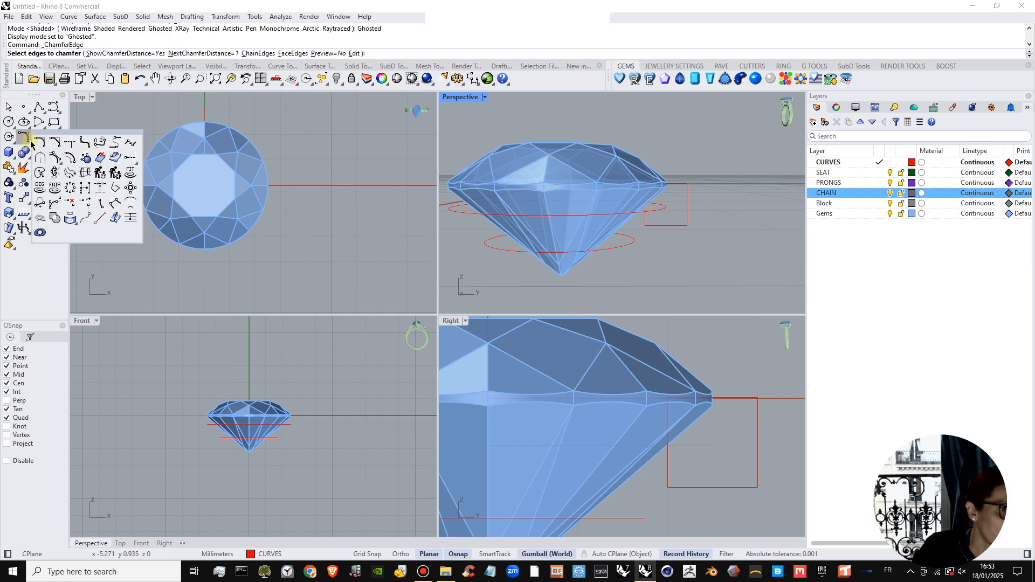
{"action": "left_click", "coordinate": [58, 144]}
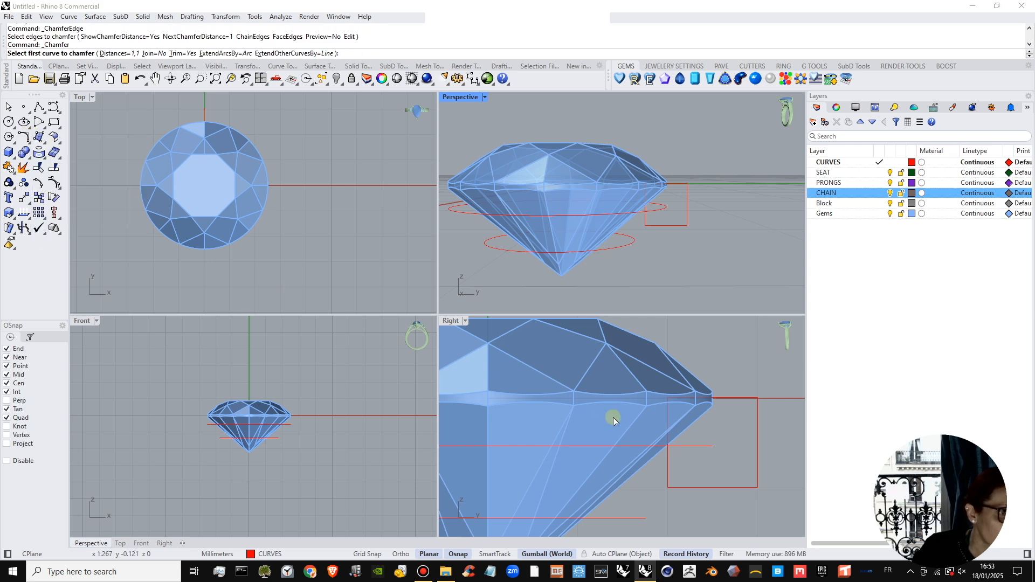
{"action": "left_click", "coordinate": [113, 54]}
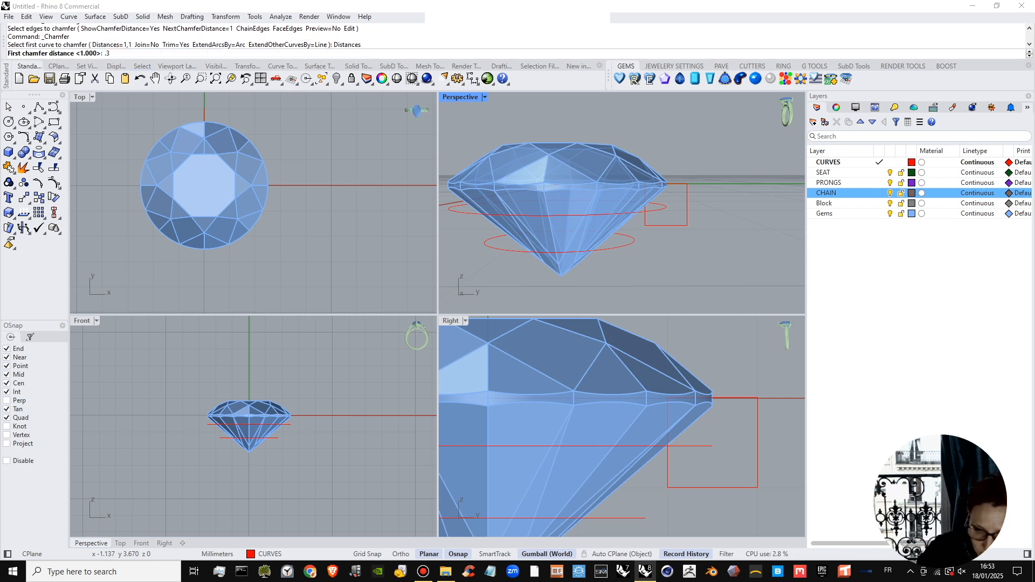
{"action": "key", "text": "Return"}
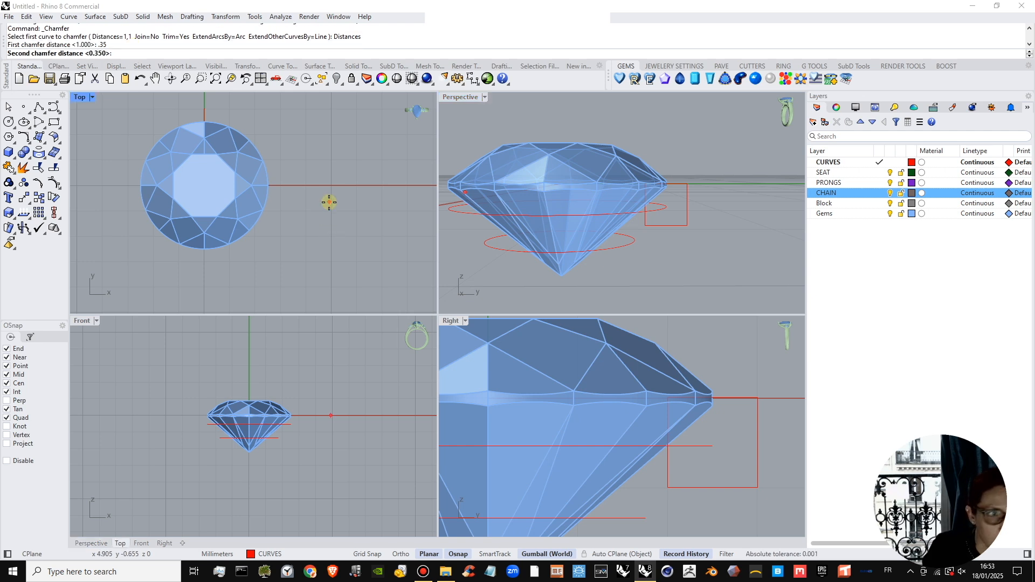
{"action": "left_click", "coordinate": [666, 420]}
{"action": "scroll", "coordinate": [689, 398], "scroll_direction": "up", "scroll_amount": 3}
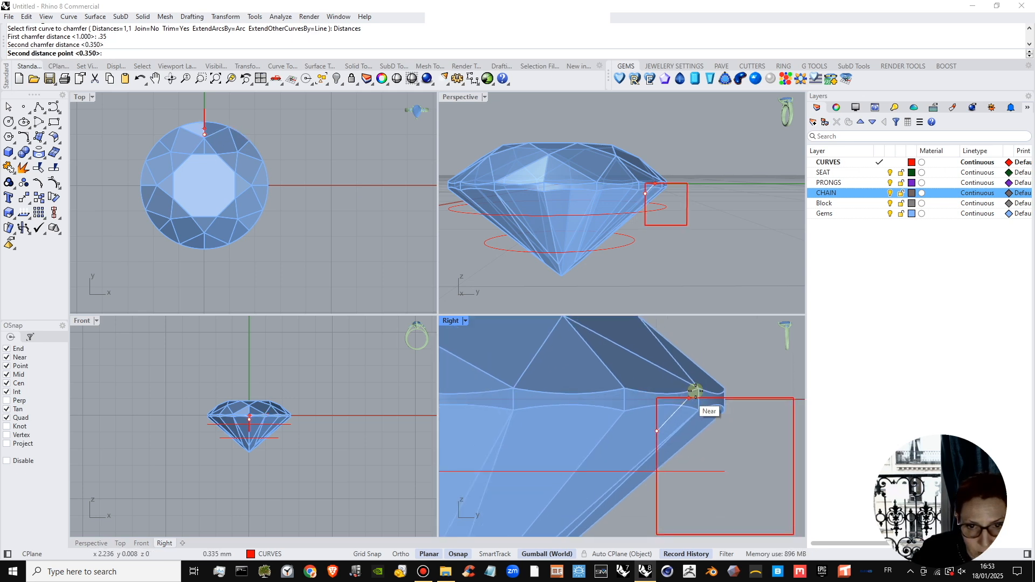
{"action": "left_click", "coordinate": [882, 212]}
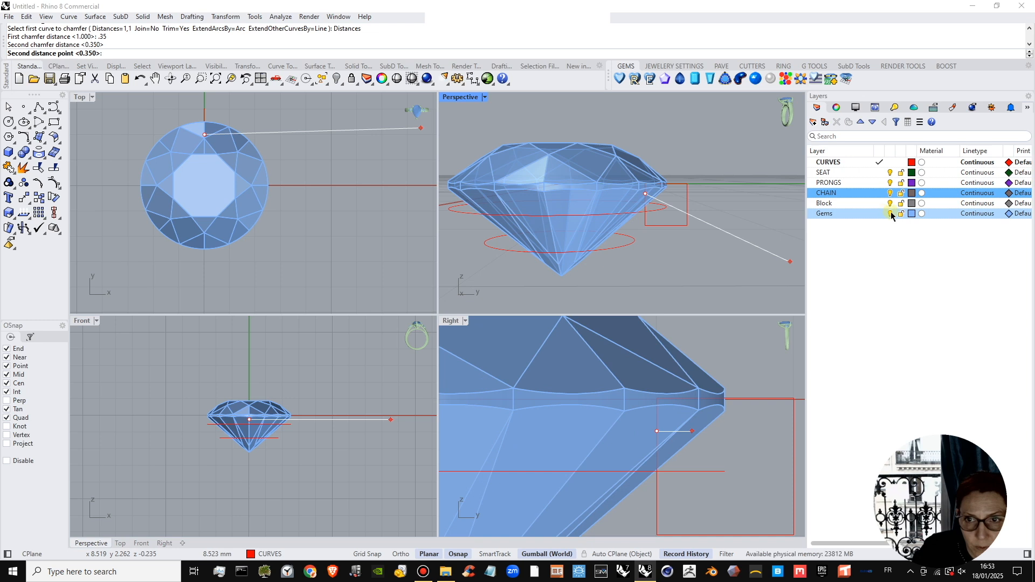
{"action": "left_click", "coordinate": [890, 214]}
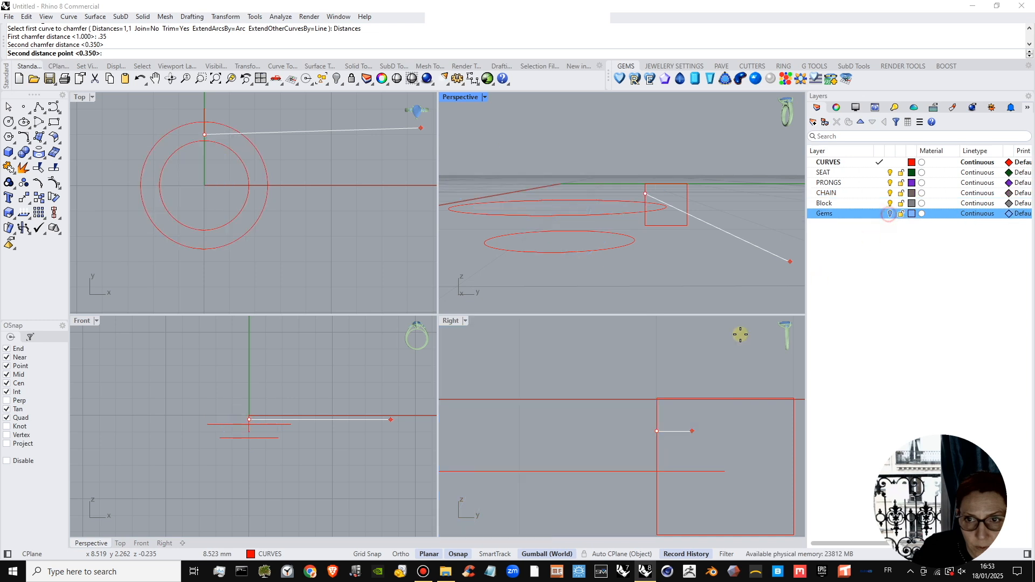
{"action": "left_click", "coordinate": [692, 393]}
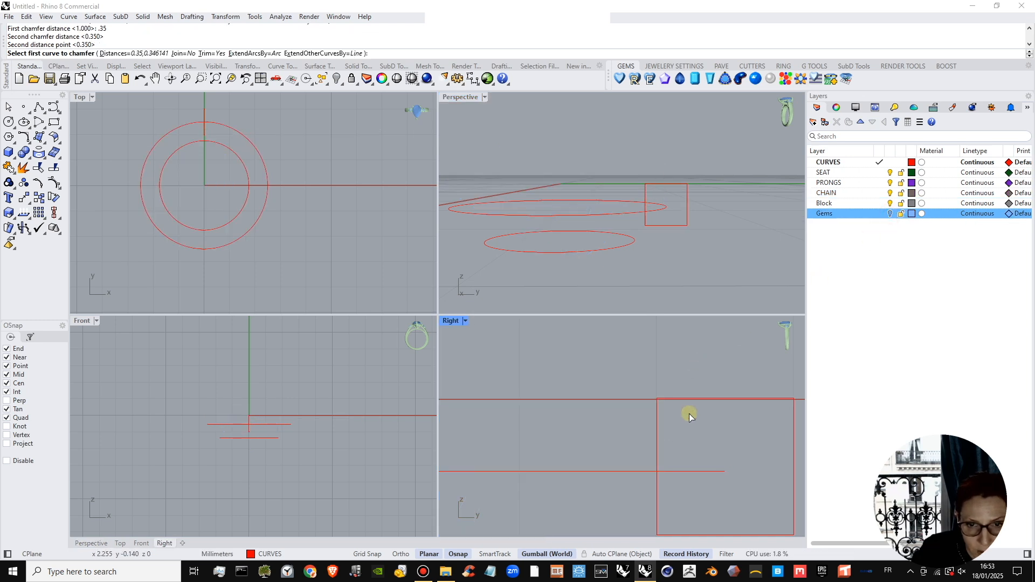
{"action": "left_click", "coordinate": [656, 428]}
{"action": "left_click", "coordinate": [689, 398]}
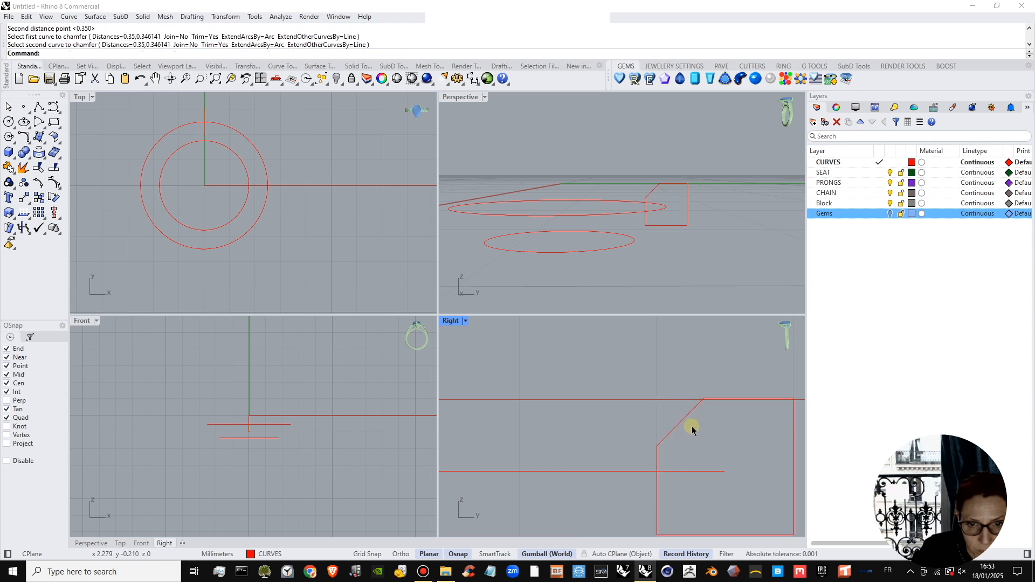
Chamfer the square's opposite lower outer corner with the same distances and show the Gems layer again.
{"action": "scroll", "coordinate": [691, 409], "scroll_direction": "down", "scroll_amount": 4}
{"action": "scroll", "coordinate": [696, 410], "scroll_direction": "up", "scroll_amount": 3}
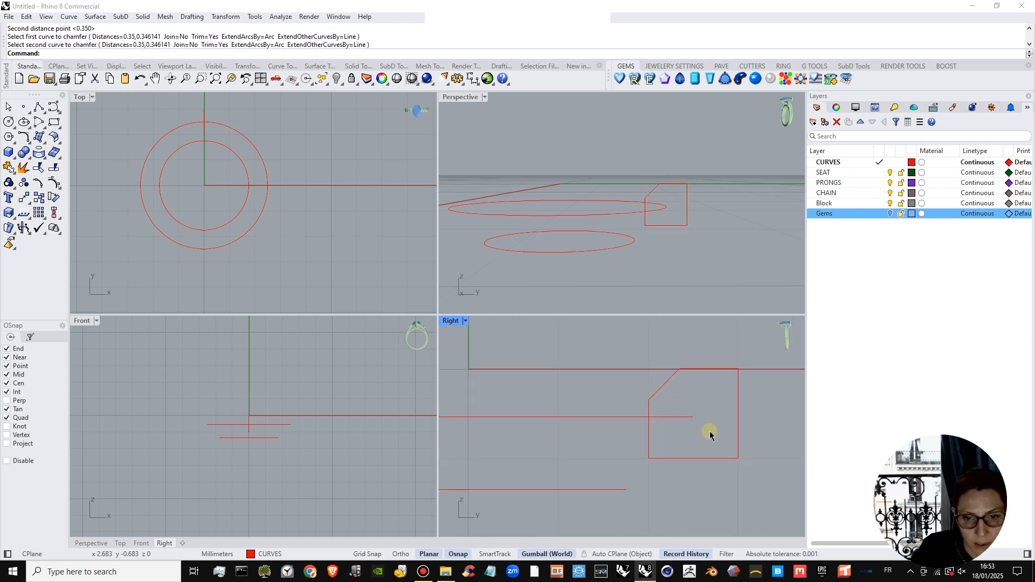
{"action": "right_click_drag", "start_coordinate": [710, 435], "coordinate": [687, 443]}
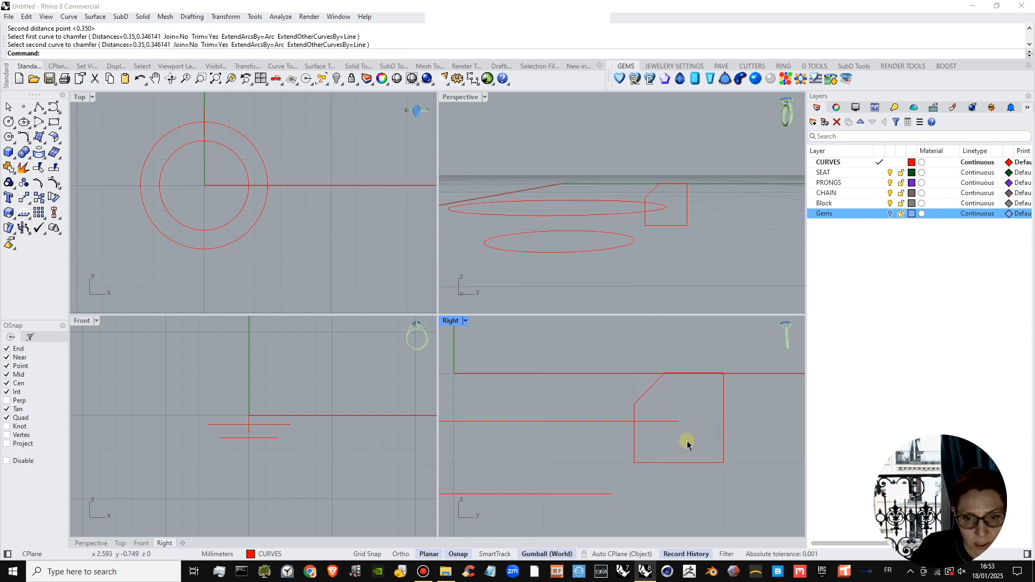
{"action": "right_click", "coordinate": [711, 365]}
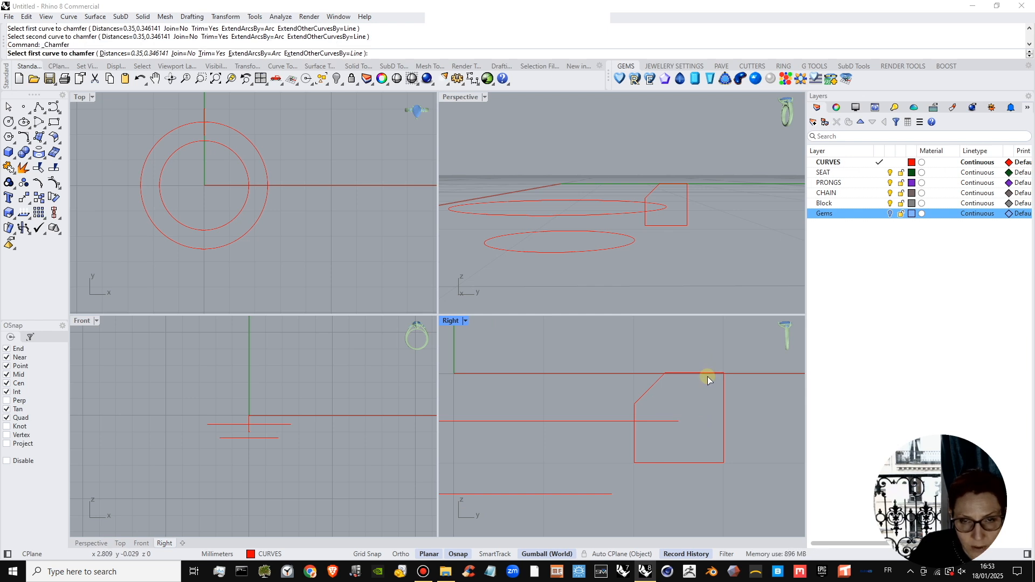
{"action": "left_click", "coordinate": [723, 441]}
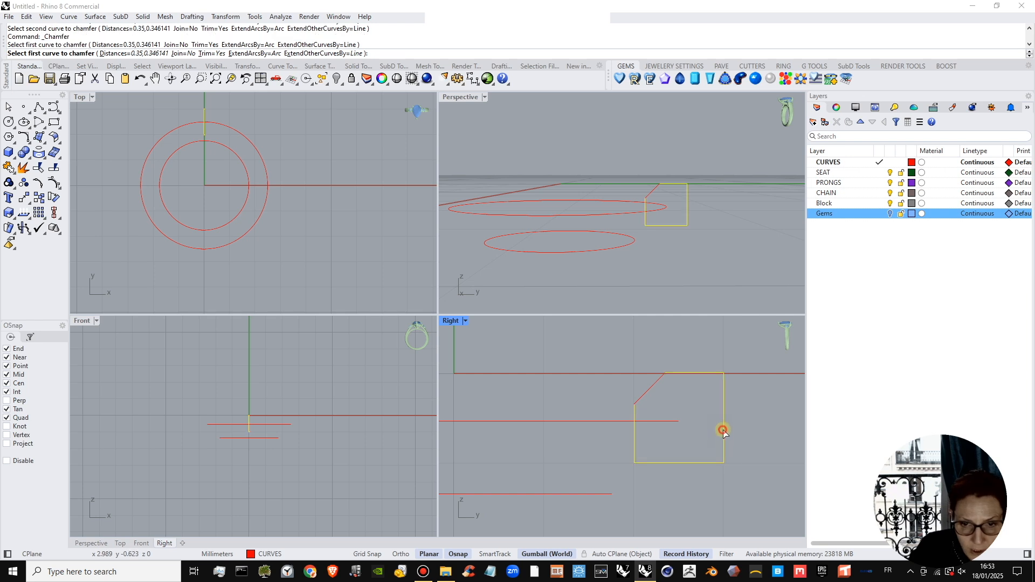
{"action": "left_click", "coordinate": [693, 462]}
{"action": "right_click_drag", "start_coordinate": [663, 238], "coordinate": [658, 208]}
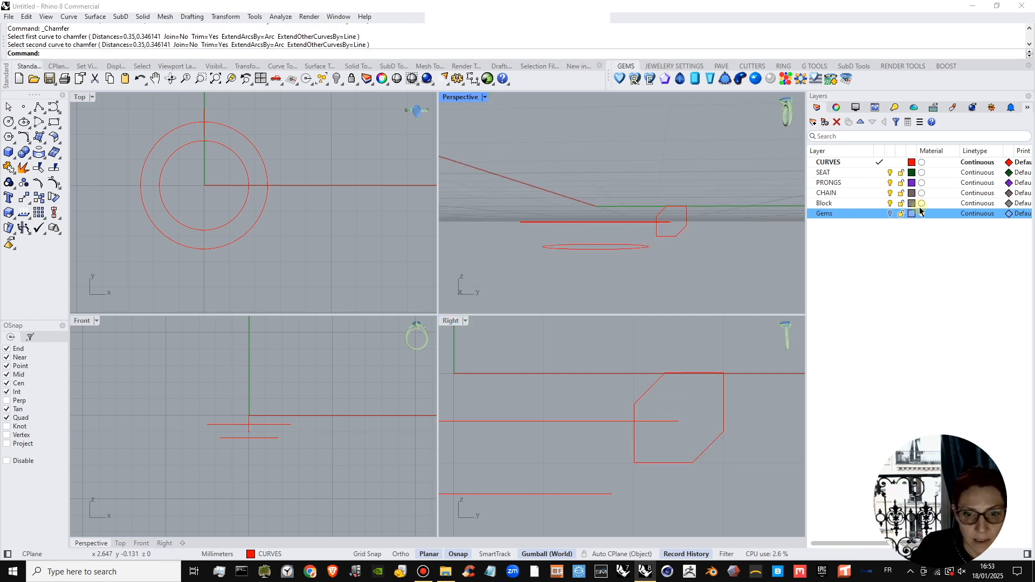
{"action": "left_click", "coordinate": [888, 214]}
{"action": "scroll", "coordinate": [678, 433], "scroll_direction": "down", "scroll_amount": 6}
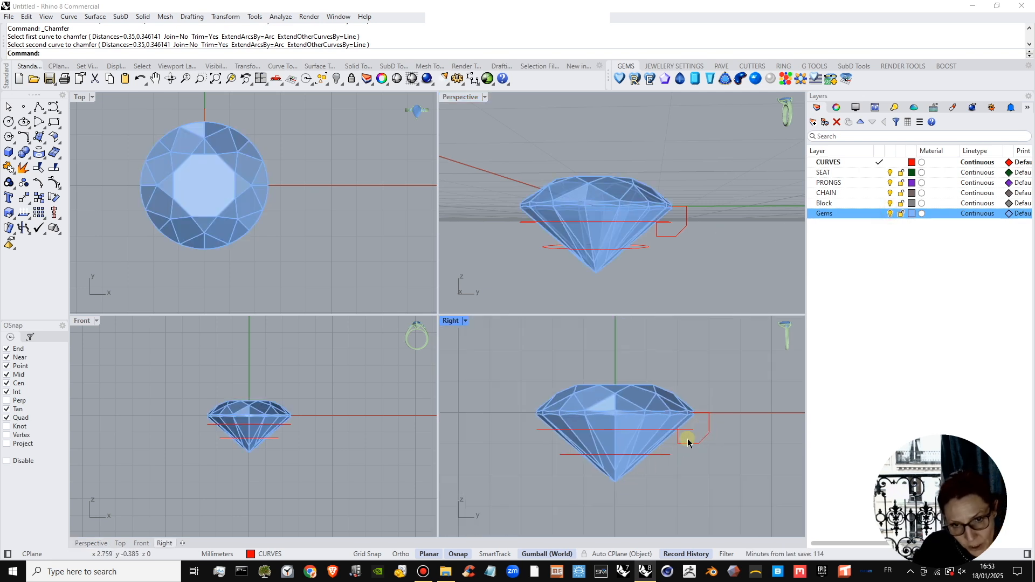
Join the four segments of the chamfered profile beside the girdle into one closed curve.
{"action": "scroll", "coordinate": [690, 448], "scroll_direction": "up", "scroll_amount": 4}
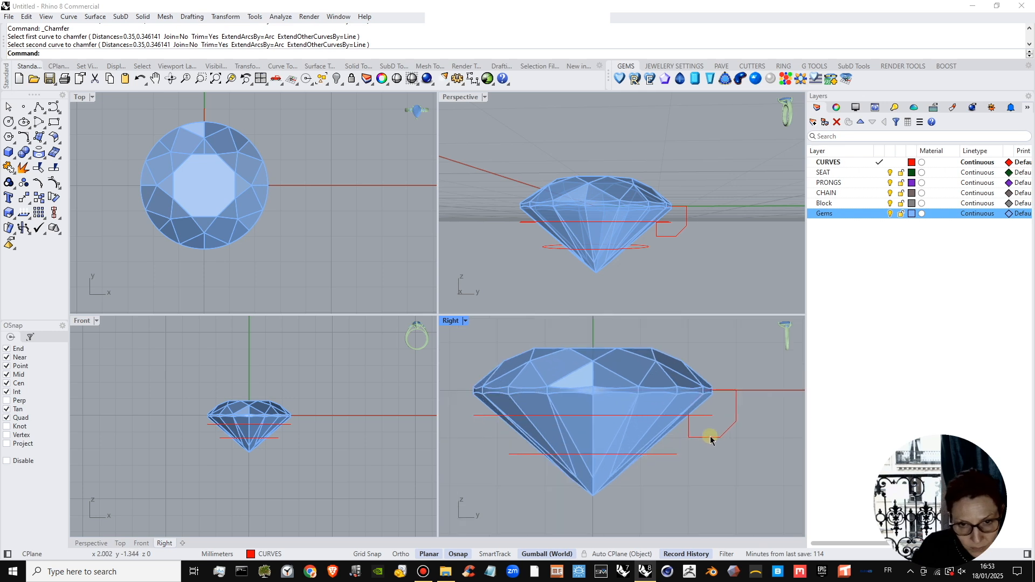
{"action": "left_click", "coordinate": [710, 434]}
{"action": "left_click", "coordinate": [743, 438]}
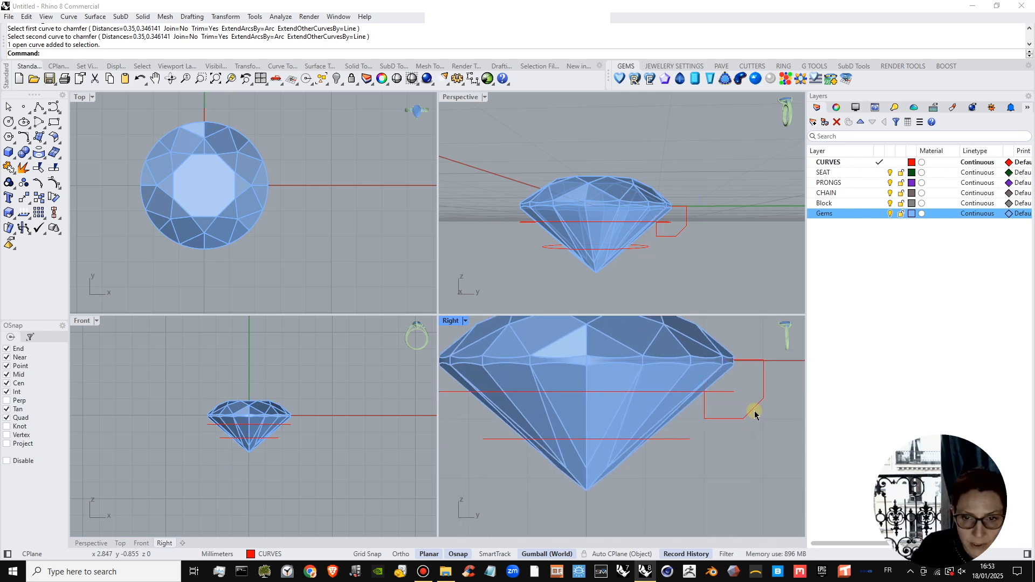
{"action": "left_click", "coordinate": [755, 409]}
{"action": "left_click", "coordinate": [763, 376], "text": "shift"}
{"action": "left_click", "coordinate": [716, 371], "text": "shift"}
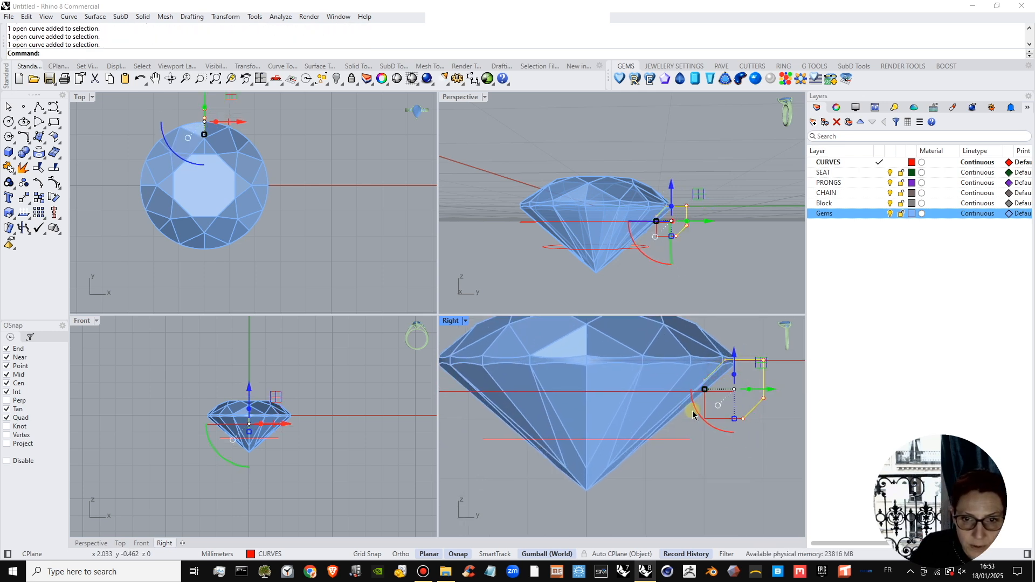
{"action": "left_click", "coordinate": [24, 169]}
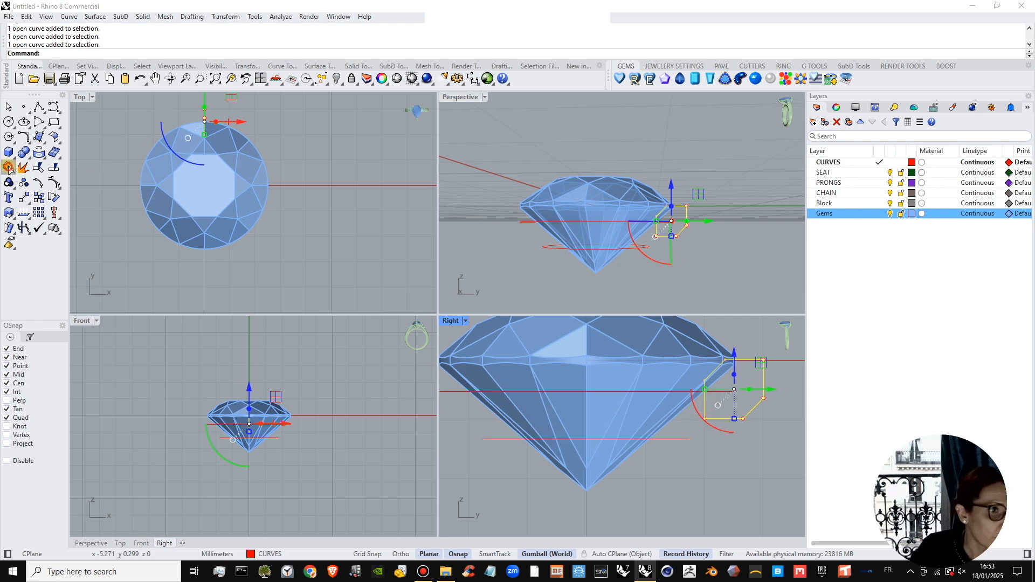
Move the lower guide circle slightly down towards the gem's culet and deselect it.
{"action": "right_click_drag", "start_coordinate": [661, 433], "coordinate": [651, 431]}
{"action": "left_click", "coordinate": [651, 432]}
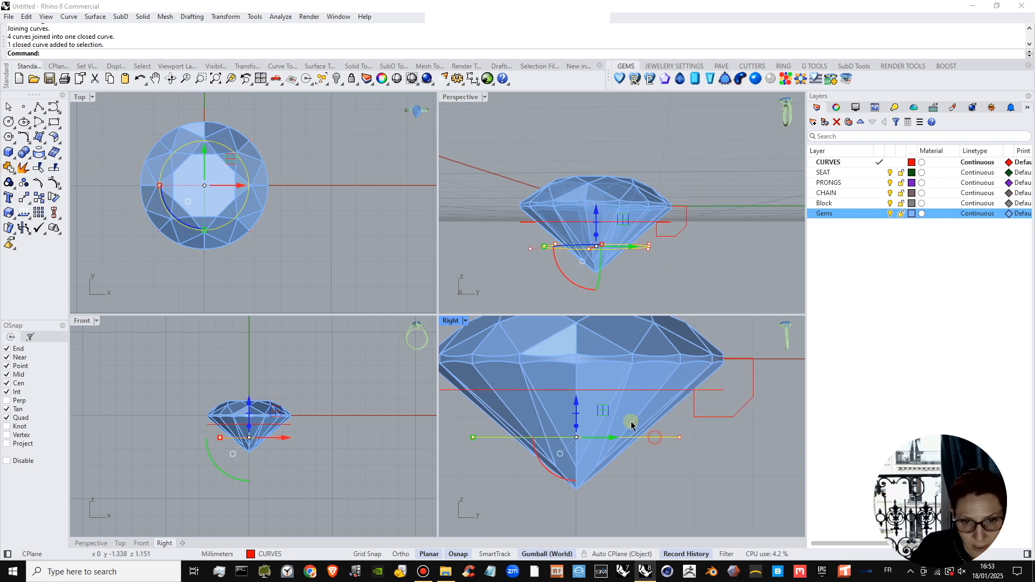
{"action": "left_click_drag", "start_coordinate": [576, 404], "coordinate": [575, 415]}
{"action": "right_click_drag", "start_coordinate": [675, 488], "coordinate": [701, 464]}
{"action": "left_click", "coordinate": [708, 455]}
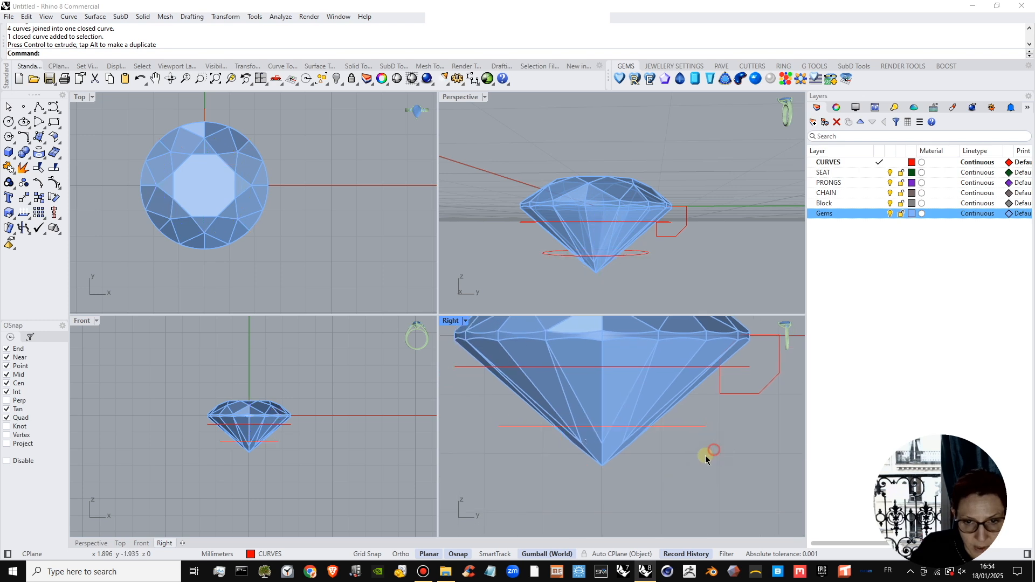
Draw a 0.75 mm square starting at the outer end of the lower guide circle in the Right viewport.
{"action": "left_click", "coordinate": [52, 122]}
{"action": "left_click", "coordinate": [706, 427]}
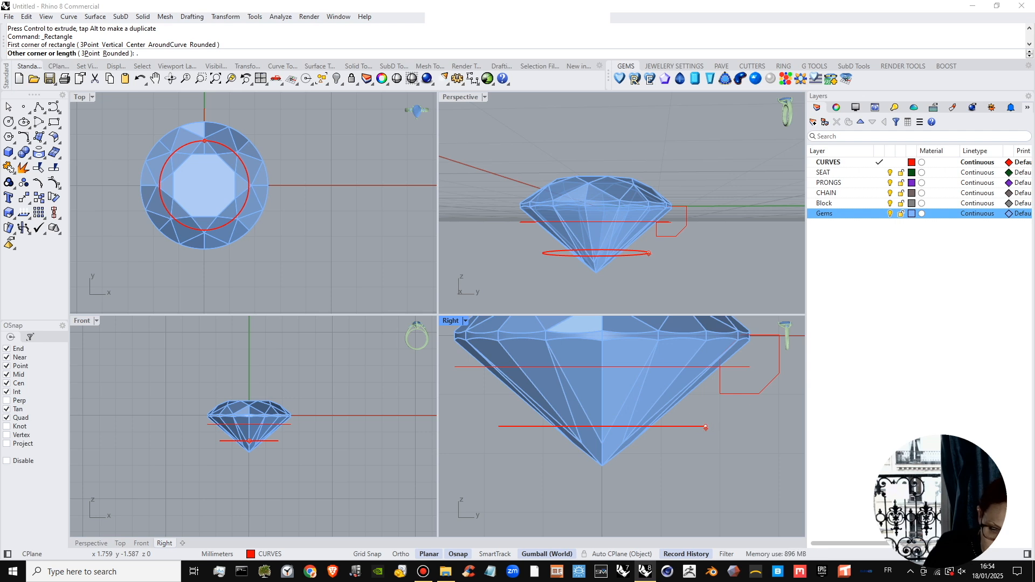
{"action": "key", "text": "Return"}
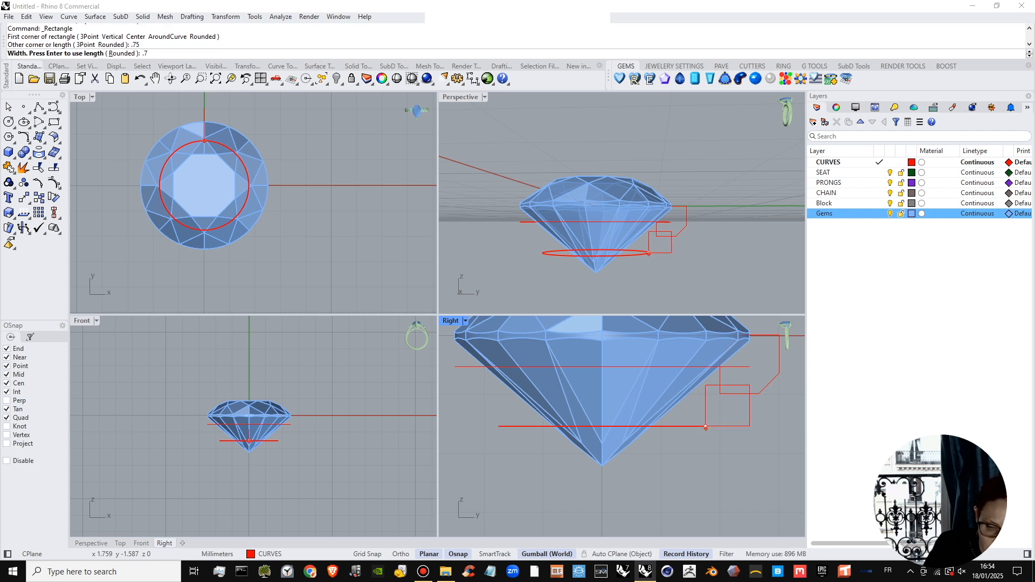
{"action": "key", "text": "Return"}
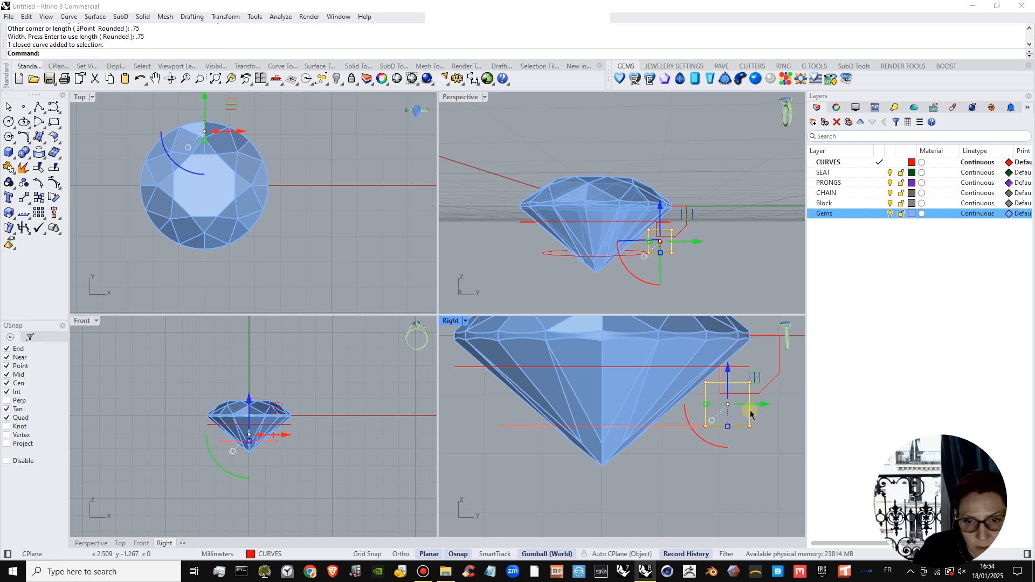
Move the small square inward and down so it straddles the outer end of the lower guide circle.
{"action": "left_click_drag", "start_coordinate": [750, 414], "coordinate": [695, 442]}
{"action": "right_click_drag", "start_coordinate": [721, 460], "coordinate": [716, 468]}
{"action": "left_click_drag", "start_coordinate": [693, 416], "coordinate": [697, 416]}
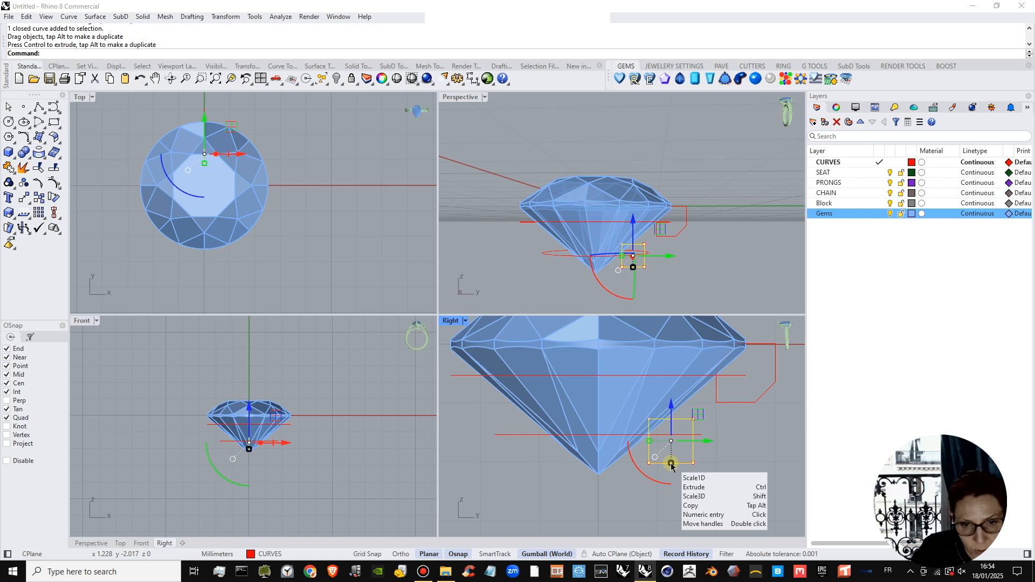
Scale the small square up slightly and evenly about its centre, and hide the Gems layer.
{"action": "left_click_drag", "start_coordinate": [671, 464], "coordinate": [670, 469]}
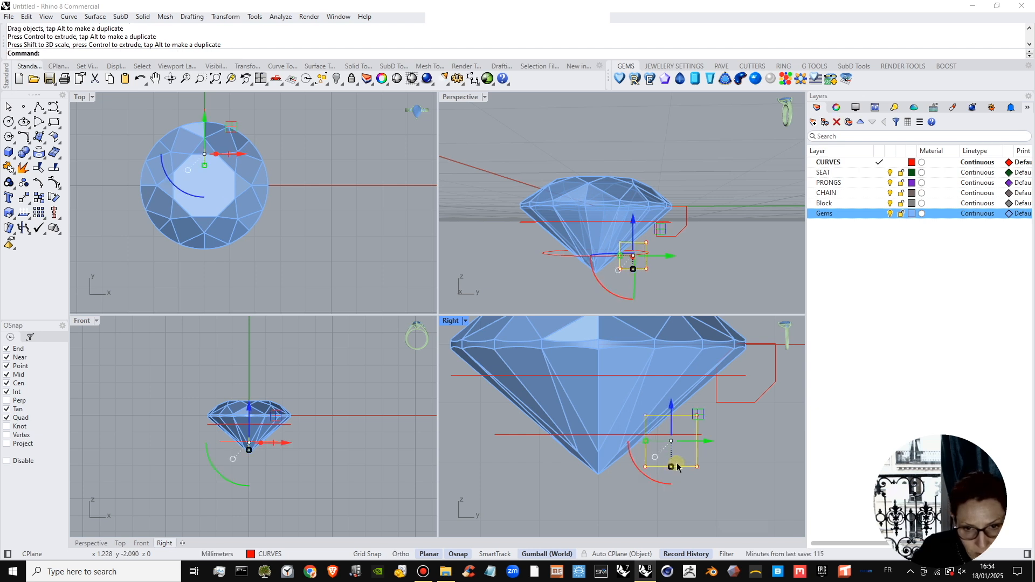
{"action": "left_click", "coordinate": [755, 474]}
{"action": "left_click", "coordinate": [889, 213]}
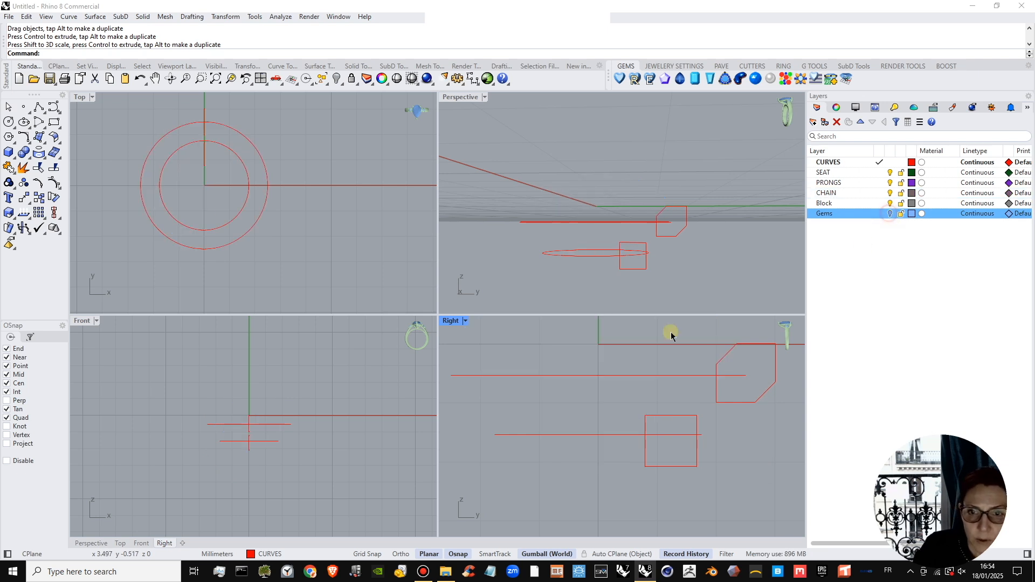
Try to chamfer the small square with a first distance of 0.25 mm and a picked second distance of about 0.449 mm.
{"action": "left_click", "coordinate": [31, 141]}
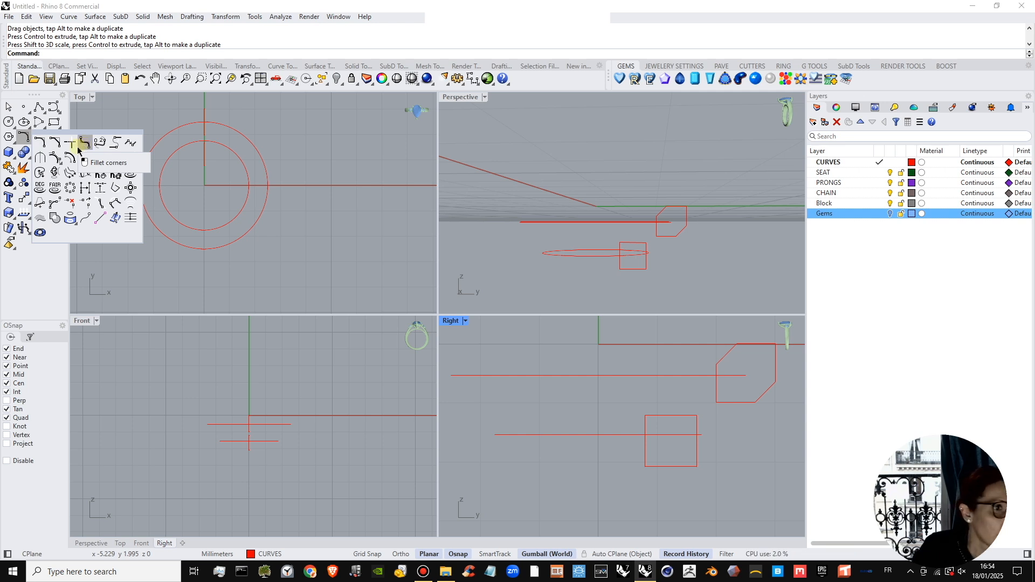
{"action": "left_click", "coordinate": [55, 142]}
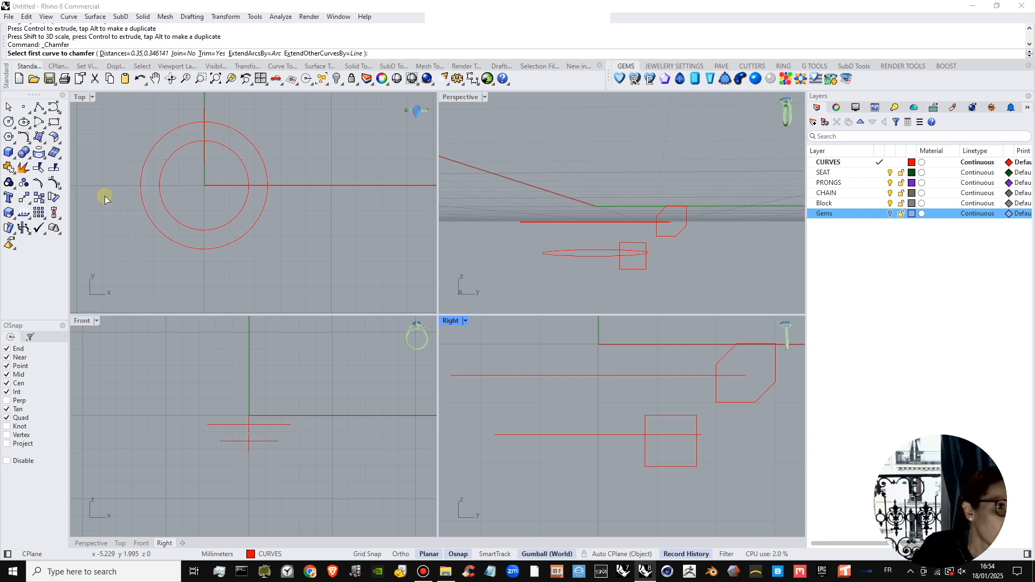
{"action": "left_click", "coordinate": [644, 435]}
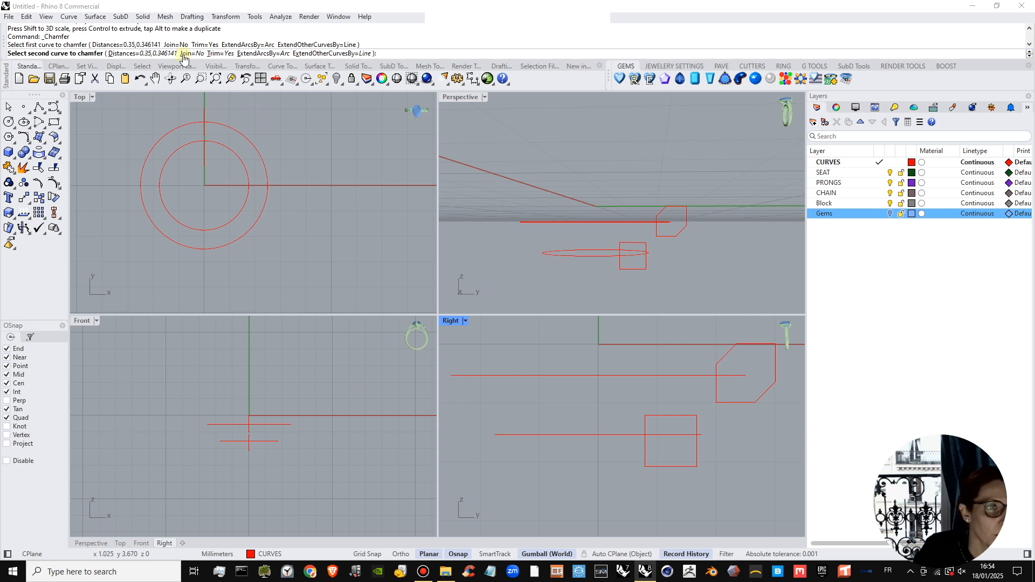
{"action": "left_click", "coordinate": [139, 53]}
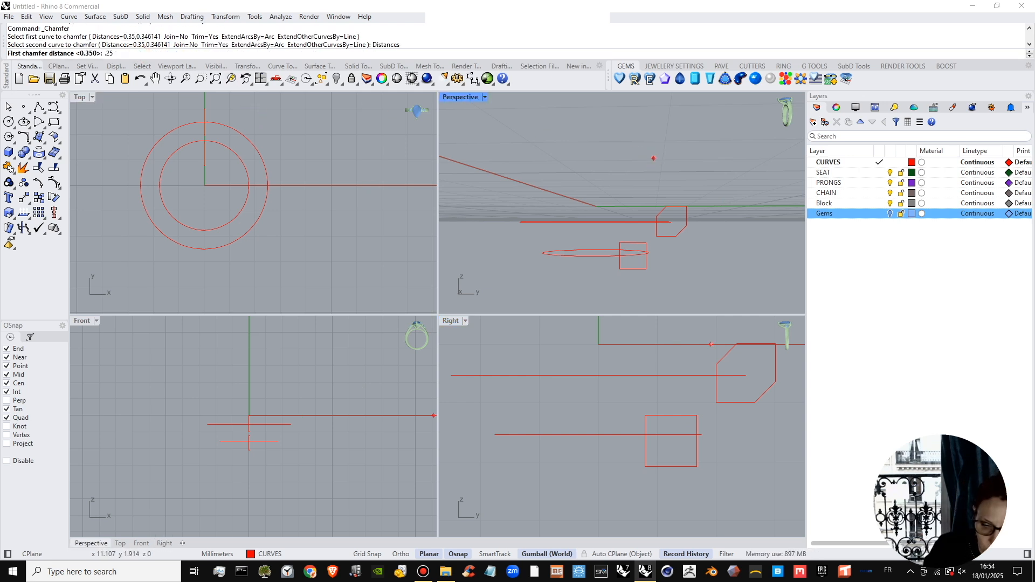
{"action": "key", "text": "Return"}
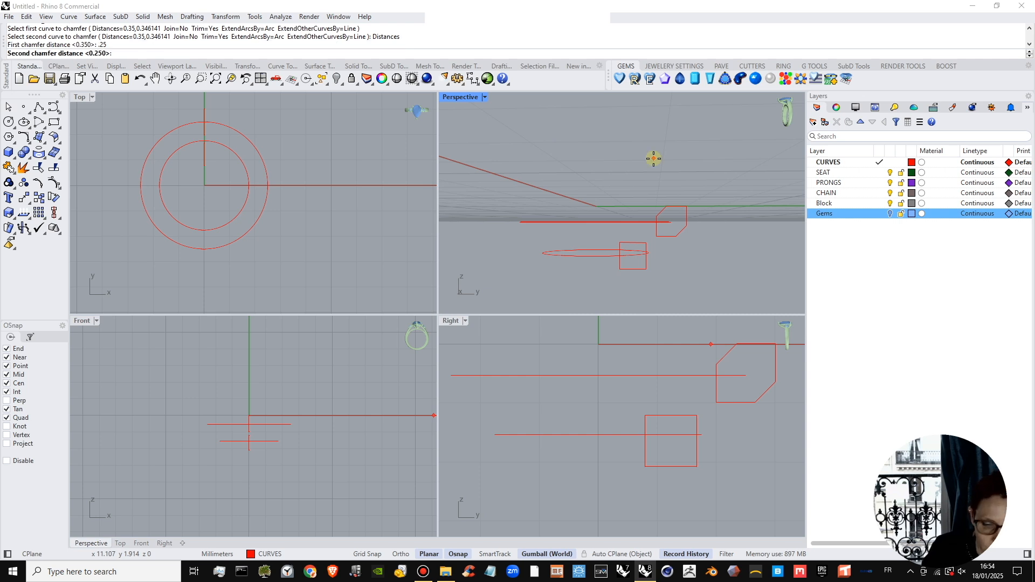
{"action": "scroll", "coordinate": [645, 430], "scroll_direction": "up", "scroll_amount": 3}
{"action": "left_click", "coordinate": [646, 426]}
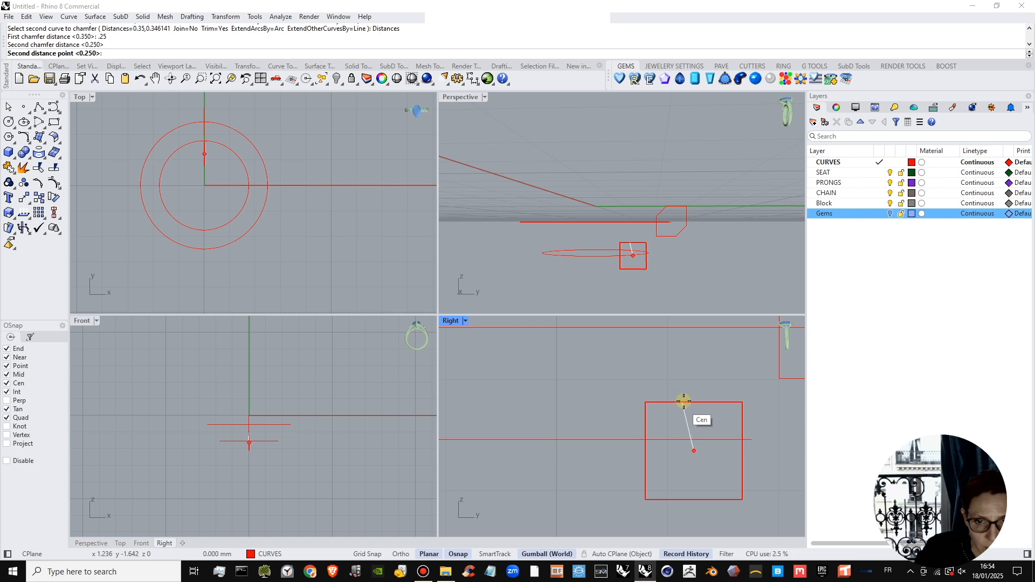
{"action": "left_click", "coordinate": [666, 414]}
{"action": "left_click", "coordinate": [650, 430]}
{"action": "left_click", "coordinate": [671, 402]}
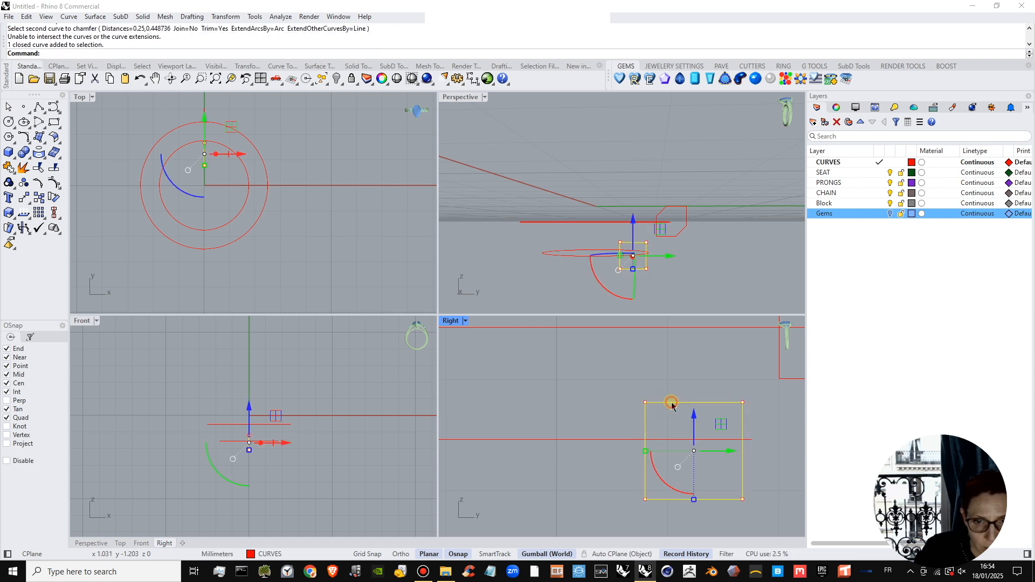
Chamfer the small square's upper inner corner with the current unequal distances, and undo that chamfer.
{"action": "key", "text": "Return"}
{"action": "left_click", "coordinate": [647, 432]}
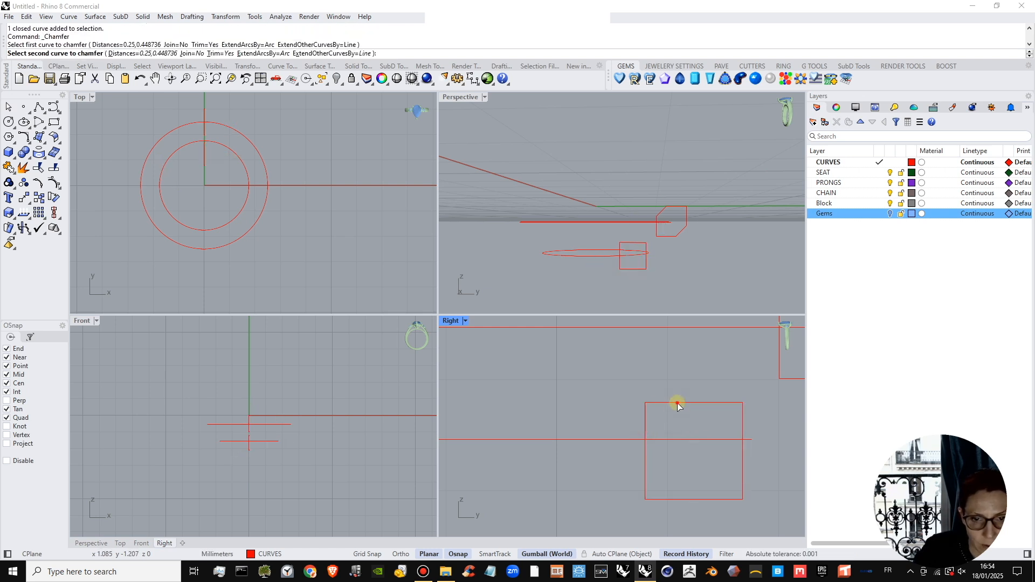
{"action": "left_click", "coordinate": [674, 403]}
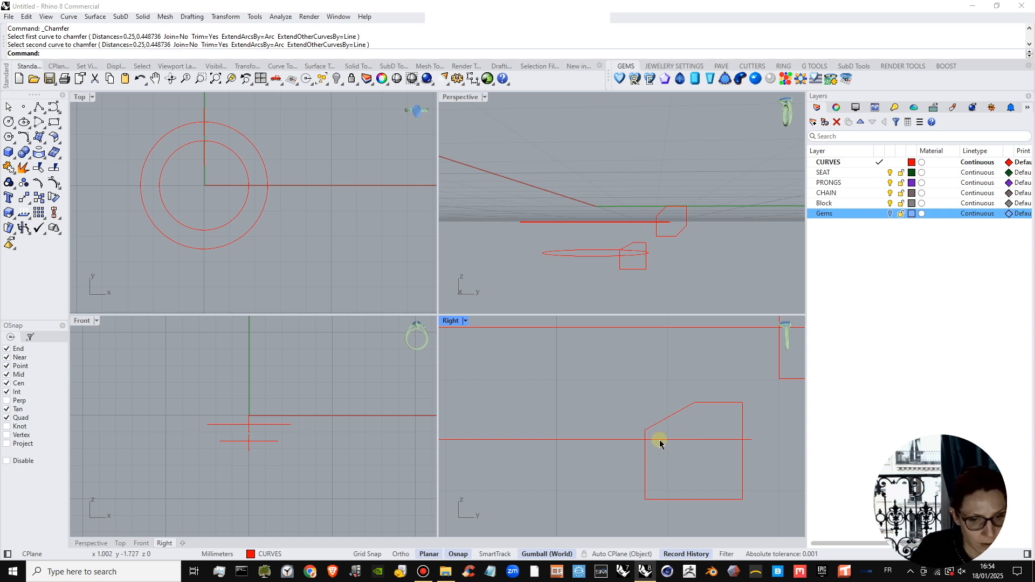
{"action": "key", "text": "ctrl+z"}
Chamfer the small square's upper inner corner with both distances set to 0.25 mm.
{"action": "key", "text": "Return"}
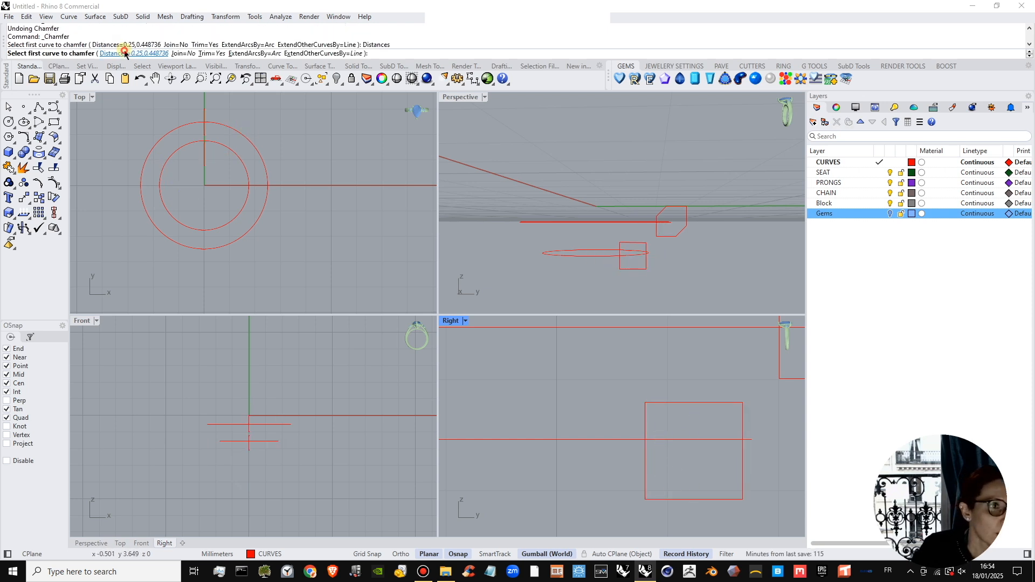
{"action": "left_click", "coordinate": [121, 54]}
{"action": "key", "text": "Return"}
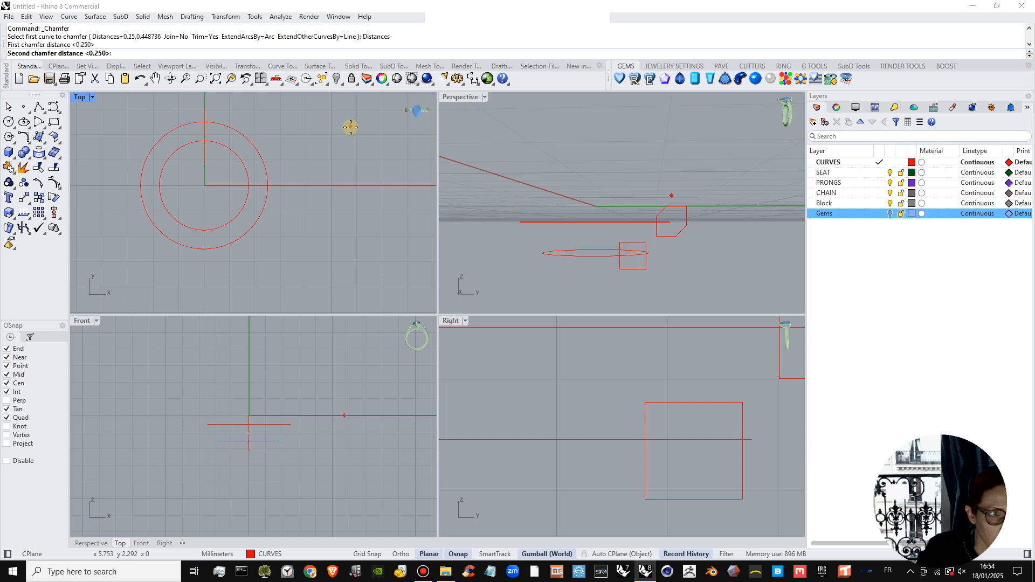
{"action": "type", "text": ".25"}
{"action": "key", "text": "Return"}
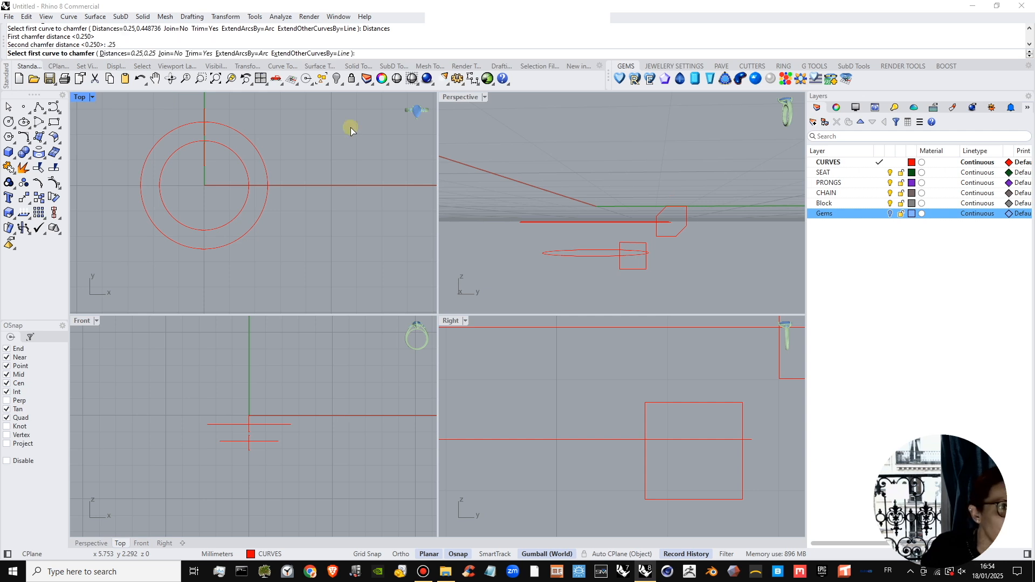
{"action": "left_click", "coordinate": [645, 426]}
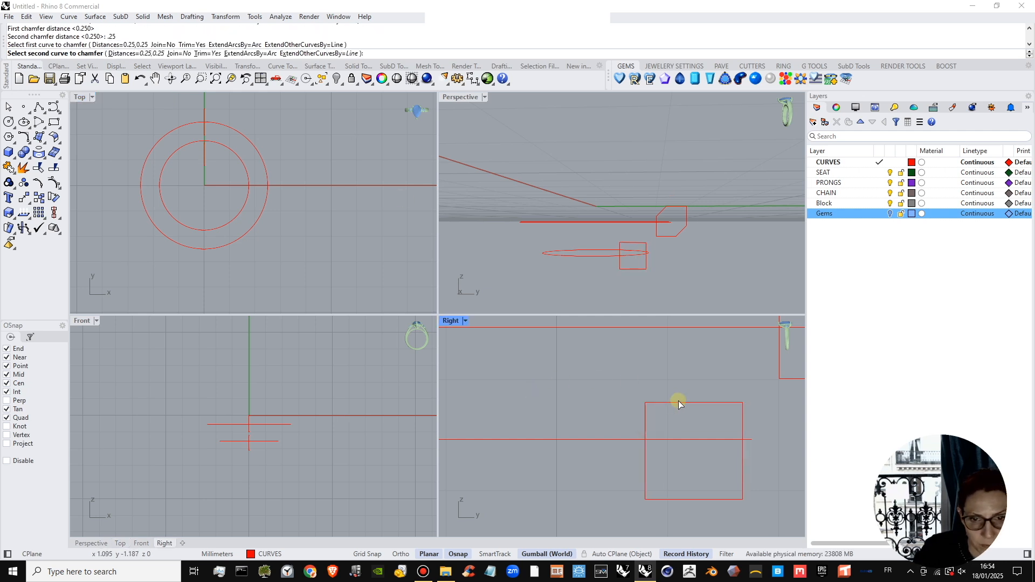
{"action": "left_click", "coordinate": [676, 403]}
Chamfer the small square's opposite lower outer corner with the same 0.25 mm distances and show the Gems layer again.
{"action": "key", "text": "Return"}
{"action": "left_click", "coordinate": [709, 499]}
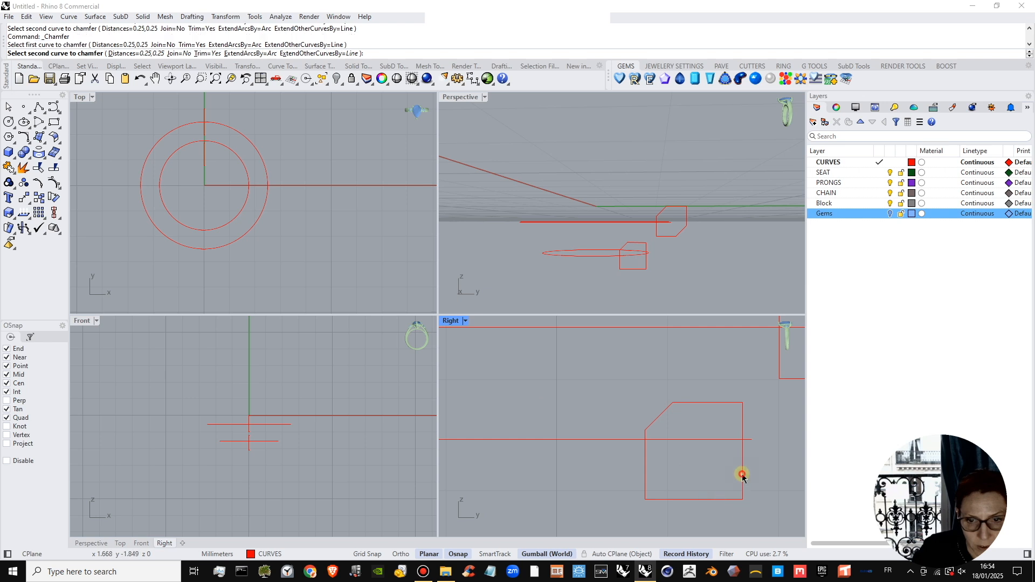
{"action": "left_click", "coordinate": [741, 475]}
{"action": "scroll", "coordinate": [730, 464], "scroll_direction": "down", "scroll_amount": 10}
{"action": "right_click_drag", "start_coordinate": [707, 458], "coordinate": [671, 458]}
{"action": "scroll", "coordinate": [708, 447], "scroll_direction": "up", "scroll_amount": 2}
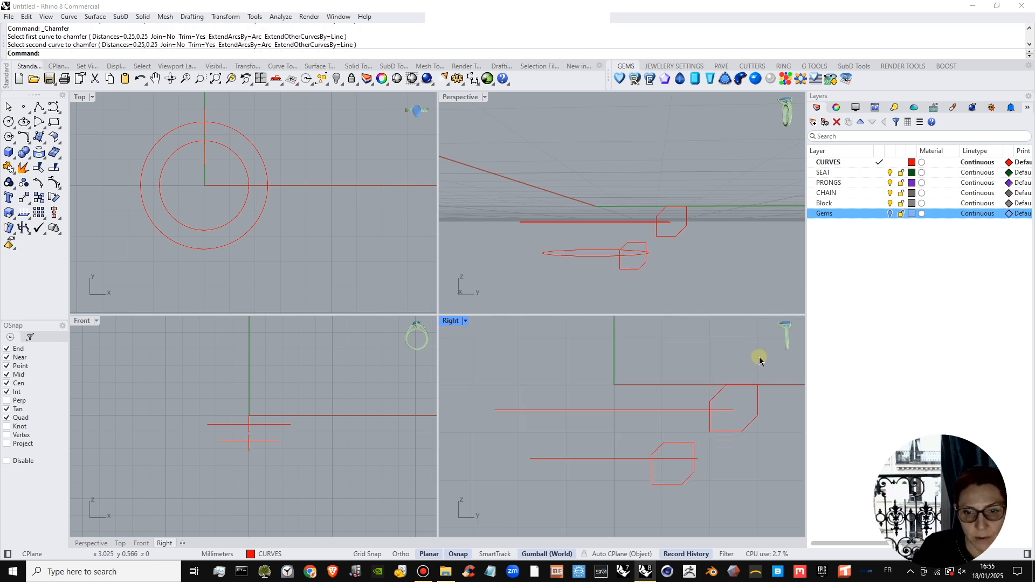
{"action": "left_click", "coordinate": [892, 214]}
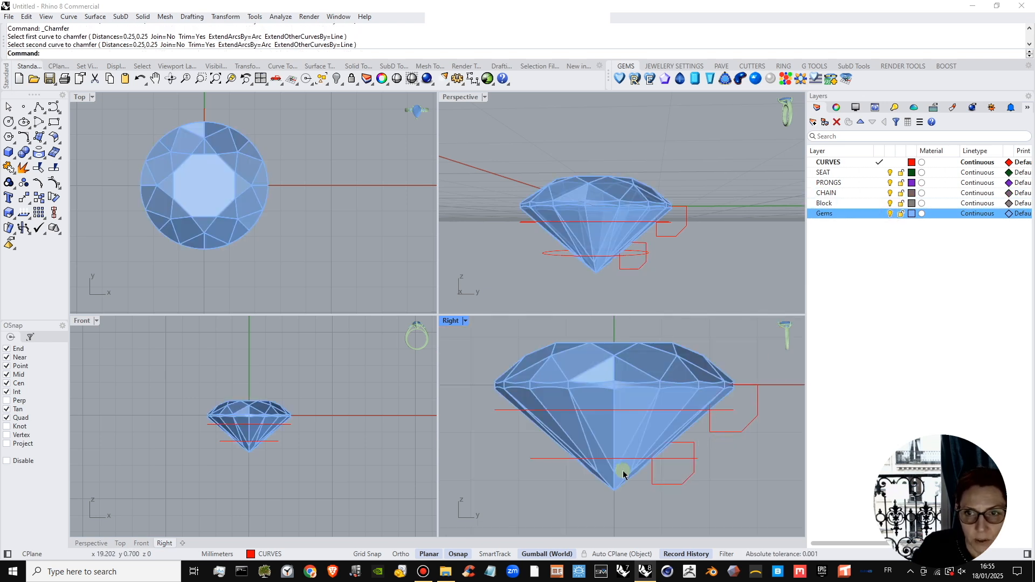
Move the larger upper profile slightly outward and up from the gem's girdle.
{"action": "left_click", "coordinate": [675, 449]}
{"action": "left_click_drag", "start_coordinate": [737, 420], "coordinate": [762, 379]}
Join the four segments of the lower chamfered profile into one closed curve and shift it slightly outward.
{"action": "left_click", "coordinate": [690, 465]}
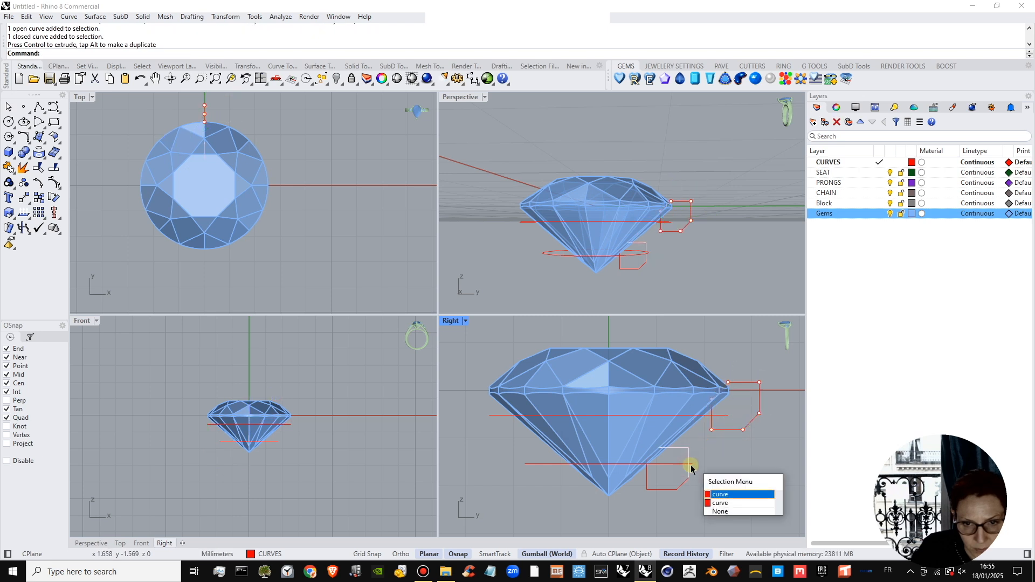
{"action": "left_click", "coordinate": [690, 516]}
{"action": "left_click_drag", "start_coordinate": [628, 506], "coordinate": [709, 474]}
{"action": "left_click", "coordinate": [9, 167]}
{"action": "left_click", "coordinate": [751, 499]}
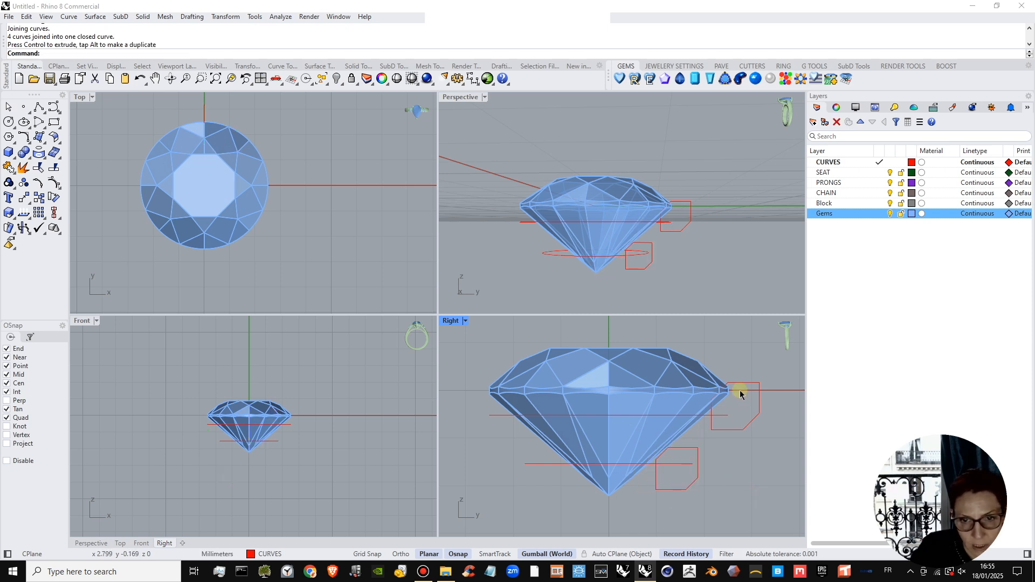
Move the upper profile down and slightly outward until its top edge lines up with the gem's girdle, and deselect it.
{"action": "scroll", "coordinate": [730, 390], "scroll_direction": "up", "scroll_amount": 3}
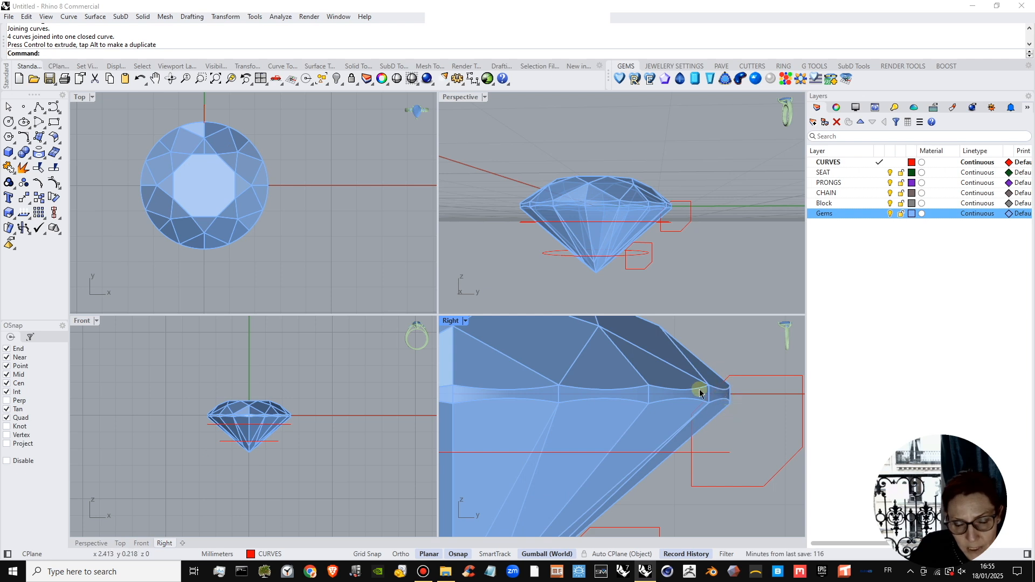
{"action": "scroll", "coordinate": [699, 393], "scroll_direction": "down", "scroll_amount": 4}
{"action": "left_click", "coordinate": [732, 378]}
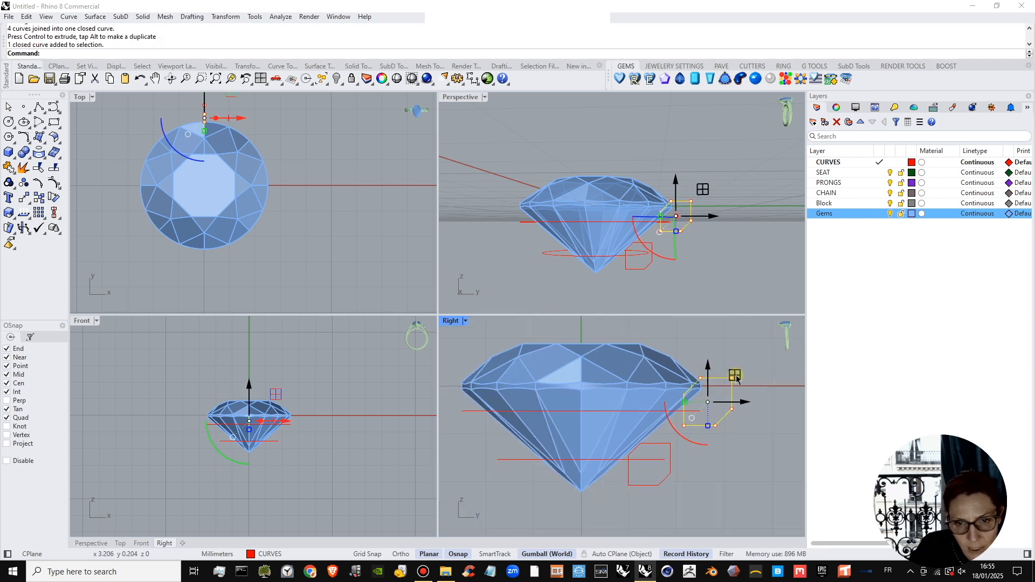
{"action": "left_click_drag", "start_coordinate": [737, 379], "coordinate": [740, 381]}
{"action": "left_click", "coordinate": [756, 434]}
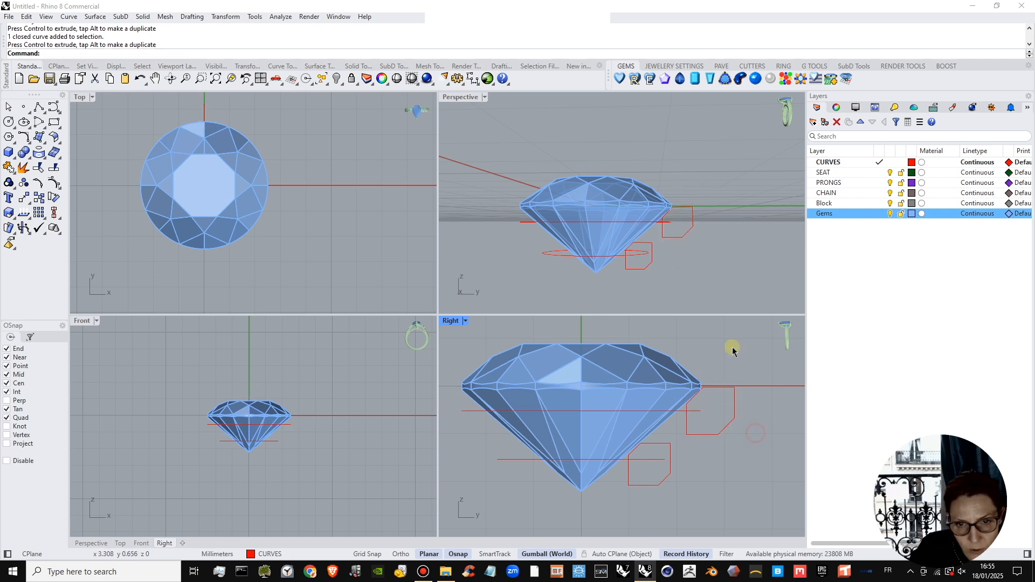
{"action": "left_click", "coordinate": [722, 390]}
{"action": "left_click", "coordinate": [762, 409]}
{"action": "scroll", "coordinate": [666, 231], "scroll_direction": "down", "scroll_amount": 4}
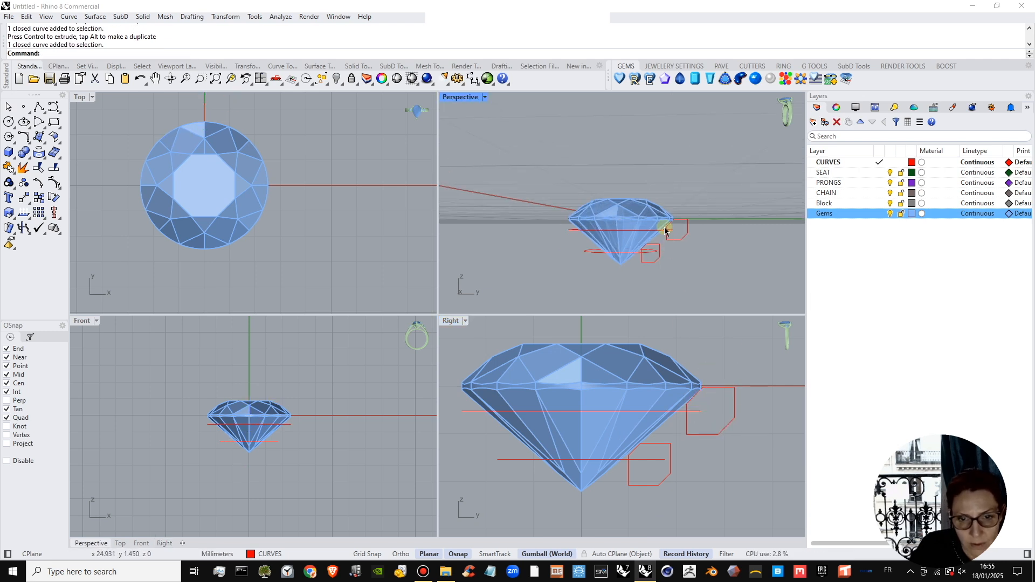
{"action": "scroll", "coordinate": [660, 245], "scroll_direction": "up", "scroll_amount": 7}
{"action": "right_click_drag", "start_coordinate": [671, 252], "coordinate": [705, 260]}
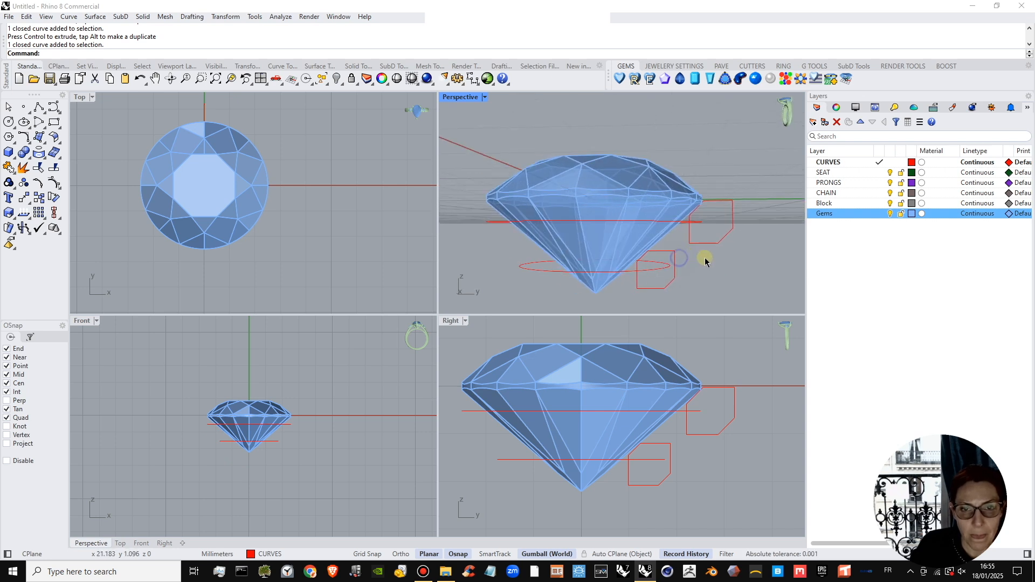
Raise the upper chamfered profile slightly so its inner chamfer meets the gem's girdle, and deselect it.
{"action": "left_click", "coordinate": [711, 392]}
{"action": "left_click_drag", "start_coordinate": [711, 380], "coordinate": [707, 377]}
{"action": "scroll", "coordinate": [703, 378], "scroll_direction": "up", "scroll_amount": 2}
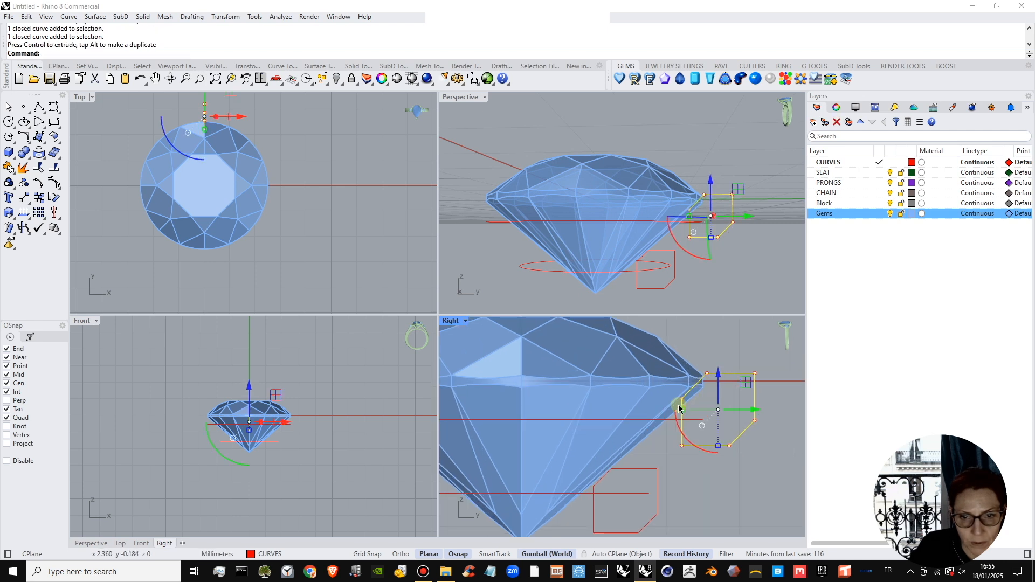
{"action": "scroll", "coordinate": [701, 390], "scroll_direction": "down", "scroll_amount": 2}
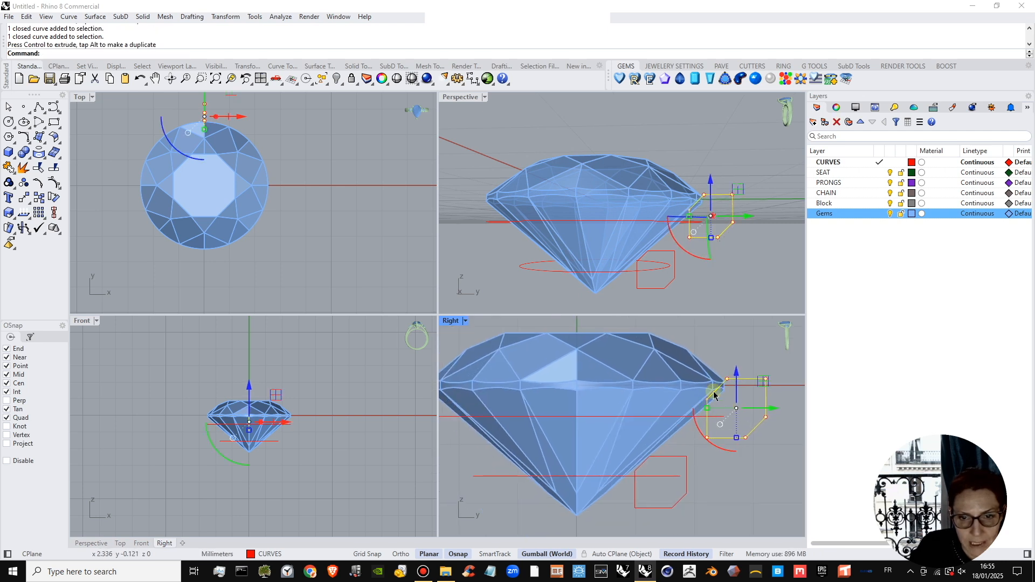
{"action": "scroll", "coordinate": [714, 396], "scroll_direction": "down", "scroll_amount": 2}
{"action": "left_click", "coordinate": [691, 434]}
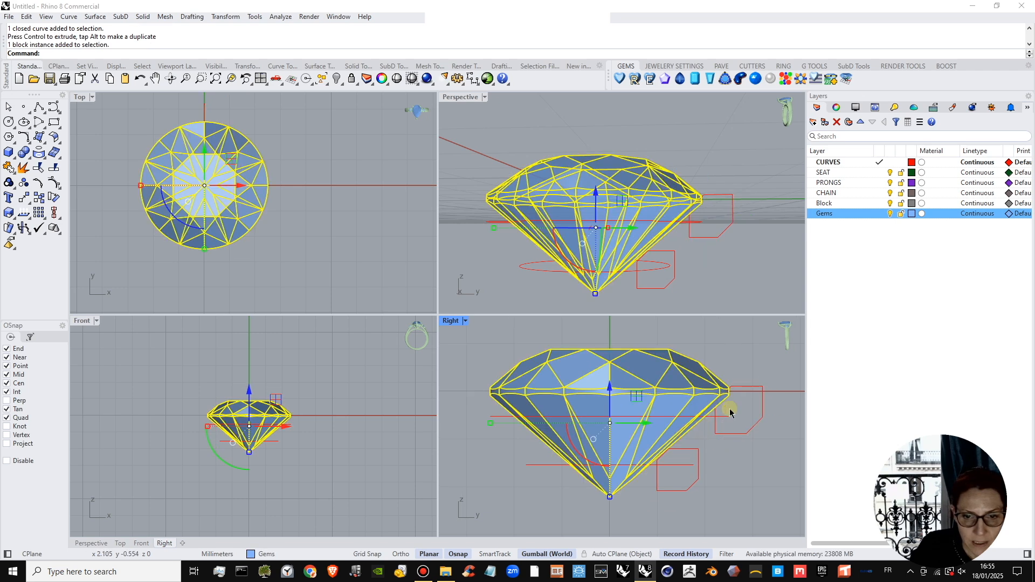
{"action": "left_click", "coordinate": [683, 417]}
{"action": "right_click_drag", "start_coordinate": [627, 217], "coordinate": [691, 229]}
{"action": "left_click", "coordinate": [700, 262]}
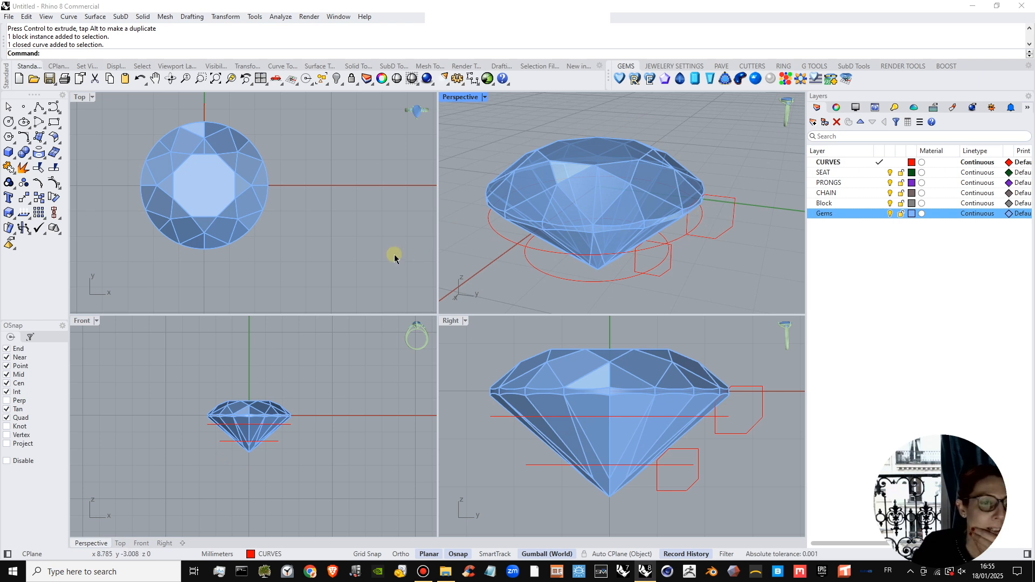
{"action": "scroll", "coordinate": [398, 258], "scroll_direction": "up", "scroll_amount": 2}
{"action": "right_click_drag", "start_coordinate": [624, 251], "coordinate": [662, 236]}
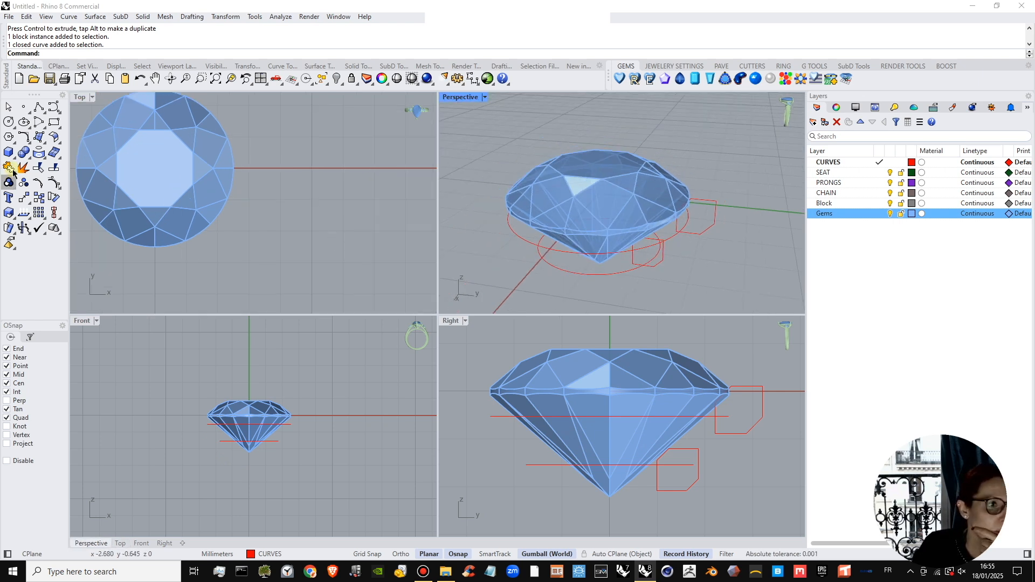
{"action": "left_click", "coordinate": [38, 152]}
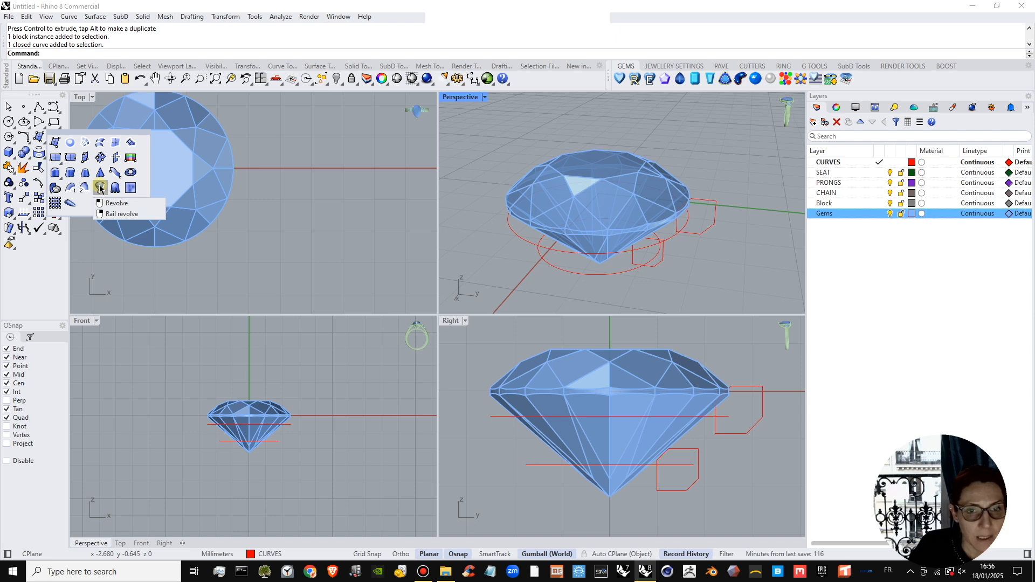
{"action": "left_click", "coordinate": [617, 170]}
{"action": "left_click", "coordinate": [618, 81]}
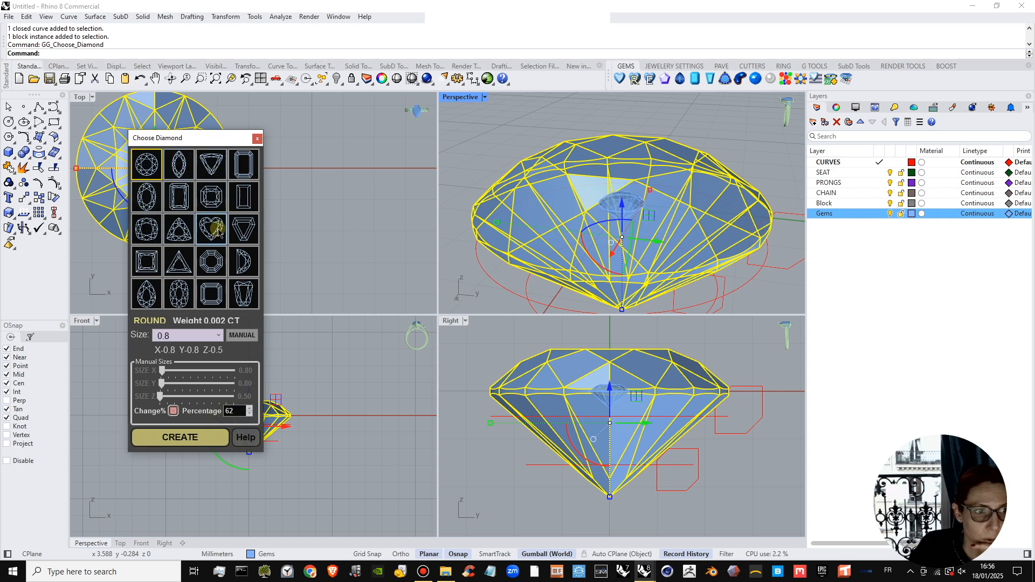
{"action": "left_click", "coordinate": [257, 139]}
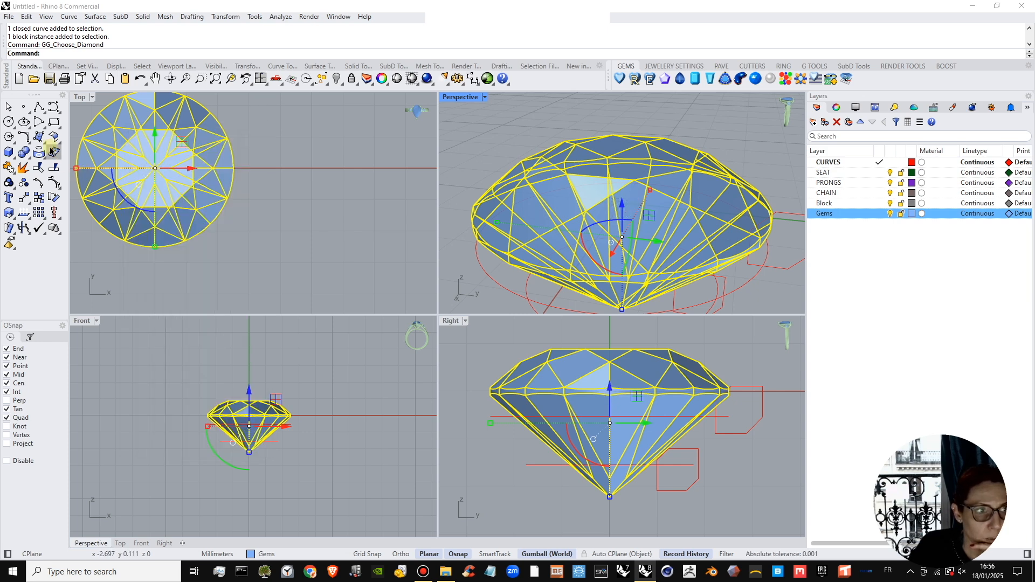
{"action": "left_click", "coordinate": [262, 194]}
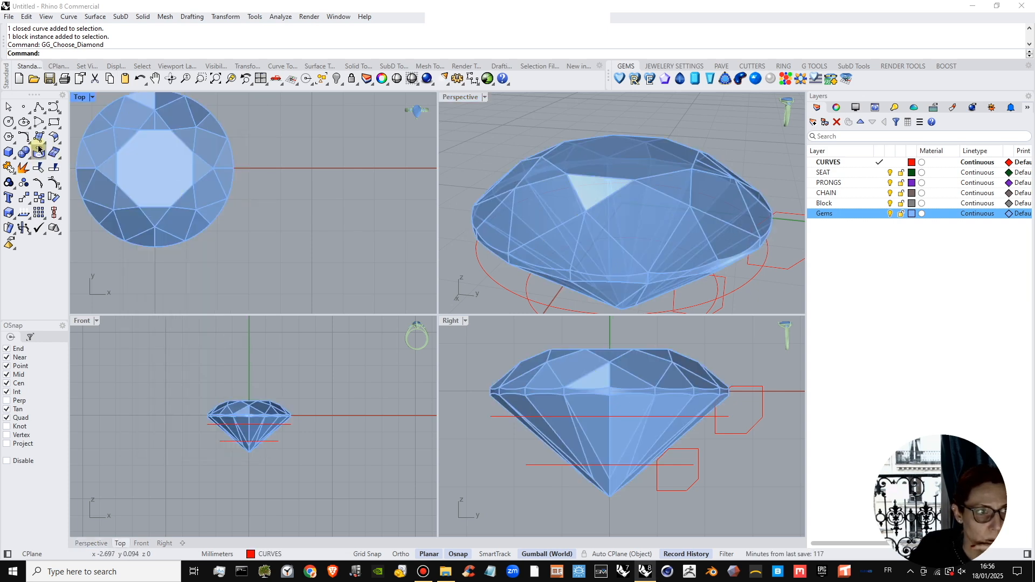
Revolve the upper chamfered profile a full 360° around the vertical axis through the origin, with a start angle of 0.
{"action": "left_click", "coordinate": [39, 149]}
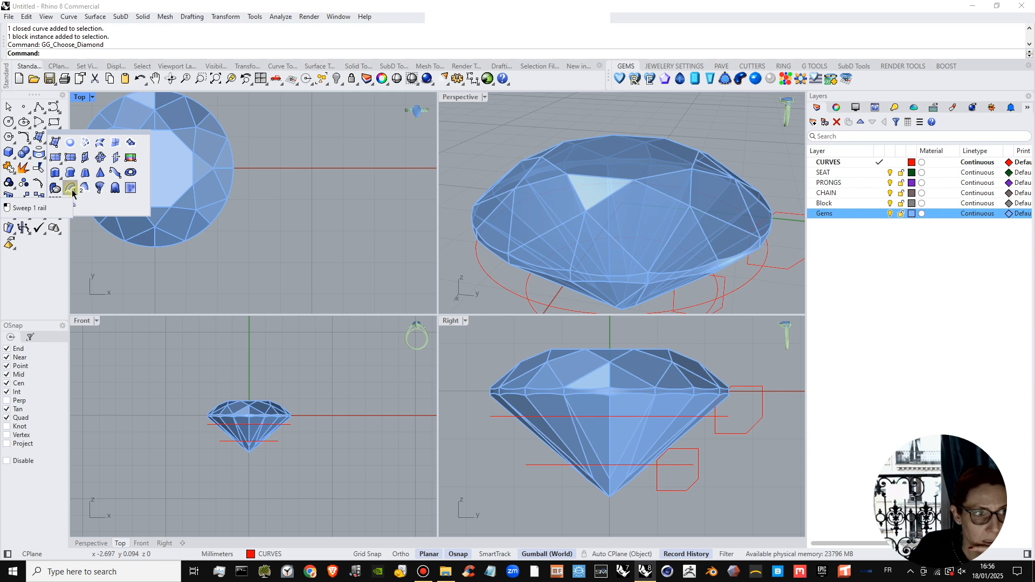
{"action": "left_click", "coordinate": [776, 273]}
{"action": "left_click", "coordinate": [43, 145]}
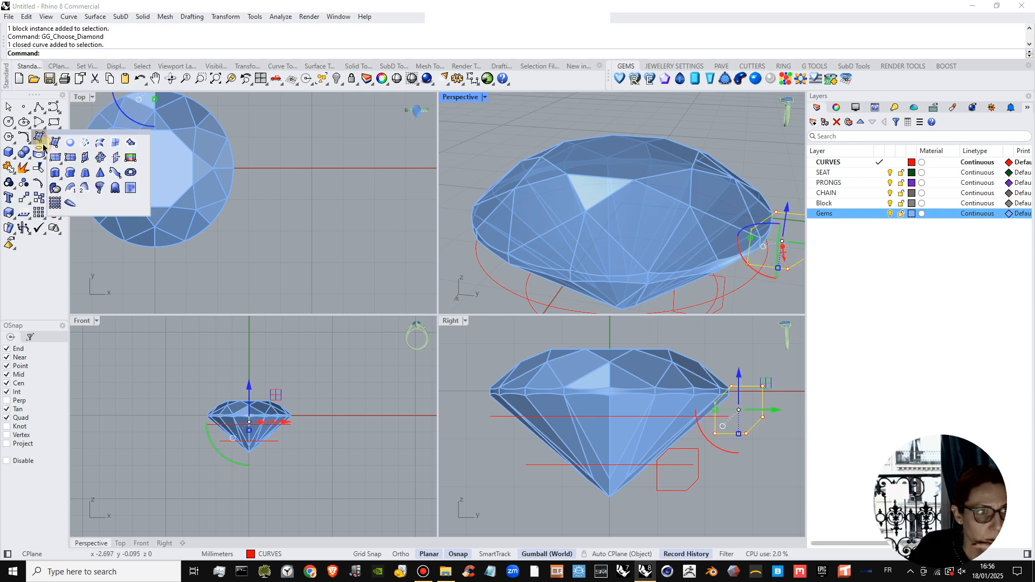
{"action": "left_click", "coordinate": [97, 187]}
{"action": "right_click_drag", "start_coordinate": [151, 167], "coordinate": [304, 206]}
{"action": "type", "text": "0"}
{"action": "key", "text": "Return"}
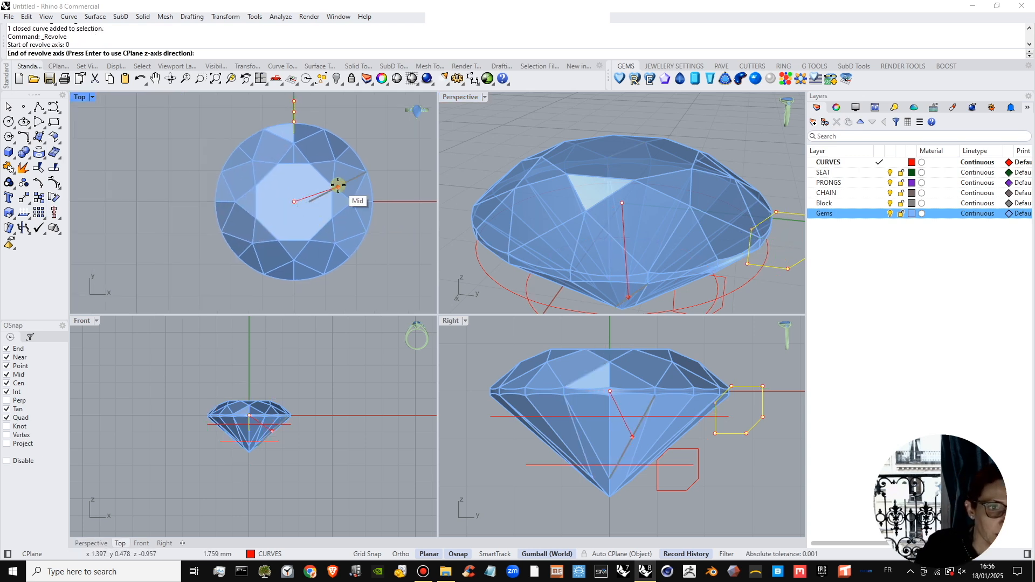
{"action": "scroll", "coordinate": [302, 194], "scroll_direction": "down", "scroll_amount": 3}
{"action": "right_click_drag", "start_coordinate": [263, 361], "coordinate": [255, 378]}
{"action": "key", "text": "shift"}
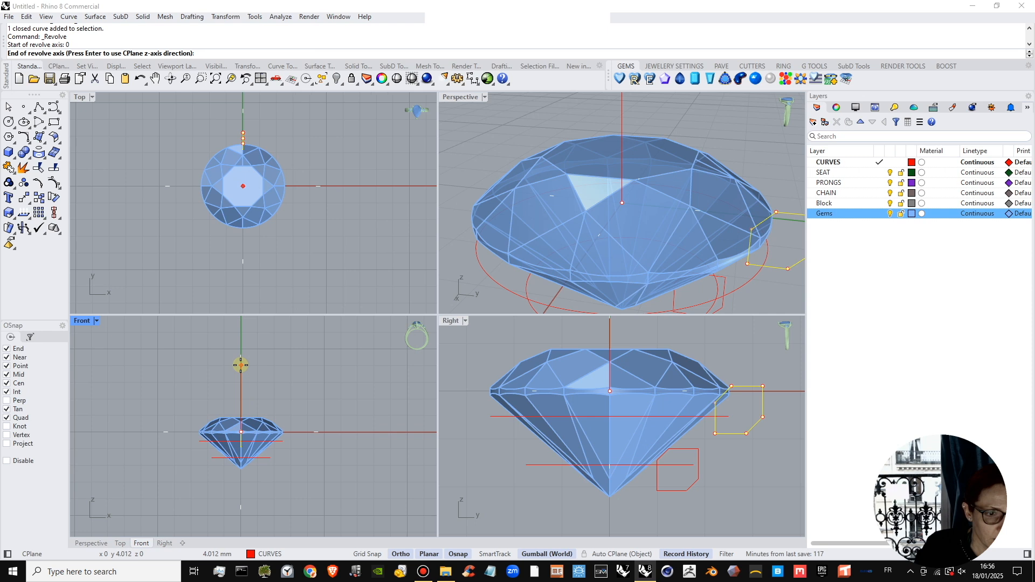
{"action": "left_click", "coordinate": [241, 365], "text": "shift"}
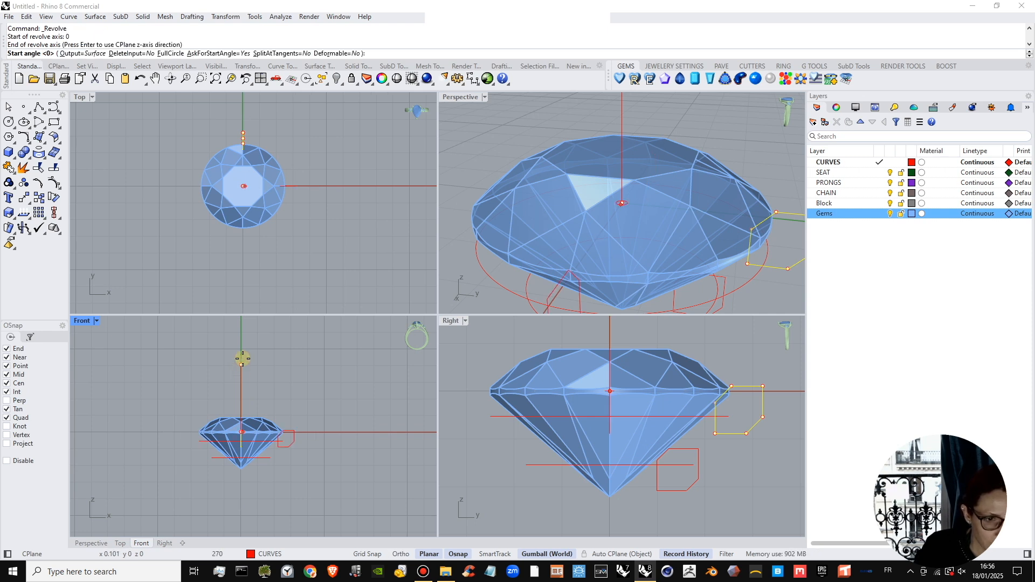
{"action": "key", "text": "Return"}
{"action": "key", "text": "Return"}
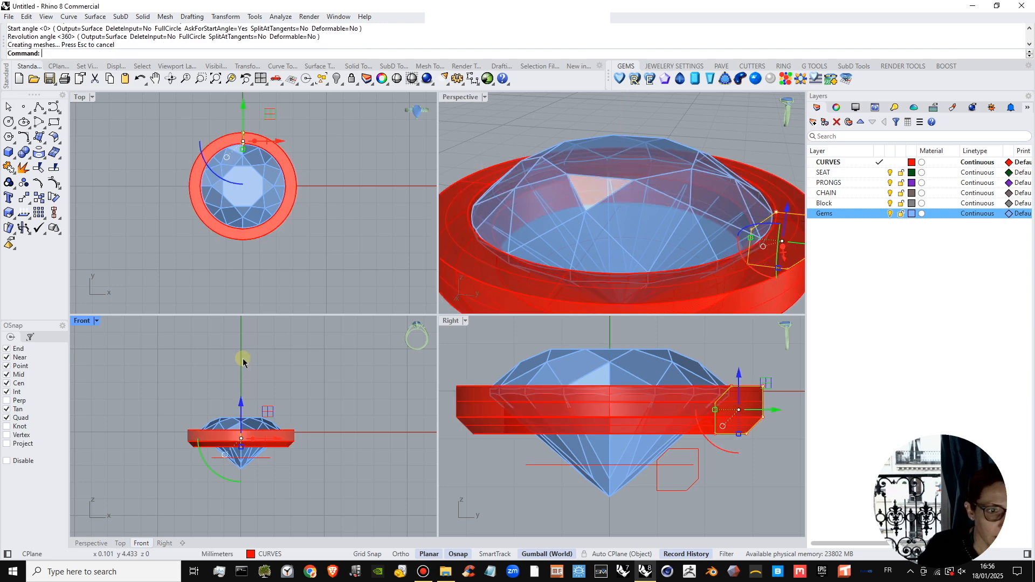
Revolve the lower chamfered profile a full 360° around the same vertical axis through the origin, and clear the selection.
{"action": "right_click_drag", "start_coordinate": [310, 244], "coordinate": [296, 240]}
{"action": "scroll", "coordinate": [593, 219], "scroll_direction": "down", "scroll_amount": 8}
{"action": "right_click_drag", "start_coordinate": [594, 218], "coordinate": [665, 304]}
{"action": "left_click", "coordinate": [623, 264]}
{"action": "scroll", "coordinate": [638, 244], "scroll_direction": "up", "scroll_amount": 6}
{"action": "right_click_drag", "start_coordinate": [653, 261], "coordinate": [680, 135]}
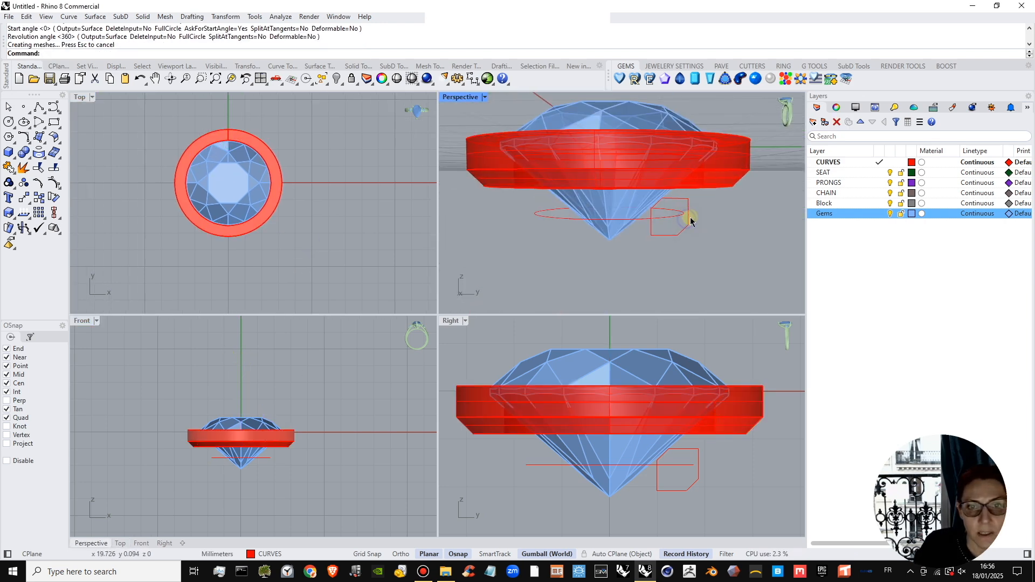
{"action": "left_click", "coordinate": [690, 220]}
{"action": "right_click", "coordinate": [722, 241]}
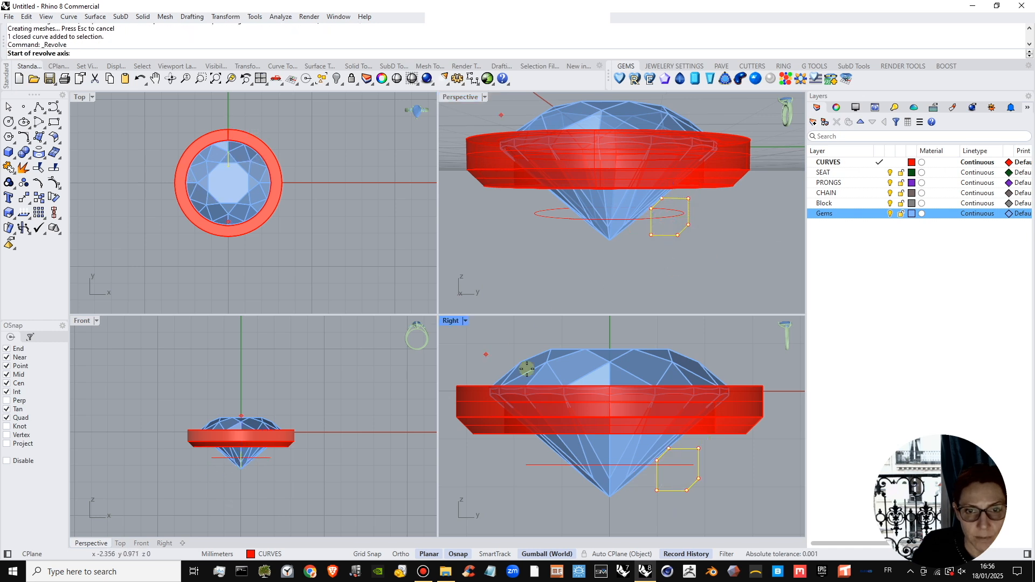
{"action": "left_click", "coordinate": [585, 375]}
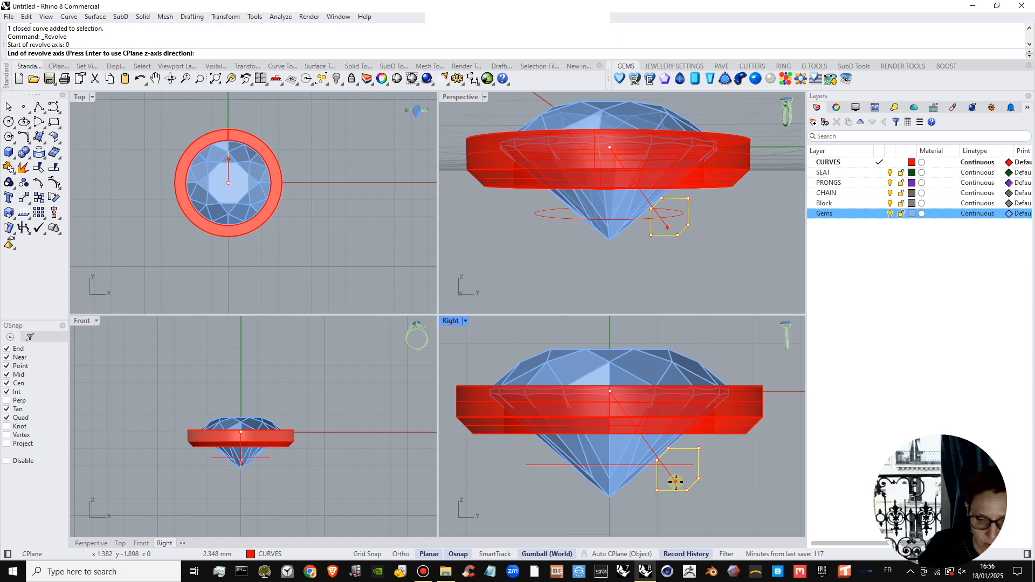
{"action": "scroll", "coordinate": [593, 452], "scroll_direction": "down", "scroll_amount": 8}
{"action": "scroll", "coordinate": [247, 381], "scroll_direction": "down", "scroll_amount": 2}
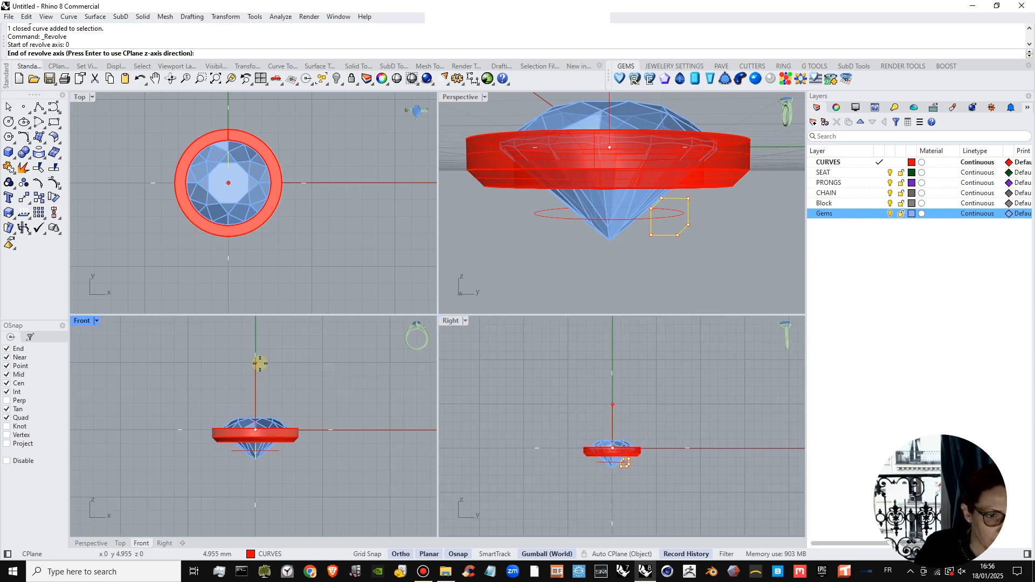
{"action": "left_click", "coordinate": [260, 363], "text": "shift"}
{"action": "key", "text": "Return"}
{"action": "key", "text": "Return"}
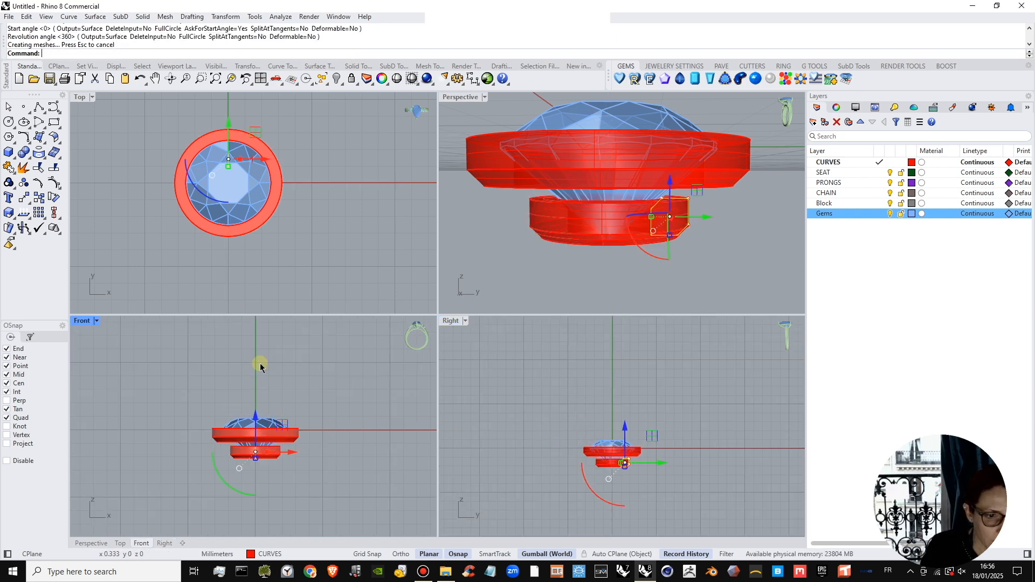
{"action": "left_click", "coordinate": [324, 385]}
Examine how the two revolved rings sit around the gem from above and from the side.
{"action": "scroll", "coordinate": [610, 158], "scroll_direction": "down", "scroll_amount": 8}
{"action": "right_click_drag", "start_coordinate": [615, 200], "coordinate": [486, 209]}
{"action": "scroll", "coordinate": [258, 218], "scroll_direction": "down", "scroll_amount": 3}
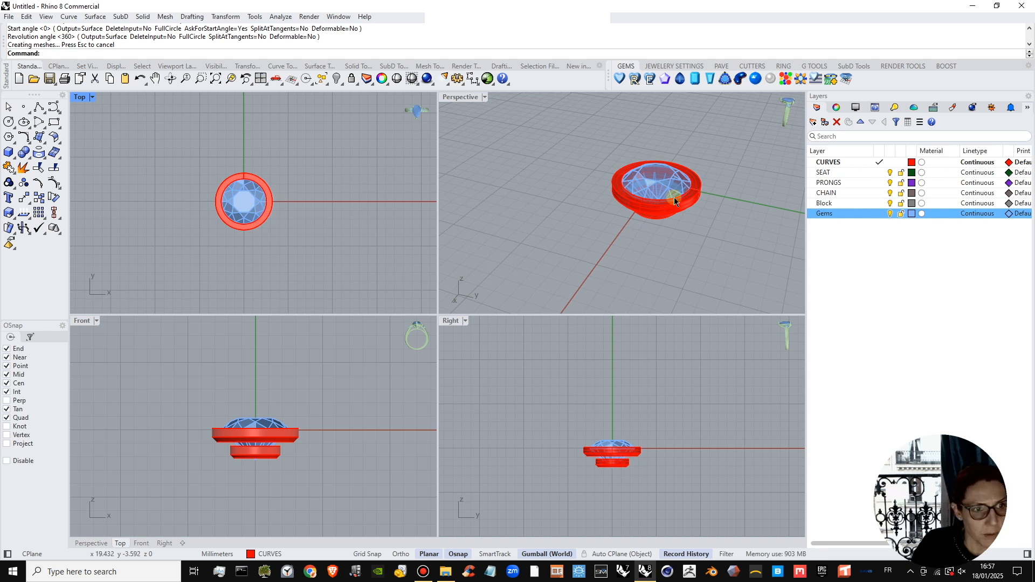
{"action": "scroll", "coordinate": [673, 196], "scroll_direction": "up", "scroll_amount": 2}
{"action": "scroll", "coordinate": [672, 193], "scroll_direction": "up", "scroll_amount": 3}
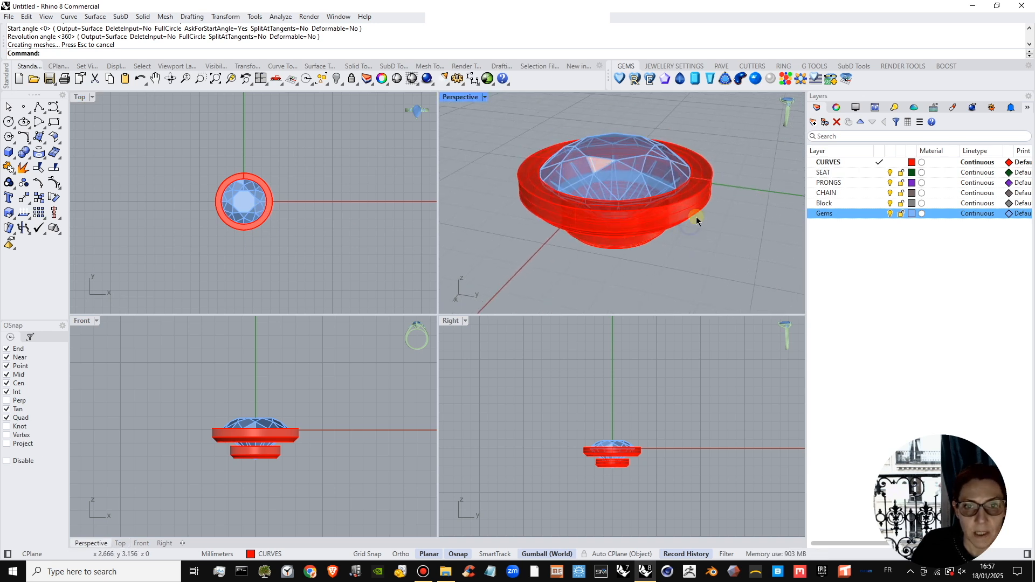
{"action": "left_click", "coordinate": [696, 214]}
{"action": "scroll", "coordinate": [556, 459], "scroll_direction": "up", "scroll_amount": 4}
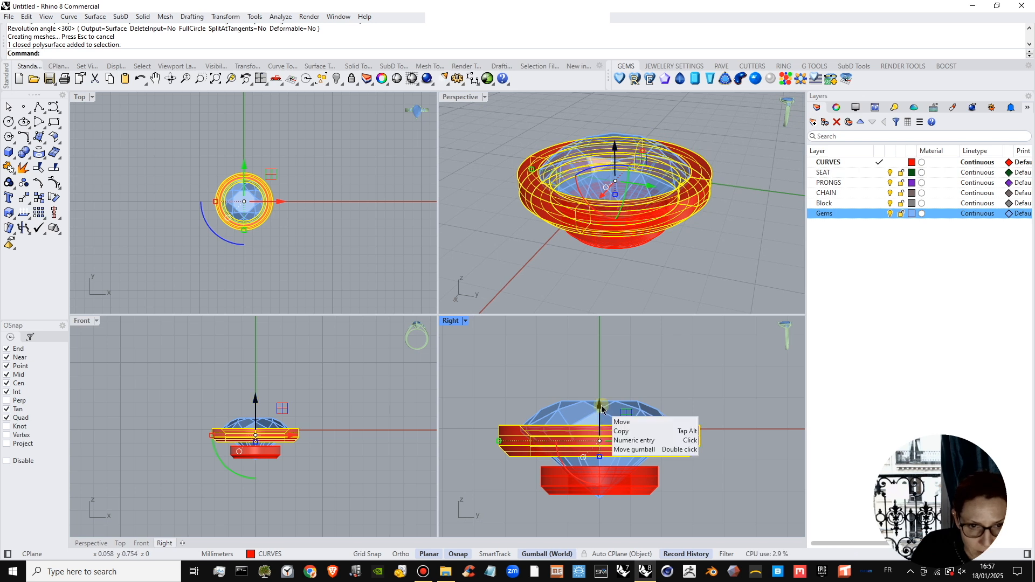
{"action": "left_click", "coordinate": [725, 409]}
Scale the upper ring's profile curve down slightly and lower it to just below the gem's girdle plane.
{"action": "left_click", "coordinate": [676, 467]}
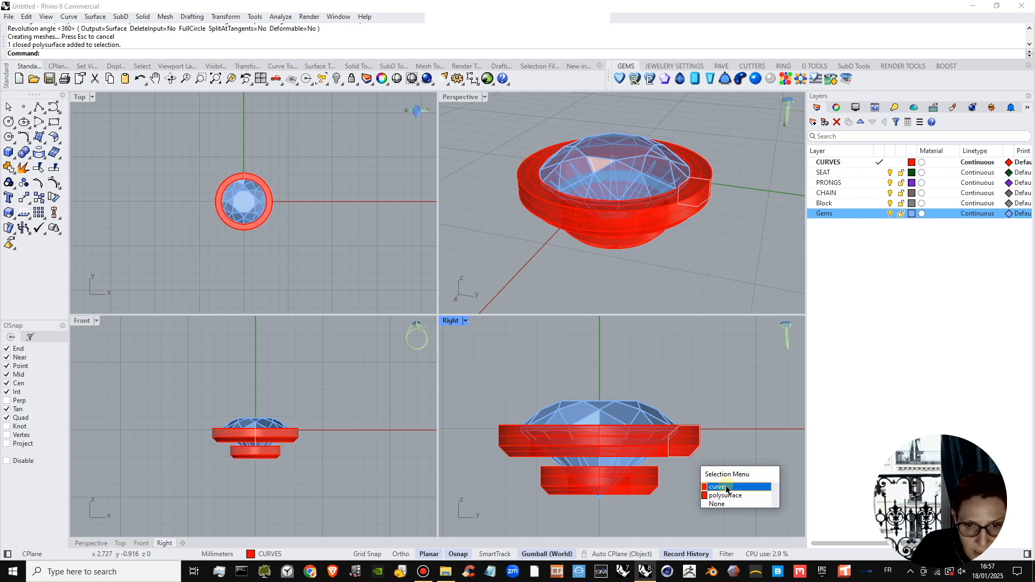
{"action": "left_click", "coordinate": [717, 481]}
{"action": "scroll", "coordinate": [670, 461], "scroll_direction": "up", "scroll_amount": 2}
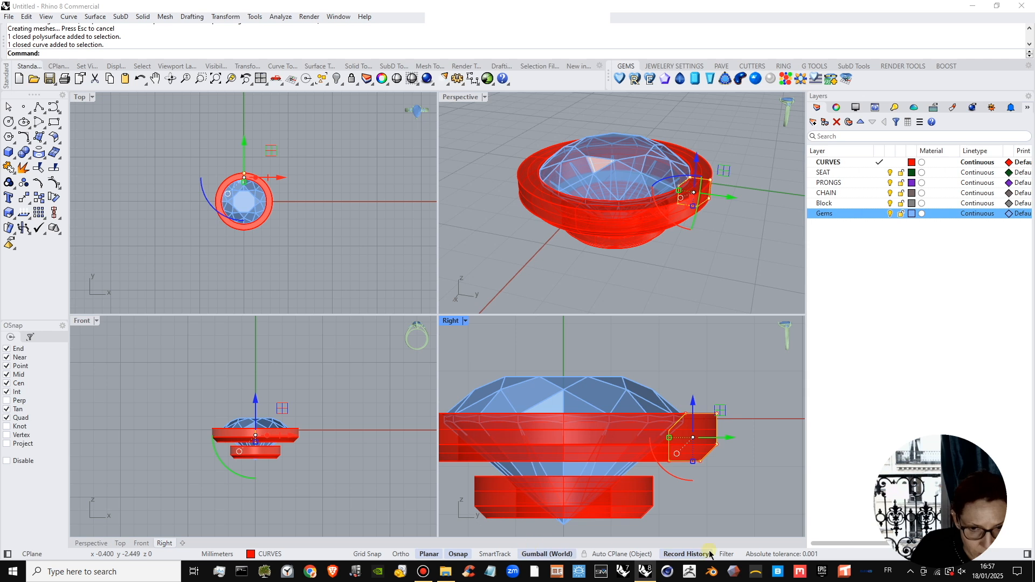
{"action": "left_click_drag", "start_coordinate": [694, 464], "coordinate": [693, 460]}
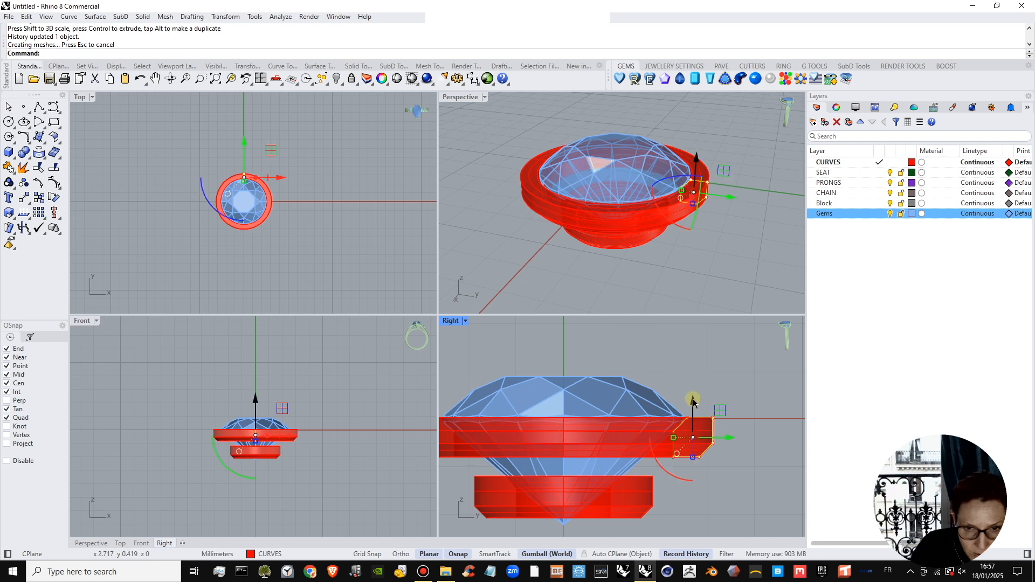
{"action": "left_click", "coordinate": [725, 268]}
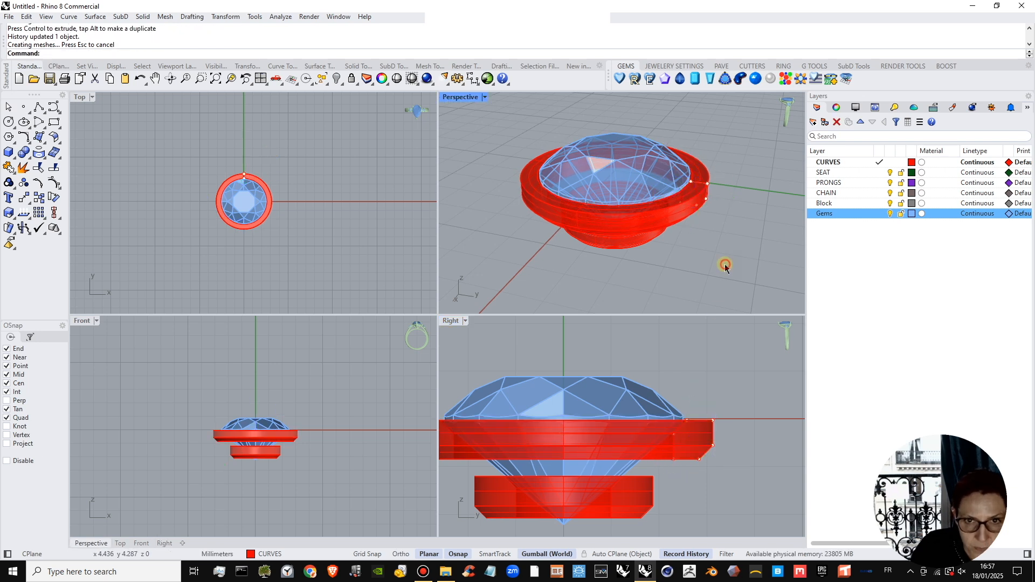
{"action": "left_click", "coordinate": [690, 441]}
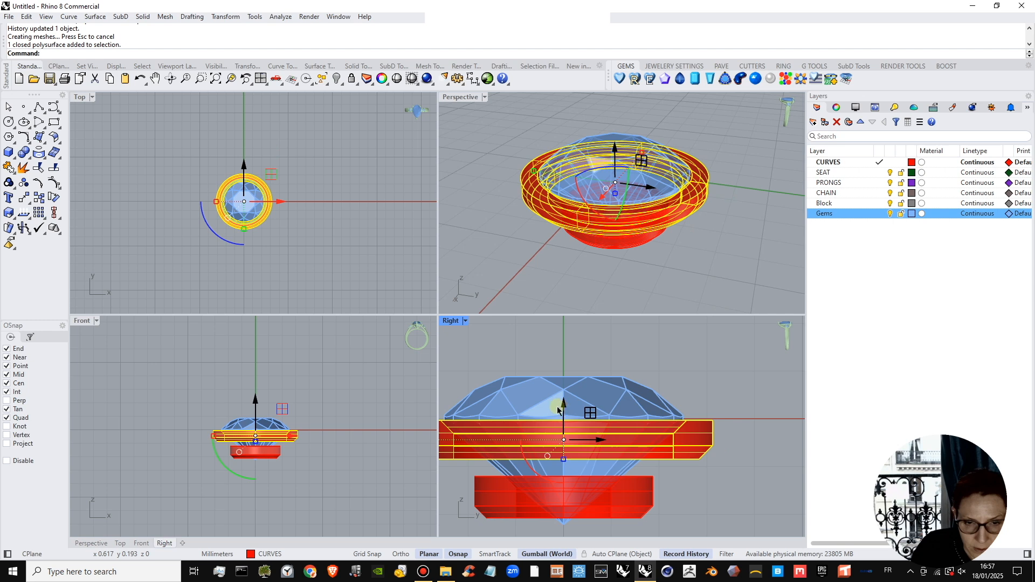
{"action": "left_click", "coordinate": [689, 484]}
{"action": "right_click_drag", "start_coordinate": [716, 460], "coordinate": [765, 430]}
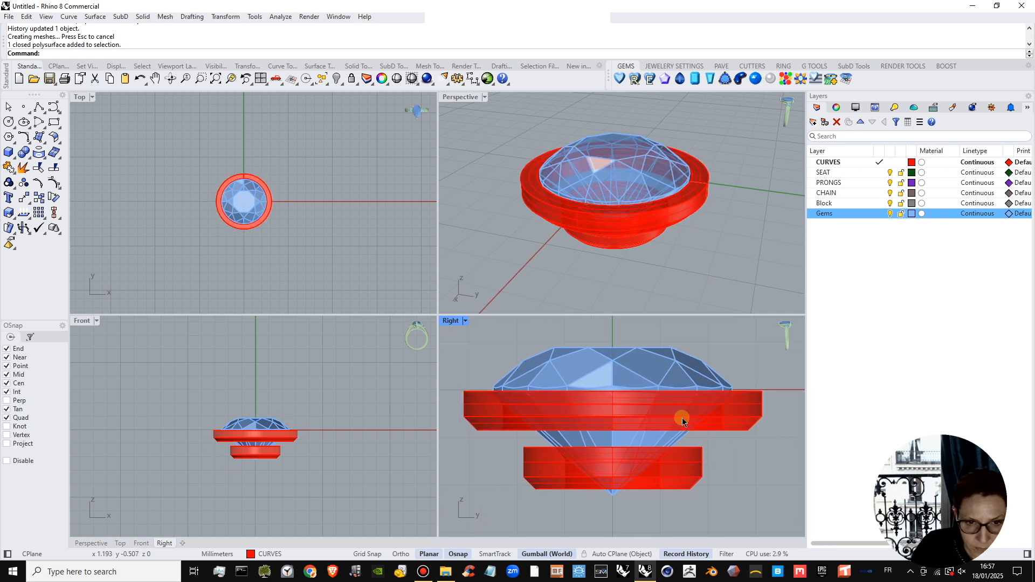
{"action": "left_click", "coordinate": [683, 424]}
{"action": "left_click", "coordinate": [358, 242]}
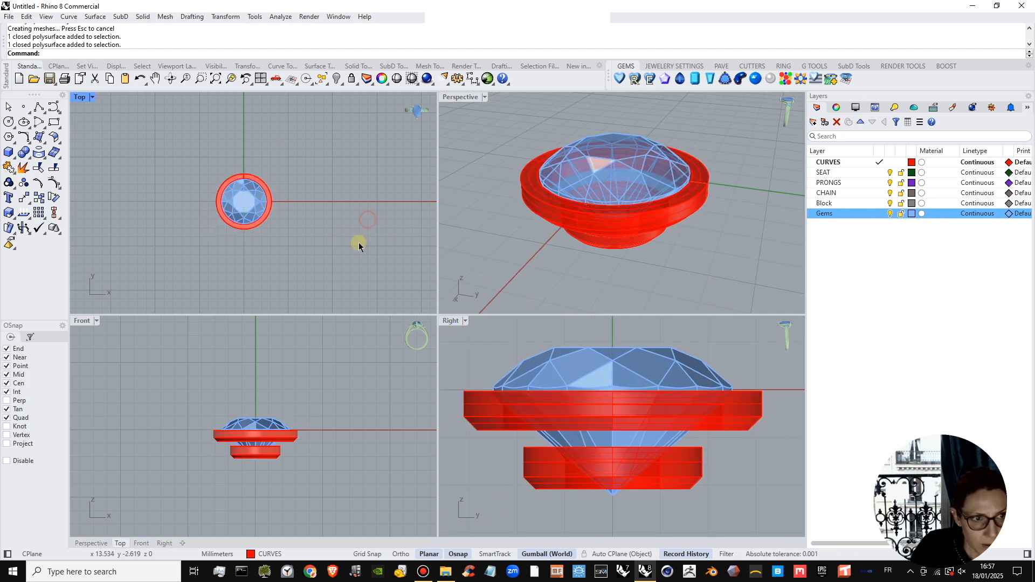
{"action": "right_click_drag", "start_coordinate": [366, 252], "coordinate": [335, 251]}
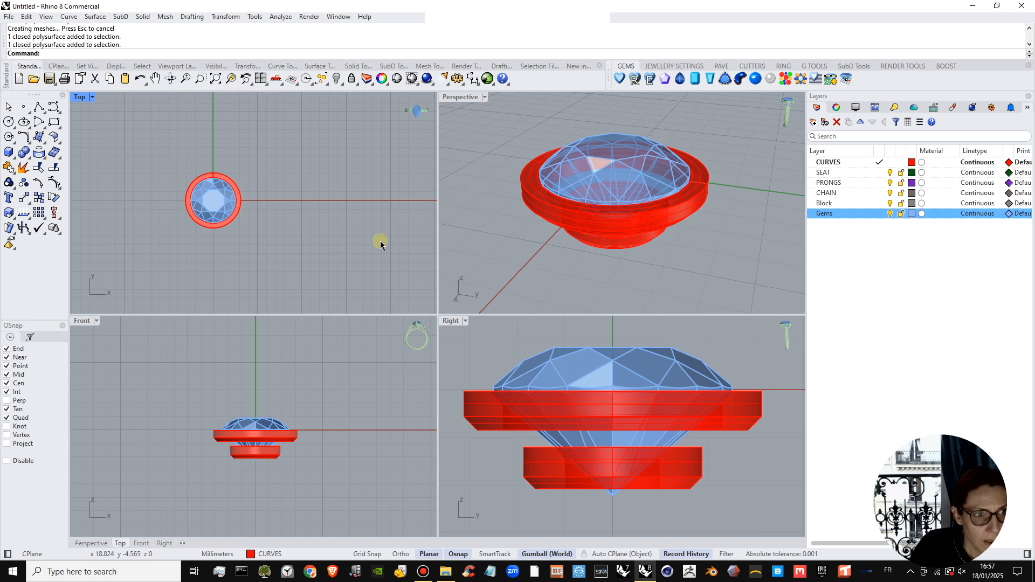
Scale the lower ring's profile curve down slightly about its centre to make the ring thinner, and deselect it.
{"action": "left_click", "coordinate": [691, 461]}
{"action": "left_click", "coordinate": [714, 495]}
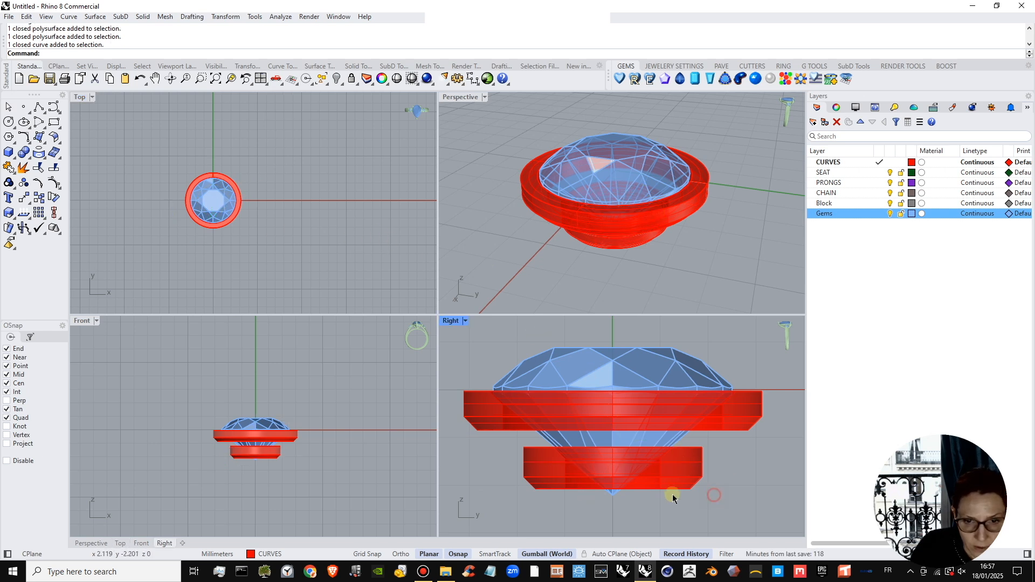
{"action": "left_click", "coordinate": [691, 488]}
{"action": "left_click", "coordinate": [715, 518]}
{"action": "left_click_drag", "start_coordinate": [681, 490], "coordinate": [713, 469], "text": "shift"}
{"action": "left_click", "coordinate": [712, 485]}
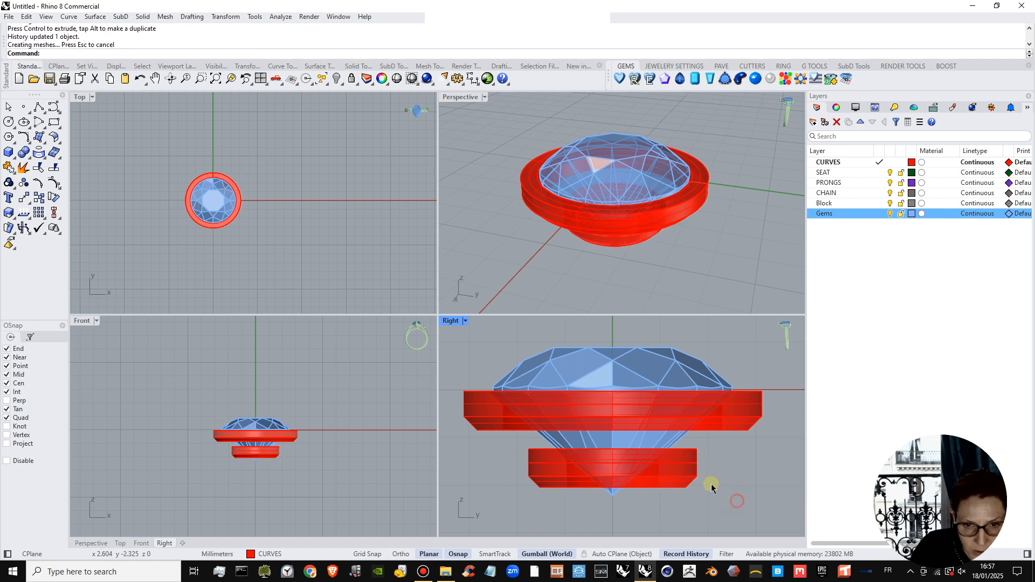
Select the upper ring's profile curve in the side view and lower it slightly further below the gem's girdle.
{"action": "left_click", "coordinate": [732, 414]}
{"action": "left_click", "coordinate": [758, 427]}
{"action": "left_click", "coordinate": [753, 425]}
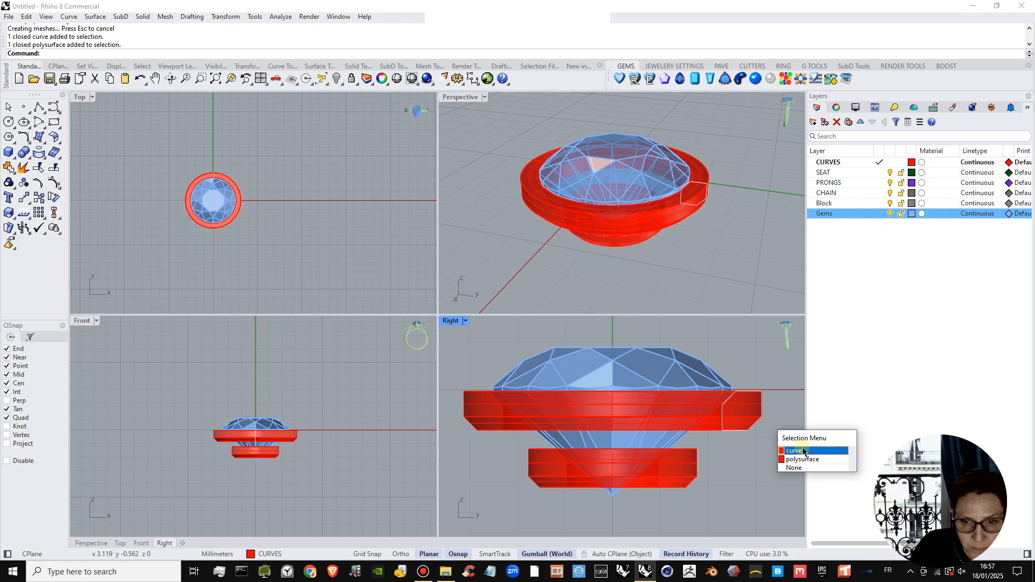
{"action": "left_click", "coordinate": [801, 448]}
{"action": "right_click_drag", "start_coordinate": [751, 450], "coordinate": [748, 457]}
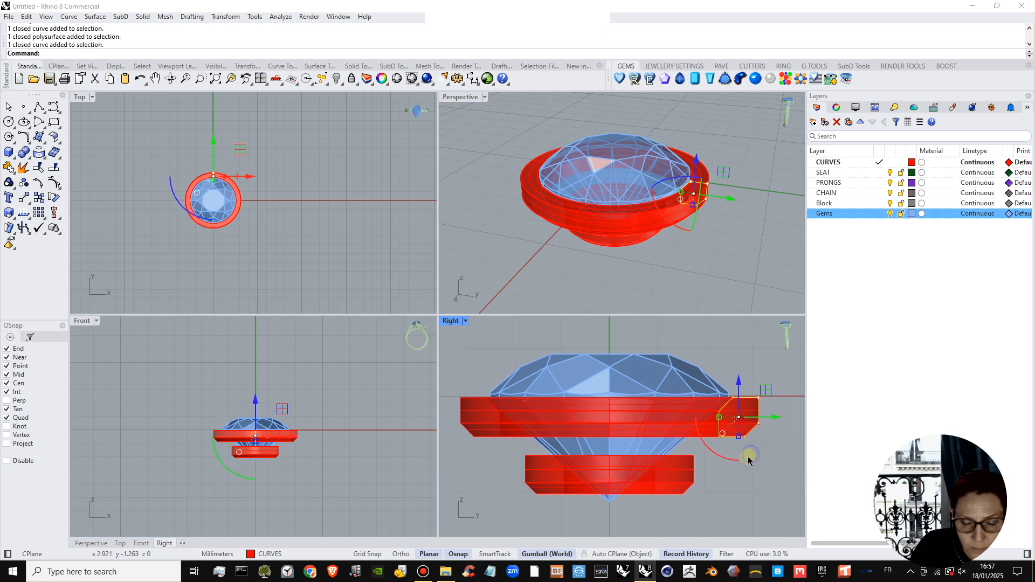
{"action": "left_click", "coordinate": [740, 385]}
{"action": "left_click_drag", "start_coordinate": [740, 385], "coordinate": [740, 395]}
Try moving the upper ring's profile curve inward until the ring is about as wide as the gem, and undo that move.
{"action": "left_click_drag", "start_coordinate": [766, 427], "coordinate": [731, 431]}
{"action": "left_click", "coordinate": [570, 280]}
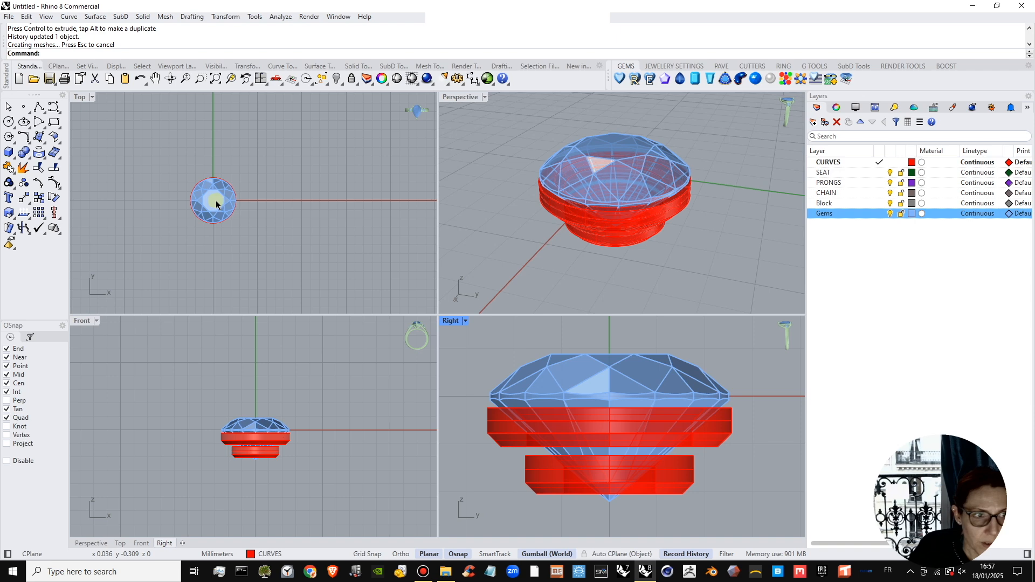
{"action": "scroll", "coordinate": [220, 203], "scroll_direction": "up", "scroll_amount": 3}
{"action": "right_click_drag", "start_coordinate": [582, 213], "coordinate": [626, 223]}
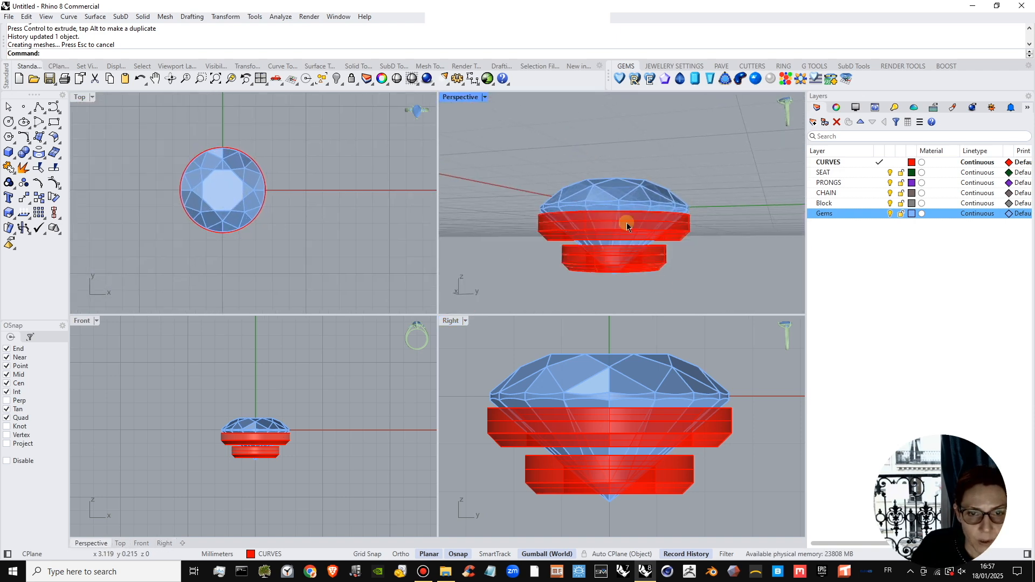
{"action": "scroll", "coordinate": [676, 469], "scroll_direction": "down", "scroll_amount": 2}
{"action": "key", "text": "ctrl+z"}
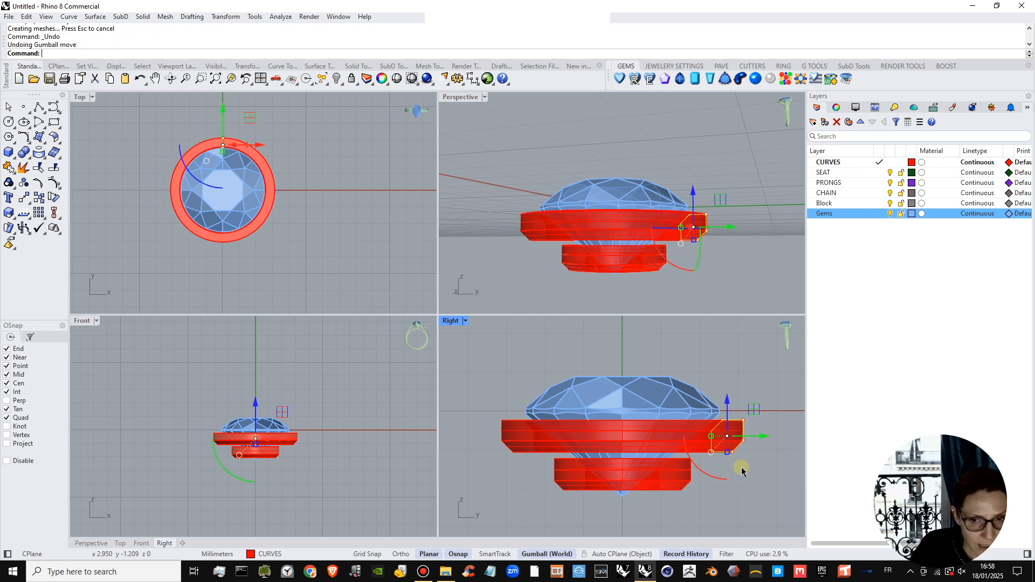
Move the upper ring's profile curve slightly inward so the ring still extends a little beyond the girdle, and deselect it.
{"action": "scroll", "coordinate": [281, 225], "scroll_direction": "up", "scroll_amount": 3}
{"action": "scroll", "coordinate": [259, 199], "scroll_direction": "down", "scroll_amount": 5}
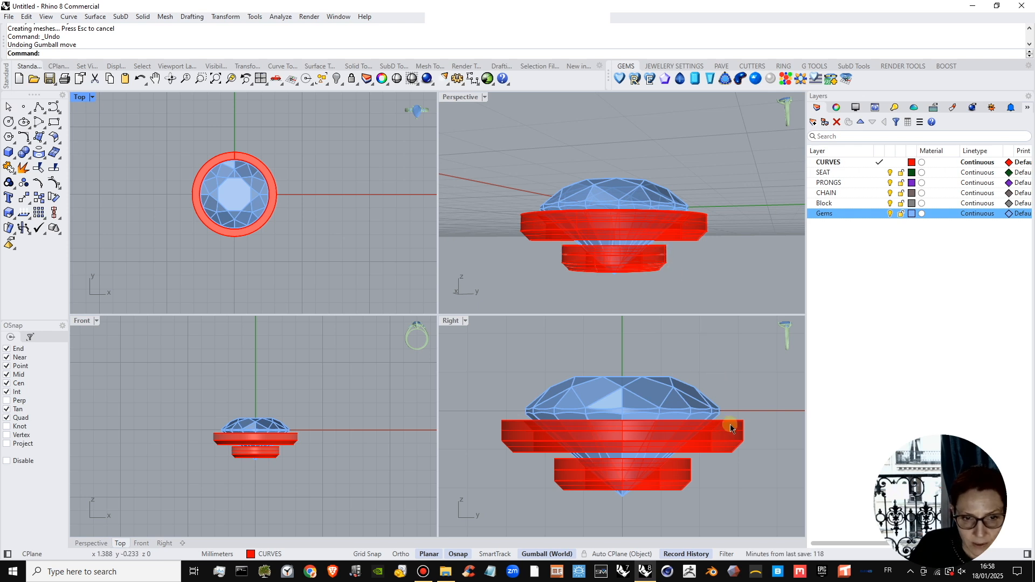
{"action": "left_click", "coordinate": [731, 461]}
{"action": "left_click", "coordinate": [764, 485]}
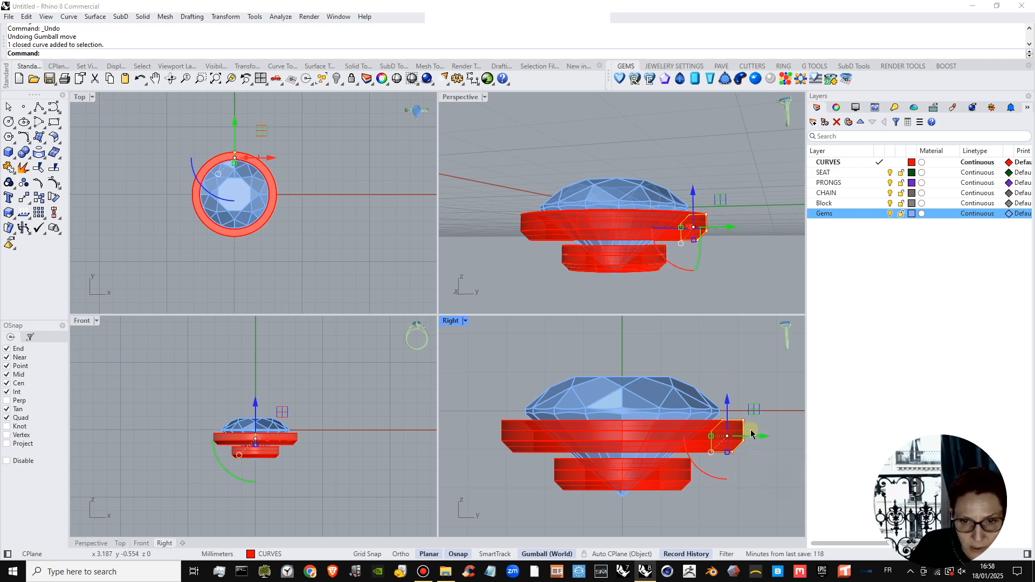
{"action": "left_click_drag", "start_coordinate": [749, 434], "coordinate": [745, 434]}
{"action": "left_click", "coordinate": [771, 456]}
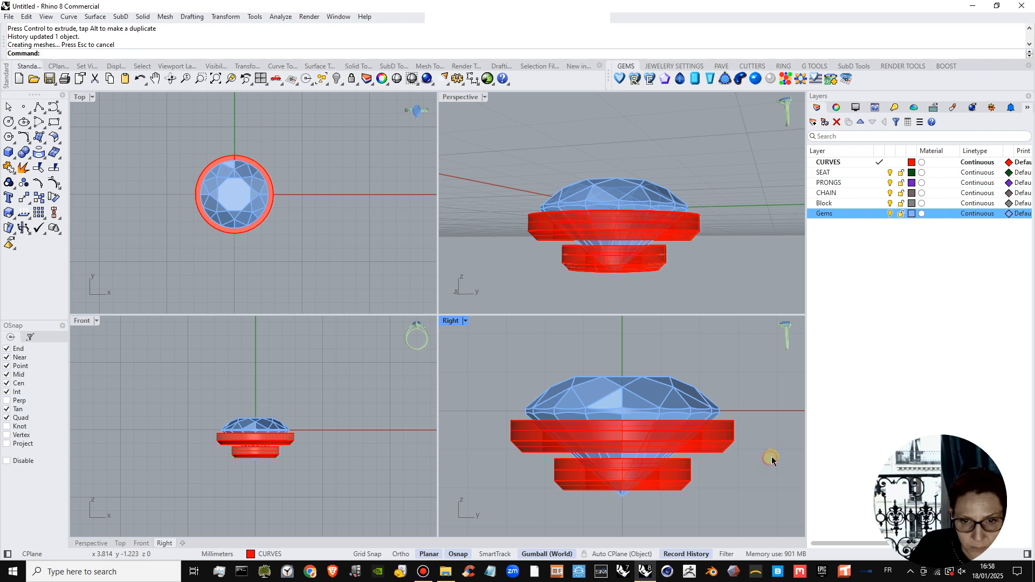
Lower the lower ring's profile curve to widen the gap between the rings and shift it slightly inward, then deselect it.
{"action": "left_click", "coordinate": [669, 475]}
{"action": "left_click", "coordinate": [684, 487]}
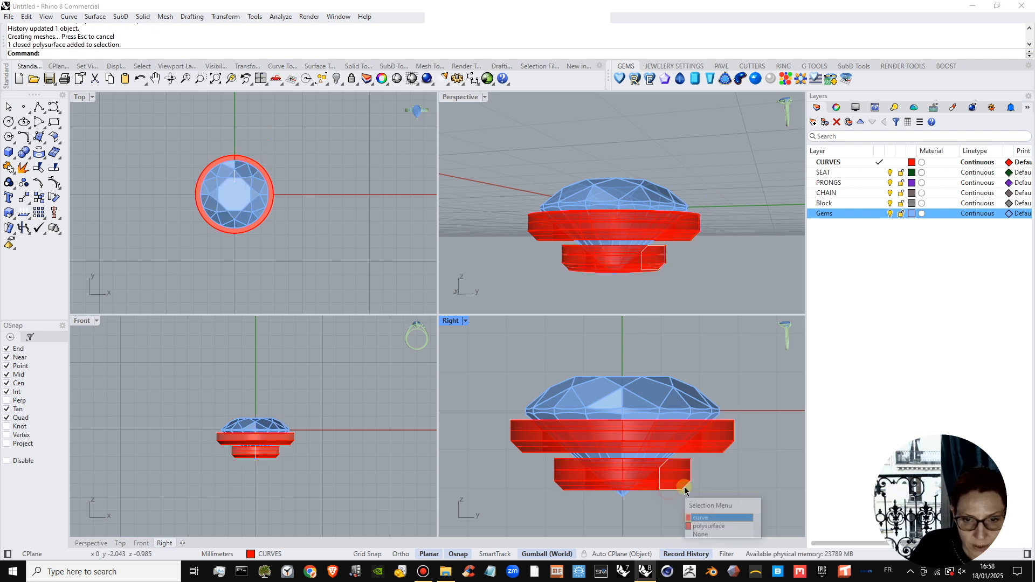
{"action": "left_click", "coordinate": [707, 518]}
{"action": "left_click_drag", "start_coordinate": [708, 475], "coordinate": [672, 447]}
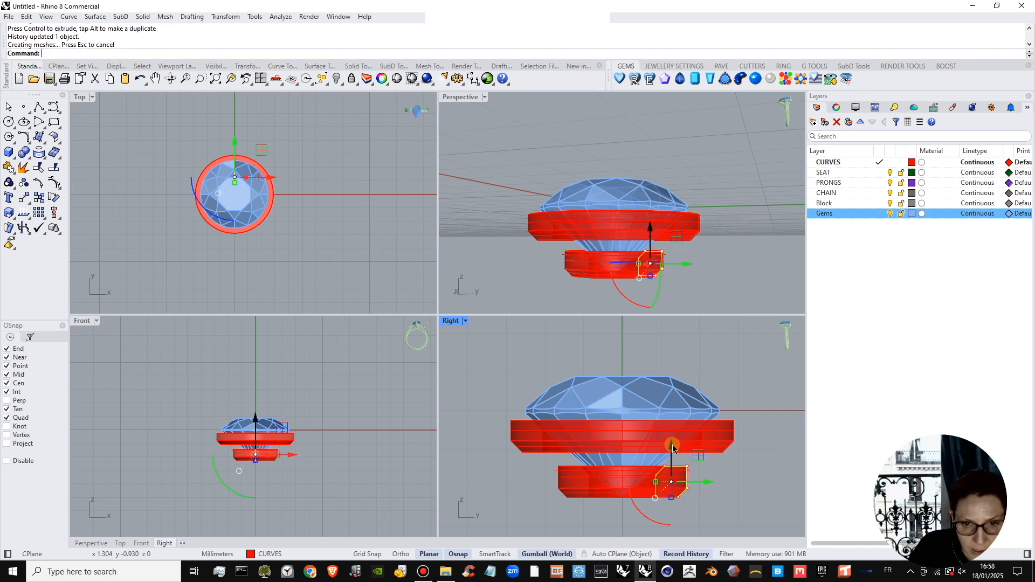
{"action": "left_click_drag", "start_coordinate": [703, 486], "coordinate": [698, 486]}
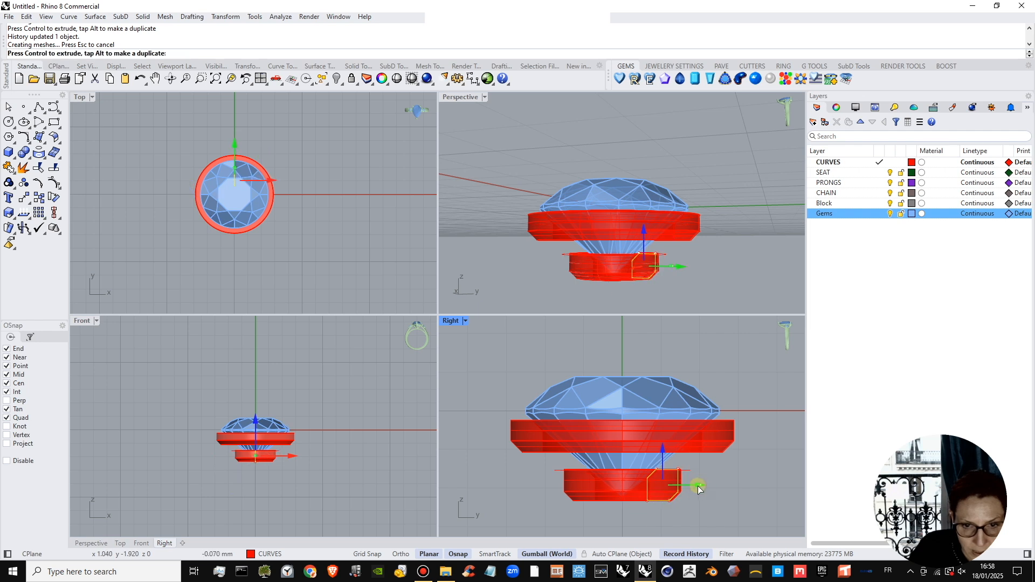
{"action": "left_click", "coordinate": [710, 491]}
Select both revolved rings, move them to the SEAT layer, and clear the selection.
{"action": "right_click_drag", "start_coordinate": [634, 249], "coordinate": [684, 261]}
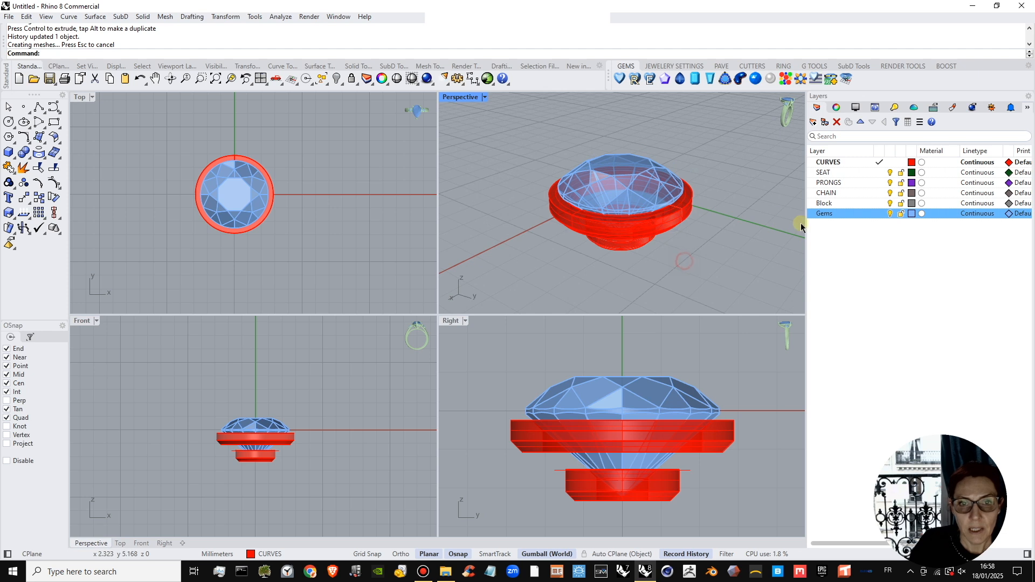
{"action": "left_click", "coordinate": [680, 232]}
{"action": "left_click", "coordinate": [706, 261]}
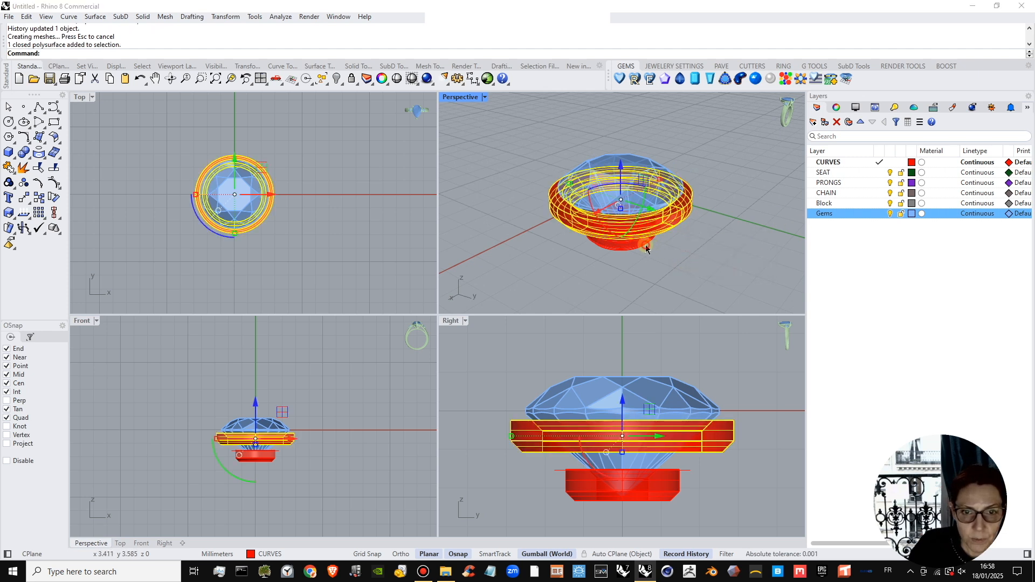
{"action": "left_click", "coordinate": [647, 248]}
{"action": "left_click", "coordinate": [687, 279]}
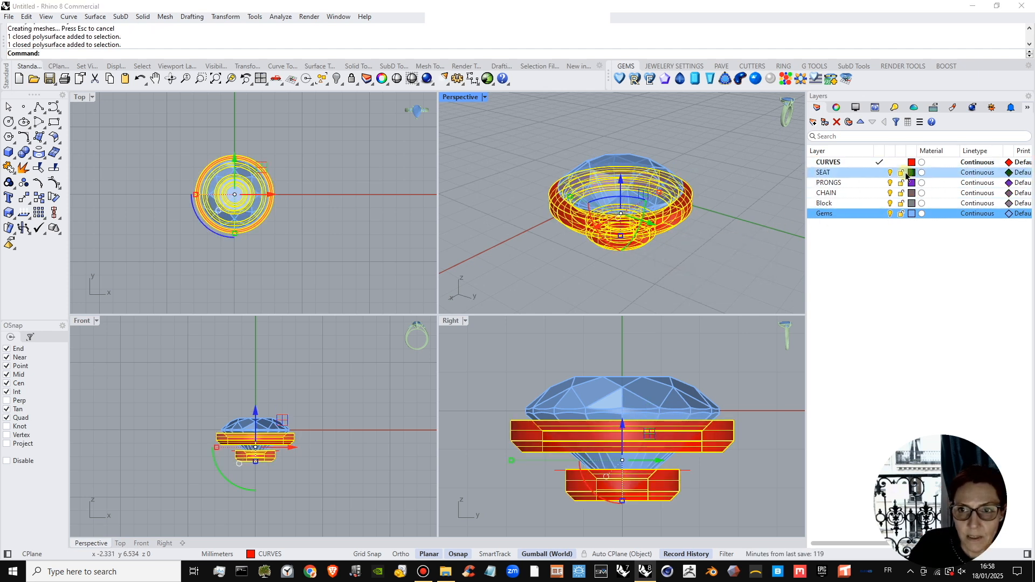
{"action": "right_click", "coordinate": [868, 177]}
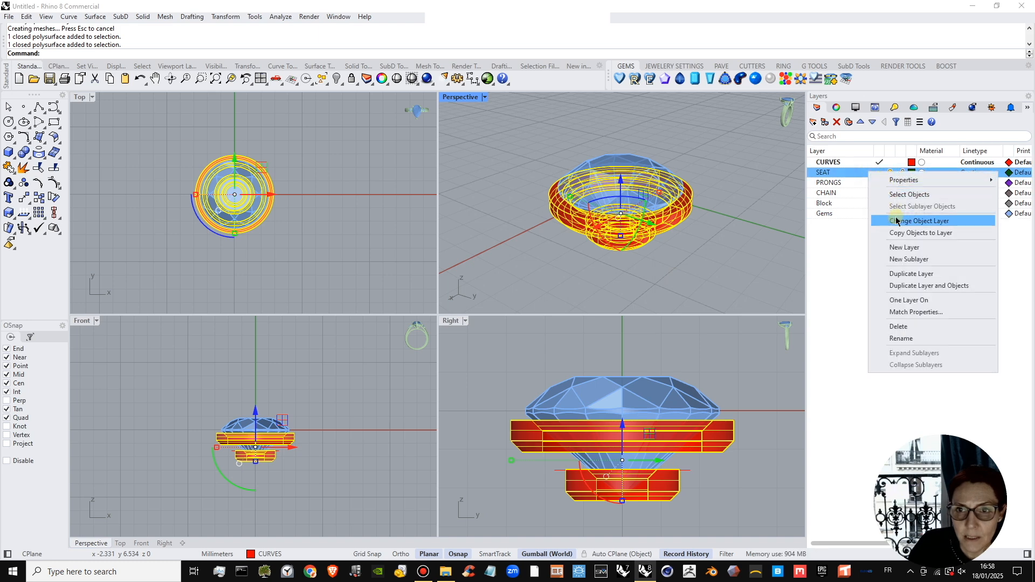
{"action": "left_click", "coordinate": [898, 222]}
{"action": "left_click", "coordinate": [737, 232]}
{"action": "right_click_drag", "start_coordinate": [649, 256], "coordinate": [675, 248]}
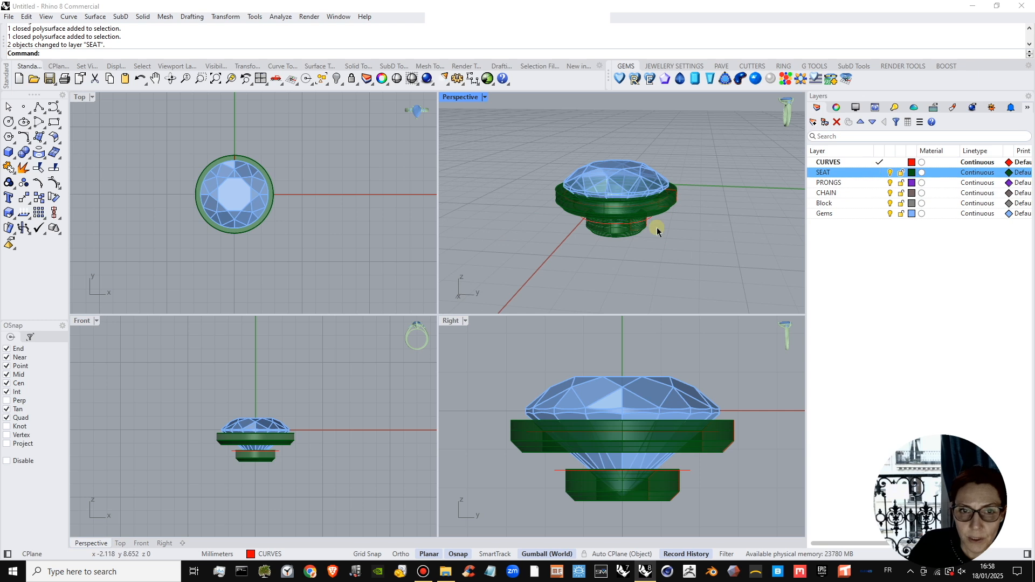
In the side view, draw a slightly bowed start-end-point arc from outside above the girdle to the lower ring's bottom outer corner, about 3.9 mm across.
{"action": "left_click", "coordinate": [61, 111]}
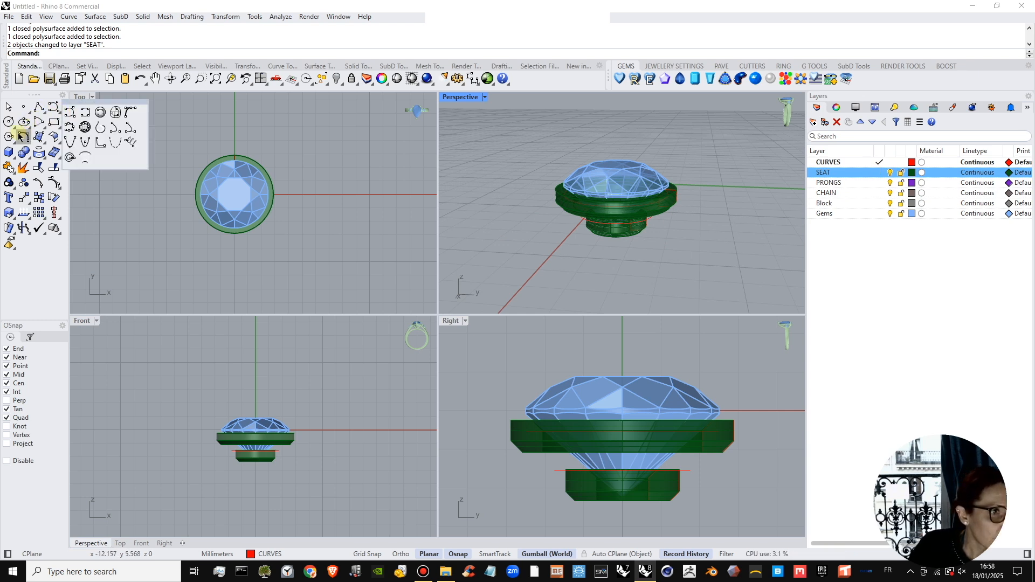
{"action": "left_click", "coordinate": [43, 130]}
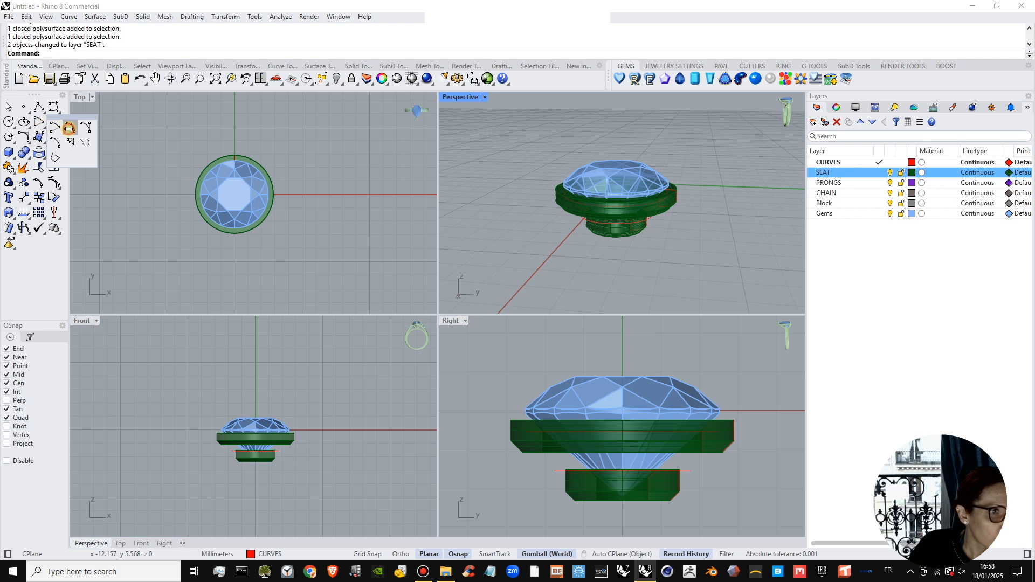
{"action": "left_click", "coordinate": [69, 127]}
{"action": "scroll", "coordinate": [739, 413], "scroll_direction": "up", "scroll_amount": 5}
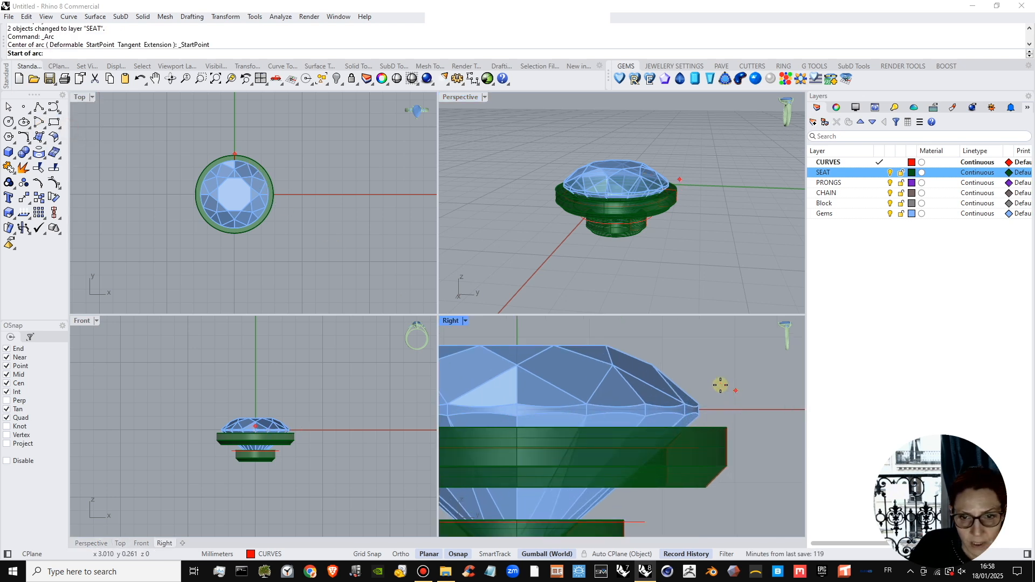
{"action": "scroll", "coordinate": [711, 402], "scroll_direction": "down", "scroll_amount": 3}
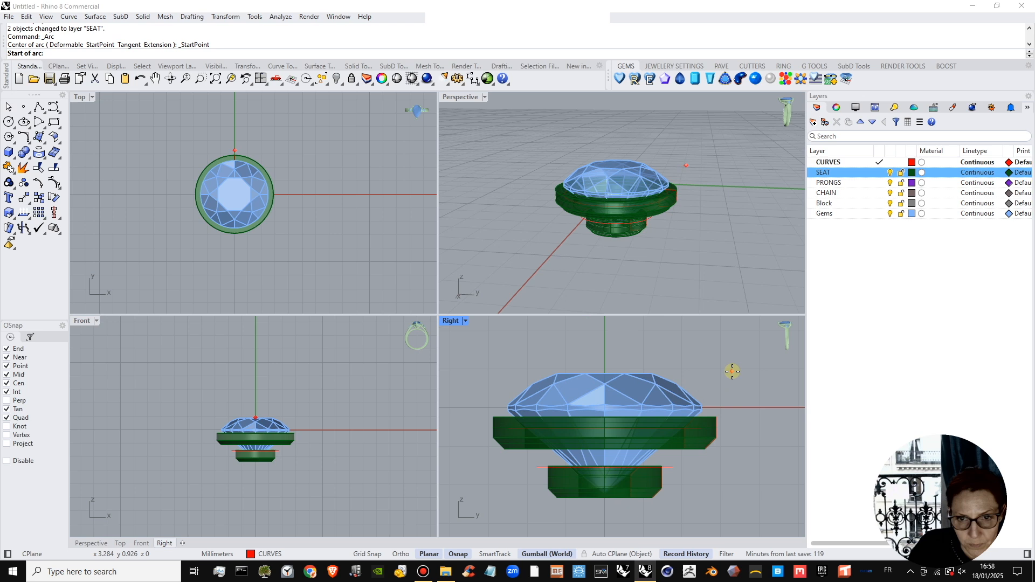
{"action": "left_click", "coordinate": [732, 369]}
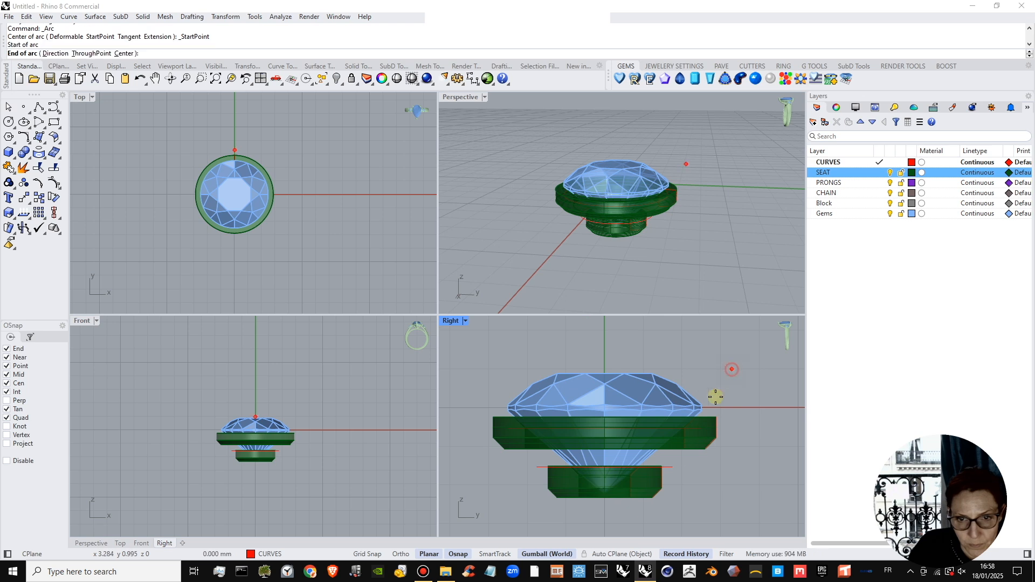
{"action": "left_click", "coordinate": [651, 500]}
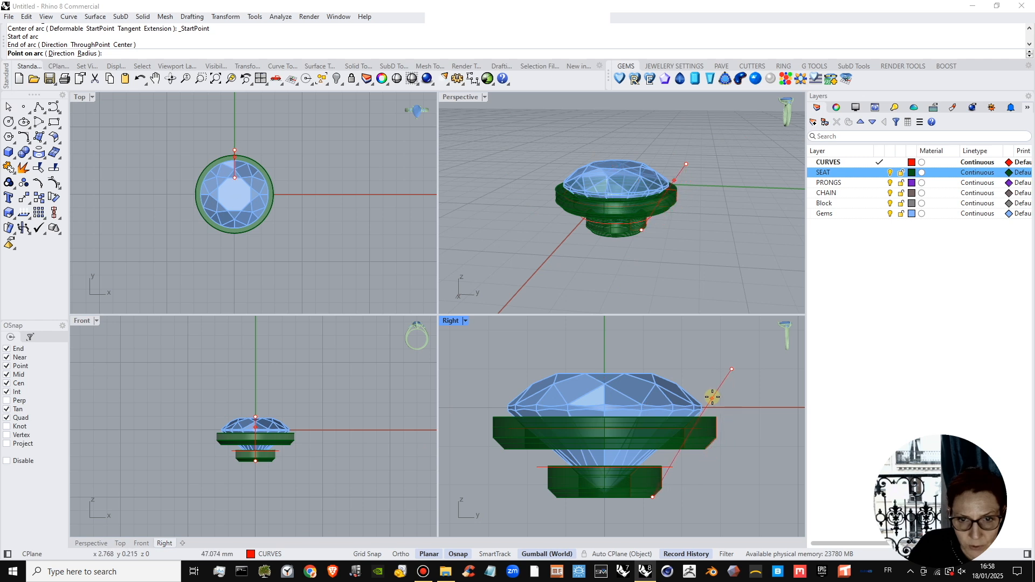
{"action": "left_click", "coordinate": [715, 390]}
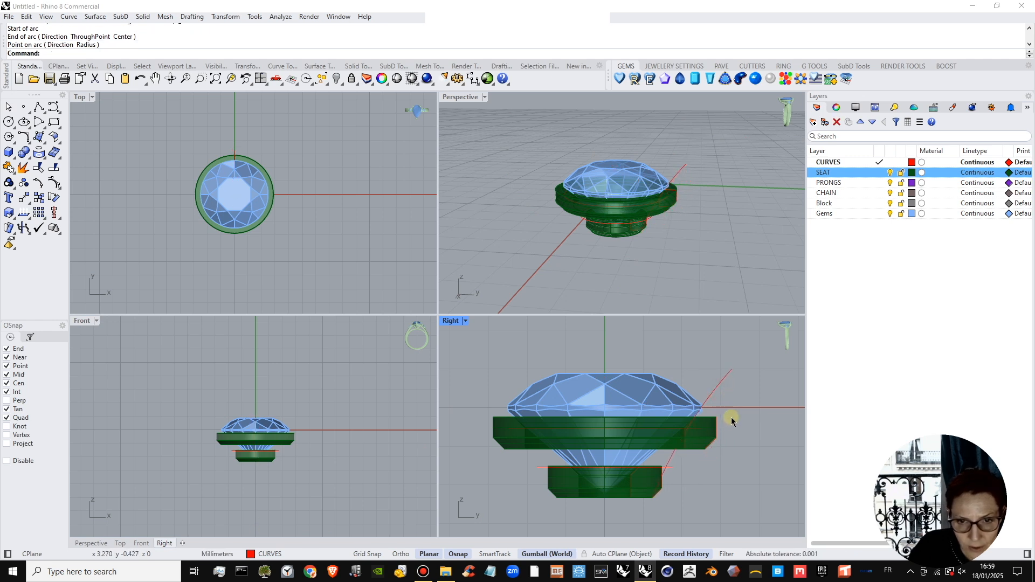
Lower the prong arc slightly so its end extends below the lower ring, and deselect it.
{"action": "left_click", "coordinate": [720, 387]}
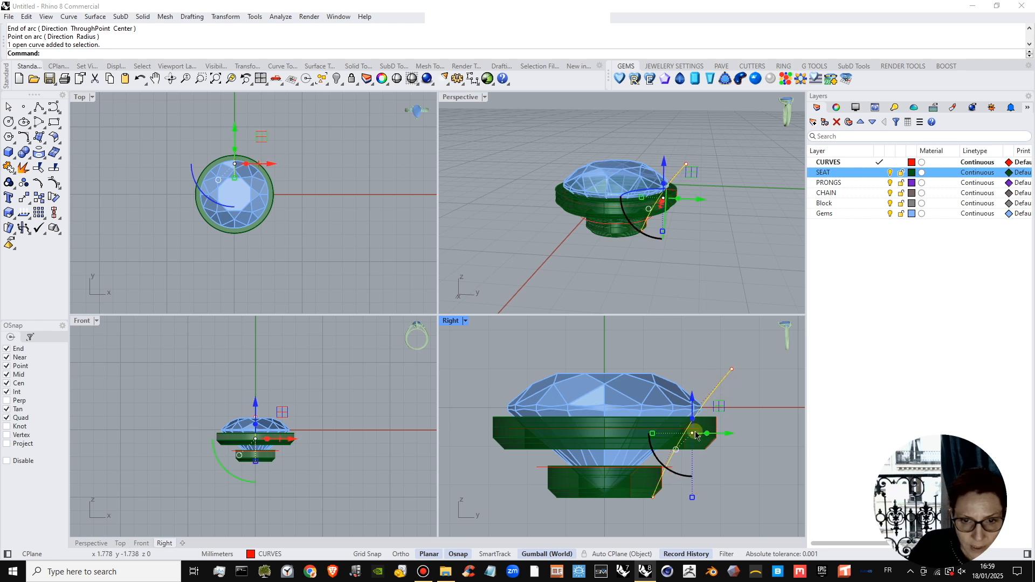
{"action": "left_click_drag", "start_coordinate": [693, 400], "coordinate": [691, 406]}
{"action": "left_click", "coordinate": [733, 473]}
{"action": "right_click_drag", "start_coordinate": [682, 237], "coordinate": [489, 202]}
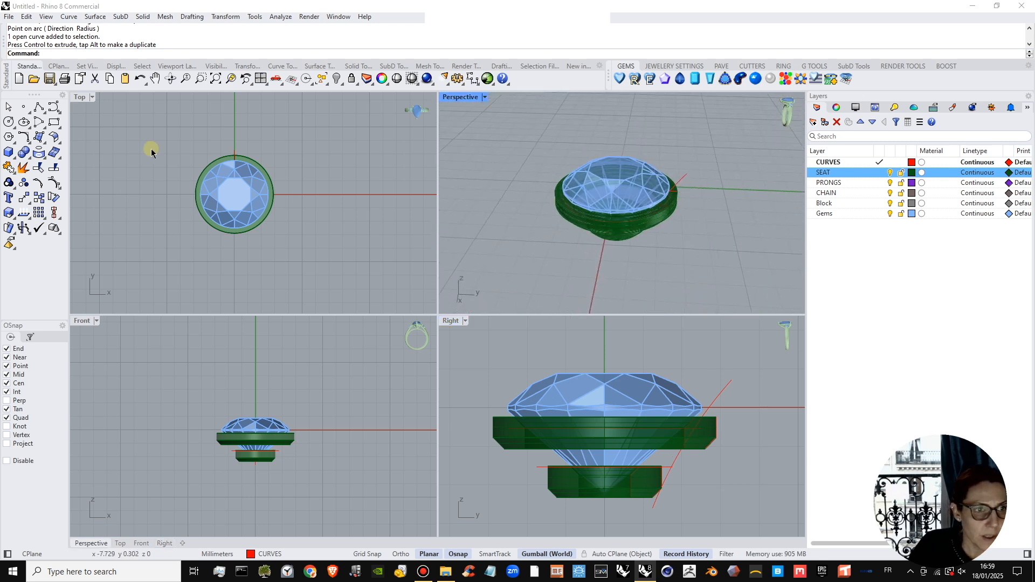
Draw a 1 mm diameter circle in the top view, centred on the prong arc's upper end.
{"action": "scroll", "coordinate": [232, 162], "scroll_direction": "up", "scroll_amount": 4}
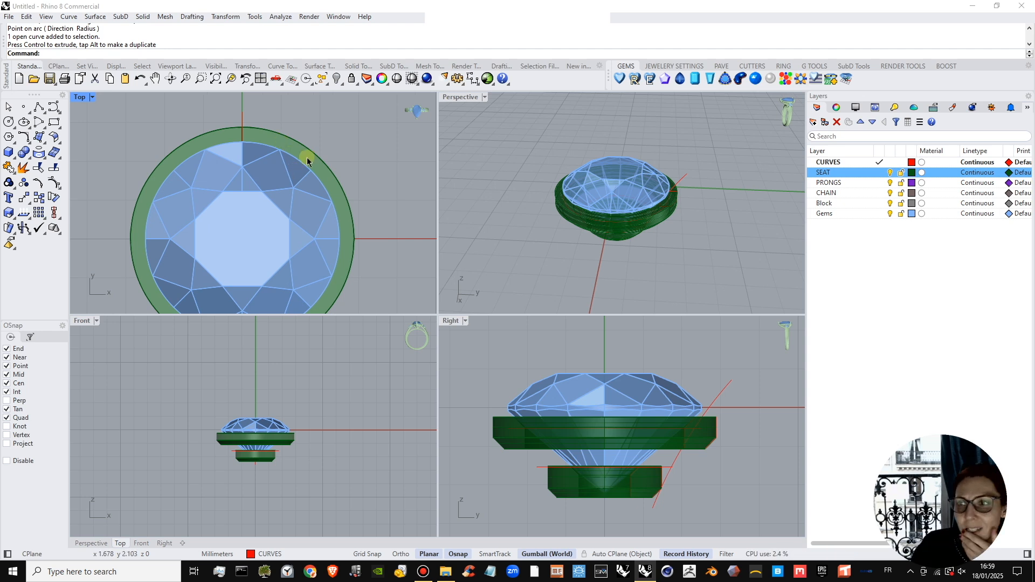
{"action": "right_click_drag", "start_coordinate": [273, 210], "coordinate": [263, 217]}
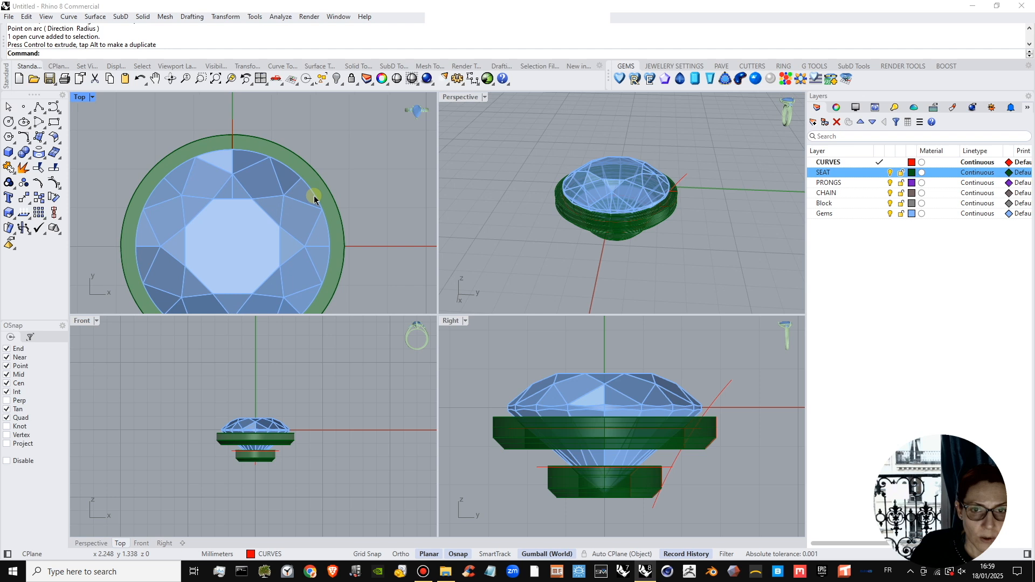
{"action": "left_click", "coordinate": [717, 402]}
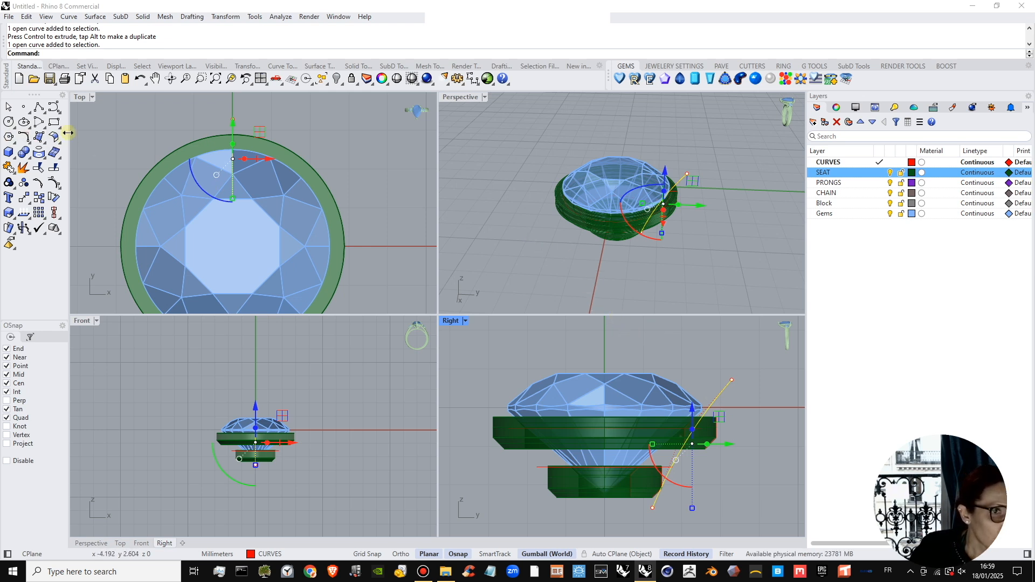
{"action": "left_click", "coordinate": [6, 122]}
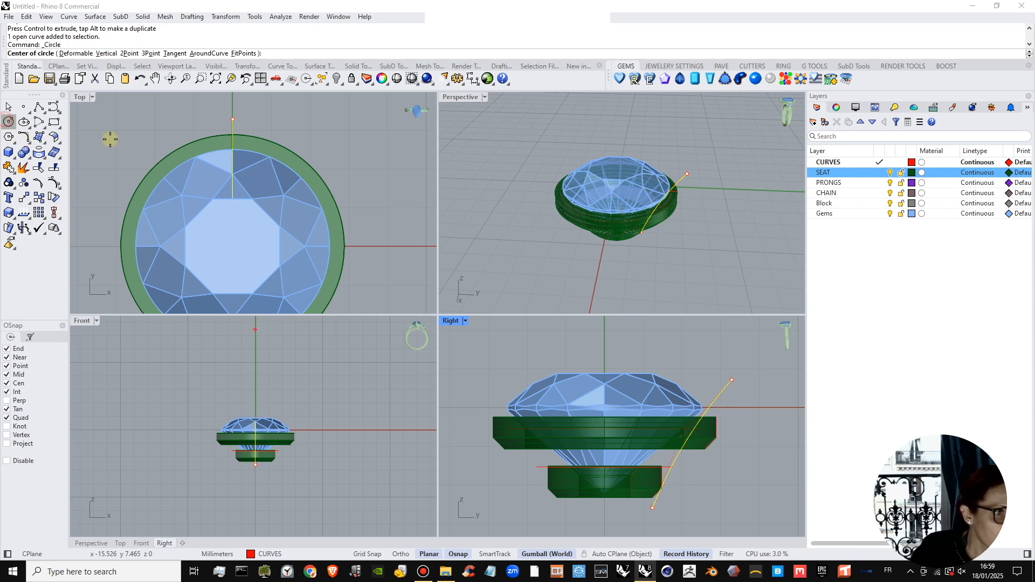
{"action": "left_click", "coordinate": [231, 117]}
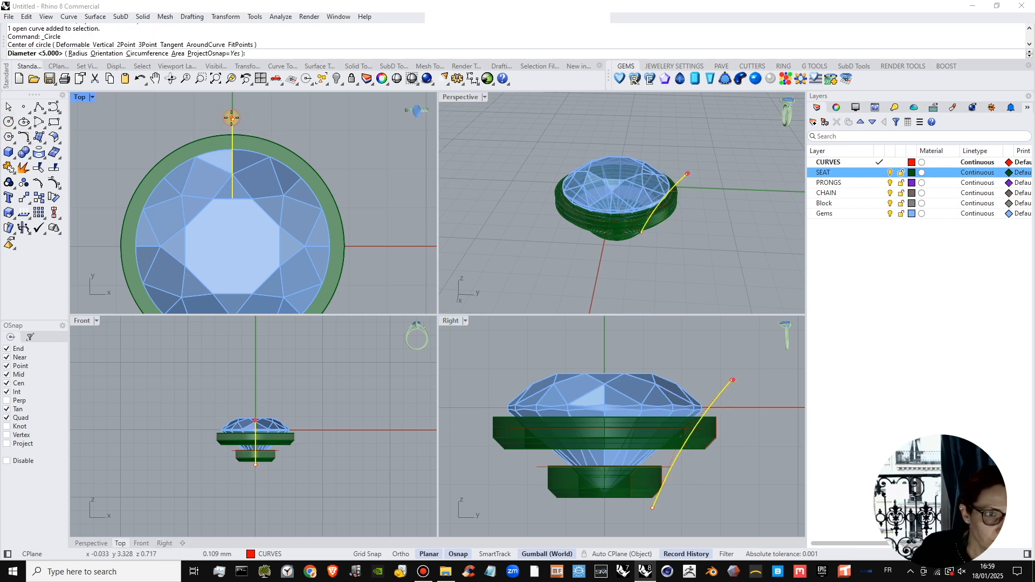
{"action": "scroll", "coordinate": [268, 166], "scroll_direction": "up", "scroll_amount": 2}
{"action": "right_click_drag", "start_coordinate": [268, 166], "coordinate": [260, 165]}
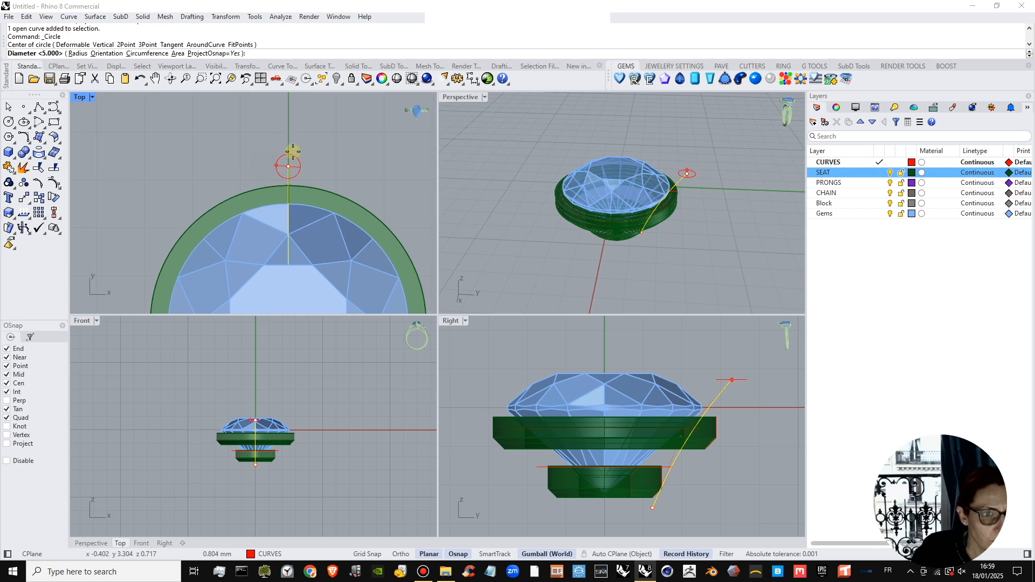
{"action": "key", "text": "shift"}
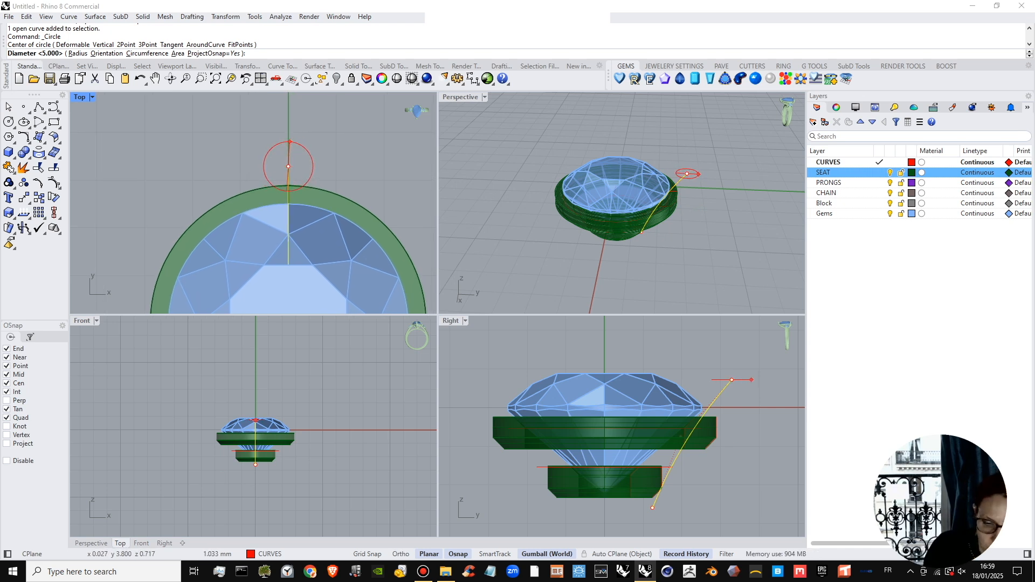
{"action": "key", "text": "Return"}
{"action": "scroll", "coordinate": [293, 162], "scroll_direction": "down", "scroll_amount": 4}
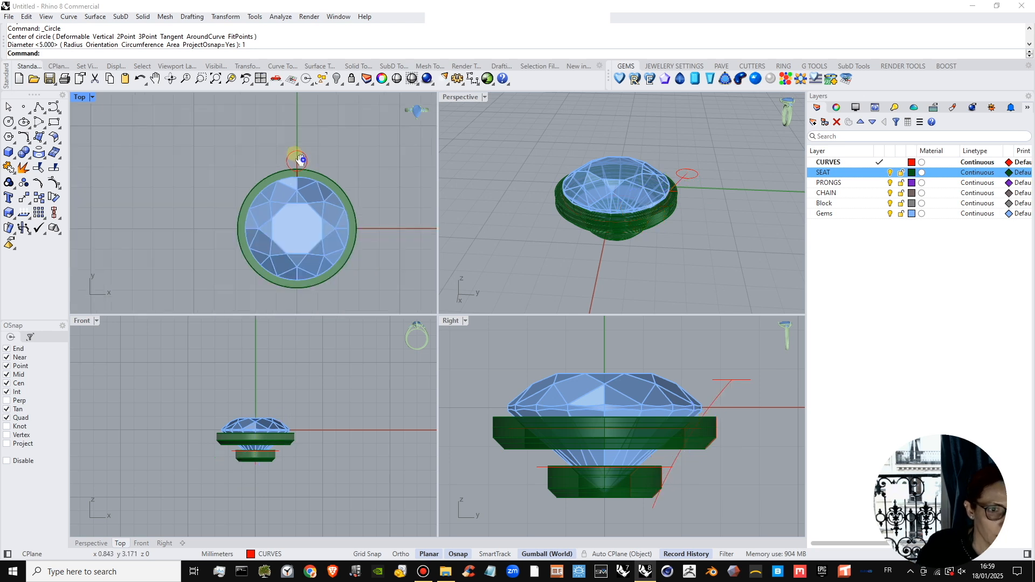
Scale the circle's top and bottom middle control points toward each other to pinch it into a figure-eight-like prong profile.
{"action": "scroll", "coordinate": [288, 145], "scroll_direction": "up", "scroll_amount": 2}
{"action": "left_click", "coordinate": [286, 161]}
{"action": "scroll", "coordinate": [288, 162], "scroll_direction": "up", "scroll_amount": 6}
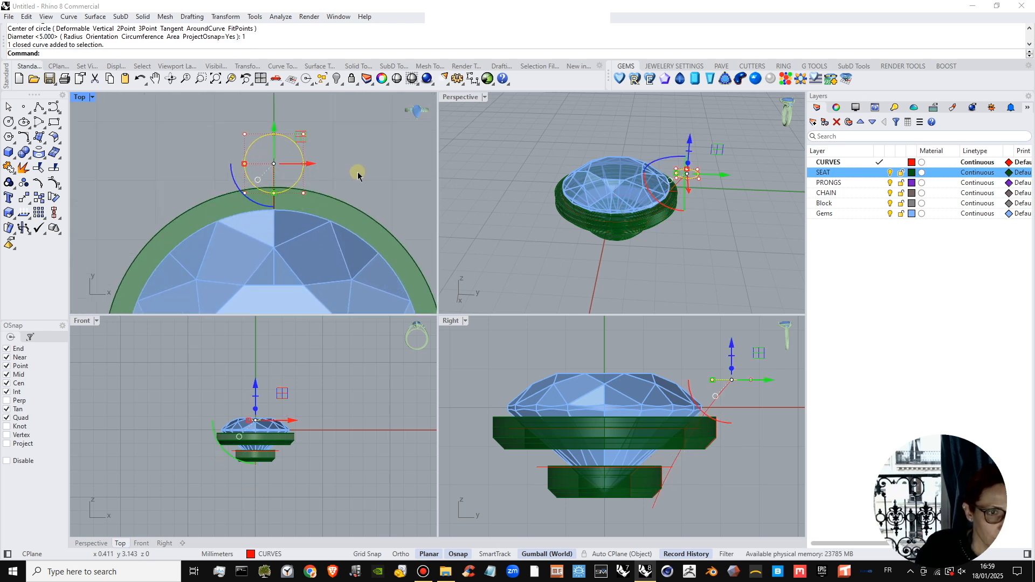
{"action": "left_click", "coordinate": [344, 172]}
{"action": "left_click", "coordinate": [261, 125]}
{"action": "left_click_drag", "start_coordinate": [260, 108], "coordinate": [267, 173]}
{"action": "left_click", "coordinate": [263, 199], "text": "shift"}
{"action": "left_click", "coordinate": [291, 230]}
{"action": "left_click", "coordinate": [345, 182]}
{"action": "key", "text": "Escape"}
{"action": "right_click_drag", "start_coordinate": [308, 177], "coordinate": [310, 169]}
Widen the pinched prong profile slightly by scaling its two outer side control points apart, and deselect it.
{"action": "left_click", "coordinate": [290, 173]}
{"action": "key", "text": "F10"}
{"action": "left_click_drag", "start_coordinate": [218, 150], "coordinate": [346, 159]}
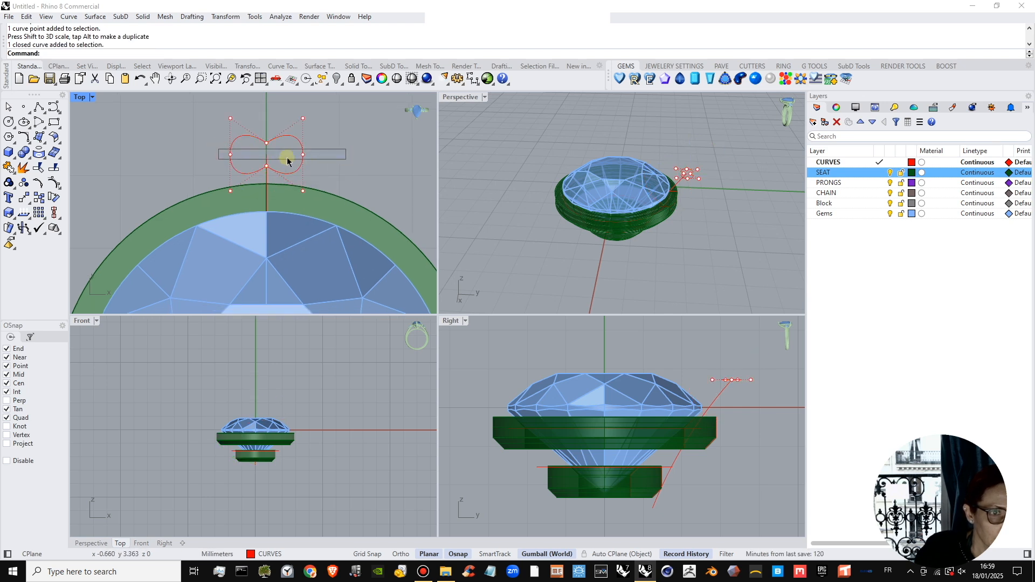
{"action": "left_click_drag", "start_coordinate": [233, 156], "coordinate": [225, 158]}
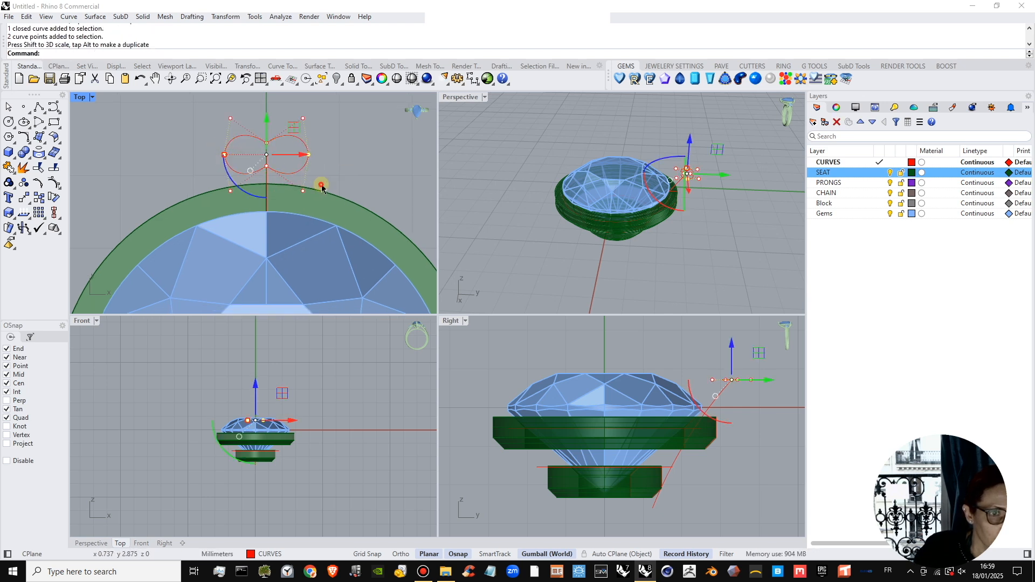
{"action": "left_click", "coordinate": [321, 183]}
{"action": "key", "text": "Escape"}
{"action": "right_click_drag", "start_coordinate": [318, 164], "coordinate": [324, 166]}
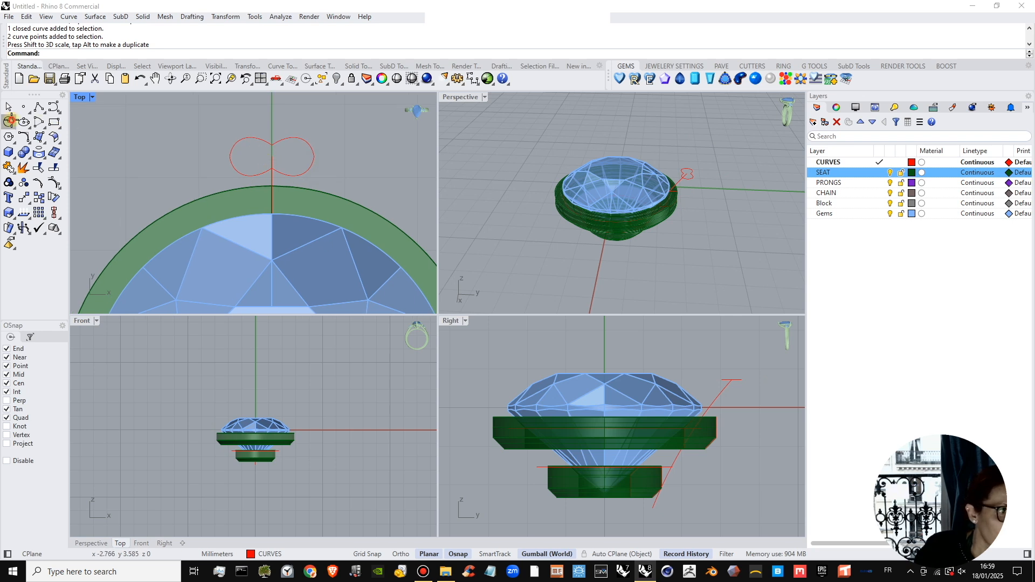
Draw a small circle in the top view centred on the figure-eight profile's outer waist point, and shift it slightly outward.
{"action": "left_click", "coordinate": [9, 121]}
{"action": "left_click", "coordinate": [272, 145]}
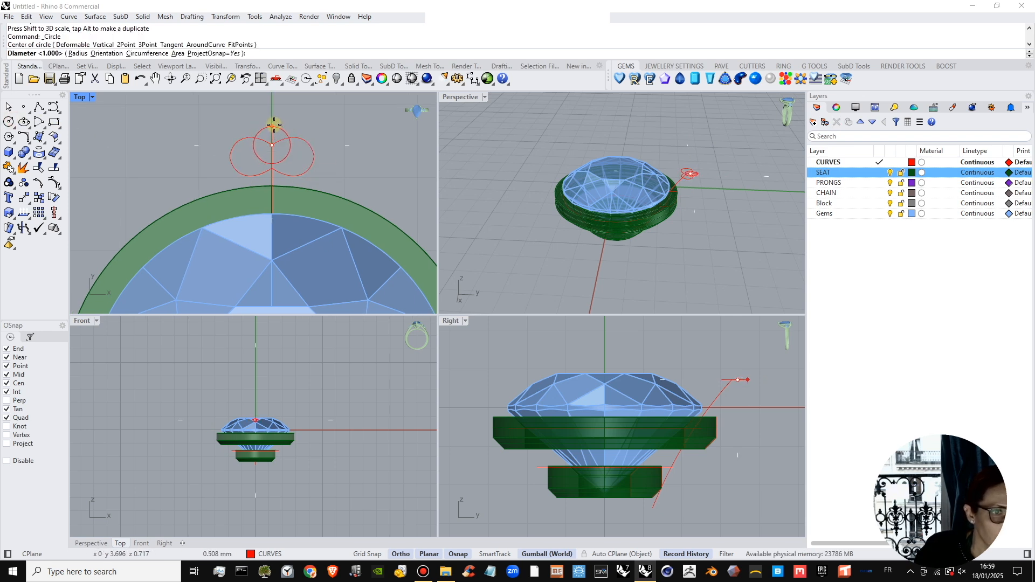
{"action": "left_click", "coordinate": [274, 123]}
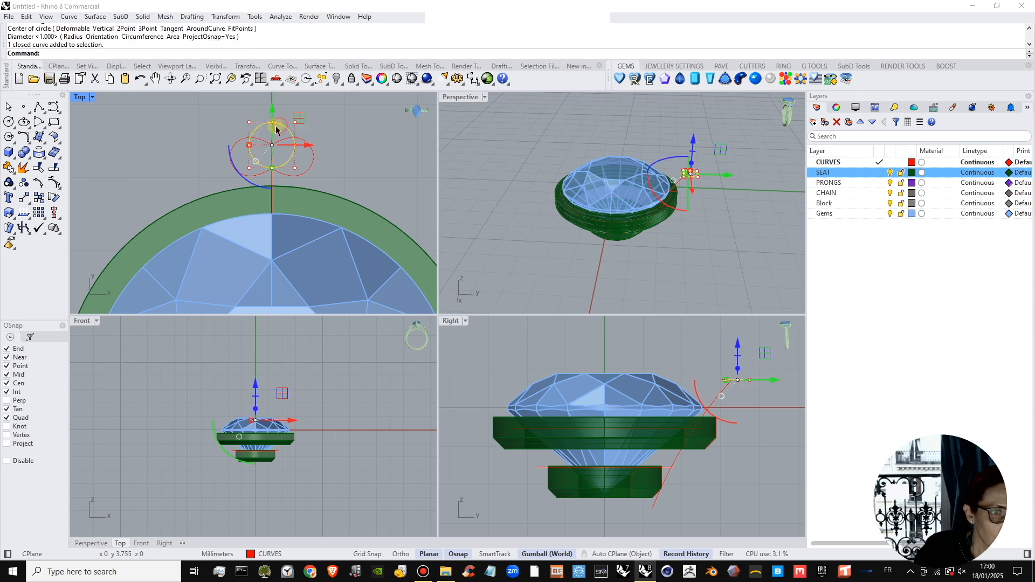
{"action": "key", "text": "Escape"}
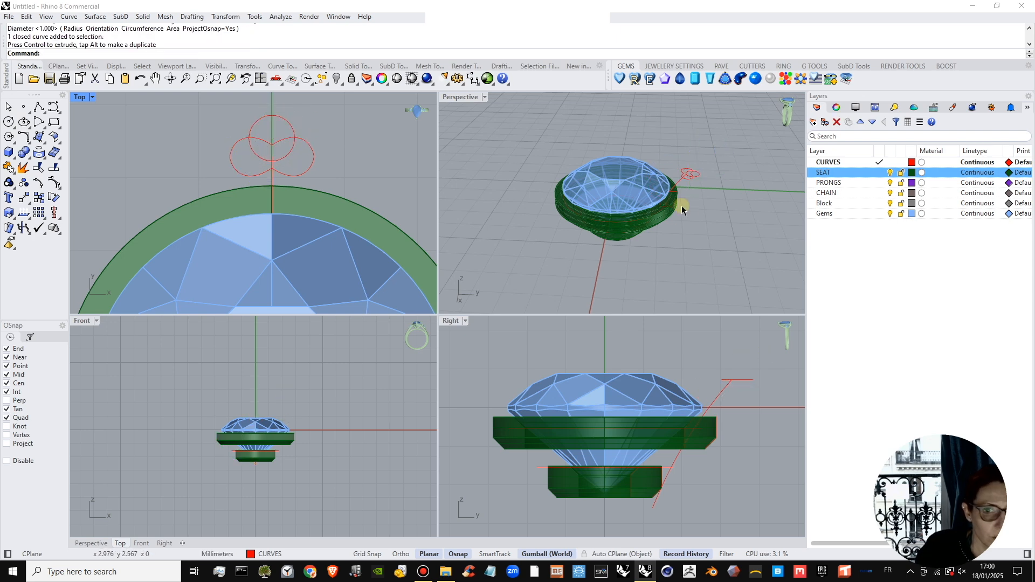
Trim the overlapping inner segments of the circle and the figure-eight profile to leave a three-lobed outline.
{"action": "scroll", "coordinate": [695, 205], "scroll_direction": "up", "scroll_amount": 5}
{"action": "right_click_drag", "start_coordinate": [695, 206], "coordinate": [695, 212]}
{"action": "left_click_drag", "start_coordinate": [712, 166], "coordinate": [672, 188]}
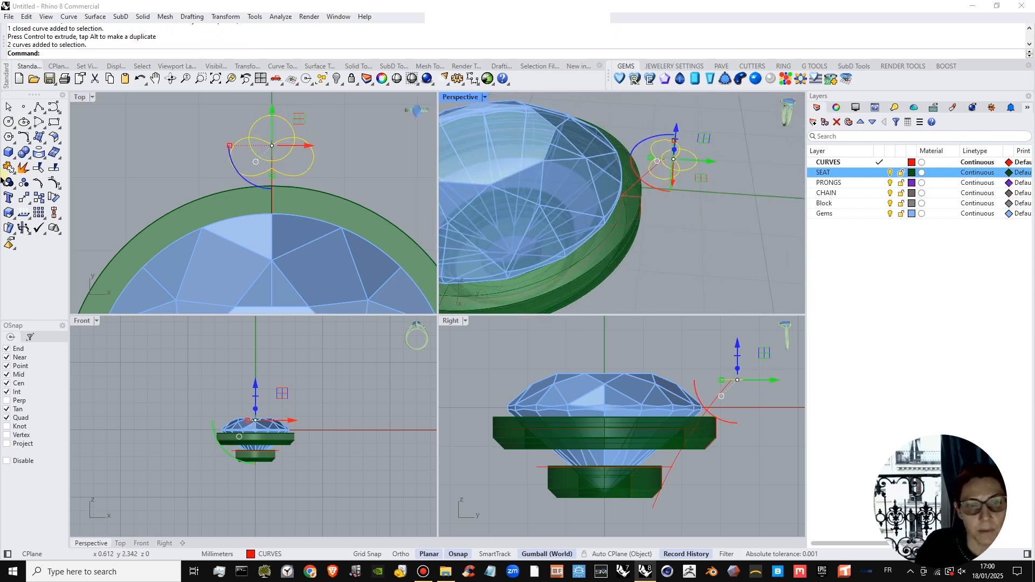
{"action": "left_click", "coordinate": [42, 168]}
{"action": "left_click", "coordinate": [286, 156]}
{"action": "left_click", "coordinate": [280, 139]}
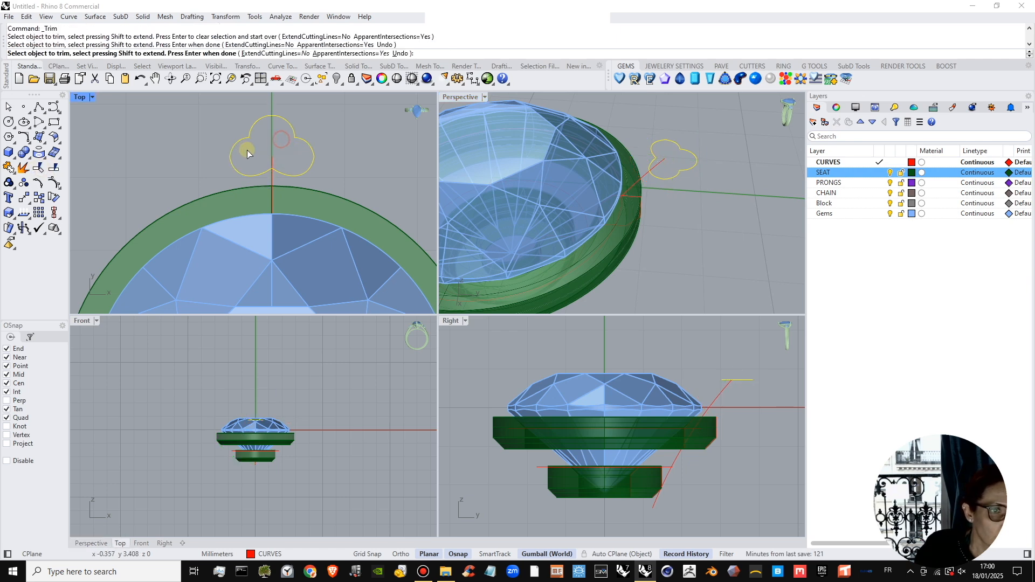
{"action": "right_click", "coordinate": [287, 161]}
{"action": "scroll", "coordinate": [333, 180], "scroll_direction": "down", "scroll_amount": 13}
{"action": "scroll", "coordinate": [525, 207], "scroll_direction": "down", "scroll_amount": 2}
{"action": "key", "text": "Escape"}
Join the two trimmed profile curves into one closed three-lobed curve.
{"action": "scroll", "coordinate": [630, 179], "scroll_direction": "up", "scroll_amount": 4}
{"action": "right_click_drag", "start_coordinate": [687, 189], "coordinate": [717, 193]}
{"action": "left_click", "coordinate": [691, 183]}
{"action": "left_click", "coordinate": [712, 176]}
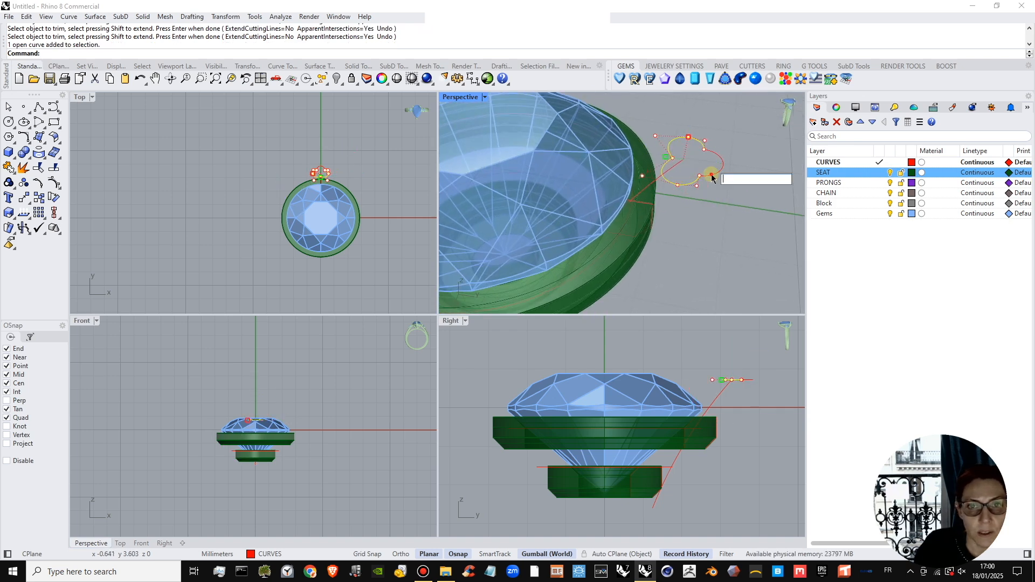
{"action": "left_click", "coordinate": [321, 164]}
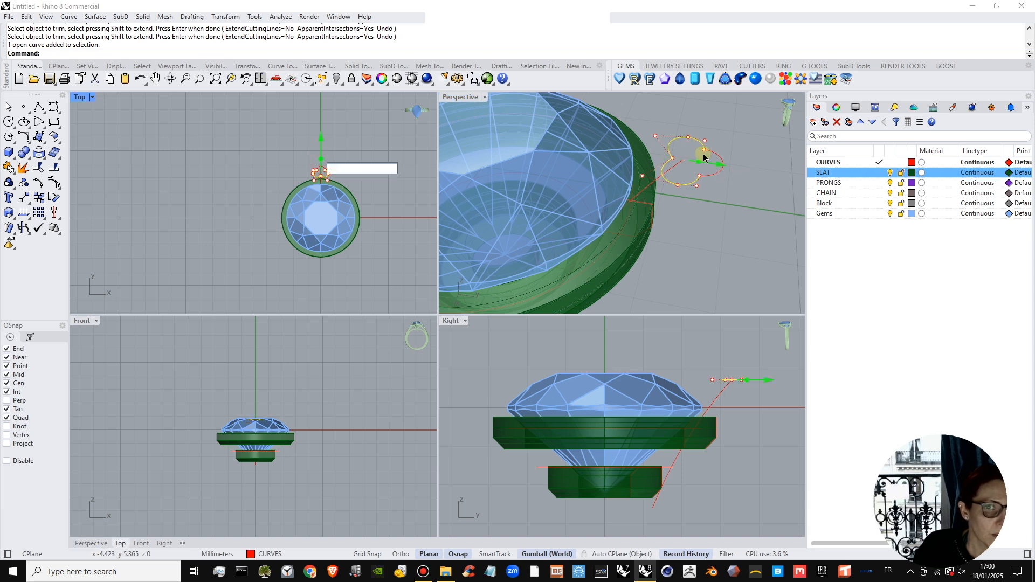
{"action": "scroll", "coordinate": [711, 178], "scroll_direction": "up", "scroll_amount": 8}
{"action": "left_click", "coordinate": [708, 173], "text": "shift"}
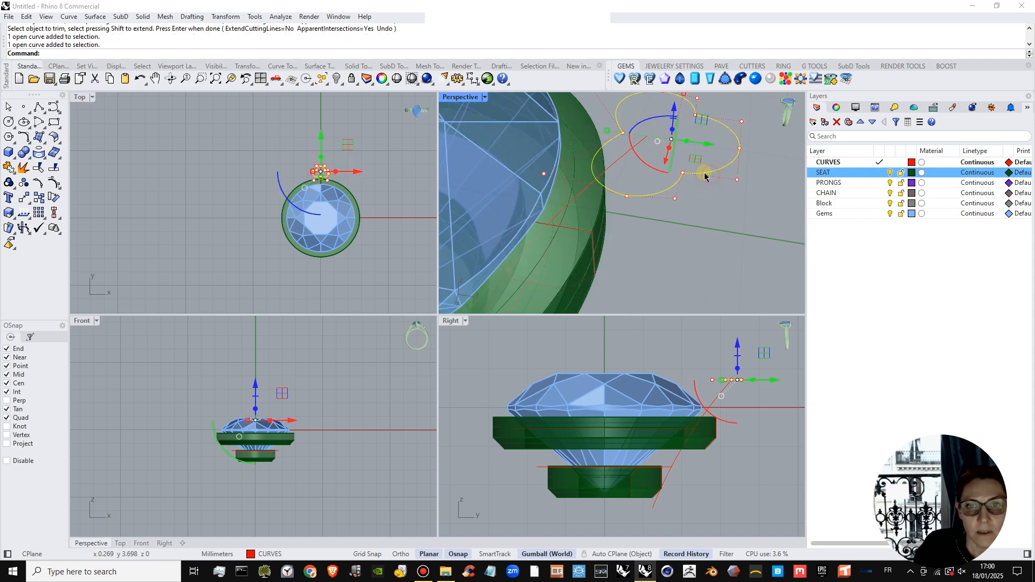
{"action": "left_click", "coordinate": [9, 169]}
{"action": "scroll", "coordinate": [654, 173], "scroll_direction": "down", "scroll_amount": 4}
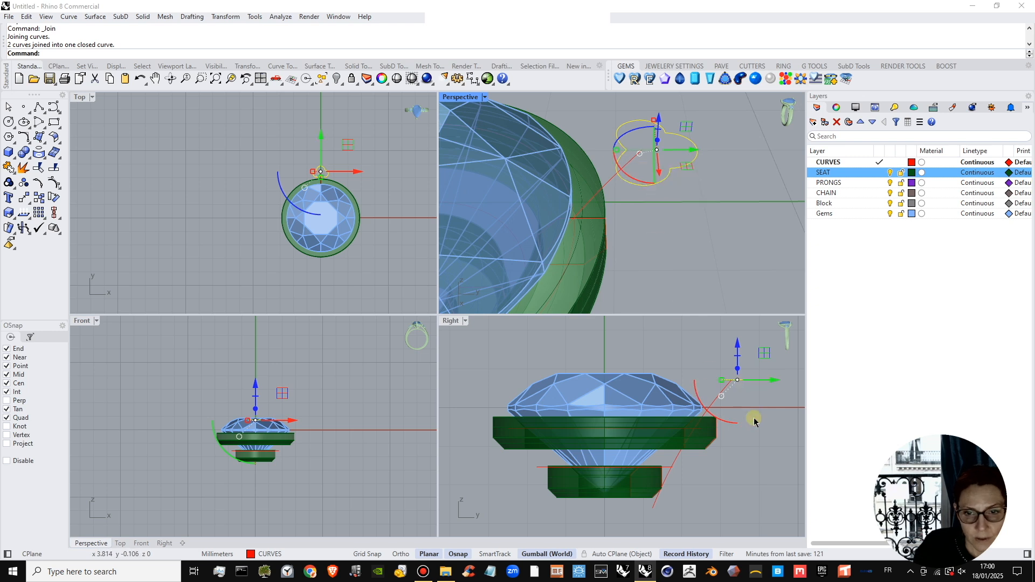
Straighten the prong arc by repositioning its middle control point in the side view.
{"action": "left_click", "coordinate": [713, 405]}
{"action": "left_click", "coordinate": [716, 404]}
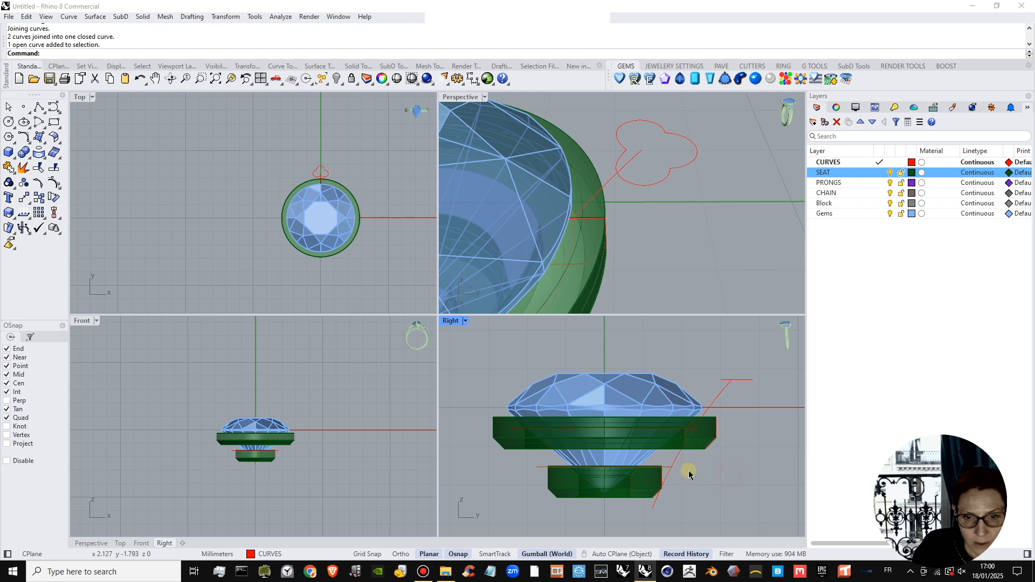
{"action": "left_click", "coordinate": [676, 459]}
{"action": "left_click_drag", "start_coordinate": [680, 505], "coordinate": [728, 440]}
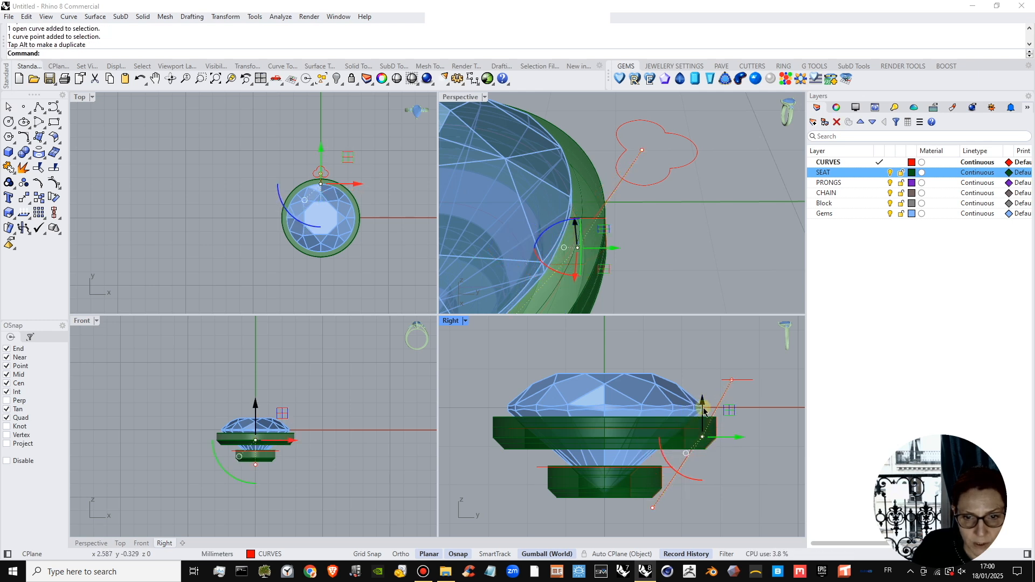
{"action": "left_click_drag", "start_coordinate": [702, 405], "coordinate": [703, 411]}
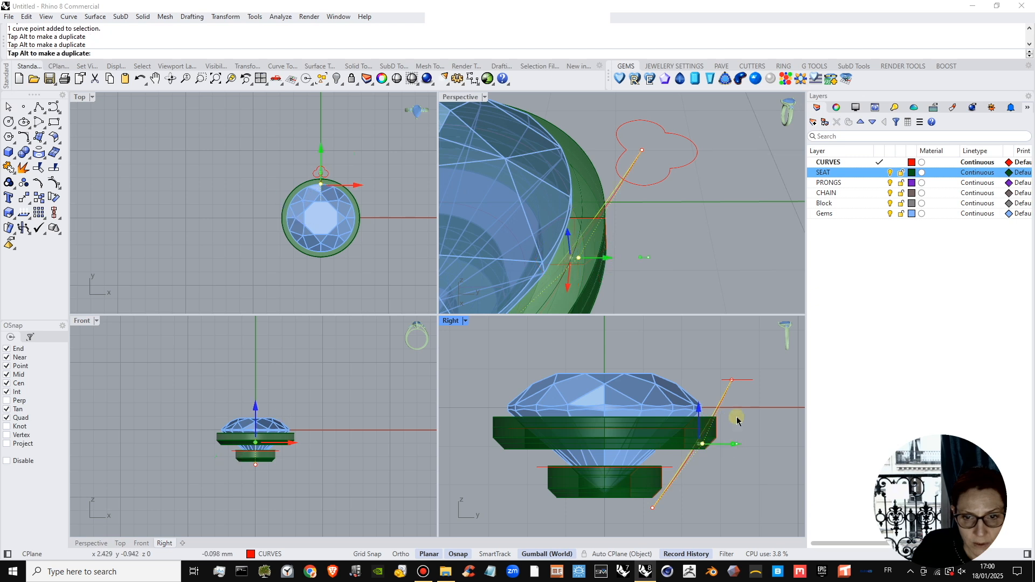
Move the three-lobed profile inward in the side view until its outer tip meets the prong arc's upper end.
{"action": "left_click", "coordinate": [738, 380]}
{"action": "left_click_drag", "start_coordinate": [771, 381], "coordinate": [763, 428]}
{"action": "left_click", "coordinate": [732, 418]}
Move the prong arc's upper end control point onto the outer tip of the three-lobed profile.
{"action": "left_click", "coordinate": [722, 392]}
{"action": "scroll", "coordinate": [732, 387], "scroll_direction": "up", "scroll_amount": 8}
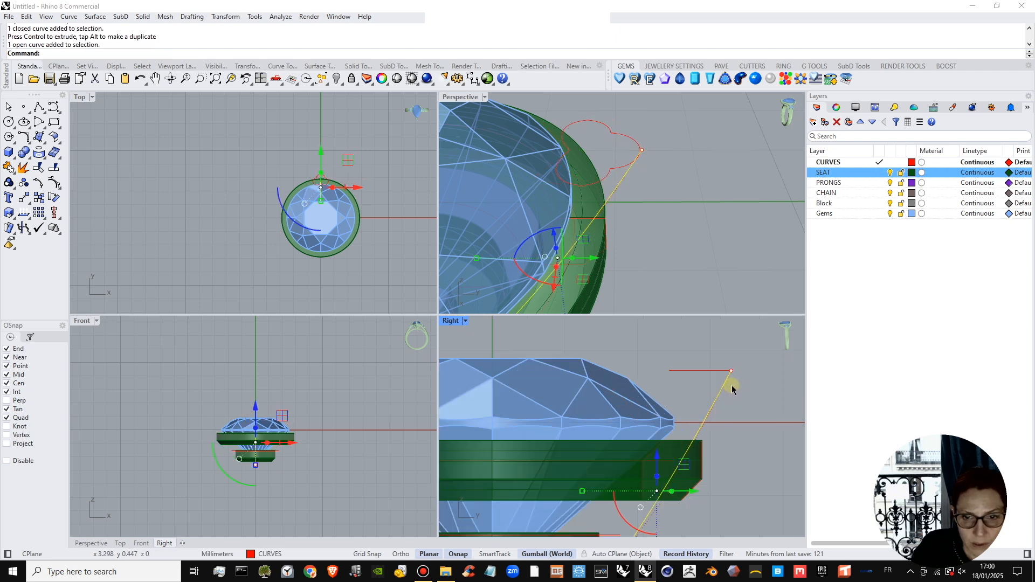
{"action": "left_click", "coordinate": [731, 367]}
{"action": "scroll", "coordinate": [646, 155], "scroll_direction": "up", "scroll_amount": 5}
{"action": "right_click_drag", "start_coordinate": [647, 156], "coordinate": [672, 212]}
{"action": "left_click", "coordinate": [672, 213]}
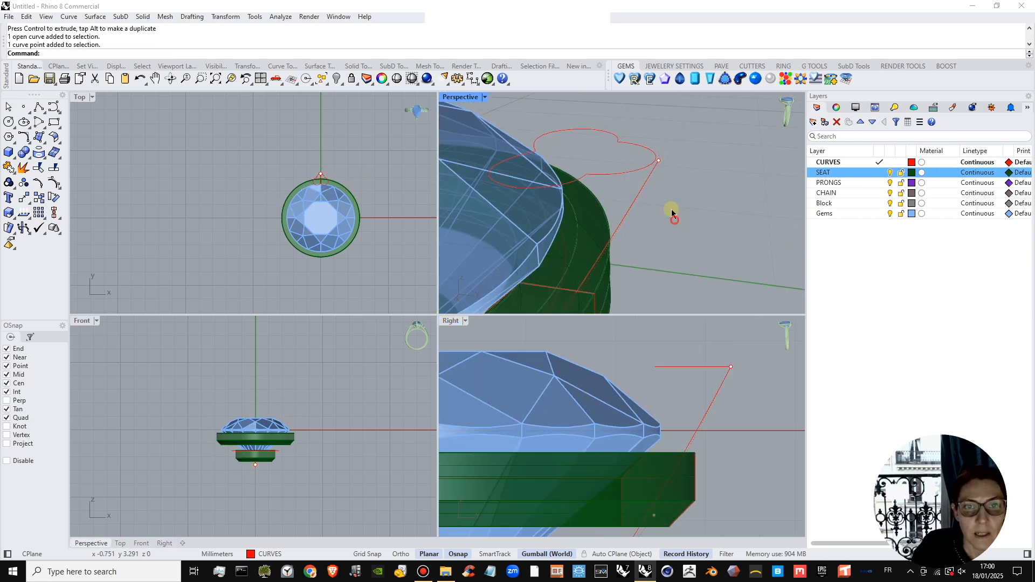
{"action": "left_click", "coordinate": [659, 162]}
{"action": "left_click", "coordinate": [658, 161]}
{"action": "left_click", "coordinate": [658, 161]}
{"action": "left_click", "coordinate": [659, 160]}
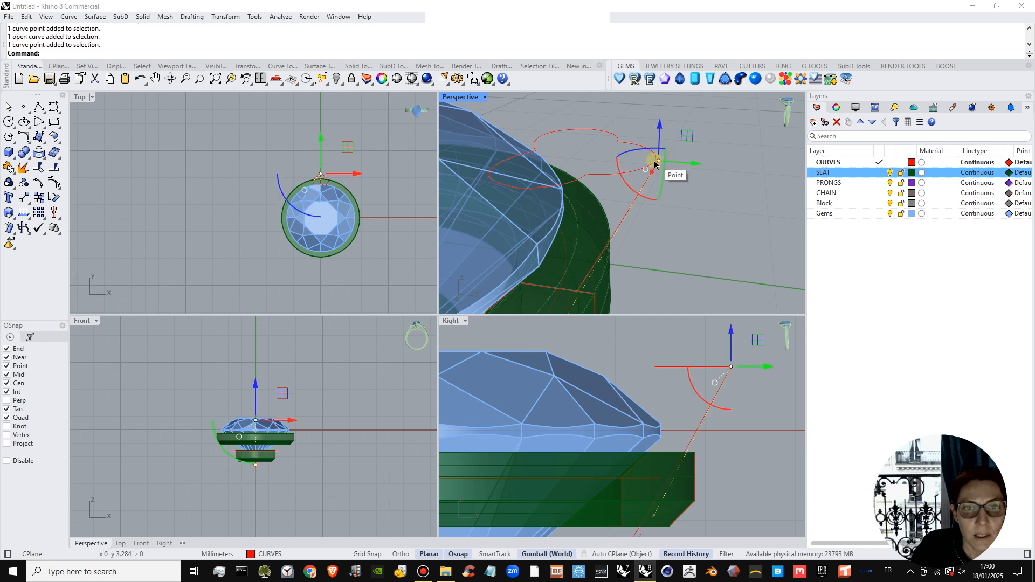
{"action": "mouse_move", "coordinate": [658, 162]}
{"action": "left_mouse_down"}
{"action": "mouse_move", "coordinate": [649, 166]}
{"action": "mouse_move", "coordinate": [656, 158]}
{"action": "left_mouse_up"}
{"action": "left_click", "coordinate": [672, 195]}
{"action": "scroll", "coordinate": [366, 217], "scroll_direction": "down", "scroll_amount": 2}
{"action": "scroll", "coordinate": [642, 195], "scroll_direction": "up", "scroll_amount": 3}
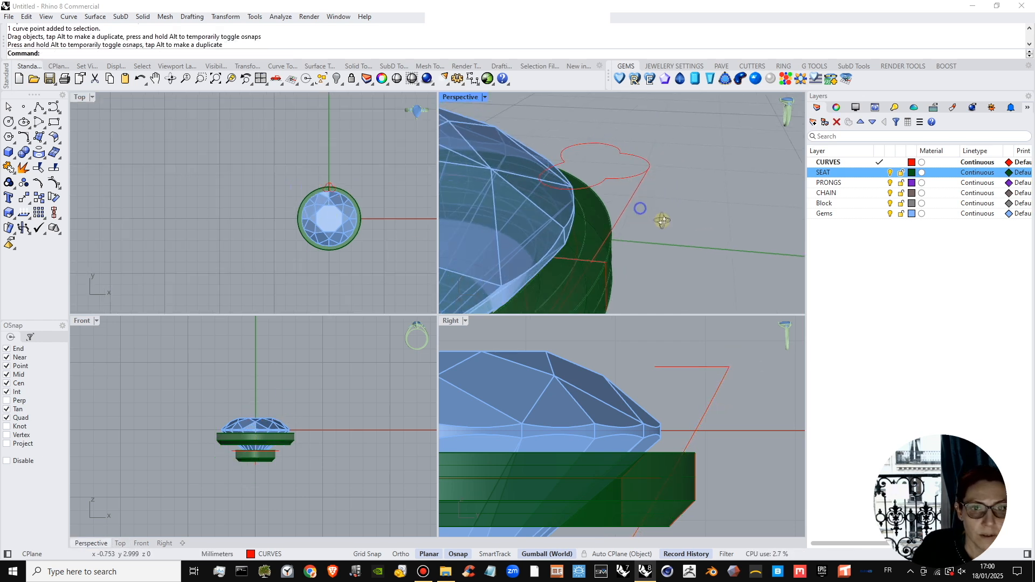
Scale the three-lobed profile slightly larger in both length and width in the top view.
{"action": "left_click", "coordinate": [607, 201]}
{"action": "scroll", "coordinate": [342, 199], "scroll_direction": "up", "scroll_amount": 2}
{"action": "scroll", "coordinate": [341, 198], "scroll_direction": "up", "scroll_amount": 3}
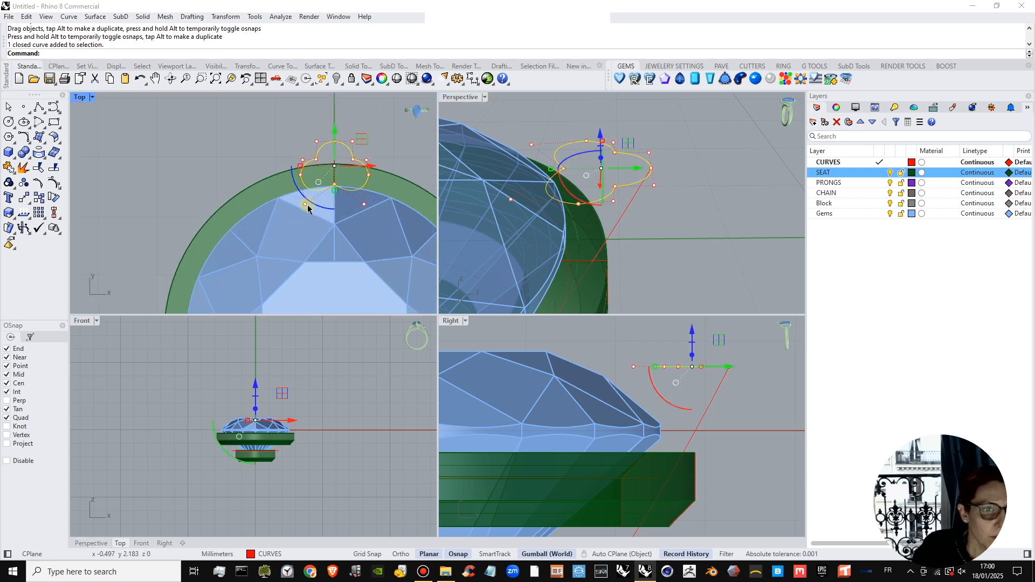
{"action": "left_click_drag", "start_coordinate": [336, 192], "coordinate": [336, 196]}
{"action": "left_click_drag", "start_coordinate": [292, 167], "coordinate": [298, 166]}
{"action": "right_click_drag", "start_coordinate": [699, 199], "coordinate": [695, 199]}
{"action": "left_click", "coordinate": [658, 210]}
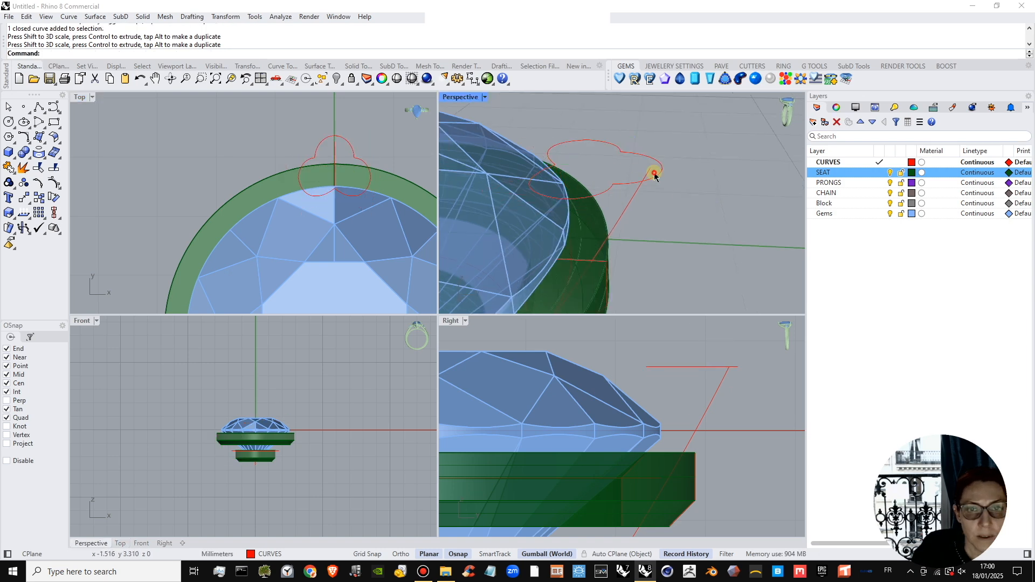
Move the enlarged profile inward so its outer tip meets the prong arc's upper end again.
{"action": "left_click", "coordinate": [661, 171]}
{"action": "left_click", "coordinate": [662, 168]}
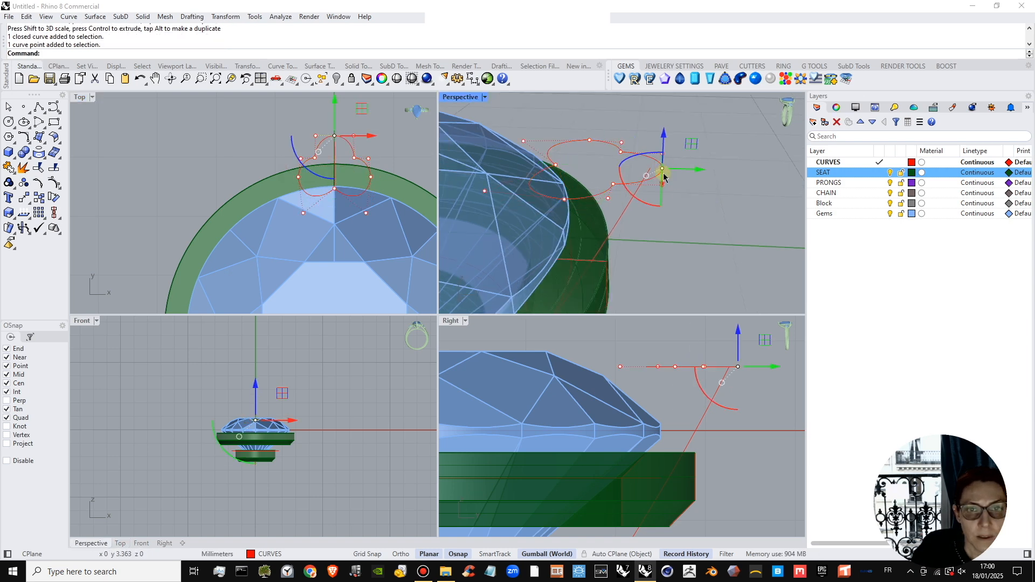
{"action": "left_click", "coordinate": [645, 225]}
{"action": "left_click", "coordinate": [623, 184]}
{"action": "left_click_drag", "start_coordinate": [620, 184], "coordinate": [603, 166]}
{"action": "left_click", "coordinate": [678, 199]}
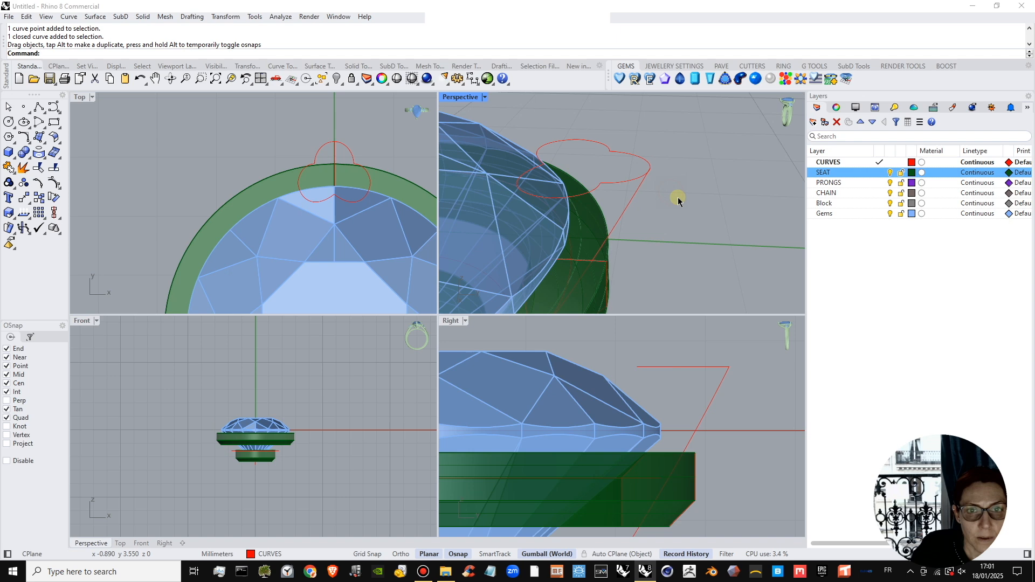
Snap the prong arc's upper end control point exactly onto the enlarged profile's outer tip.
{"action": "left_click", "coordinate": [636, 181]}
{"action": "scroll", "coordinate": [639, 182], "scroll_direction": "up", "scroll_amount": 5}
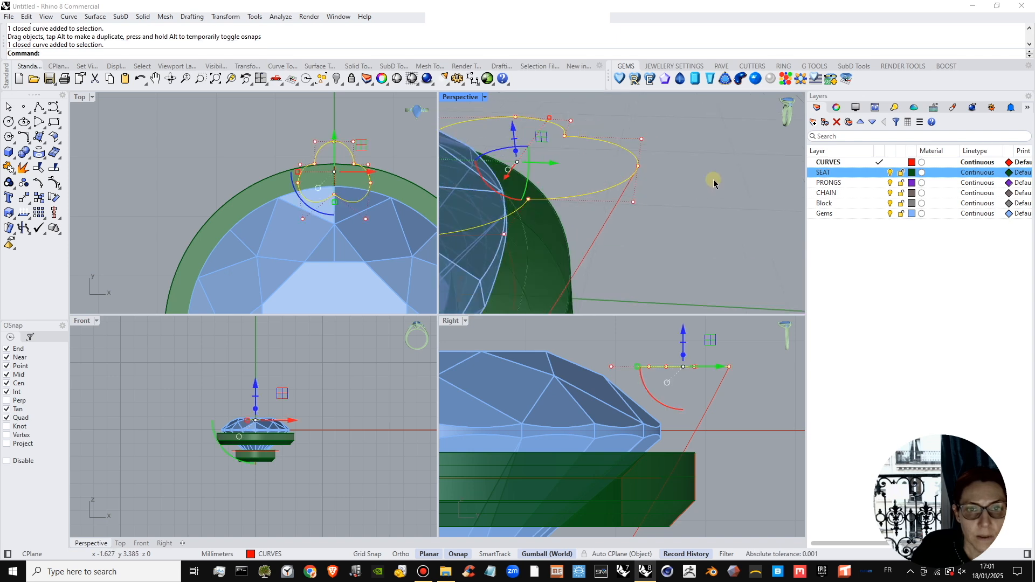
{"action": "left_click", "coordinate": [631, 174]}
{"action": "left_click", "coordinate": [637, 157]}
{"action": "left_click_drag", "start_coordinate": [636, 158], "coordinate": [637, 160]}
{"action": "left_click", "coordinate": [656, 176]}
Set up a one-rail sweep with the prong arc as the rail and the three-lobed profile as the cross section.
{"action": "scroll", "coordinate": [682, 189], "scroll_direction": "down", "scroll_amount": 8}
{"action": "scroll", "coordinate": [683, 205], "scroll_direction": "up", "scroll_amount": 5}
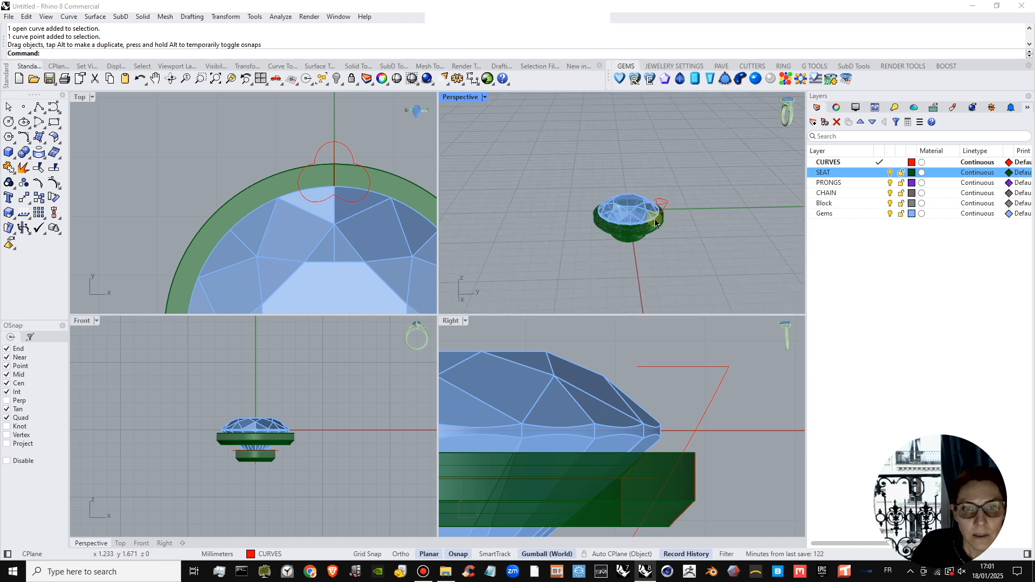
{"action": "right_click_drag", "start_coordinate": [680, 194], "coordinate": [701, 336]}
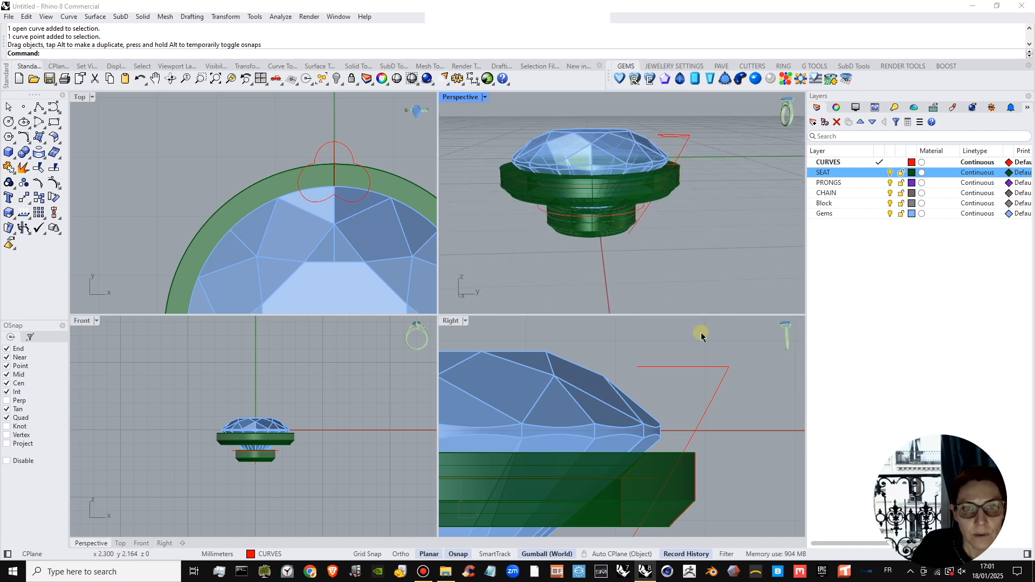
{"action": "left_click", "coordinate": [690, 443]}
{"action": "scroll", "coordinate": [700, 442], "scroll_direction": "down", "scroll_amount": 5}
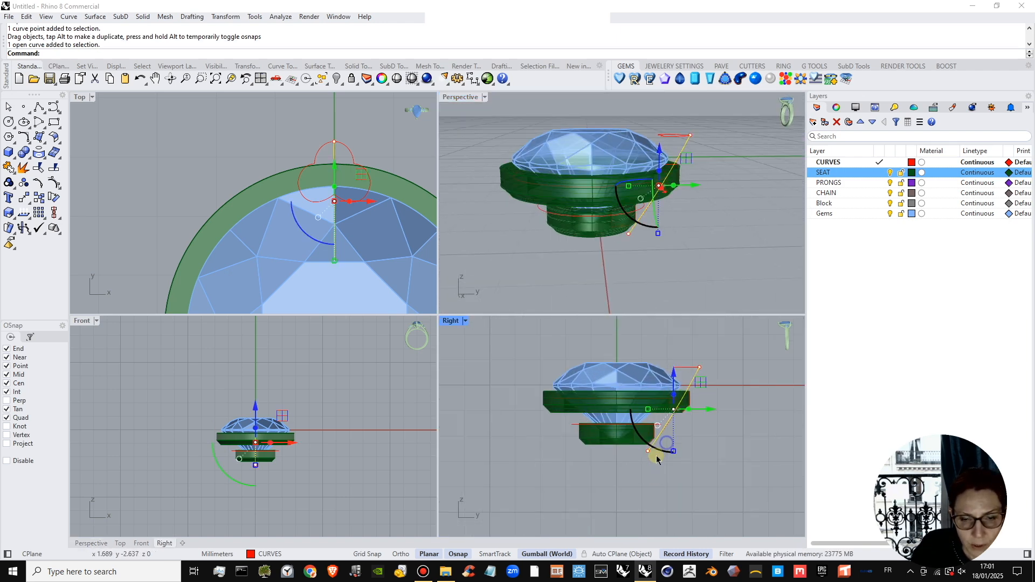
{"action": "scroll", "coordinate": [656, 459], "scroll_direction": "up", "scroll_amount": 2}
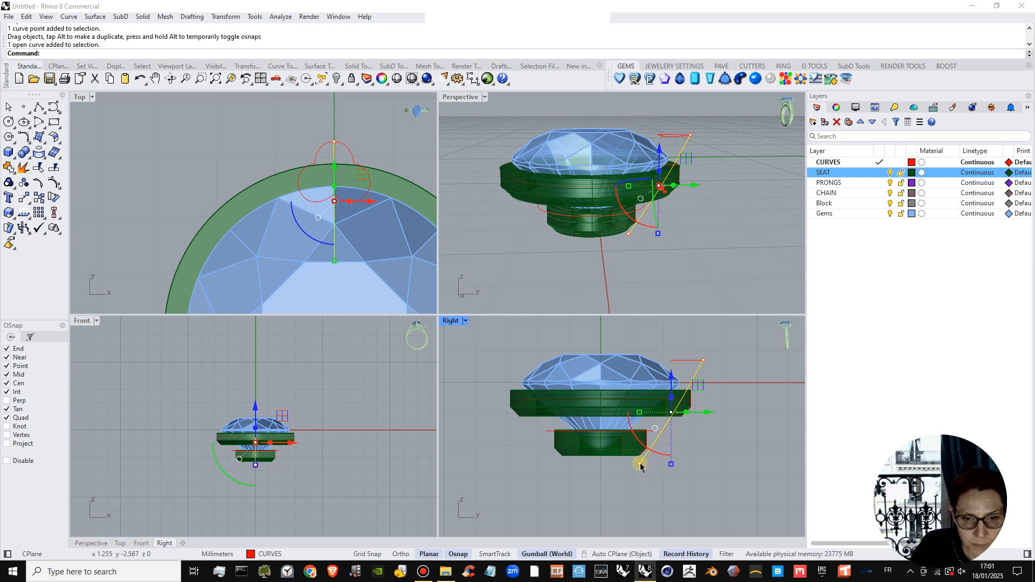
{"action": "left_click", "coordinate": [43, 142]}
{"action": "left_click", "coordinate": [68, 176]}
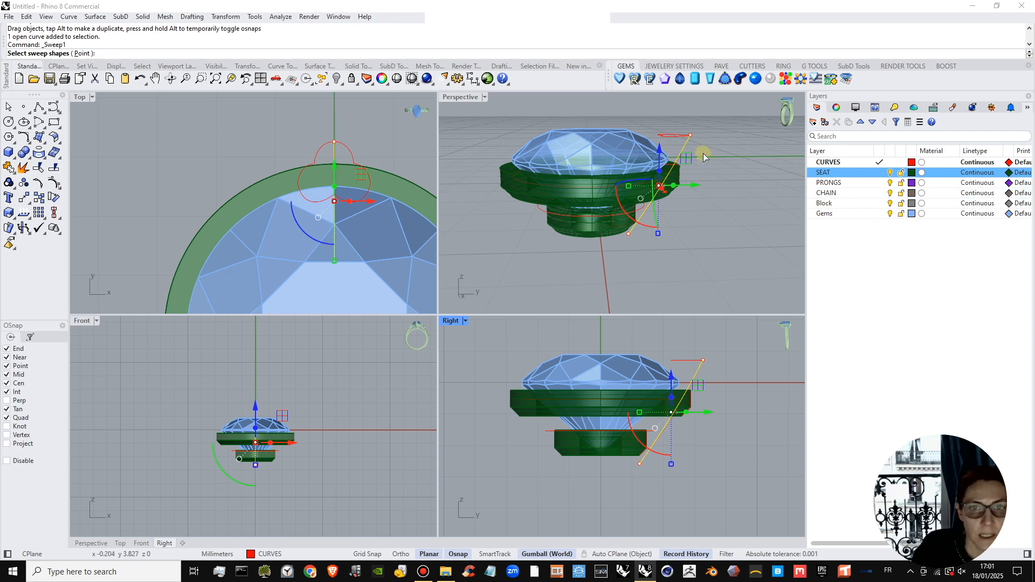
{"action": "scroll", "coordinate": [675, 158], "scroll_direction": "up", "scroll_amount": 5}
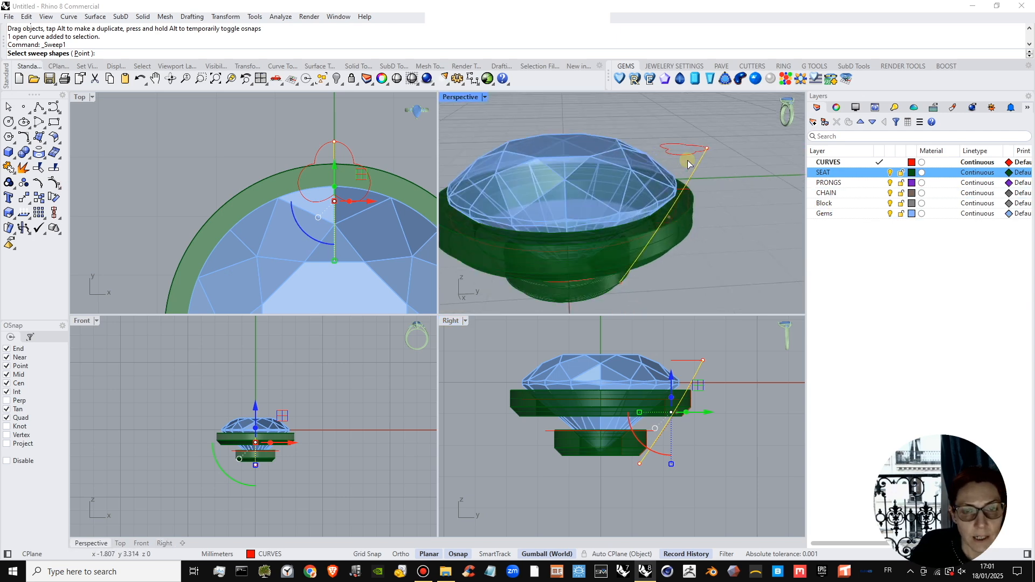
{"action": "left_click", "coordinate": [680, 153]}
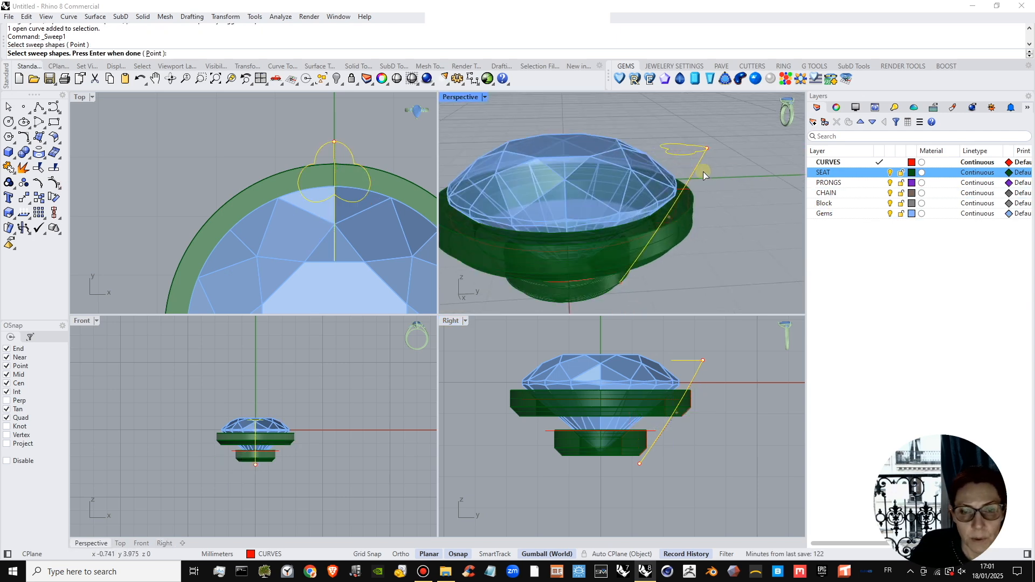
{"action": "key", "text": "Return"}
Move the sweep's seam point to the profile's outer tip and create the prong with Freeform frame style and unchanged cross sections.
{"action": "left_click_drag", "start_coordinate": [354, 163], "coordinate": [334, 141]}
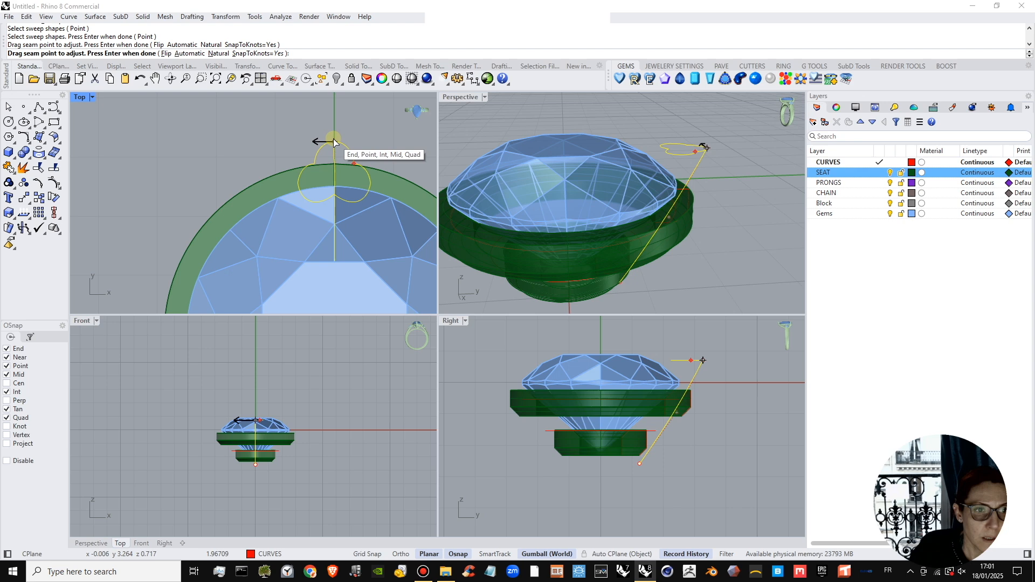
{"action": "right_click", "coordinate": [723, 188]}
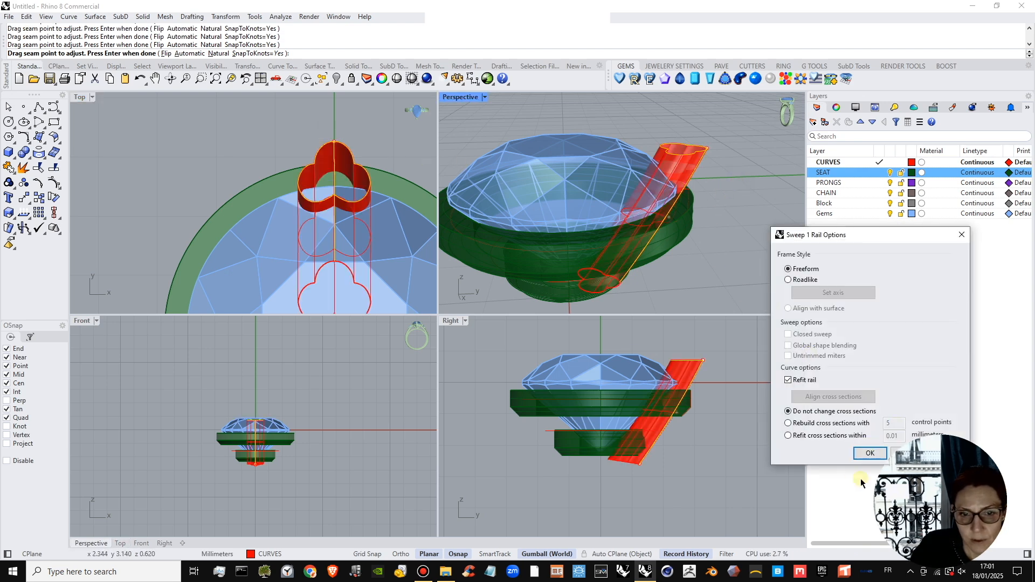
{"action": "left_click", "coordinate": [868, 454]}
Move the prong rail arc's middle control point outward about 0.83 mm to make the swept prong bulge.
{"action": "right_click_drag", "start_coordinate": [642, 166], "coordinate": [624, 186]}
{"action": "scroll", "coordinate": [728, 208], "scroll_direction": "up", "scroll_amount": 5}
{"action": "left_click", "coordinate": [714, 209]}
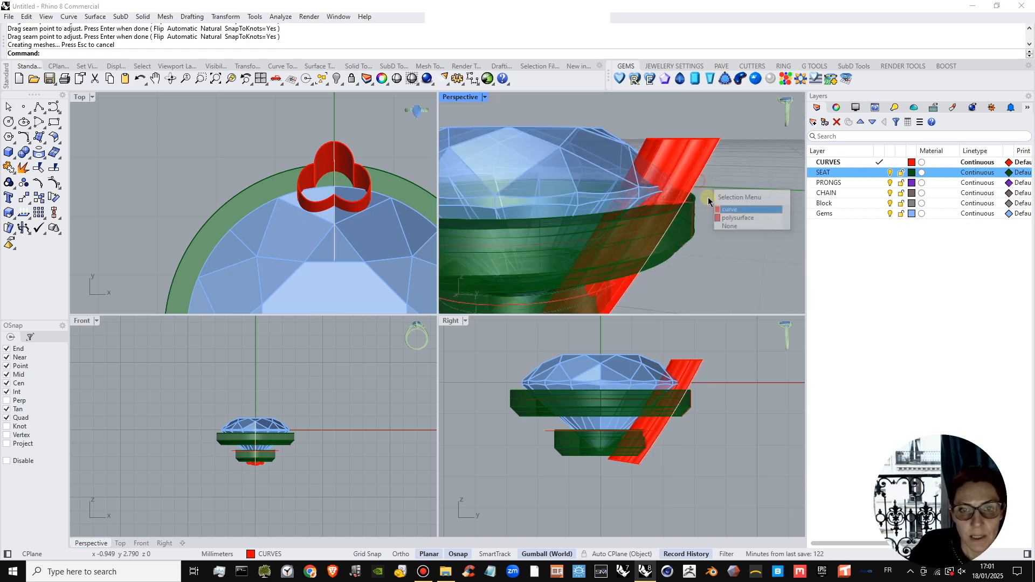
{"action": "left_click", "coordinate": [728, 209]}
{"action": "scroll", "coordinate": [701, 221], "scroll_direction": "up", "scroll_amount": 5}
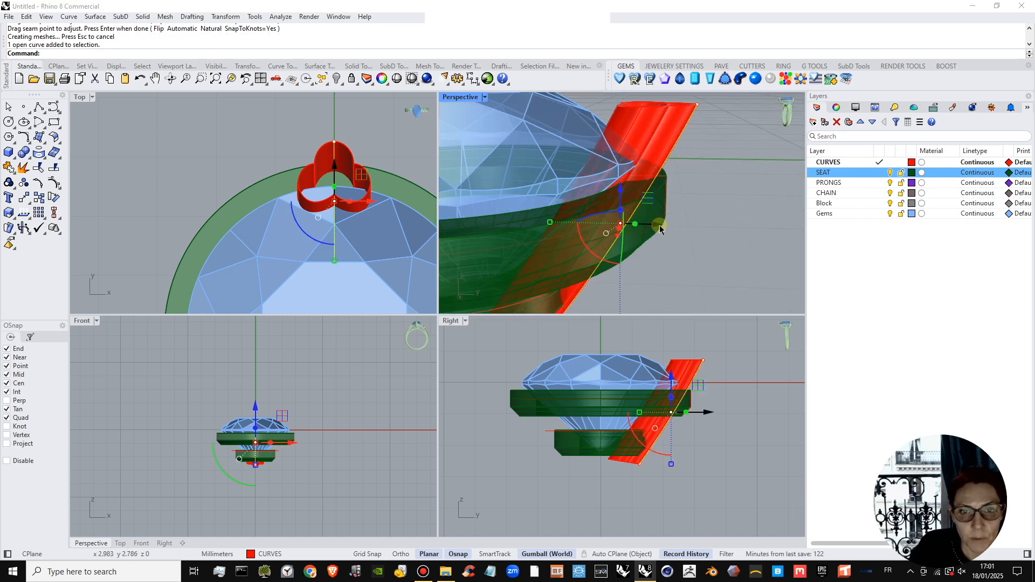
{"action": "left_click_drag", "start_coordinate": [656, 487], "coordinate": [725, 416]}
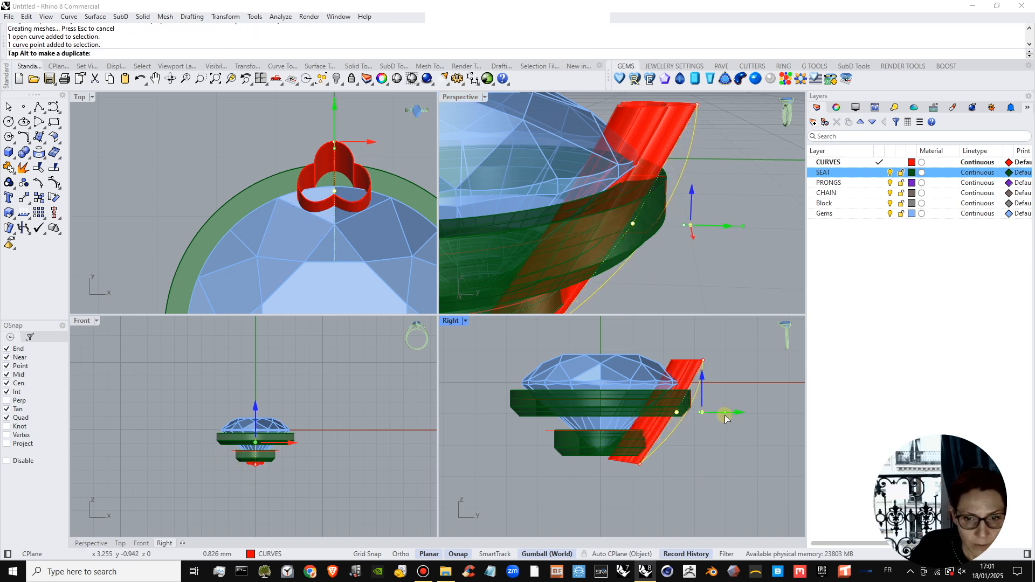
{"action": "scroll", "coordinate": [703, 262], "scroll_direction": "down", "scroll_amount": 6}
{"action": "right_click_drag", "start_coordinate": [698, 224], "coordinate": [689, 240]}
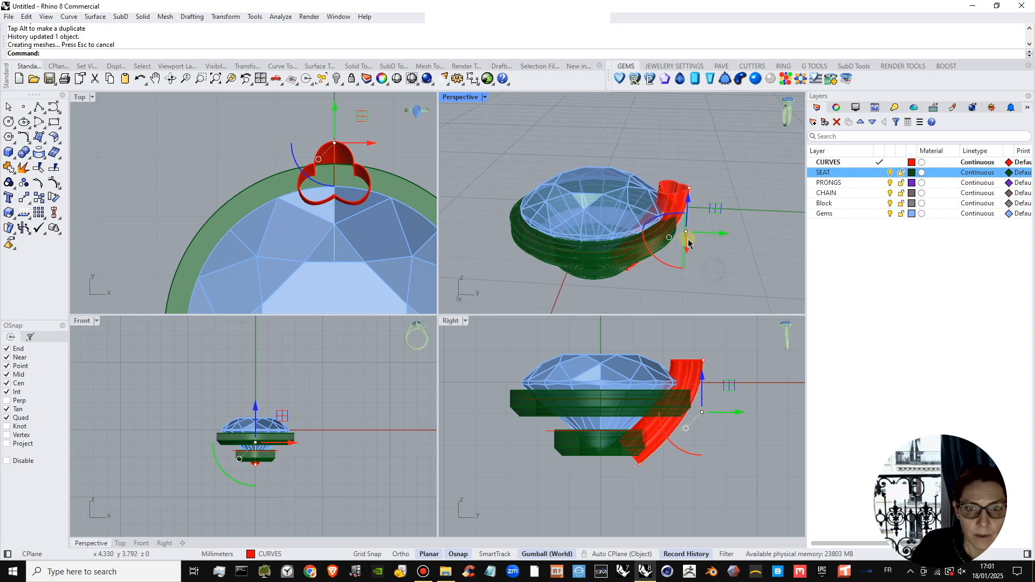
{"action": "scroll", "coordinate": [689, 237], "scroll_direction": "up", "scroll_amount": 3}
{"action": "key", "text": "Escape"}
{"action": "key", "text": "Escape"}
Try shifting the whole rail arc slightly outward from the swept prong, and undo the move.
{"action": "left_click", "coordinate": [700, 389]}
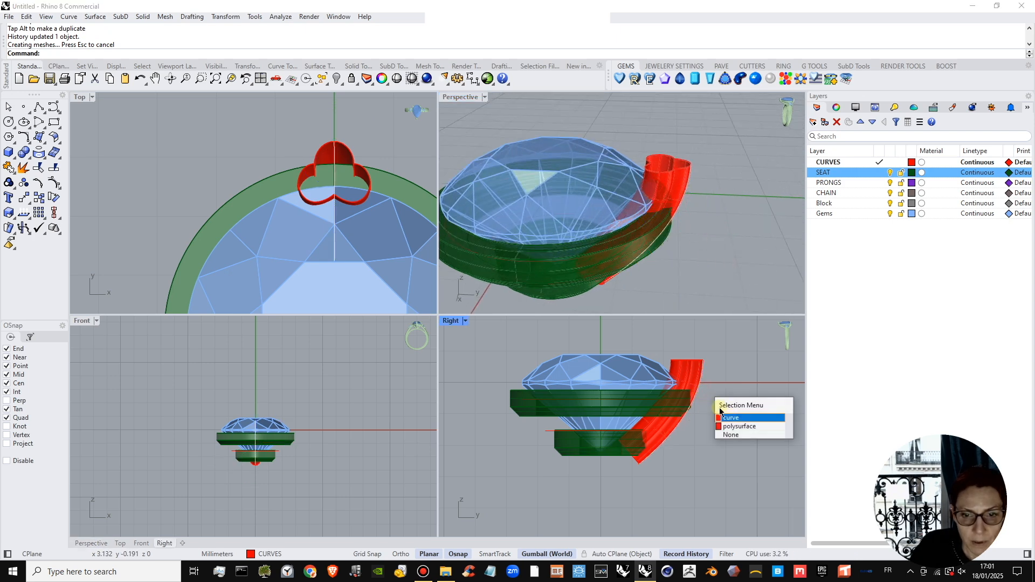
{"action": "left_click", "coordinate": [710, 419]}
{"action": "left_click_drag", "start_coordinate": [717, 420], "coordinate": [711, 414]}
{"action": "key", "text": "ctrl+z"}
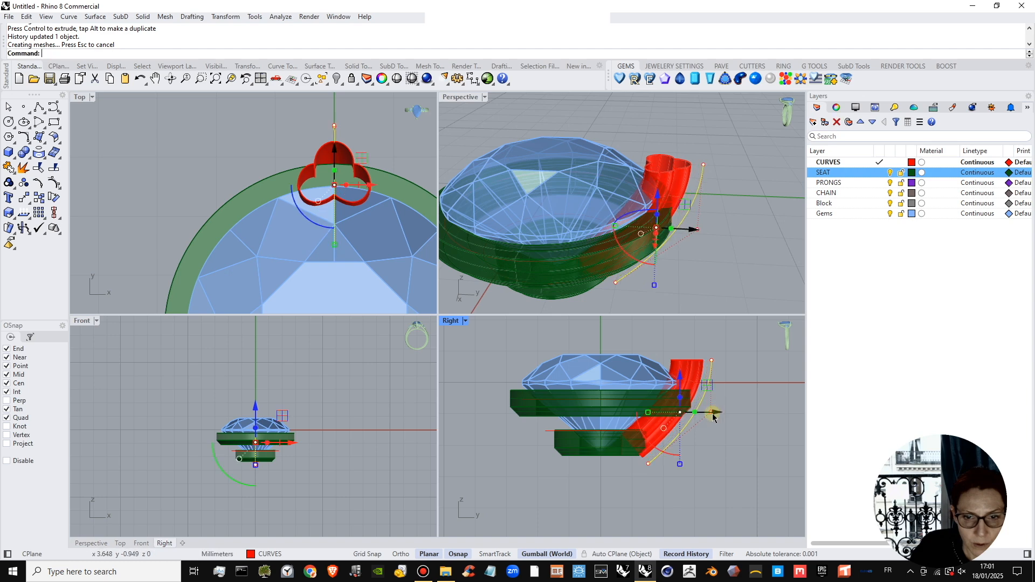
{"action": "key", "text": "ctrl+z"}
{"action": "left_click", "coordinate": [699, 440]}
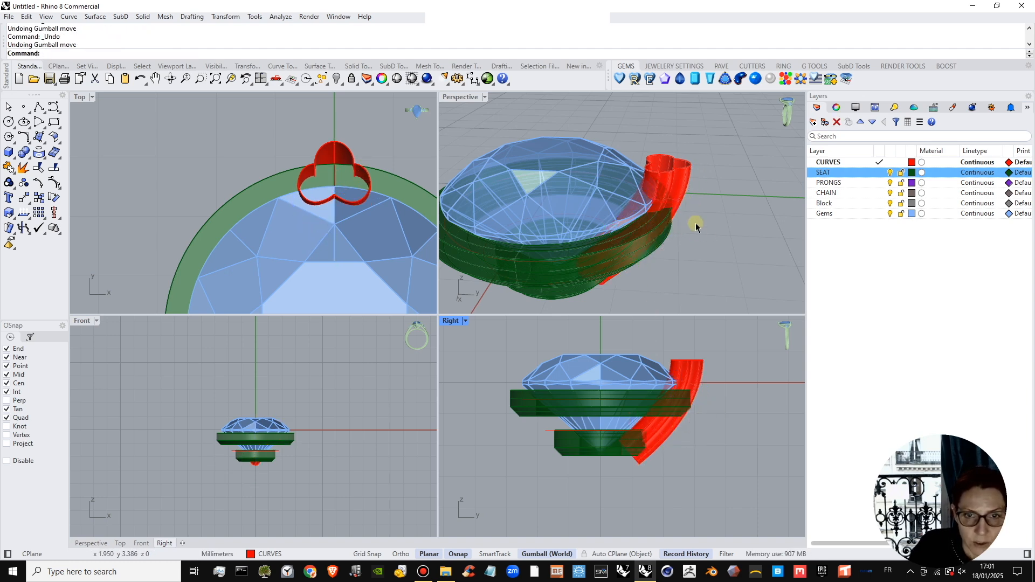
Delete the swept prong polysurface, keeping the three-lobed profile and the rail arc.
{"action": "scroll", "coordinate": [695, 226], "scroll_direction": "up", "scroll_amount": 5}
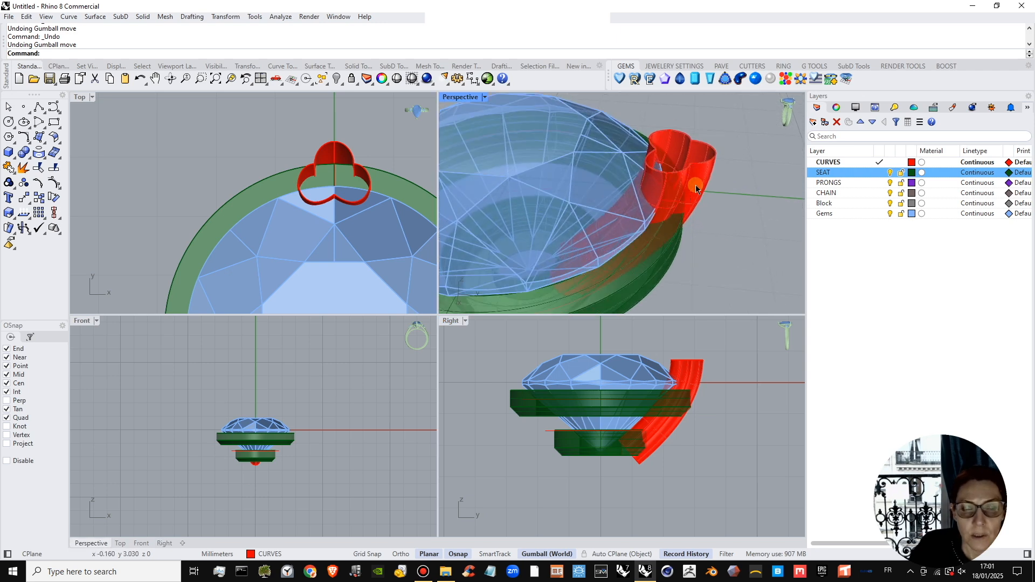
{"action": "left_click", "coordinate": [696, 184]}
{"action": "key", "text": "Delete"}
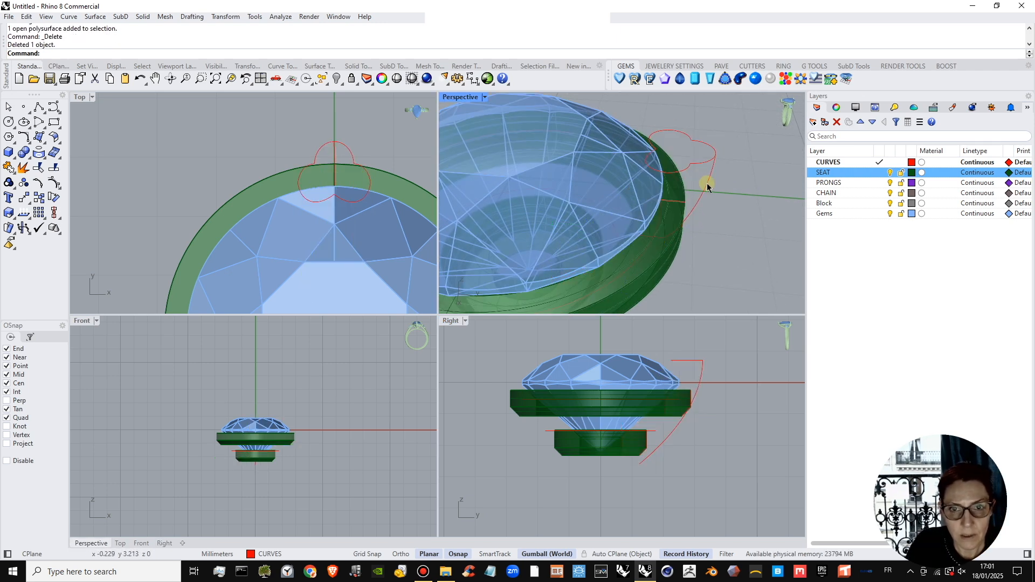
Shift the rail arc slightly outward from the upper seat ring and pull its upper end control point slightly back inward.
{"action": "left_click", "coordinate": [706, 183]}
{"action": "left_click_drag", "start_coordinate": [710, 417], "coordinate": [719, 419]}
{"action": "left_click", "coordinate": [713, 458]}
{"action": "left_click", "coordinate": [720, 193]}
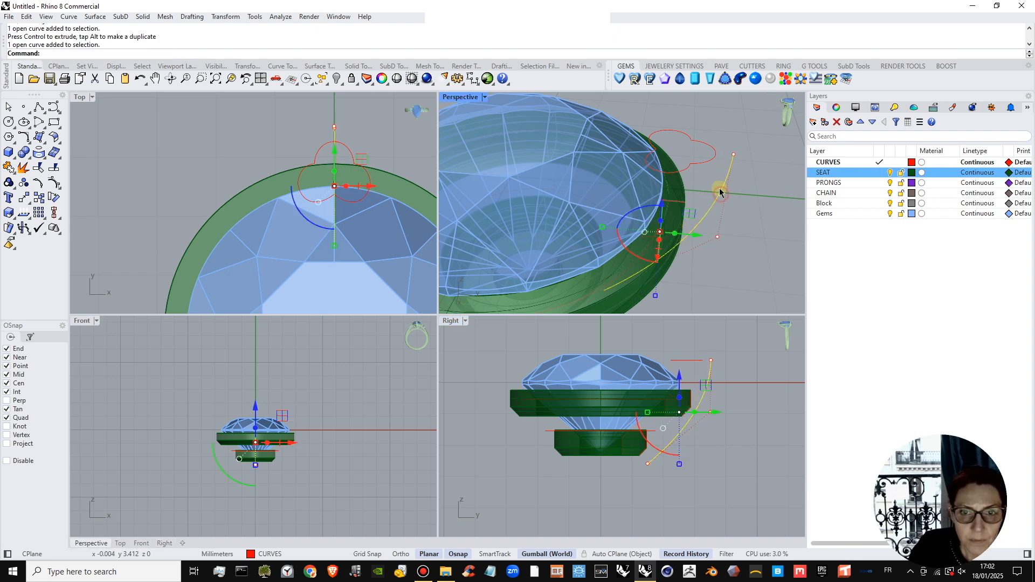
{"action": "left_click", "coordinate": [733, 154]}
{"action": "left_click_drag", "start_coordinate": [733, 362], "coordinate": [722, 361]}
{"action": "left_click", "coordinate": [738, 383]}
Move the three-lobed profile by its outer tip so it snaps onto the rail arc's upper end.
{"action": "left_click", "coordinate": [679, 359]}
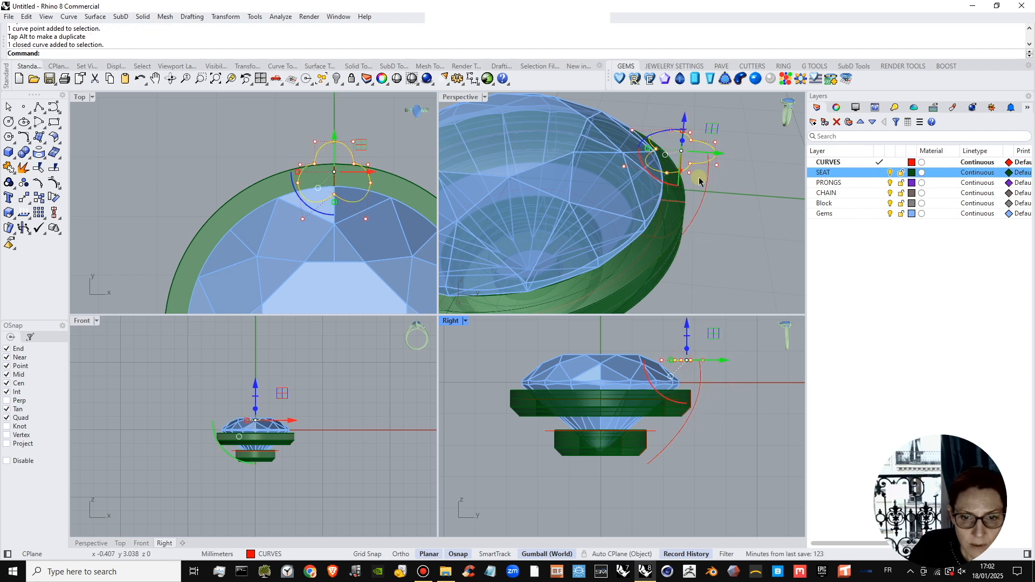
{"action": "scroll", "coordinate": [703, 166], "scroll_direction": "up", "scroll_amount": 4}
{"action": "right_click_drag", "start_coordinate": [739, 195], "coordinate": [739, 169]}
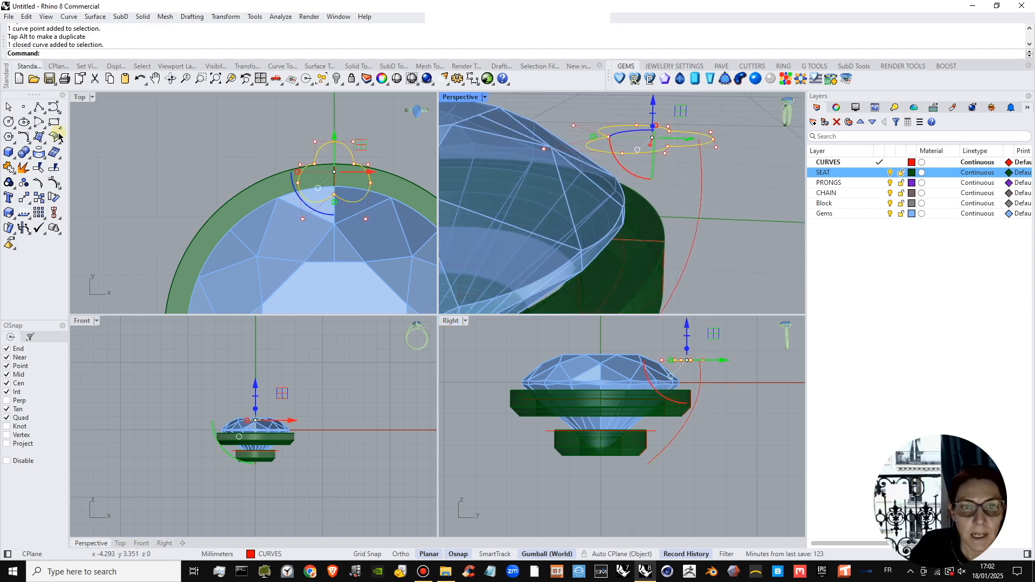
{"action": "left_click", "coordinate": [23, 198]}
{"action": "left_click", "coordinate": [716, 141]}
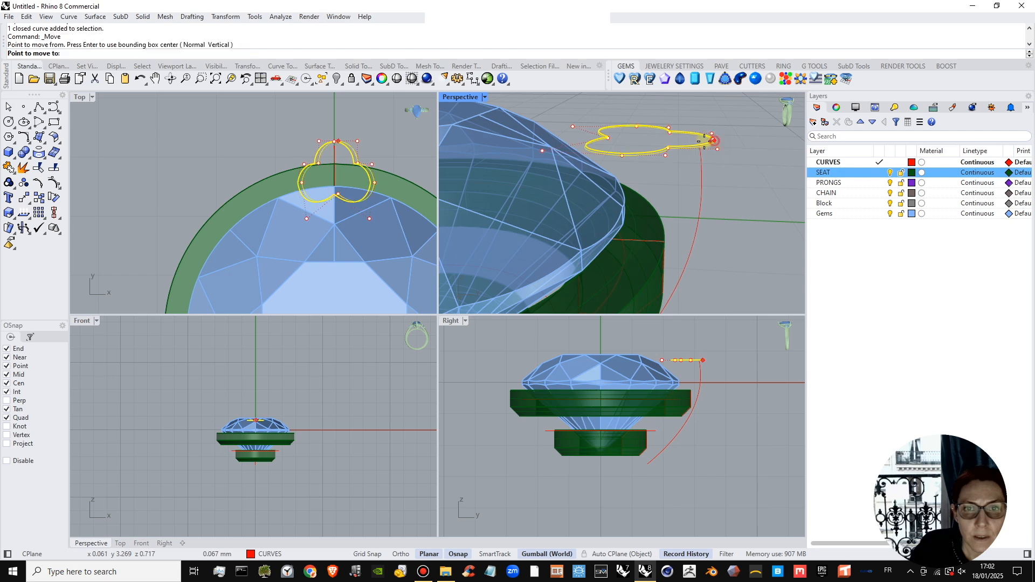
{"action": "left_click", "coordinate": [698, 139]}
{"action": "scroll", "coordinate": [697, 370], "scroll_direction": "down", "scroll_amount": 1}
Relocate the profile's gumball to its outer tip and tilt the profile's inner side downward around that point.
{"action": "scroll", "coordinate": [657, 368], "scroll_direction": "up", "scroll_amount": 5}
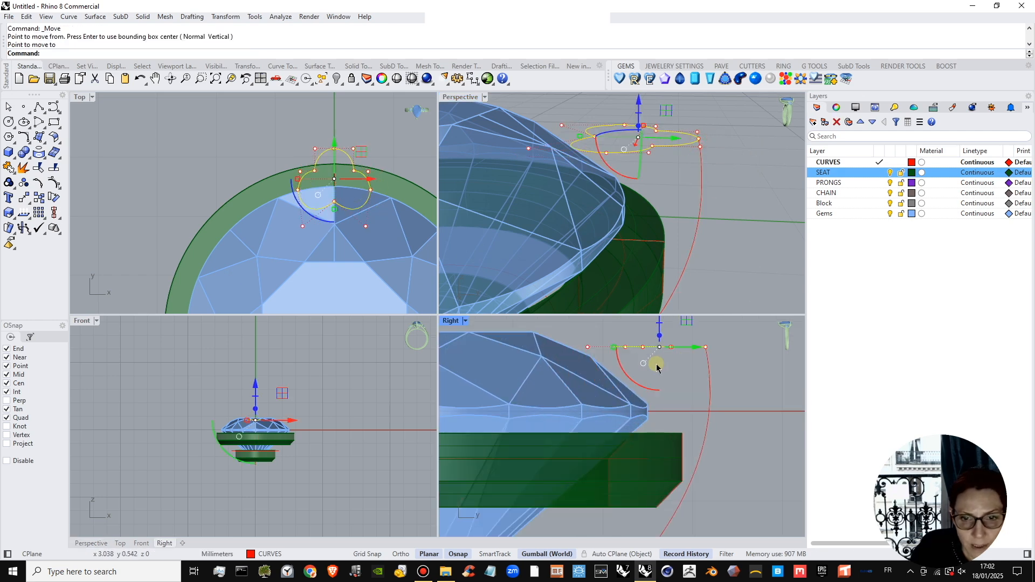
{"action": "left_click", "coordinate": [643, 363]}
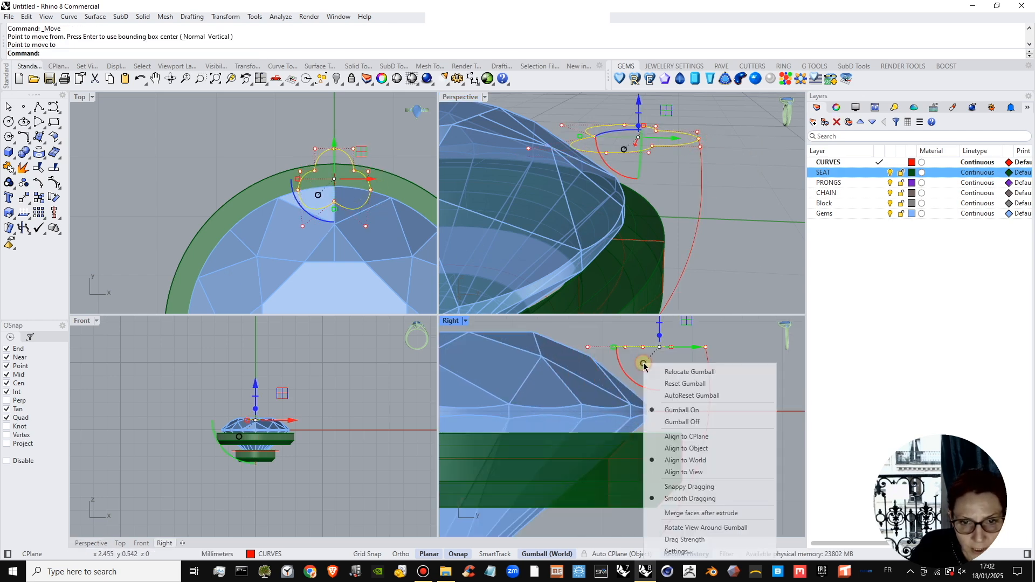
{"action": "left_click", "coordinate": [675, 370]}
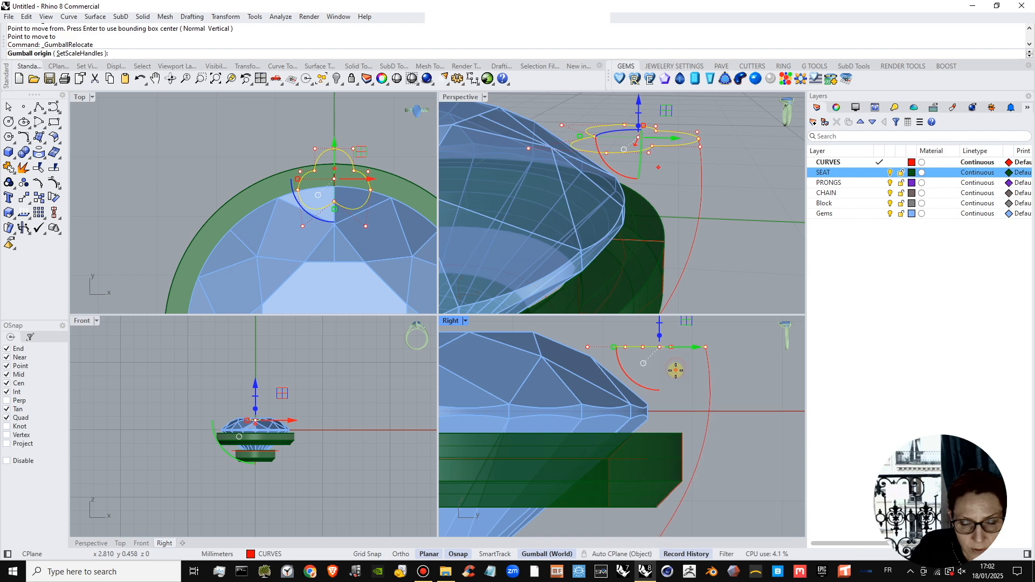
{"action": "left_click", "coordinate": [706, 347]}
{"action": "right_click", "coordinate": [708, 140]}
{"action": "right_click_drag", "start_coordinate": [717, 166], "coordinate": [724, 191], "text": "shift"}
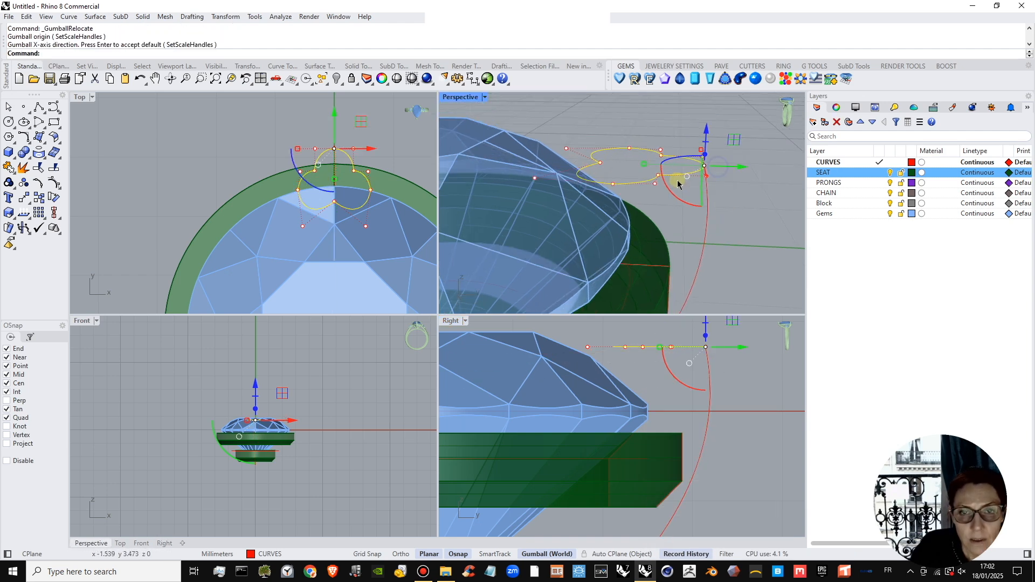
{"action": "left_click_drag", "start_coordinate": [665, 185], "coordinate": [670, 202]}
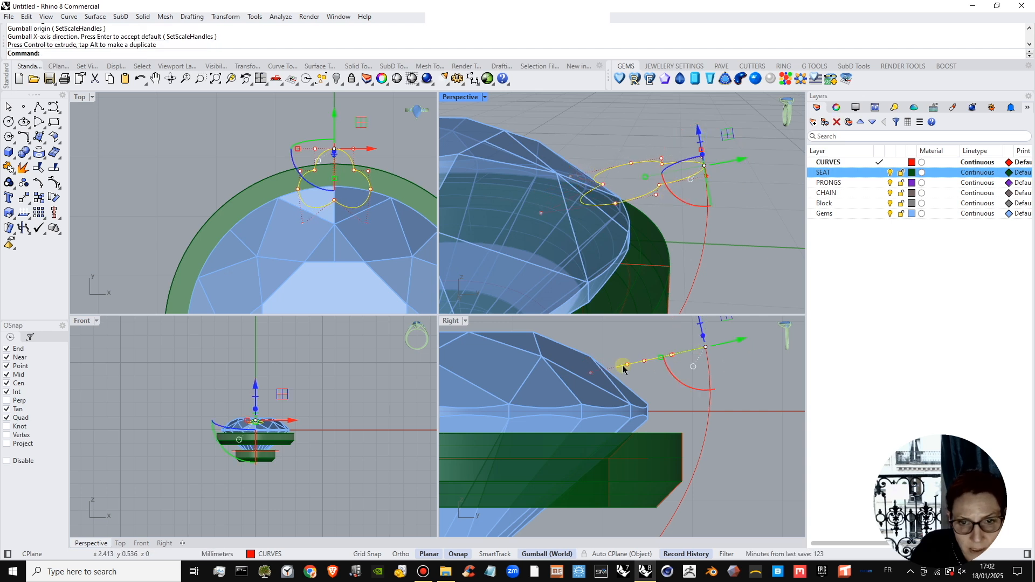
{"action": "scroll", "coordinate": [715, 384], "scroll_direction": "up", "scroll_amount": 3}
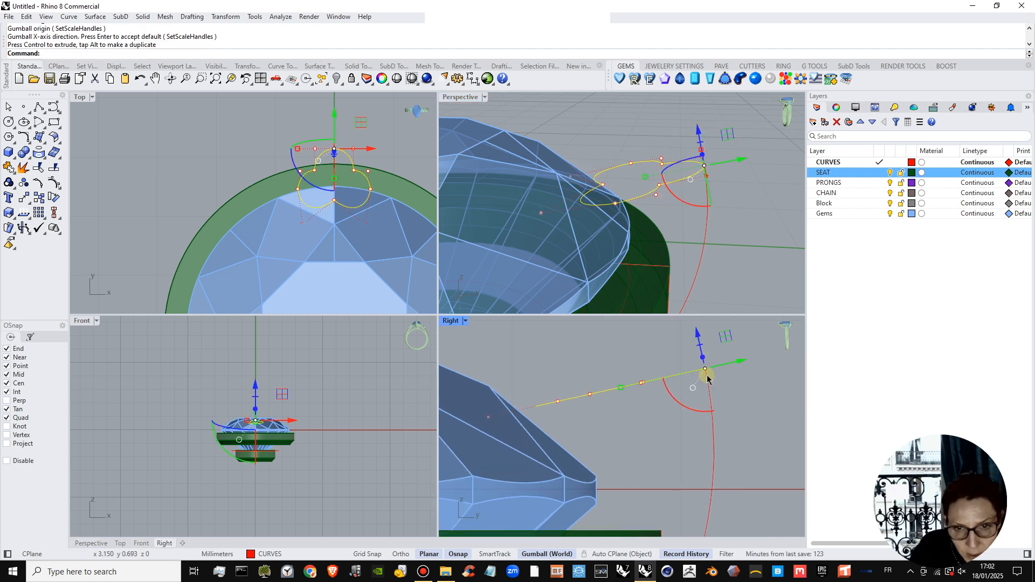
{"action": "scroll", "coordinate": [708, 392], "scroll_direction": "up", "scroll_amount": 3}
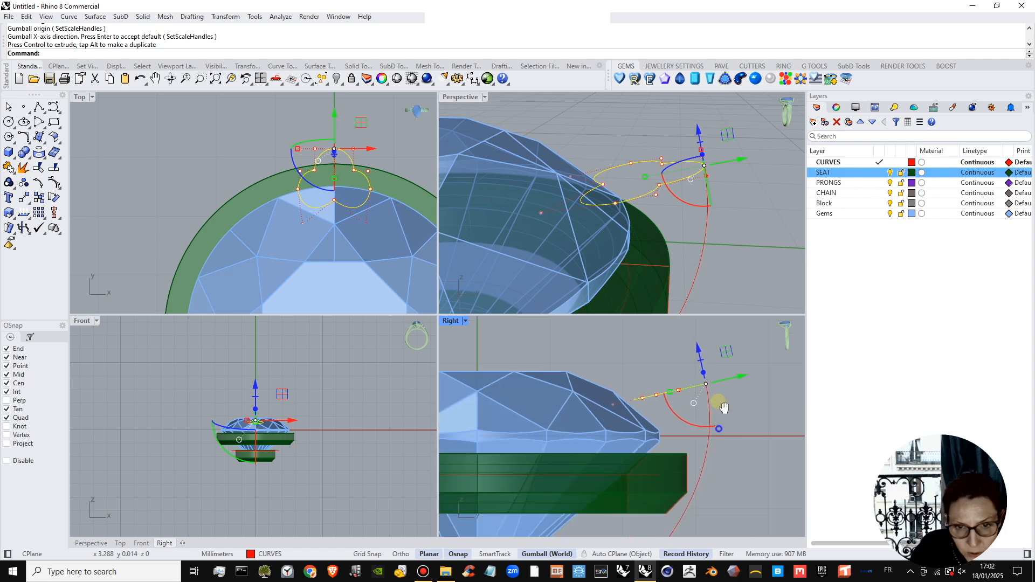
{"action": "key", "text": "Escape"}
Try moving the tilted profile down to the rail arc's lower end, and undo the move.
{"action": "left_click", "coordinate": [686, 333]}
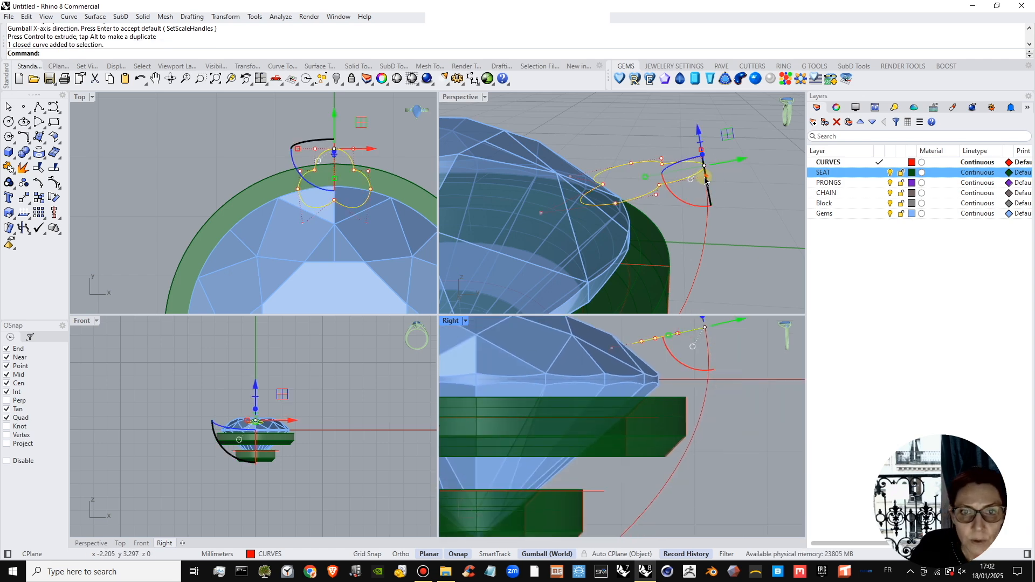
{"action": "right_click_drag", "start_coordinate": [706, 154], "coordinate": [720, 136]}
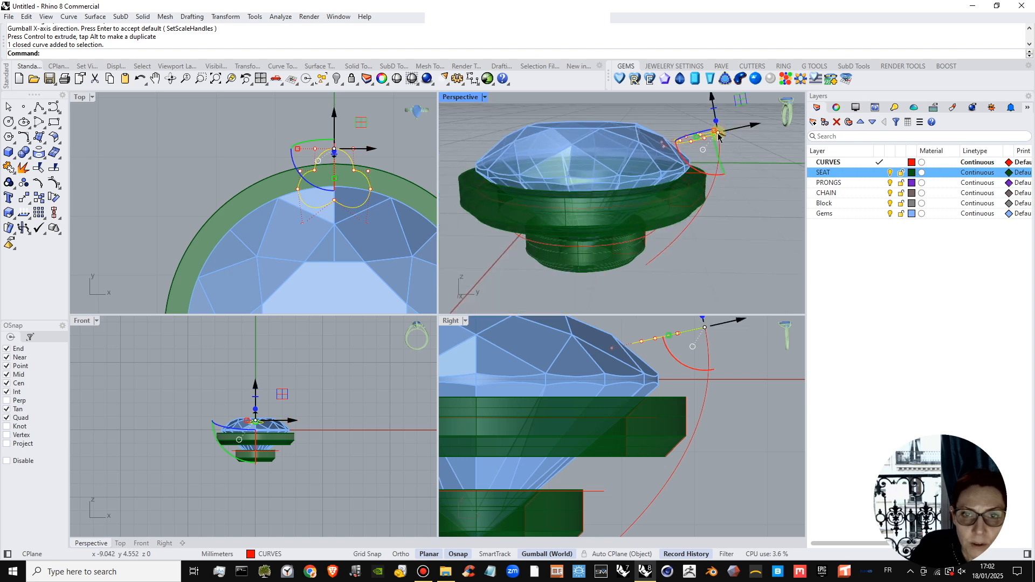
{"action": "scroll", "coordinate": [723, 385], "scroll_direction": "down", "scroll_amount": 4}
{"action": "right_click_drag", "start_coordinate": [724, 384], "coordinate": [697, 400]}
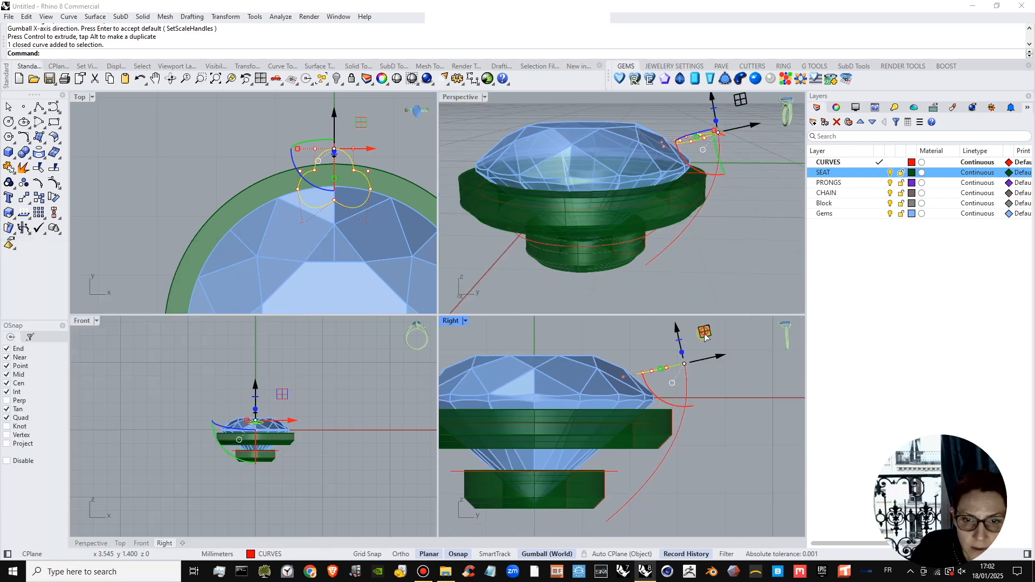
{"action": "left_click_drag", "start_coordinate": [704, 331], "coordinate": [628, 489]}
{"action": "key", "text": "ctrl+z"}
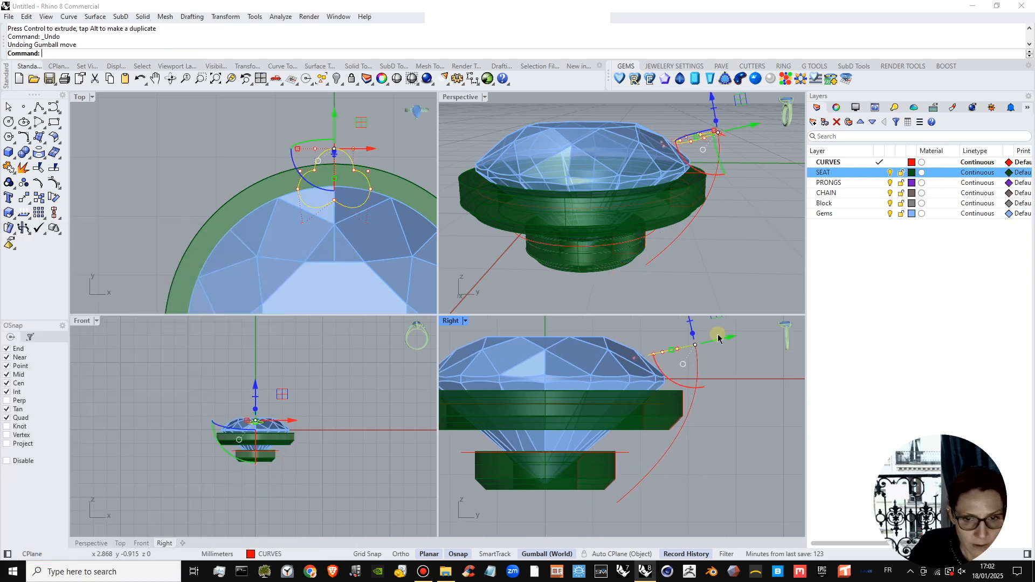
Place a copy of the tilted three-lobed profile near the rail arc's lower end, keeping the original at the upper end.
{"action": "left_click_drag", "start_coordinate": [714, 322], "coordinate": [636, 482]}
{"action": "scroll", "coordinate": [620, 507], "scroll_direction": "up", "scroll_amount": 7}
{"action": "right_click_drag", "start_coordinate": [620, 506], "coordinate": [653, 486]}
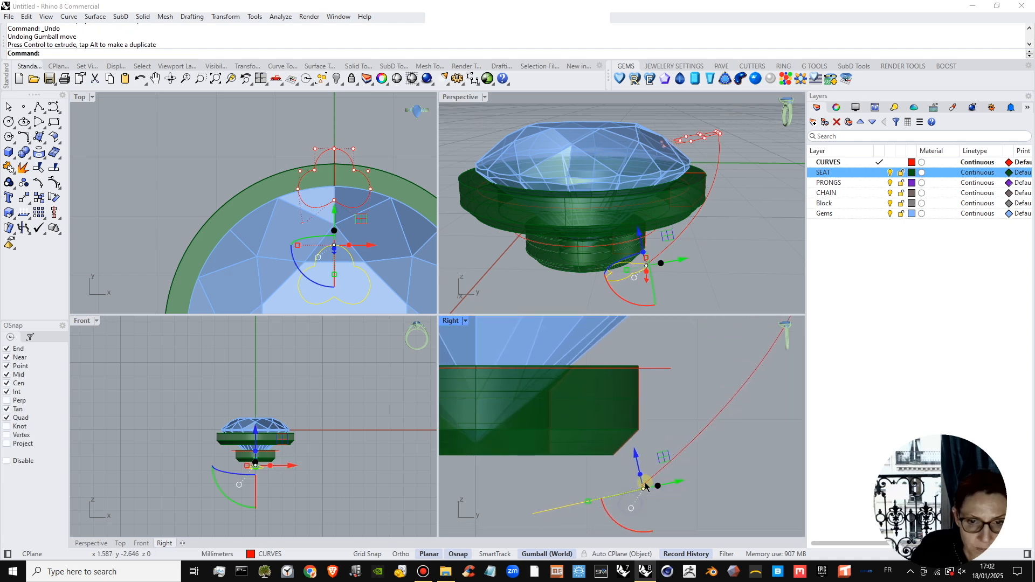
{"action": "scroll", "coordinate": [654, 486], "scroll_direction": "down", "scroll_amount": 11}
{"action": "right_click_drag", "start_coordinate": [705, 405], "coordinate": [699, 418]}
{"action": "scroll", "coordinate": [689, 133], "scroll_direction": "up", "scroll_amount": 6}
{"action": "key", "text": "Escape"}
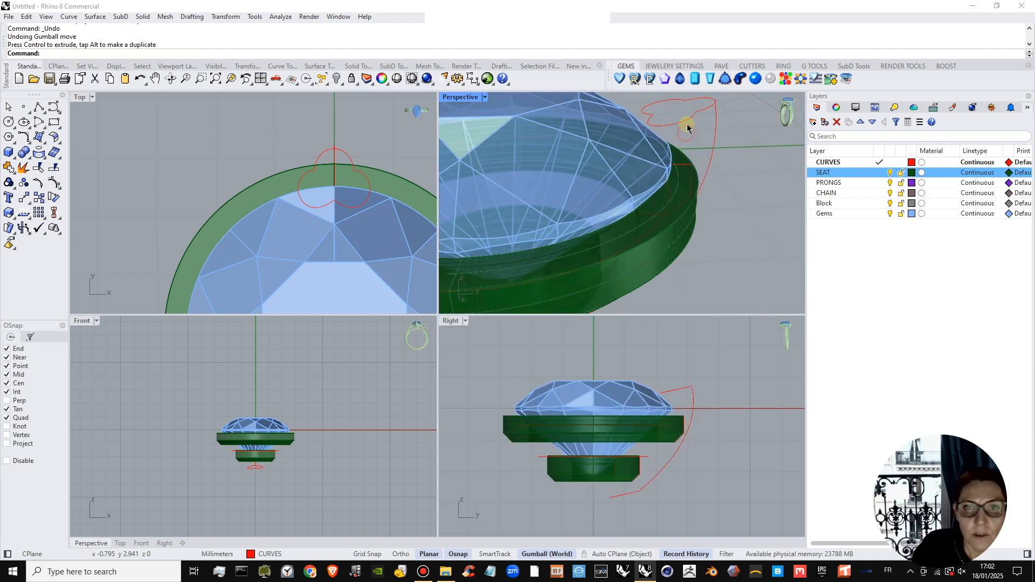
Move the copied profile by its outer tip so it snaps exactly onto the rail arc's lower end.
{"action": "right_click_drag", "start_coordinate": [687, 121], "coordinate": [653, 233]}
{"action": "left_click", "coordinate": [654, 226]}
{"action": "scroll", "coordinate": [654, 224], "scroll_direction": "up", "scroll_amount": 4}
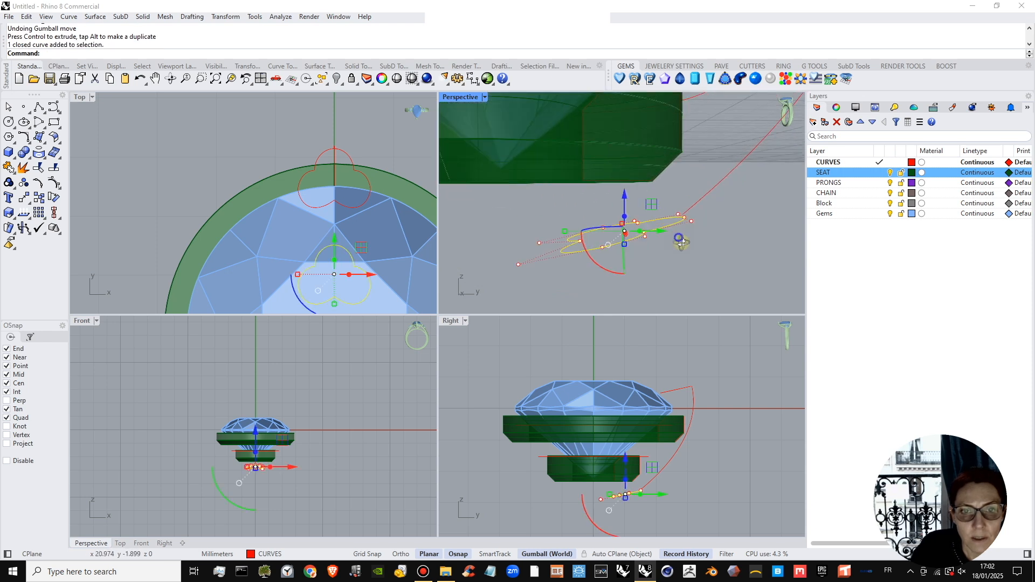
{"action": "left_click", "coordinate": [34, 199]}
{"action": "left_click", "coordinate": [680, 211]}
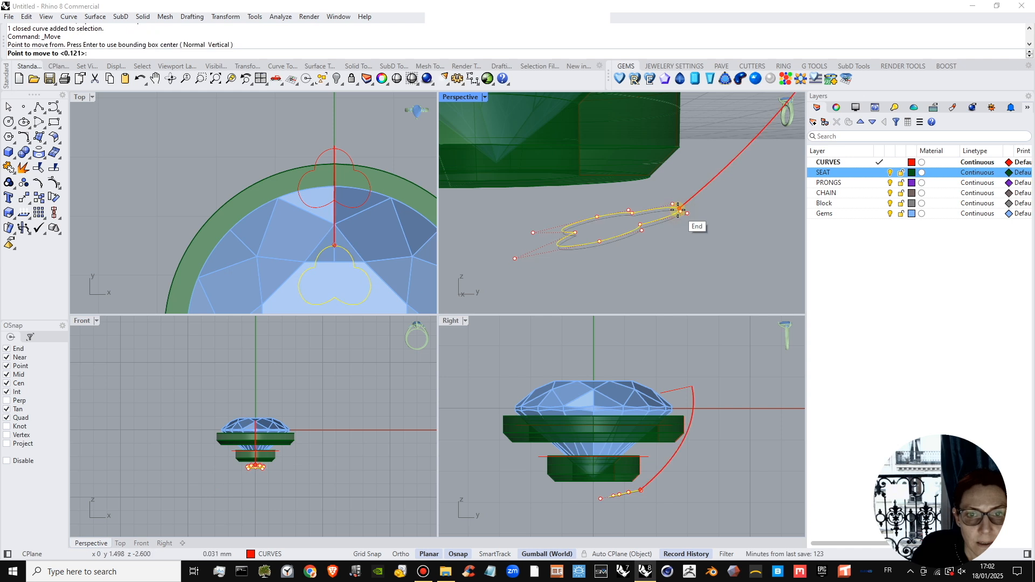
{"action": "left_click", "coordinate": [679, 210]}
{"action": "left_click", "coordinate": [533, 312]}
Relocate the lower profile's gumball to its outer tip and rotate its inner side upward, roughly perpendicular to the rail arc.
{"action": "scroll", "coordinate": [625, 500], "scroll_direction": "up", "scroll_amount": 5}
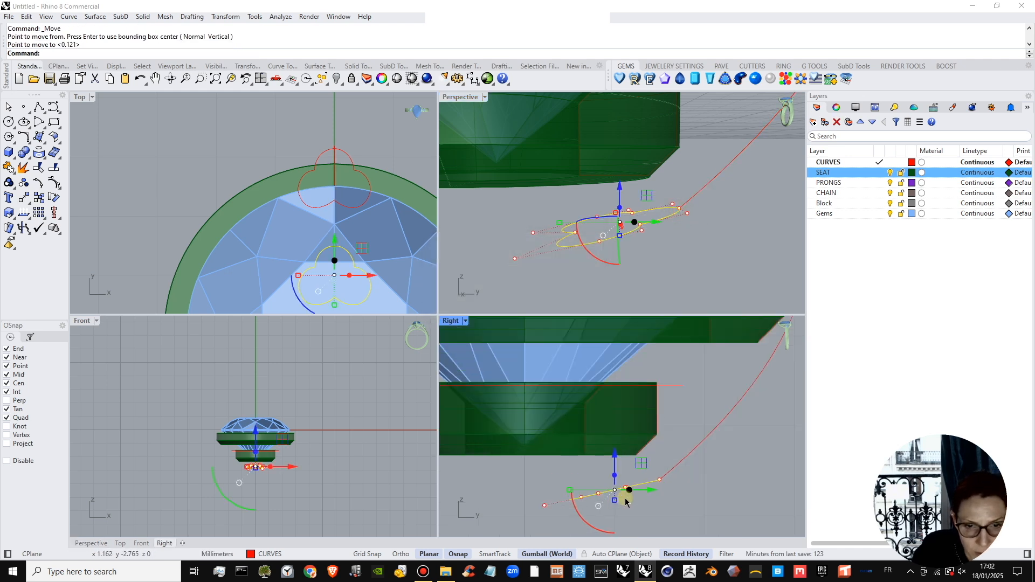
{"action": "left_click", "coordinate": [601, 506]}
{"action": "left_click", "coordinate": [647, 490]}
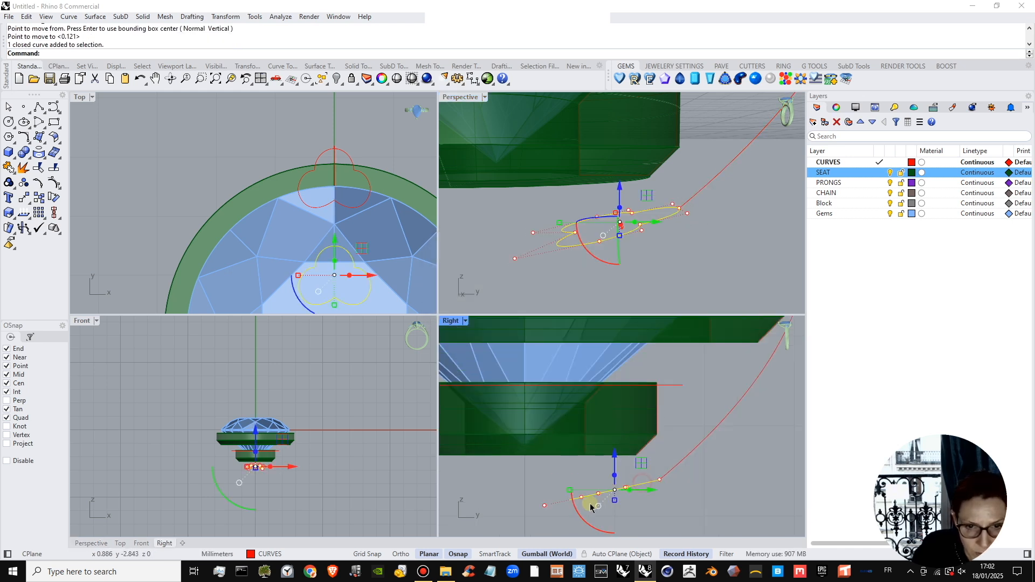
{"action": "left_click", "coordinate": [597, 506]}
{"action": "left_click", "coordinate": [644, 373]}
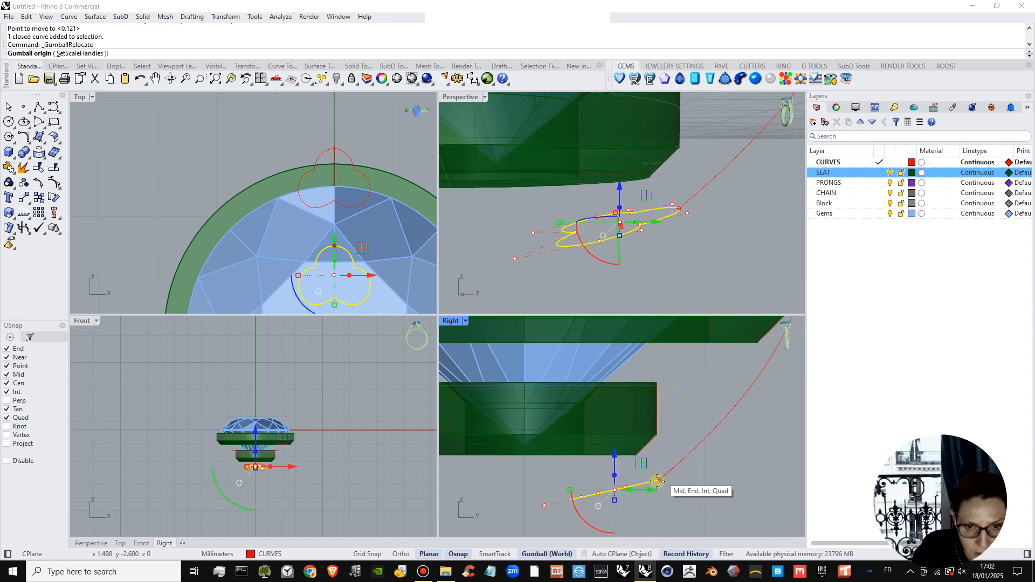
{"action": "left_click", "coordinate": [615, 489]}
{"action": "left_click", "coordinate": [680, 235]}
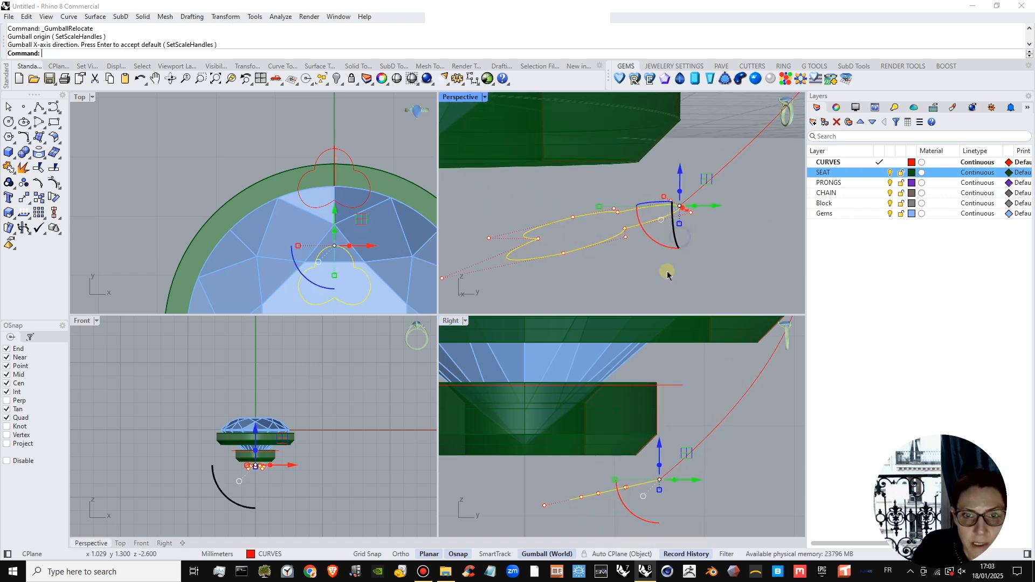
{"action": "left_click_drag", "start_coordinate": [634, 517], "coordinate": [570, 463]}
{"action": "scroll", "coordinate": [572, 463], "scroll_direction": "up", "scroll_amount": 2}
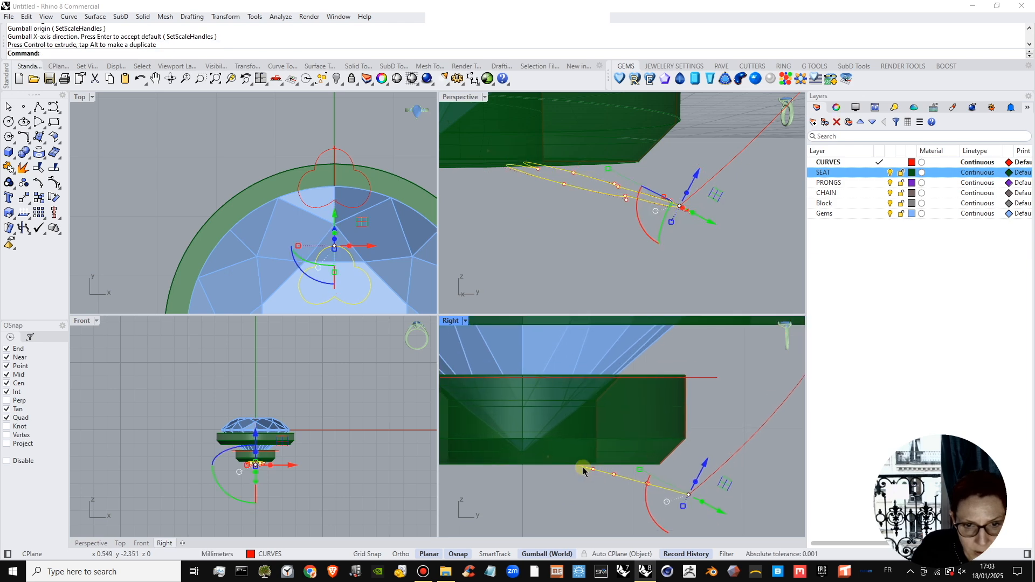
{"action": "right_click_drag", "start_coordinate": [637, 222], "coordinate": [699, 291]}
{"action": "scroll", "coordinate": [544, 198], "scroll_direction": "up", "scroll_amount": 3}
{"action": "scroll", "coordinate": [531, 187], "scroll_direction": "down", "scroll_amount": 4}
{"action": "left_click", "coordinate": [617, 233]}
{"action": "scroll", "coordinate": [688, 431], "scroll_direction": "down", "scroll_amount": 10}
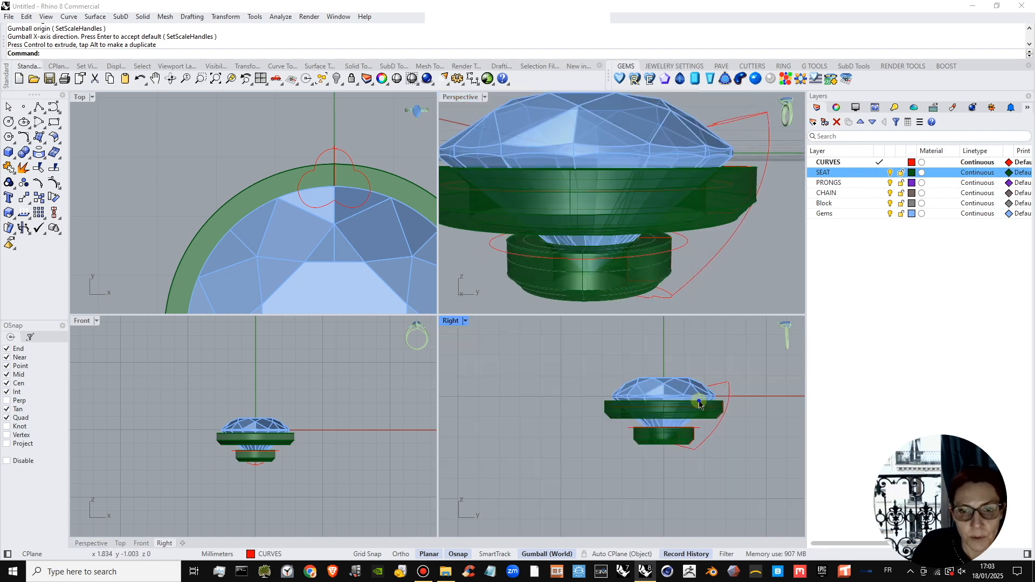
{"action": "scroll", "coordinate": [684, 421], "scroll_direction": "up", "scroll_amount": 10}
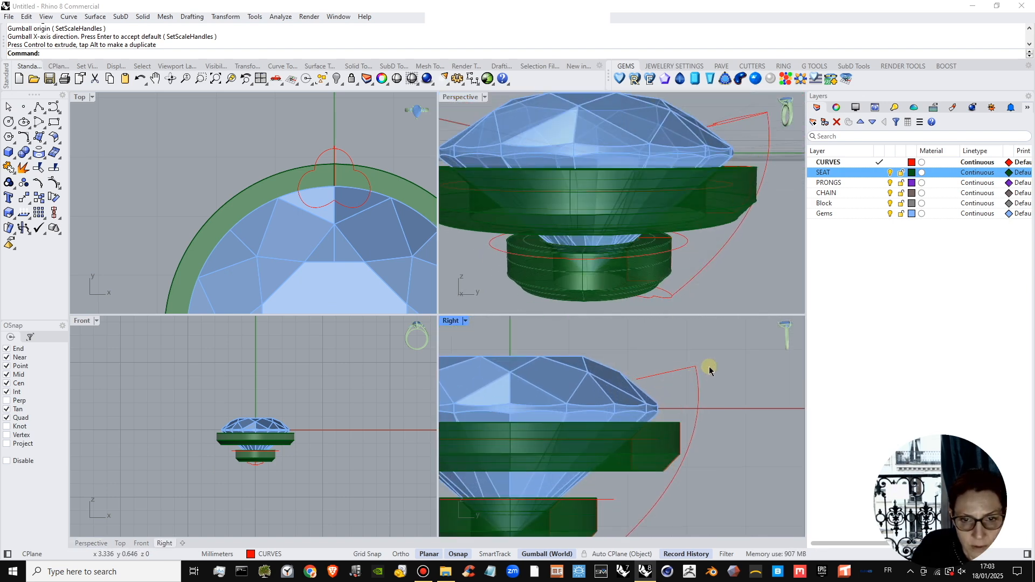
Raise the rail arc's upper end together with the upper profile by about 0.2 mm, and lower the arc's middle control point slightly.
{"action": "left_click_drag", "start_coordinate": [692, 395], "coordinate": [690, 398]}
{"action": "left_click_drag", "start_coordinate": [702, 361], "coordinate": [694, 338]}
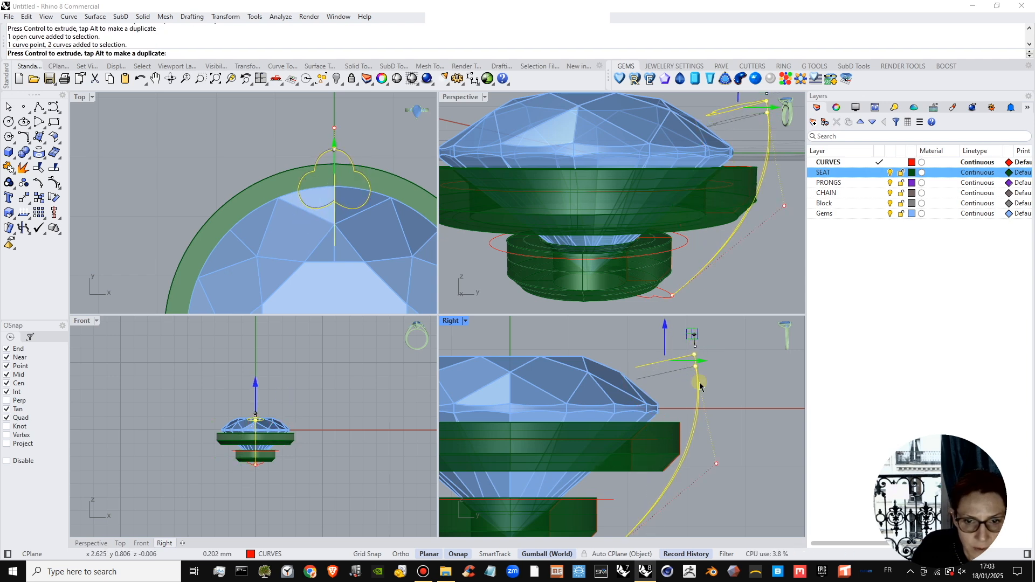
{"action": "left_click", "coordinate": [716, 463]}
{"action": "left_click_drag", "start_coordinate": [716, 432], "coordinate": [718, 445]}
{"action": "key", "text": "Escape"}
{"action": "key", "text": "Escape"}
{"action": "scroll", "coordinate": [677, 178], "scroll_direction": "down", "scroll_amount": 1}
{"action": "right_click_drag", "start_coordinate": [707, 187], "coordinate": [685, 195]}
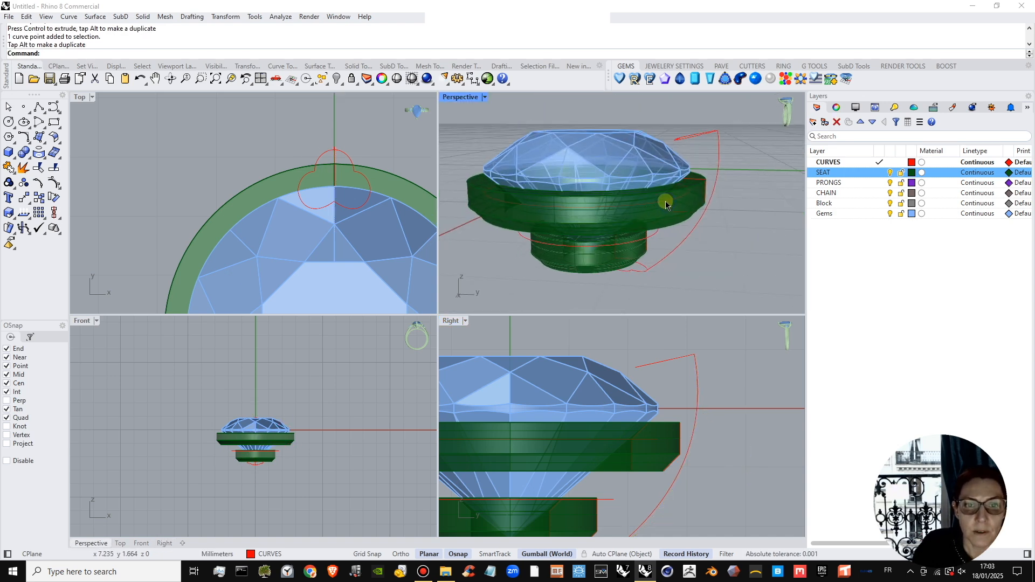
Sweep the two three-lobed profiles along the rail arc with Sweep 1 Rail, freeform style, aligning both seam points at the outer tips.
{"action": "left_click", "coordinate": [44, 143]}
{"action": "left_click", "coordinate": [72, 187]}
{"action": "left_click", "coordinate": [719, 148]}
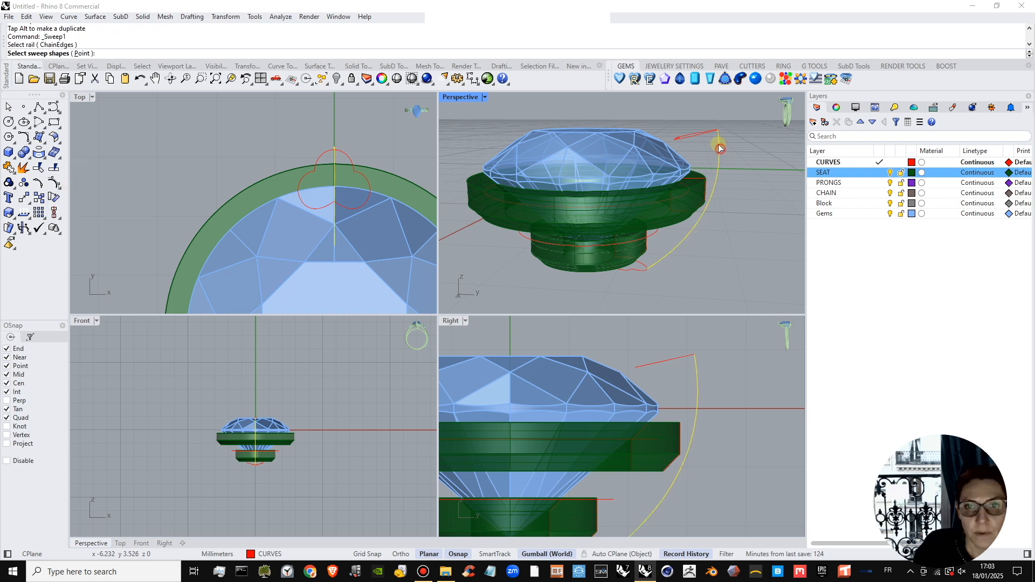
{"action": "left_click", "coordinate": [632, 266]}
{"action": "right_click_drag", "start_coordinate": [660, 221], "coordinate": [678, 230]}
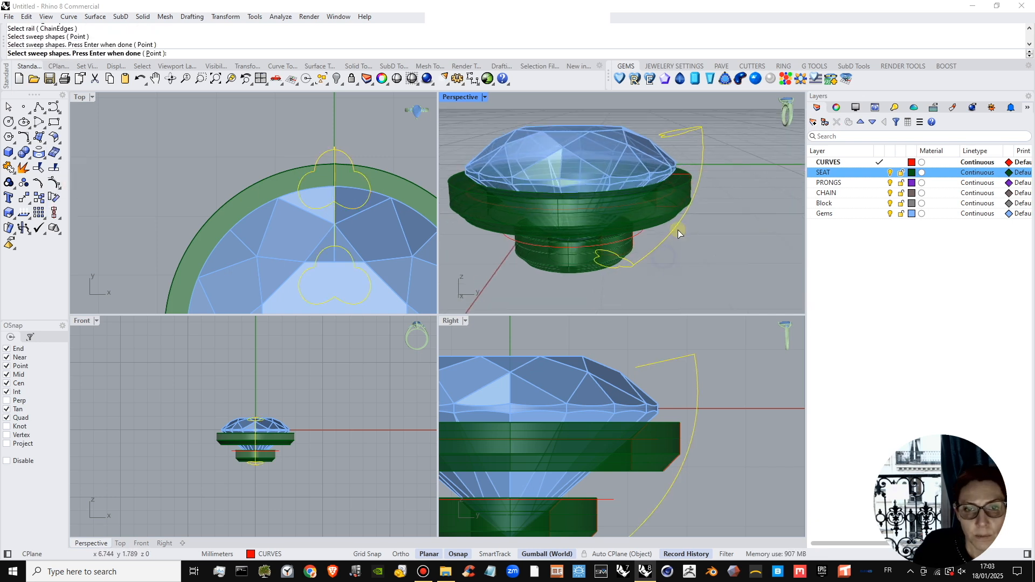
{"action": "right_click", "coordinate": [705, 215]}
{"action": "left_click_drag", "start_coordinate": [690, 129], "coordinate": [703, 128]}
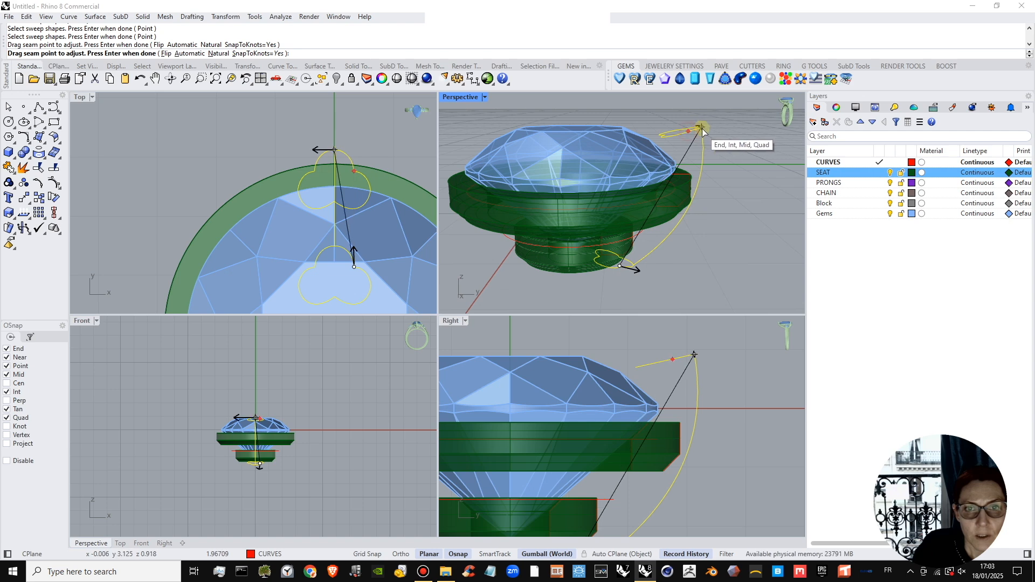
{"action": "left_click_drag", "start_coordinate": [618, 268], "coordinate": [628, 270]}
{"action": "right_click_drag", "start_coordinate": [758, 153], "coordinate": [755, 174]}
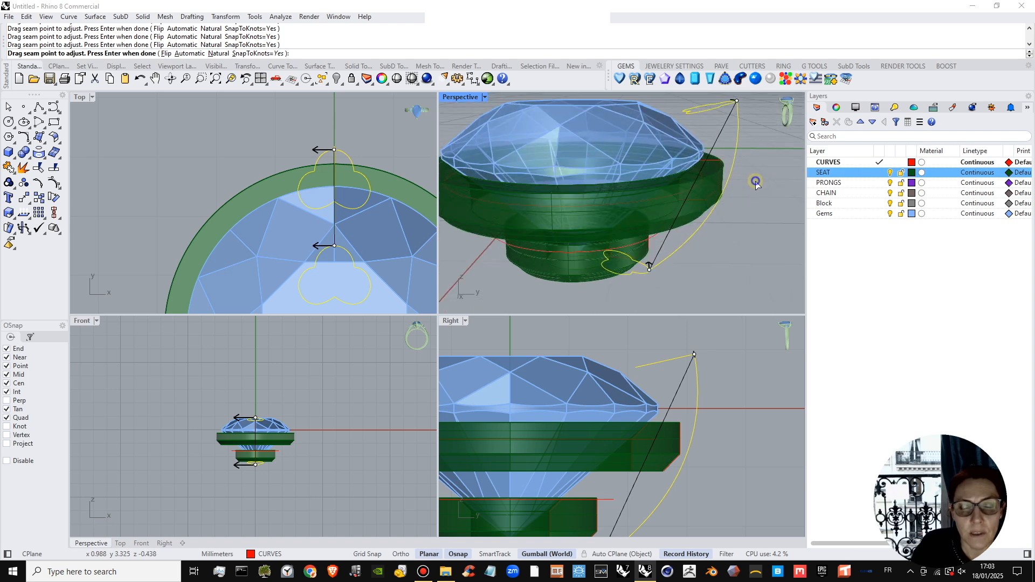
{"action": "key", "text": "Return"}
{"action": "mouse_move", "coordinate": [713, 235]}
{"action": "right_mouse_down"}
{"action": "mouse_move", "coordinate": [697, 250]}
{"action": "mouse_move", "coordinate": [640, 231]}
{"action": "mouse_move", "coordinate": [723, 222]}
{"action": "right_mouse_up"}
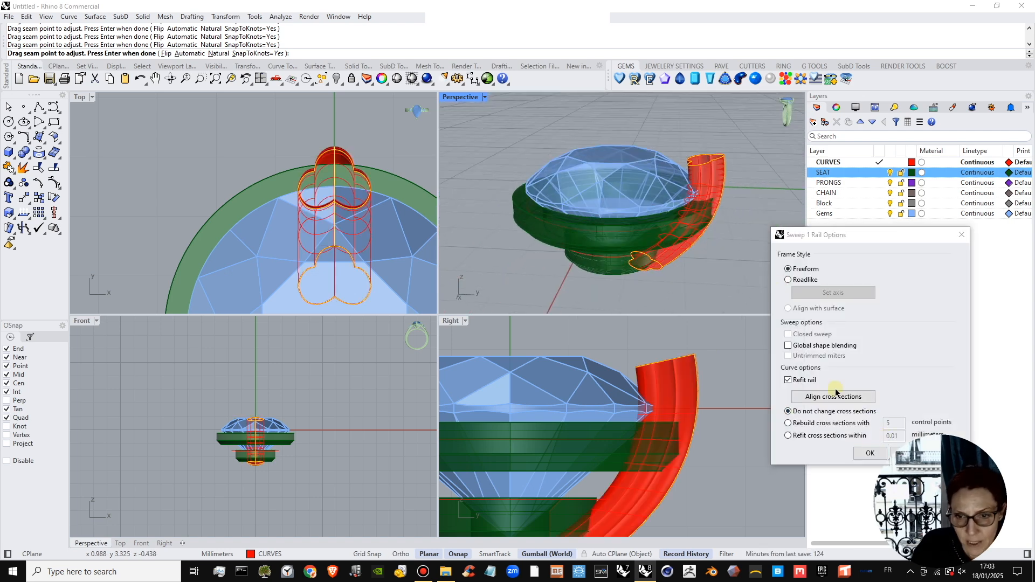
{"action": "left_click", "coordinate": [869, 453]}
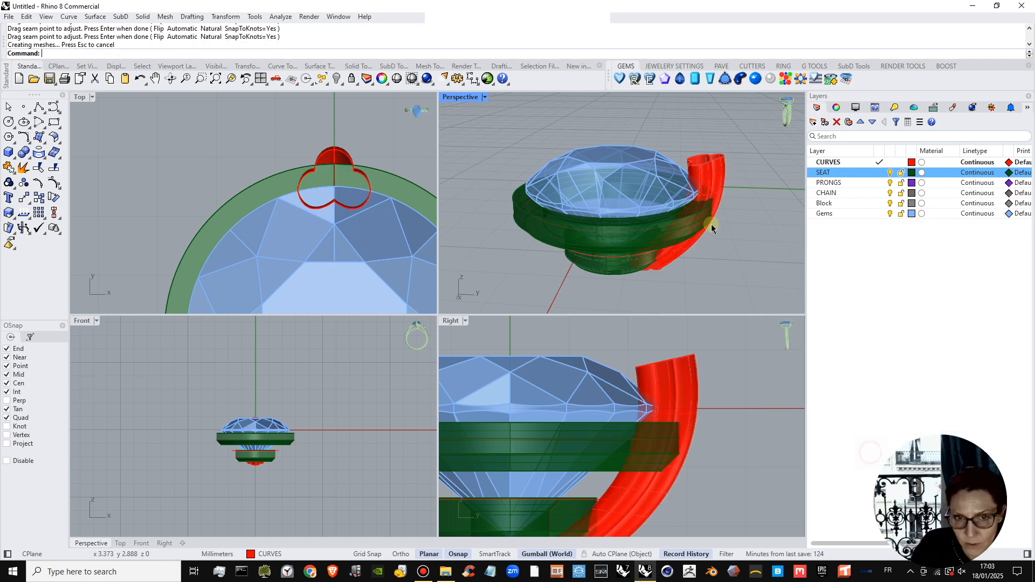
Move the swept prong surface to the PRONGS layer.
{"action": "right_click_drag", "start_coordinate": [740, 237], "coordinate": [774, 212]}
{"action": "left_click", "coordinate": [774, 212]}
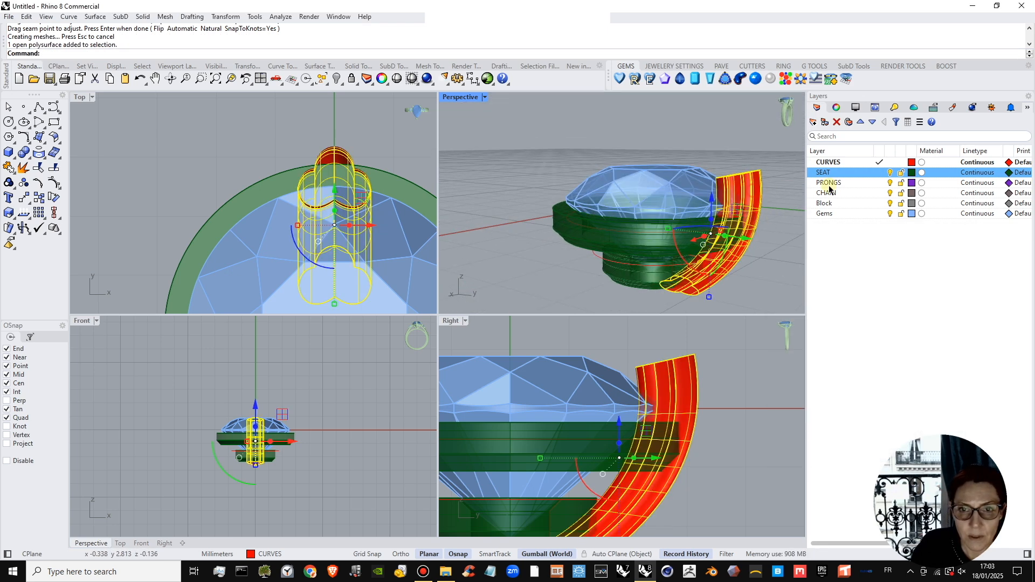
{"action": "left_click", "coordinate": [861, 184]}
{"action": "right_click", "coordinate": [864, 184]}
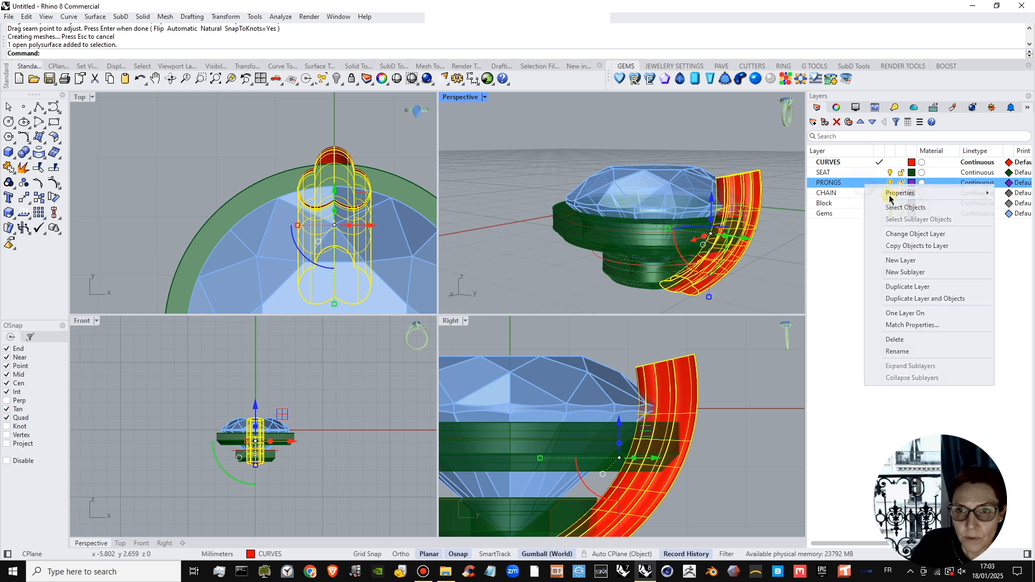
{"action": "left_click", "coordinate": [893, 236]}
{"action": "right_click_drag", "start_coordinate": [771, 242], "coordinate": [664, 182]}
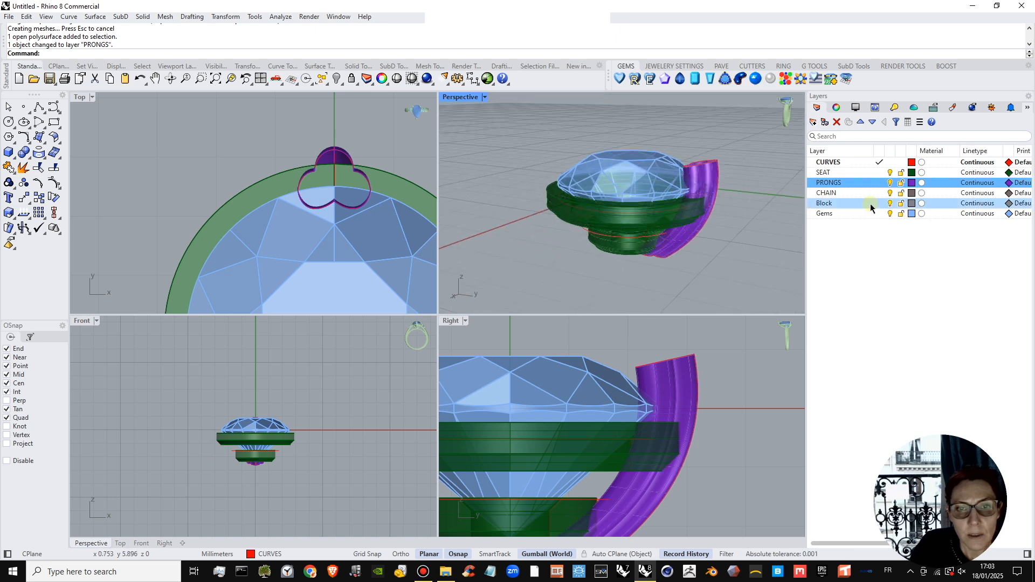
Polar array the prong around the origin in the Top view with 6 items over 360 degrees.
{"action": "right_click_drag", "start_coordinate": [715, 225], "coordinate": [700, 184]}
{"action": "left_click", "coordinate": [698, 183]}
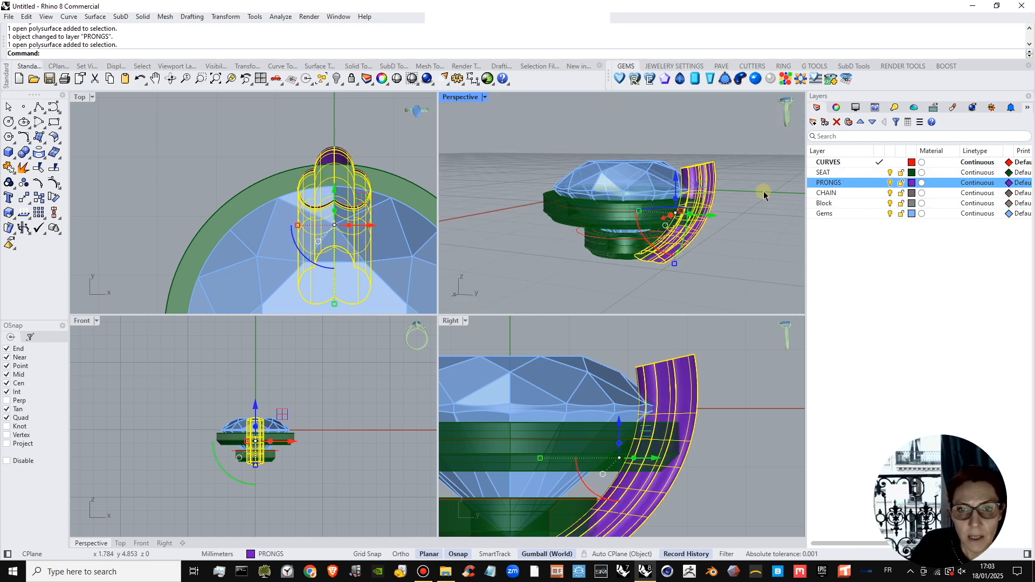
{"action": "scroll", "coordinate": [266, 171], "scroll_direction": "down", "scroll_amount": 4}
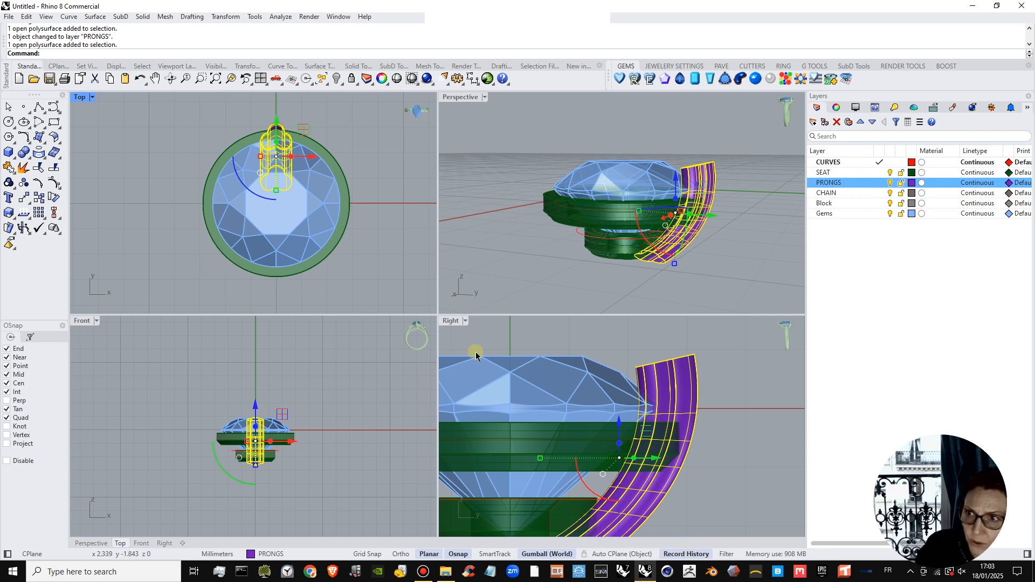
{"action": "right_click_drag", "start_coordinate": [108, 155], "coordinate": [94, 156]}
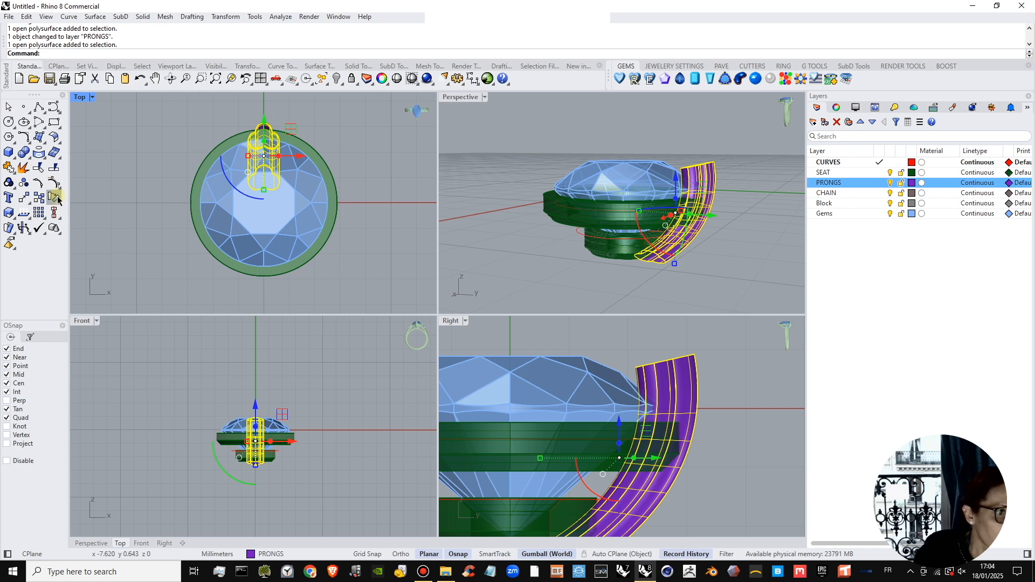
{"action": "left_click", "coordinate": [28, 204]}
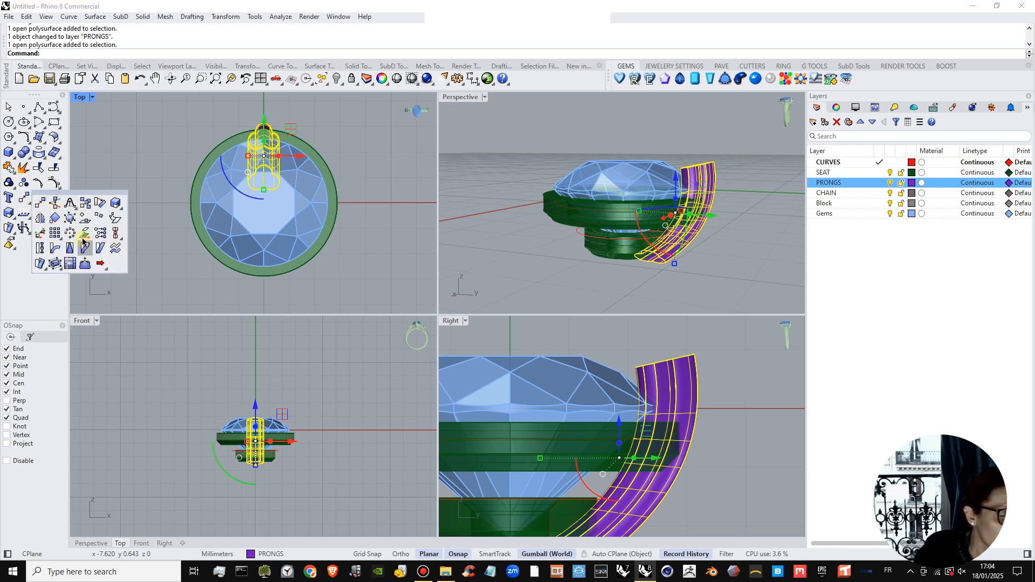
{"action": "left_click", "coordinate": [60, 241]}
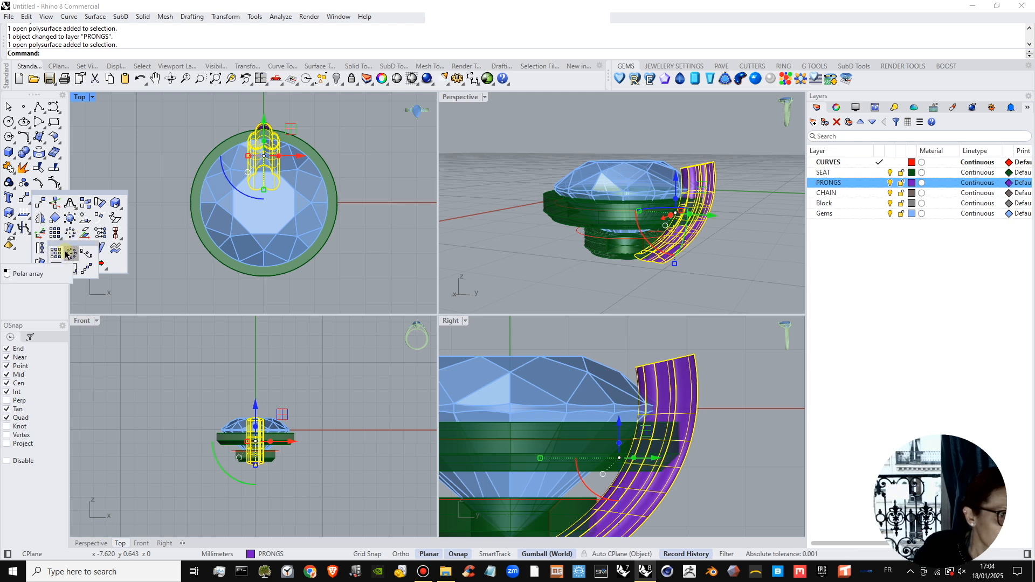
{"action": "left_click", "coordinate": [71, 256]}
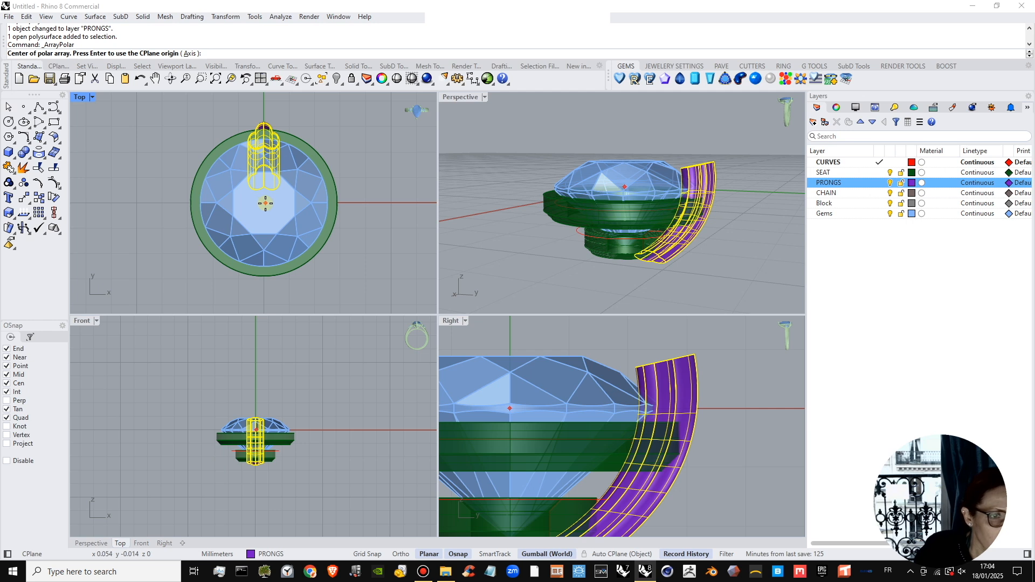
{"action": "type", "text": "0"}
{"action": "key", "text": "Return"}
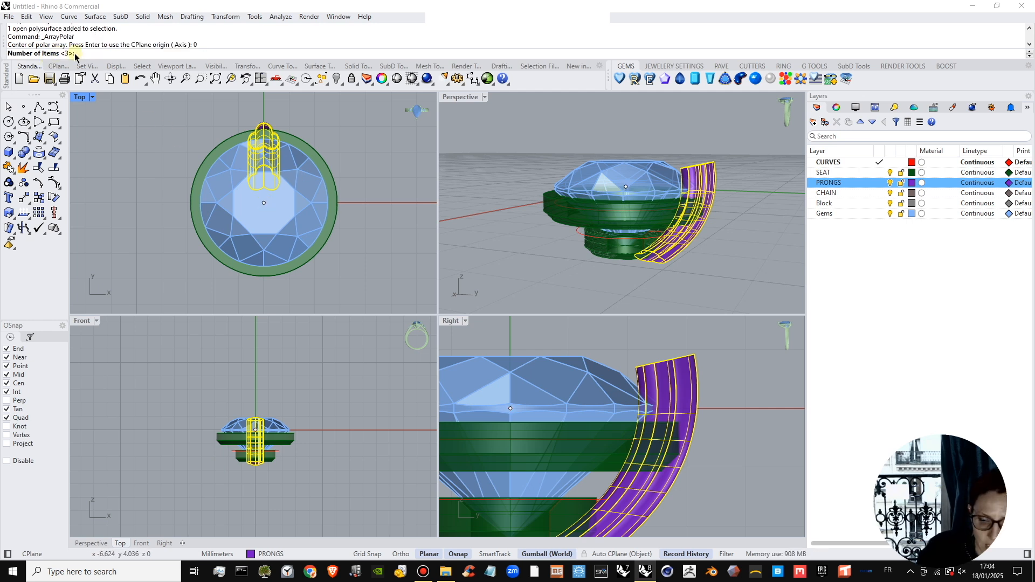
{"action": "type", "text": "6"}
{"action": "key", "text": "Return"}
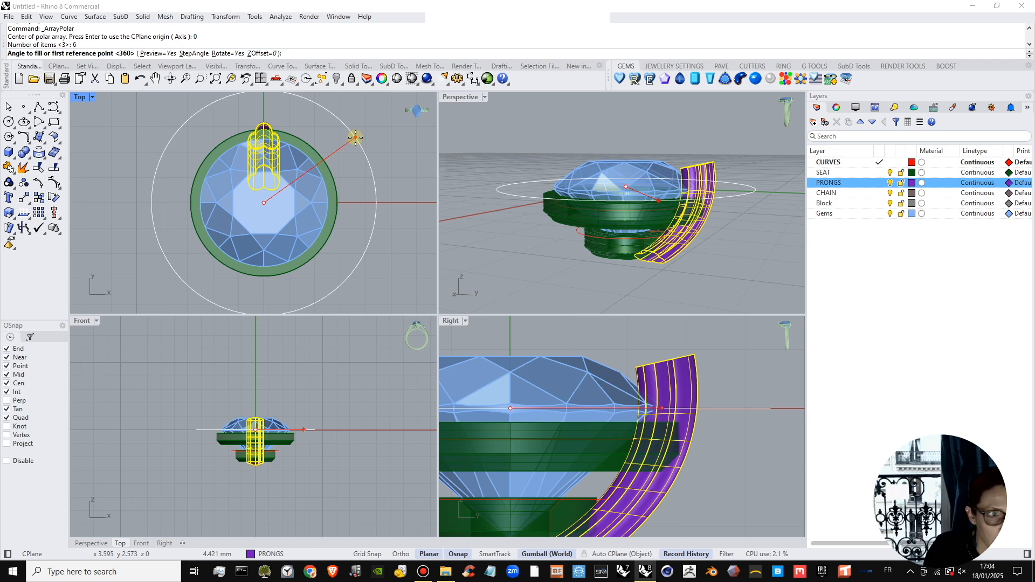
{"action": "key", "text": "Return"}
{"action": "key", "text": "Return"}
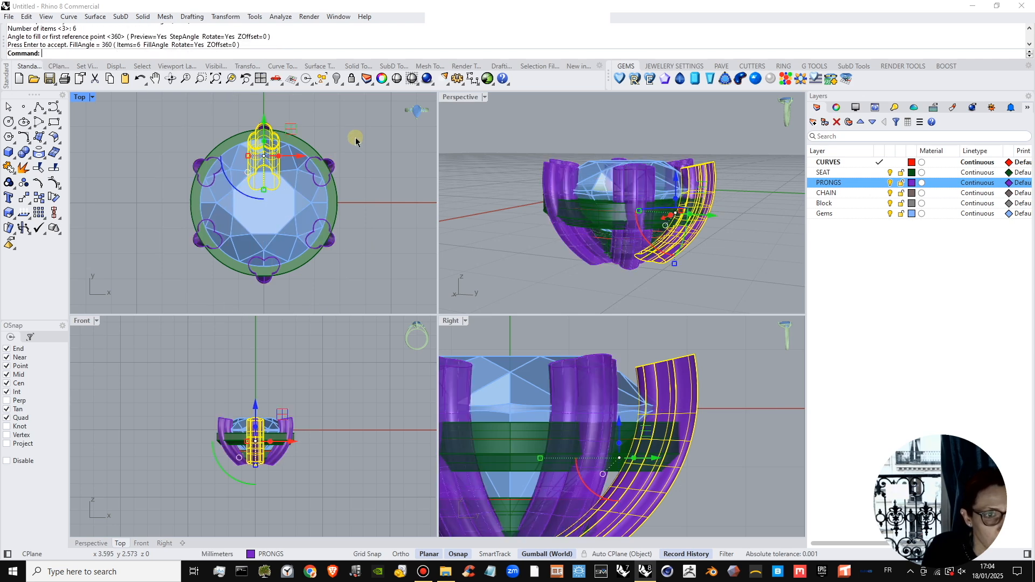
Set the Perspective view to Shaded display and inspect the arrayed prongs around the stone.
{"action": "scroll", "coordinate": [355, 137], "scroll_direction": "up", "scroll_amount": 5}
{"action": "scroll", "coordinate": [313, 178], "scroll_direction": "down", "scroll_amount": 5}
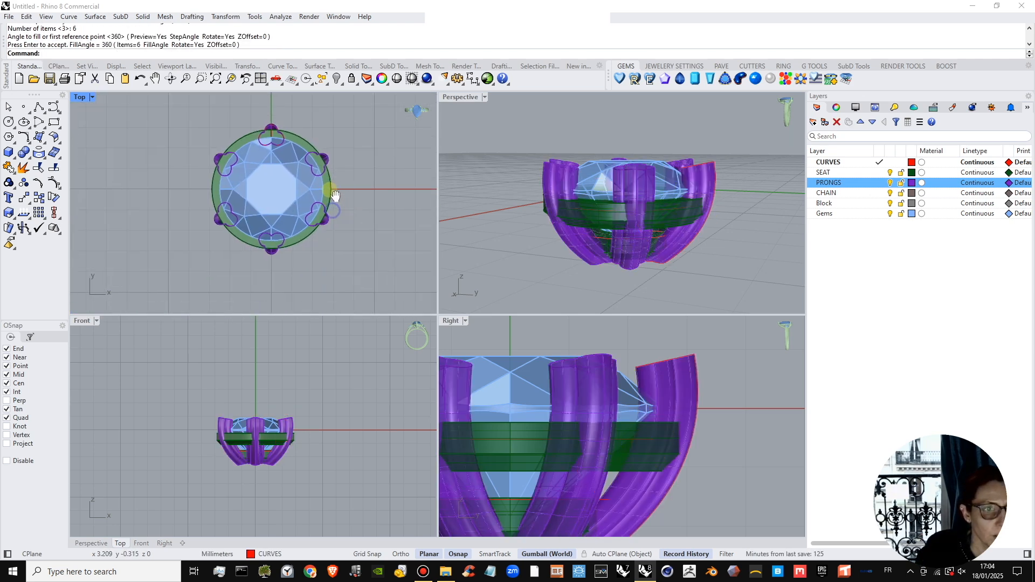
{"action": "right_click_drag", "start_coordinate": [626, 212], "coordinate": [517, 148]}
{"action": "left_click", "coordinate": [484, 97]}
{"action": "left_click", "coordinate": [485, 146]}
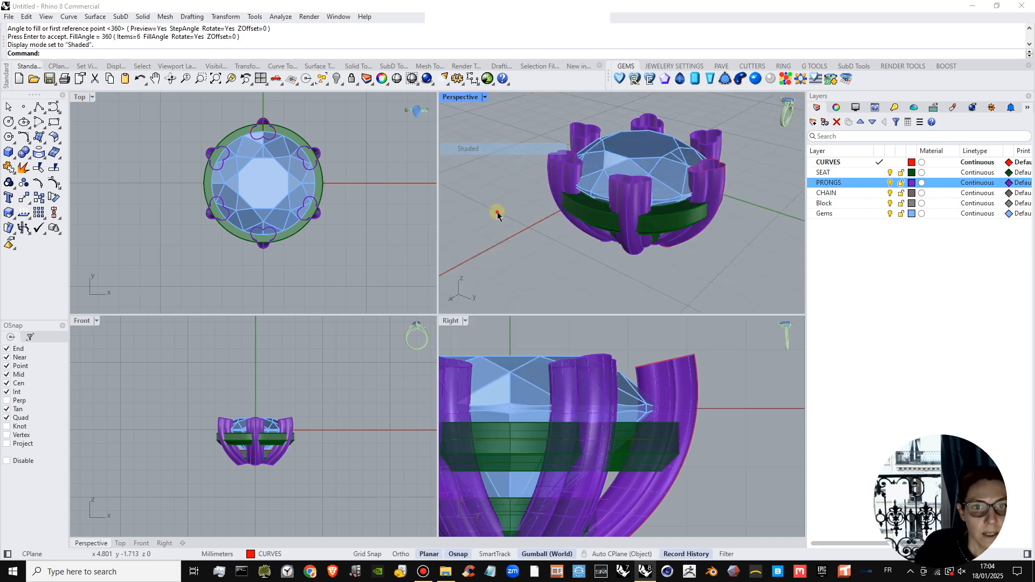
{"action": "right_click_drag", "start_coordinate": [627, 211], "coordinate": [707, 151]}
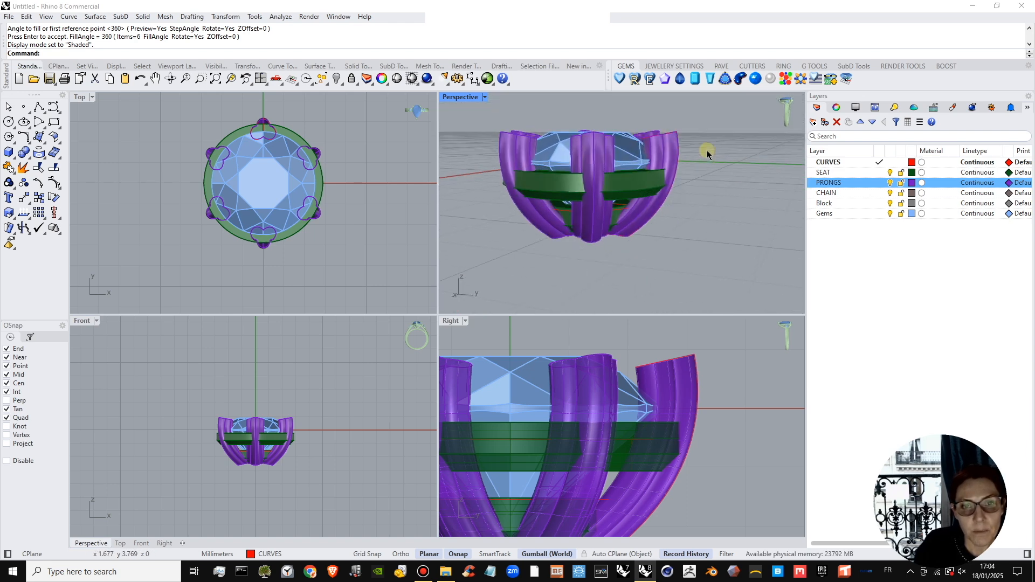
Shift the rail arc and both three-lobed profiles slightly outward from the stone along Y so that history updates the prongs.
{"action": "left_click", "coordinate": [679, 162]}
{"action": "left_click", "coordinate": [715, 190]}
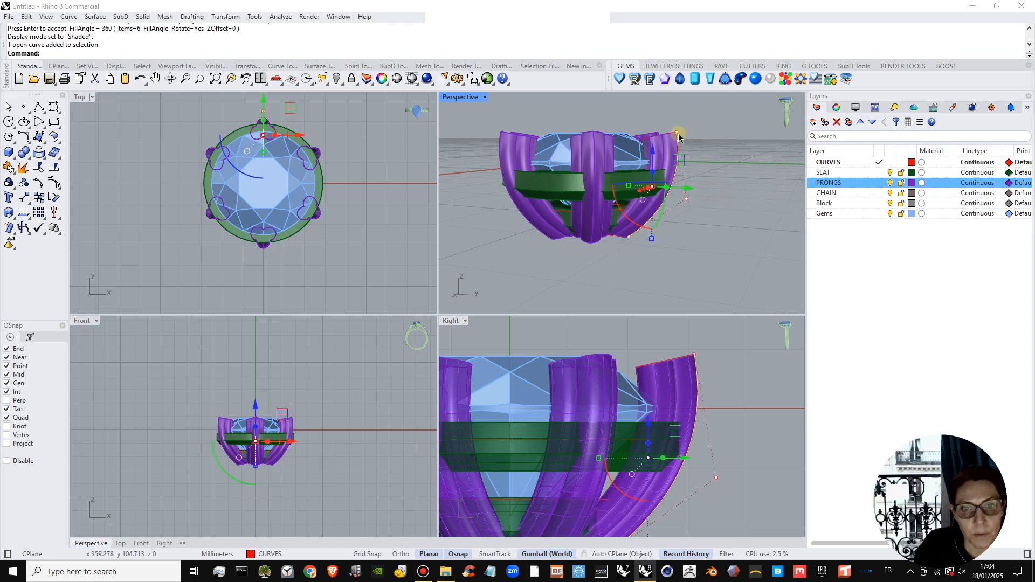
{"action": "left_click", "coordinate": [667, 135], "text": "shift"}
{"action": "left_click", "coordinate": [704, 164]}
{"action": "scroll", "coordinate": [624, 235], "scroll_direction": "up", "scroll_amount": 4}
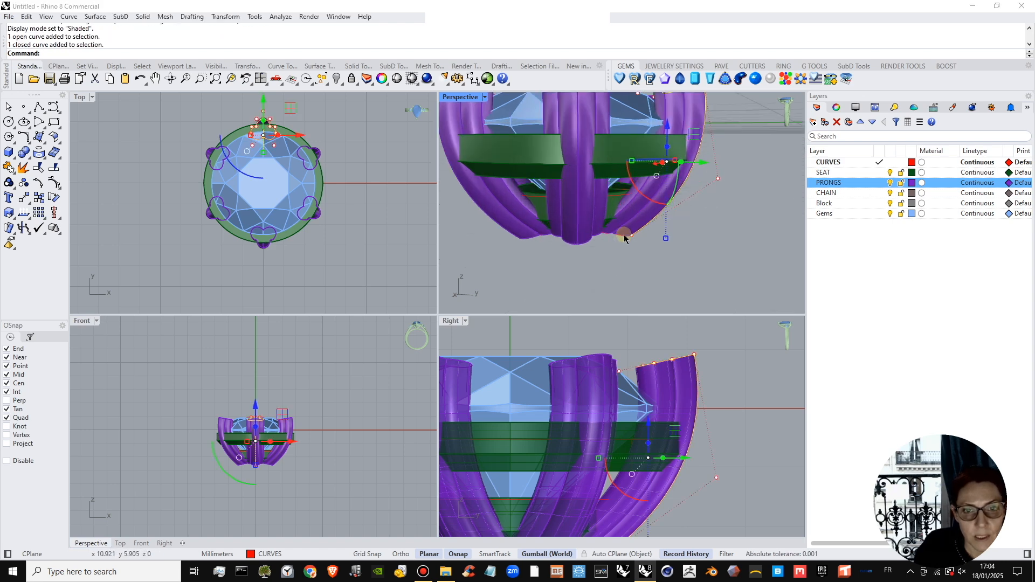
{"action": "left_click", "coordinate": [622, 238], "text": "shift"}
{"action": "left_click", "coordinate": [660, 266]}
{"action": "scroll", "coordinate": [644, 229], "scroll_direction": "down", "scroll_amount": 4}
{"action": "right_click_drag", "start_coordinate": [647, 200], "coordinate": [665, 221]}
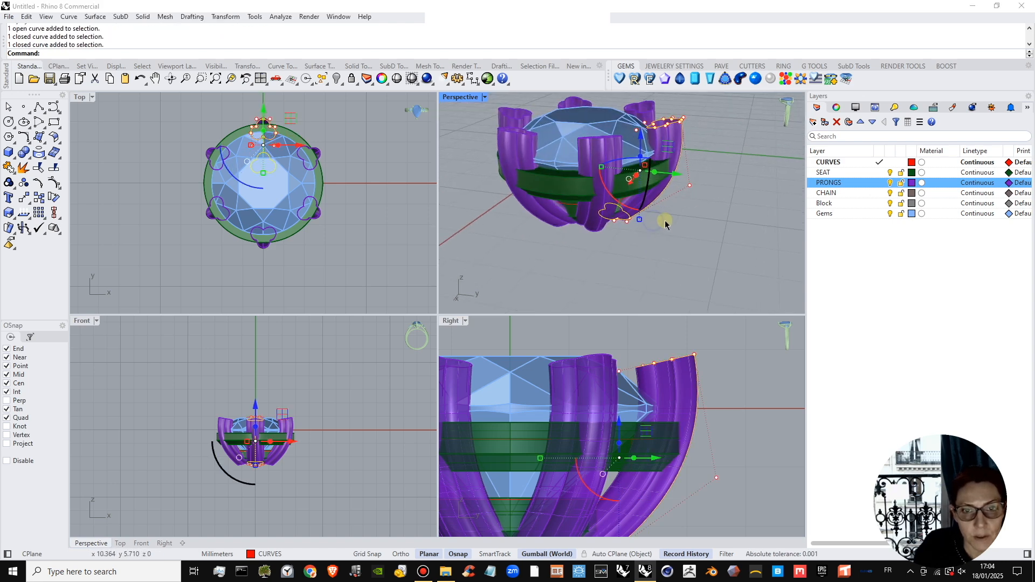
{"action": "left_click_drag", "start_coordinate": [677, 182], "coordinate": [686, 179]}
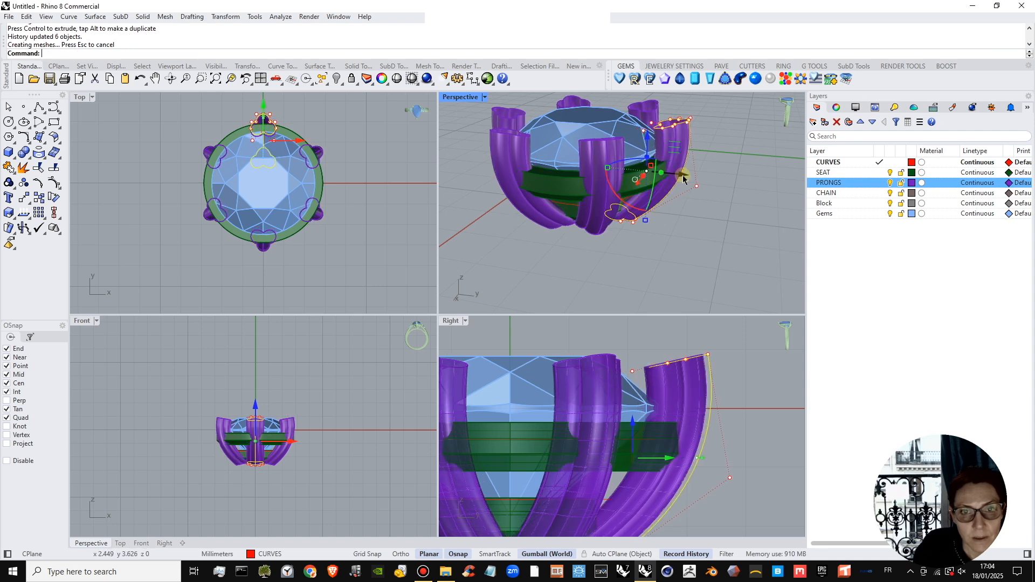
{"action": "left_click", "coordinate": [682, 208]}
Raise the diamond block slightly above the upper seat ring.
{"action": "right_click_drag", "start_coordinate": [653, 168], "coordinate": [709, 208]}
{"action": "right_click_drag", "start_coordinate": [639, 151], "coordinate": [656, 181], "text": "shift"}
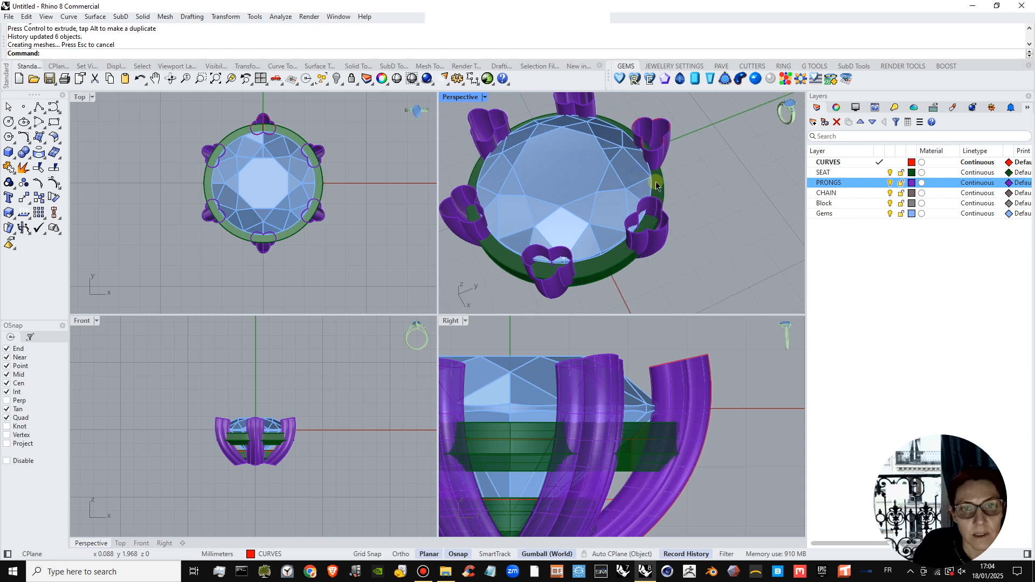
{"action": "scroll", "coordinate": [645, 157], "scroll_direction": "up", "scroll_amount": 4}
{"action": "scroll", "coordinate": [644, 156], "scroll_direction": "up", "scroll_amount": 2}
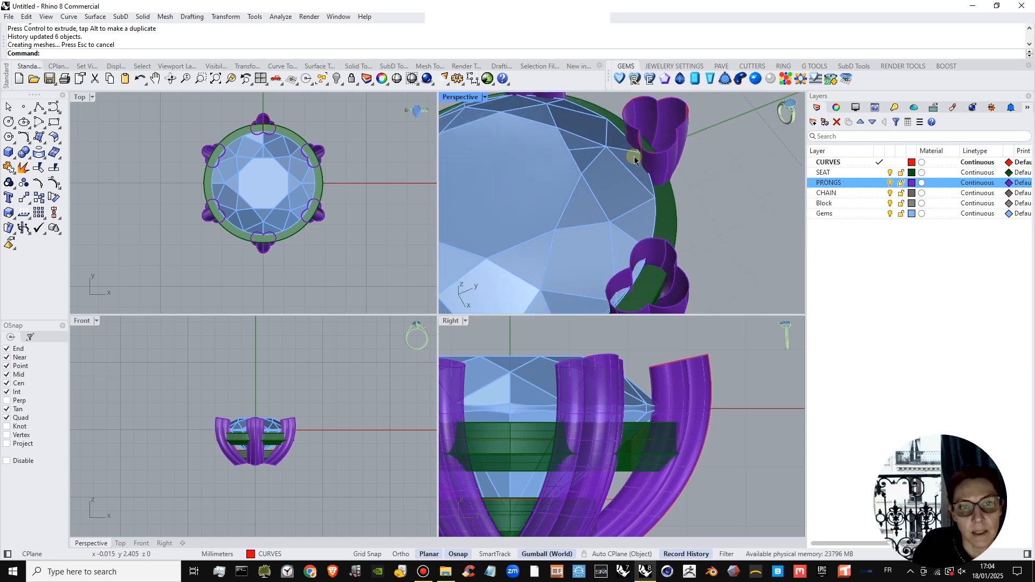
{"action": "scroll", "coordinate": [640, 153], "scroll_direction": "down", "scroll_amount": 5}
{"action": "left_click", "coordinate": [593, 186]}
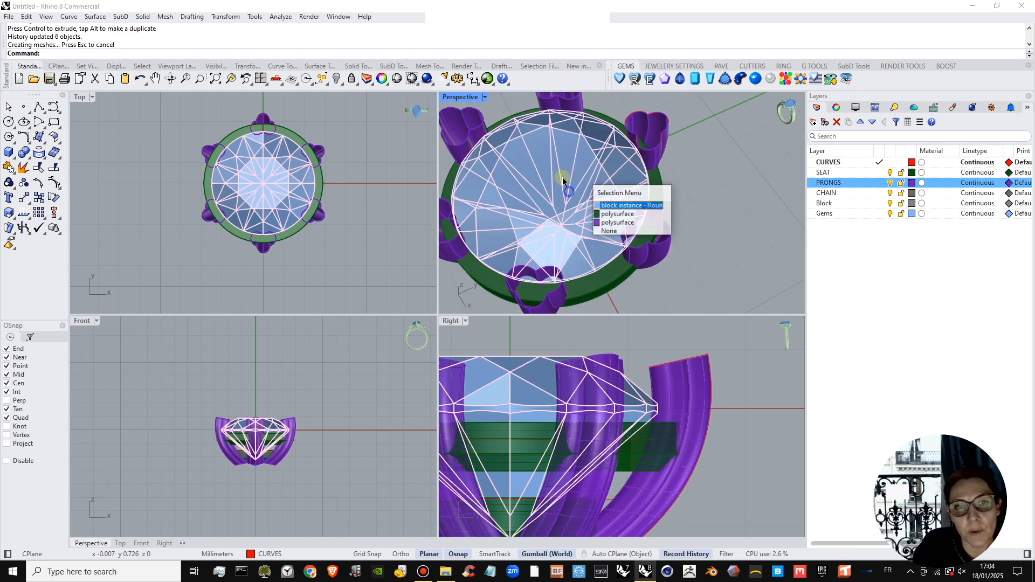
{"action": "left_click", "coordinate": [590, 203]}
{"action": "left_click_drag", "start_coordinate": [550, 184], "coordinate": [548, 176]}
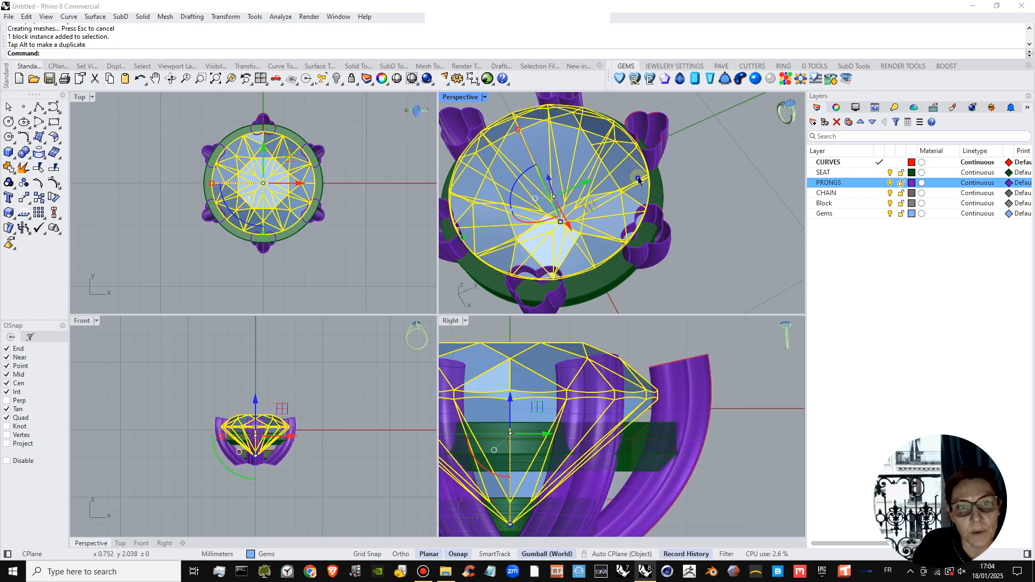
{"action": "left_click", "coordinate": [688, 170]}
Examine how the prongs sit against the diamond's girdle from the side and from above.
{"action": "right_click_drag", "start_coordinate": [666, 164], "coordinate": [607, 133]}
{"action": "scroll", "coordinate": [672, 167], "scroll_direction": "up", "scroll_amount": 3}
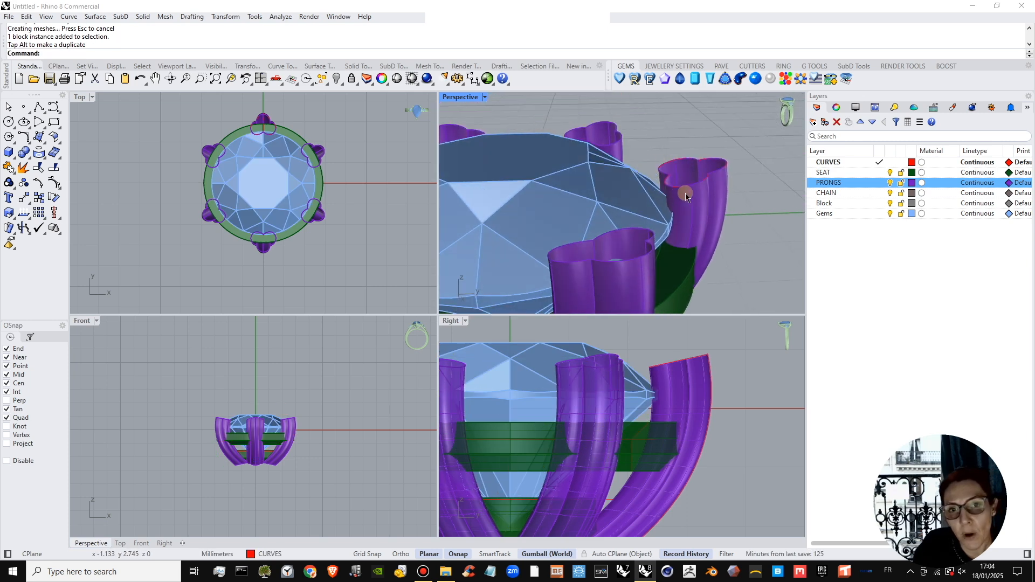
{"action": "right_click_drag", "start_coordinate": [633, 175], "coordinate": [659, 208]}
{"action": "scroll", "coordinate": [658, 206], "scroll_direction": "down", "scroll_amount": 4}
{"action": "scroll", "coordinate": [263, 125], "scroll_direction": "up", "scroll_amount": 6}
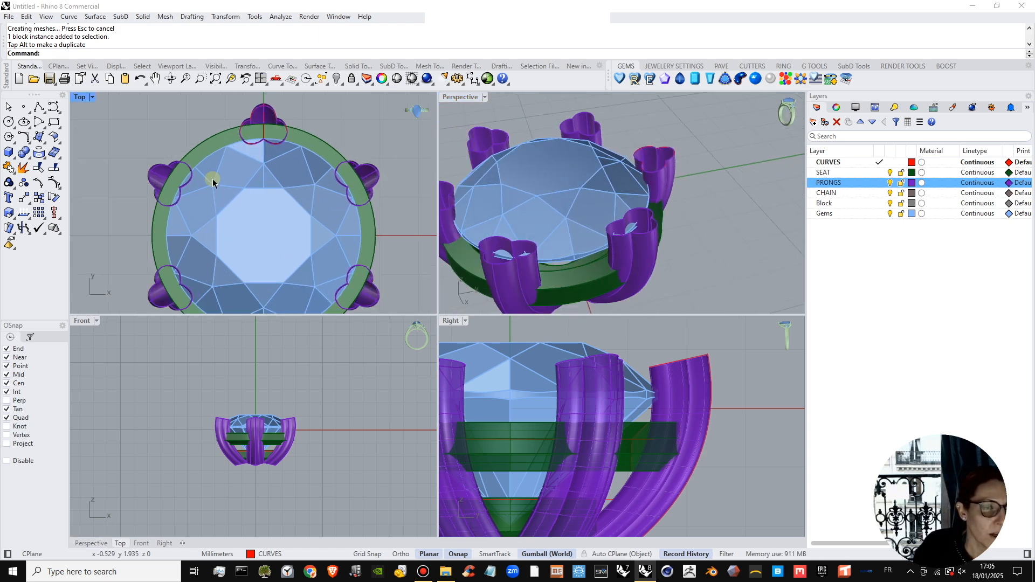
{"action": "scroll", "coordinate": [340, 208], "scroll_direction": "down", "scroll_amount": 3}
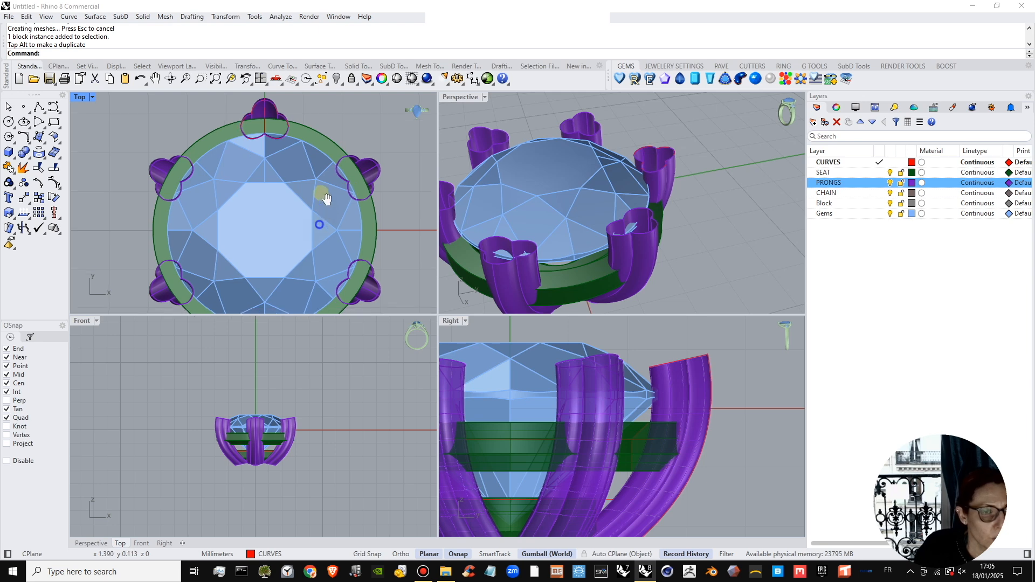
{"action": "scroll", "coordinate": [329, 243], "scroll_direction": "down", "scroll_amount": 2}
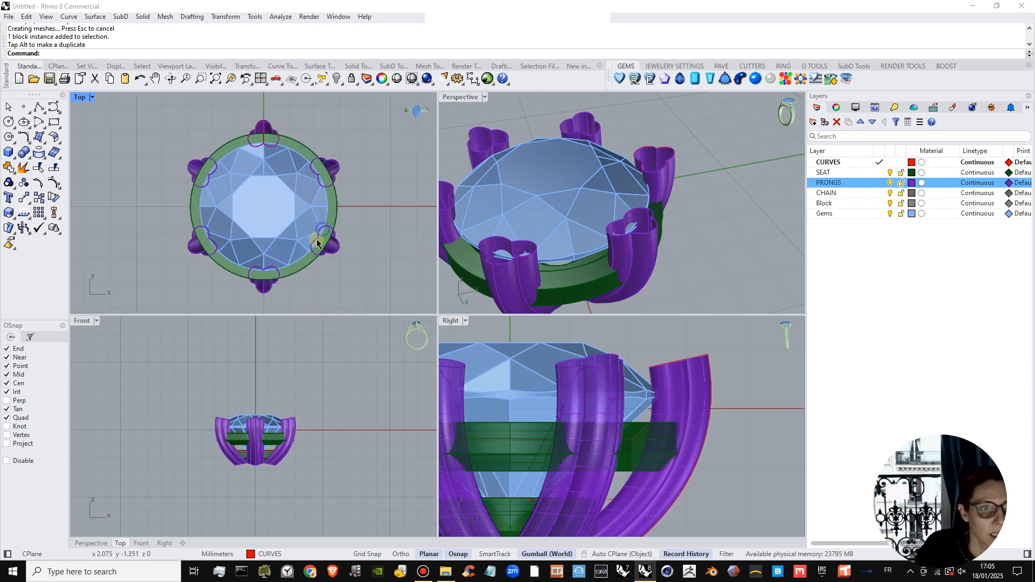
Rescale the lower three-lobed profile slightly in place so that history updates the six prongs.
{"action": "scroll", "coordinate": [593, 231], "scroll_direction": "down", "scroll_amount": 4}
{"action": "right_click_drag", "start_coordinate": [634, 237], "coordinate": [653, 213]}
{"action": "right_click_drag", "start_coordinate": [669, 216], "coordinate": [693, 217]}
{"action": "left_click", "coordinate": [693, 217]}
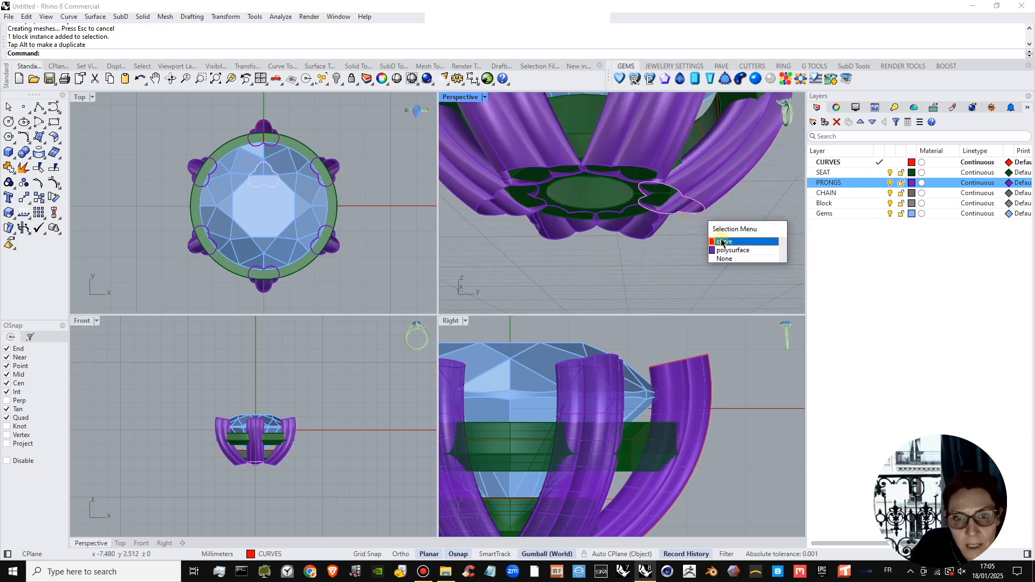
{"action": "left_click", "coordinate": [692, 240]}
{"action": "scroll", "coordinate": [693, 213], "scroll_direction": "up", "scroll_amount": 3}
{"action": "left_click_drag", "start_coordinate": [693, 211], "coordinate": [668, 183]}
{"action": "right_click_drag", "start_coordinate": [669, 178], "coordinate": [665, 249]}
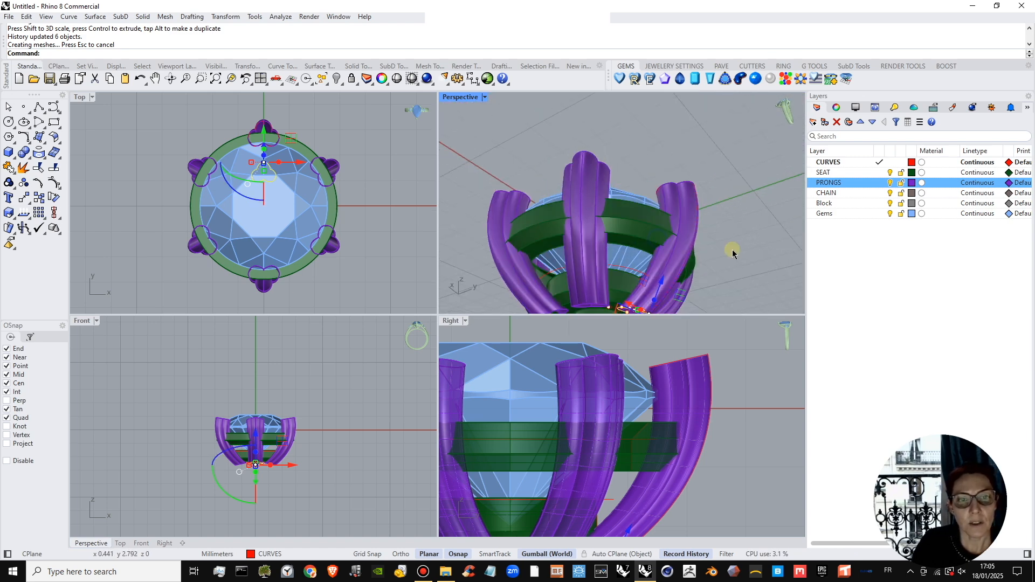
{"action": "left_click", "coordinate": [732, 250]}
Fine-tune the width of the lower three-lobed profile by scaling it slightly along X.
{"action": "right_click_drag", "start_coordinate": [693, 191], "coordinate": [664, 243]}
{"action": "scroll", "coordinate": [665, 245], "scroll_direction": "up", "scroll_amount": 3}
{"action": "left_click", "coordinate": [663, 259]}
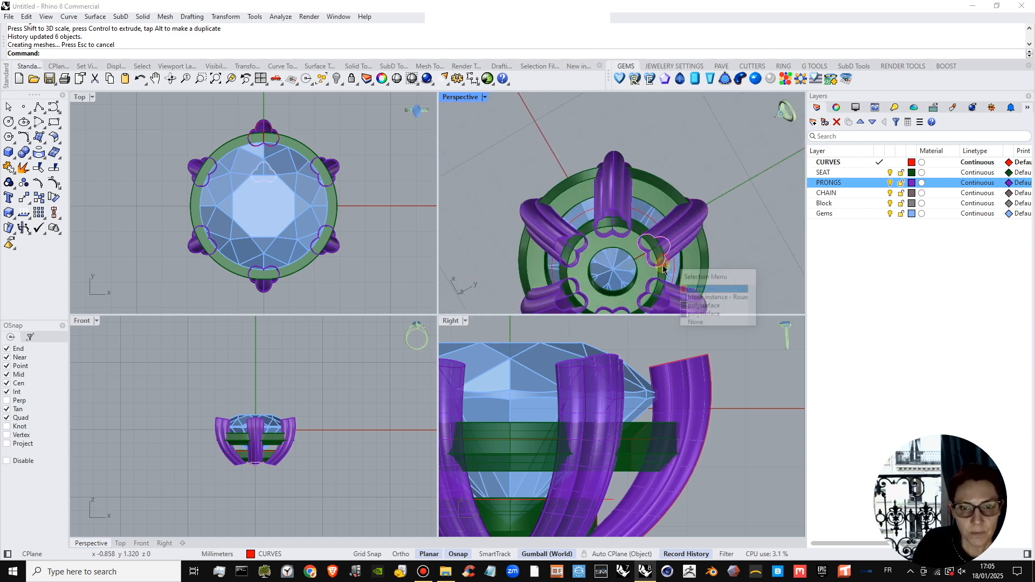
{"action": "left_click", "coordinate": [701, 288]}
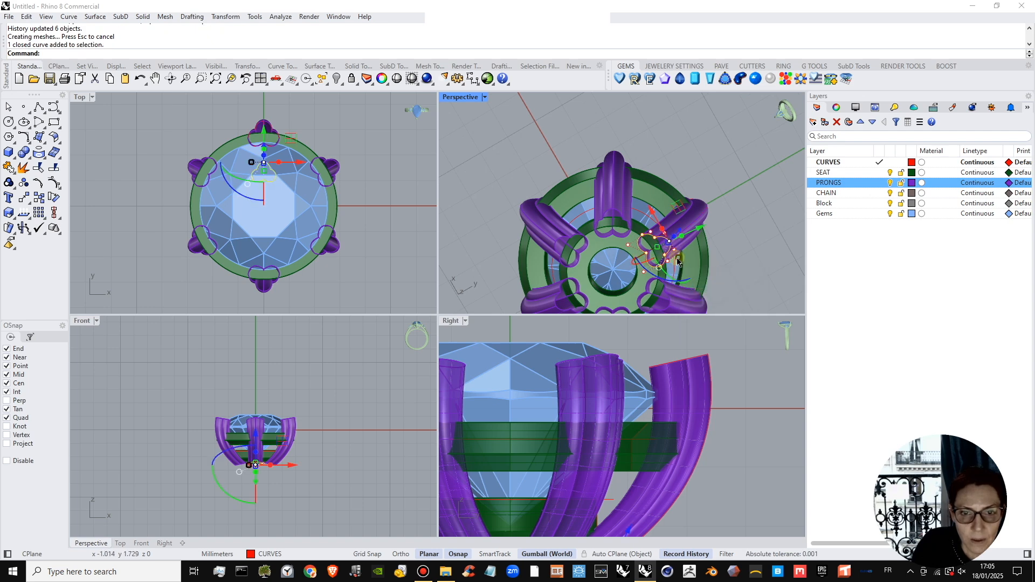
{"action": "left_click_drag", "start_coordinate": [678, 258], "coordinate": [677, 255]}
{"action": "left_click", "coordinate": [718, 261]}
Make PRONGS the current layer with CURVES hidden, and maximize the Perspective view on one prong's open top.
{"action": "scroll", "coordinate": [646, 171], "scroll_direction": "down", "scroll_amount": 5}
{"action": "right_click_drag", "start_coordinate": [671, 306], "coordinate": [649, 257]}
{"action": "scroll", "coordinate": [653, 181], "scroll_direction": "up", "scroll_amount": 8}
{"action": "right_click_drag", "start_coordinate": [653, 181], "coordinate": [726, 212], "text": "shift"}
{"action": "scroll", "coordinate": [728, 178], "scroll_direction": "up", "scroll_amount": 5}
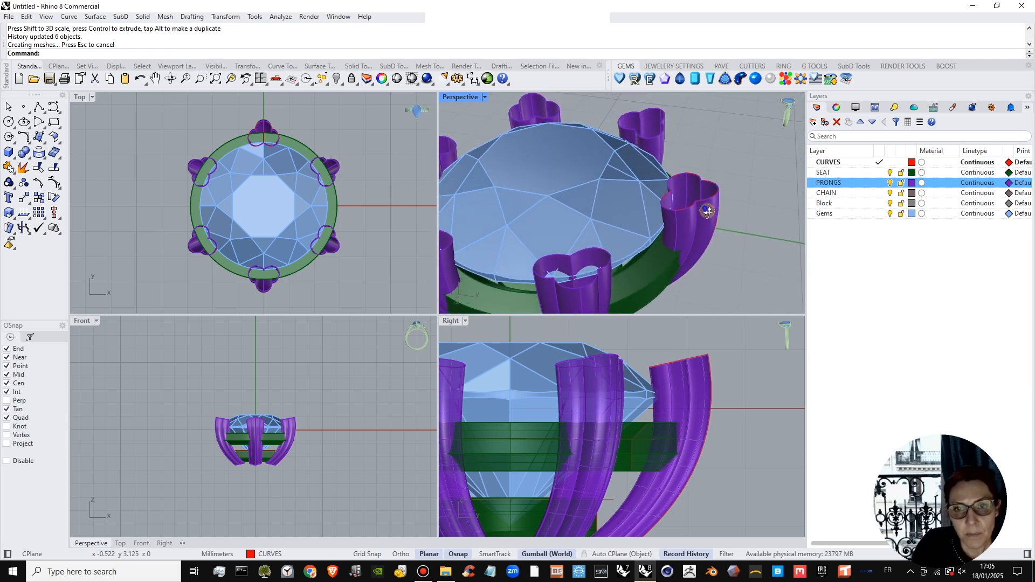
{"action": "right_click_drag", "start_coordinate": [684, 195], "coordinate": [691, 208]}
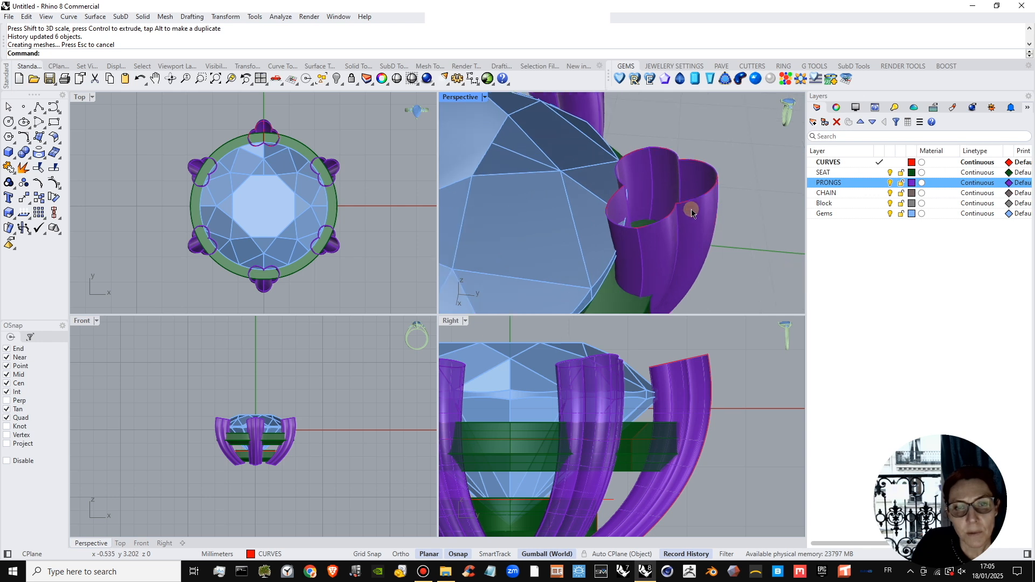
{"action": "left_click", "coordinate": [881, 183]}
{"action": "right_click_drag", "start_coordinate": [746, 203], "coordinate": [531, 107]}
{"action": "double_click", "coordinate": [464, 98]}
{"action": "right_click_drag", "start_coordinate": [552, 325], "coordinate": [601, 352]}
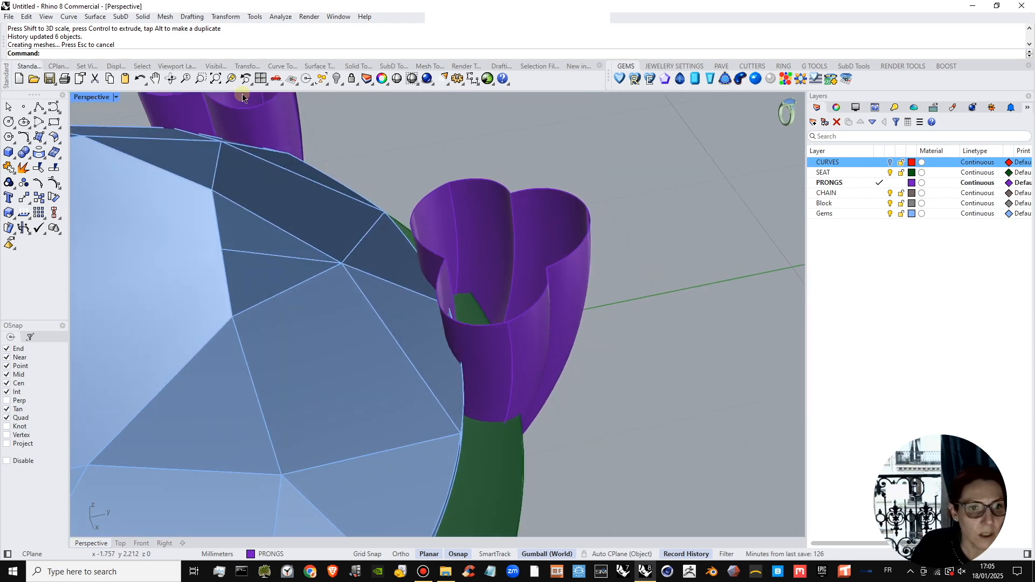
{"action": "left_click", "coordinate": [280, 17]}
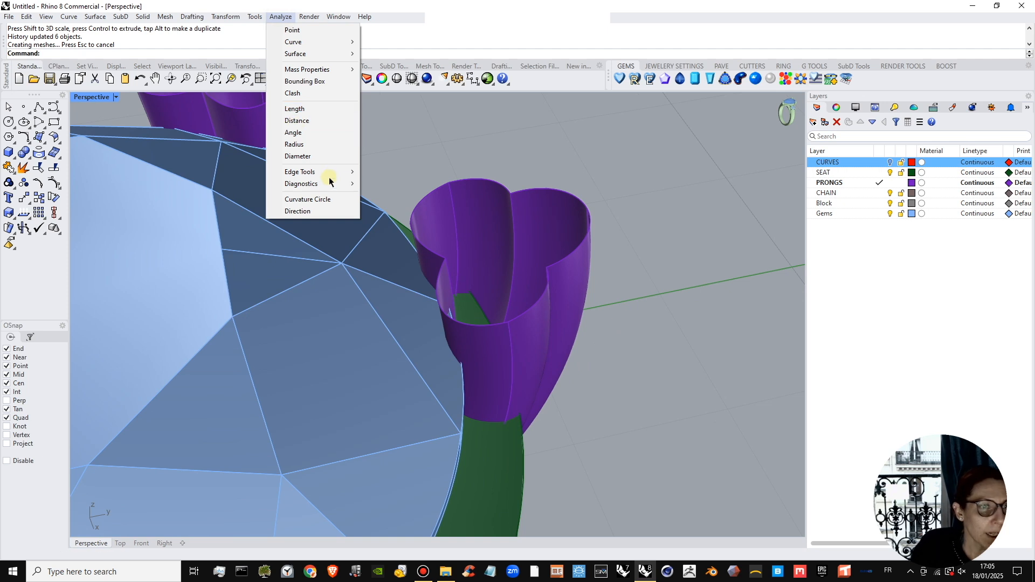
{"action": "mouse_move", "coordinate": [330, 178]}
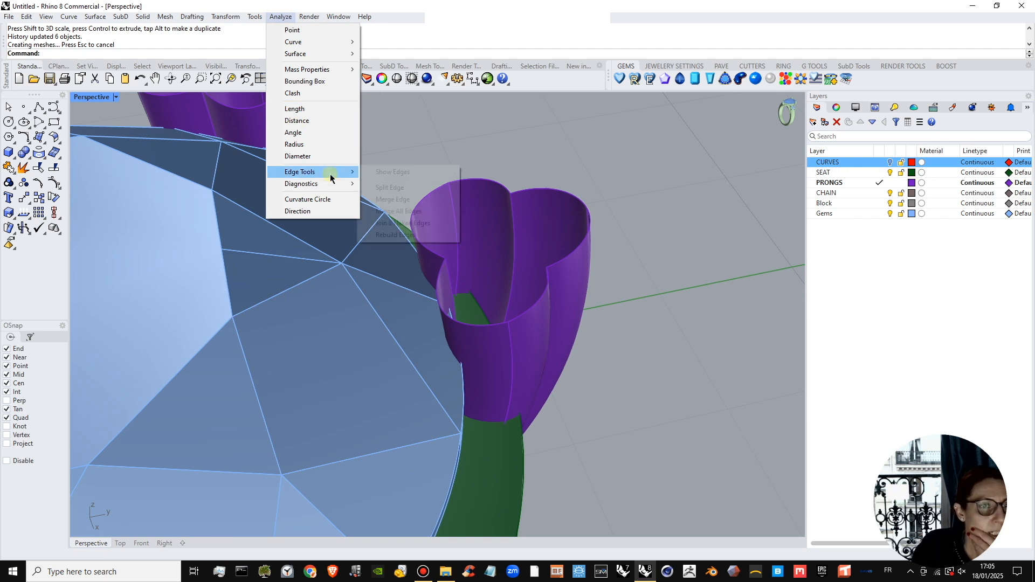
{"action": "left_click", "coordinate": [392, 173]}
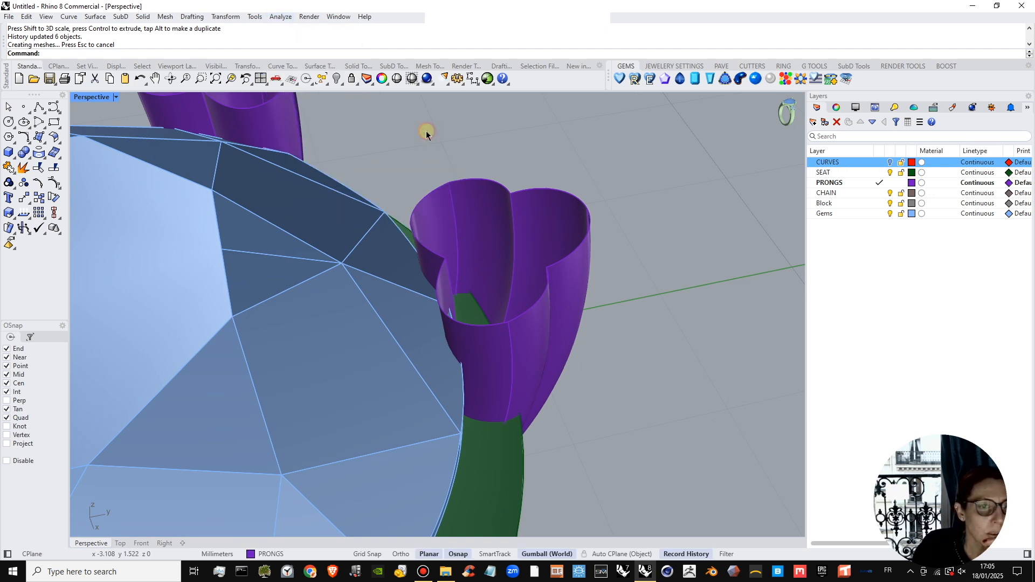
Try to duplicate the rim edges around the prong's open top with DupEdge.
{"action": "left_click", "coordinate": [44, 158]}
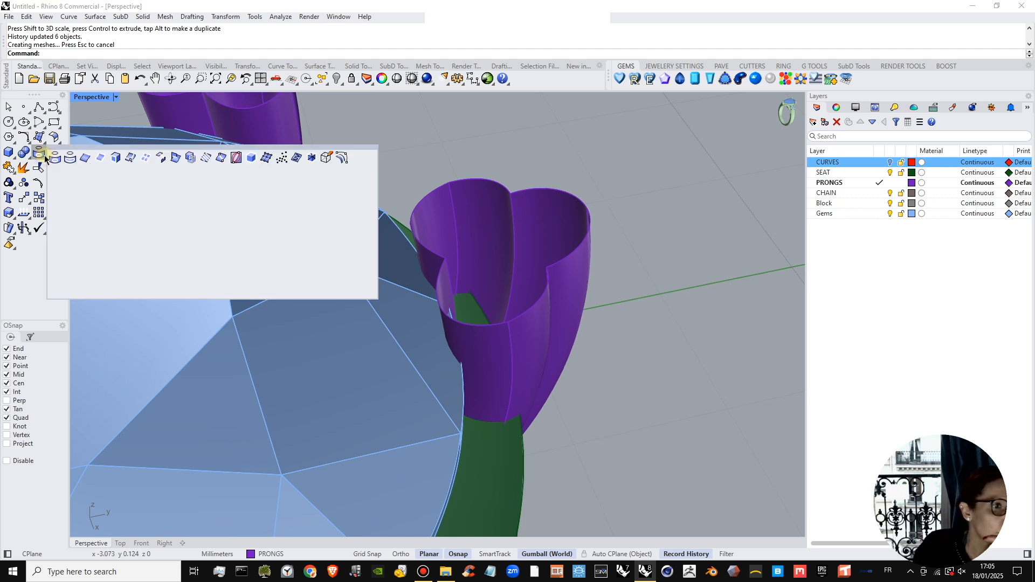
{"action": "left_click", "coordinate": [83, 157]}
{"action": "left_click", "coordinate": [484, 181]}
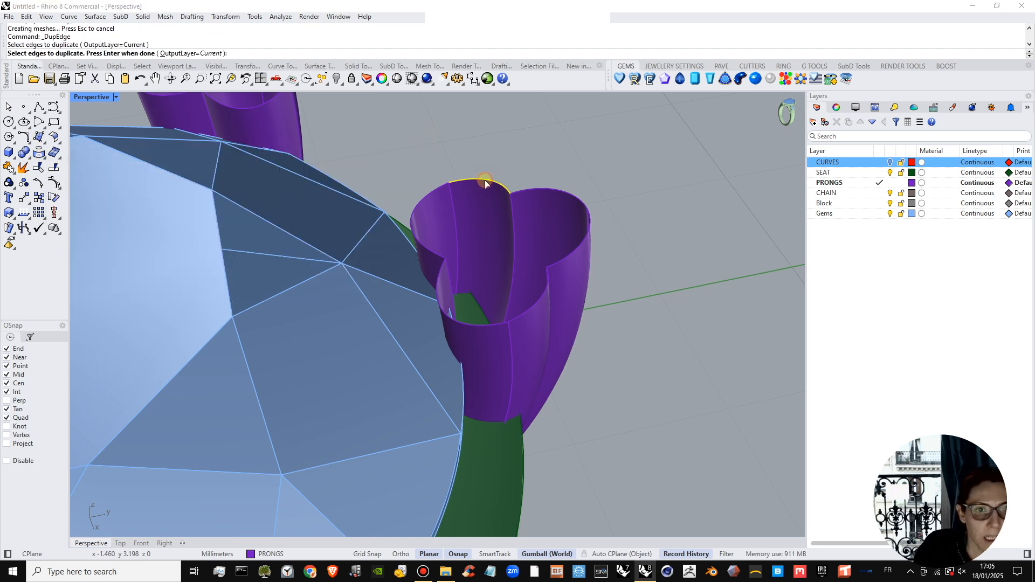
{"action": "left_click", "coordinate": [536, 189]}
{"action": "left_click", "coordinate": [586, 230]}
{"action": "left_click", "coordinate": [585, 262]}
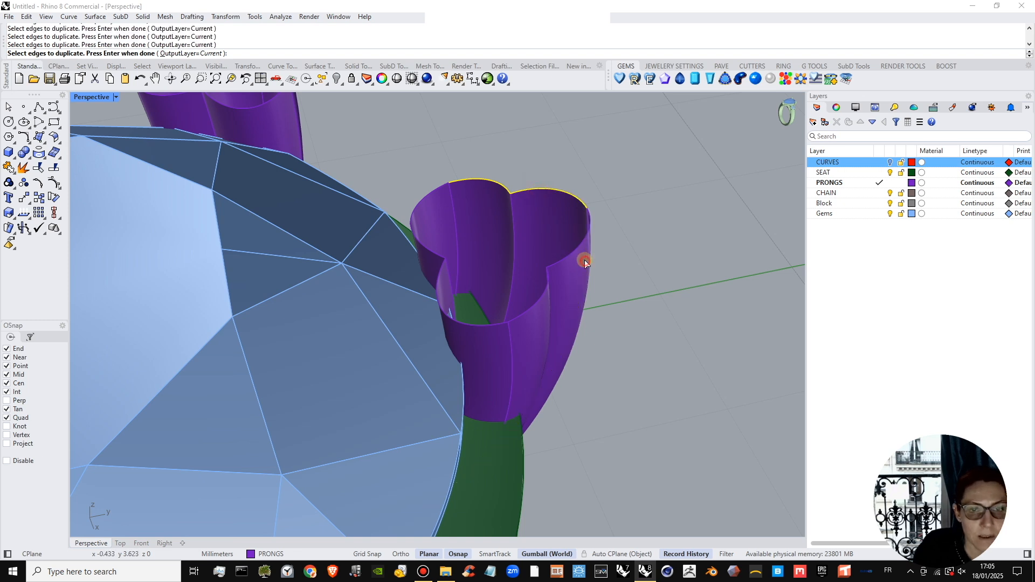
{"action": "left_click", "coordinate": [534, 302]}
{"action": "left_click", "coordinate": [486, 325]}
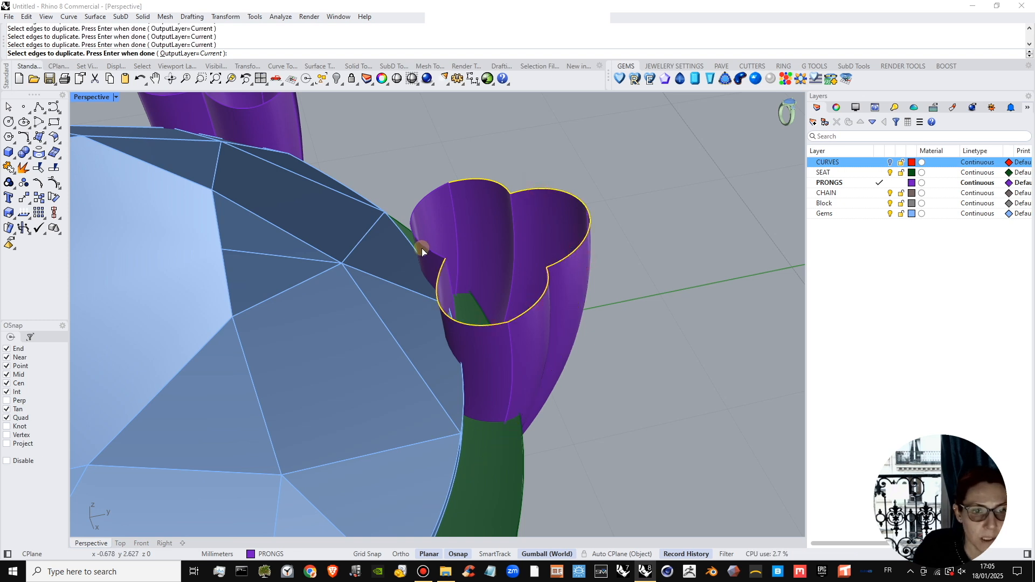
{"action": "left_click", "coordinate": [423, 247]}
{"action": "key", "text": "Escape"}
{"action": "right_click", "coordinate": [478, 183]}
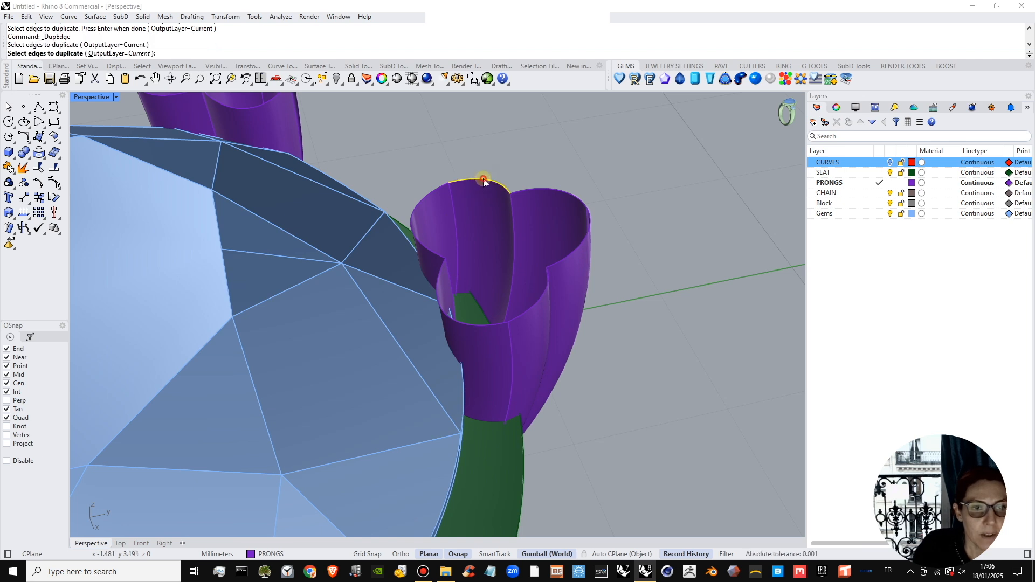
{"action": "left_click", "coordinate": [484, 181]}
{"action": "left_click", "coordinate": [546, 189]}
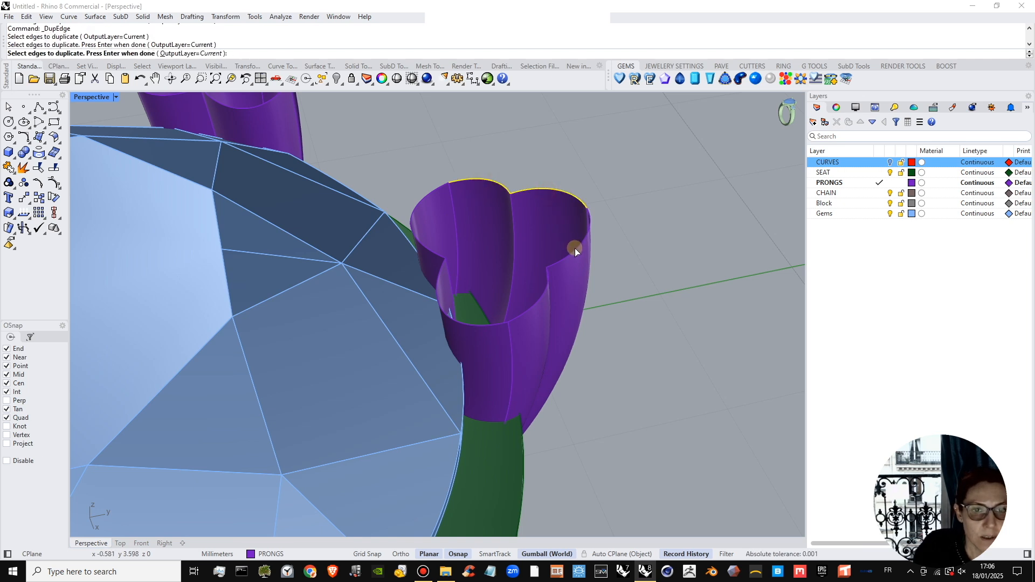
{"action": "left_click", "coordinate": [575, 248]}
{"action": "left_click", "coordinate": [532, 303]}
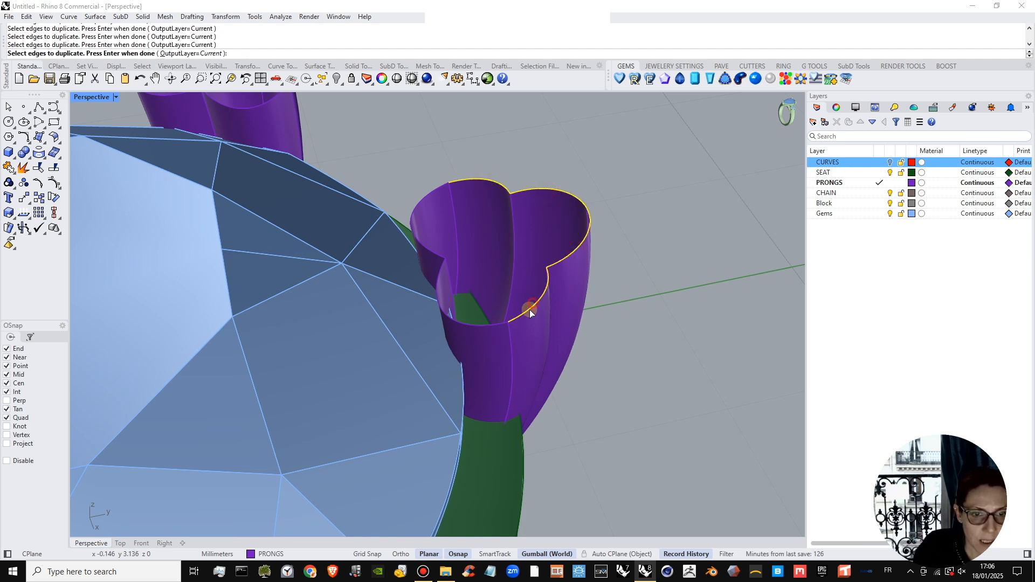
{"action": "left_click", "coordinate": [496, 325]}
{"action": "key", "text": "Escape"}
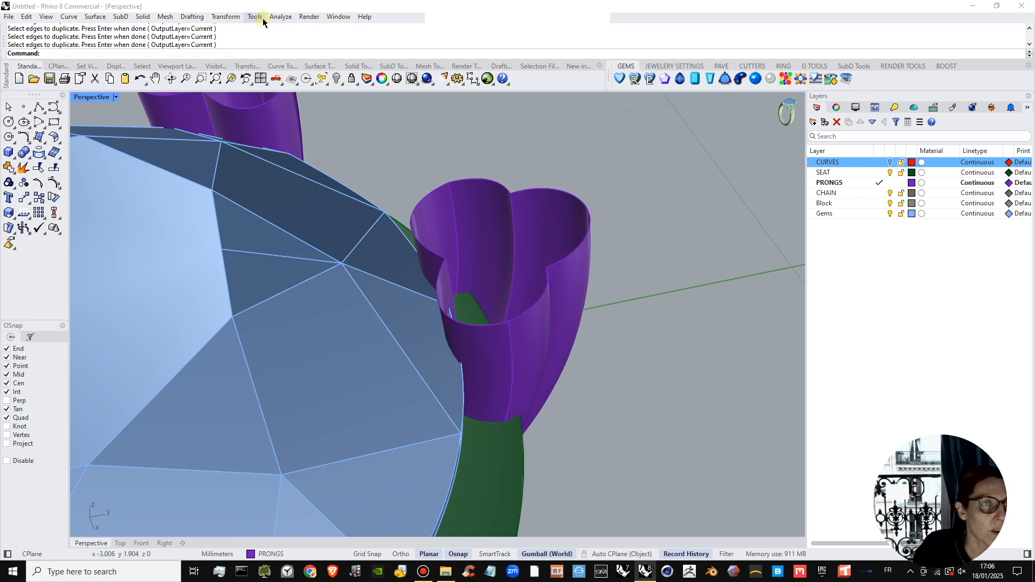
Look through the surface tools for a command to use on the prong's open top.
{"action": "left_click", "coordinate": [29, 159]}
{"action": "left_click", "coordinate": [58, 141]}
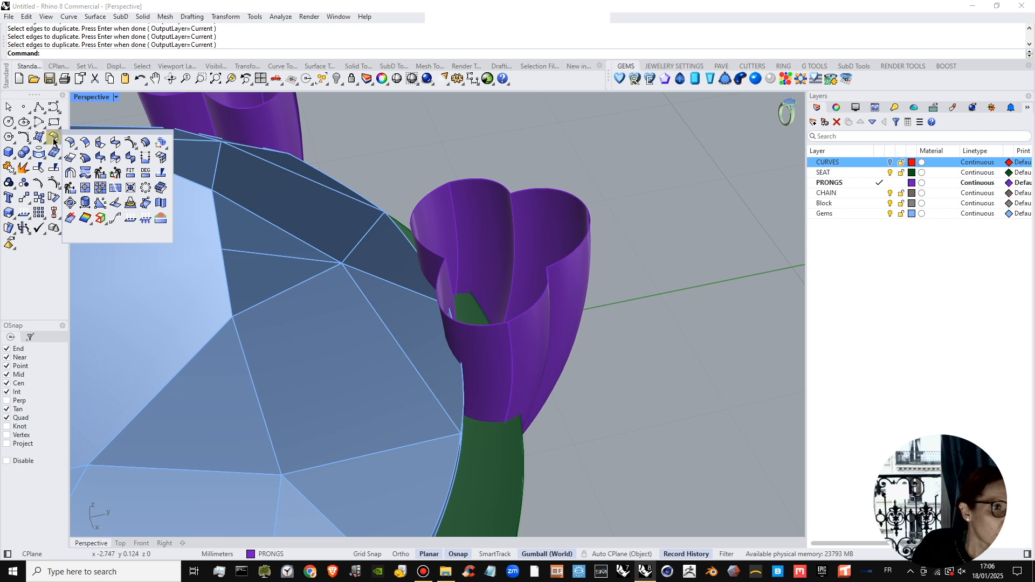
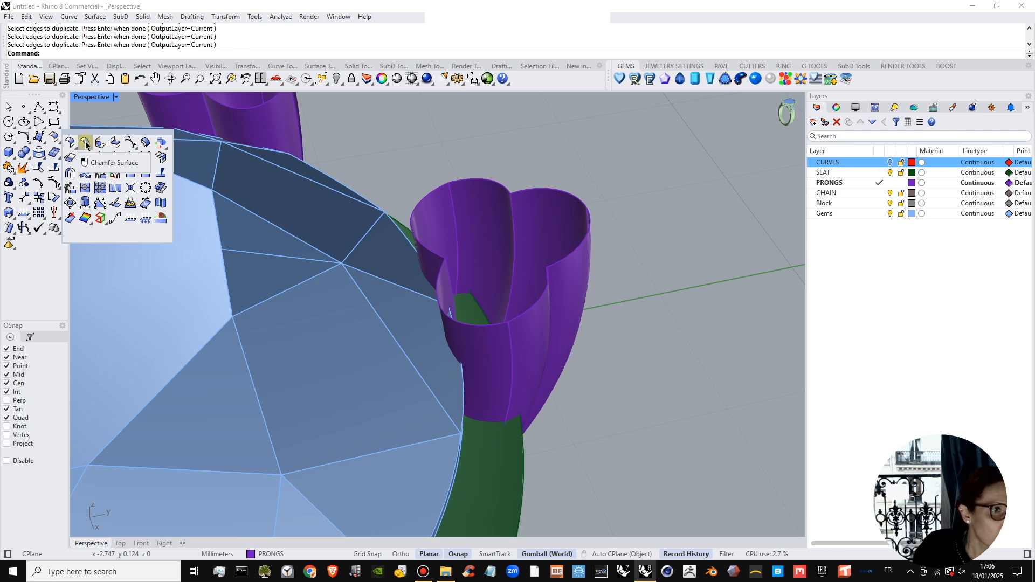
{"action": "left_click", "coordinate": [118, 145]}
{"action": "right_click_drag", "start_coordinate": [438, 229], "coordinate": [426, 256]}
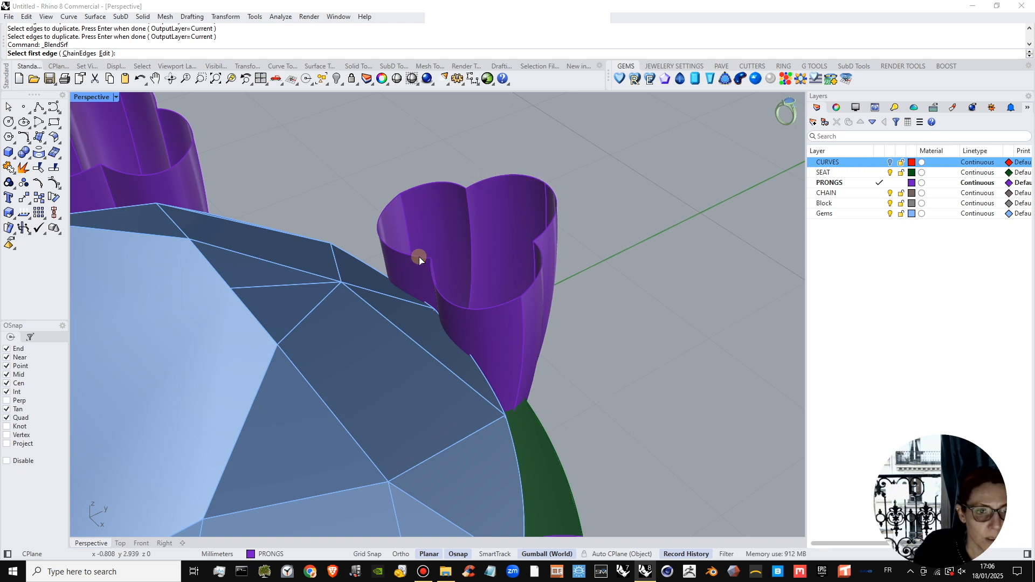
{"action": "left_click", "coordinate": [419, 257]}
{"action": "left_click", "coordinate": [421, 186]}
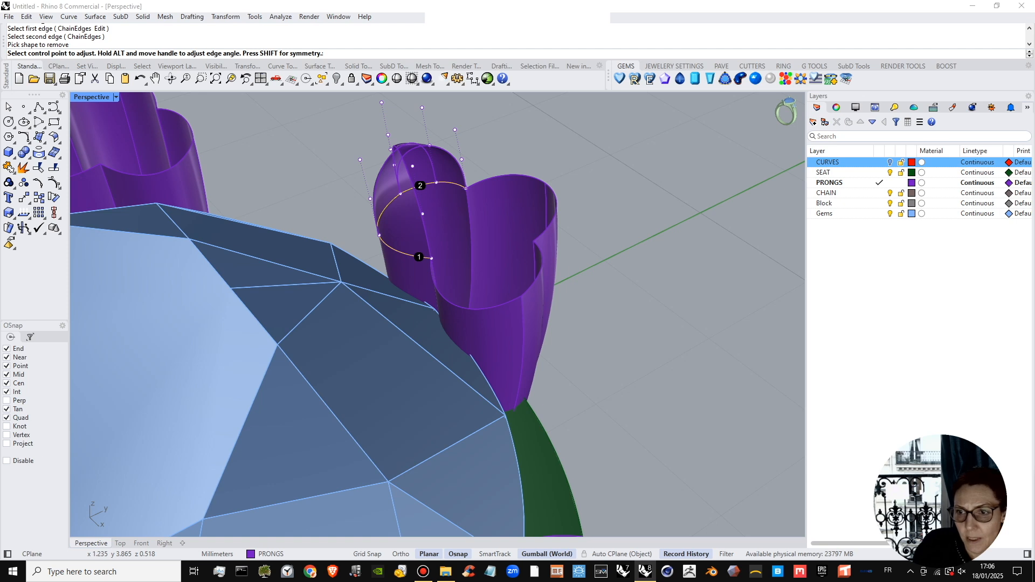
{"action": "key", "text": "Escape"}
Start a Blend Surface with chained edges, using three adjoining rim segments on one half of the prong's open top as the first edge.
{"action": "right_click", "coordinate": [319, 194]}
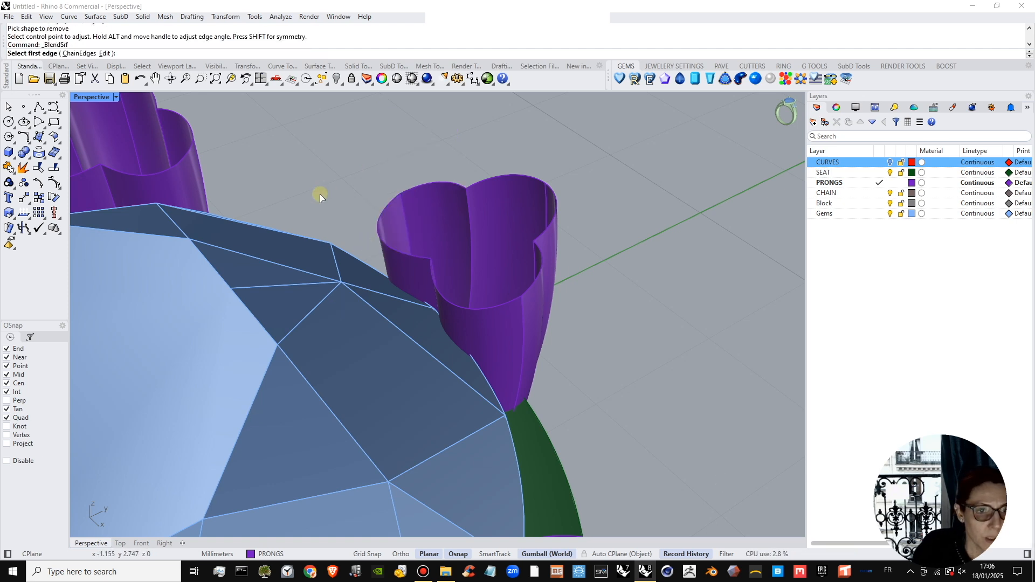
{"action": "scroll", "coordinate": [319, 194], "scroll_direction": "down", "scroll_amount": 2}
{"action": "left_click", "coordinate": [79, 54]}
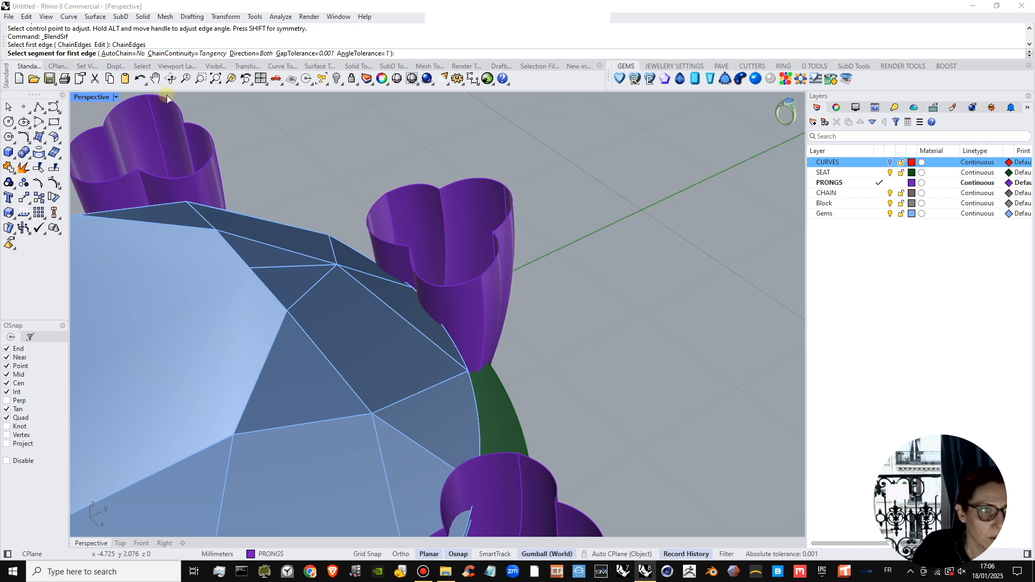
{"action": "left_click", "coordinate": [397, 244]}
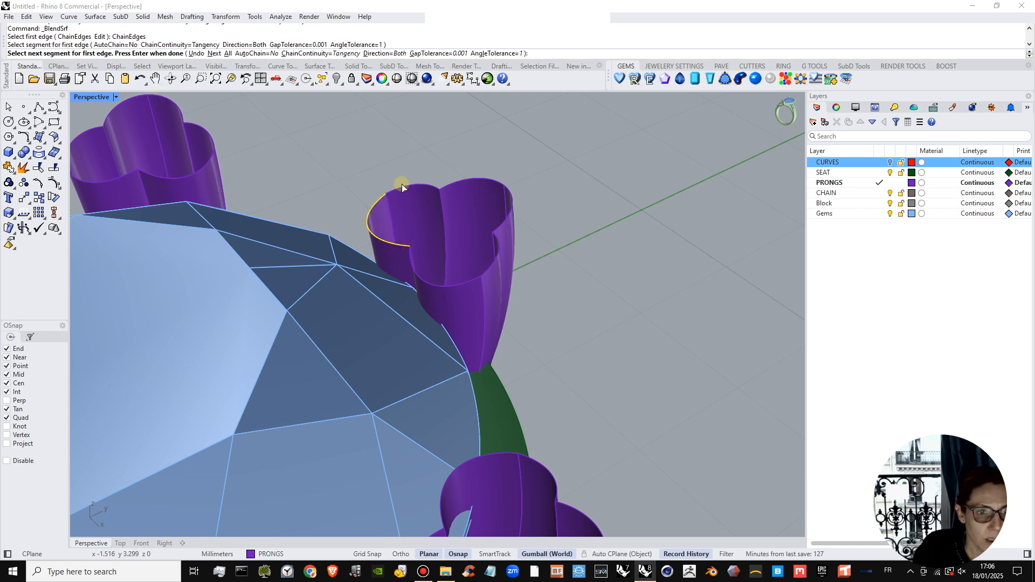
{"action": "left_click", "coordinate": [403, 184]}
{"action": "left_click", "coordinate": [461, 182]}
{"action": "scroll", "coordinate": [380, 232], "scroll_direction": "up", "scroll_amount": 2}
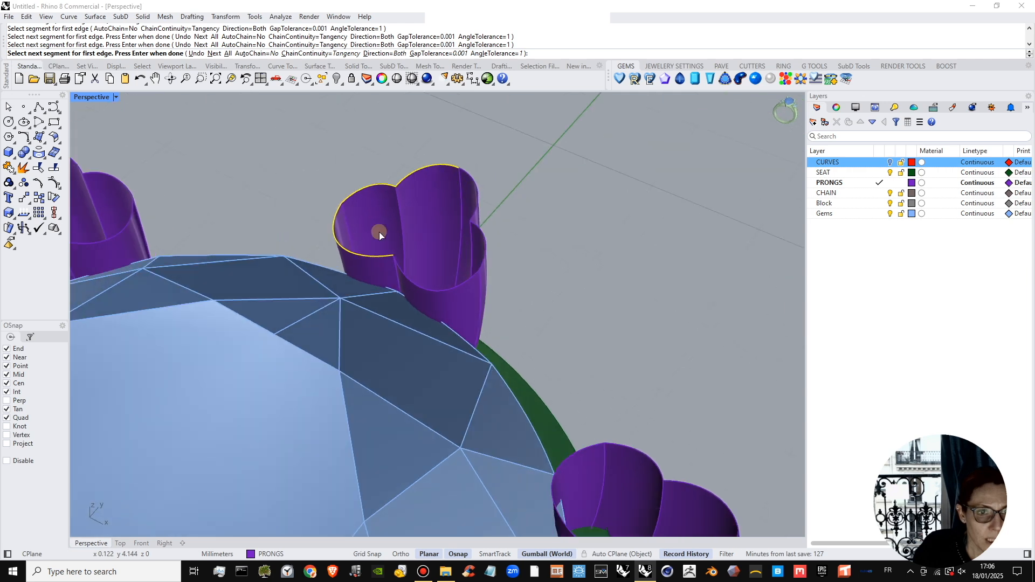
{"action": "scroll", "coordinate": [437, 179], "scroll_direction": "up", "scroll_amount": 2}
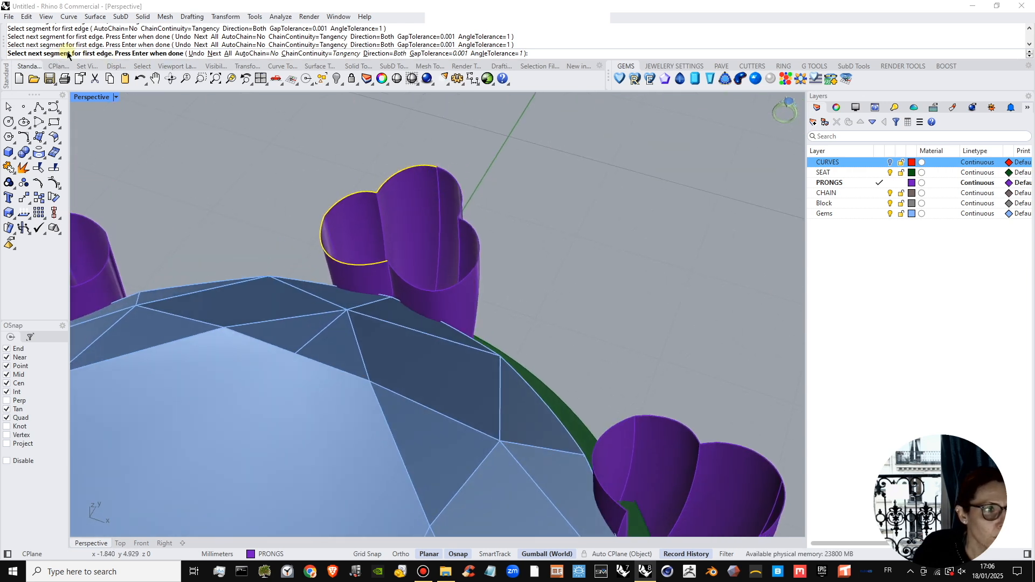
{"action": "key", "text": "Return"}
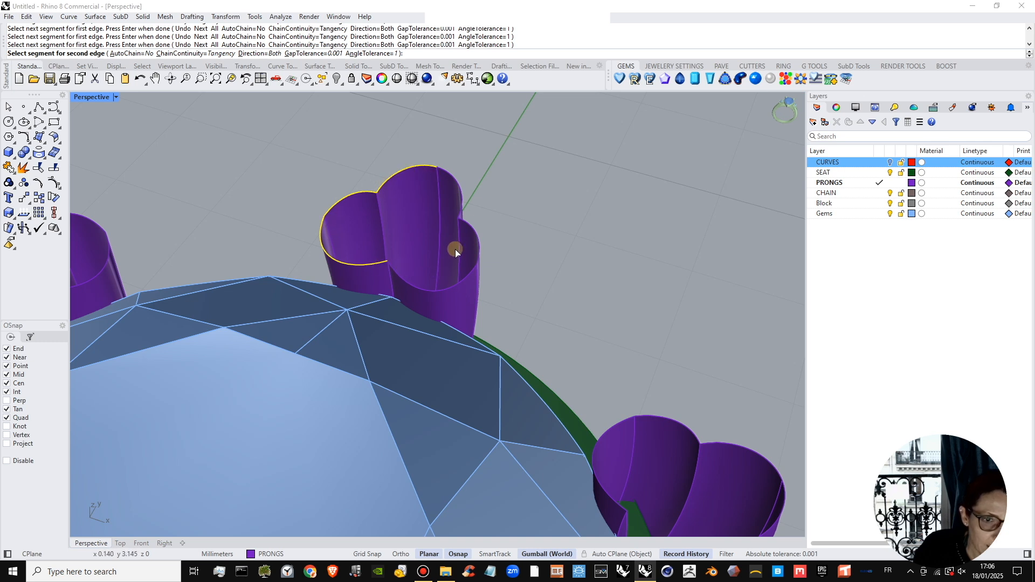
Use the remaining three rim segments of the prong's open top as the second edge chain of the blend.
{"action": "left_click", "coordinate": [396, 273]}
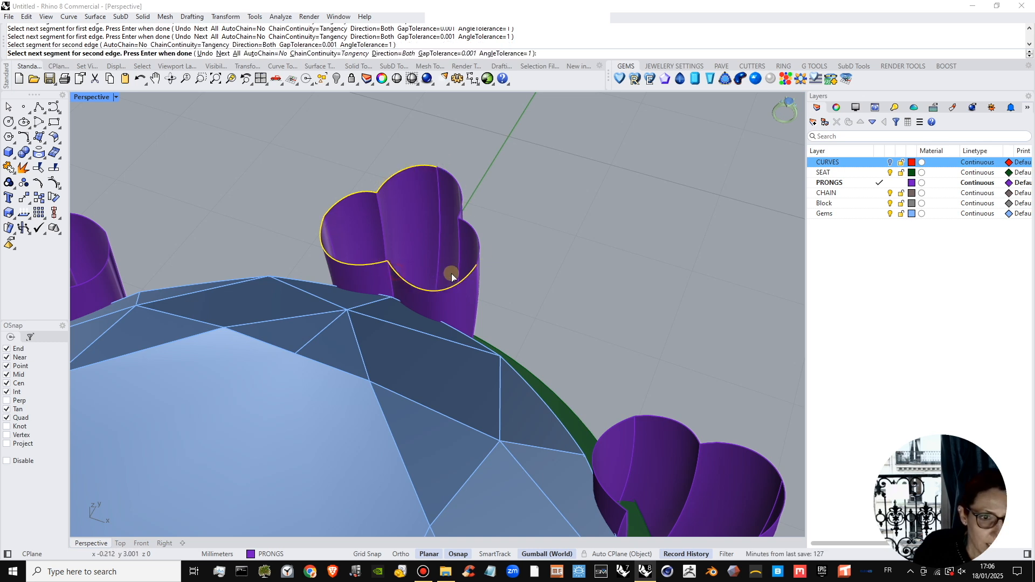
{"action": "left_click", "coordinate": [478, 243]}
{"action": "left_click", "coordinate": [460, 189]}
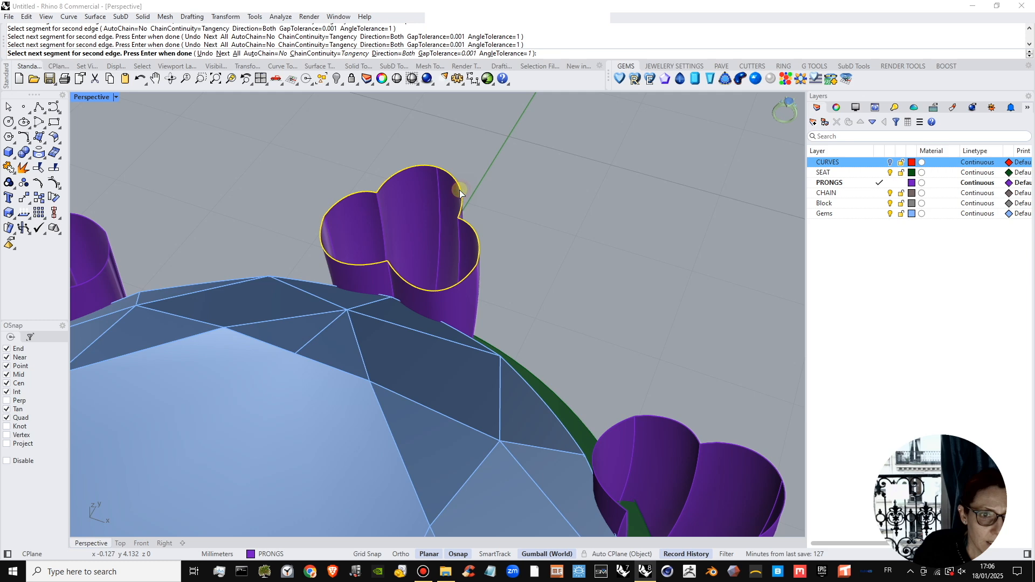
{"action": "right_click", "coordinate": [442, 214]}
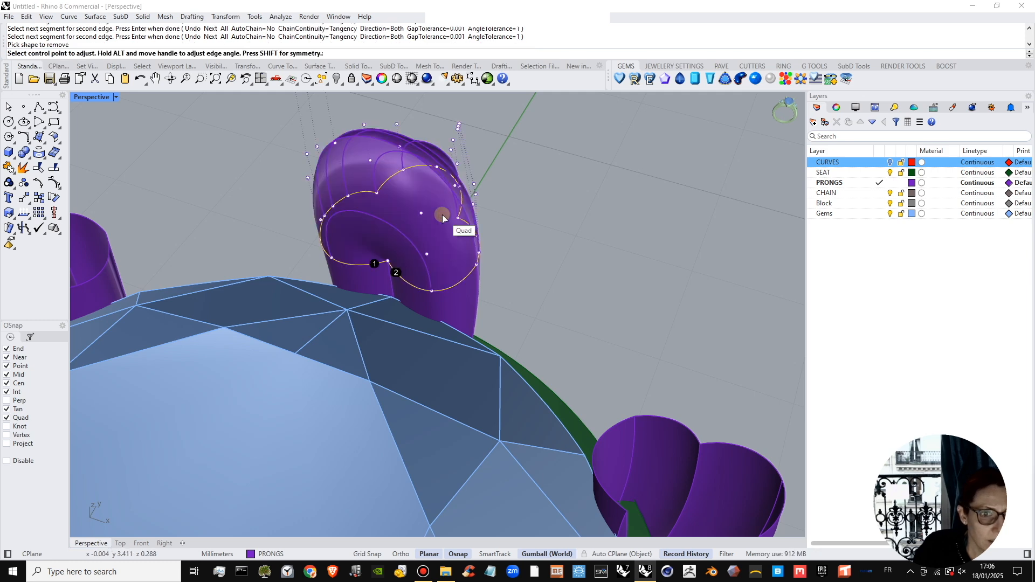
Set both blend edges to Tangency, link their bulge values at 0.66, and create the domed cap on the prong.
{"action": "right_click_drag", "start_coordinate": [442, 215], "coordinate": [559, 266]}
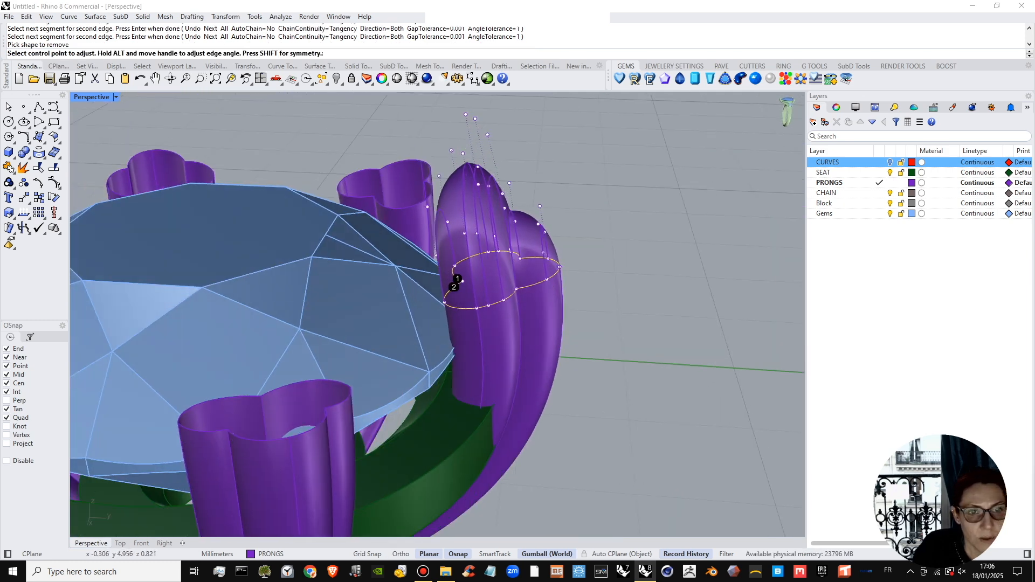
{"action": "left_click_drag", "start_coordinate": [666, 580], "coordinate": [710, 139]}
{"action": "right_click_drag", "start_coordinate": [606, 240], "coordinate": [431, 302]}
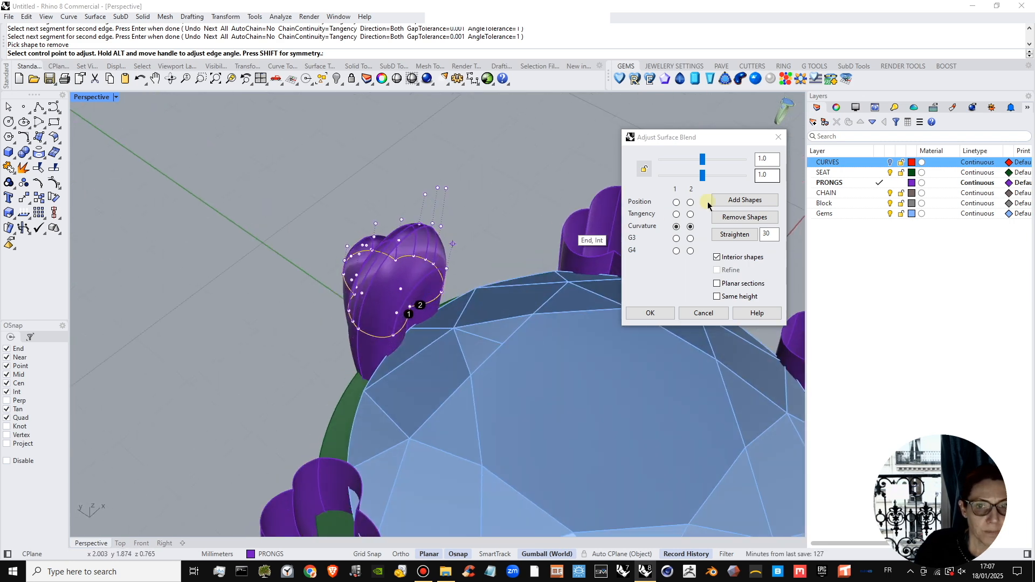
{"action": "left_click", "coordinate": [677, 215]}
{"action": "left_click", "coordinate": [690, 215]}
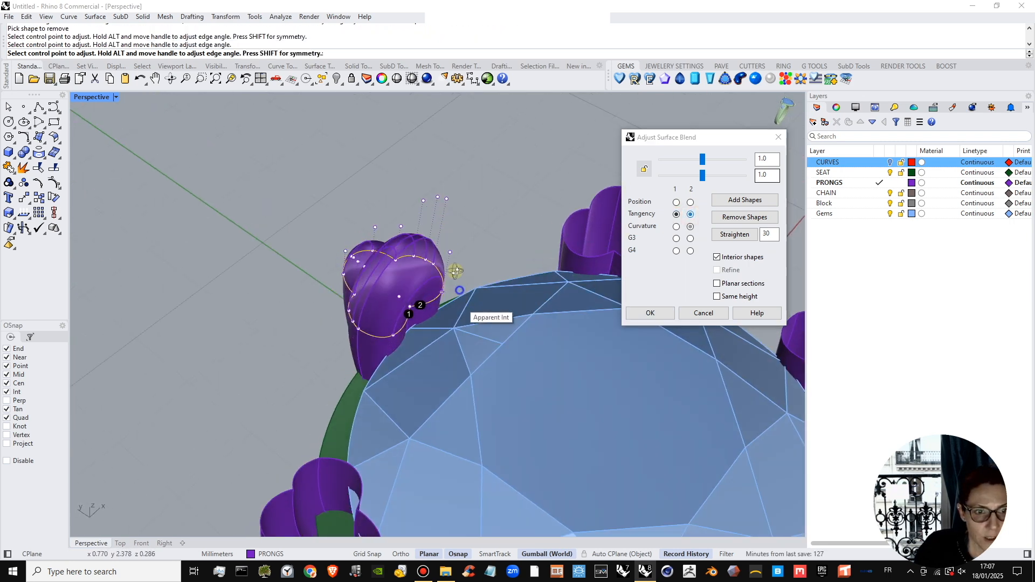
{"action": "right_click_drag", "start_coordinate": [458, 282], "coordinate": [458, 253]}
{"action": "left_click", "coordinate": [644, 170]}
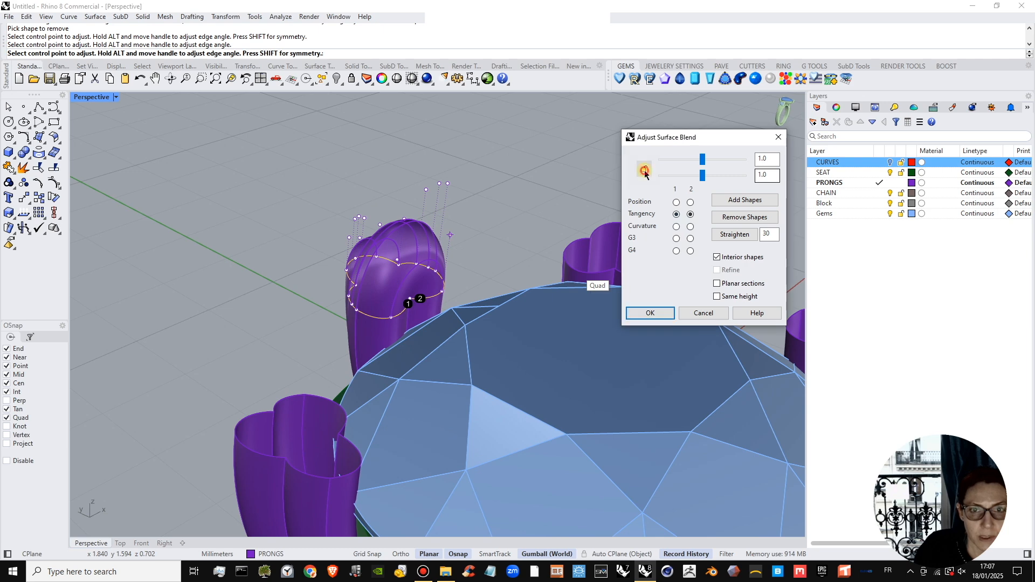
{"action": "mouse_move", "coordinate": [702, 161]}
{"action": "left_mouse_down"}
{"action": "mouse_move", "coordinate": [680, 165]}
{"action": "mouse_move", "coordinate": [690, 163]}
{"action": "left_mouse_up"}
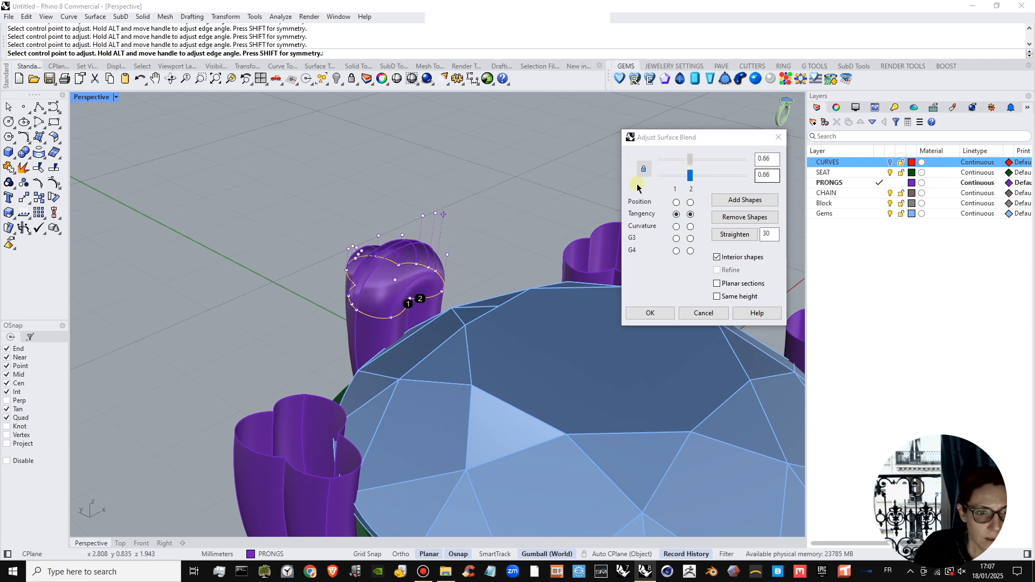
{"action": "right_click_drag", "start_coordinate": [490, 216], "coordinate": [534, 272]}
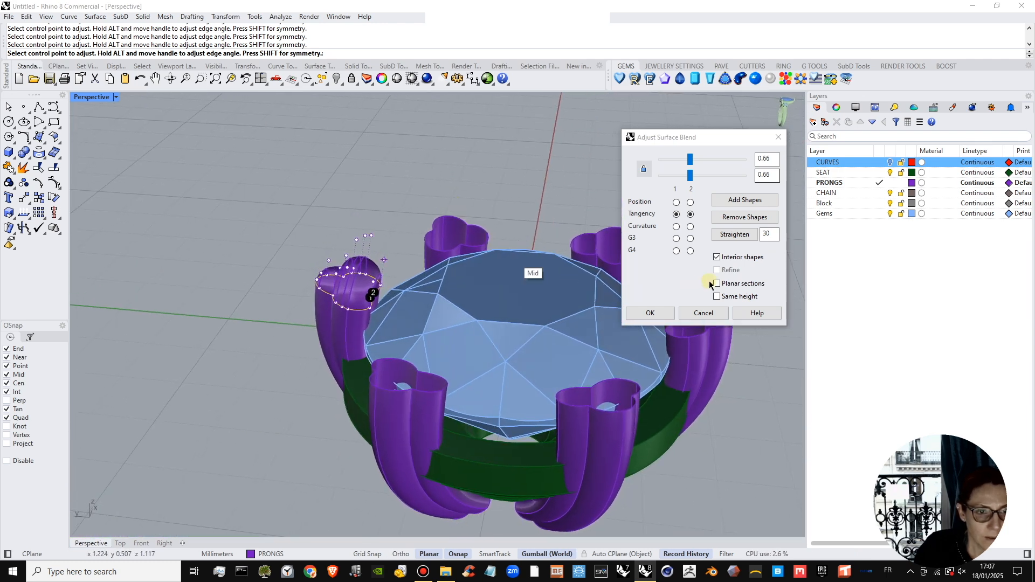
{"action": "left_click", "coordinate": [657, 313]}
Polar array the domed prong cap around the origin as 6 items over 360 degrees in the Top view.
{"action": "right_click_drag", "start_coordinate": [561, 326], "coordinate": [499, 294]}
{"action": "left_click", "coordinate": [500, 294]}
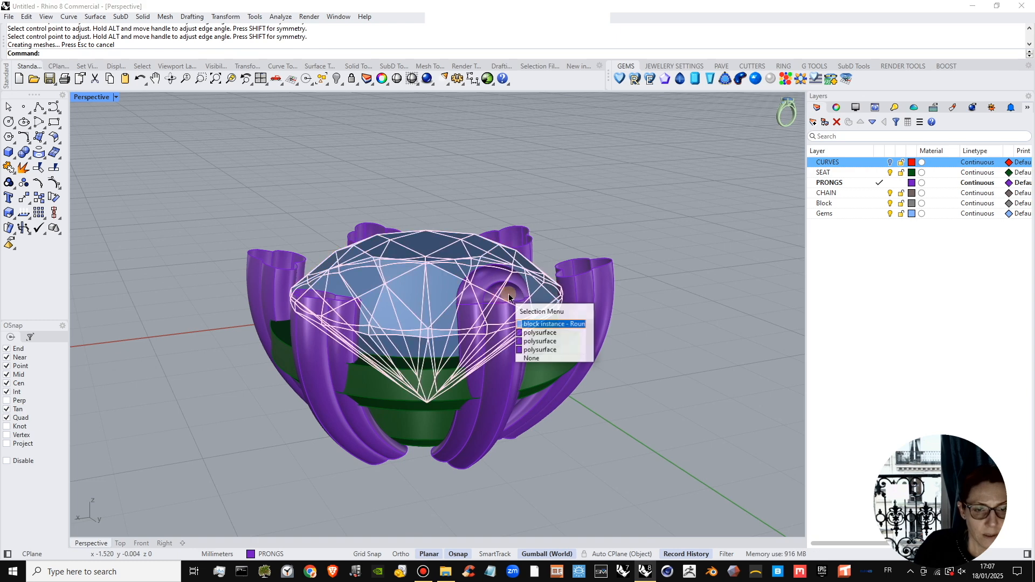
{"action": "left_click", "coordinate": [548, 335]}
{"action": "right_click_drag", "start_coordinate": [547, 335], "coordinate": [504, 308]}
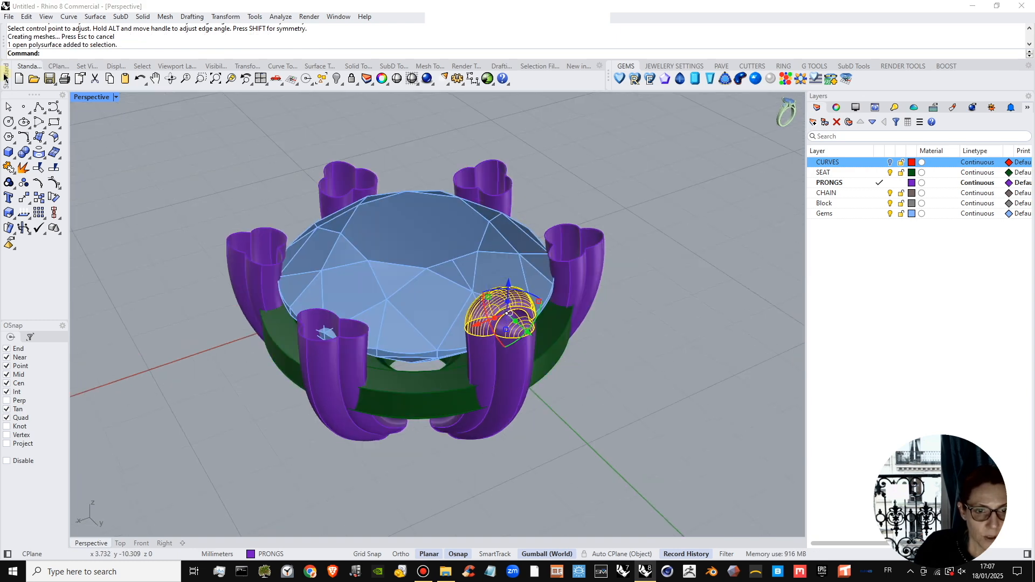
{"action": "right_click_drag", "start_coordinate": [574, 399], "coordinate": [496, 275]}
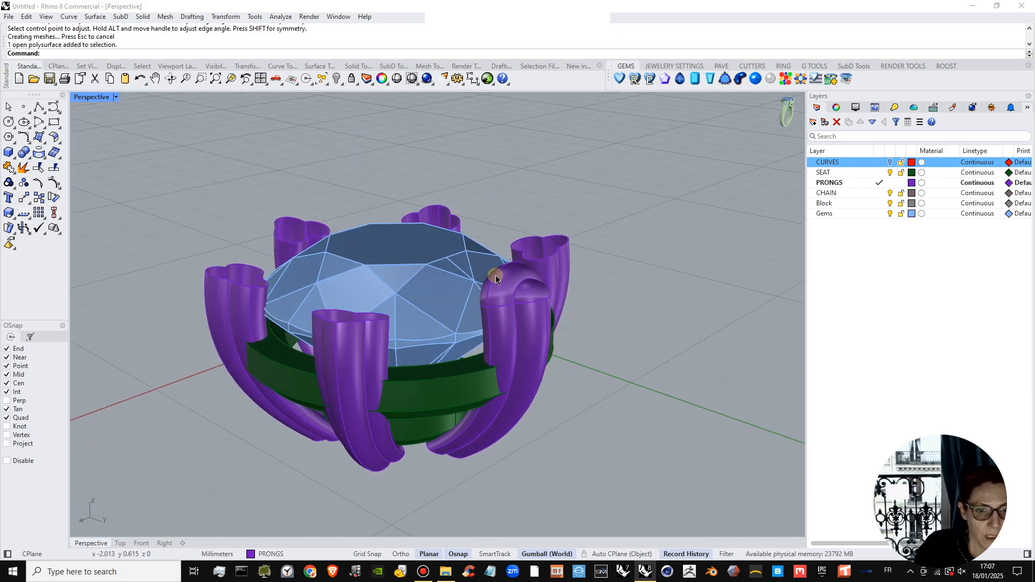
{"action": "left_click", "coordinate": [507, 283]}
{"action": "left_click", "coordinate": [536, 305]}
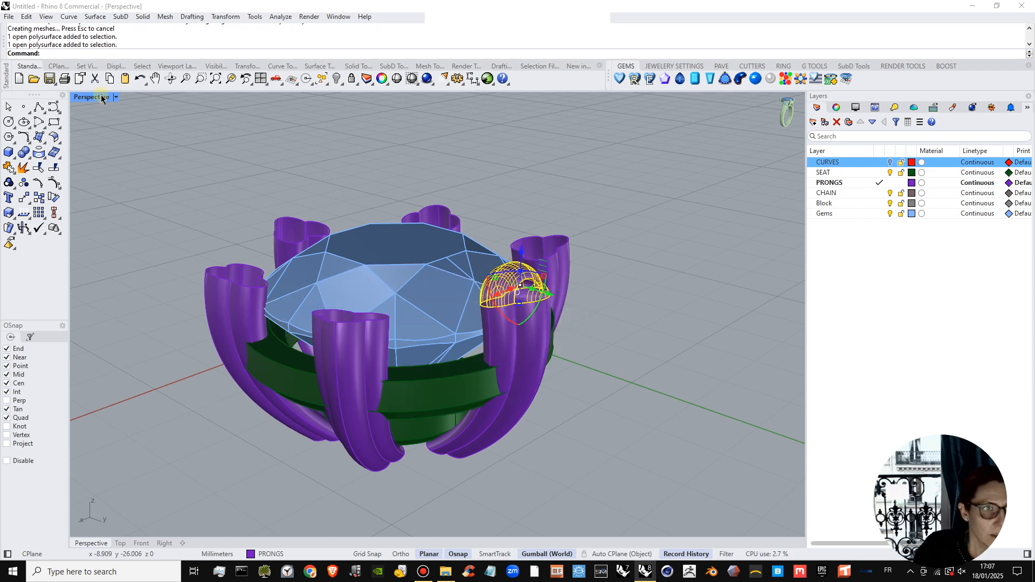
{"action": "double_click", "coordinate": [92, 97]}
{"action": "right_click", "coordinate": [140, 53]}
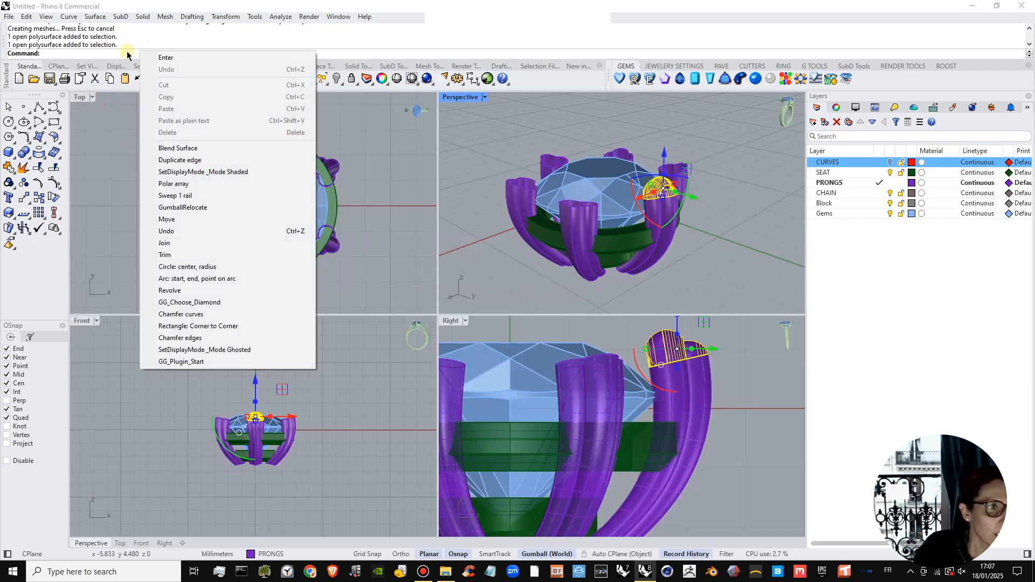
{"action": "left_click", "coordinate": [173, 184]}
{"action": "type", "text": "0"}
{"action": "key", "text": "Return"}
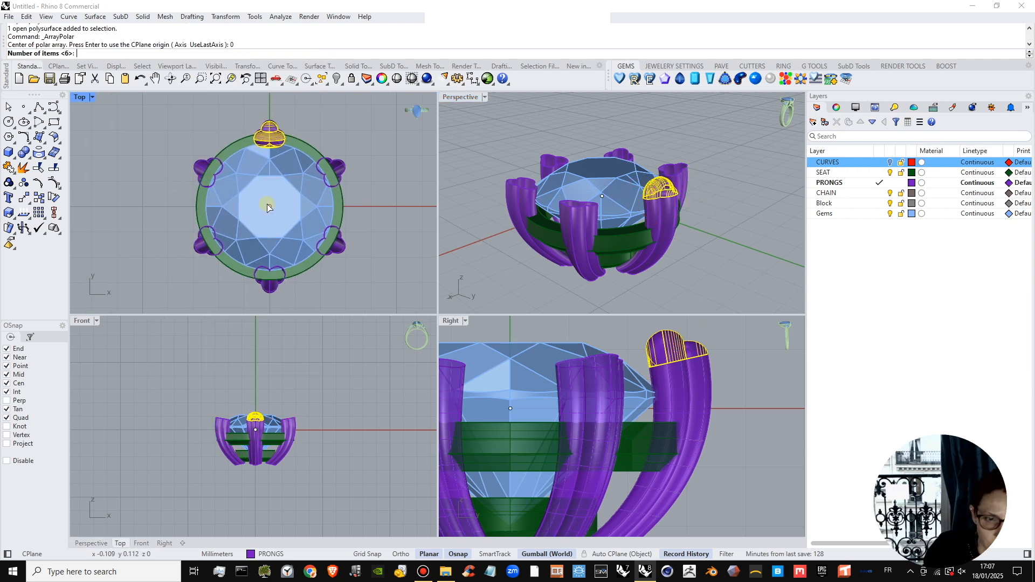
{"action": "scroll", "coordinate": [272, 210], "scroll_direction": "down", "scroll_amount": 2}
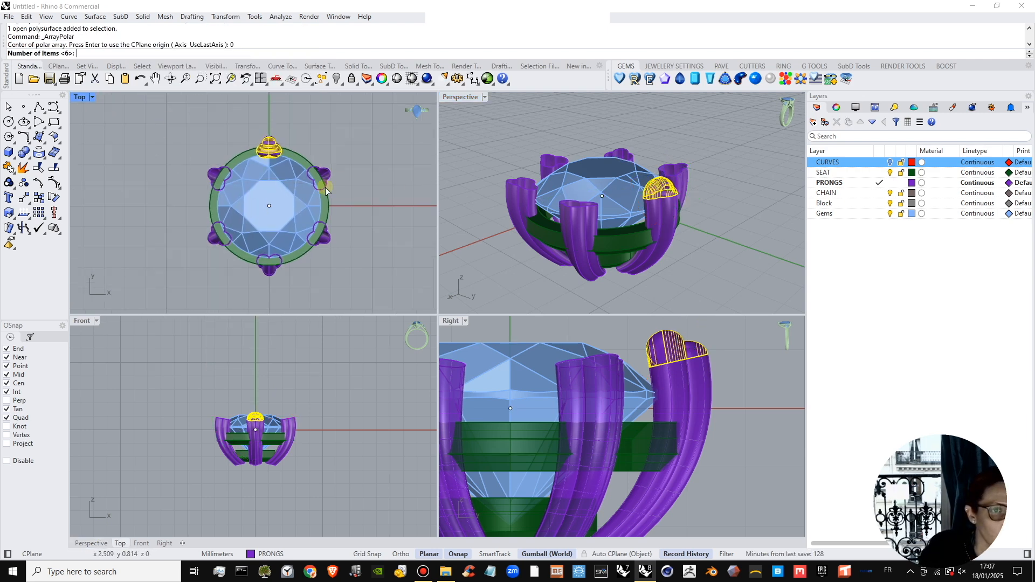
{"action": "key", "text": "Return"}
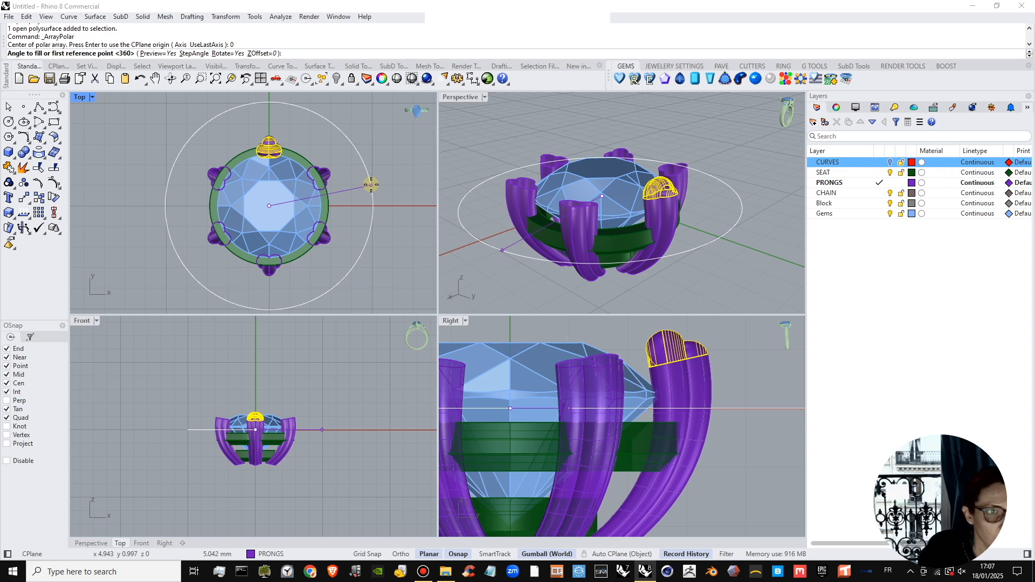
{"action": "right_click", "coordinate": [371, 184]}
{"action": "right_click", "coordinate": [371, 185]}
Select the domed cap of one neighbouring prong and lock the Gems layer.
{"action": "left_click", "coordinate": [483, 141]}
{"action": "right_click_drag", "start_coordinate": [544, 175], "coordinate": [587, 220]}
{"action": "scroll", "coordinate": [588, 221], "scroll_direction": "up", "scroll_amount": 4}
{"action": "left_click", "coordinate": [603, 214]}
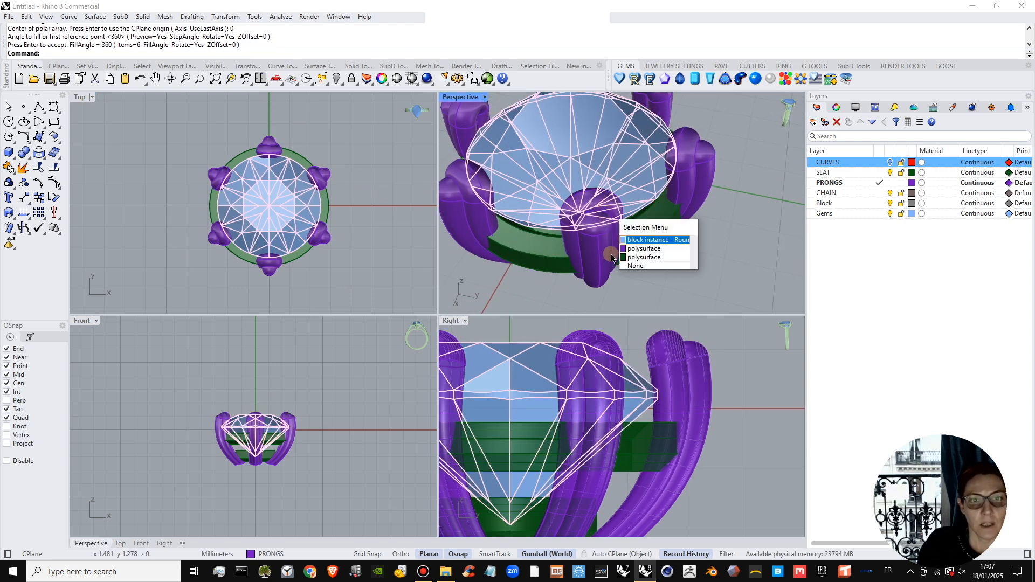
{"action": "left_click", "coordinate": [635, 238]}
{"action": "left_click", "coordinate": [900, 213]}
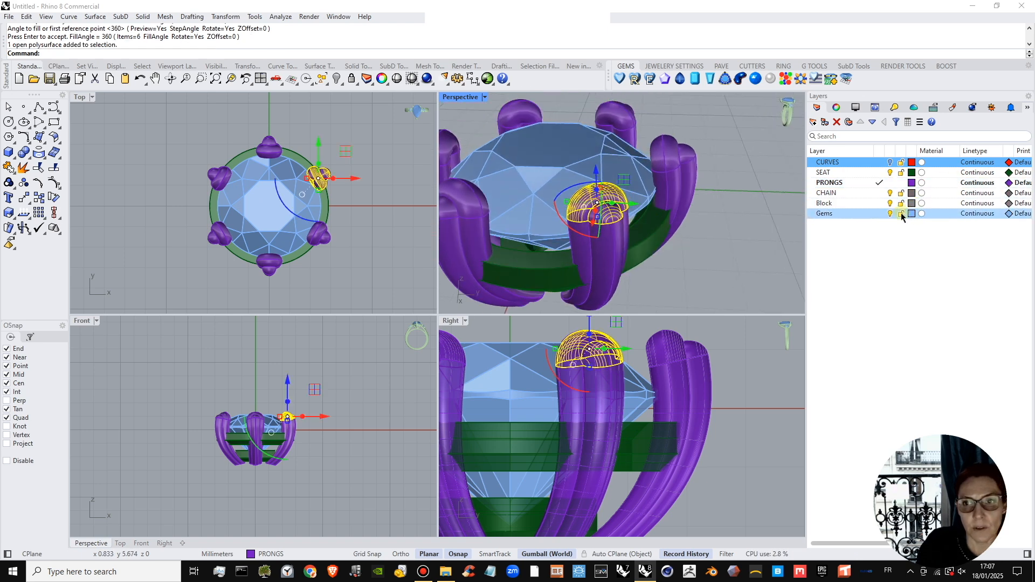
Join the selected domed cap and the prong beneath it into one polysurface.
{"action": "right_click_drag", "start_coordinate": [619, 234], "coordinate": [666, 217], "text": "shift"}
{"action": "scroll", "coordinate": [700, 214], "scroll_direction": "down", "scroll_amount": 2}
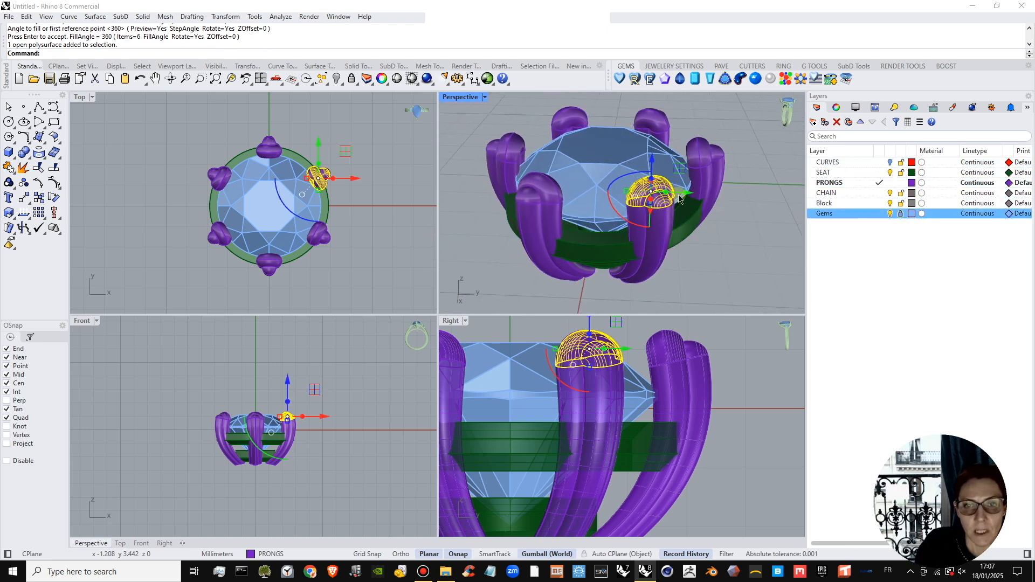
{"action": "left_click", "coordinate": [643, 233], "text": "shift"}
{"action": "left_click", "coordinate": [685, 262]}
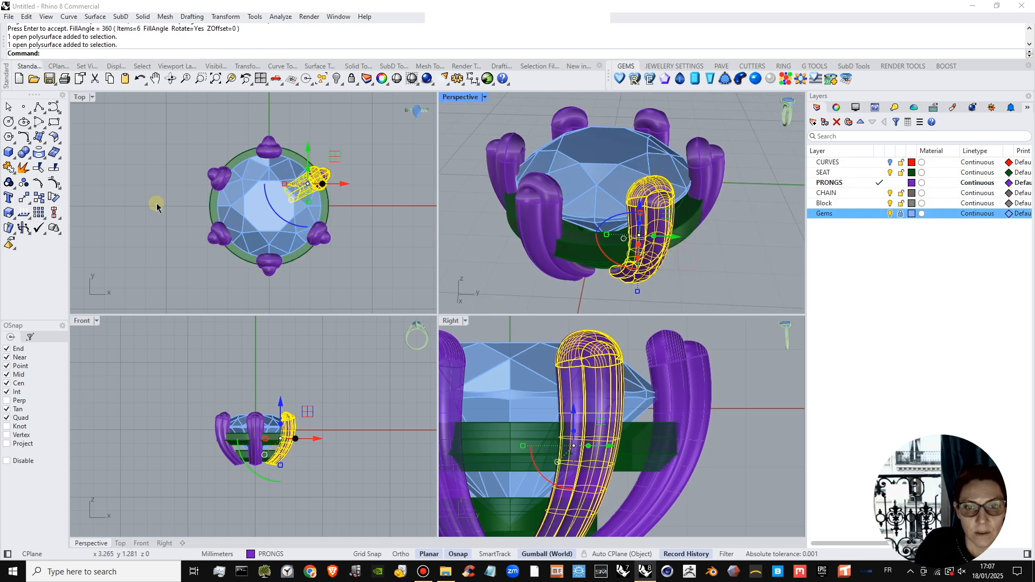
{"action": "left_click", "coordinate": [9, 167]}
{"action": "left_click", "coordinate": [541, 313]}
{"action": "right_click_drag", "start_coordinate": [655, 246], "coordinate": [687, 116]}
{"action": "key", "text": "Escape"}
Close the open bottom end of the joined prong with the Cap command.
{"action": "mouse_move", "coordinate": [623, 227]}
{"action": "right_mouse_down"}
{"action": "mouse_move", "coordinate": [590, 195]}
{"action": "mouse_move", "coordinate": [623, 232]}
{"action": "right_mouse_up"}
{"action": "scroll", "coordinate": [596, 192], "scroll_direction": "down", "scroll_amount": 4}
{"action": "scroll", "coordinate": [647, 167], "scroll_direction": "down", "scroll_amount": 4}
{"action": "right_click_drag", "start_coordinate": [647, 178], "coordinate": [638, 245]}
{"action": "scroll", "coordinate": [663, 162], "scroll_direction": "up", "scroll_amount": 4}
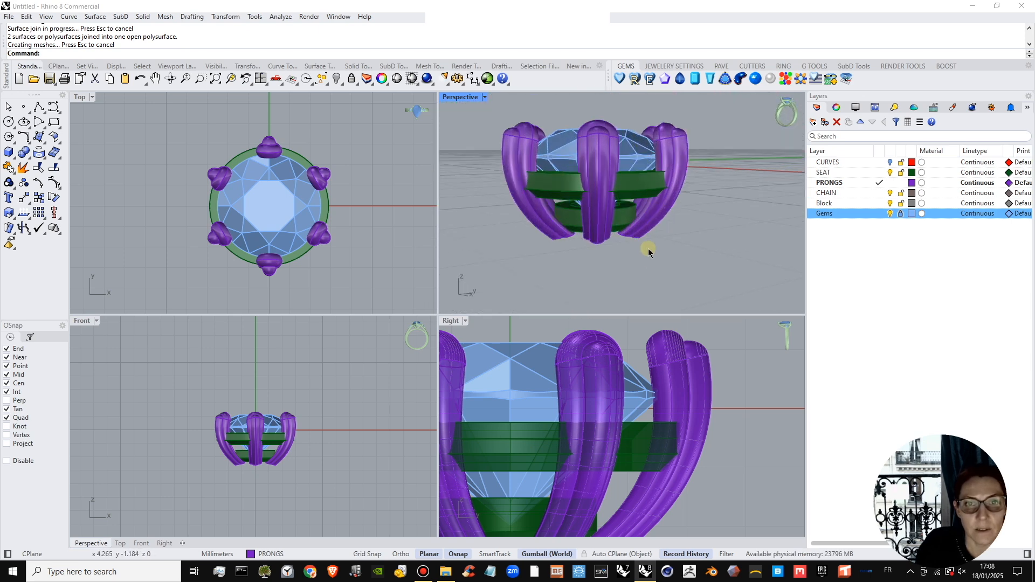
{"action": "right_click_drag", "start_coordinate": [660, 172], "coordinate": [642, 237]}
{"action": "left_click", "coordinate": [641, 234]}
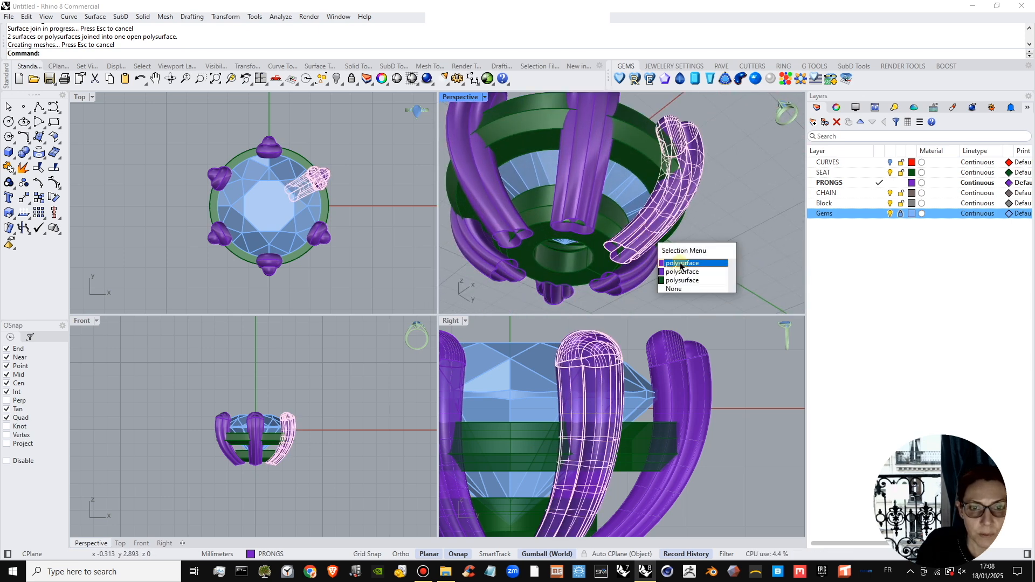
{"action": "left_click", "coordinate": [674, 261]}
{"action": "left_click", "coordinate": [29, 156]}
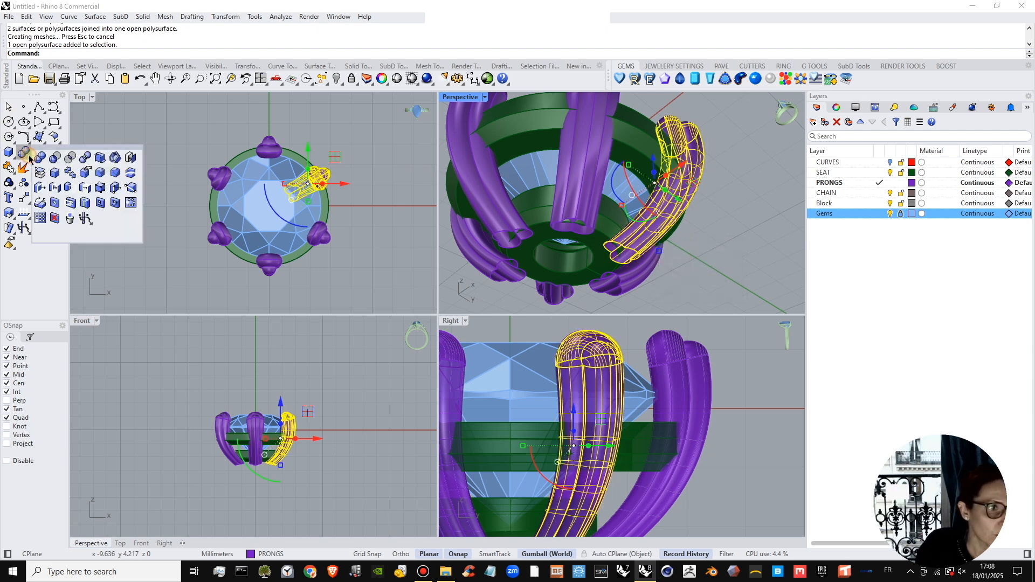
{"action": "left_click", "coordinate": [128, 157]}
{"action": "left_click", "coordinate": [717, 251]}
{"action": "right_click_drag", "start_coordinate": [717, 251], "coordinate": [636, 227]}
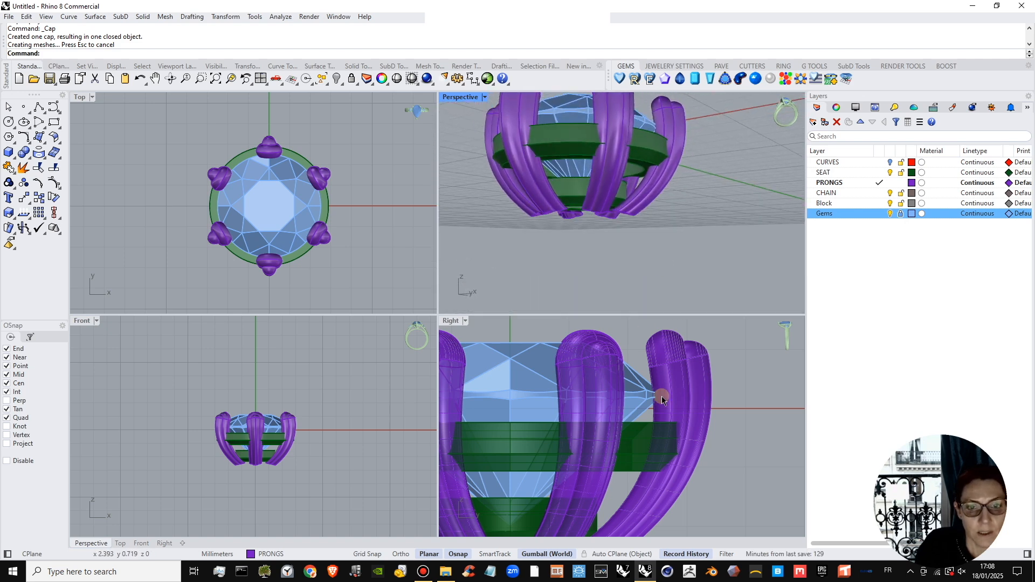
{"action": "scroll", "coordinate": [662, 399], "scroll_direction": "down", "scroll_amount": 4}
{"action": "right_click_drag", "start_coordinate": [639, 169], "coordinate": [636, 240]}
{"action": "mouse_move", "coordinate": [667, 195]}
{"action": "right_mouse_down"}
{"action": "mouse_move", "coordinate": [649, 197]}
{"action": "mouse_move", "coordinate": [645, 171]}
{"action": "mouse_move", "coordinate": [523, 209]}
{"action": "mouse_move", "coordinate": [650, 187]}
{"action": "right_mouse_up"}
{"action": "scroll", "coordinate": [274, 192], "scroll_direction": "up", "scroll_amount": 5}
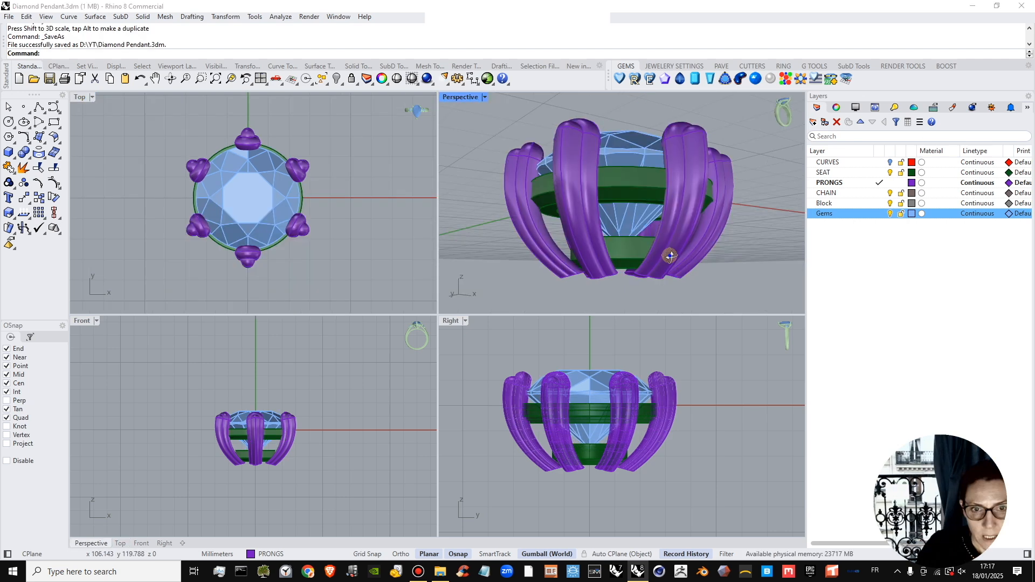
{"action": "right_click_drag", "start_coordinate": [677, 254], "coordinate": [650, 261]}
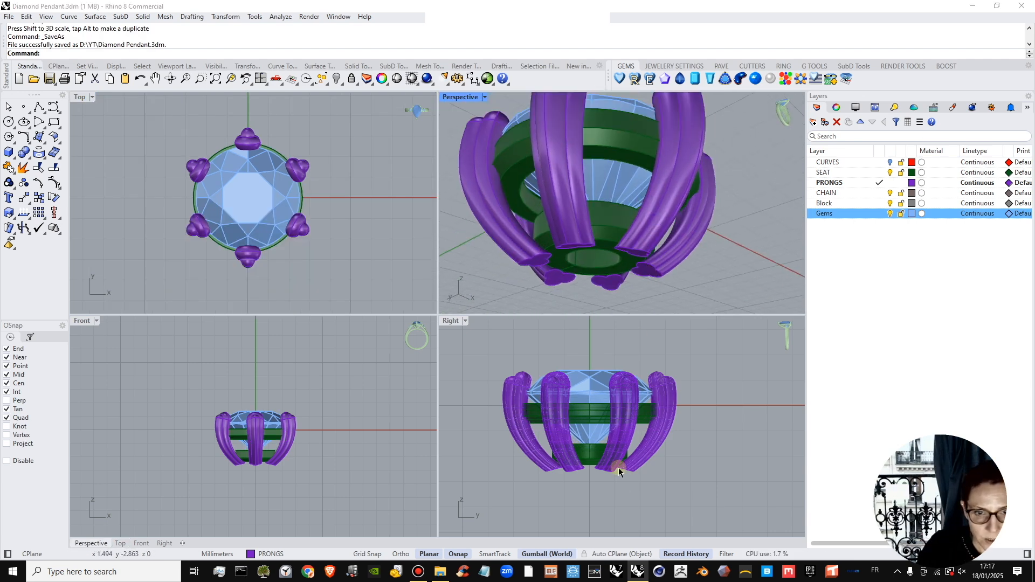
Examine how the prongs meet the stone and both seat rings from above, the side and below.
{"action": "right_click_drag", "start_coordinate": [635, 425], "coordinate": [648, 458]}
{"action": "right_click_drag", "start_coordinate": [613, 226], "coordinate": [674, 178]}
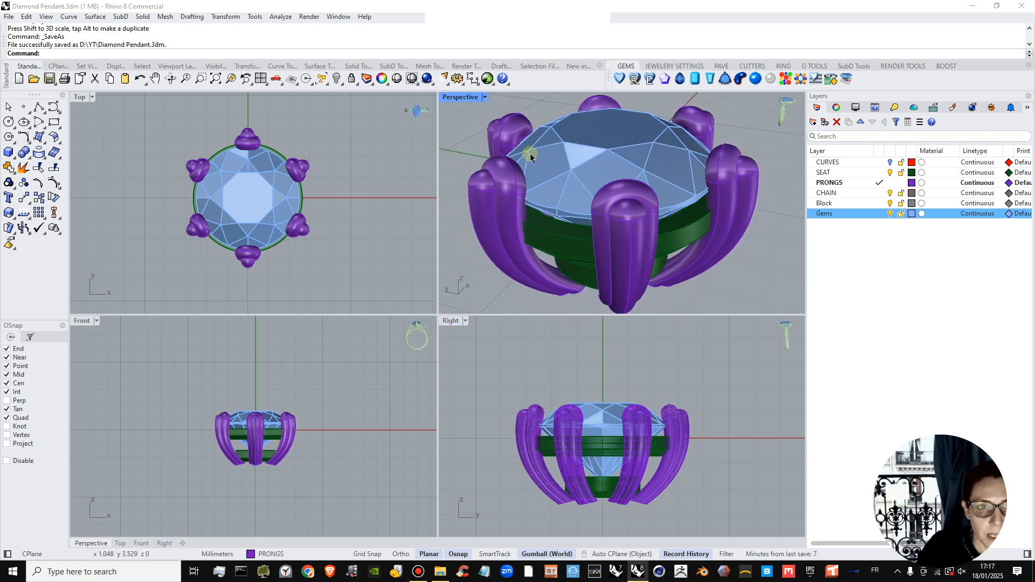
{"action": "scroll", "coordinate": [531, 156], "scroll_direction": "up", "scroll_amount": 2}
{"action": "right_click_drag", "start_coordinate": [532, 163], "coordinate": [566, 170], "text": "shift"}
{"action": "scroll", "coordinate": [605, 201], "scroll_direction": "down", "scroll_amount": 1}
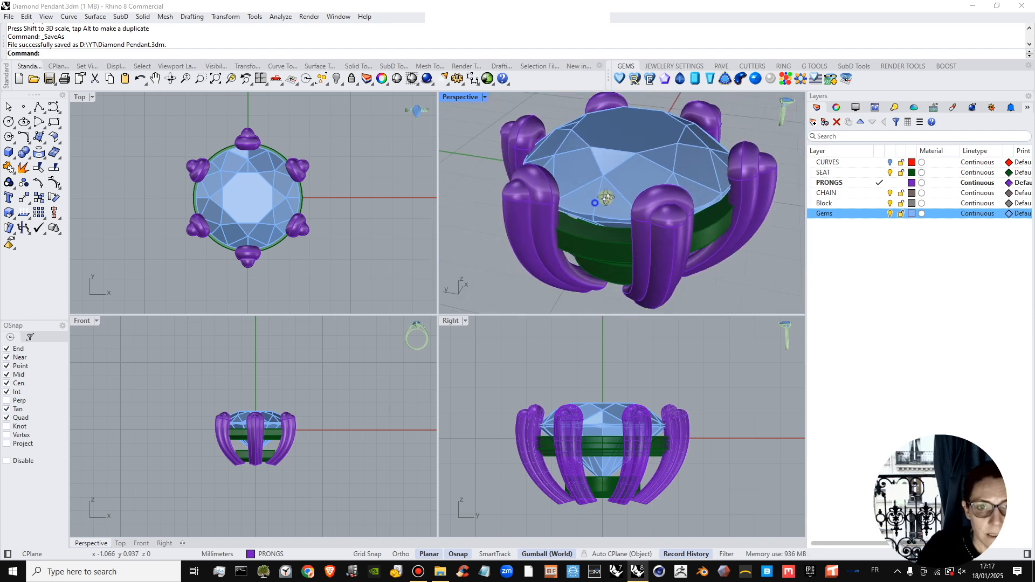
{"action": "mouse_move", "coordinate": [605, 201]}
{"action": "right_mouse_down"}
{"action": "mouse_move", "coordinate": [672, 167]}
{"action": "mouse_move", "coordinate": [633, 208]}
{"action": "mouse_move", "coordinate": [681, 186]}
{"action": "mouse_move", "coordinate": [653, 207]}
{"action": "mouse_move", "coordinate": [617, 198]}
{"action": "right_mouse_up"}
{"action": "scroll", "coordinate": [651, 206], "scroll_direction": "down", "scroll_amount": 3}
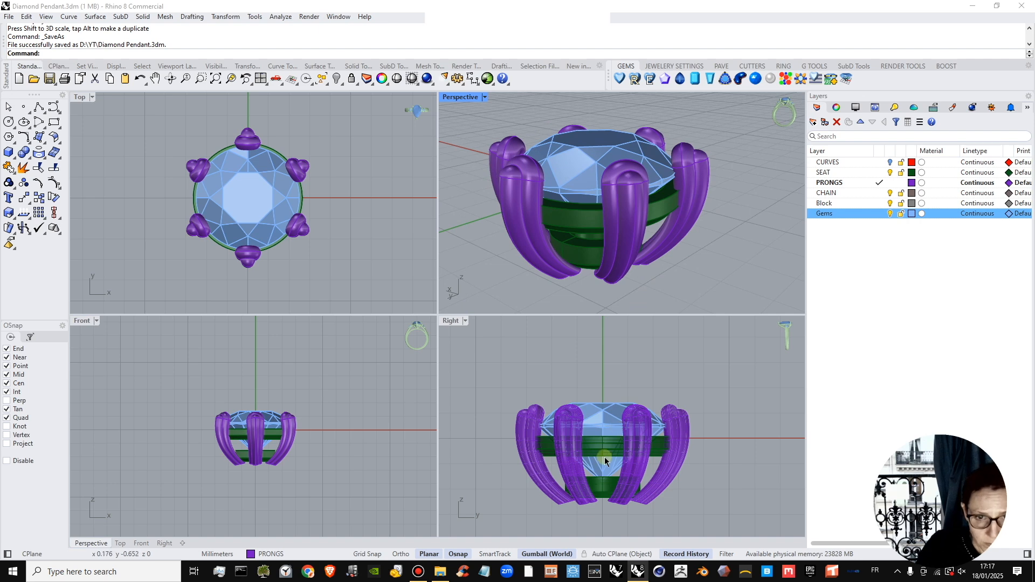
{"action": "left_click", "coordinate": [655, 456]}
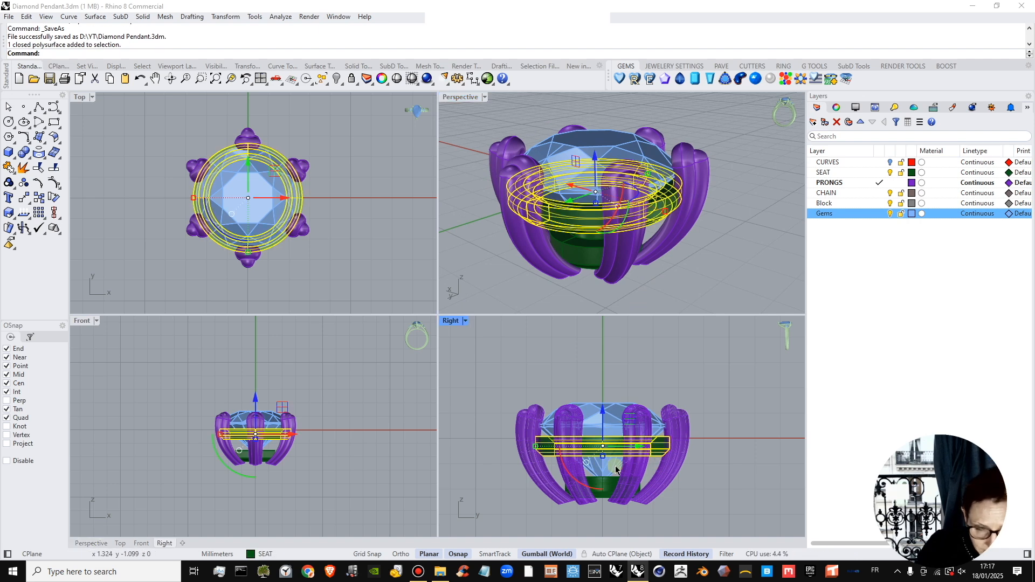
{"action": "scroll", "coordinate": [615, 469], "scroll_direction": "up", "scroll_amount": 3}
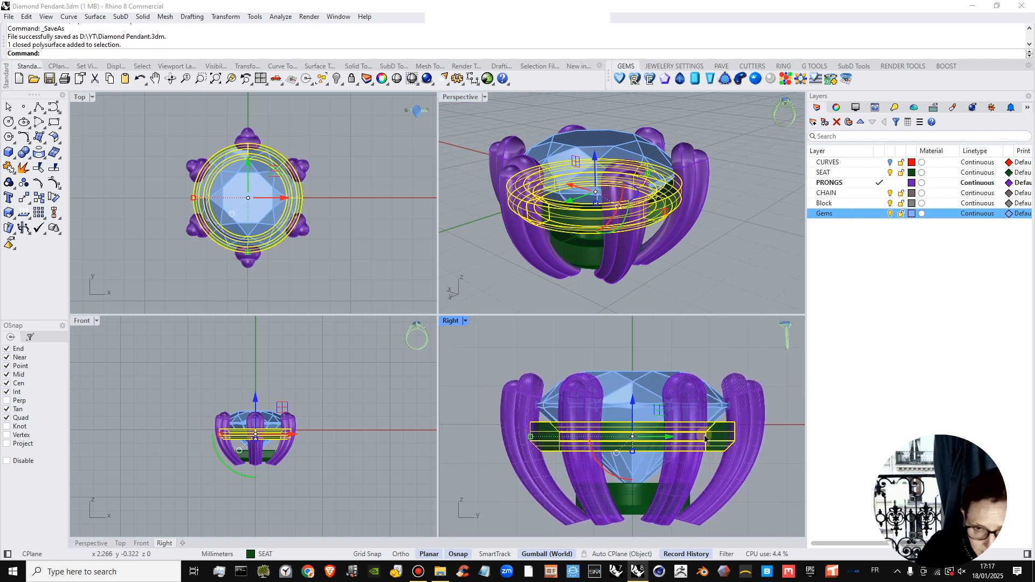
{"action": "left_click", "coordinate": [356, 213]}
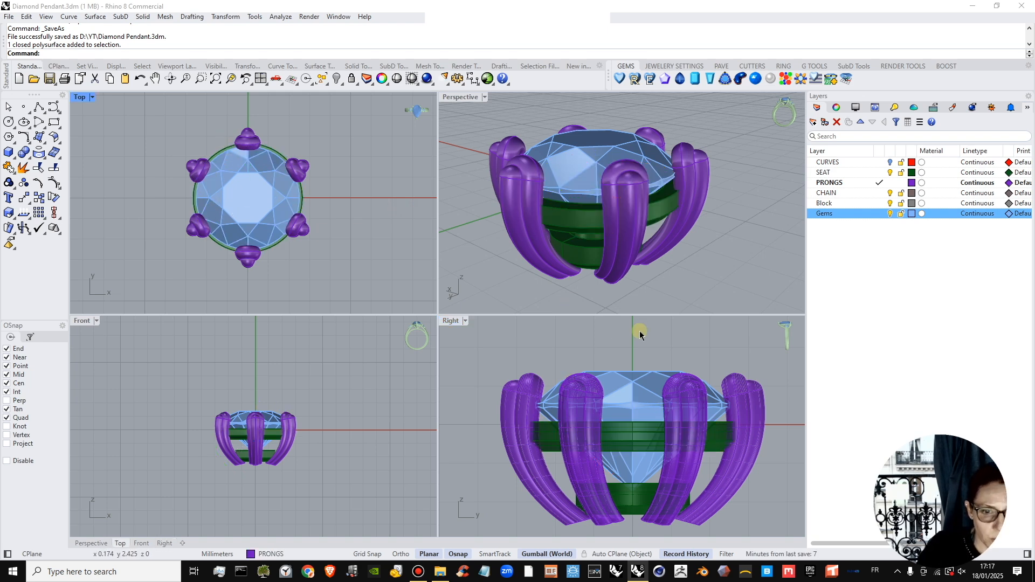
{"action": "scroll", "coordinate": [619, 273], "scroll_direction": "up", "scroll_amount": 8}
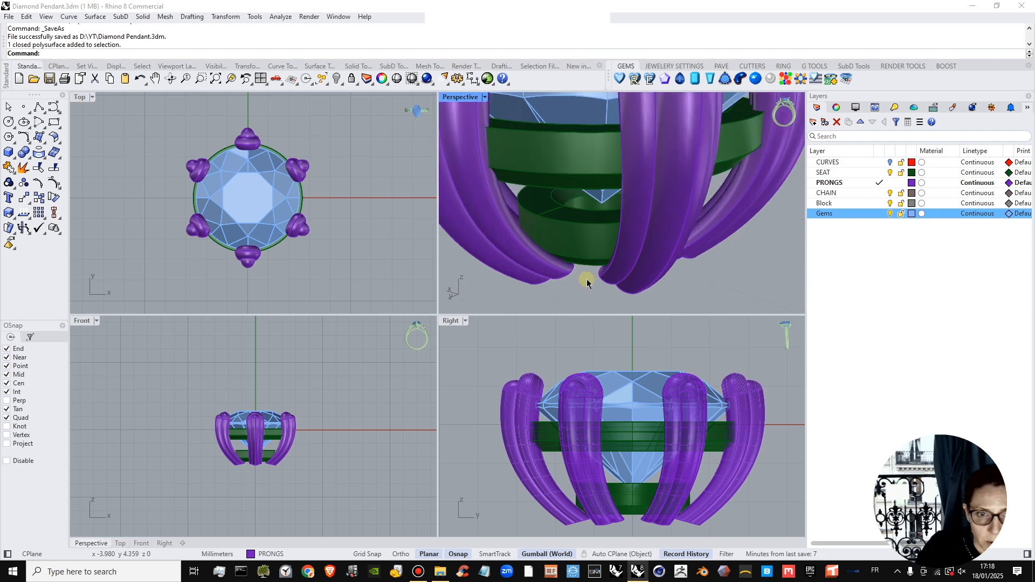
{"action": "right_click_drag", "start_coordinate": [691, 254], "coordinate": [648, 249]}
{"action": "scroll", "coordinate": [648, 248], "scroll_direction": "down", "scroll_amount": 10}
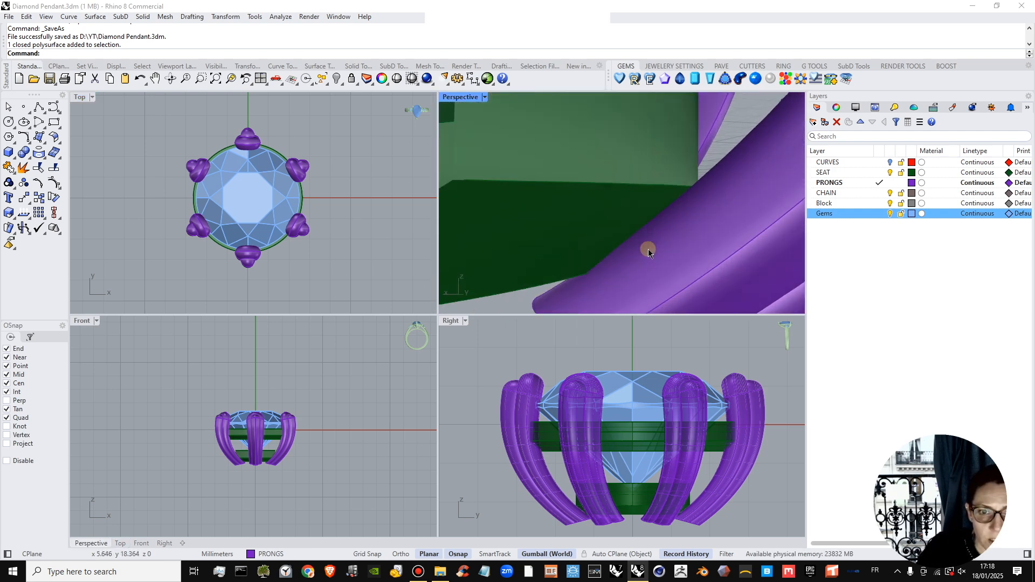
{"action": "scroll", "coordinate": [635, 257], "scroll_direction": "up", "scroll_amount": 4}
{"action": "scroll", "coordinate": [662, 265], "scroll_direction": "up", "scroll_amount": 5}
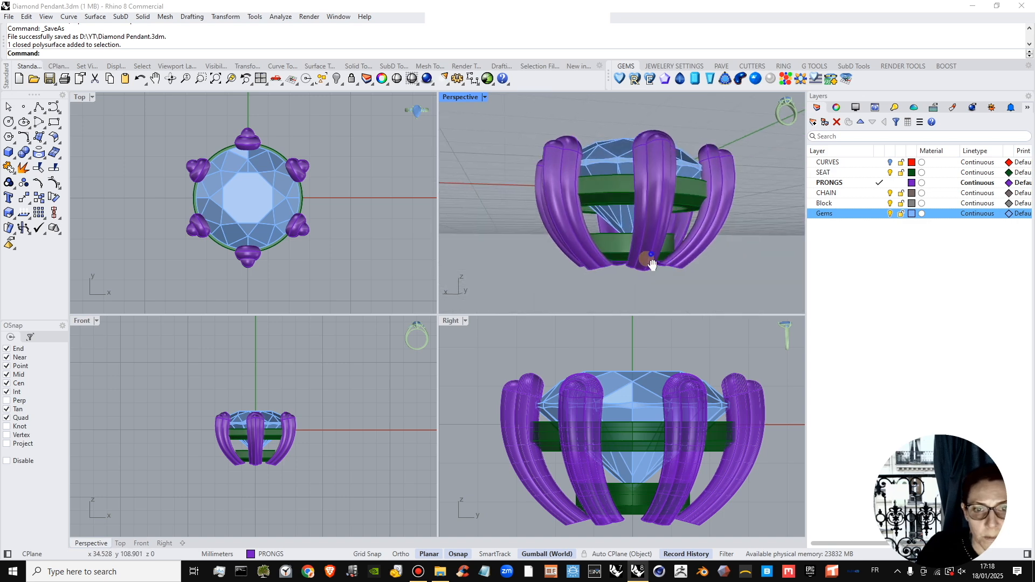
{"action": "right_click_drag", "start_coordinate": [643, 270], "coordinate": [675, 261]}
{"action": "scroll", "coordinate": [653, 263], "scroll_direction": "down", "scroll_amount": 2}
Raise the lower seat ring slightly and enlarge it a little so it reaches into the prongs.
{"action": "left_click", "coordinate": [674, 261]}
{"action": "left_click", "coordinate": [731, 292]}
{"action": "scroll", "coordinate": [623, 256], "scroll_direction": "up", "scroll_amount": 4}
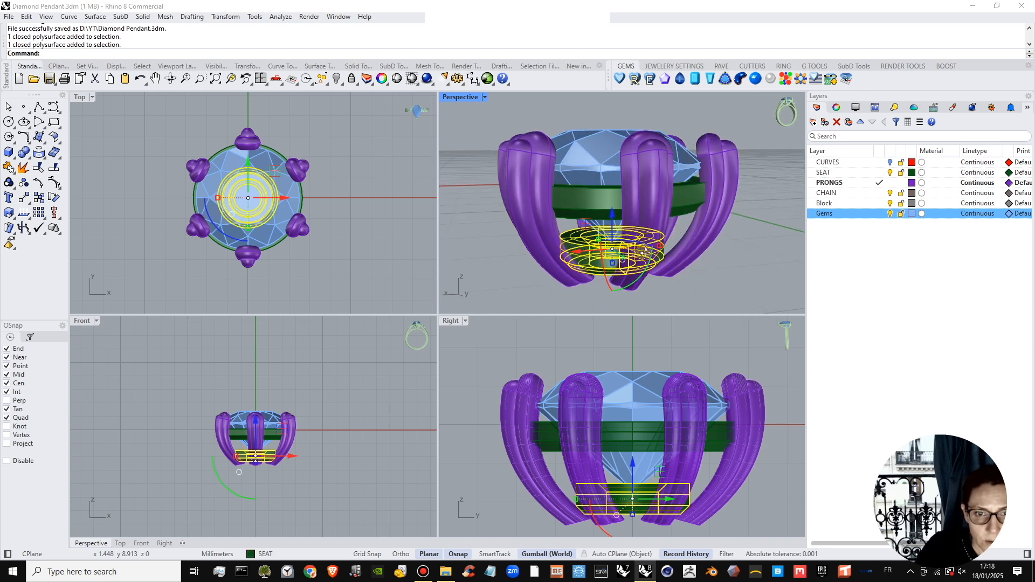
{"action": "left_click_drag", "start_coordinate": [600, 225], "coordinate": [601, 219]}
{"action": "left_click", "coordinate": [528, 314]}
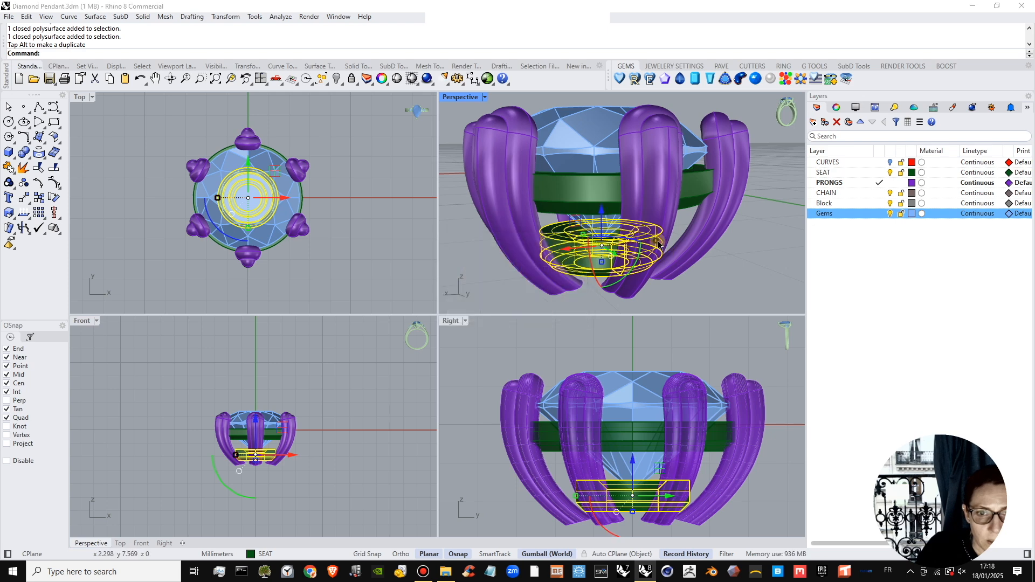
{"action": "left_click_drag", "start_coordinate": [659, 242], "coordinate": [722, 278]}
{"action": "left_click", "coordinate": [721, 278]}
Inspect the adjusted lower seat ring and the whole setting from below, above and the side.
{"action": "right_click_drag", "start_coordinate": [721, 278], "coordinate": [624, 251]}
{"action": "scroll", "coordinate": [624, 251], "scroll_direction": "down", "scroll_amount": 2}
{"action": "right_click_drag", "start_coordinate": [624, 250], "coordinate": [654, 138]}
{"action": "scroll", "coordinate": [653, 267], "scroll_direction": "down", "scroll_amount": 2}
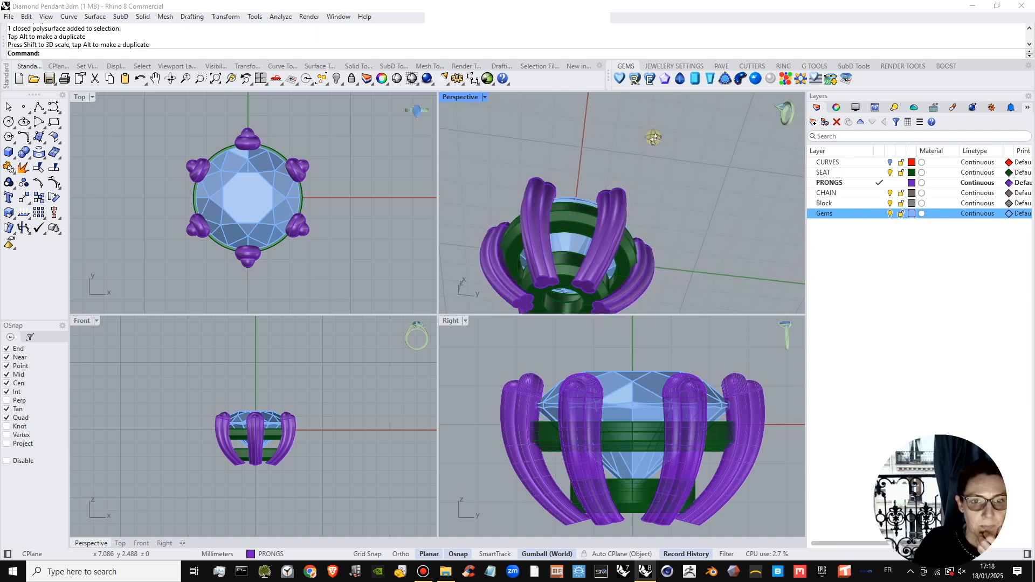
{"action": "scroll", "coordinate": [648, 178], "scroll_direction": "down", "scroll_amount": 2}
{"action": "right_click_drag", "start_coordinate": [645, 206], "coordinate": [614, 261]}
{"action": "scroll", "coordinate": [636, 198], "scroll_direction": "down", "scroll_amount": 5}
{"action": "mouse_move", "coordinate": [279, 241]}
{"action": "right_mouse_down"}
{"action": "mouse_move", "coordinate": [307, 224]}
{"action": "mouse_move", "coordinate": [267, 231]}
{"action": "right_mouse_up"}
{"action": "scroll", "coordinate": [312, 232], "scroll_direction": "up", "scroll_amount": 4}
{"action": "right_click_drag", "start_coordinate": [614, 255], "coordinate": [542, 161]}
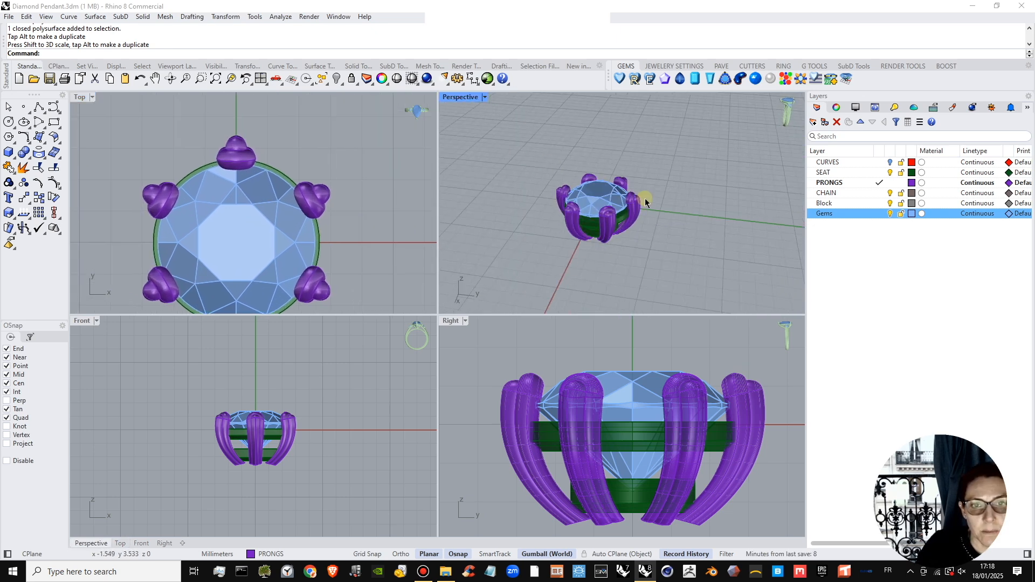
{"action": "scroll", "coordinate": [644, 199], "scroll_direction": "up", "scroll_amount": 4}
{"action": "right_click_drag", "start_coordinate": [620, 212], "coordinate": [640, 228]}
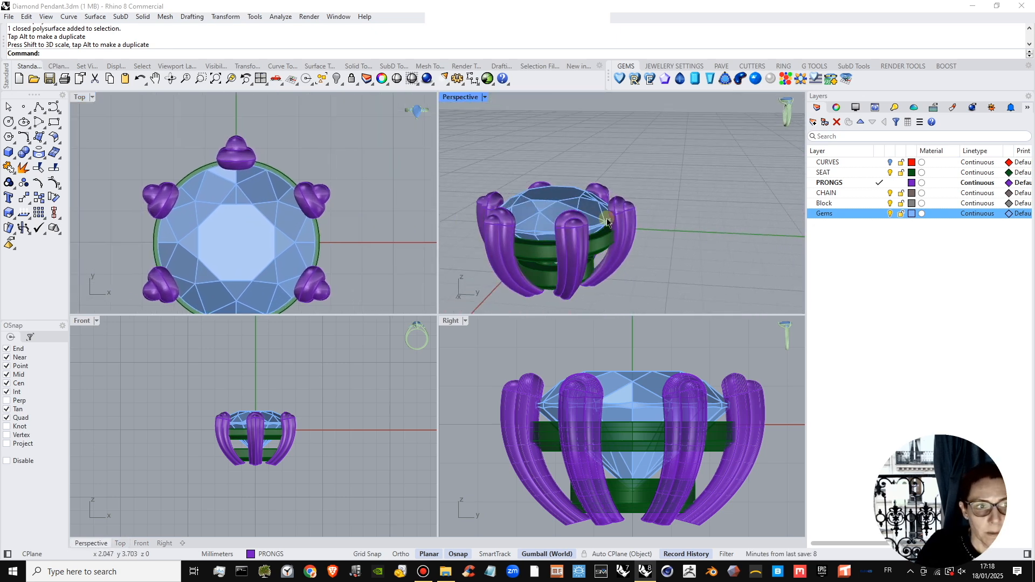
{"action": "right_click_drag", "start_coordinate": [288, 157], "coordinate": [300, 193]}
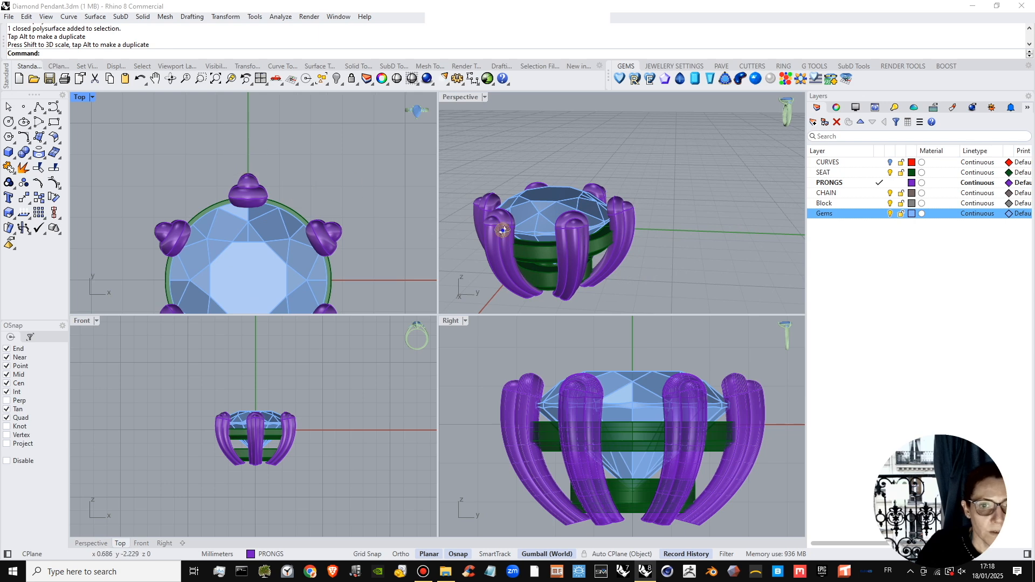
{"action": "right_click_drag", "start_coordinate": [503, 230], "coordinate": [594, 289]}
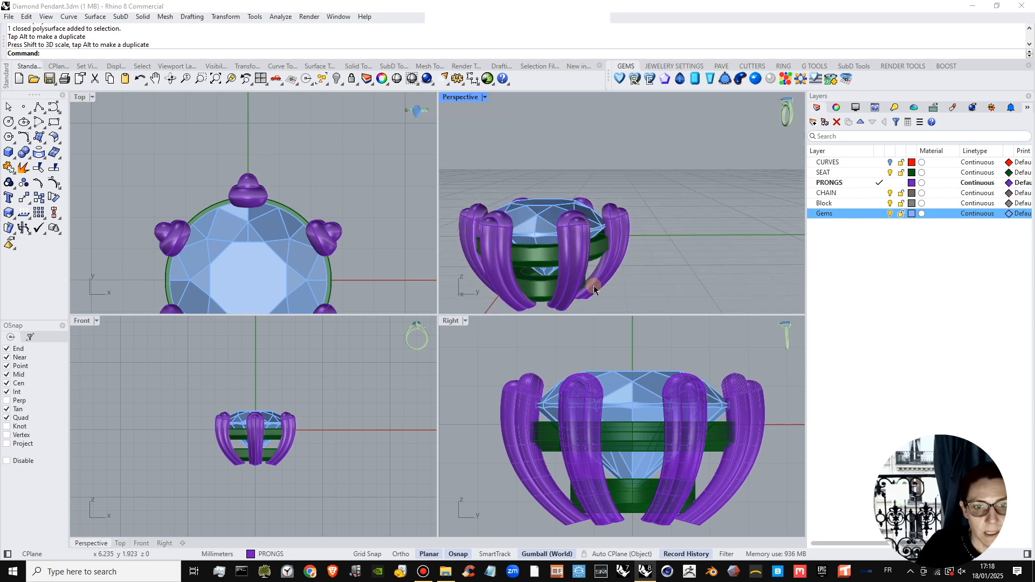
{"action": "left_click", "coordinate": [620, 261]}
{"action": "left_click", "coordinate": [123, 144]}
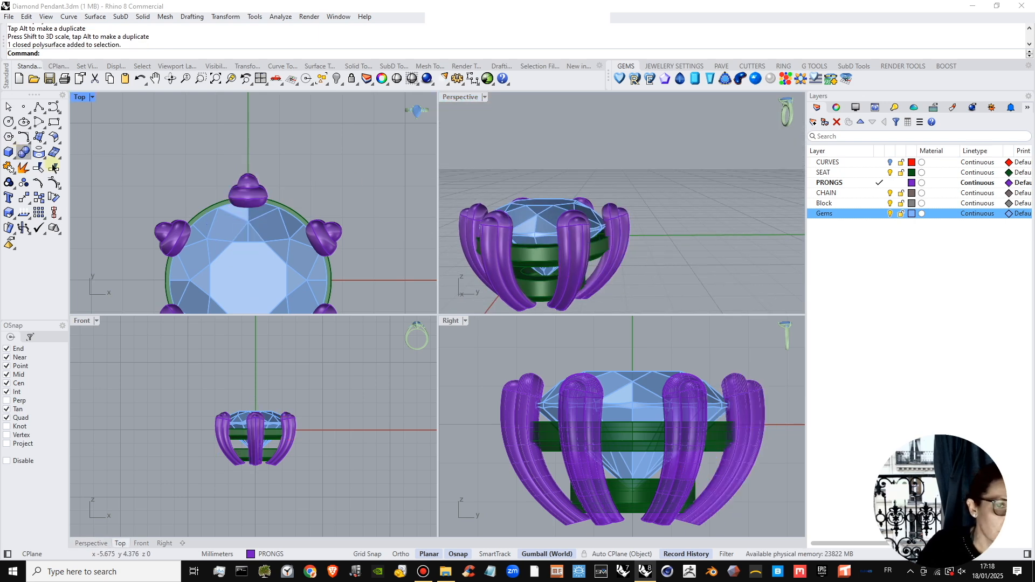
{"action": "right_click_drag", "start_coordinate": [643, 257], "coordinate": [649, 288]}
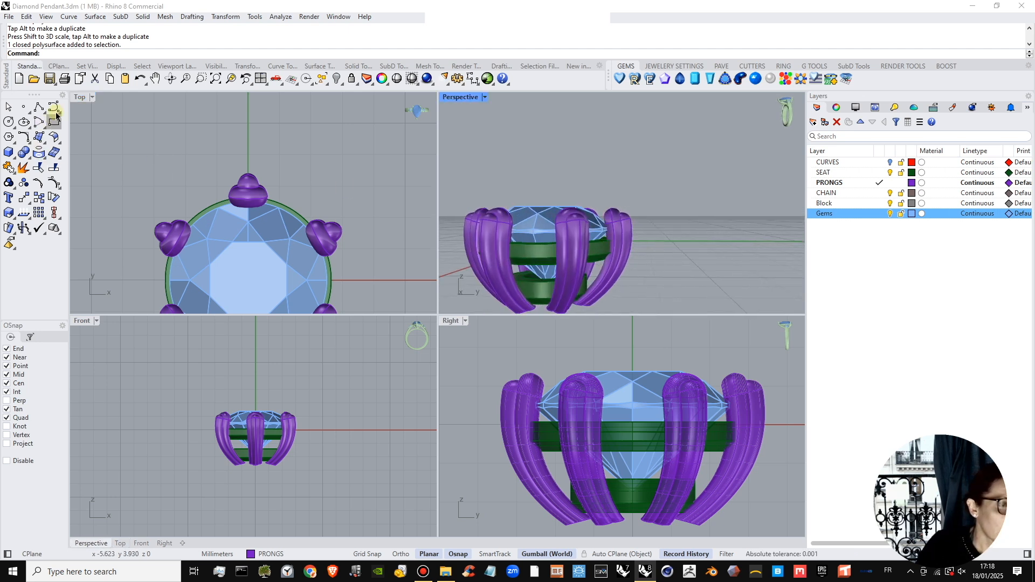
Show the CURVES layer and copy the three-lobed profile curve from the +Y prong outward in the Right view.
{"action": "left_click", "coordinate": [888, 161]}
{"action": "left_click", "coordinate": [242, 180]}
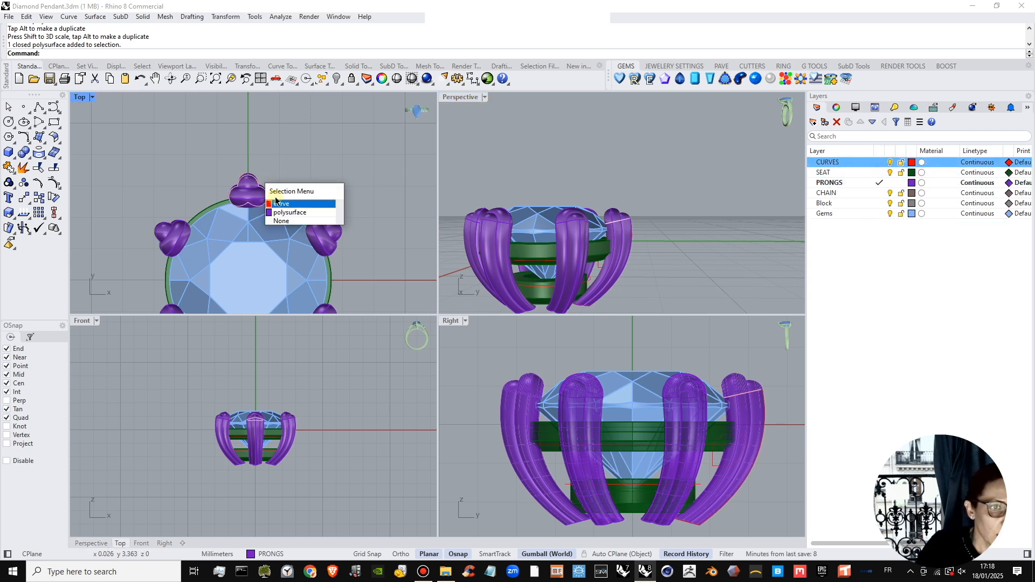
{"action": "left_click", "coordinate": [280, 201]}
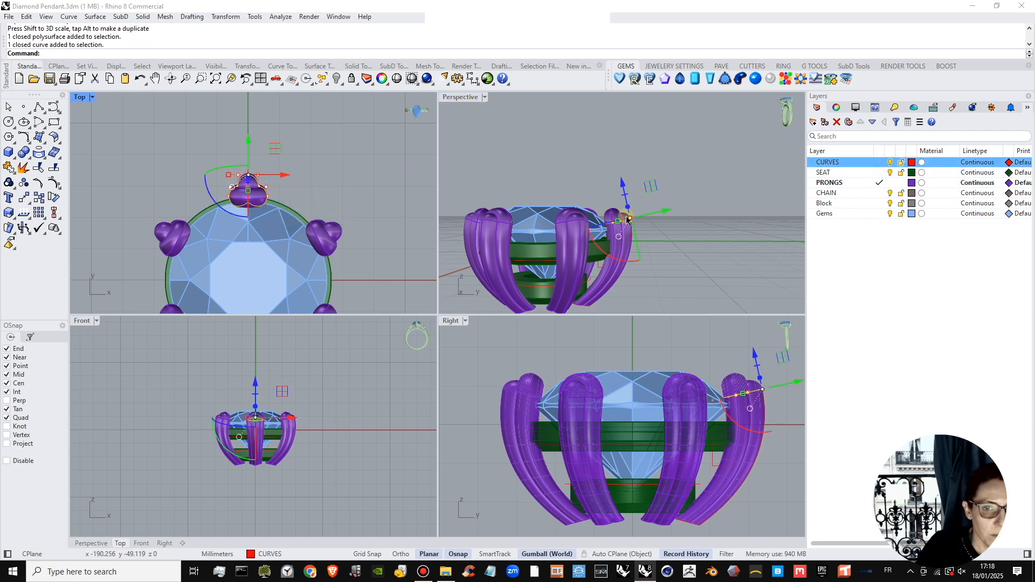
{"action": "right_click_drag", "start_coordinate": [674, 268], "coordinate": [685, 201]}
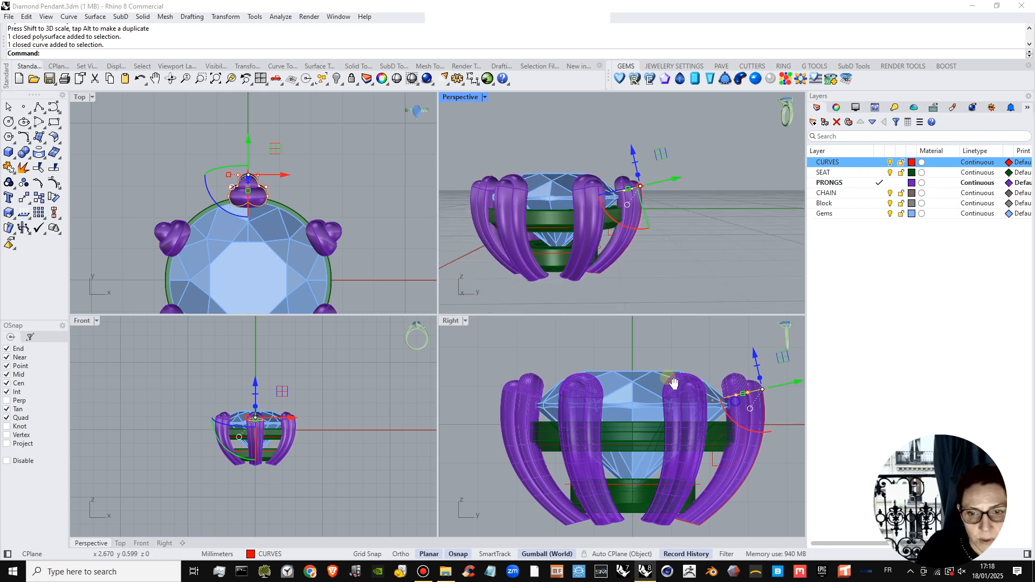
{"action": "right_click_drag", "start_coordinate": [674, 383], "coordinate": [638, 366]}
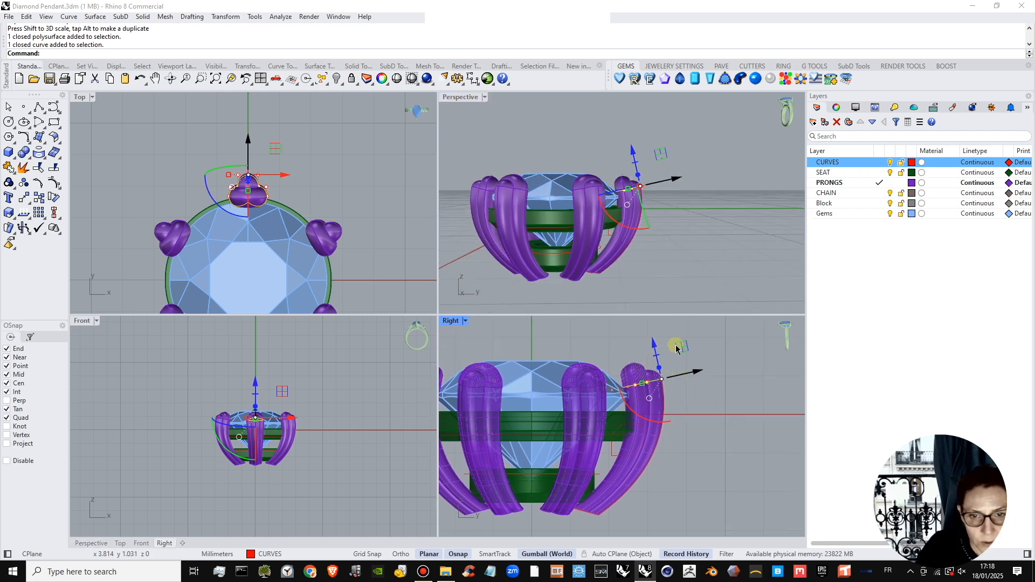
{"action": "left_click_drag", "start_coordinate": [680, 348], "coordinate": [750, 422]}
{"action": "scroll", "coordinate": [750, 422], "scroll_direction": "up", "scroll_amount": 3}
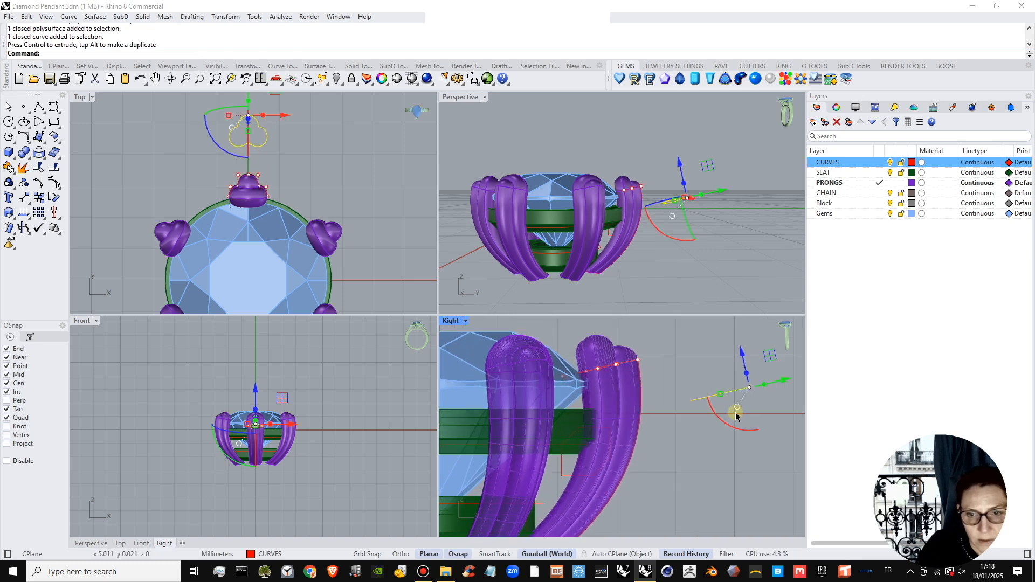
Reset the gumball on the copied three-lobed curve and try relocating its origin.
{"action": "right_click_drag", "start_coordinate": [728, 413], "coordinate": [726, 413]}
{"action": "left_click", "coordinate": [728, 413]}
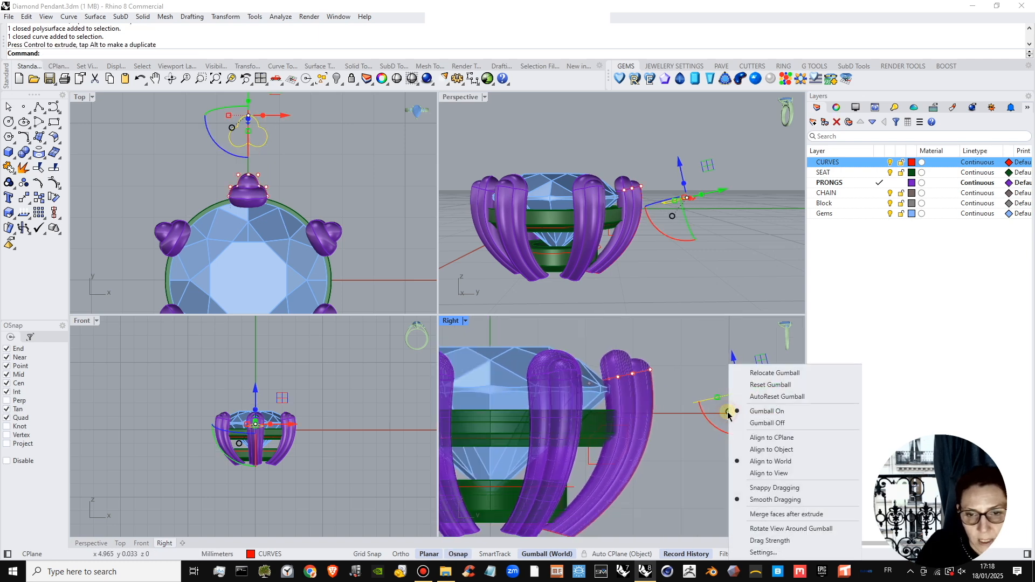
{"action": "left_click", "coordinate": [762, 388]}
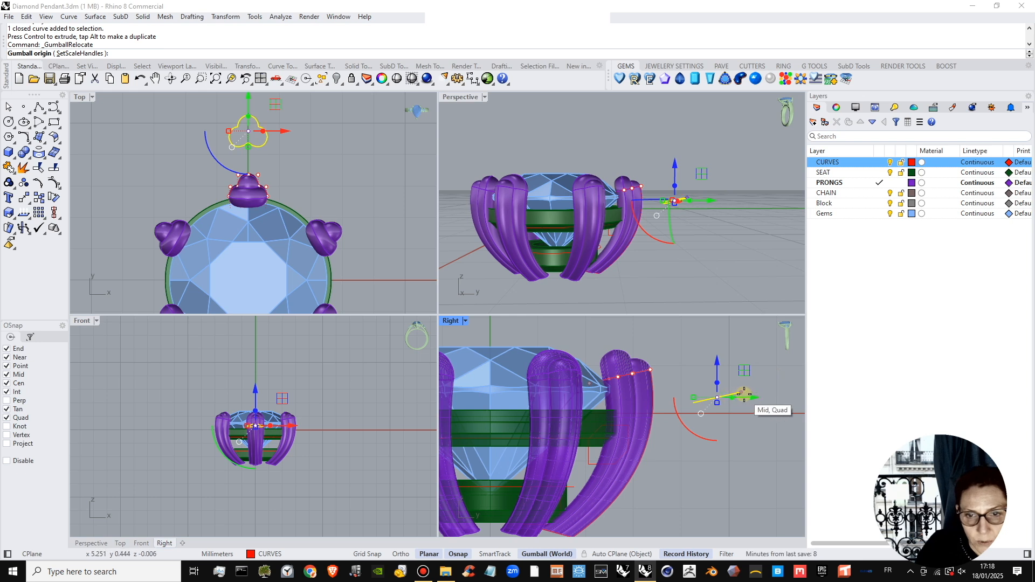
{"action": "key", "text": "Escape"}
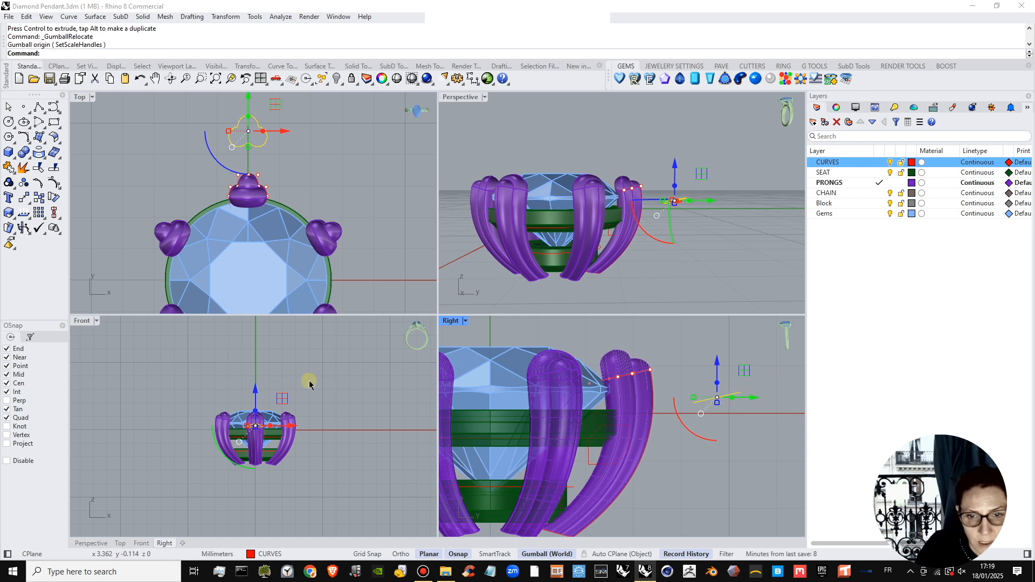
{"action": "left_click", "coordinate": [54, 199]}
{"action": "scroll", "coordinate": [726, 402], "scroll_direction": "up", "scroll_amount": 4}
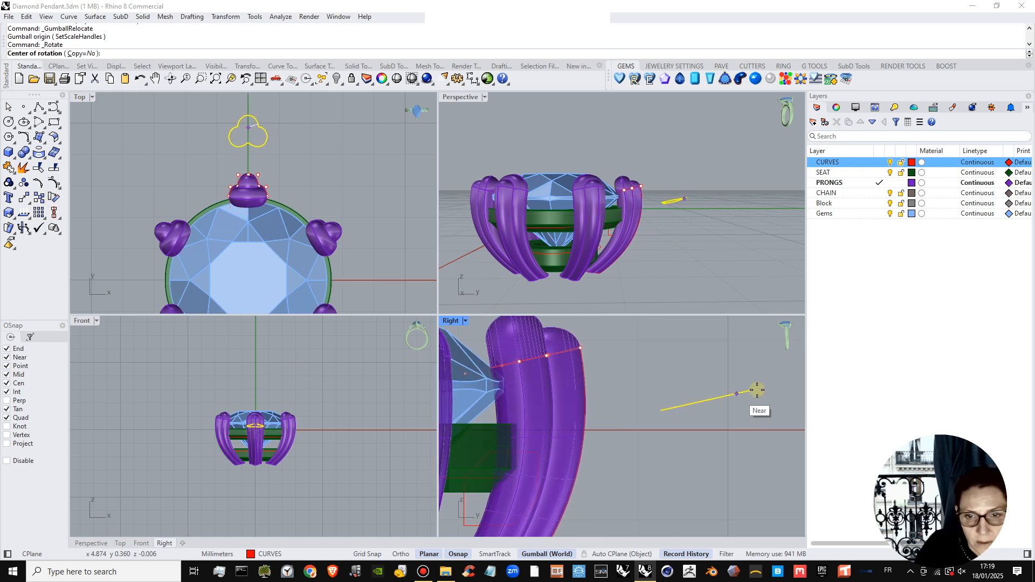
{"action": "left_click", "coordinate": [751, 391]}
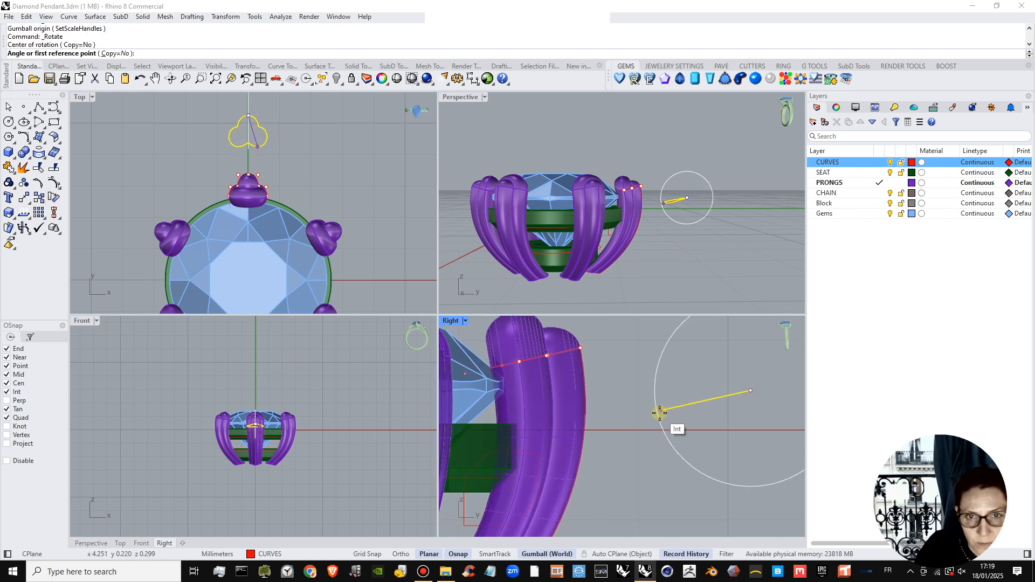
{"action": "left_click", "coordinate": [660, 410]}
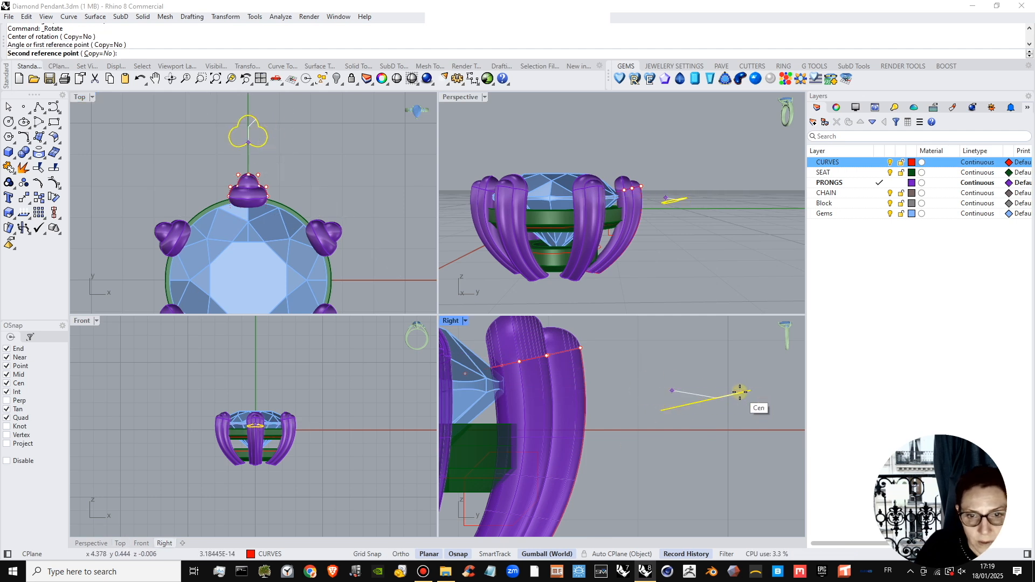
{"action": "key", "text": "Escape"}
{"action": "scroll", "coordinate": [680, 193], "scroll_direction": "up", "scroll_amount": 2}
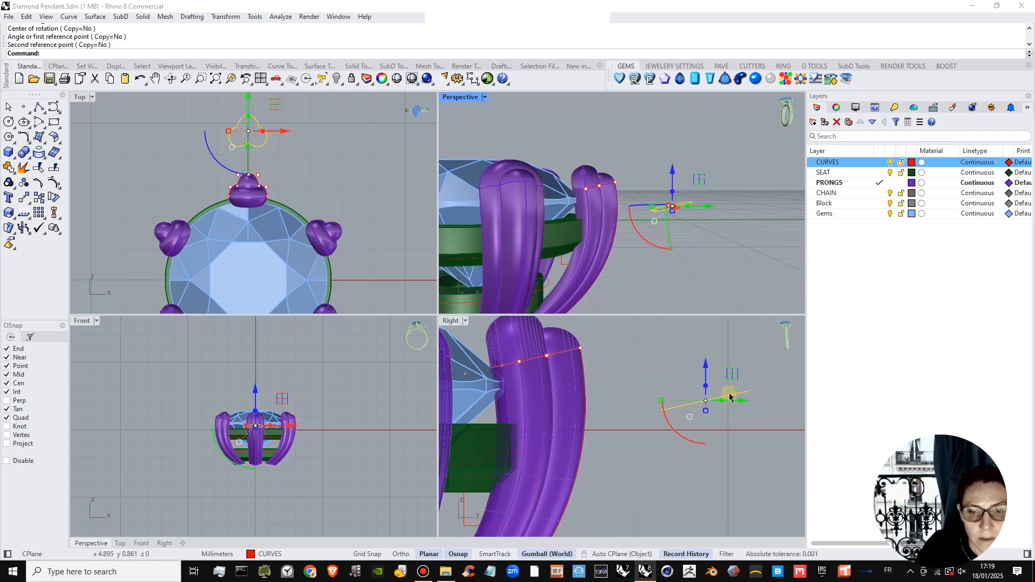
Rotate the copied three-lobed curve about its outer end in the Right view until it lies horizontal.
{"action": "key", "text": "Return"}
{"action": "left_click", "coordinate": [755, 388]}
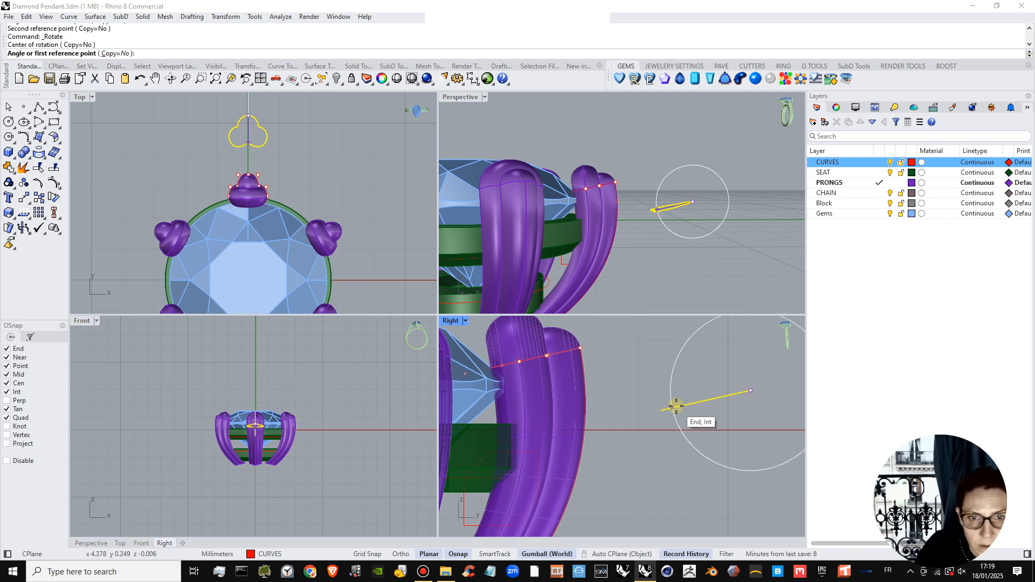
{"action": "left_click", "coordinate": [676, 406]}
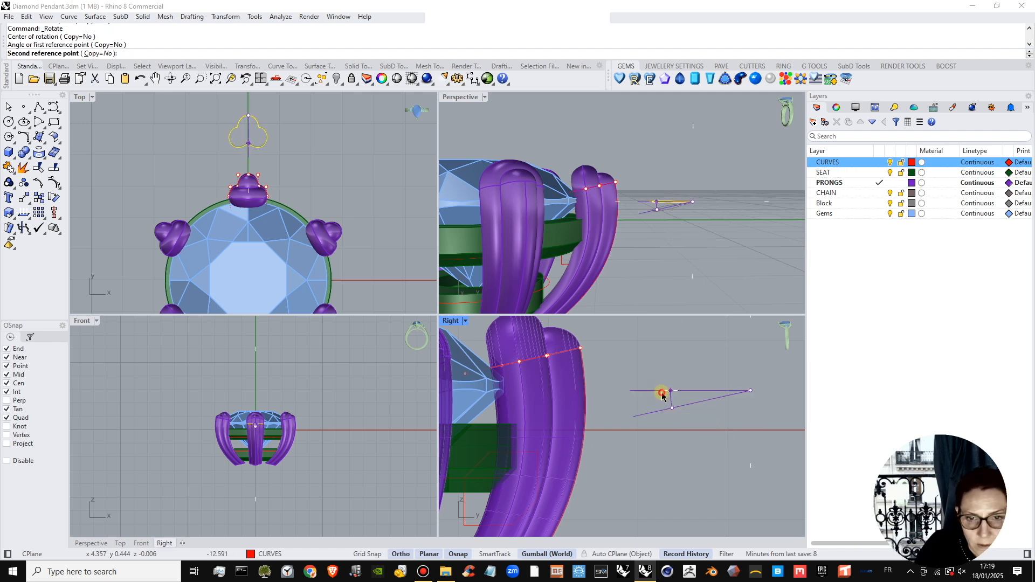
{"action": "left_click", "coordinate": [662, 396], "text": "shift"}
{"action": "left_click", "coordinate": [555, 314]}
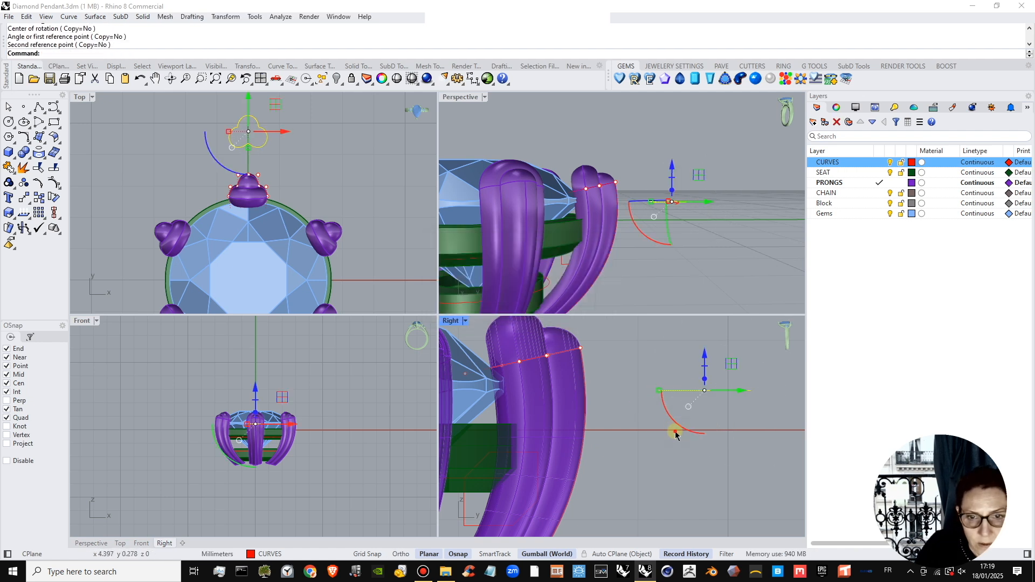
Scale up the copied horizontal three-lobed curve uniformly in the Top view.
{"action": "left_click", "coordinate": [703, 390]}
{"action": "scroll", "coordinate": [716, 378], "scroll_direction": "down", "scroll_amount": 5}
{"action": "scroll", "coordinate": [716, 378], "scroll_direction": "up", "scroll_amount": 5}
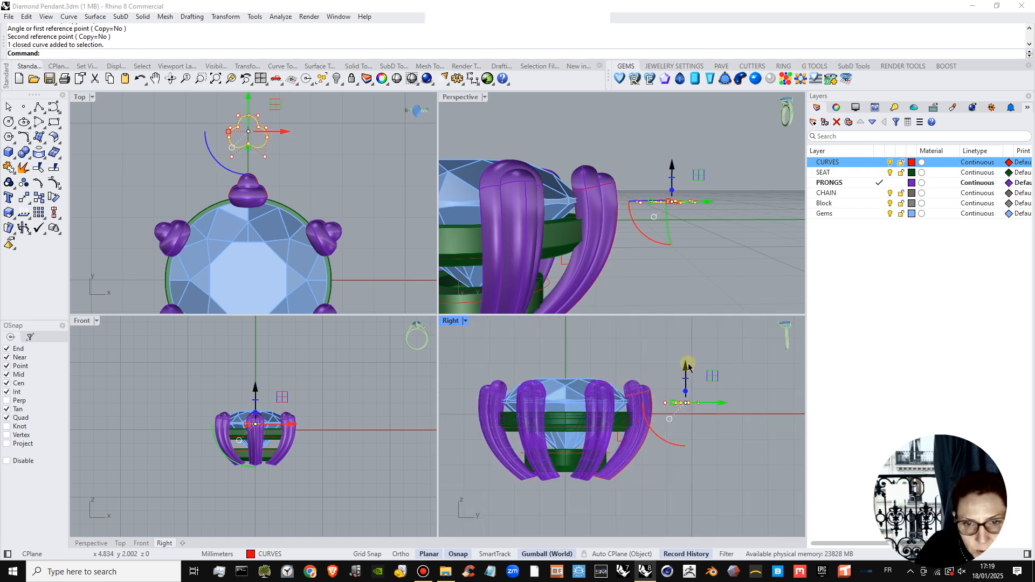
{"action": "scroll", "coordinate": [246, 130], "scroll_direction": "up", "scroll_amount": 2}
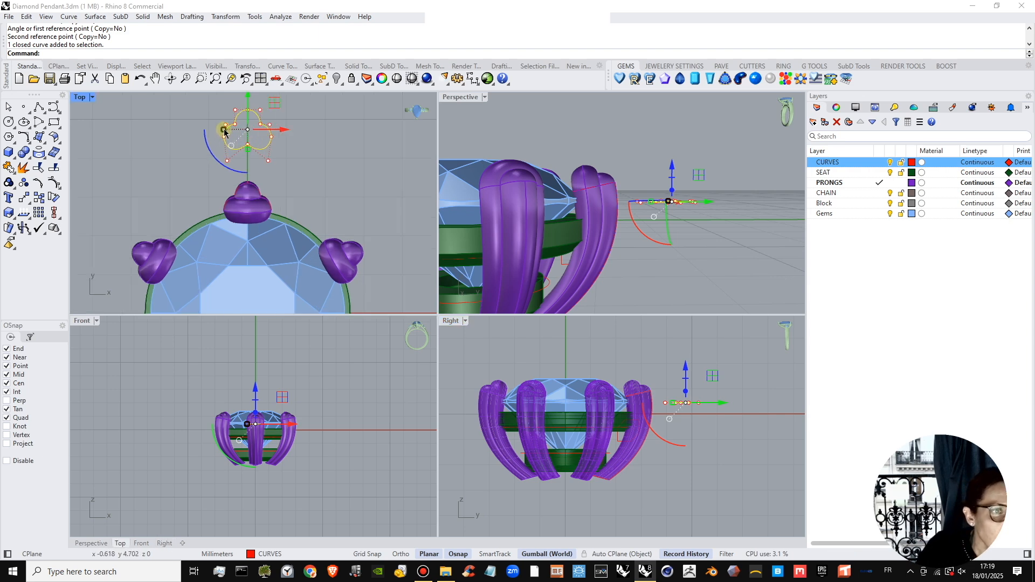
{"action": "left_click_drag", "start_coordinate": [224, 131], "coordinate": [217, 133]}
{"action": "right_click_drag", "start_coordinate": [241, 156], "coordinate": [250, 173]}
{"action": "left_click", "coordinate": [232, 145]}
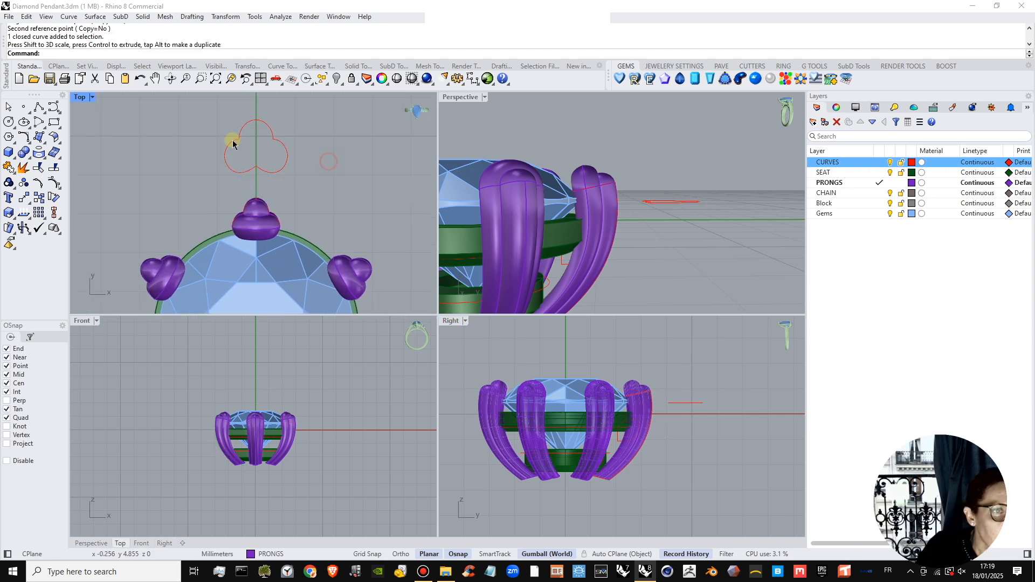
Adjust the two control points where the upper lobe of the copied curve meets its side lobes.
{"action": "left_click", "coordinate": [239, 139]}
{"action": "left_click_drag", "start_coordinate": [228, 128], "coordinate": [256, 111]}
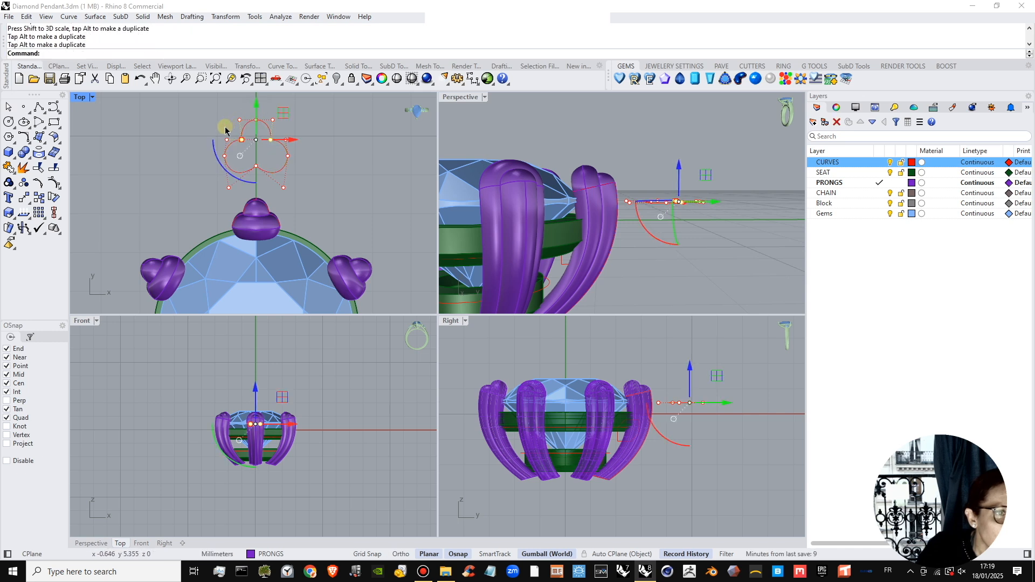
{"action": "left_click", "coordinate": [221, 132]}
{"action": "left_click", "coordinate": [270, 132]}
{"action": "right_click_drag", "start_coordinate": [272, 132], "coordinate": [286, 144]}
{"action": "scroll", "coordinate": [252, 128], "scroll_direction": "up", "scroll_amount": 1}
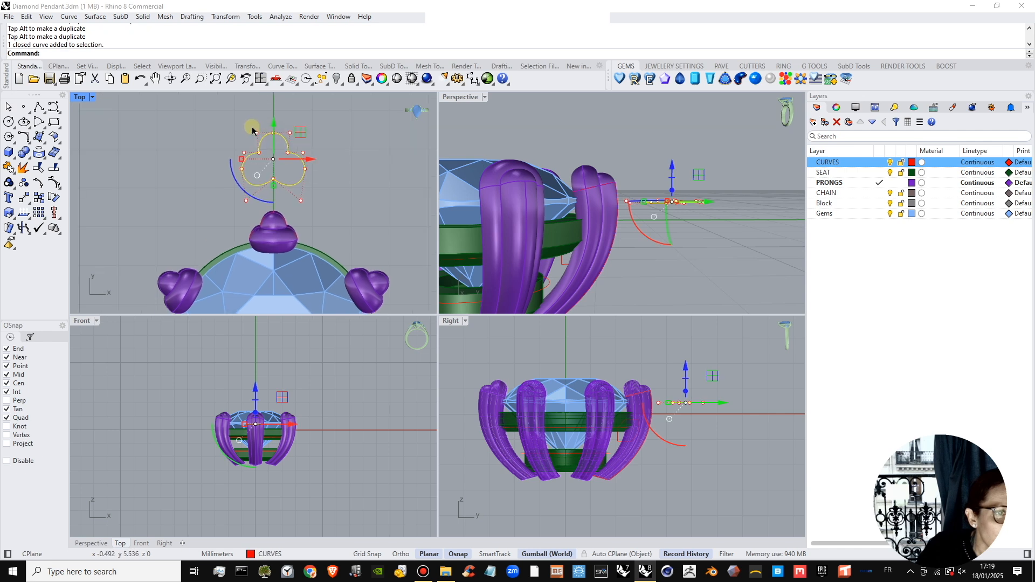
Move the three-lobed curve along Y until it overlaps the +Y prong, and lower it beside the upper seat ring.
{"action": "left_click_drag", "start_coordinate": [251, 127], "coordinate": [226, 128]}
{"action": "scroll", "coordinate": [285, 138], "scroll_direction": "up", "scroll_amount": 5}
{"action": "right_click_drag", "start_coordinate": [258, 127], "coordinate": [266, 145]}
{"action": "left_click_drag", "start_coordinate": [273, 134], "coordinate": [273, 239]}
{"action": "left_click", "coordinate": [361, 161]}
{"action": "scroll", "coordinate": [288, 172], "scroll_direction": "down", "scroll_amount": 2}
{"action": "left_click", "coordinate": [297, 174]}
{"action": "right_click_drag", "start_coordinate": [635, 249], "coordinate": [627, 282]}
{"action": "left_click_drag", "start_coordinate": [615, 136], "coordinate": [630, 193]}
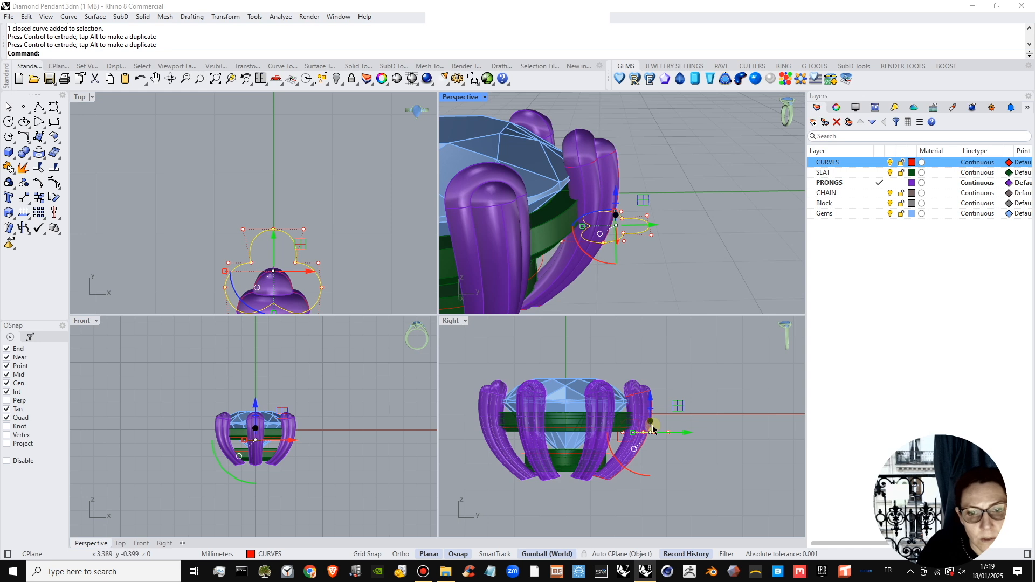
Fine-tune the three-lobed curve's height and shift it slightly outward from the prong in the Right view.
{"action": "scroll", "coordinate": [675, 437], "scroll_direction": "up", "scroll_amount": 2}
{"action": "right_click_drag", "start_coordinate": [674, 437], "coordinate": [645, 427]}
{"action": "left_click_drag", "start_coordinate": [614, 394], "coordinate": [615, 389]}
{"action": "right_click_drag", "start_coordinate": [637, 431], "coordinate": [616, 429]}
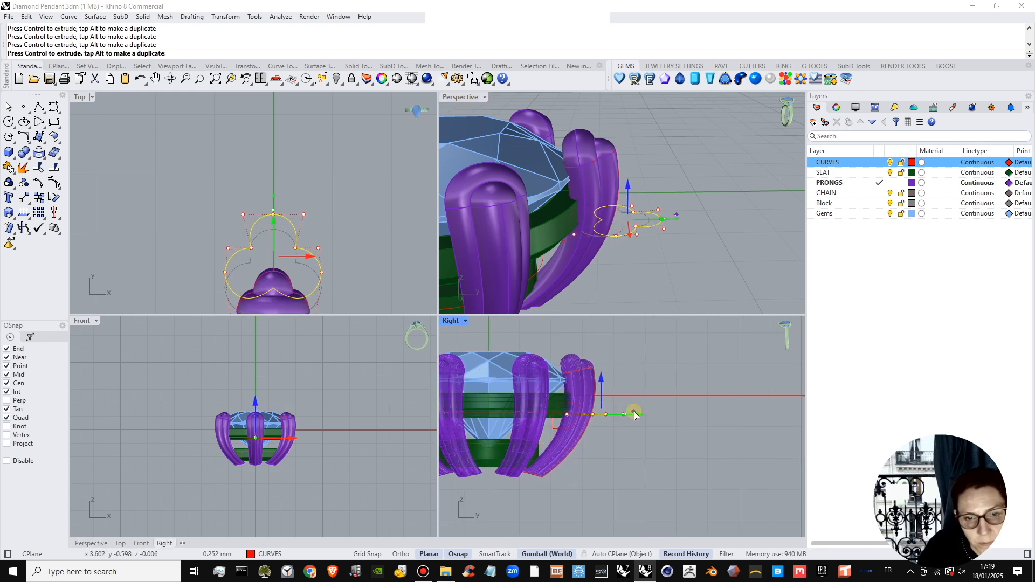
Enlarge the three-lobed curve a little around its centre so that it loops more widely around the prong.
{"action": "left_click", "coordinate": [654, 281]}
{"action": "right_click_drag", "start_coordinate": [653, 281], "coordinate": [657, 211]}
{"action": "right_click_drag", "start_coordinate": [658, 212], "coordinate": [656, 257], "text": "shift"}
{"action": "scroll", "coordinate": [663, 221], "scroll_direction": "up", "scroll_amount": 3}
{"action": "scroll", "coordinate": [657, 257], "scroll_direction": "up", "scroll_amount": 9}
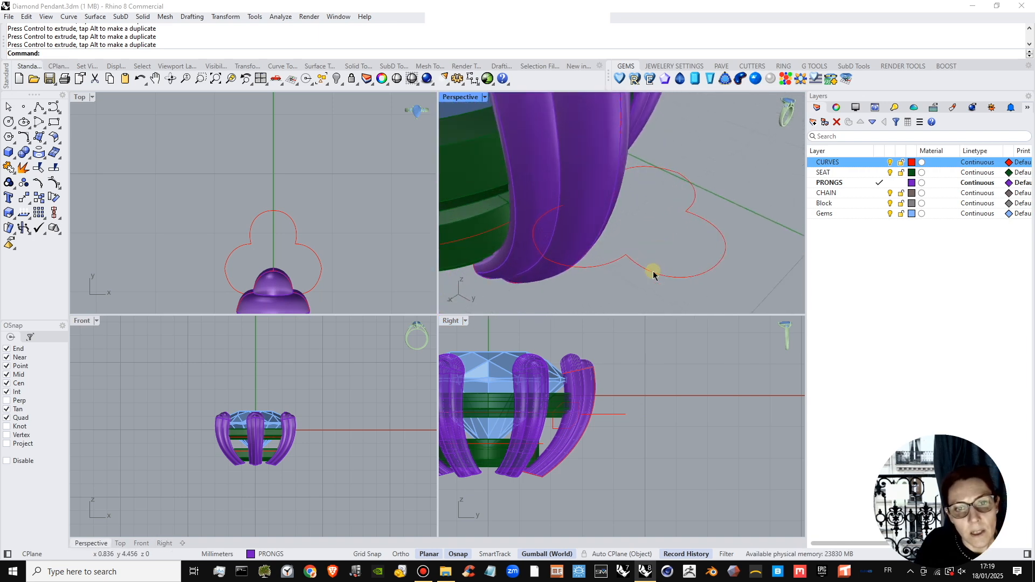
{"action": "left_click", "coordinate": [651, 272]}
{"action": "scroll", "coordinate": [338, 248], "scroll_direction": "down", "scroll_amount": 4}
{"action": "right_click_drag", "start_coordinate": [339, 252], "coordinate": [295, 250]}
{"action": "scroll", "coordinate": [237, 245], "scroll_direction": "up", "scroll_amount": 2}
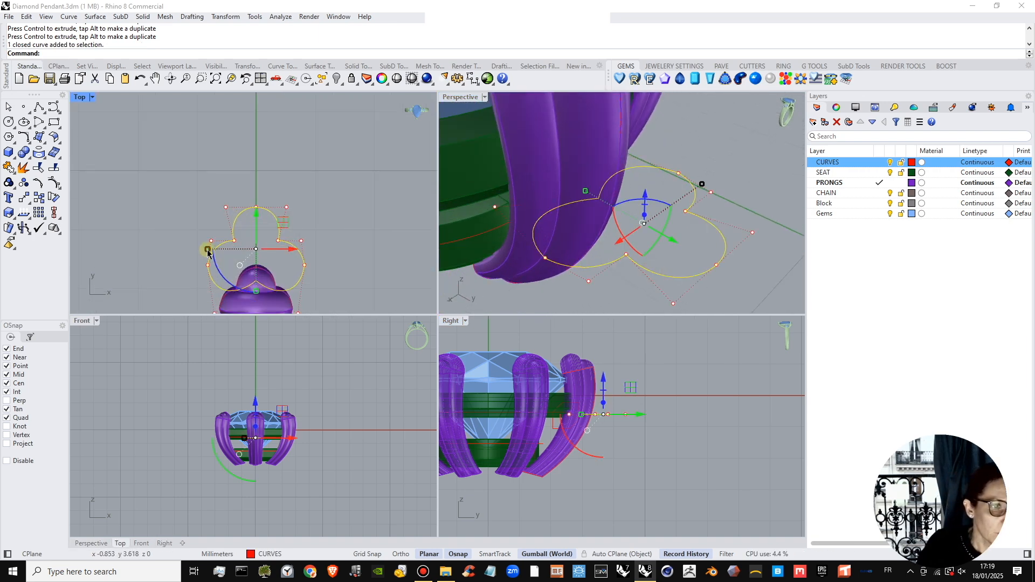
{"action": "left_click_drag", "start_coordinate": [207, 251], "coordinate": [200, 249]}
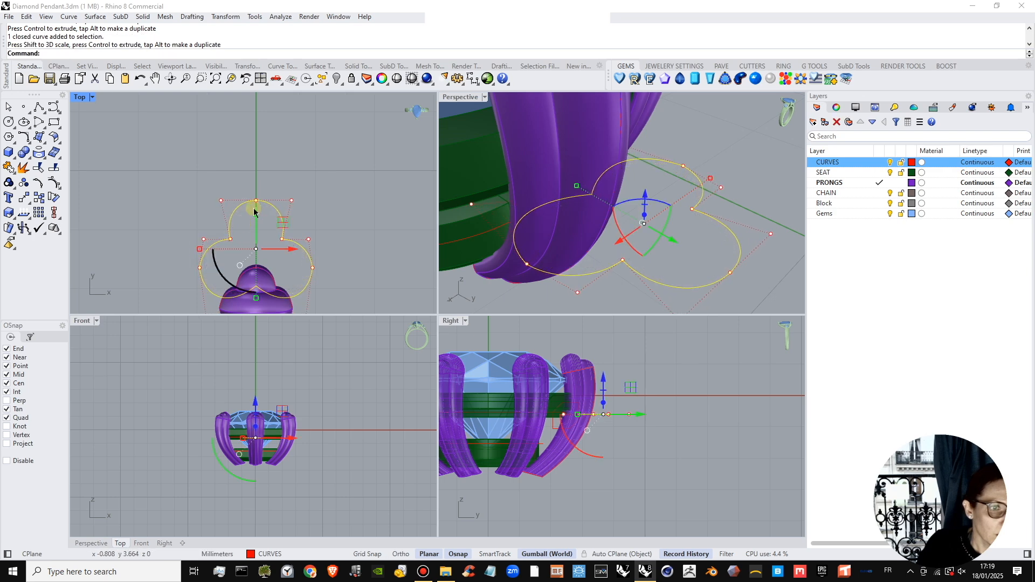
Create a flat-capped pipe along the three-lobed curve with a radius of 0.35 mm.
{"action": "scroll", "coordinate": [255, 212], "scroll_direction": "down", "scroll_amount": 3}
{"action": "left_click", "coordinate": [15, 157]}
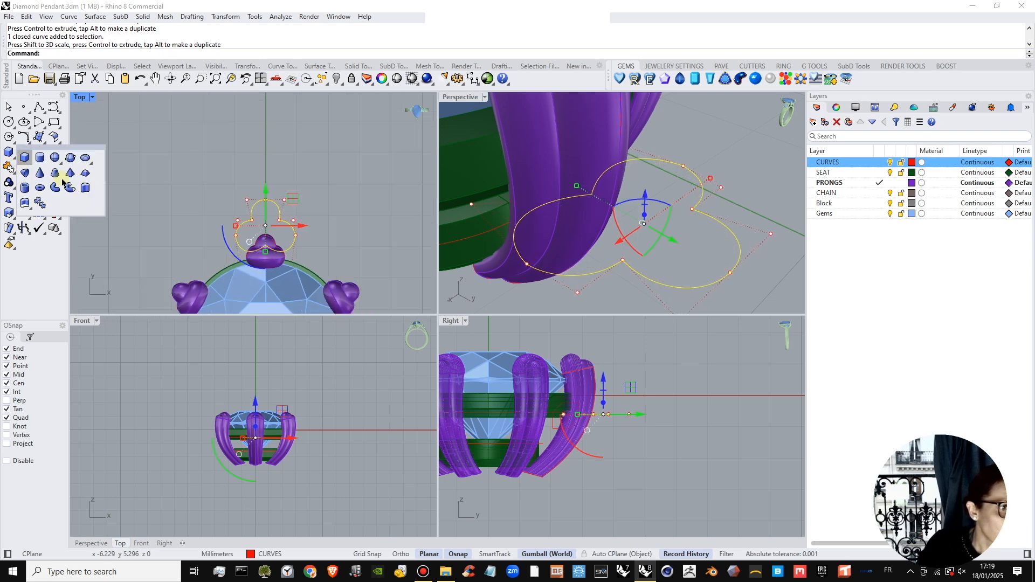
{"action": "left_click", "coordinate": [60, 189]}
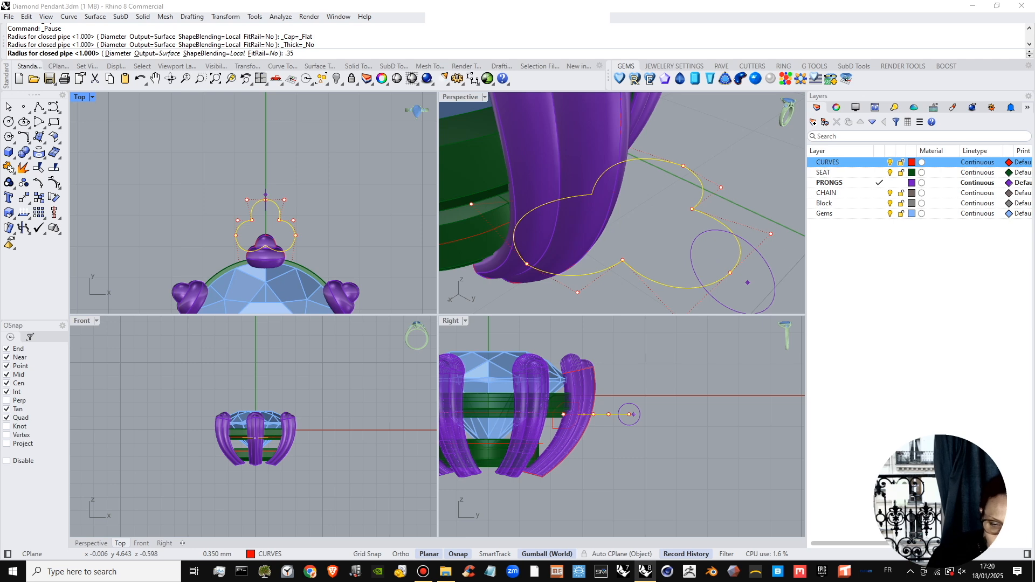
{"action": "key", "text": "Return"}
{"action": "key", "text": "Return"}
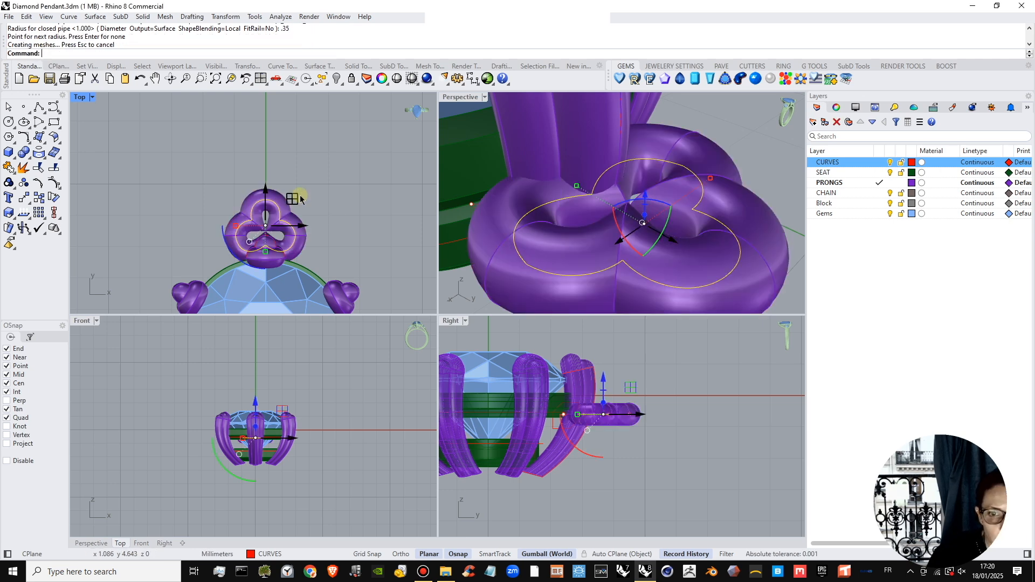
{"action": "left_click", "coordinate": [374, 180]}
{"action": "scroll", "coordinate": [310, 226], "scroll_direction": "up", "scroll_amount": 4}
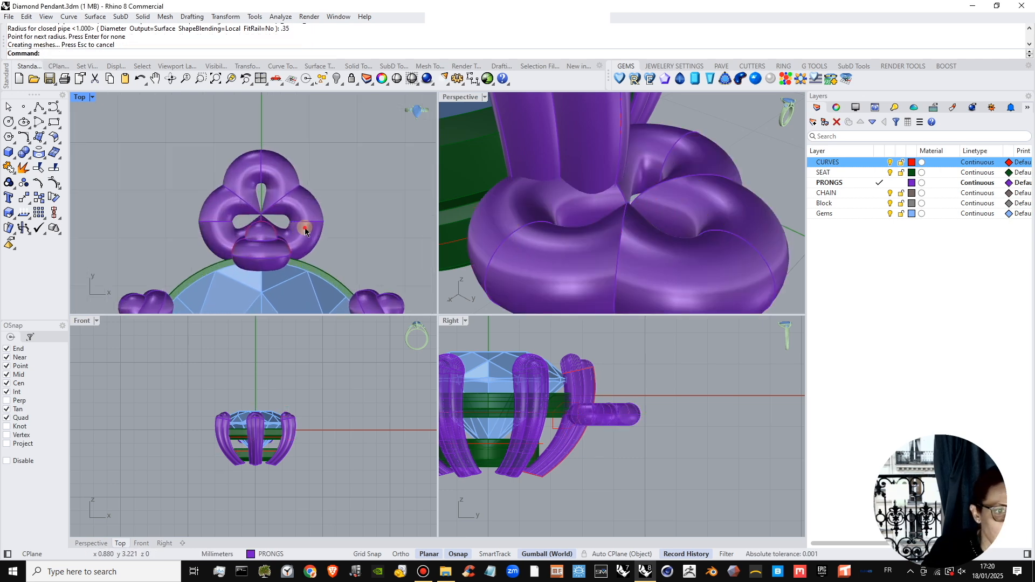
Scale the three-lobed curve up further in the Top view and delete the pipe made from its smaller version.
{"action": "left_click", "coordinate": [309, 235]}
{"action": "scroll", "coordinate": [305, 231], "scroll_direction": "down", "scroll_amount": 2}
{"action": "right_click_drag", "start_coordinate": [631, 446], "coordinate": [641, 445]}
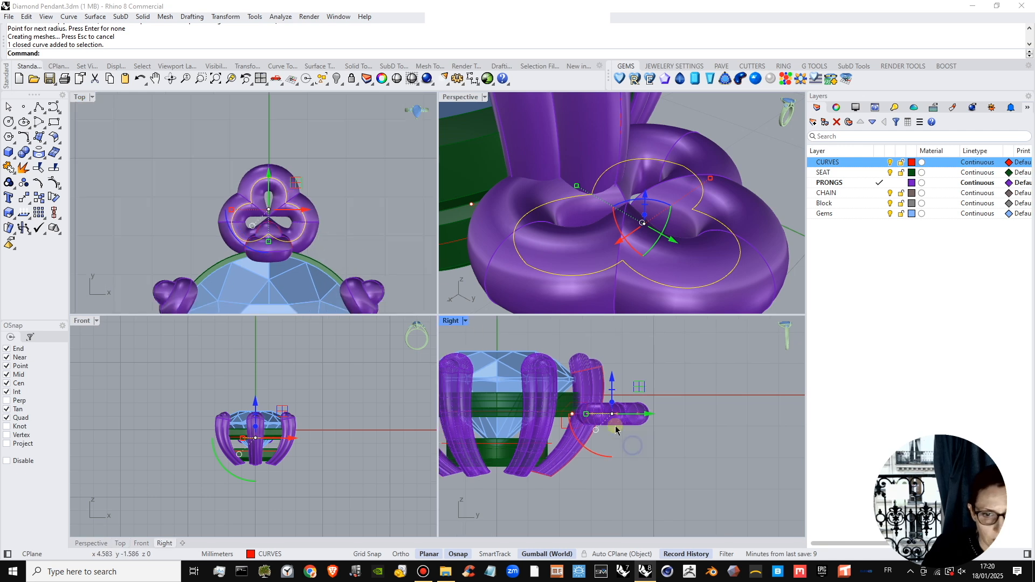
{"action": "left_click_drag", "start_coordinate": [232, 214], "coordinate": [226, 215]}
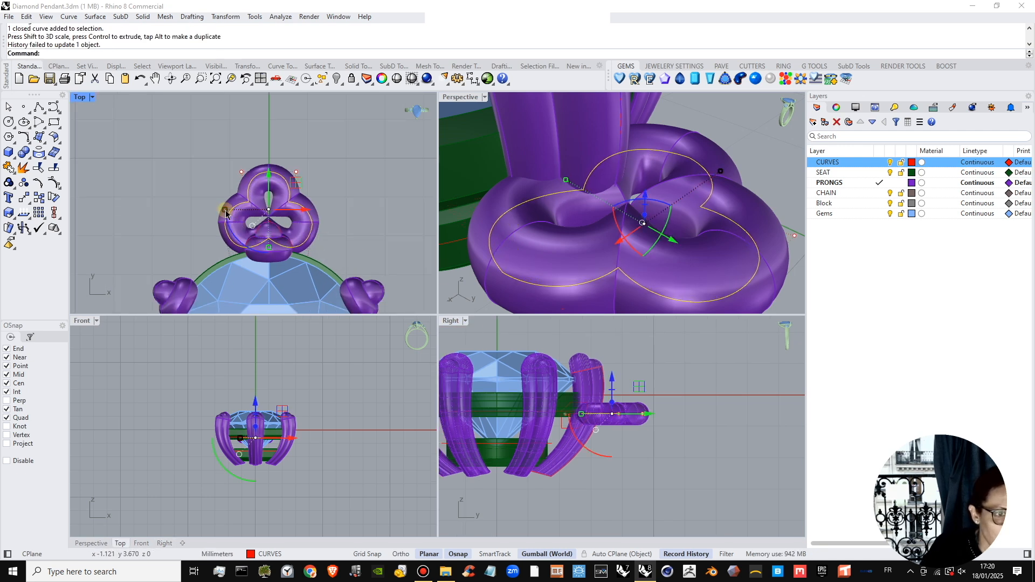
{"action": "left_click", "coordinate": [307, 201]}
{"action": "key", "text": "Delete"}
{"action": "left_click", "coordinate": [256, 208]}
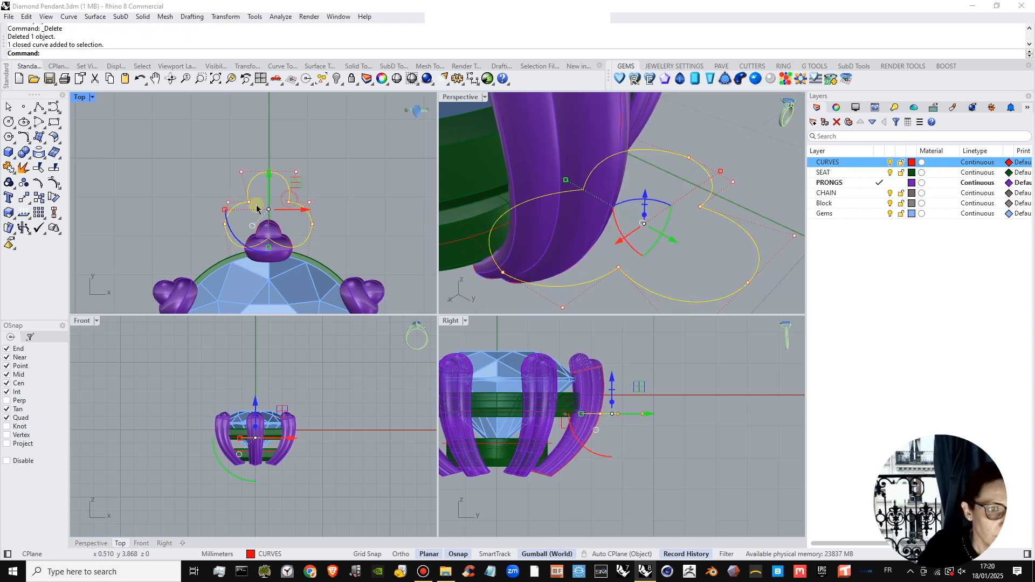
{"action": "left_click_drag", "start_coordinate": [223, 211], "coordinate": [220, 210]}
Pipe the enlarged three-lobed curve again with flat caps and a 0.35 mm radius.
{"action": "scroll", "coordinate": [241, 187], "scroll_direction": "down", "scroll_amount": 6}
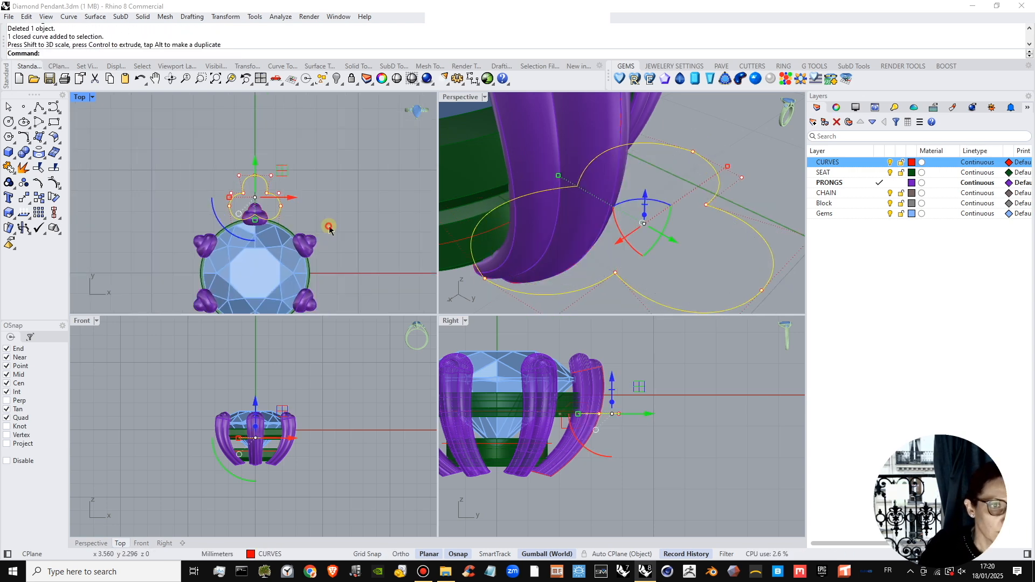
{"action": "left_click", "coordinate": [331, 212]}
{"action": "right_click_drag", "start_coordinate": [330, 209], "coordinate": [330, 180]}
{"action": "scroll", "coordinate": [323, 187], "scroll_direction": "down", "scroll_amount": 3}
{"action": "scroll", "coordinate": [267, 164], "scroll_direction": "up", "scroll_amount": 5}
{"action": "left_click", "coordinate": [269, 156]}
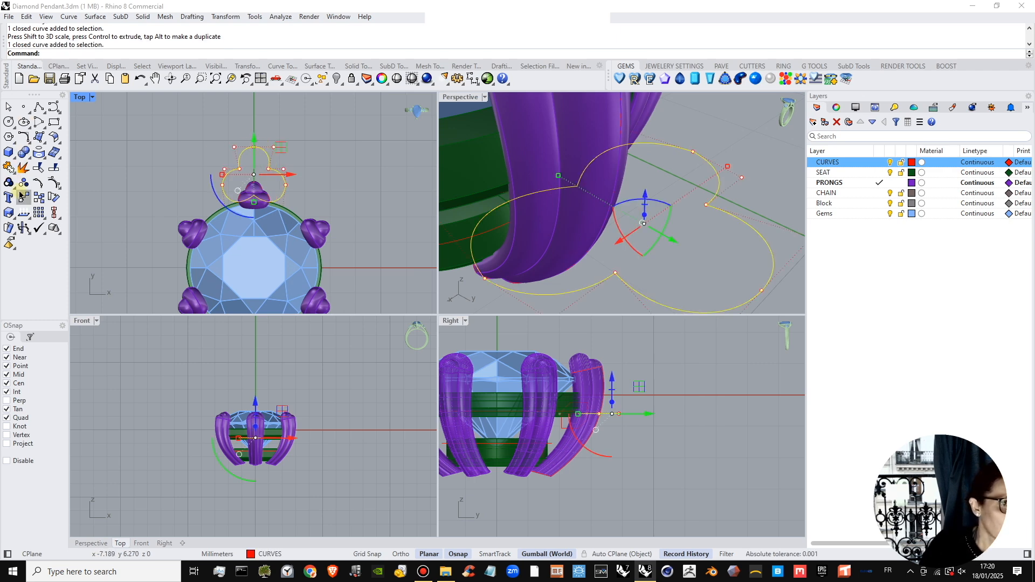
{"action": "right_click", "coordinate": [156, 53]}
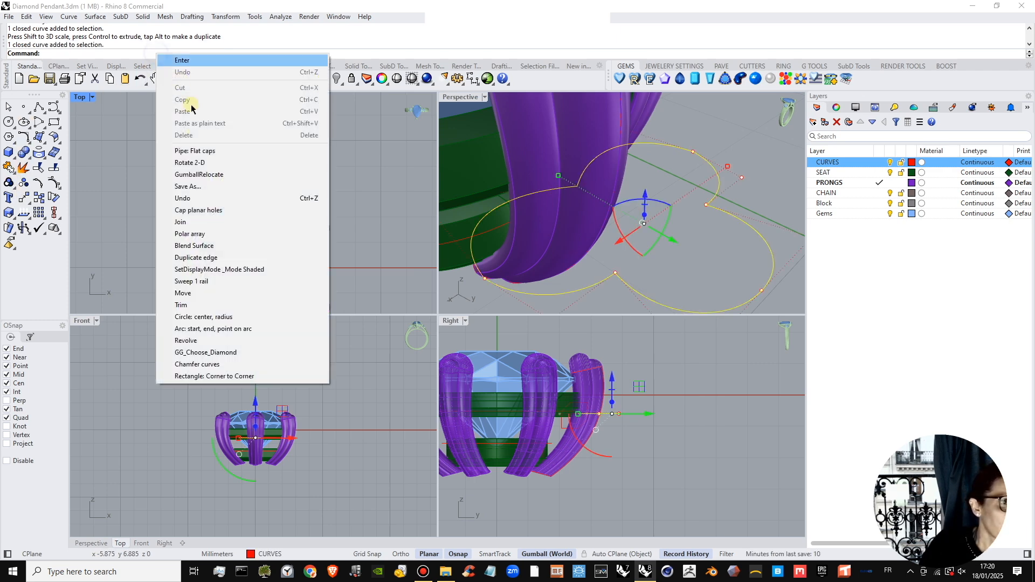
{"action": "left_click", "coordinate": [259, 151]}
{"action": "key", "text": "Return"}
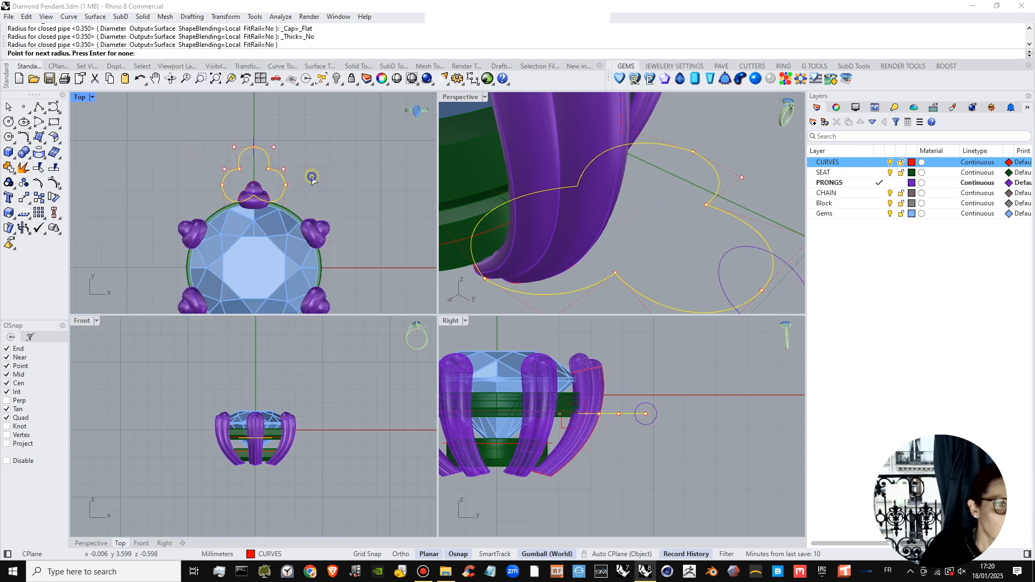
{"action": "key", "text": "Return"}
Inspect the new three-lobed pipe against the +Y prong and the stone, and delete it.
{"action": "scroll", "coordinate": [270, 205], "scroll_direction": "down", "scroll_amount": 3}
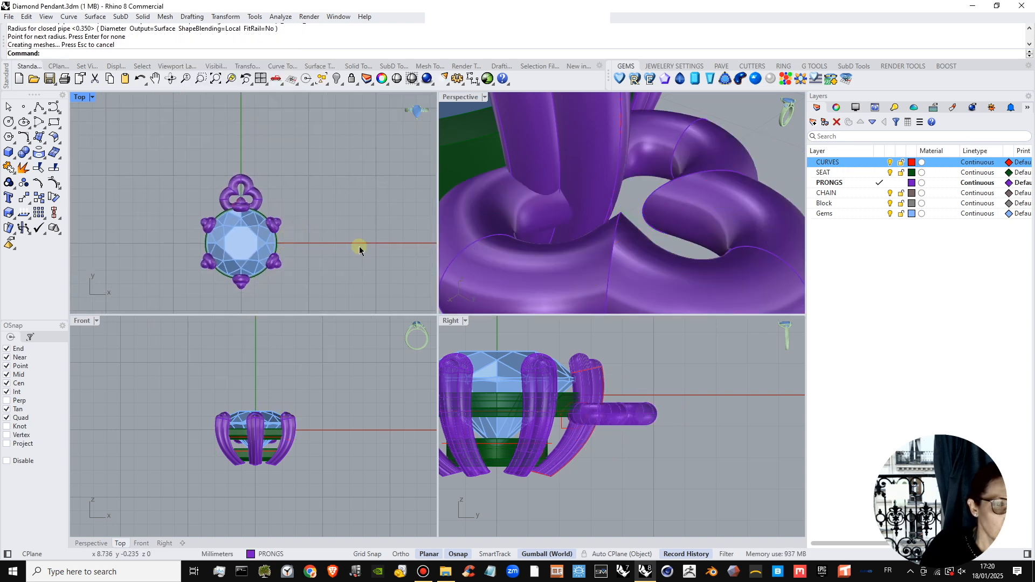
{"action": "scroll", "coordinate": [664, 202], "scroll_direction": "down", "scroll_amount": 10}
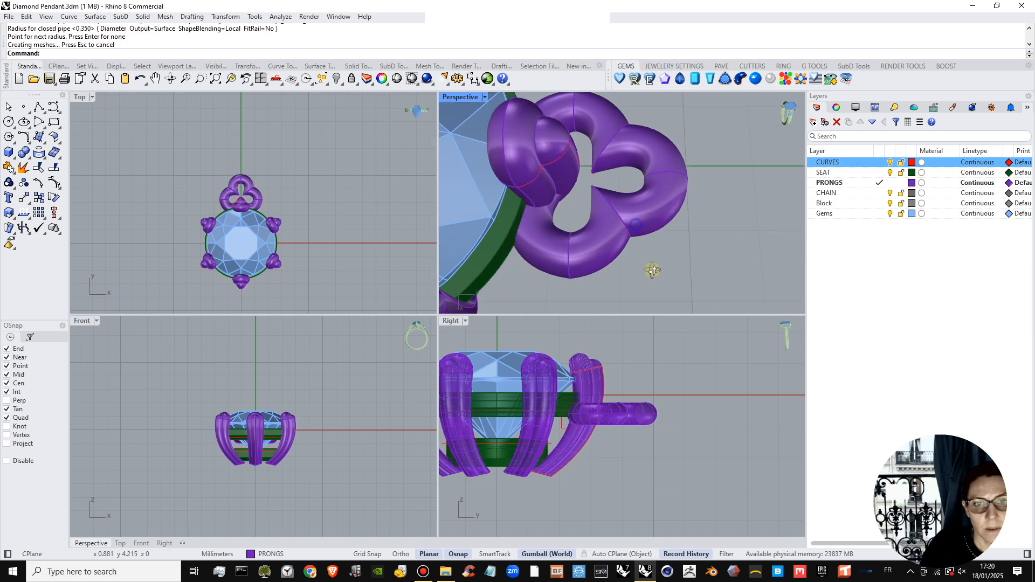
{"action": "scroll", "coordinate": [650, 194], "scroll_direction": "down", "scroll_amount": 4}
{"action": "right_click_drag", "start_coordinate": [640, 223], "coordinate": [692, 252]}
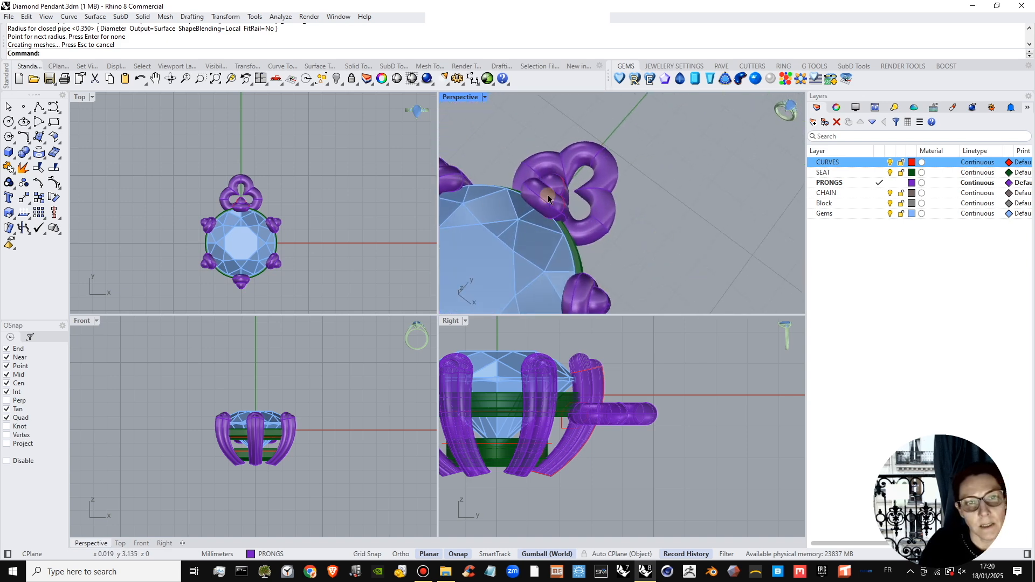
{"action": "scroll", "coordinate": [245, 204], "scroll_direction": "up", "scroll_amount": 4}
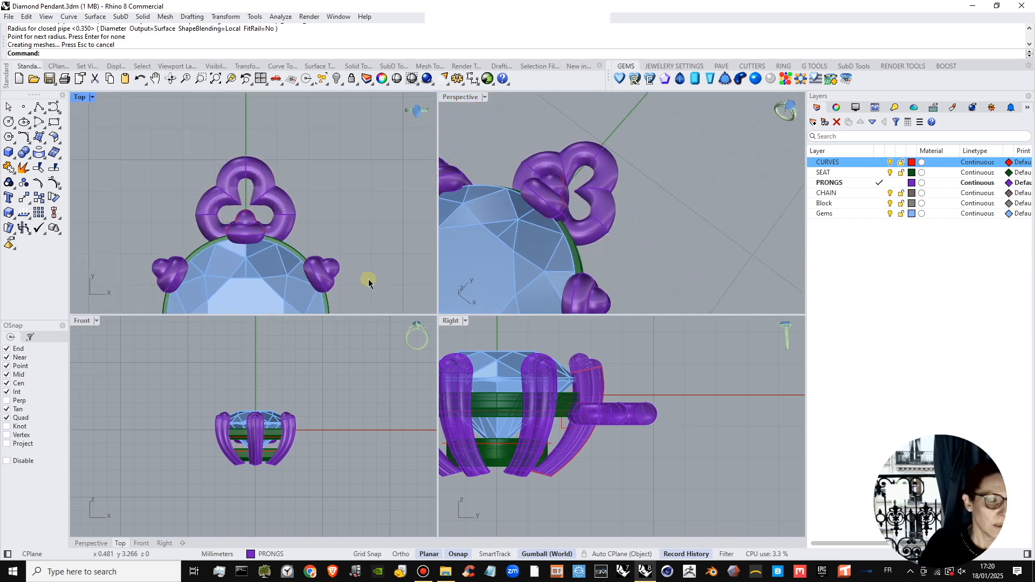
{"action": "left_click", "coordinate": [612, 440]}
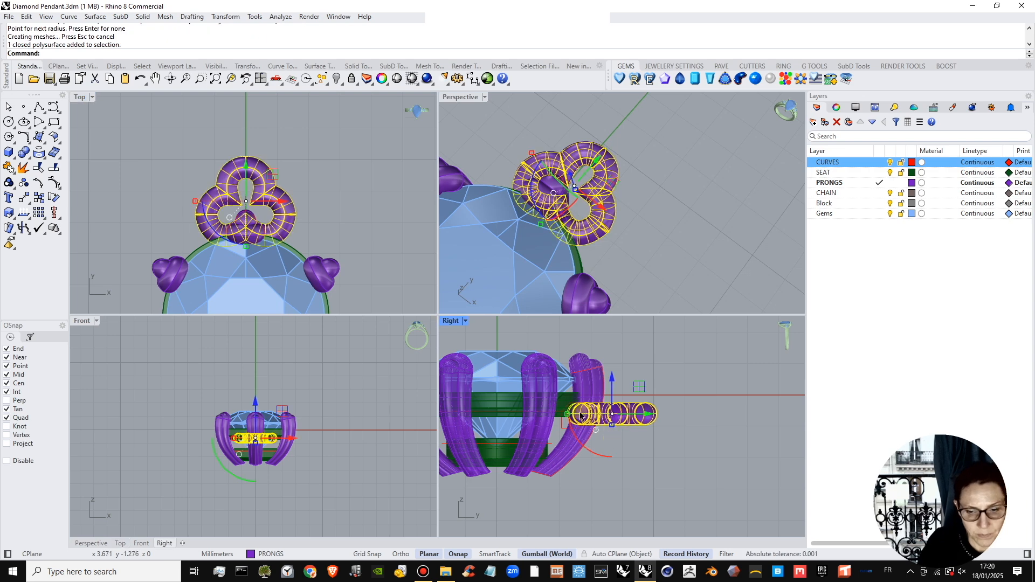
{"action": "key", "text": "Delete"}
Spread apart the two control points where the upper lobe of the large curve meets the side lobes.
{"action": "scroll", "coordinate": [225, 183], "scroll_direction": "up", "scroll_amount": 4}
{"action": "left_click", "coordinate": [229, 204]}
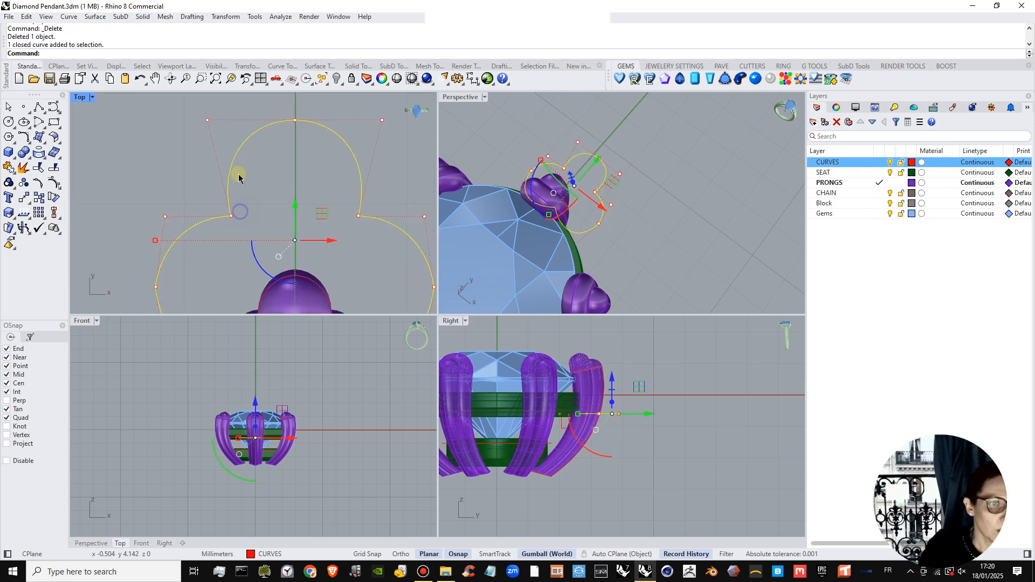
{"action": "right_click_drag", "start_coordinate": [239, 174], "coordinate": [238, 161]}
{"action": "left_click_drag", "start_coordinate": [204, 190], "coordinate": [387, 238]}
{"action": "left_click_drag", "start_coordinate": [231, 202], "coordinate": [220, 202]}
{"action": "scroll", "coordinate": [252, 211], "scroll_direction": "down", "scroll_amount": 4}
{"action": "right_click_drag", "start_coordinate": [244, 230], "coordinate": [260, 190]}
{"action": "key", "text": "Escape"}
{"action": "key", "text": "Escape"}
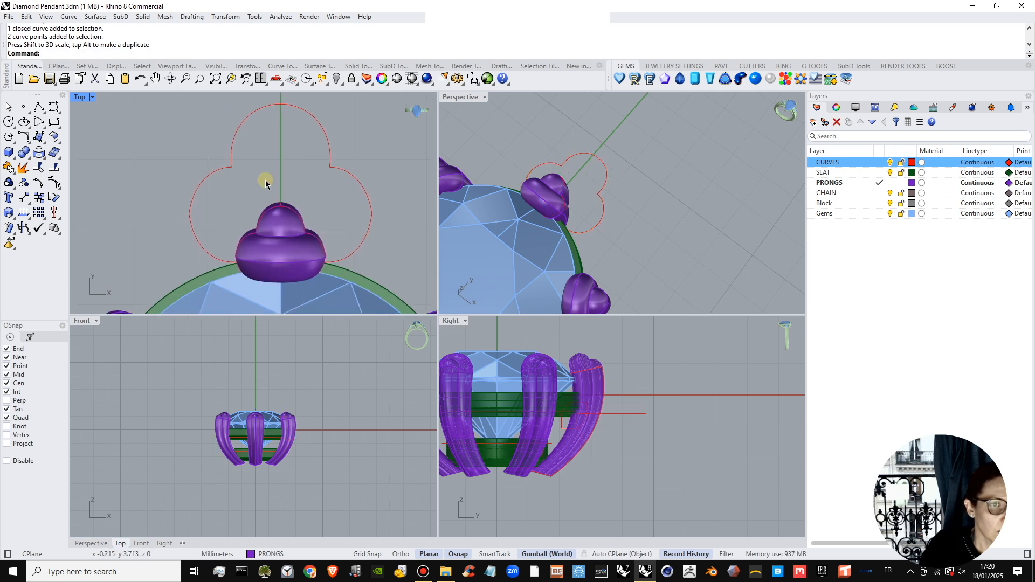
Try a 1 mm fillet on the -X notch between the curve's upper and side lobes, and undo it.
{"action": "left_click", "coordinate": [29, 139]}
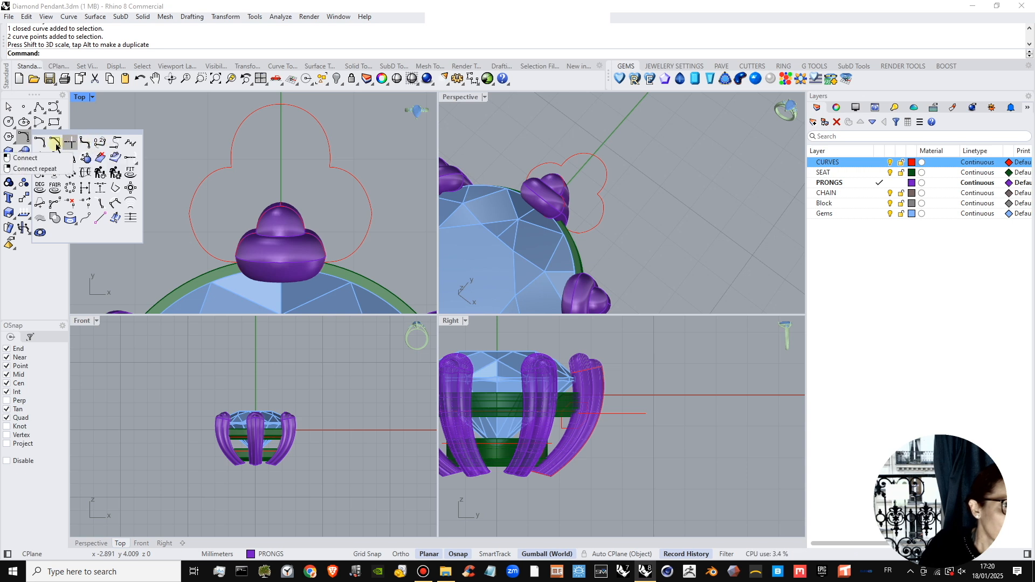
{"action": "left_click", "coordinate": [84, 142]}
{"action": "scroll", "coordinate": [229, 171], "scroll_direction": "up", "scroll_amount": 4}
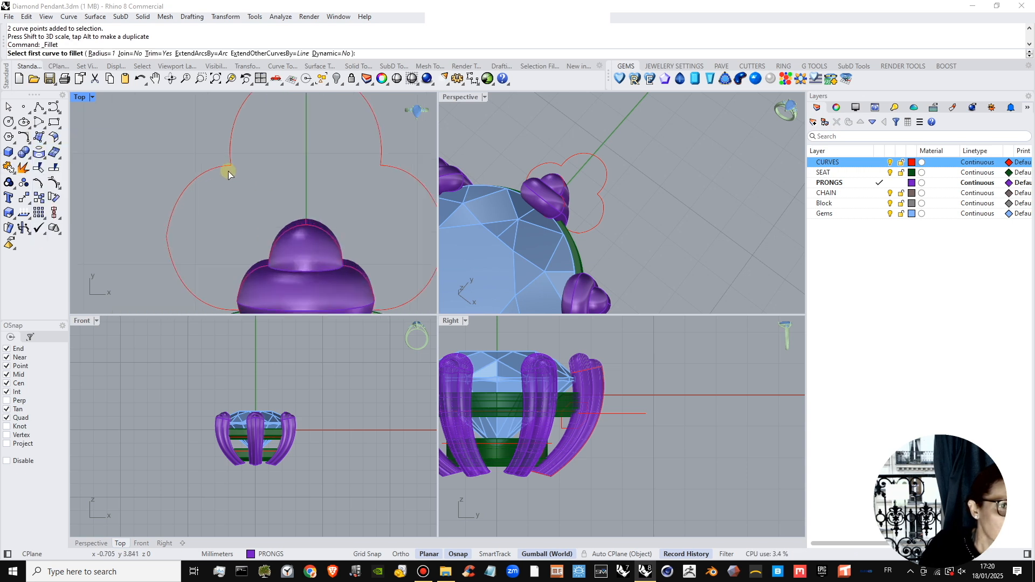
{"action": "left_click", "coordinate": [226, 163]}
{"action": "left_click", "coordinate": [235, 156]}
{"action": "scroll", "coordinate": [238, 184], "scroll_direction": "down", "scroll_amount": 3}
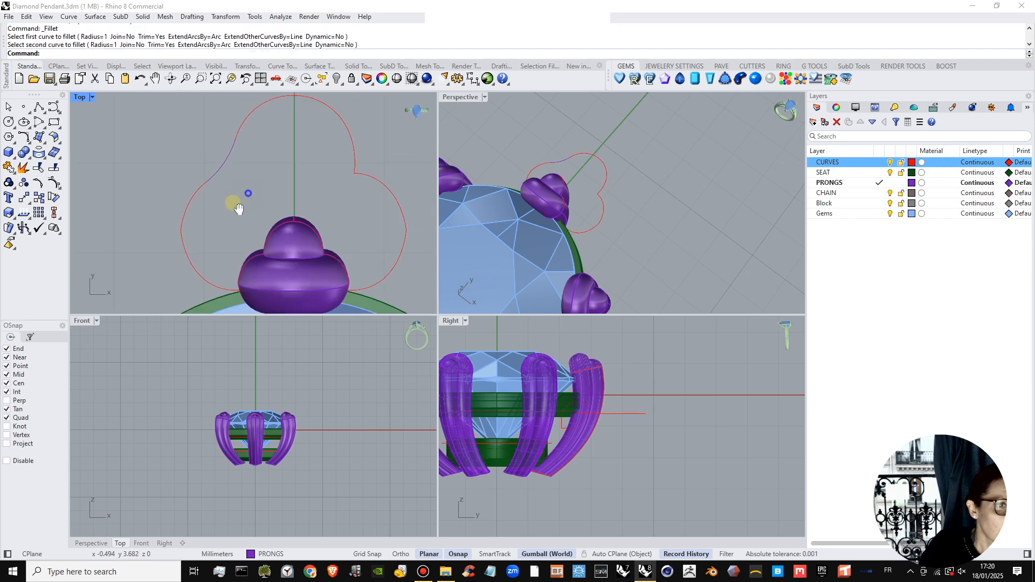
{"action": "key", "text": "ctrl+z"}
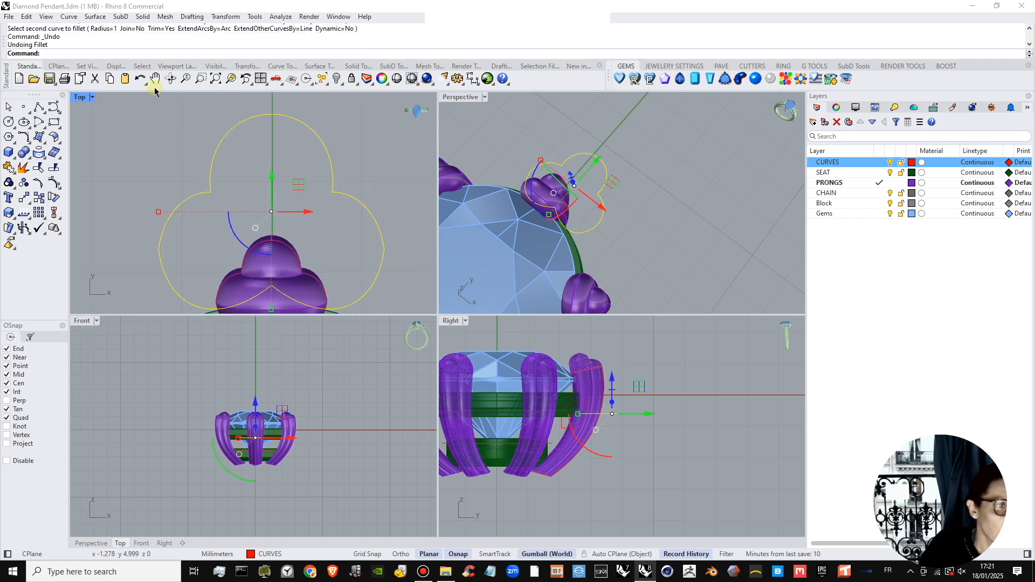
Fillet the -X notch between the upper and side lobes of the large curve with a radius of 0.4 mm.
{"action": "key", "text": "Return"}
{"action": "left_click", "coordinate": [99, 54]}
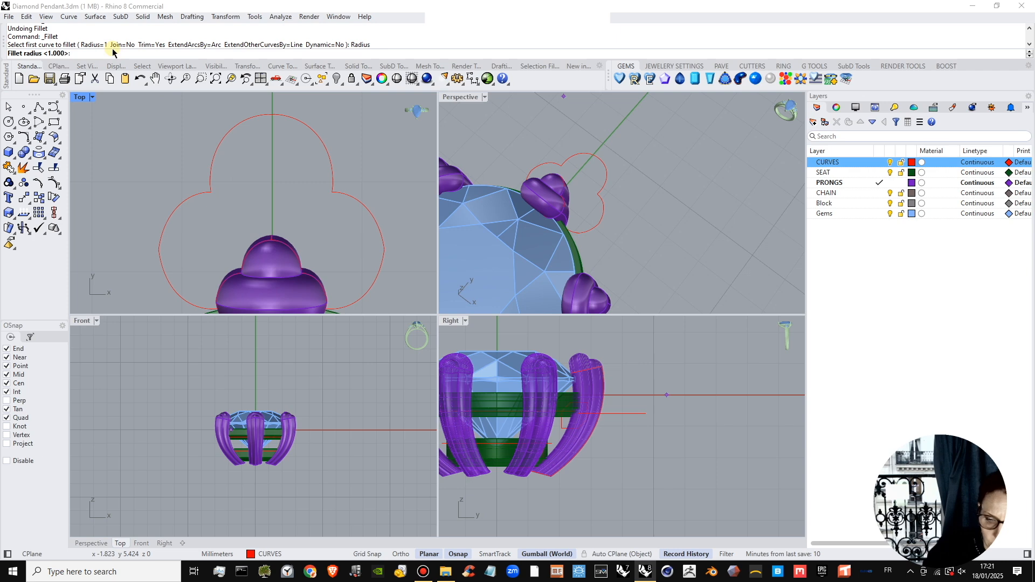
{"action": "type", "text": ".4"}
{"action": "key", "text": "Return"}
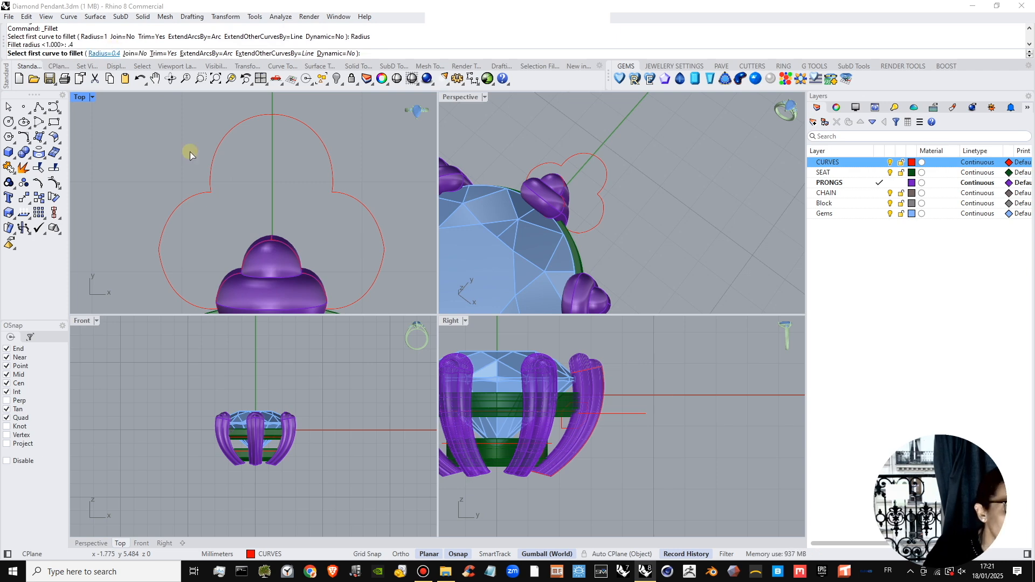
{"action": "left_click", "coordinate": [213, 180]}
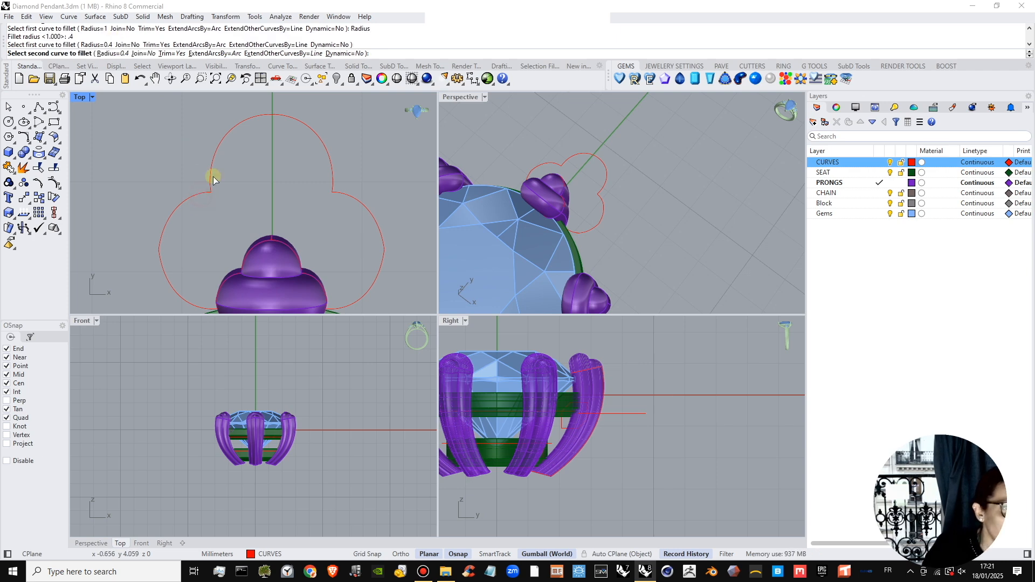
Fillet the +X notch between the upper and side lobes with a 0.4 mm radius and join the segments into one closed curve.
{"action": "right_click", "coordinate": [334, 179]}
{"action": "left_click", "coordinate": [331, 177]}
{"action": "left_click", "coordinate": [340, 194]}
{"action": "scroll", "coordinate": [301, 197], "scroll_direction": "down", "scroll_amount": 4}
{"action": "left_click_drag", "start_coordinate": [340, 171], "coordinate": [185, 208]}
{"action": "left_click", "coordinate": [39, 167]}
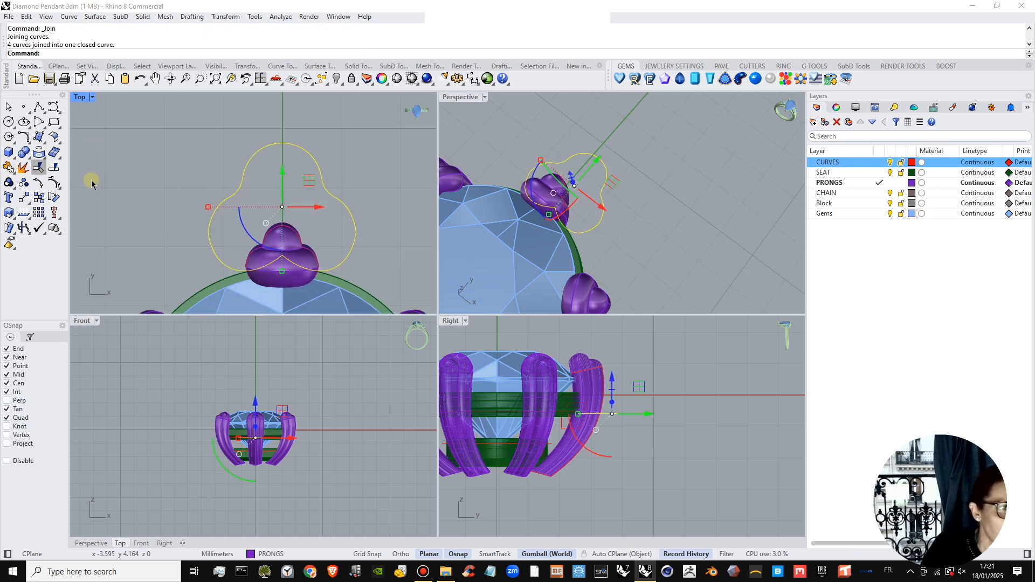
Show the closed curve's control points and shift the symmetric pair just above the two filleted notches slightly toward +Y.
{"action": "left_click", "coordinate": [54, 183]}
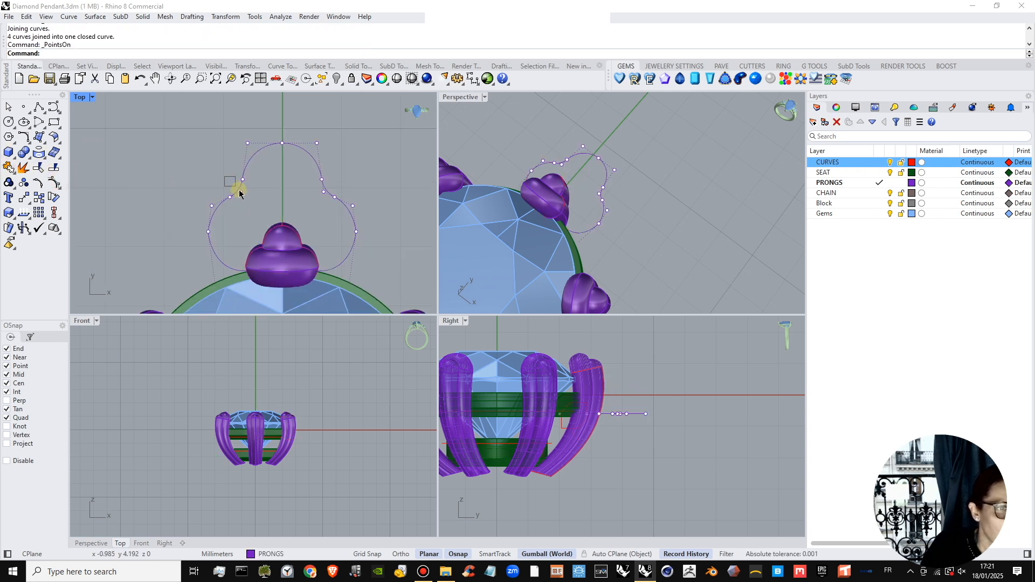
{"action": "left_click_drag", "start_coordinate": [243, 194], "coordinate": [350, 190]}
{"action": "left_click", "coordinate": [302, 200]}
{"action": "left_click", "coordinate": [323, 192]}
{"action": "left_click", "coordinate": [239, 192], "text": "shift"}
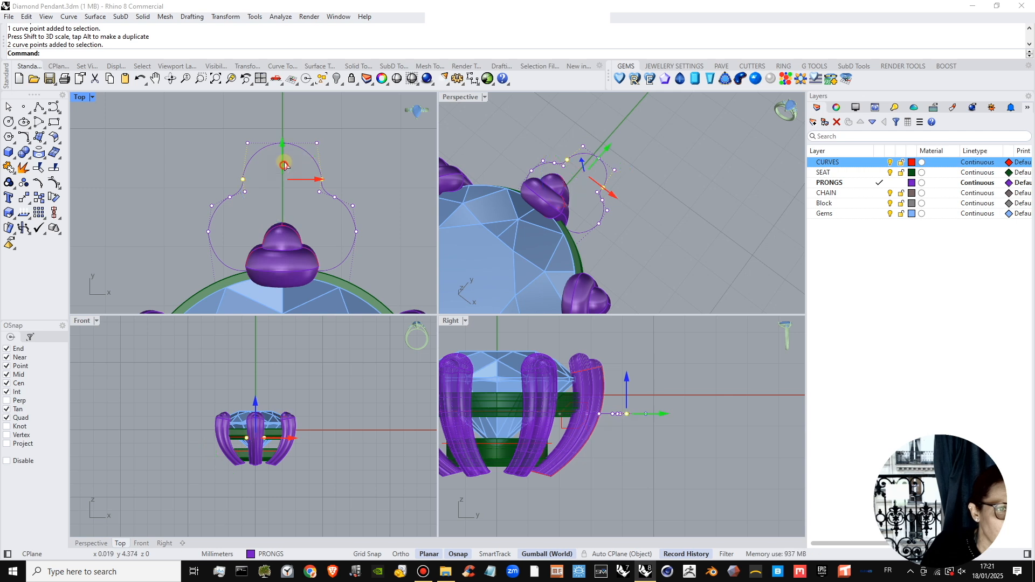
{"action": "left_click_drag", "start_coordinate": [285, 167], "coordinate": [286, 164]}
{"action": "left_click", "coordinate": [304, 196]}
{"action": "scroll", "coordinate": [303, 196], "scroll_direction": "down", "scroll_amount": 2}
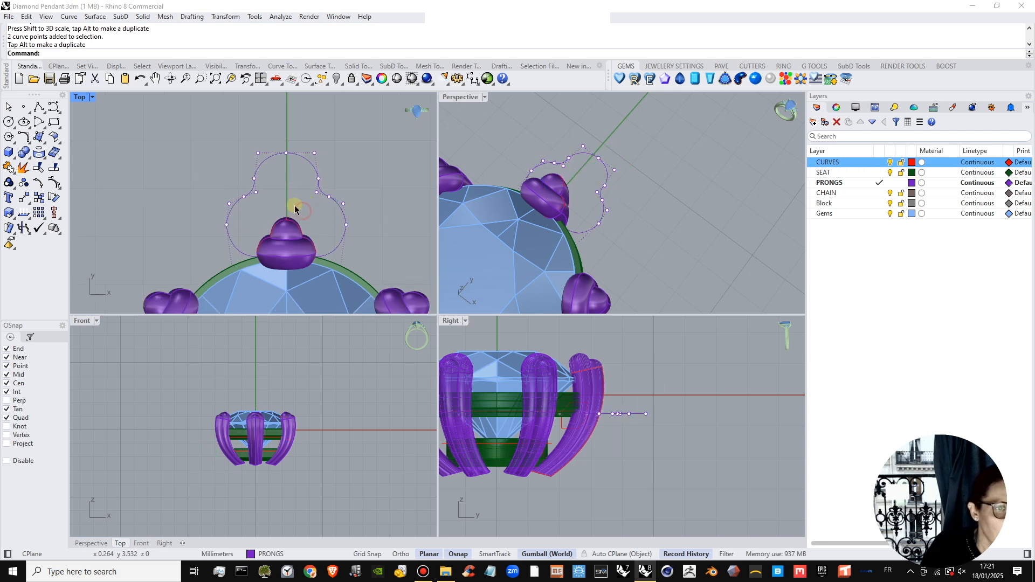
Try a closed pipe with a 0.35 mm radius along the joined three-lobed curve, and undo it.
{"action": "left_click", "coordinate": [316, 181]}
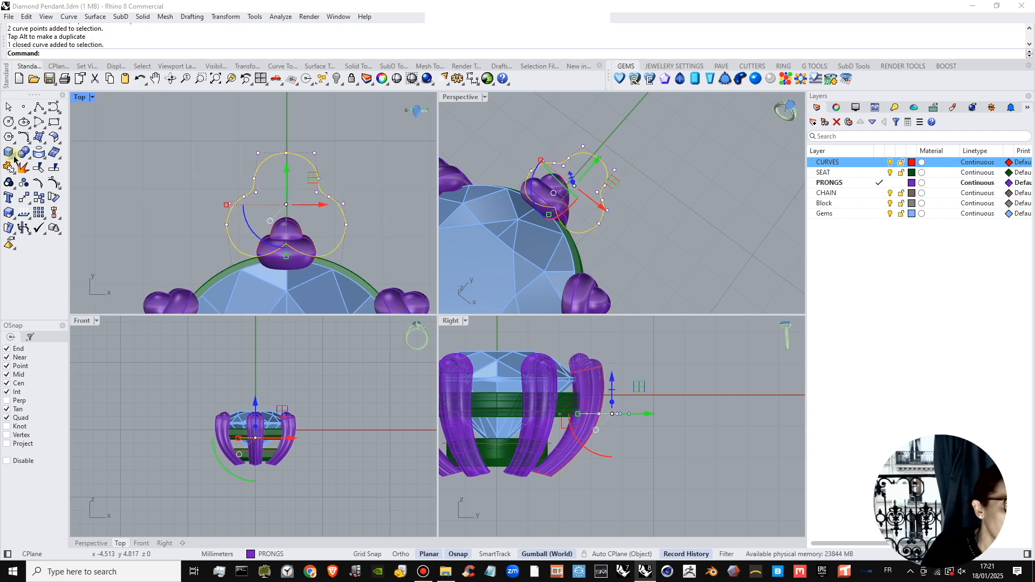
{"action": "scroll", "coordinate": [226, 230], "scroll_direction": "up", "scroll_amount": 2}
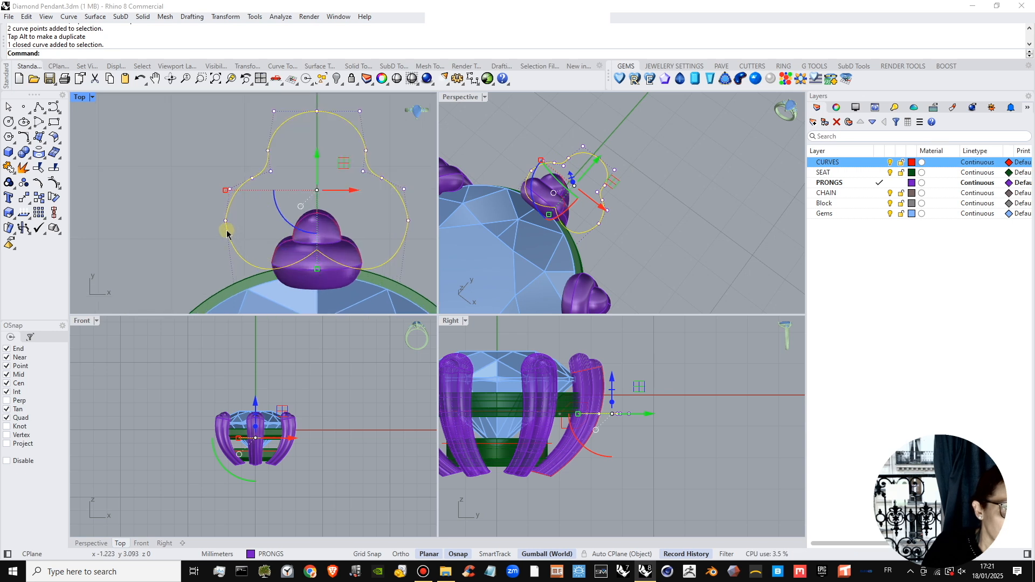
{"action": "left_click", "coordinate": [29, 156]}
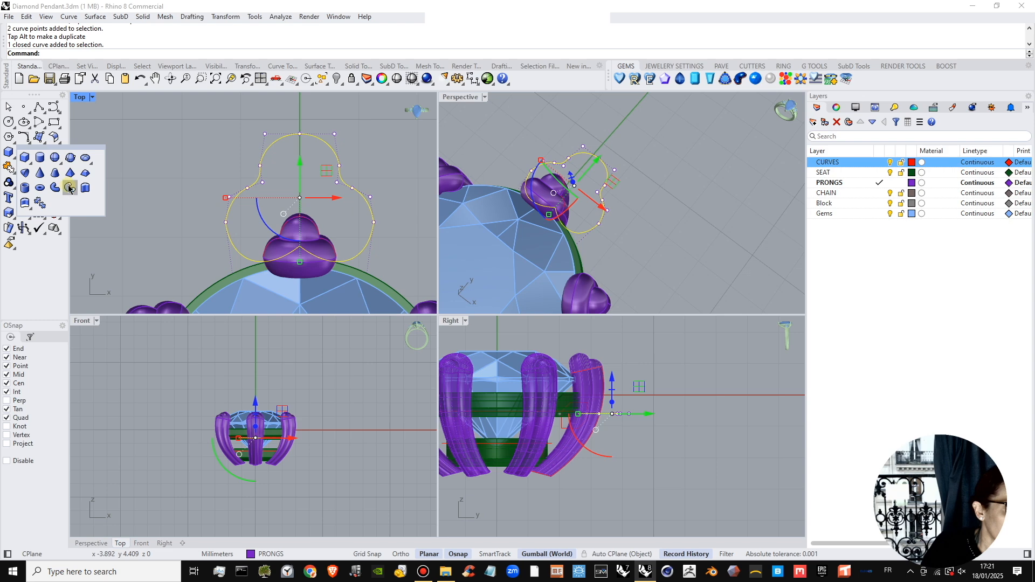
{"action": "left_click", "coordinate": [58, 188]}
{"action": "right_click", "coordinate": [302, 193]}
{"action": "right_click", "coordinate": [296, 188]}
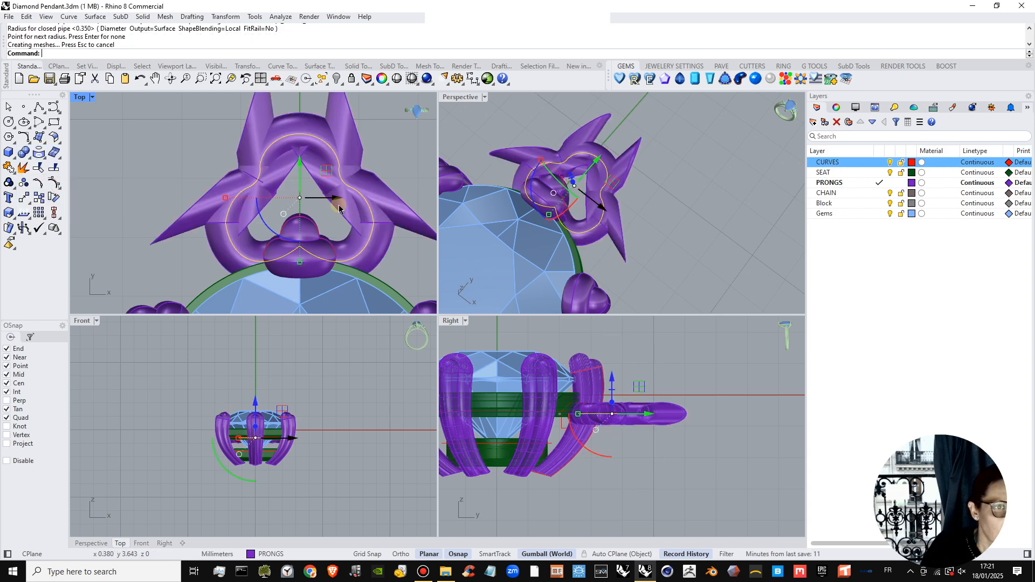
{"action": "left_click", "coordinate": [387, 160]}
{"action": "right_click_drag", "start_coordinate": [595, 180], "coordinate": [577, 163]}
{"action": "scroll", "coordinate": [613, 210], "scroll_direction": "up", "scroll_amount": 3}
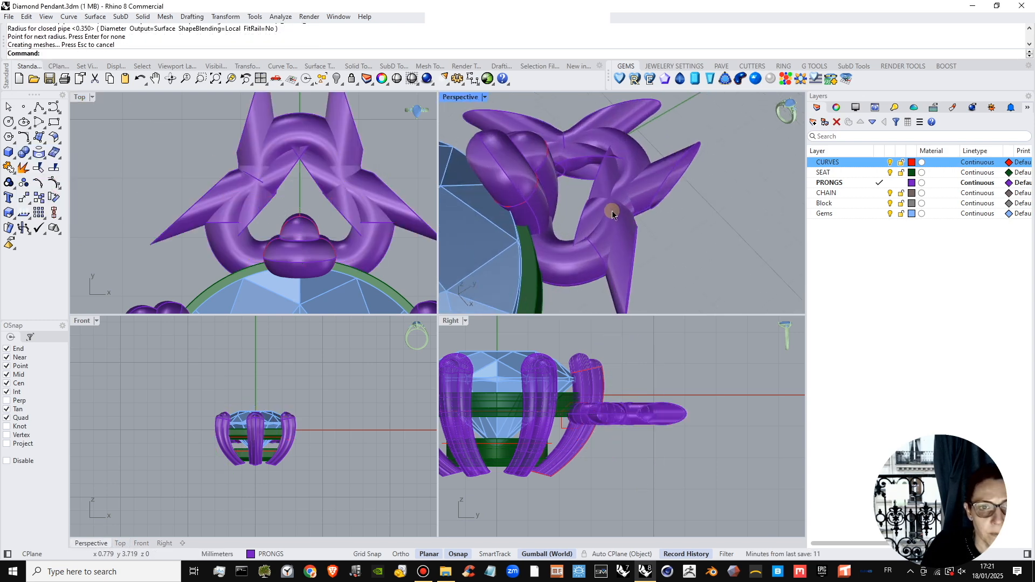
{"action": "right_click_drag", "start_coordinate": [612, 210], "coordinate": [619, 196]}
{"action": "key", "text": "ctrl+z"}
Start rebuilding the closed three-lobed curve with degree 3 and compare a 16-point preview with the original outline.
{"action": "left_click", "coordinate": [616, 222]}
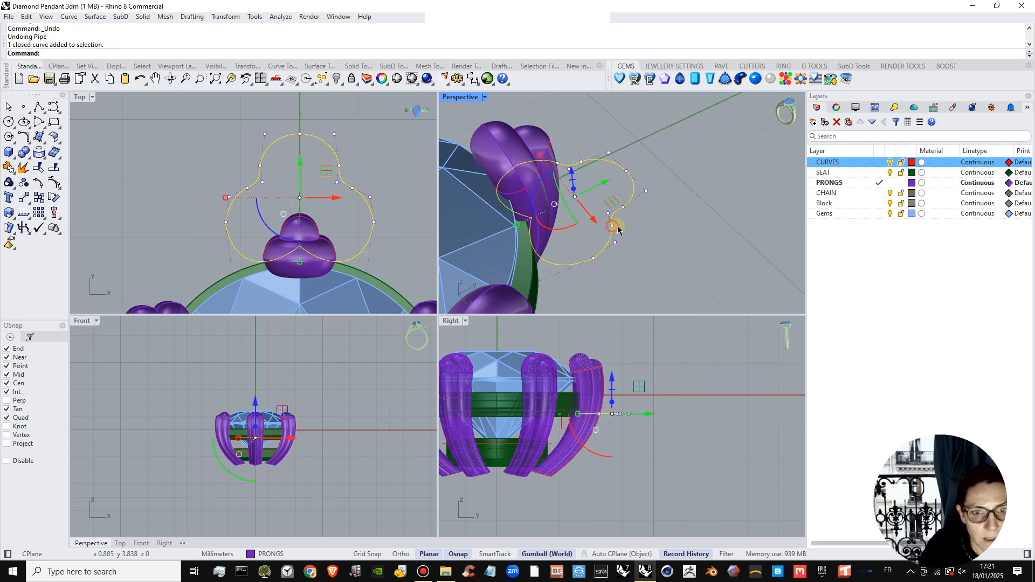
{"action": "scroll", "coordinate": [627, 191], "scroll_direction": "up", "scroll_amount": 2}
{"action": "scroll", "coordinate": [626, 193], "scroll_direction": "up", "scroll_amount": 3}
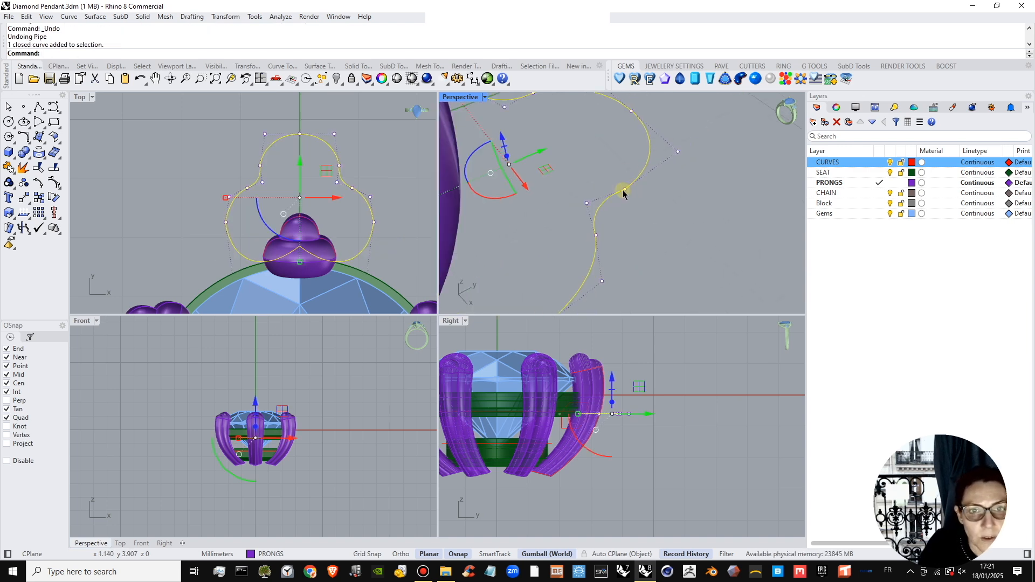
{"action": "left_click", "coordinate": [35, 139]}
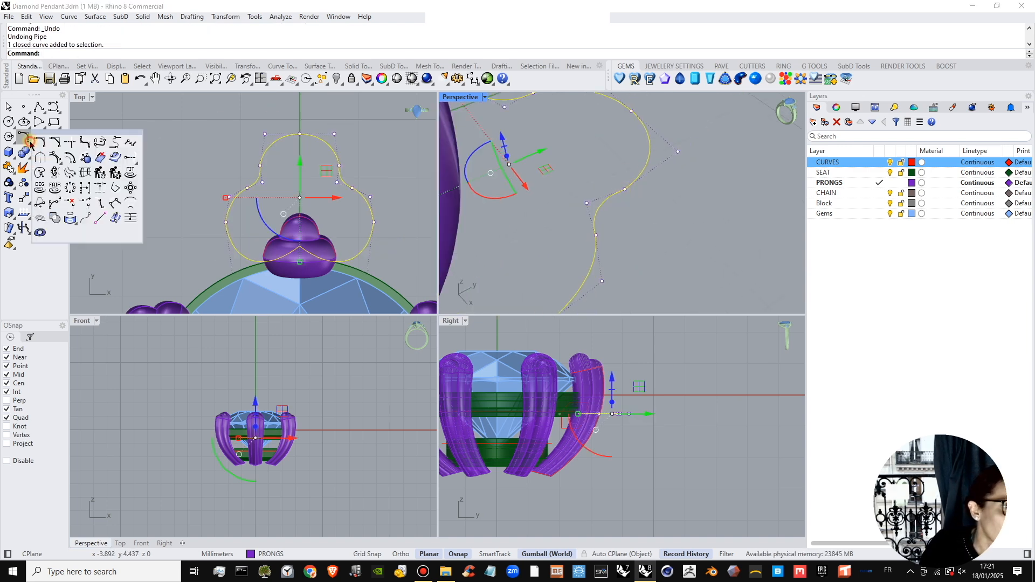
{"action": "left_click", "coordinate": [98, 173]}
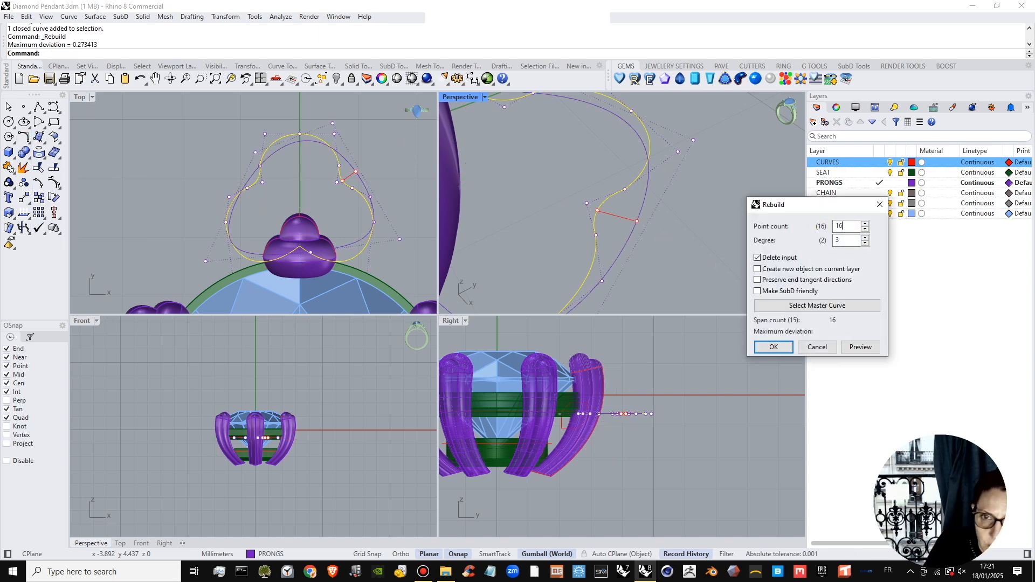
{"action": "left_click", "coordinate": [841, 240]}
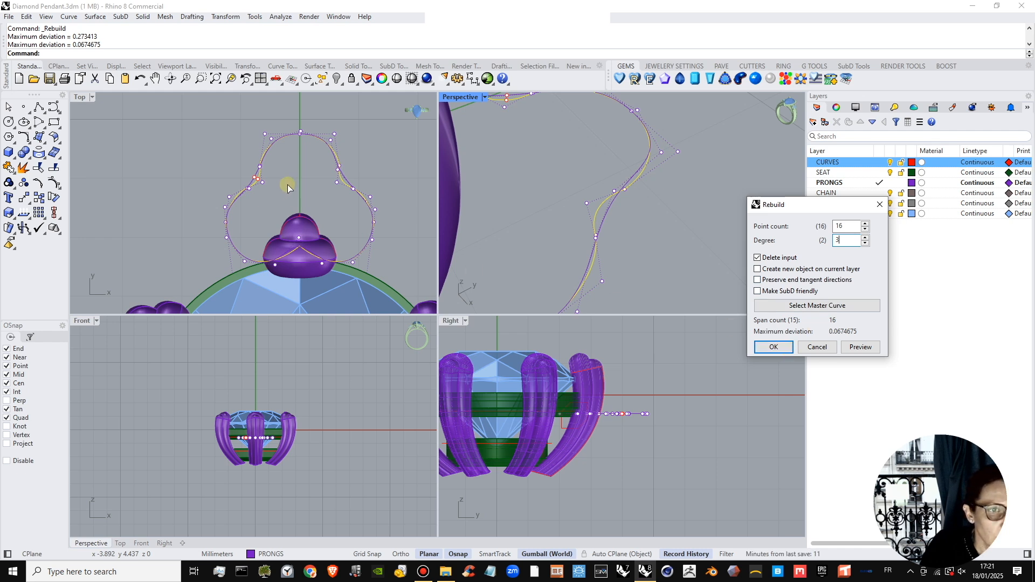
{"action": "scroll", "coordinate": [301, 186], "scroll_direction": "up", "scroll_amount": 6}
{"action": "right_click_drag", "start_coordinate": [324, 194], "coordinate": [261, 200]}
{"action": "scroll", "coordinate": [302, 182], "scroll_direction": "down", "scroll_amount": 2}
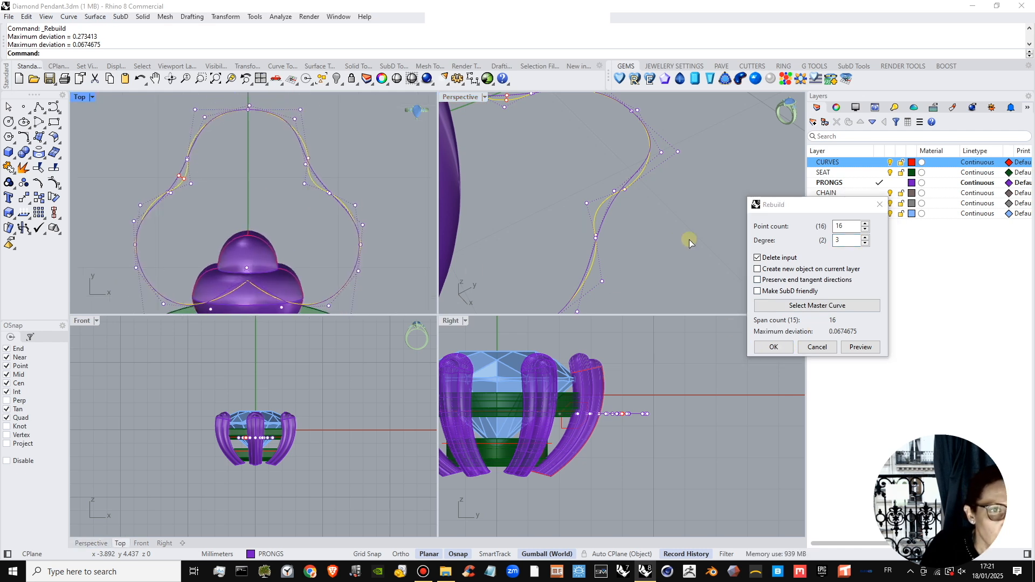
Set the rebuild point count to 28 and apply the rebuild to the three-lobed curve.
{"action": "left_click", "coordinate": [851, 225]}
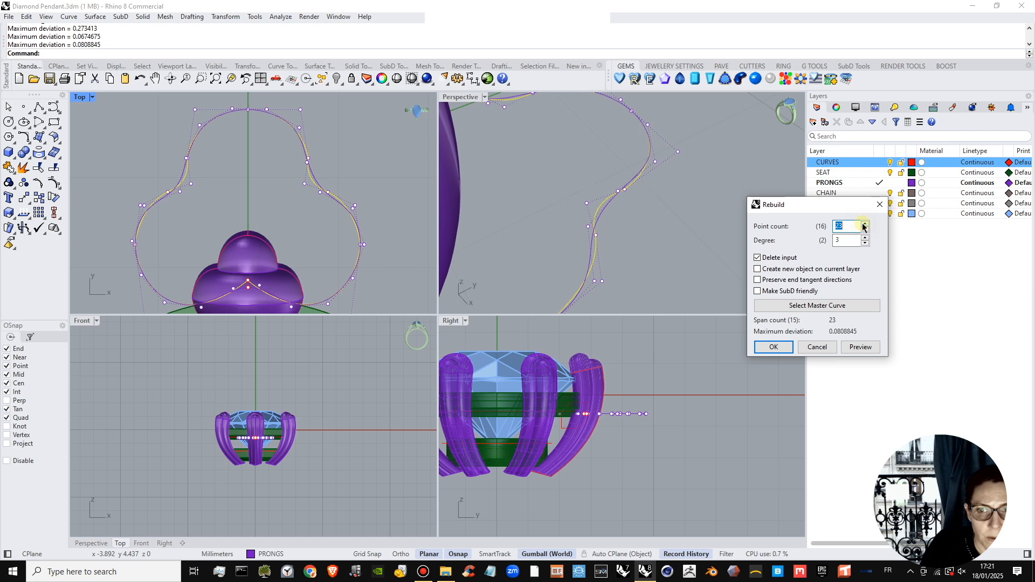
{"action": "left_click_drag", "start_coordinate": [799, 204], "coordinate": [777, 202]}
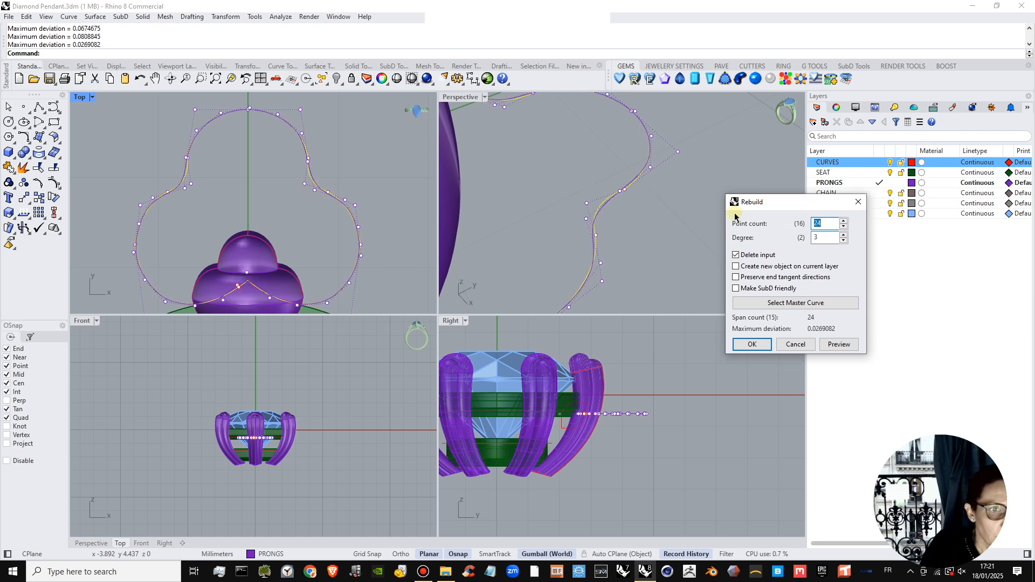
{"action": "left_click", "coordinate": [844, 222]}
{"action": "left_click", "coordinate": [844, 222]}
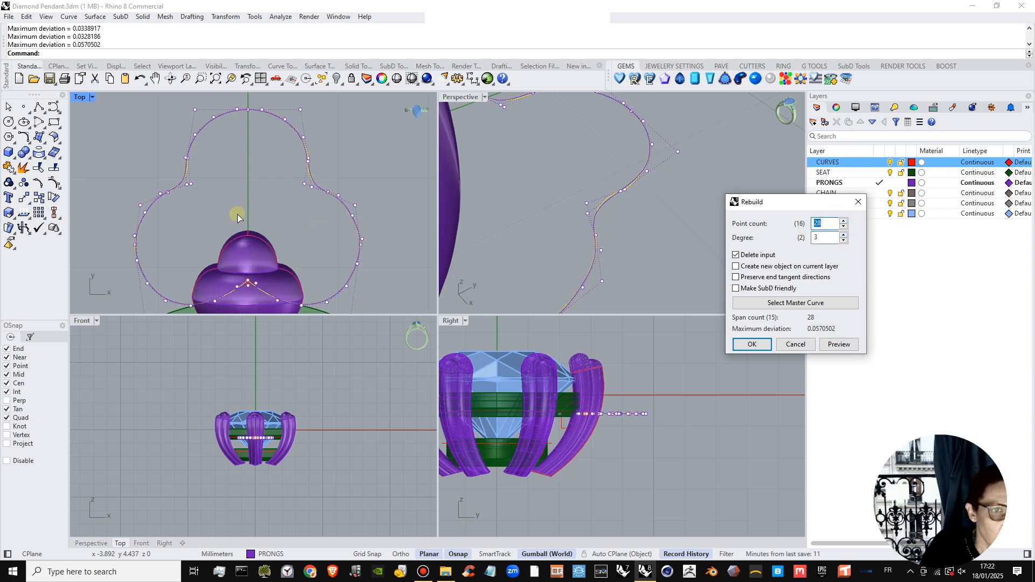
{"action": "left_click", "coordinate": [752, 344]}
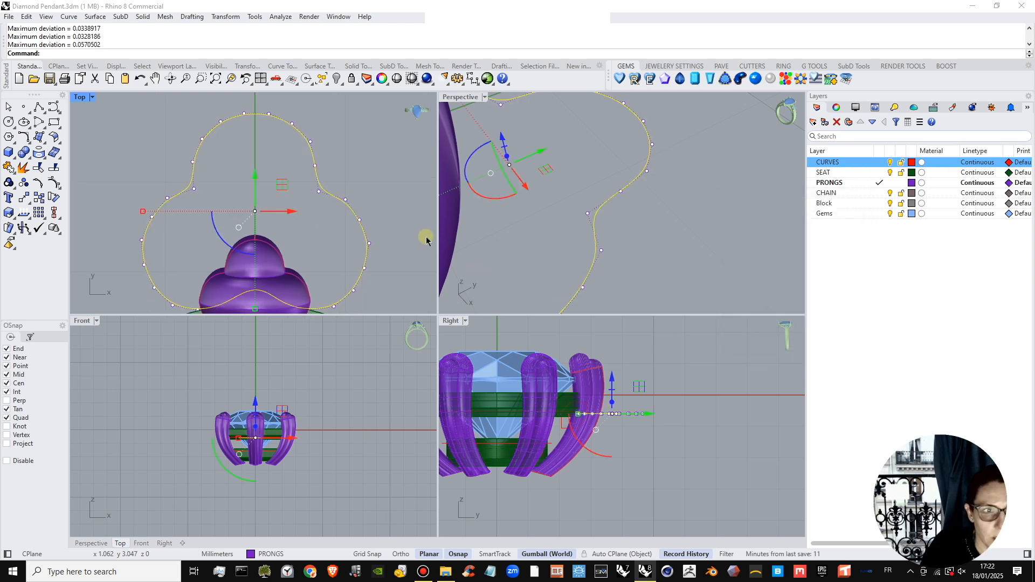
Pipe the rebuilt three-lobed curve with a 0.35 mm radius to form the pendant loop.
{"action": "left_click", "coordinate": [17, 157]}
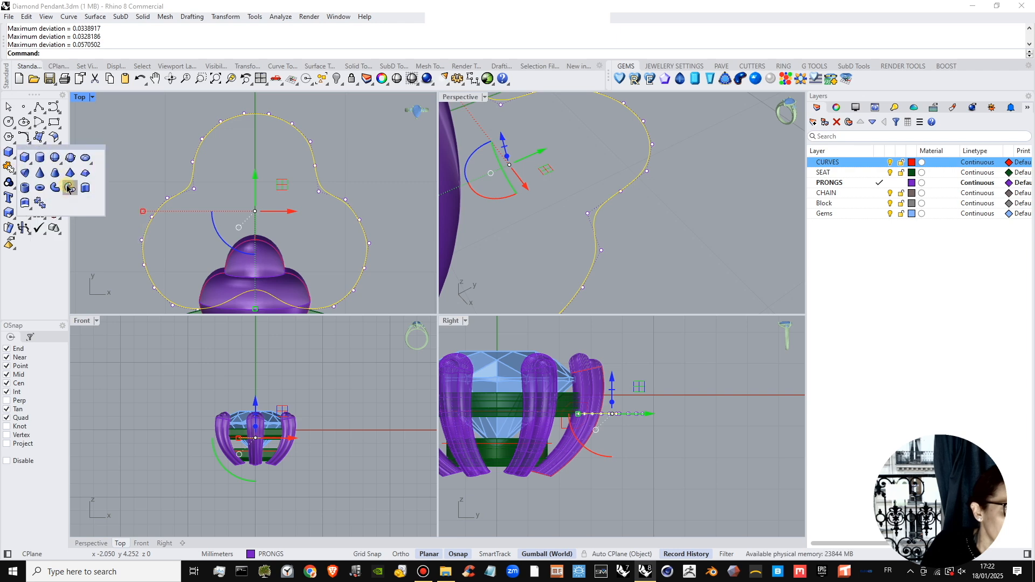
{"action": "left_click", "coordinate": [55, 188]}
{"action": "key", "text": "Return"}
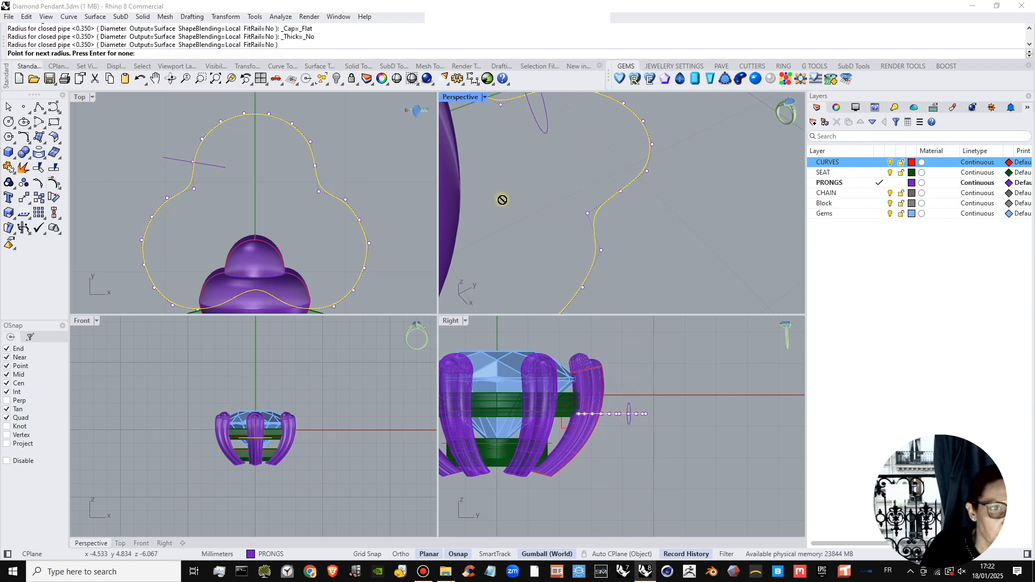
{"action": "key", "text": "Return"}
{"action": "scroll", "coordinate": [356, 193], "scroll_direction": "down", "scroll_amount": 8}
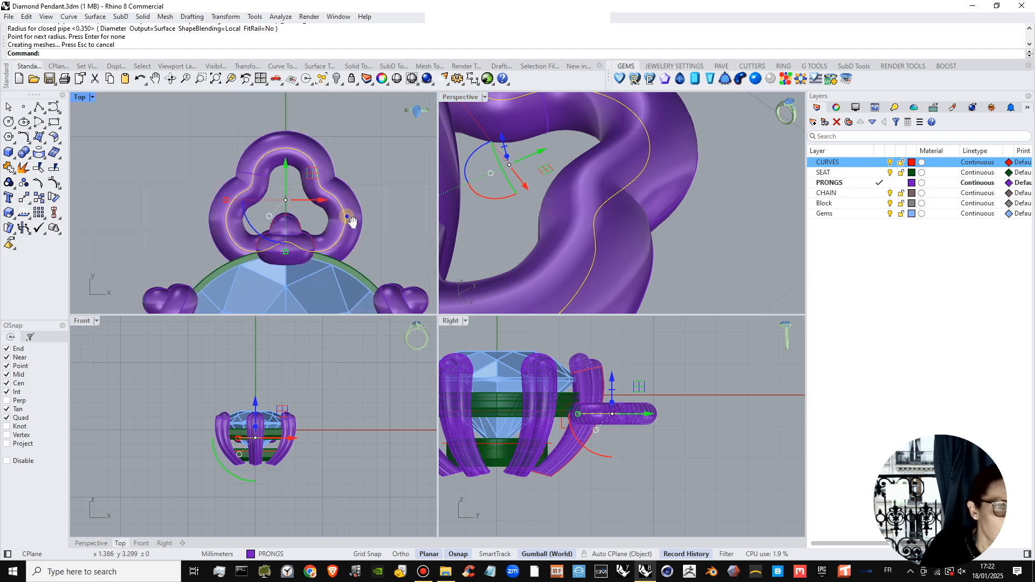
{"action": "right_click_drag", "start_coordinate": [294, 205], "coordinate": [290, 200]}
Move the piped loop vertically to the level of the upper seat ring, accepting the break in its history.
{"action": "left_click", "coordinate": [281, 197]}
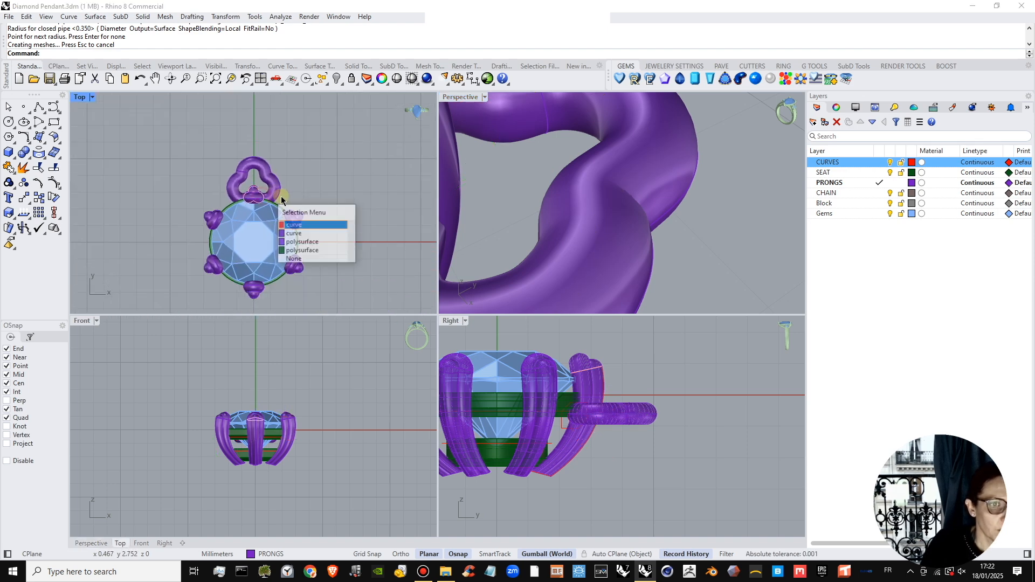
{"action": "left_click", "coordinate": [303, 225]}
{"action": "right_click_drag", "start_coordinate": [597, 459], "coordinate": [583, 459]}
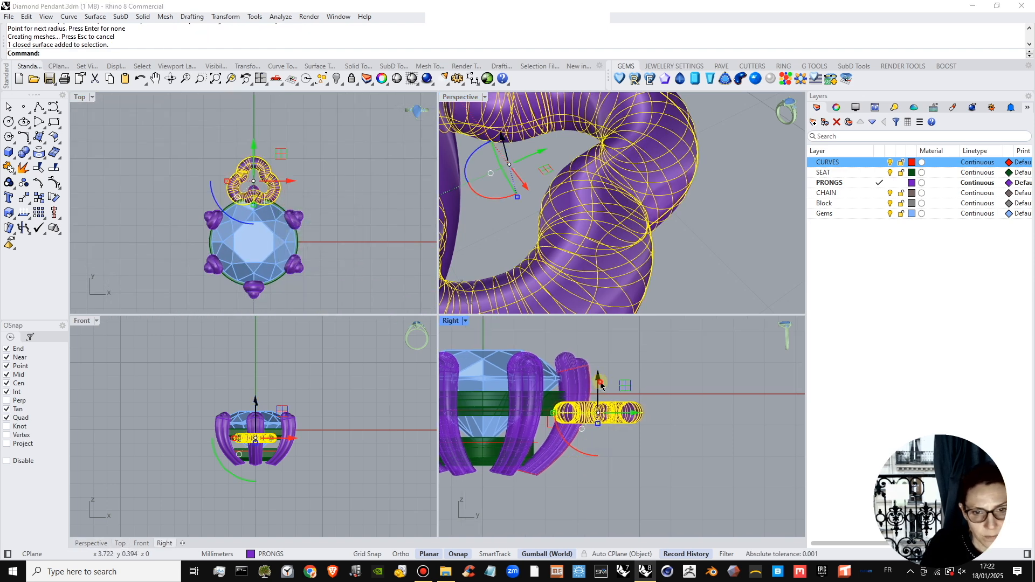
{"action": "left_click_drag", "start_coordinate": [601, 384], "coordinate": [603, 390]}
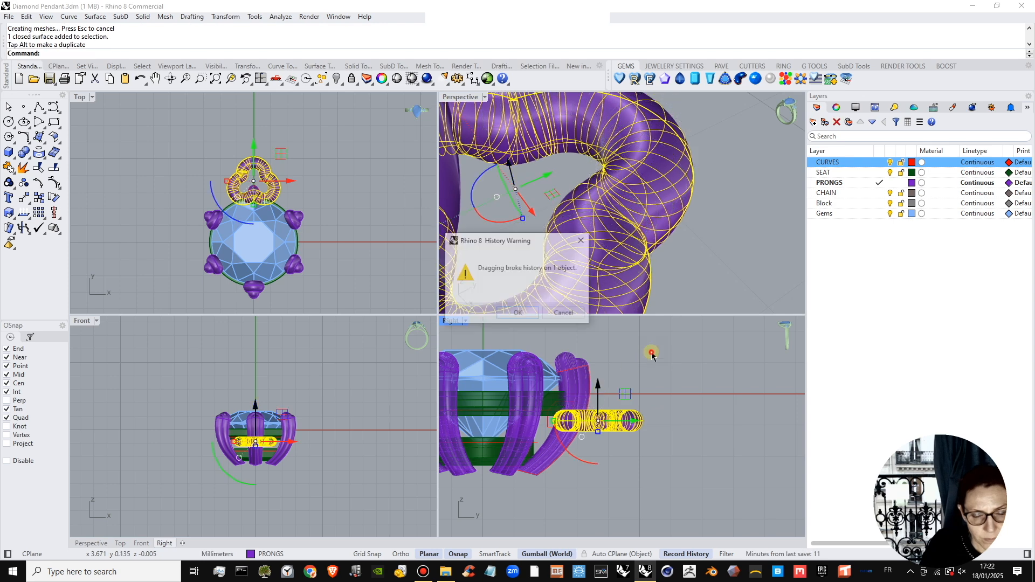
{"action": "left_click", "coordinate": [521, 316]}
{"action": "left_click", "coordinate": [683, 237]}
{"action": "scroll", "coordinate": [628, 232], "scroll_direction": "down", "scroll_amount": 6}
{"action": "mouse_move", "coordinate": [625, 232]}
{"action": "right_mouse_down"}
{"action": "mouse_move", "coordinate": [559, 179]}
{"action": "mouse_move", "coordinate": [620, 218]}
{"action": "mouse_move", "coordinate": [615, 201]}
{"action": "mouse_move", "coordinate": [629, 229]}
{"action": "right_mouse_up"}
{"action": "left_click", "coordinate": [631, 215]}
{"action": "left_click_drag", "start_coordinate": [625, 158], "coordinate": [625, 131]}
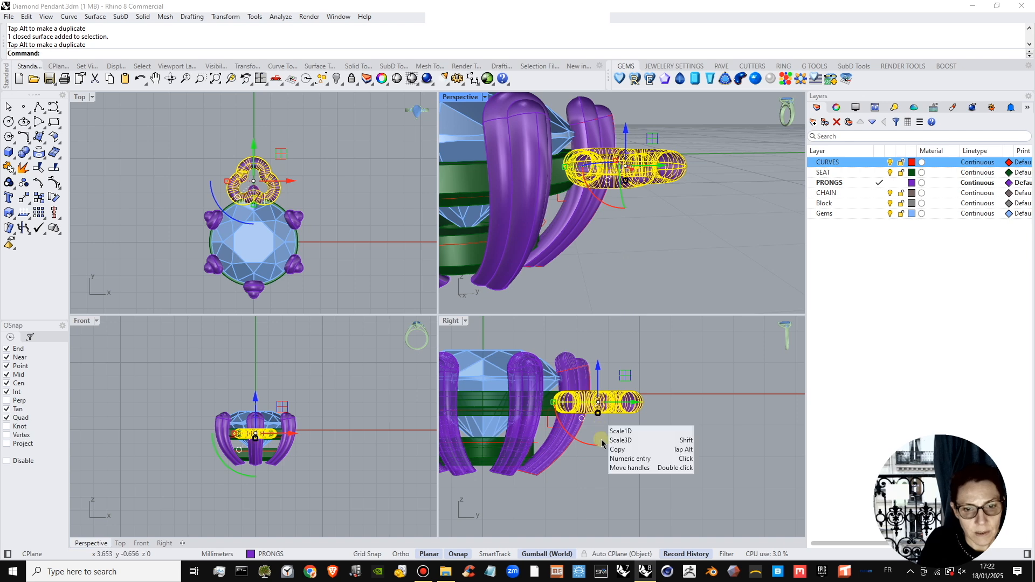
{"action": "left_click", "coordinate": [613, 435]}
Examine the piped loop's height and how it meets the +Y prong and upper seat ring from above and from the side.
{"action": "scroll", "coordinate": [627, 204], "scroll_direction": "down", "scroll_amount": 6}
{"action": "right_click_drag", "start_coordinate": [625, 205], "coordinate": [653, 170]}
{"action": "scroll", "coordinate": [653, 170], "scroll_direction": "down", "scroll_amount": 5}
{"action": "scroll", "coordinate": [627, 208], "scroll_direction": "up", "scroll_amount": 8}
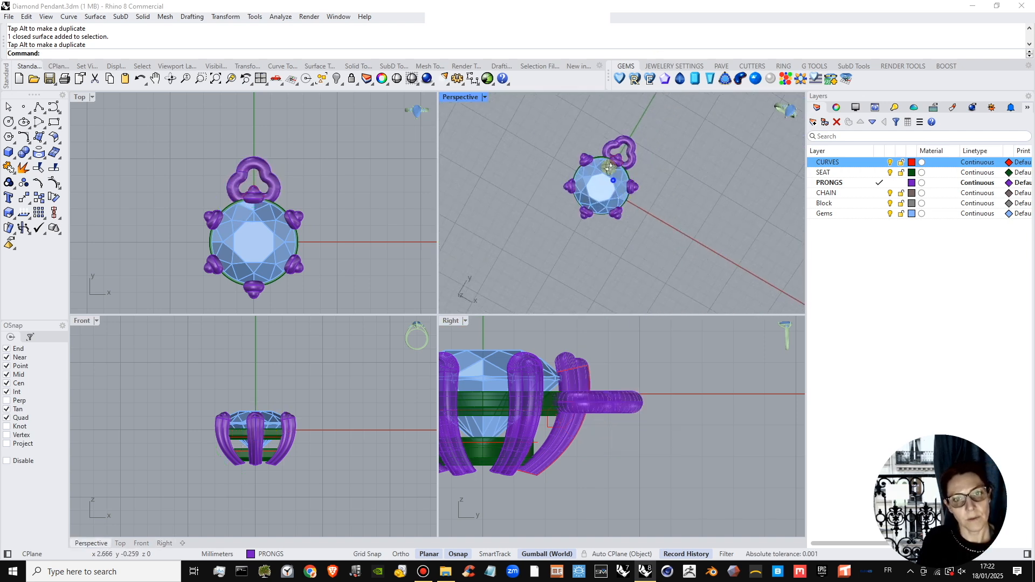
{"action": "right_click_drag", "start_coordinate": [627, 208], "coordinate": [604, 156]}
{"action": "scroll", "coordinate": [665, 392], "scroll_direction": "up", "scroll_amount": 7}
{"action": "scroll", "coordinate": [684, 428], "scroll_direction": "down", "scroll_amount": 4}
{"action": "mouse_move", "coordinate": [690, 431]}
{"action": "right_mouse_down"}
{"action": "mouse_move", "coordinate": [650, 414]}
{"action": "mouse_move", "coordinate": [705, 420]}
{"action": "right_mouse_up"}
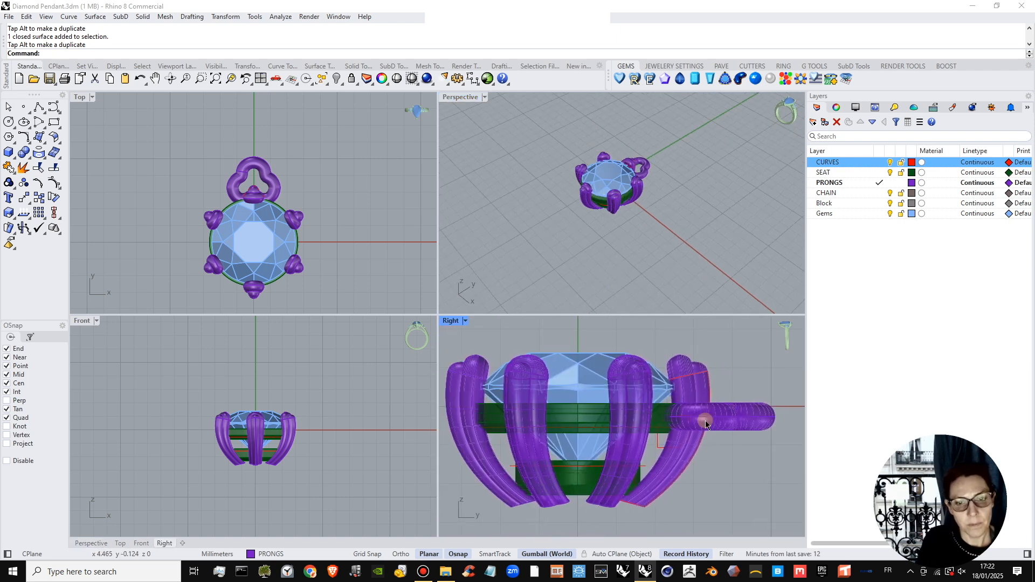
{"action": "scroll", "coordinate": [701, 418], "scroll_direction": "down", "scroll_amount": 2}
{"action": "right_click_drag", "start_coordinate": [654, 199], "coordinate": [701, 226]}
{"action": "scroll", "coordinate": [642, 189], "scroll_direction": "up", "scroll_amount": 5}
Select the piped loop surface at the +Y prong and lower it slightly along Z.
{"action": "left_click", "coordinate": [708, 231]}
{"action": "left_click", "coordinate": [727, 233]}
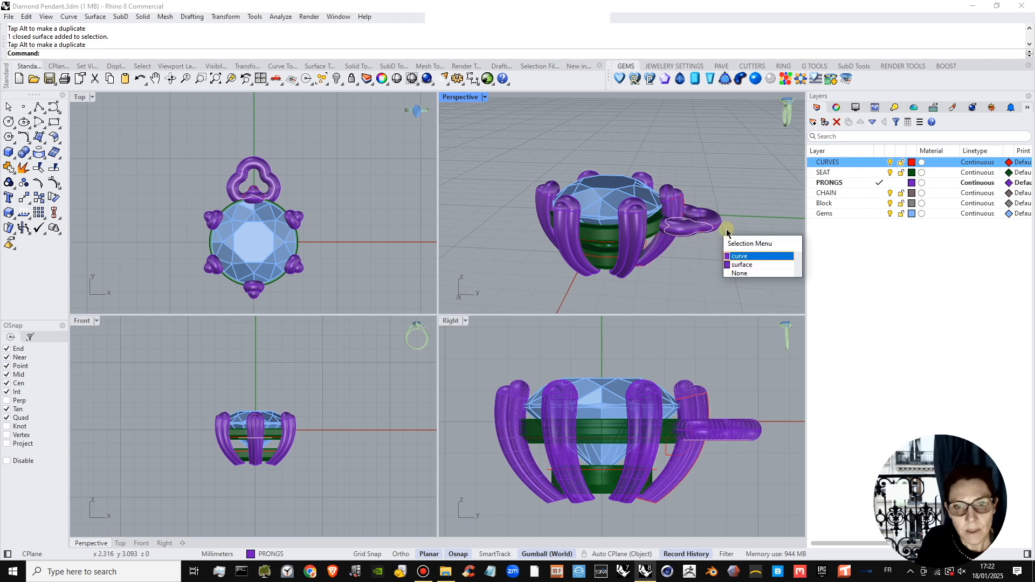
{"action": "left_click", "coordinate": [741, 264]}
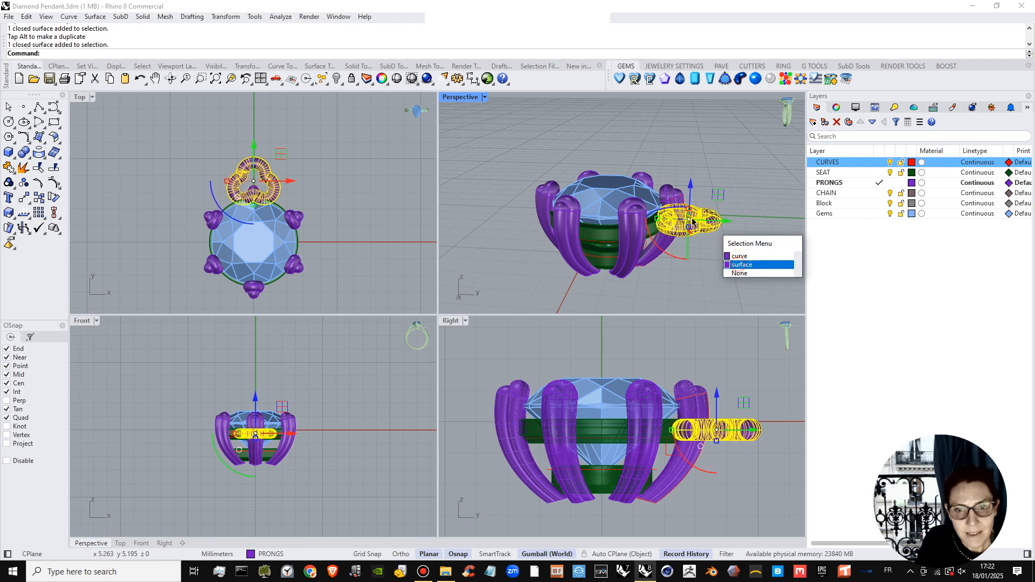
{"action": "left_click", "coordinate": [705, 178]}
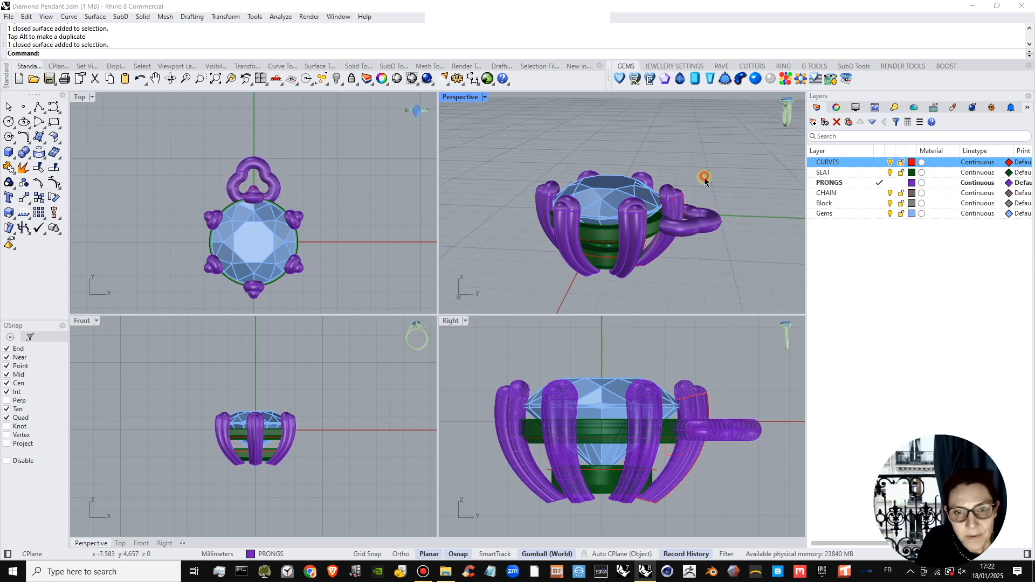
{"action": "left_click", "coordinate": [704, 220]}
{"action": "left_click", "coordinate": [728, 260]}
{"action": "left_click_drag", "start_coordinate": [692, 186], "coordinate": [692, 191]}
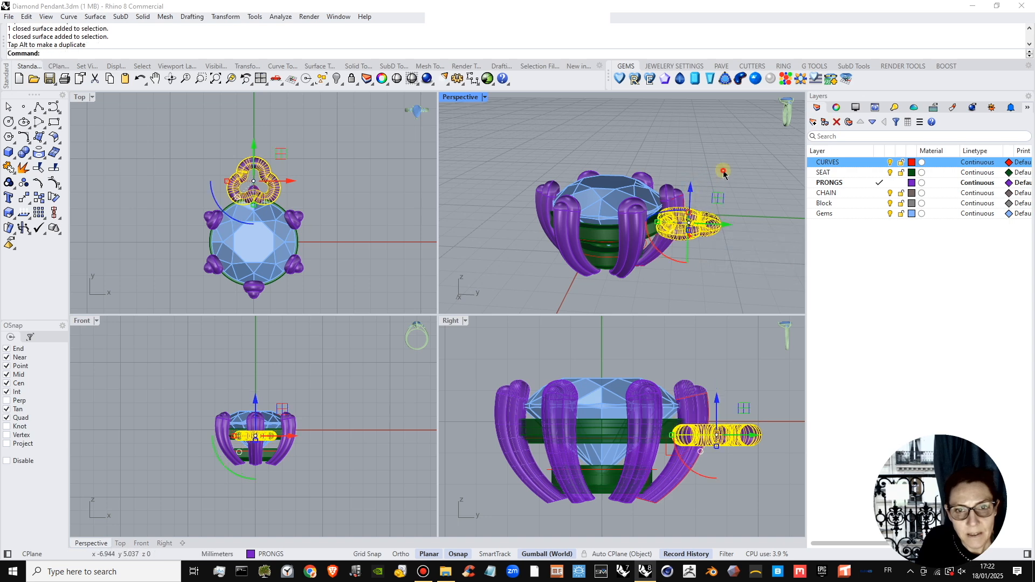
{"action": "left_click", "coordinate": [723, 172]}
{"action": "right_click_drag", "start_coordinate": [722, 175], "coordinate": [649, 207]}
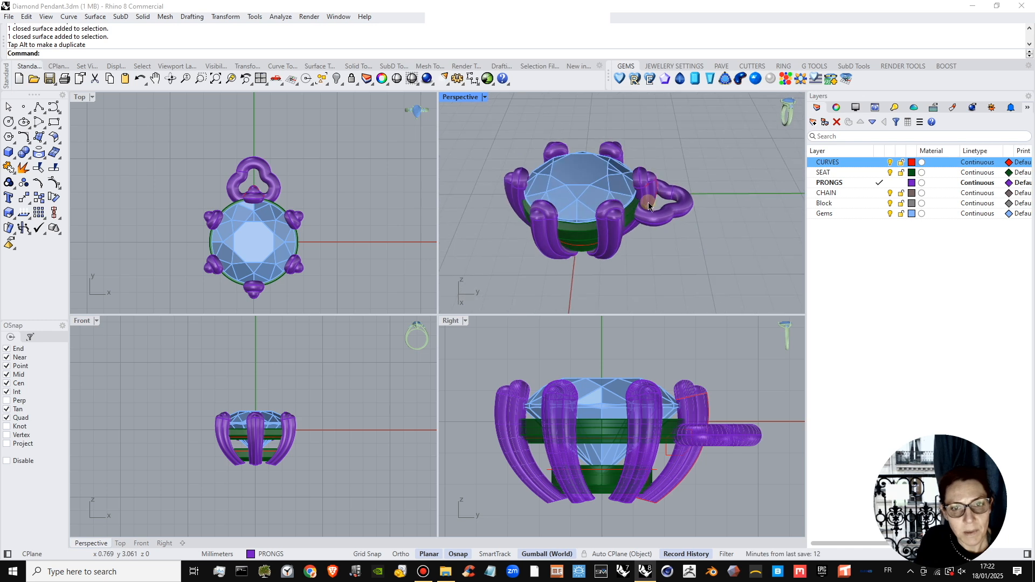
{"action": "left_click", "coordinate": [301, 203]}
{"action": "scroll", "coordinate": [237, 178], "scroll_direction": "up", "scroll_amount": 4}
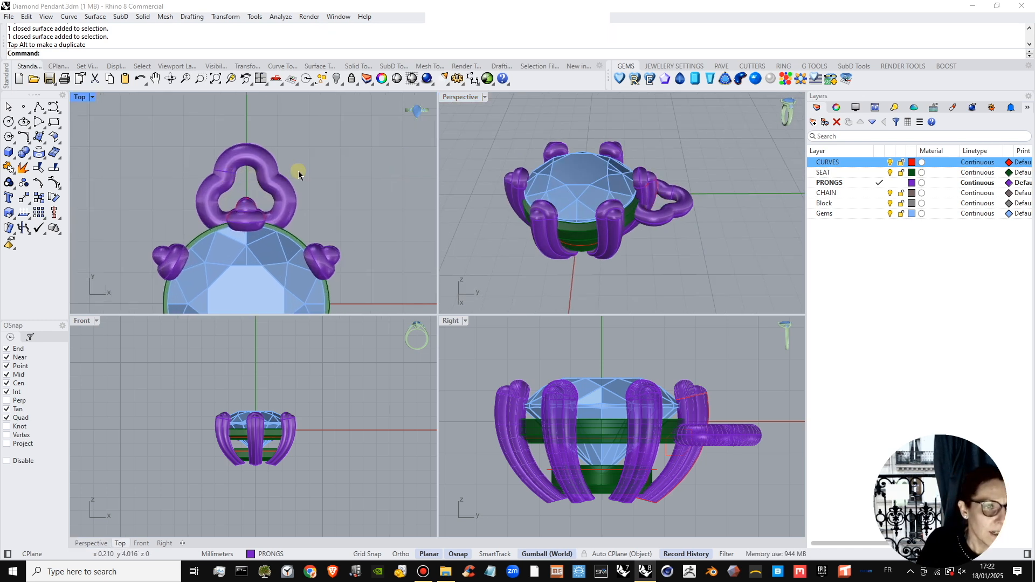
{"action": "scroll", "coordinate": [366, 233], "scroll_direction": "down", "scroll_amount": 5}
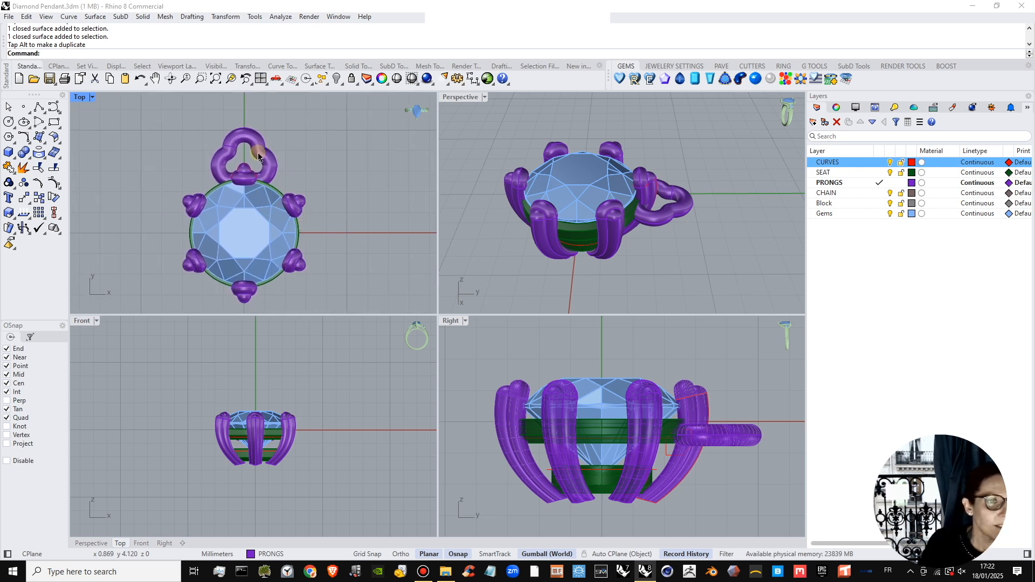
On the CURVES layer, draw a horizontal ellipse about 3.4 by 2.2 mm in the side view, linked through the loop's outer end.
{"action": "scroll", "coordinate": [258, 157], "scroll_direction": "up", "scroll_amount": 2}
{"action": "scroll", "coordinate": [215, 165], "scroll_direction": "down", "scroll_amount": 4}
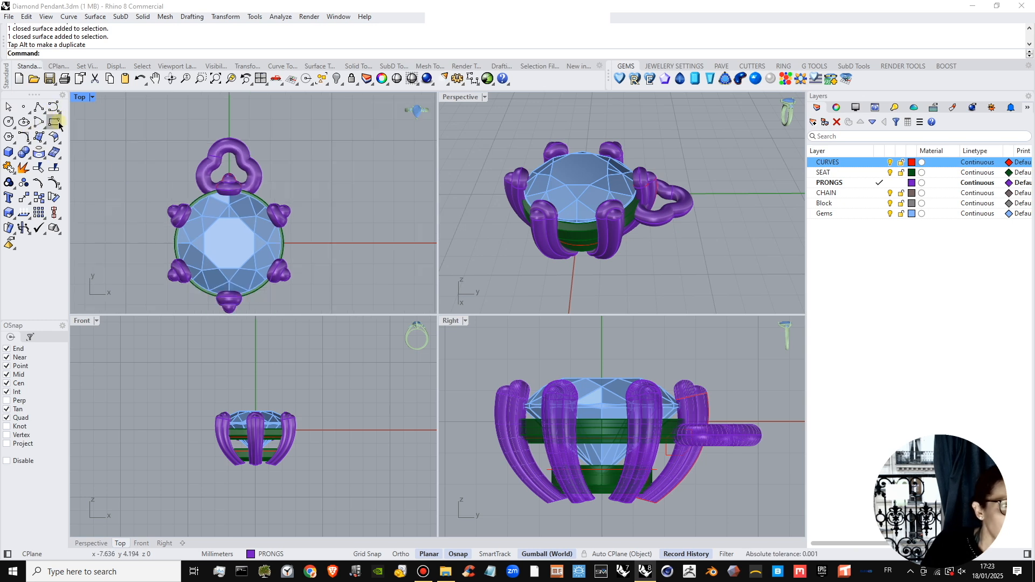
{"action": "left_click", "coordinate": [24, 122]}
{"action": "right_click_drag", "start_coordinate": [734, 451], "coordinate": [608, 462]}
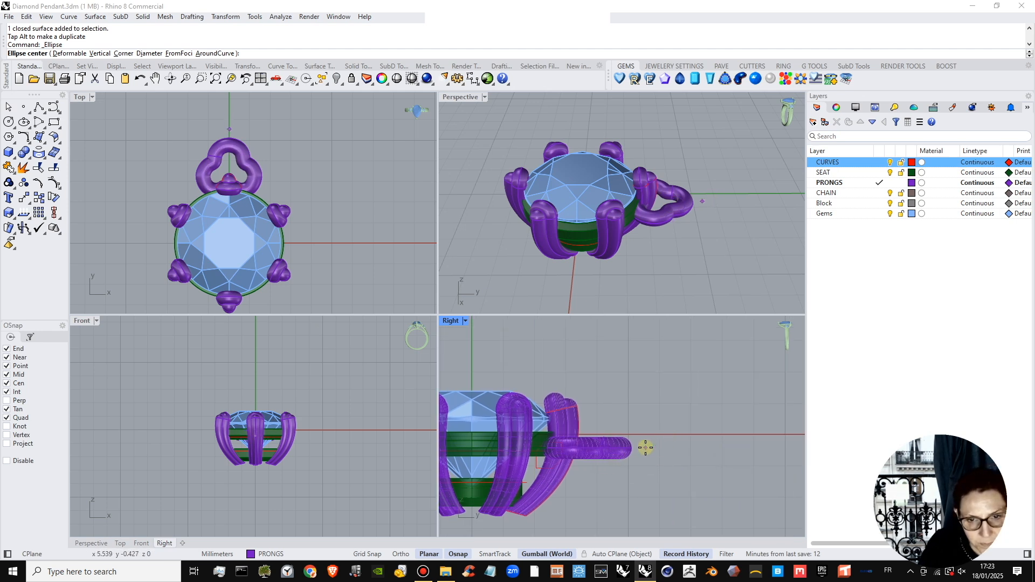
{"action": "left_click", "coordinate": [879, 162]}
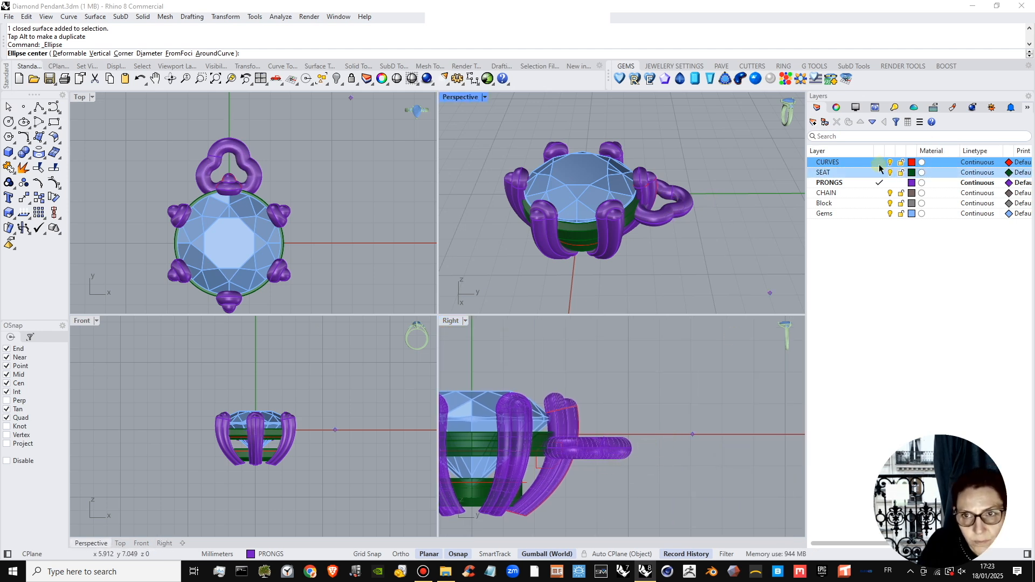
{"action": "left_click", "coordinate": [641, 447]}
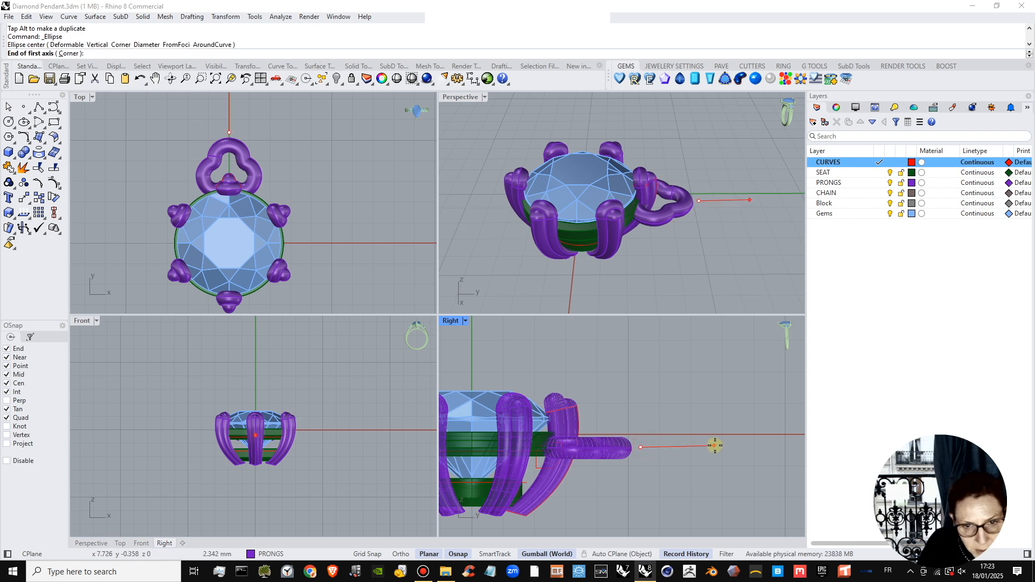
{"action": "key", "text": "F8"}
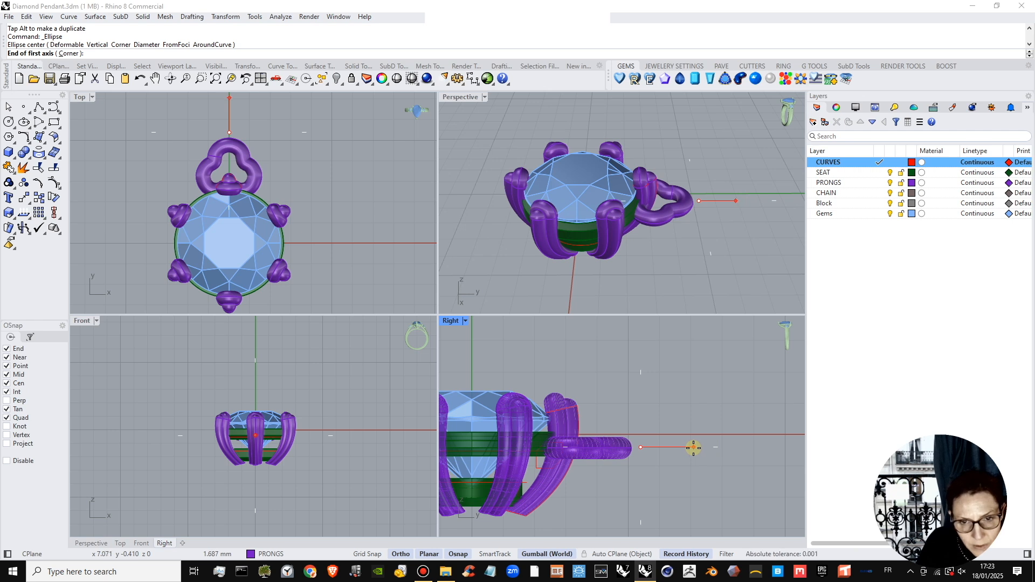
{"action": "left_click", "coordinate": [693, 446]}
{"action": "key", "text": "F8"}
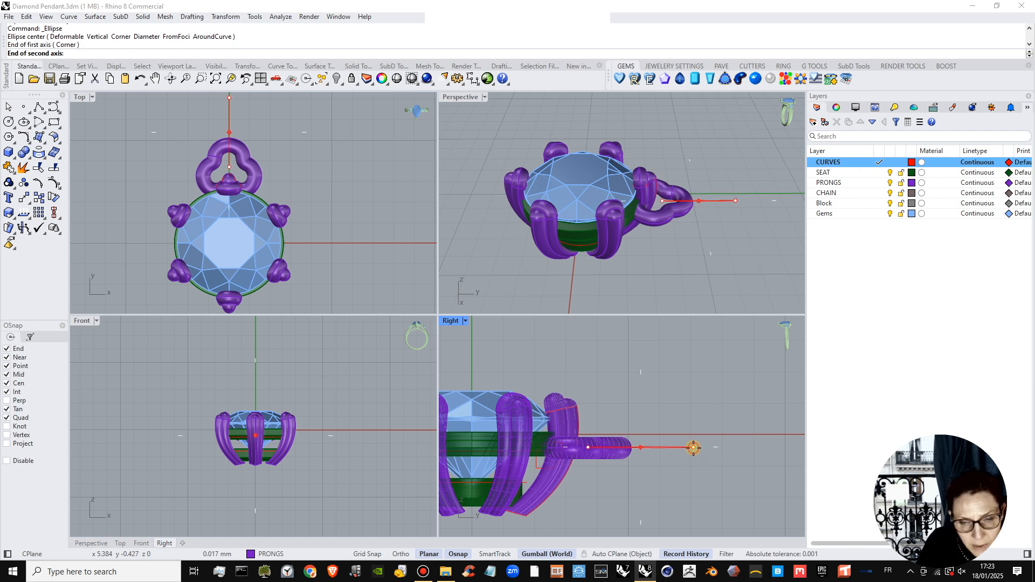
{"action": "left_click", "coordinate": [679, 413]}
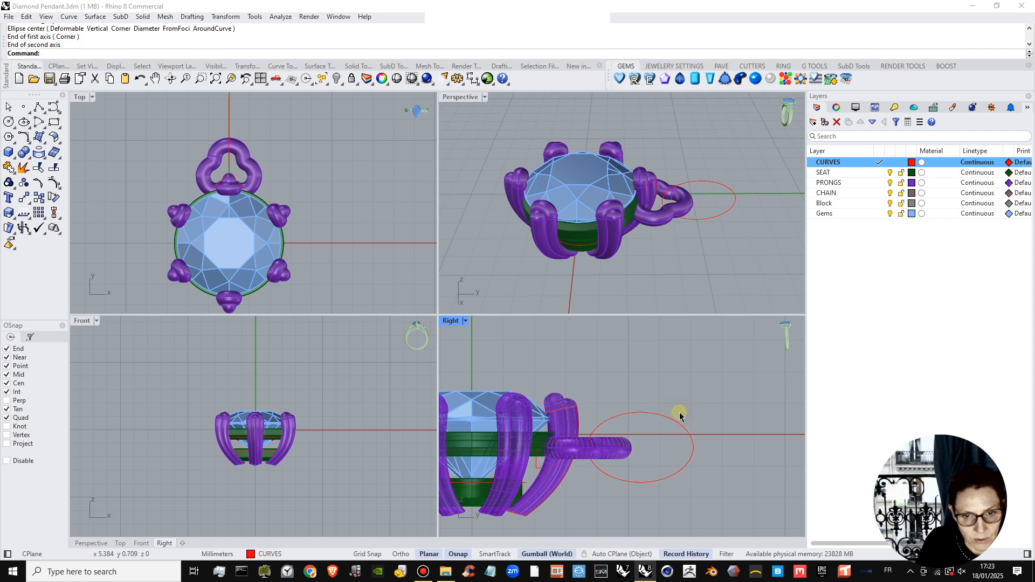
Pipe the ellipse with a round section to form a closed chain link through the loop.
{"action": "right_click_drag", "start_coordinate": [686, 217], "coordinate": [677, 180]}
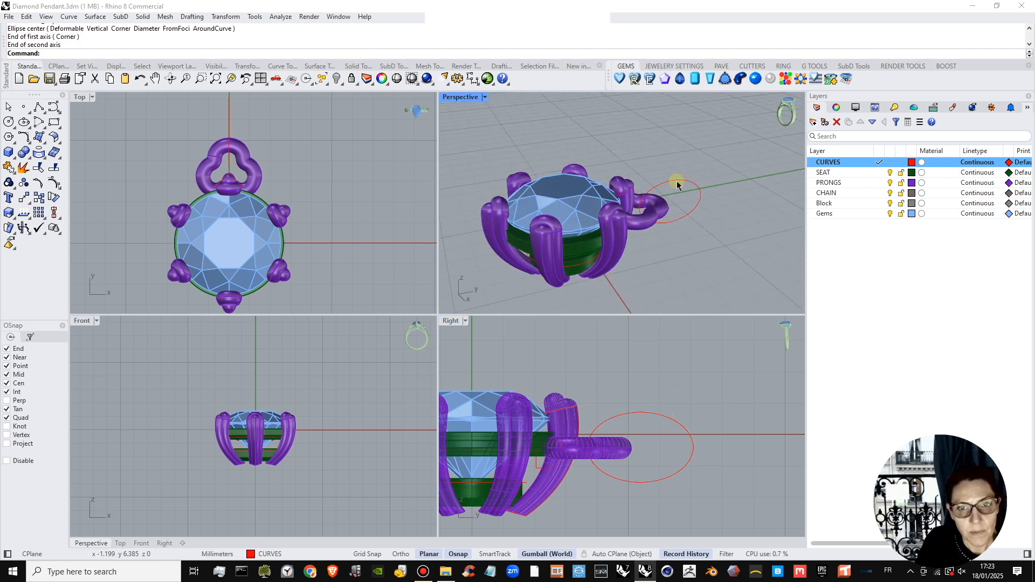
{"action": "left_click", "coordinate": [677, 181]}
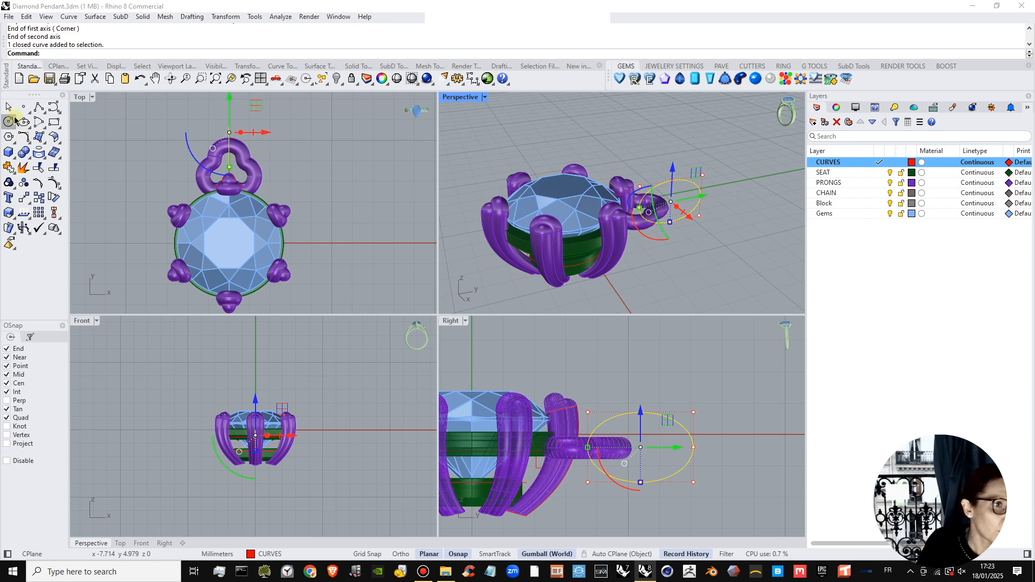
{"action": "left_click", "coordinate": [12, 156]}
{"action": "left_click", "coordinate": [55, 188]}
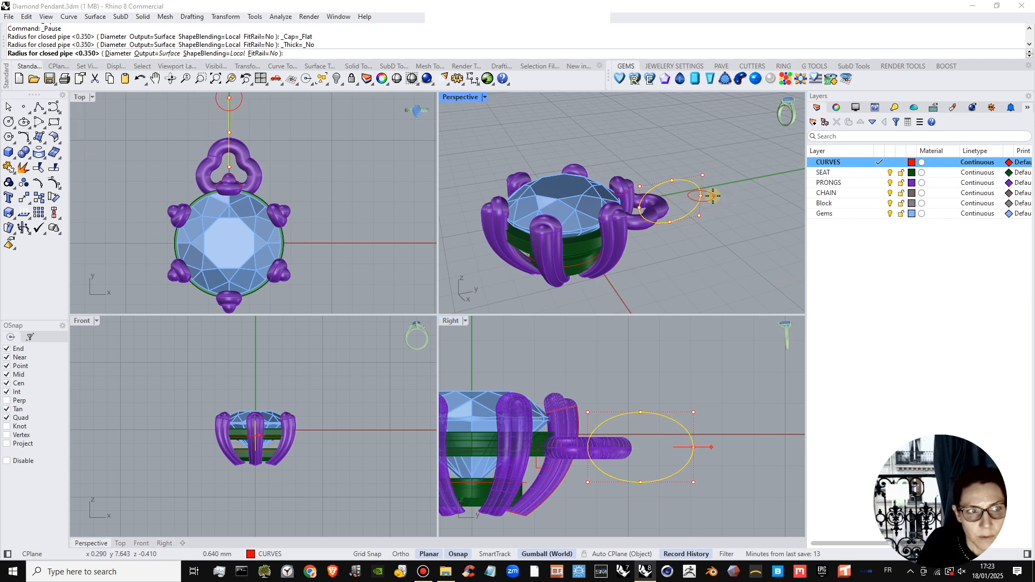
{"action": "scroll", "coordinate": [711, 201], "scroll_direction": "up", "scroll_amount": 2}
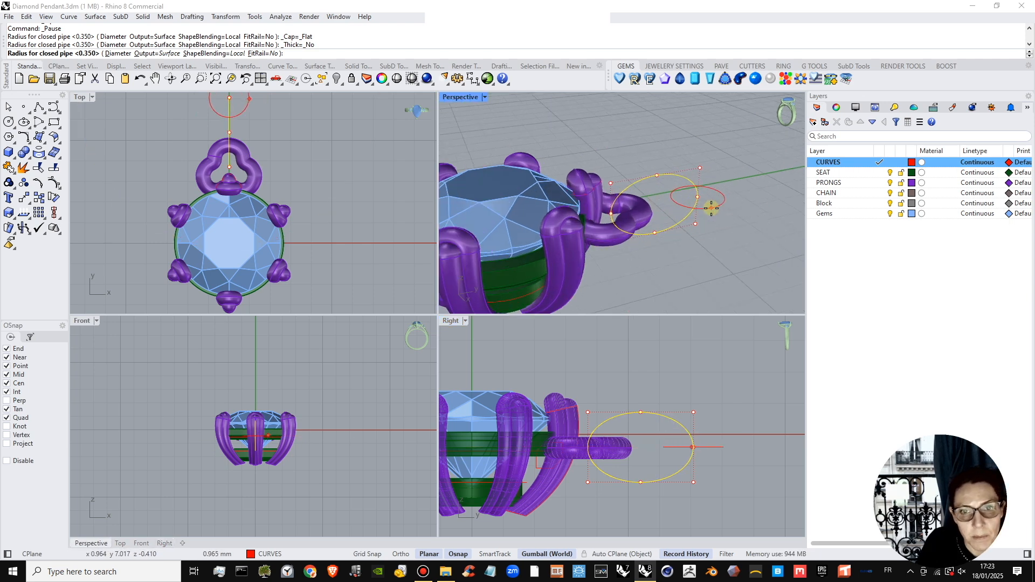
{"action": "left_click", "coordinate": [702, 202]}
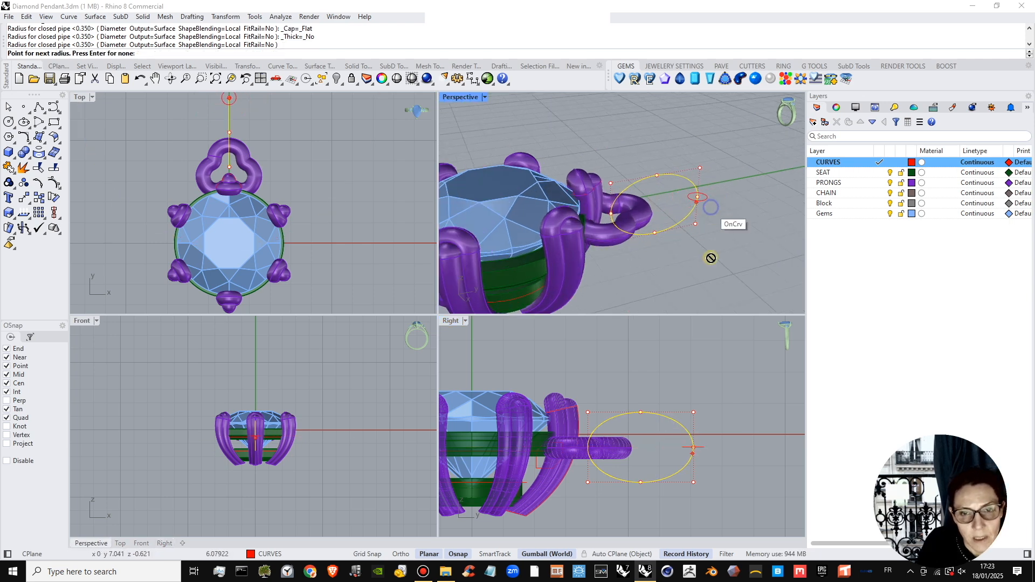
{"action": "right_click", "coordinate": [690, 226]}
{"action": "left_click", "coordinate": [704, 237]}
{"action": "right_click_drag", "start_coordinate": [705, 238], "coordinate": [625, 173]}
Move the piped link slightly outward along Y, accepting the break in its history.
{"action": "left_click", "coordinate": [640, 165]}
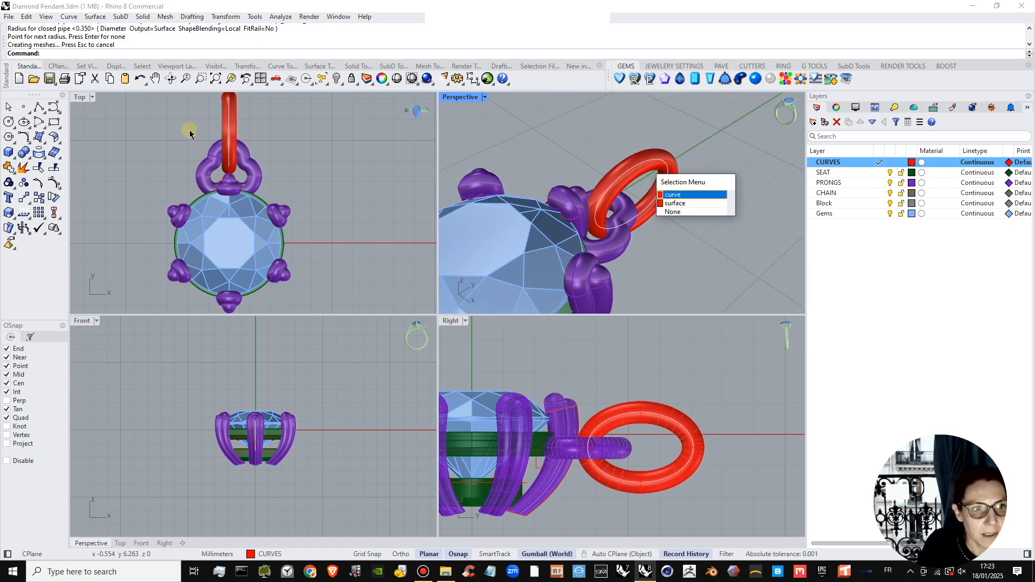
{"action": "left_click", "coordinate": [256, 153]}
{"action": "left_click", "coordinate": [235, 117]}
{"action": "right_click_drag", "start_coordinate": [244, 128], "coordinate": [254, 169]}
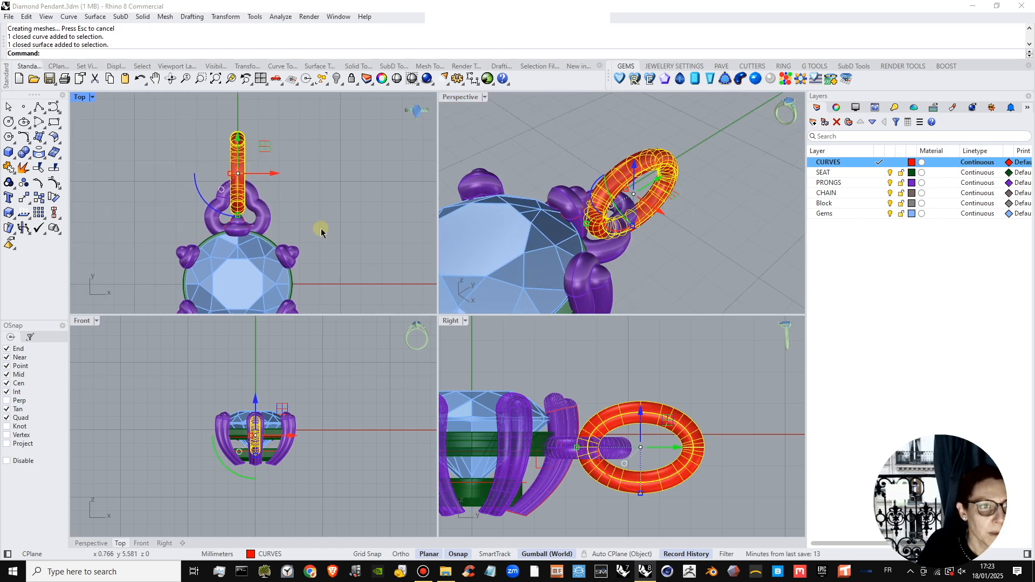
{"action": "left_click_drag", "start_coordinate": [664, 454], "coordinate": [673, 454]}
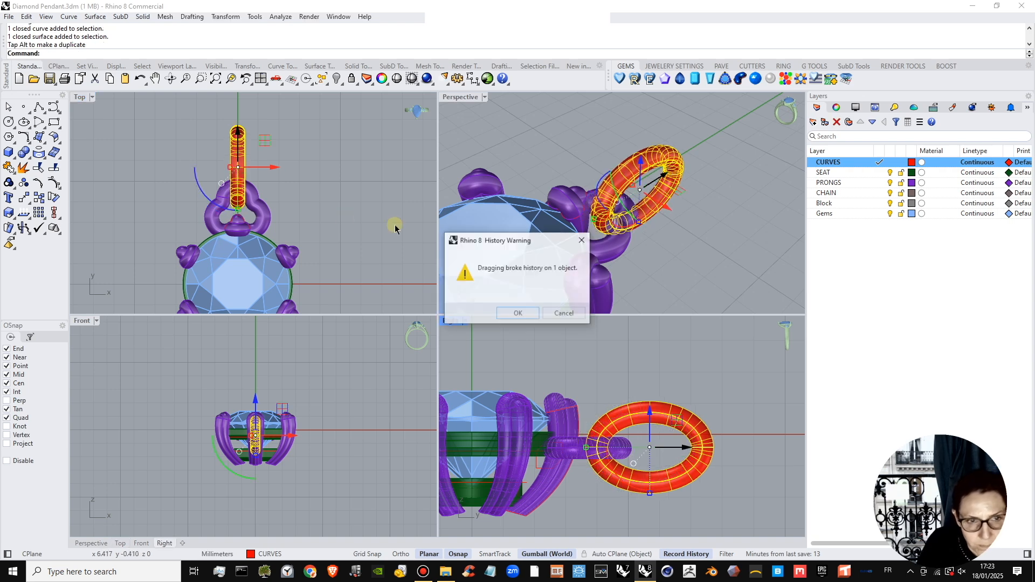
{"action": "left_click", "coordinate": [514, 313]}
{"action": "left_click", "coordinate": [353, 233]}
Check how the piped link passes through the loop, and delete the pipe surface while keeping the ellipse.
{"action": "scroll", "coordinate": [244, 206], "scroll_direction": "up", "scroll_amount": 3}
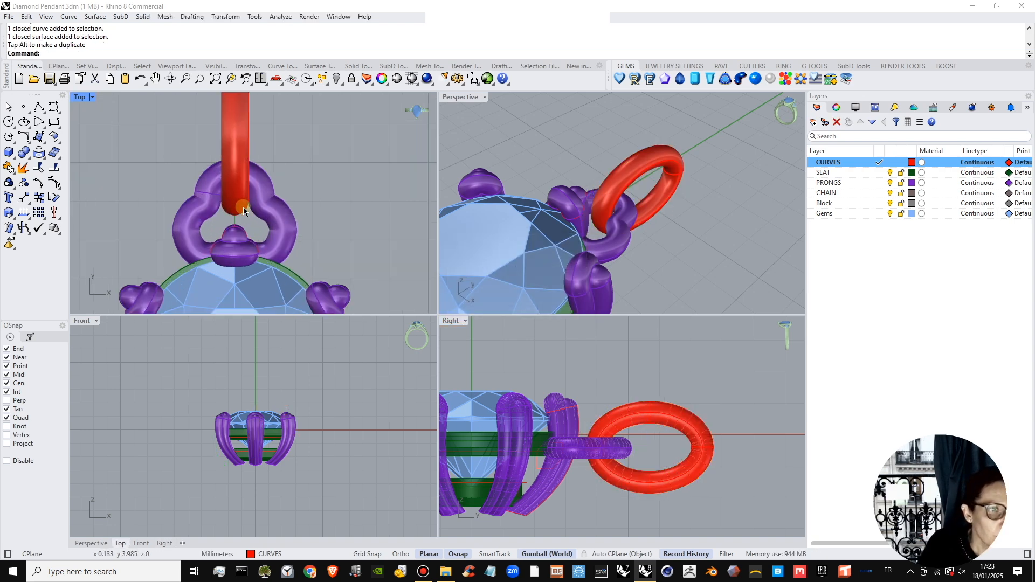
{"action": "scroll", "coordinate": [244, 205], "scroll_direction": "down", "scroll_amount": 6}
{"action": "scroll", "coordinate": [244, 214], "scroll_direction": "up", "scroll_amount": 2}
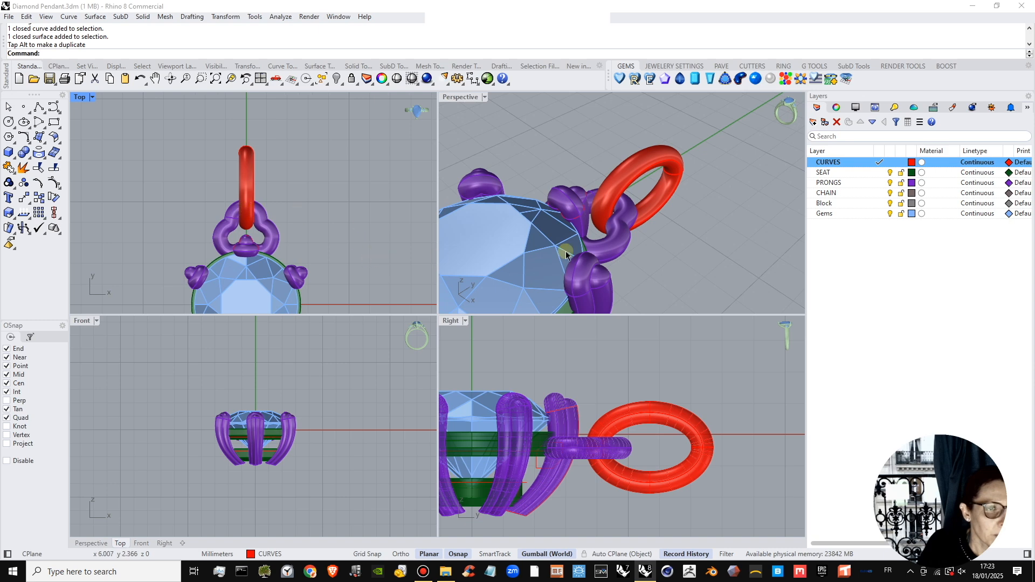
{"action": "right_click_drag", "start_coordinate": [566, 254], "coordinate": [607, 210]}
{"action": "scroll", "coordinate": [618, 208], "scroll_direction": "up", "scroll_amount": 3}
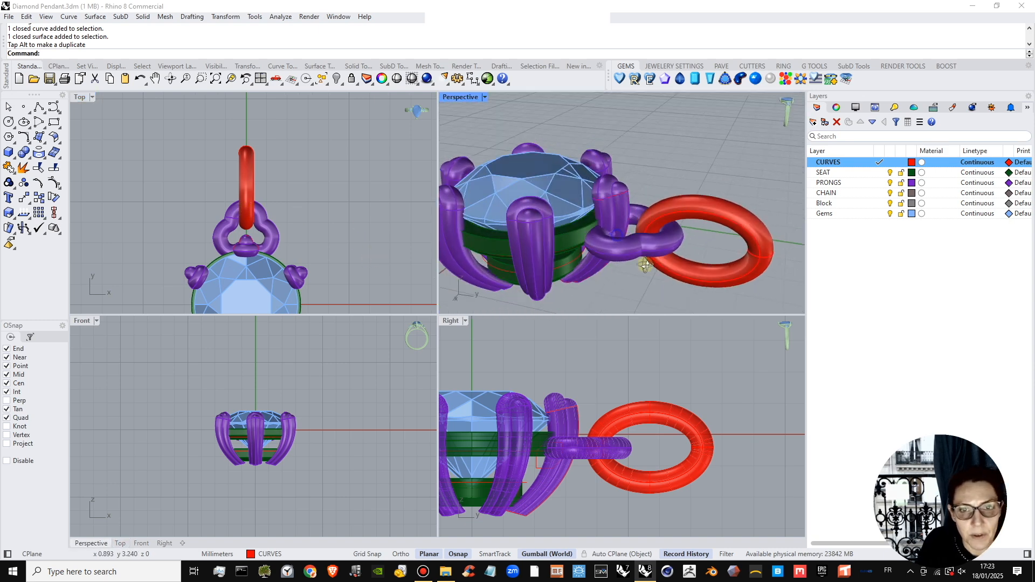
{"action": "left_click", "coordinate": [682, 227]}
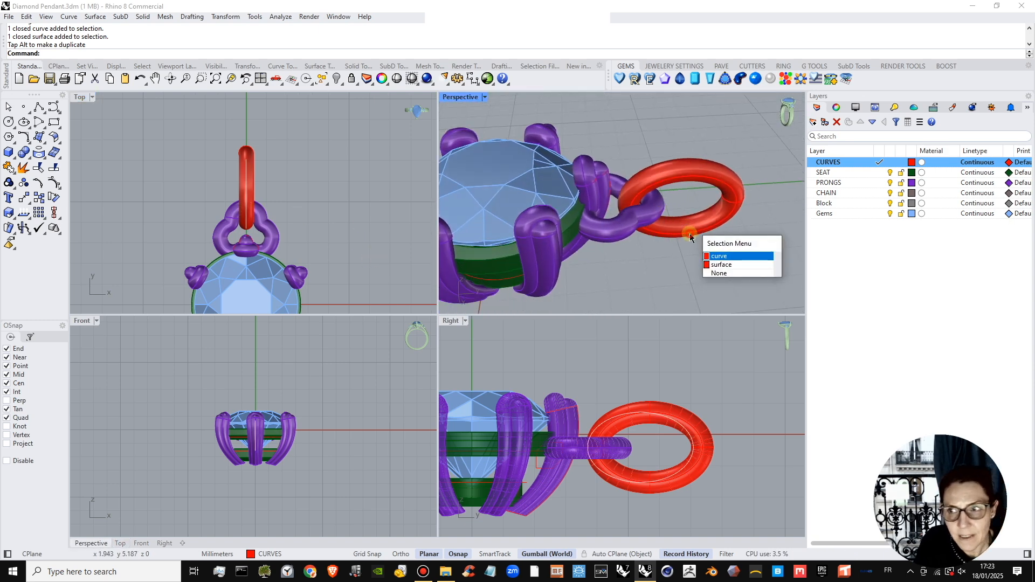
{"action": "left_click", "coordinate": [690, 233]}
{"action": "key", "text": "Delete"}
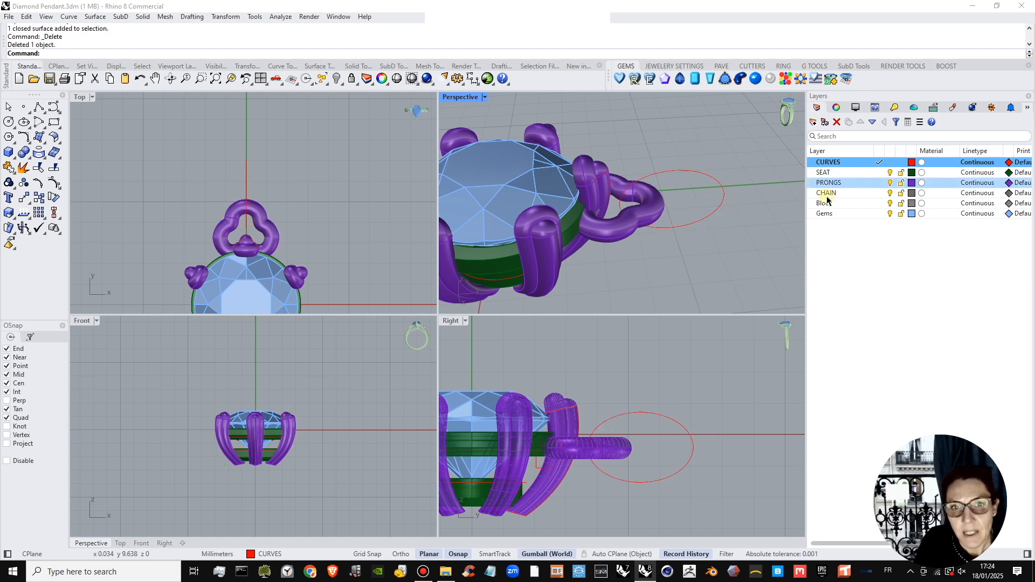
Copy the three-lobed profile curve from the +Y prong outward along Y to above the ellipse.
{"action": "left_click", "coordinate": [604, 174]}
{"action": "left_click", "coordinate": [641, 205]}
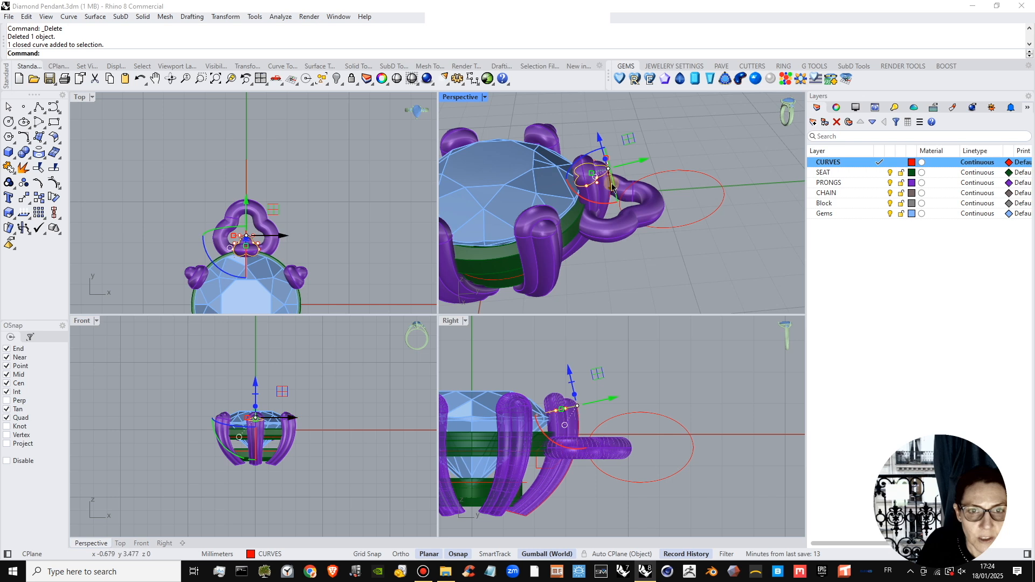
{"action": "left_click", "coordinate": [624, 238]}
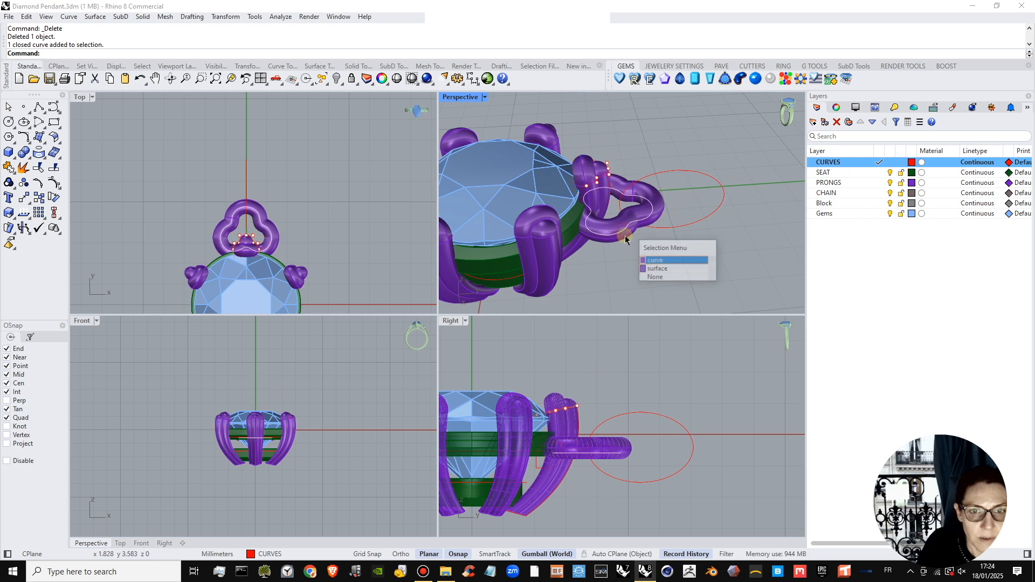
{"action": "left_click", "coordinate": [669, 265]}
{"action": "left_click", "coordinate": [616, 165]}
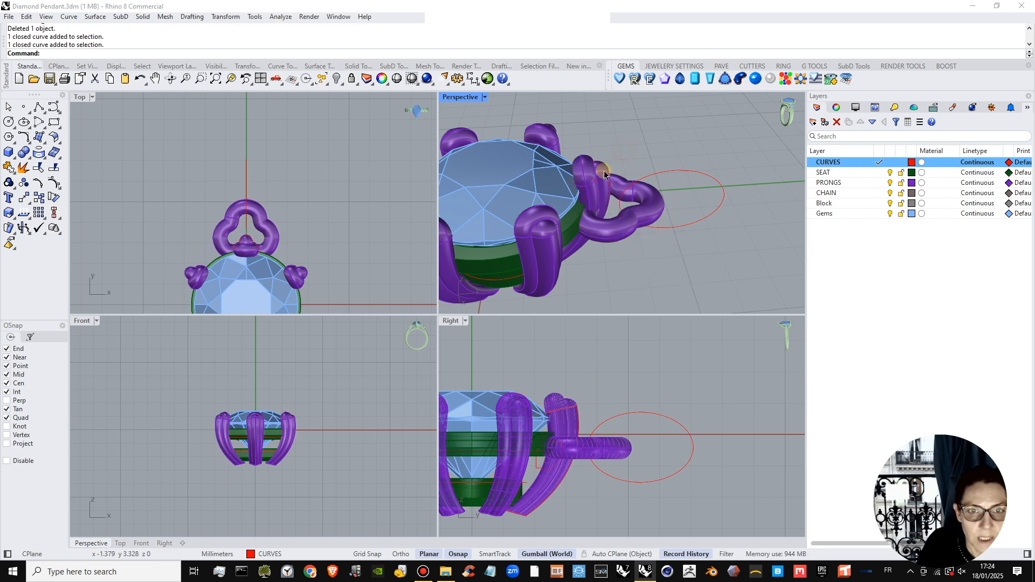
{"action": "left_click", "coordinate": [627, 233]}
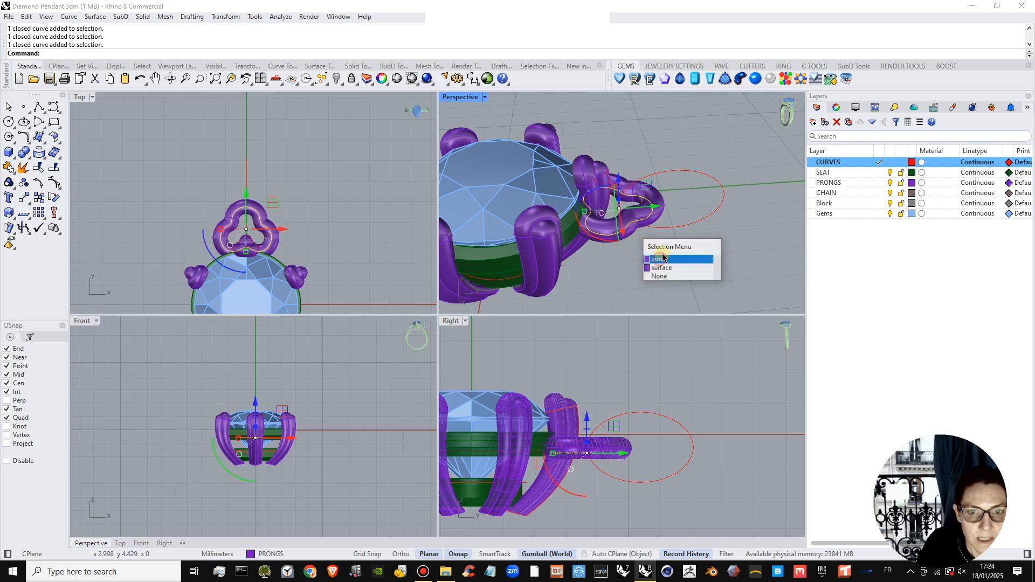
{"action": "left_click", "coordinate": [669, 261]}
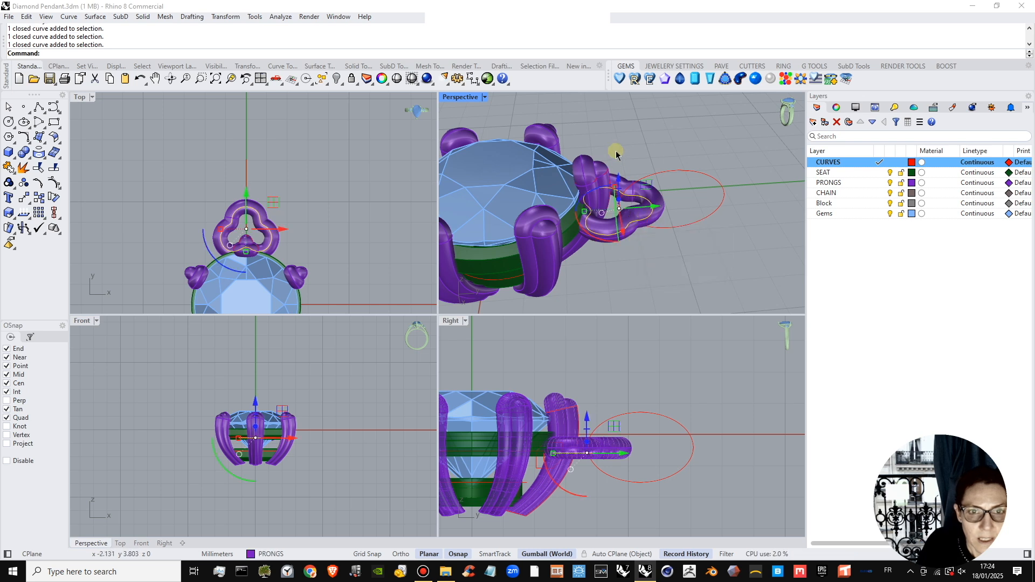
{"action": "left_click", "coordinate": [621, 176]}
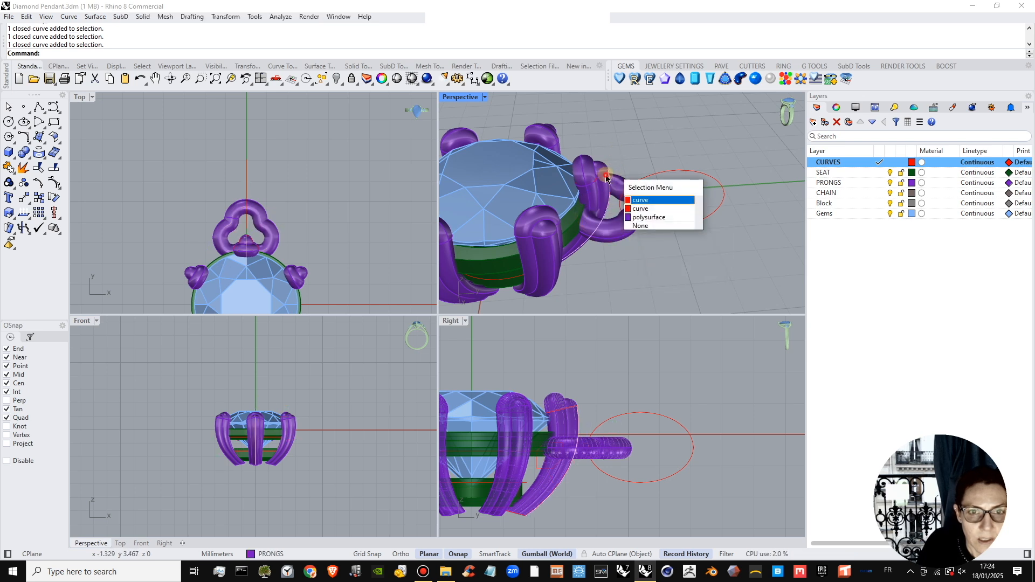
{"action": "left_click", "coordinate": [647, 200]}
{"action": "left_click_drag", "start_coordinate": [623, 176], "coordinate": [702, 172]}
{"action": "mouse_move", "coordinate": [702, 172]}
{"action": "right_mouse_down"}
{"action": "mouse_move", "coordinate": [693, 197]}
{"action": "mouse_move", "coordinate": [683, 181]}
{"action": "right_mouse_up"}
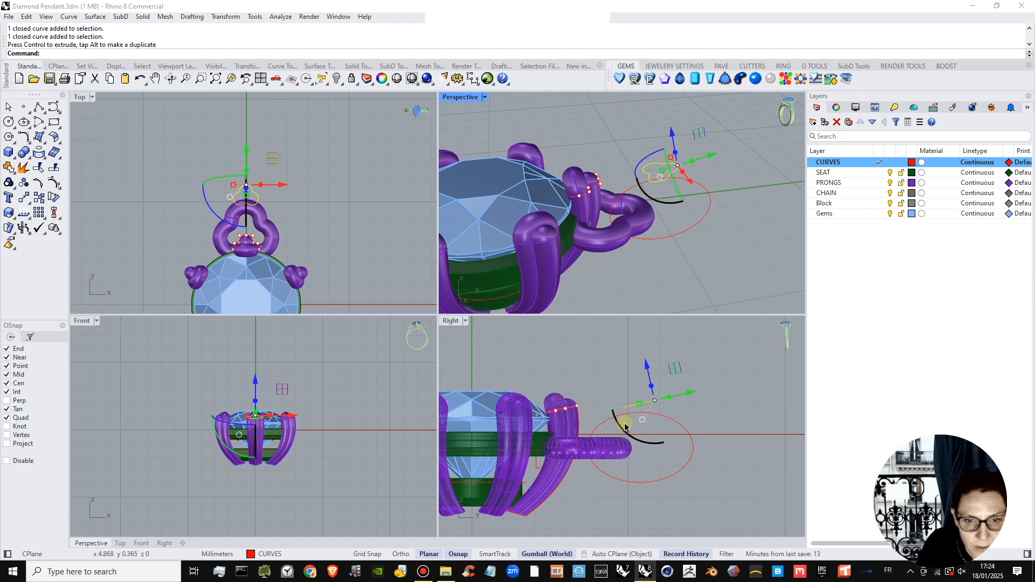
Turn the copied three-lobed profile roughly upright in the side view and place it above the middle of the ellipse.
{"action": "left_click_drag", "start_coordinate": [640, 422], "coordinate": [675, 452]}
{"action": "scroll", "coordinate": [612, 415], "scroll_direction": "up", "scroll_amount": 6}
{"action": "right_click_drag", "start_coordinate": [693, 414], "coordinate": [690, 402]}
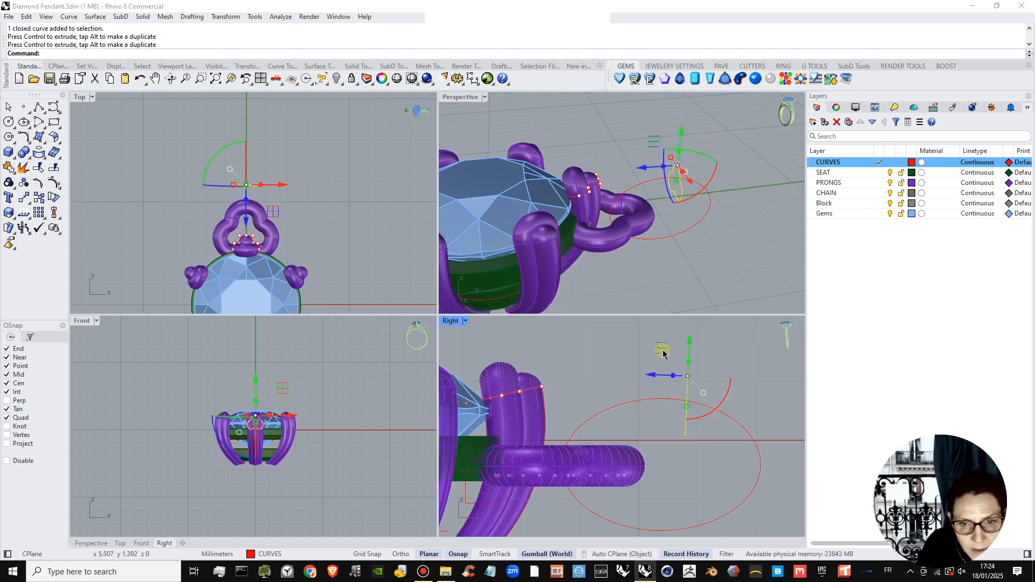
{"action": "left_click_drag", "start_coordinate": [663, 350], "coordinate": [646, 364]}
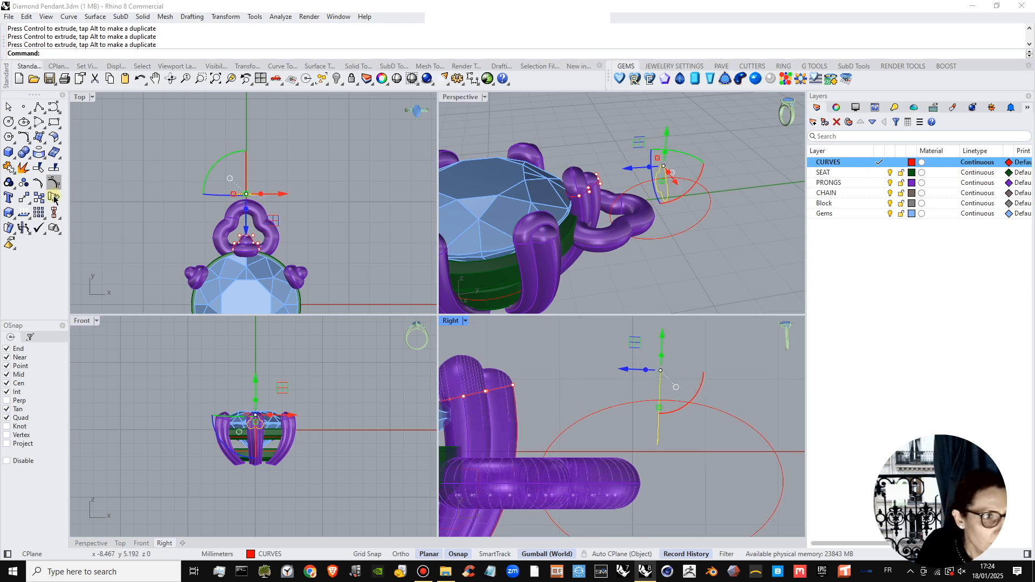
Rotate the copied profile about its upper reference point until it stands exactly vertical in the side view.
{"action": "left_click", "coordinate": [54, 198]}
{"action": "left_click", "coordinate": [660, 371]}
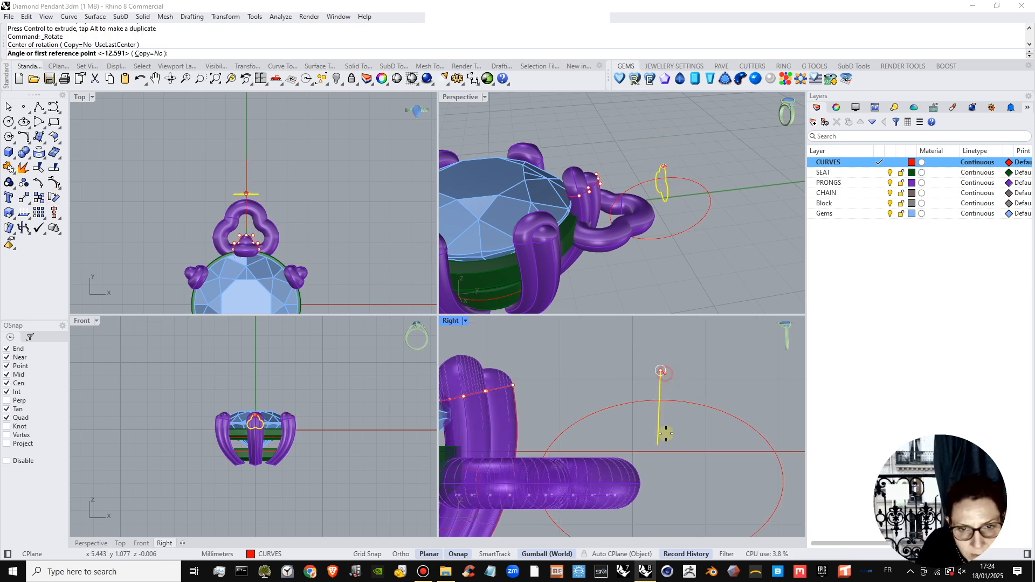
{"action": "left_click", "coordinate": [661, 438]}
{"action": "left_click", "coordinate": [673, 438]}
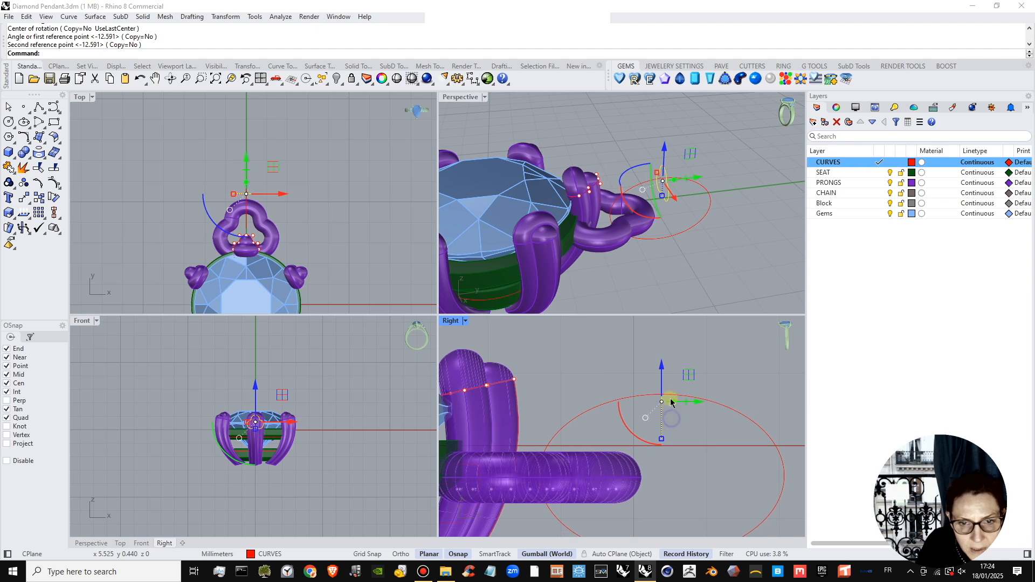
Raise the upright profile along Z onto the ellipse's upper quadrant and scale it down slightly.
{"action": "left_click_drag", "start_coordinate": [662, 372], "coordinate": [661, 358]}
{"action": "left_click", "coordinate": [690, 441]}
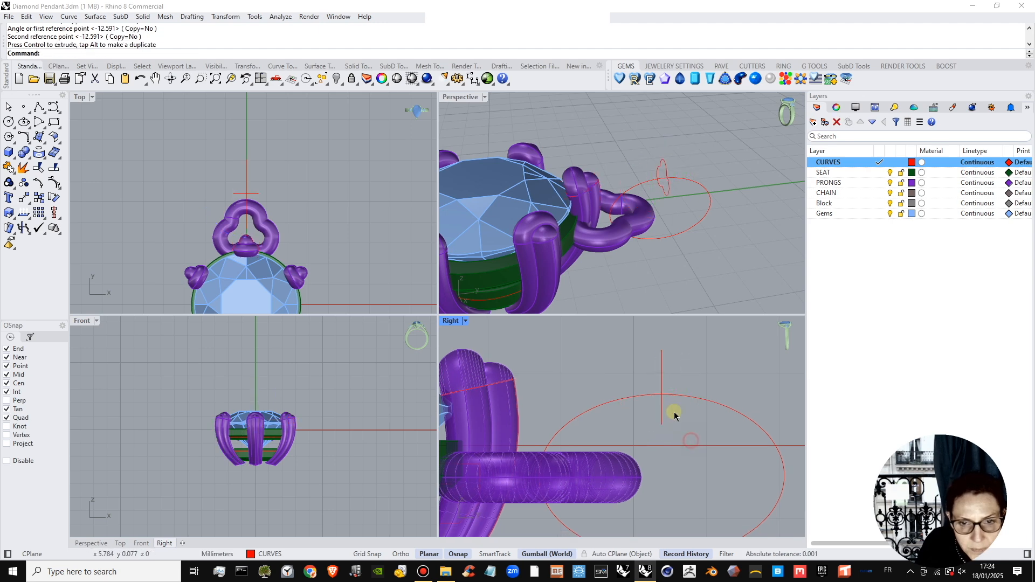
{"action": "left_click", "coordinate": [662, 376]}
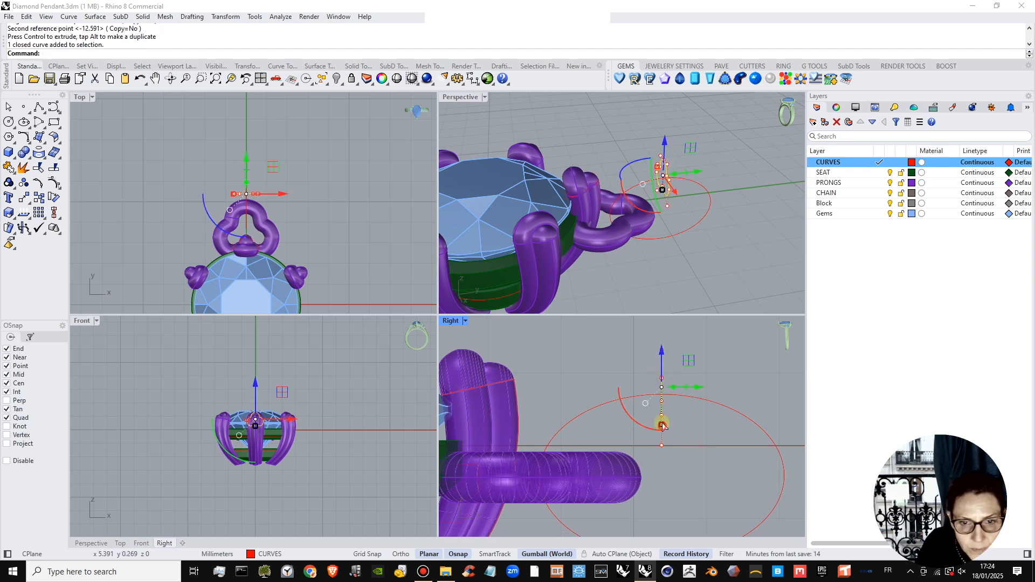
{"action": "left_click_drag", "start_coordinate": [663, 426], "coordinate": [667, 376]}
Sweep the three-lobed profile along the ellipse with one rail, moving the profile's seam to its upper mid point and keeping the Freeform frame style.
{"action": "right_click_drag", "start_coordinate": [642, 214], "coordinate": [642, 165]}
{"action": "left_click", "coordinate": [641, 148]}
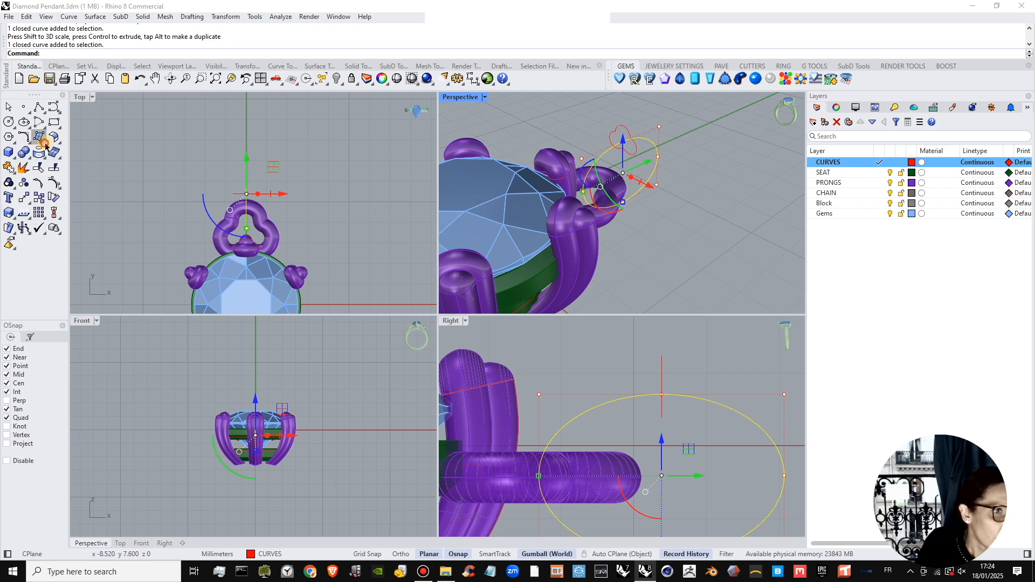
{"action": "left_click", "coordinate": [34, 157]}
{"action": "left_click", "coordinate": [72, 188]}
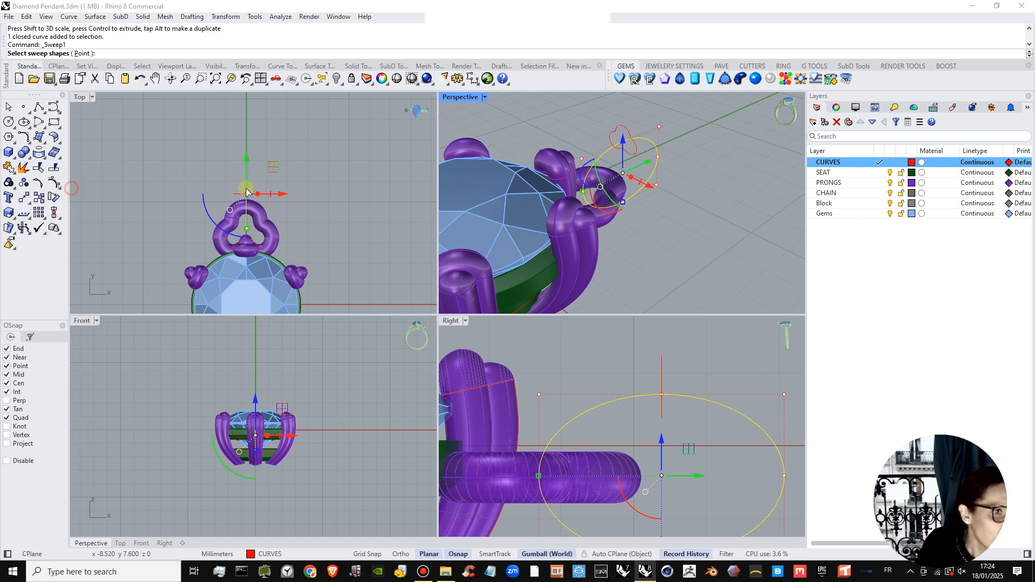
{"action": "left_click", "coordinate": [635, 156]}
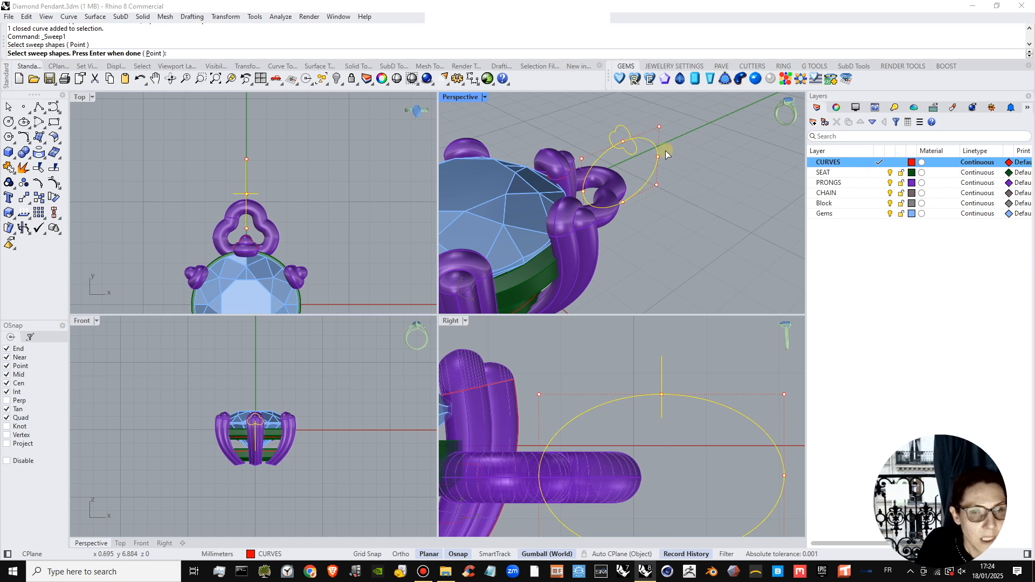
{"action": "key", "text": "Return"}
{"action": "left_click_drag", "start_coordinate": [628, 136], "coordinate": [621, 124]}
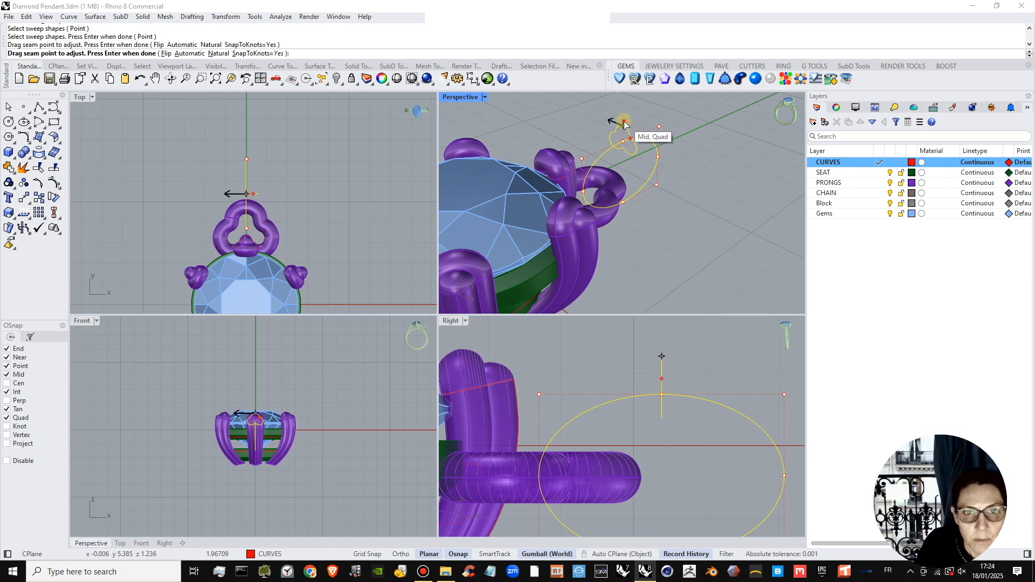
{"action": "key", "text": "Return"}
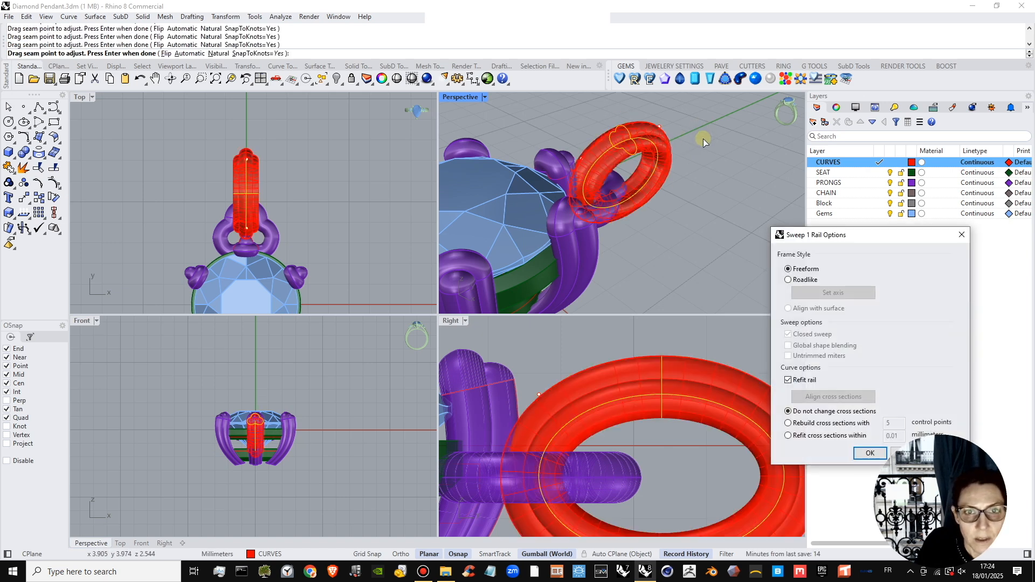
{"action": "right_click_drag", "start_coordinate": [642, 171], "coordinate": [682, 218]}
{"action": "left_click", "coordinate": [871, 454]}
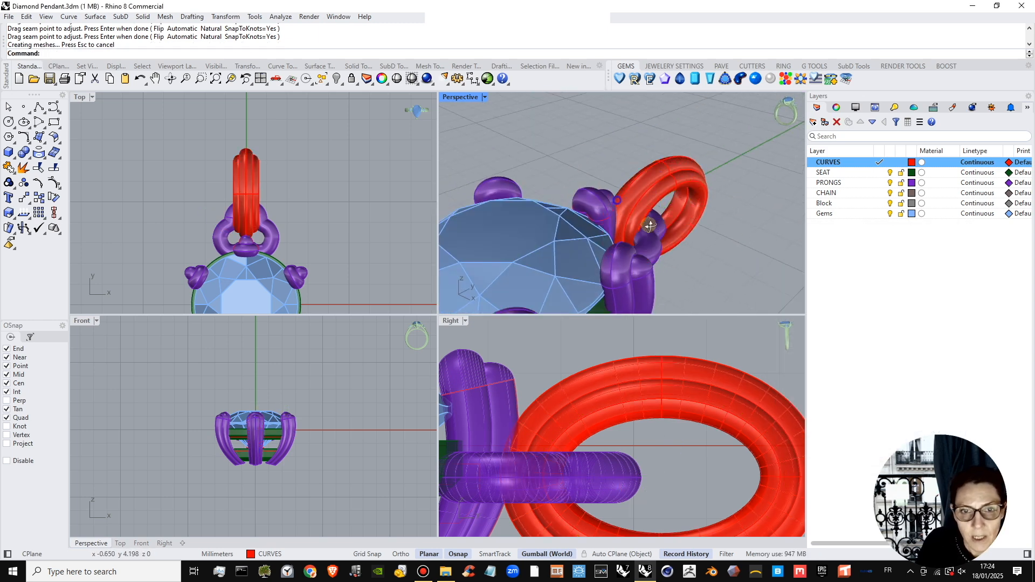
Put a bounding-box edit cage around the swept link in World coordinates with 4 points and degree 3 per direction, editing the Global region.
{"action": "left_click", "coordinate": [250, 171]}
{"action": "left_click", "coordinate": [286, 199]}
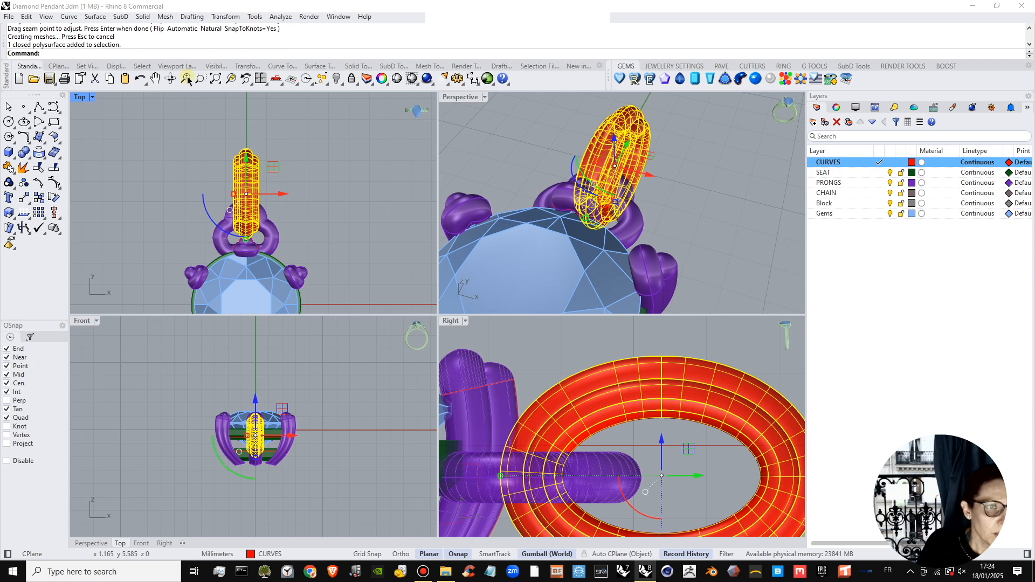
{"action": "left_click", "coordinate": [218, 19]}
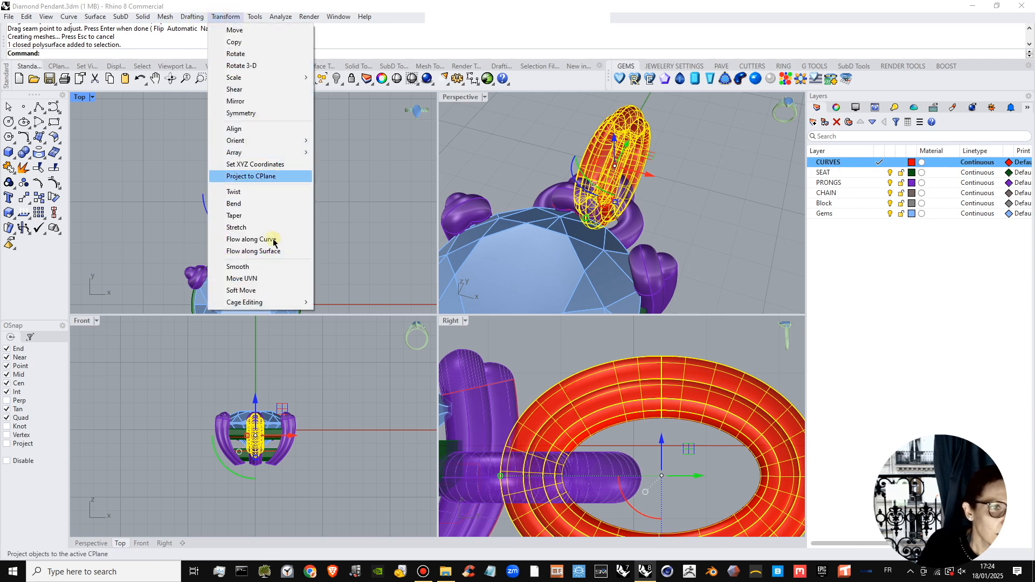
{"action": "mouse_move", "coordinate": [272, 302]}
{"action": "left_click", "coordinate": [342, 315]}
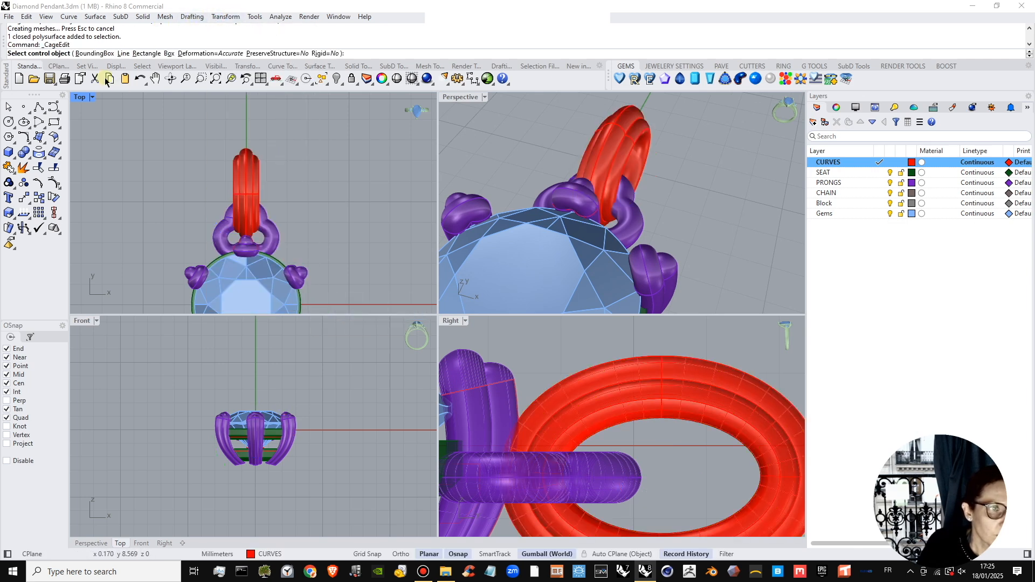
{"action": "left_click", "coordinate": [86, 53]}
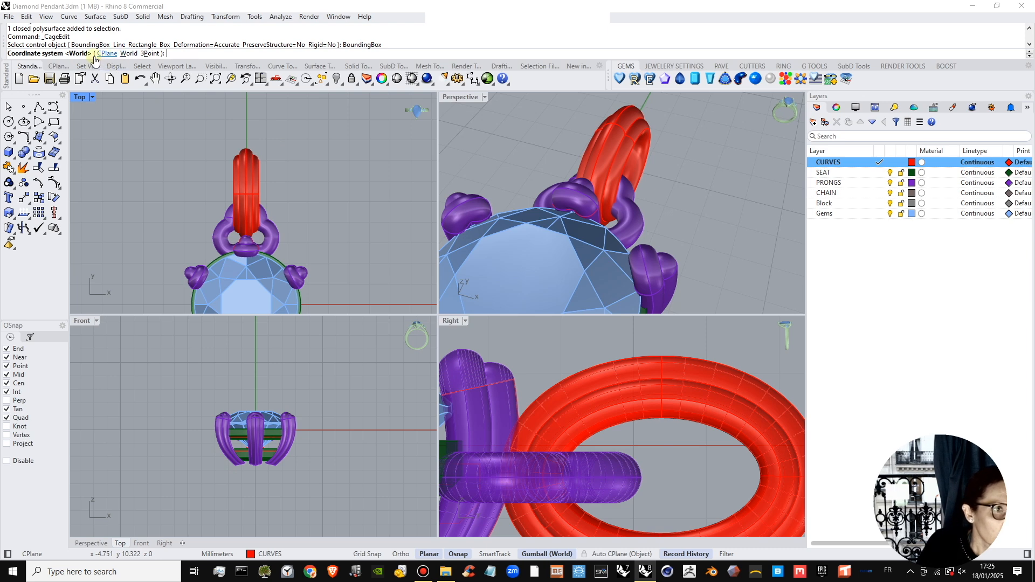
{"action": "key", "text": "Return"}
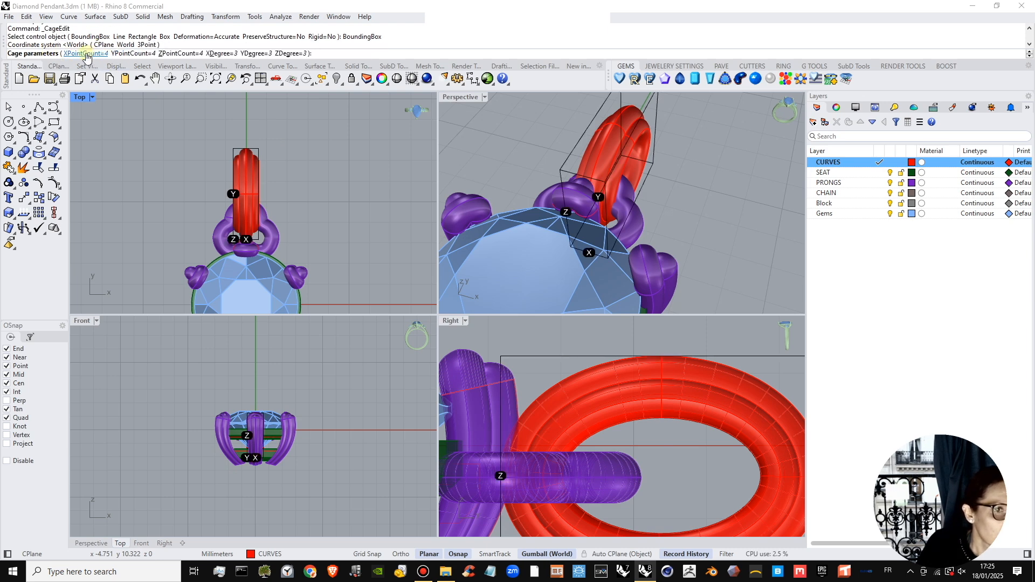
{"action": "key", "text": "Return"}
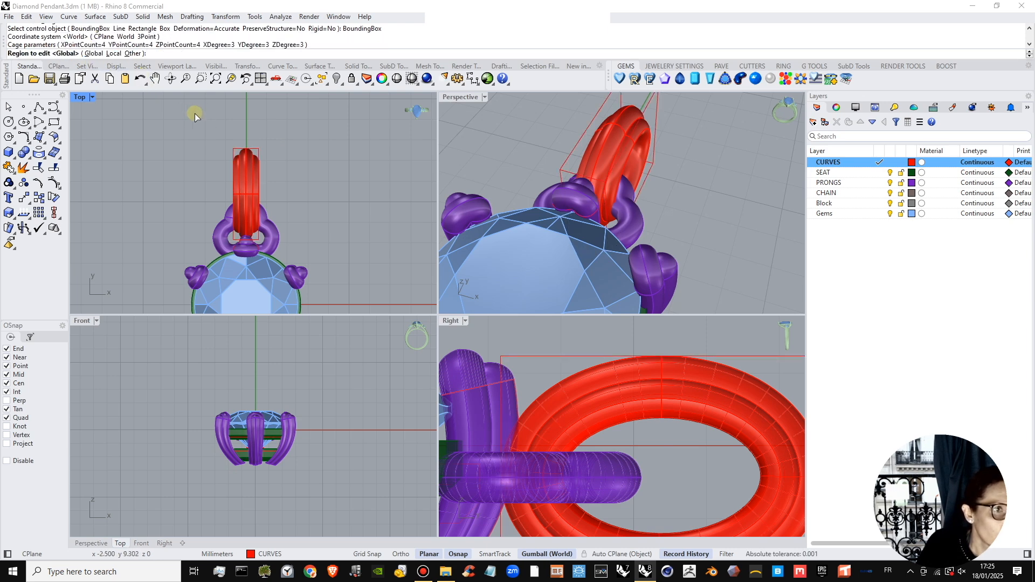
{"action": "key", "text": "Return"}
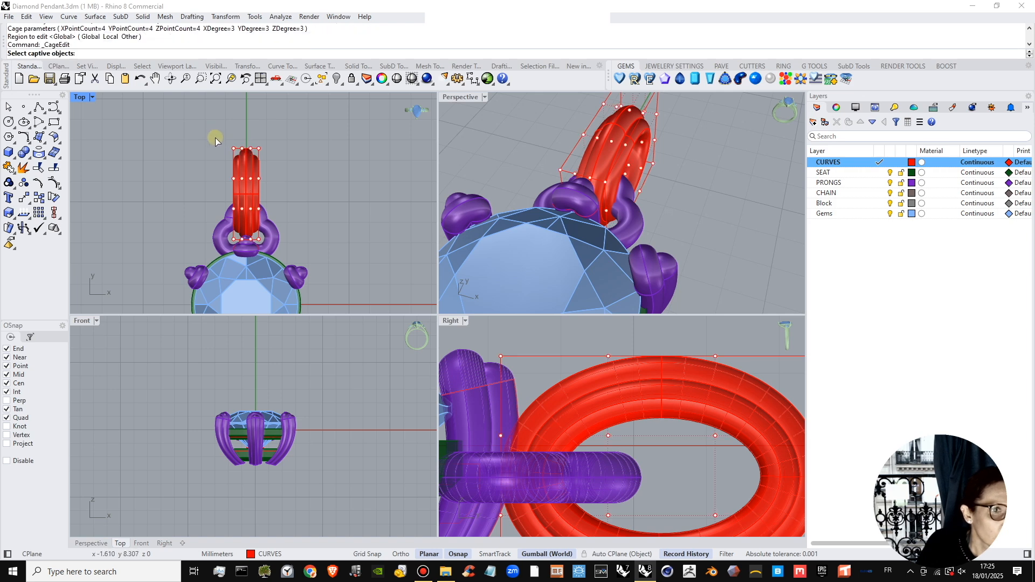
{"action": "key", "text": "Return"}
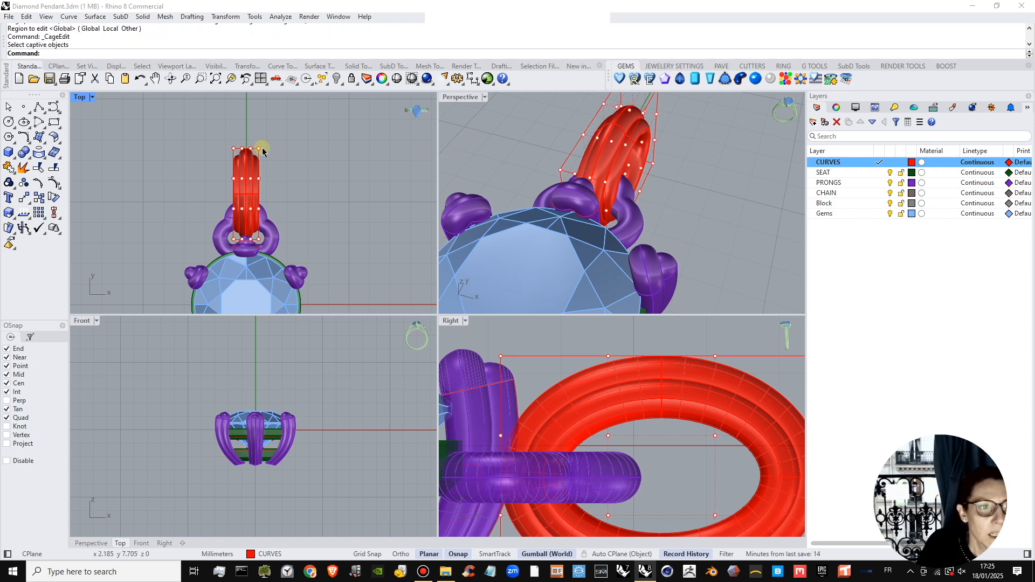
Widen the outer end of the link along X by scaling the cage's outermost row of points in the top view.
{"action": "left_click_drag", "start_coordinate": [218, 138], "coordinate": [197, 144]}
{"action": "left_click", "coordinate": [512, 312]}
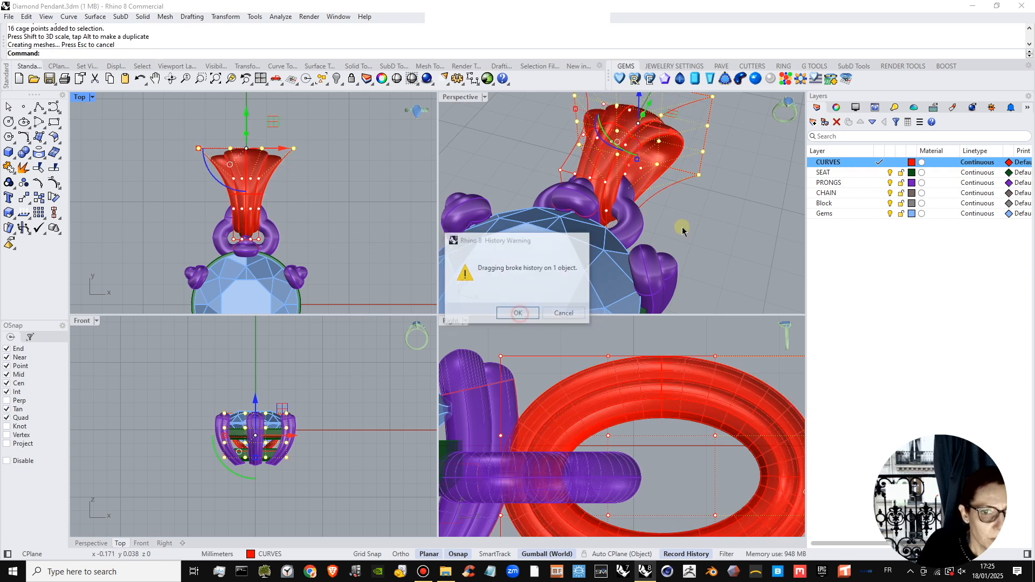
{"action": "right_click_drag", "start_coordinate": [682, 227], "coordinate": [674, 198]}
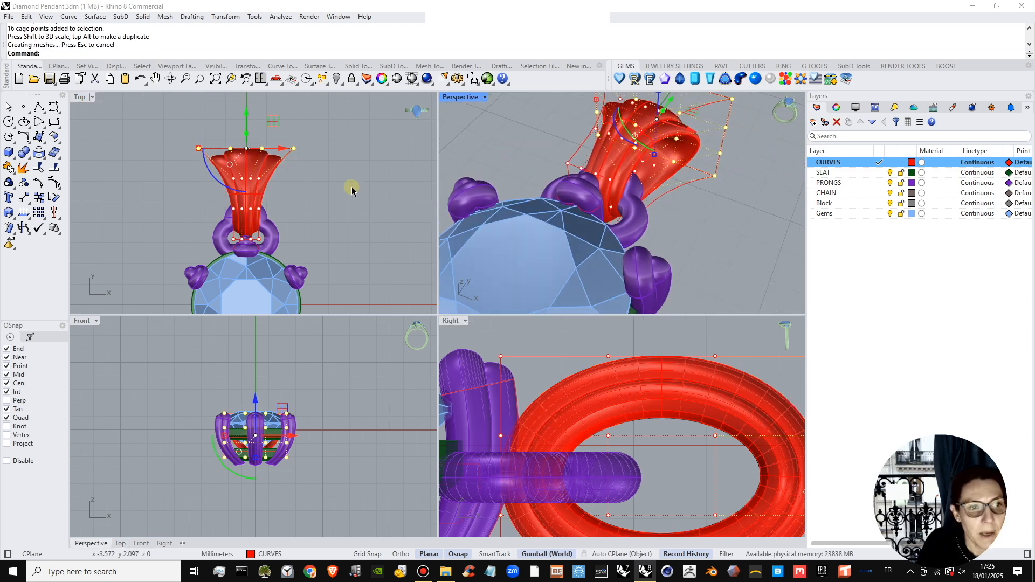
Narrow the link's end inside the loop by scaling the cage points nearest the stone inward along X.
{"action": "scroll", "coordinate": [261, 250], "scroll_direction": "up", "scroll_amount": 6}
{"action": "scroll", "coordinate": [186, 232], "scroll_direction": "up", "scroll_amount": 2}
{"action": "left_click_drag", "start_coordinate": [138, 211], "coordinate": [286, 243]}
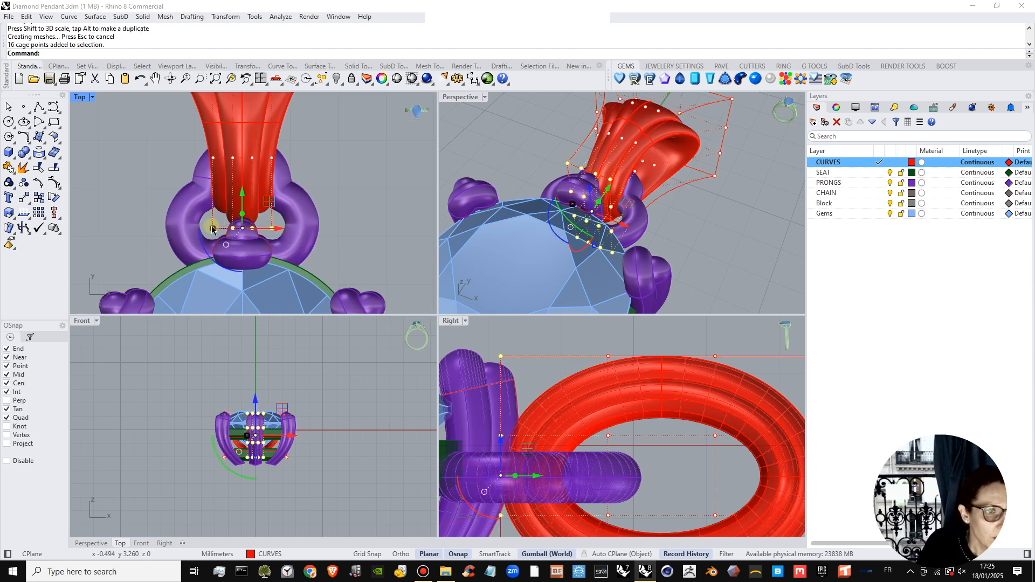
{"action": "left_click_drag", "start_coordinate": [213, 228], "coordinate": [225, 233]}
{"action": "left_click", "coordinate": [333, 201]}
Transfer the flared link to the PRONGS layer.
{"action": "scroll", "coordinate": [620, 202], "scroll_direction": "down", "scroll_amount": 3}
{"action": "right_click_drag", "start_coordinate": [620, 202], "coordinate": [584, 178]}
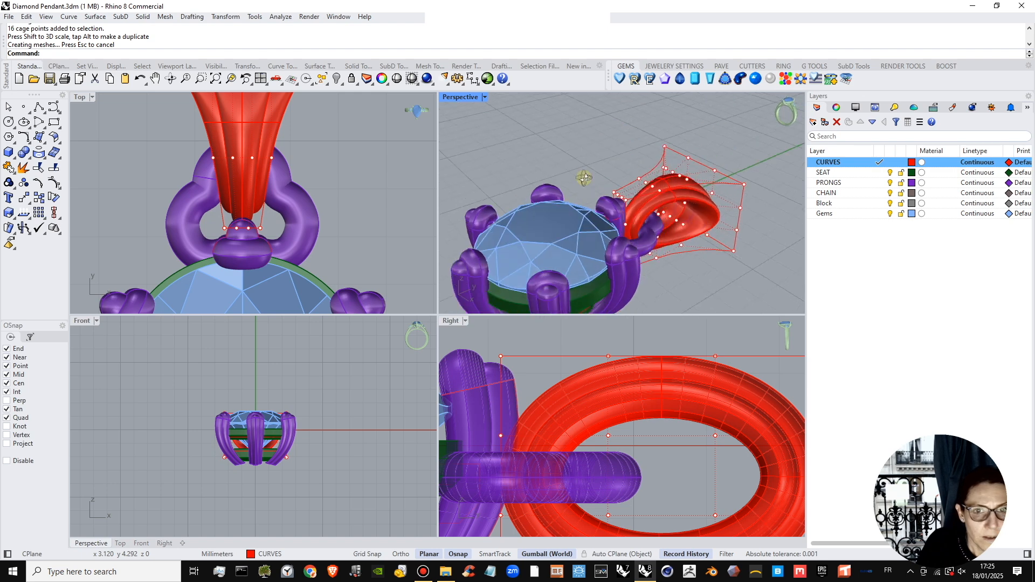
{"action": "scroll", "coordinate": [653, 227], "scroll_direction": "up", "scroll_amount": 4}
{"action": "right_click_drag", "start_coordinate": [652, 229], "coordinate": [667, 417]}
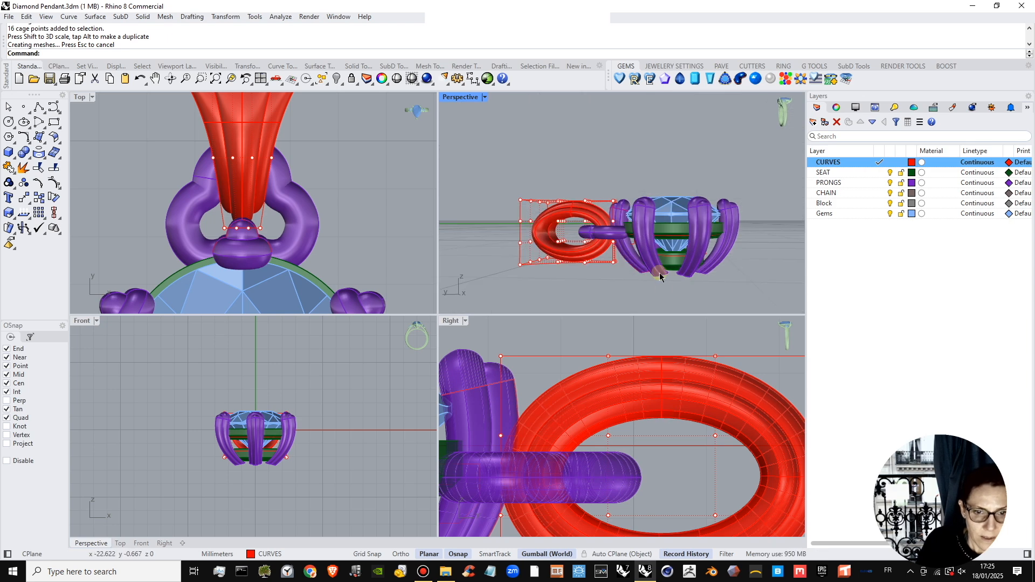
{"action": "right_click_drag", "start_coordinate": [637, 219], "coordinate": [644, 131]}
{"action": "left_click", "coordinate": [644, 131]}
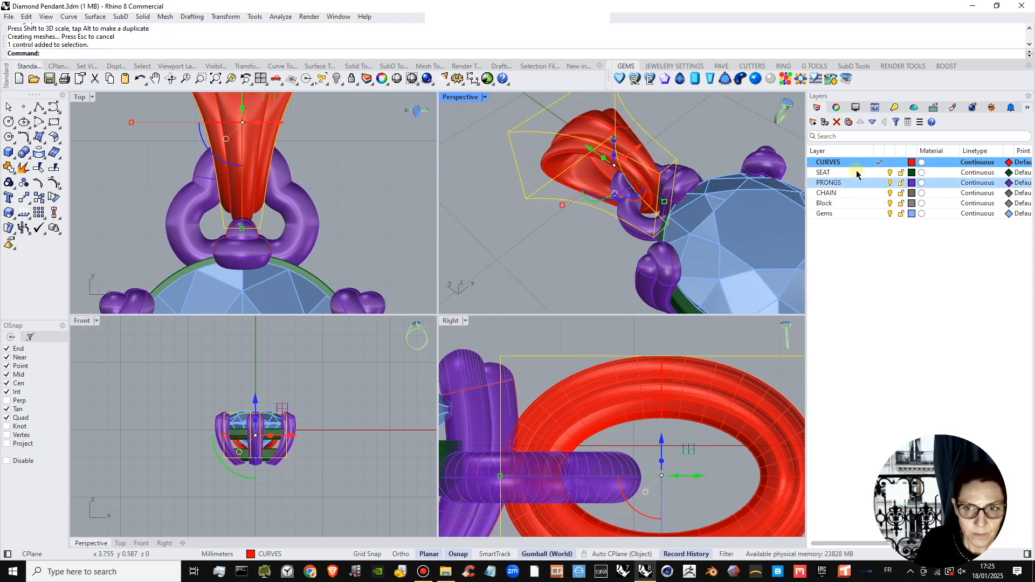
{"action": "left_click", "coordinate": [647, 166]}
{"action": "left_click", "coordinate": [690, 181]}
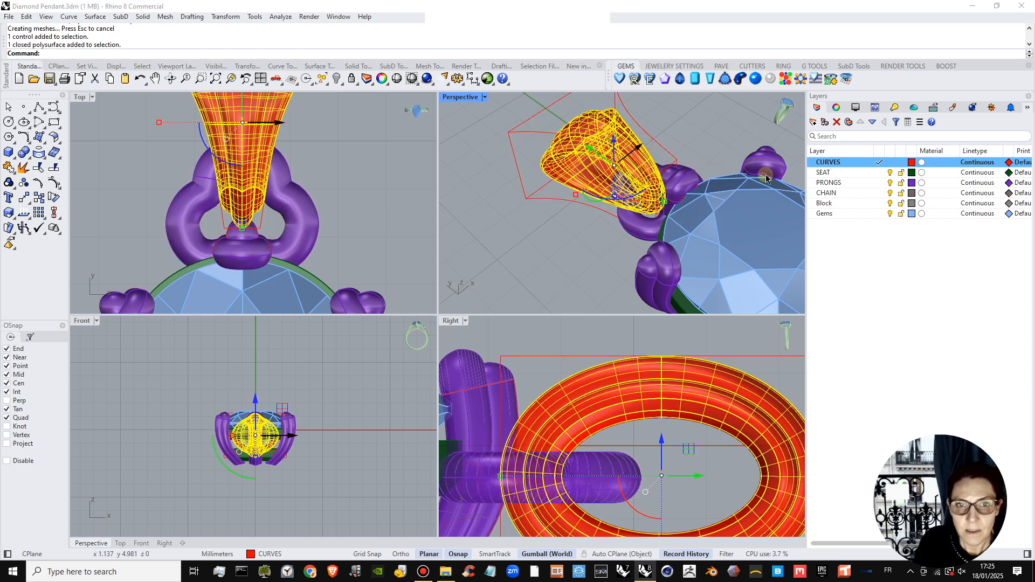
{"action": "right_click", "coordinate": [872, 184]}
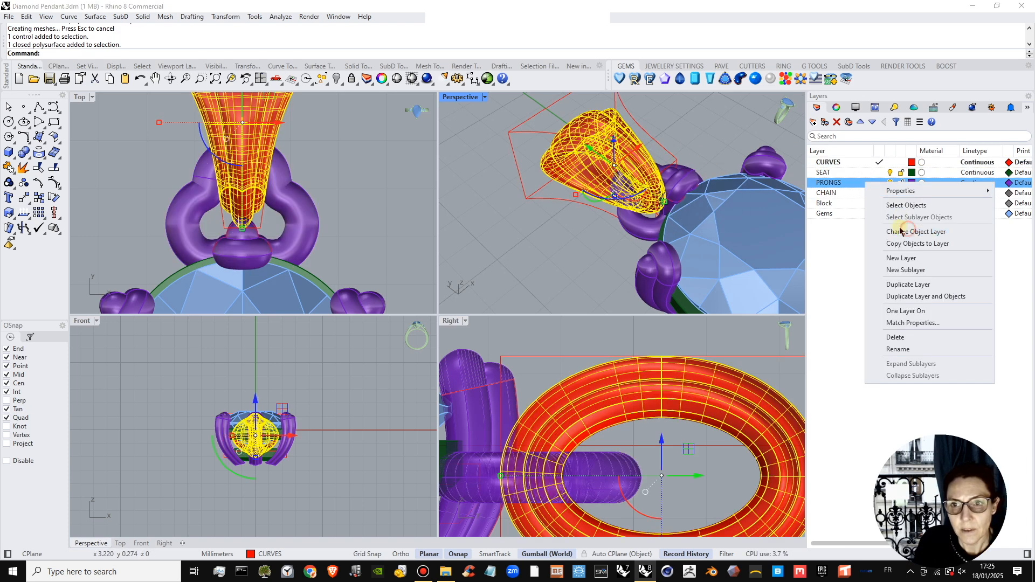
{"action": "left_click", "coordinate": [911, 231]}
{"action": "left_click", "coordinate": [688, 135]}
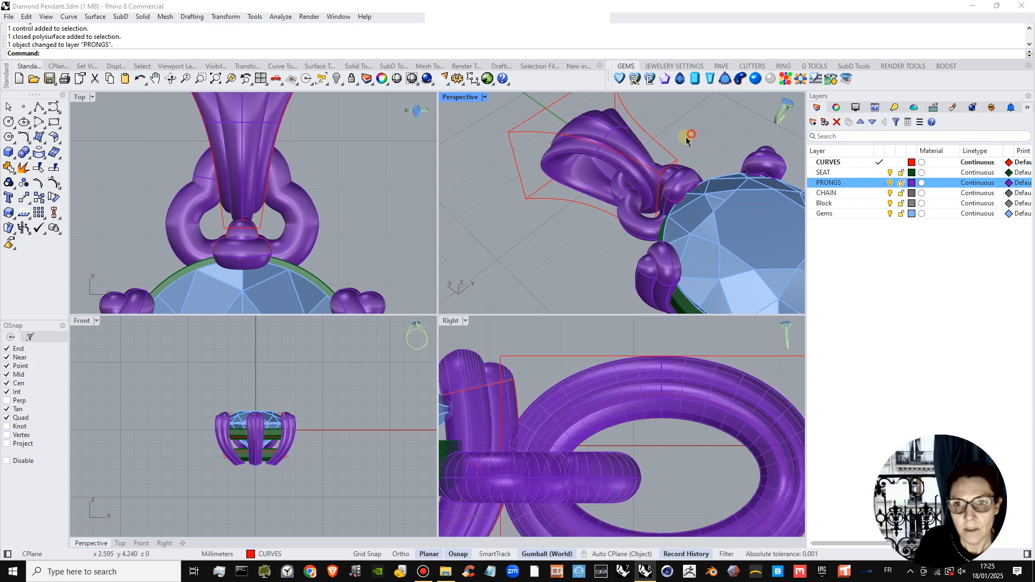
Make PRONGS the current layer and hide the CURVES layer.
{"action": "scroll", "coordinate": [640, 204], "scroll_direction": "down", "scroll_amount": 5}
{"action": "right_click_drag", "start_coordinate": [639, 204], "coordinate": [661, 151]}
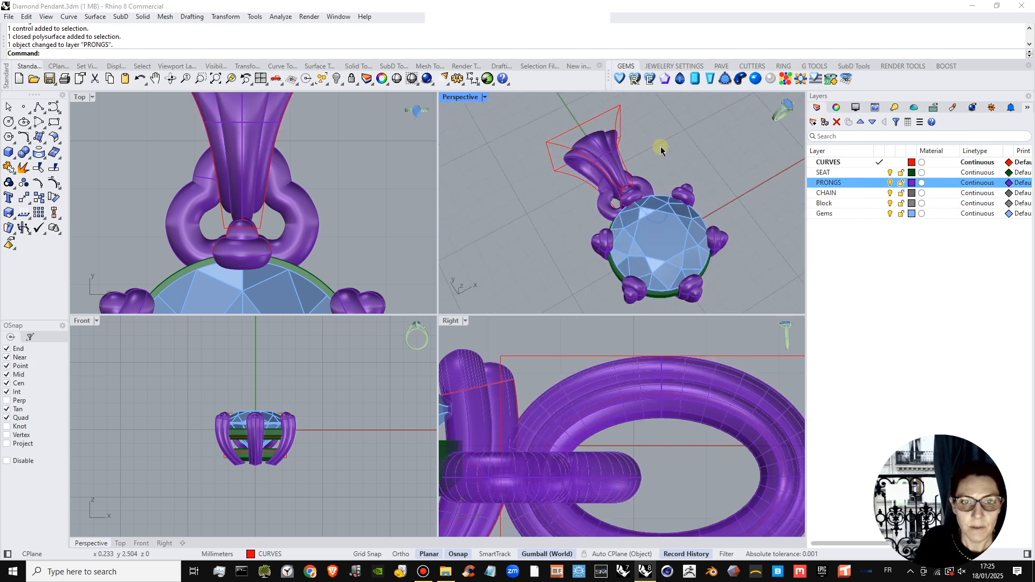
{"action": "left_click", "coordinate": [879, 183]}
{"action": "left_click", "coordinate": [889, 162]}
Move the flared link slightly outward along Y, away from the stone, releasing it from its cage.
{"action": "left_click", "coordinate": [607, 159]}
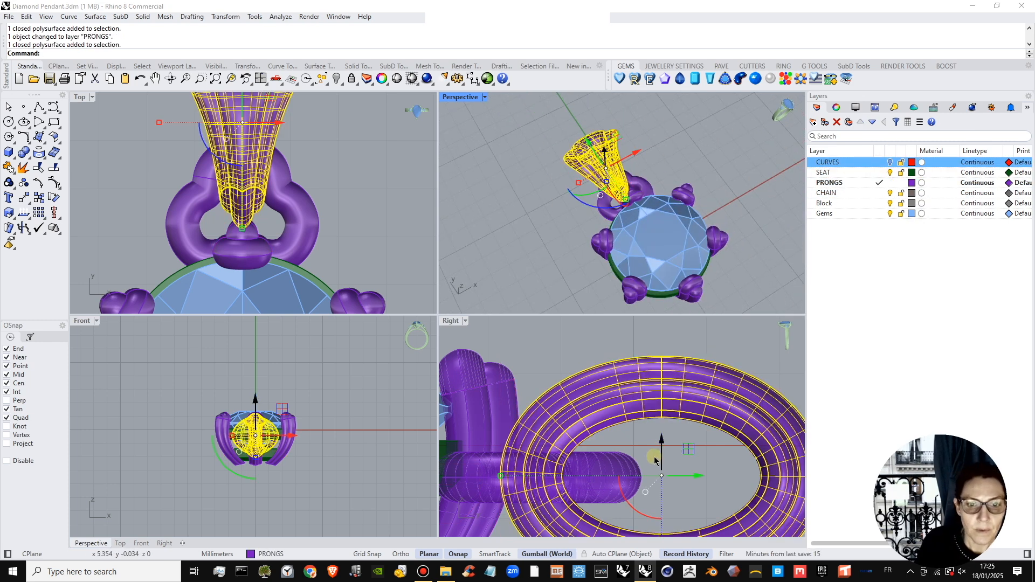
{"action": "left_click_drag", "start_coordinate": [683, 475], "coordinate": [706, 480]}
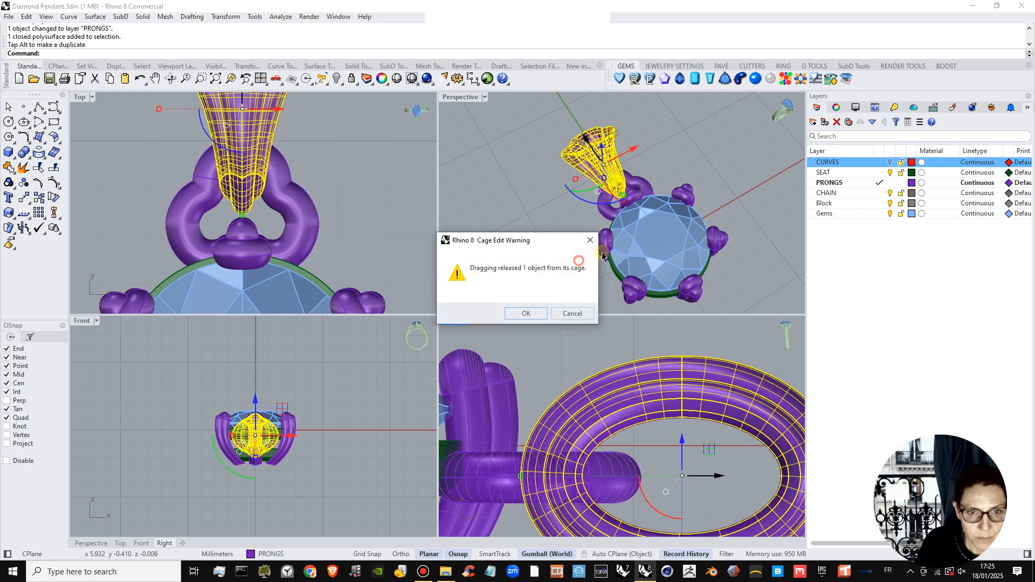
{"action": "left_click", "coordinate": [527, 314]}
Scale the flared link down slightly in all directions and move it a little along Y back toward the loop.
{"action": "scroll", "coordinate": [606, 208], "scroll_direction": "up", "scroll_amount": 6}
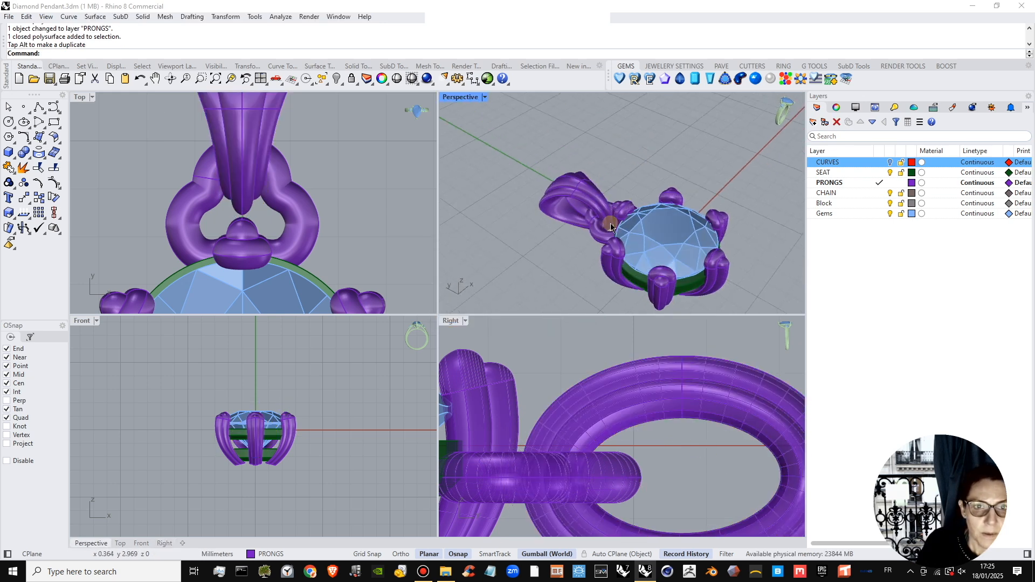
{"action": "right_click_drag", "start_coordinate": [182, 110], "coordinate": [198, 144]}
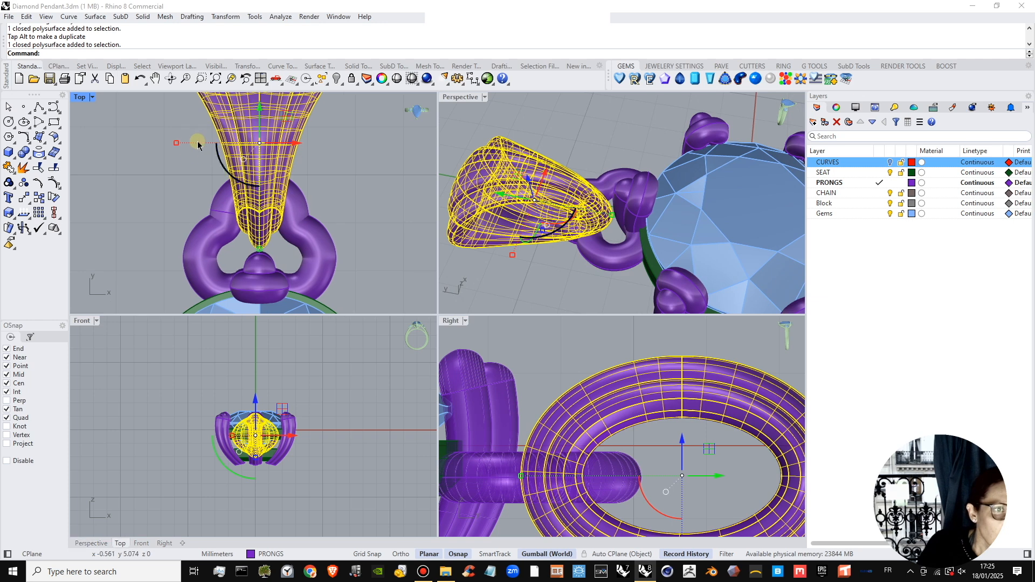
{"action": "left_click_drag", "start_coordinate": [175, 146], "coordinate": [186, 144]}
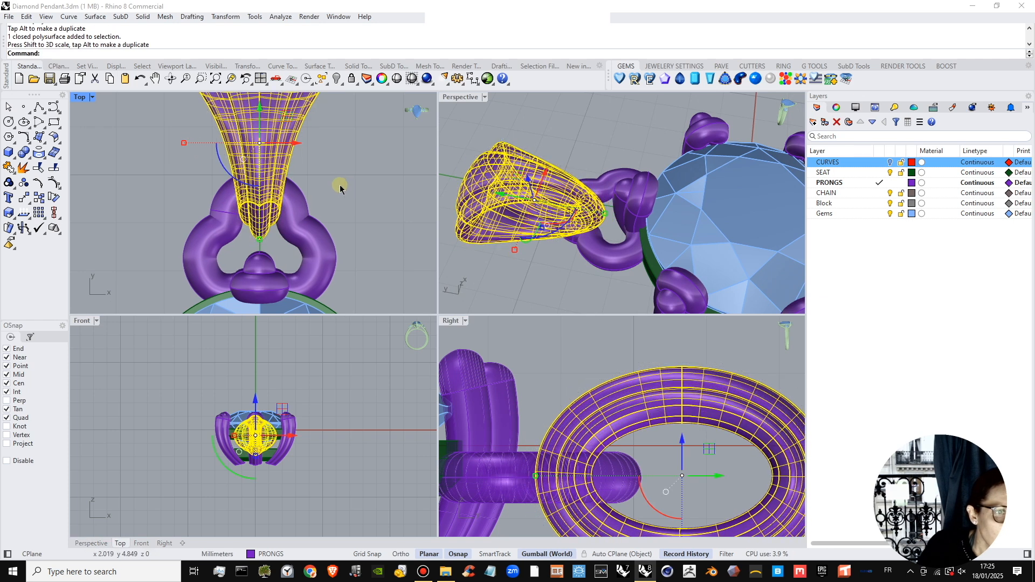
{"action": "left_click", "coordinate": [339, 182]}
{"action": "left_click", "coordinate": [275, 156]}
{"action": "left_click_drag", "start_coordinate": [259, 121], "coordinate": [260, 131]}
{"action": "left_click", "coordinate": [365, 148]}
Examine how the flared link hangs in the loop and how the whole pendant looks from several angles.
{"action": "scroll", "coordinate": [572, 229], "scroll_direction": "down", "scroll_amount": 2}
{"action": "right_click_drag", "start_coordinate": [608, 235], "coordinate": [580, 211]}
{"action": "scroll", "coordinate": [577, 212], "scroll_direction": "up", "scroll_amount": 6}
{"action": "right_click_drag", "start_coordinate": [598, 263], "coordinate": [603, 192]}
{"action": "scroll", "coordinate": [567, 227], "scroll_direction": "down", "scroll_amount": 5}
{"action": "scroll", "coordinate": [612, 218], "scroll_direction": "up", "scroll_amount": 3}
{"action": "scroll", "coordinate": [633, 222], "scroll_direction": "down", "scroll_amount": 5}
{"action": "scroll", "coordinate": [646, 214], "scroll_direction": "down", "scroll_amount": 5}
{"action": "scroll", "coordinate": [633, 205], "scroll_direction": "down", "scroll_amount": 4}
{"action": "scroll", "coordinate": [606, 201], "scroll_direction": "down", "scroll_amount": 2}
{"action": "scroll", "coordinate": [598, 186], "scroll_direction": "up", "scroll_amount": 3}
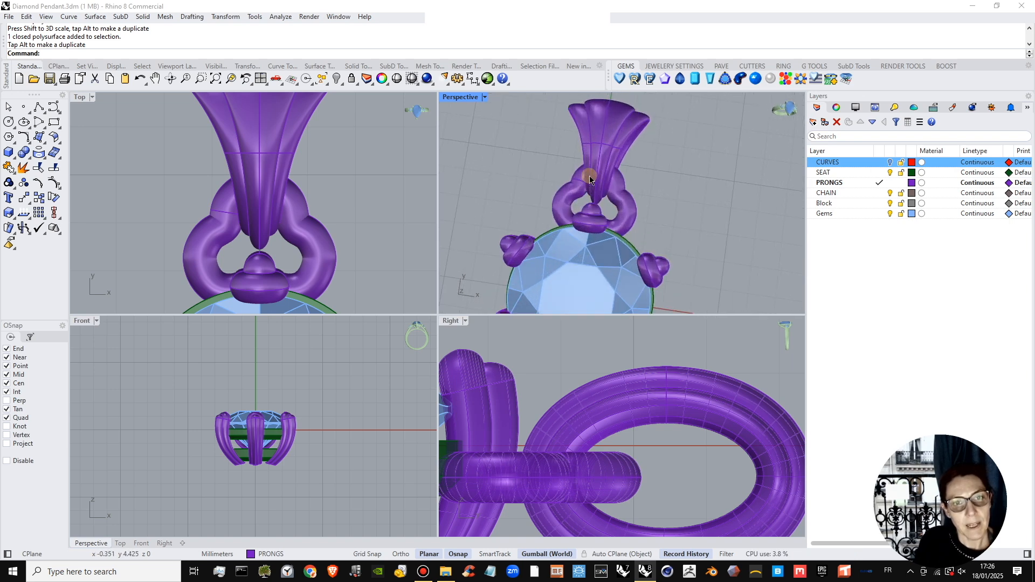
{"action": "scroll", "coordinate": [647, 215], "scroll_direction": "down", "scroll_amount": 10}
{"action": "scroll", "coordinate": [617, 208], "scroll_direction": "up", "scroll_amount": 4}
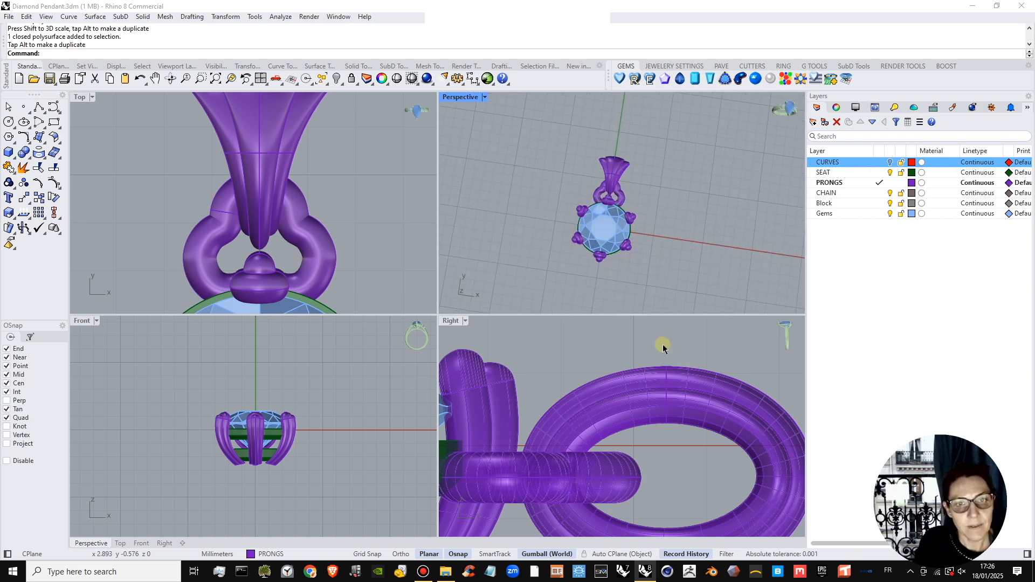
Begin an interpolated curve for the chain path in the Top view and make CURVES the current layer.
{"action": "scroll", "coordinate": [613, 412], "scroll_direction": "down", "scroll_amount": 6}
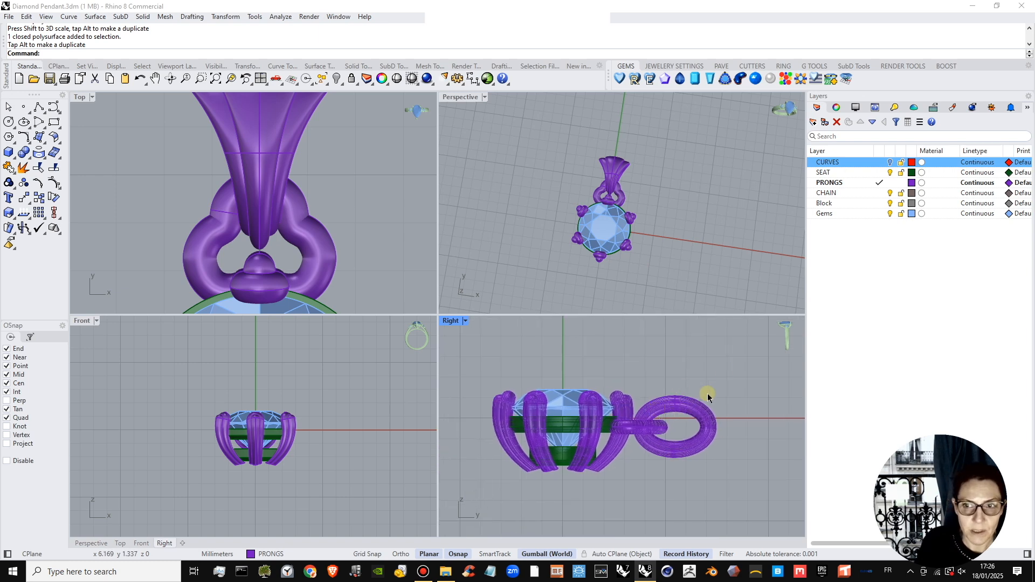
{"action": "scroll", "coordinate": [332, 228], "scroll_direction": "down", "scroll_amount": 6}
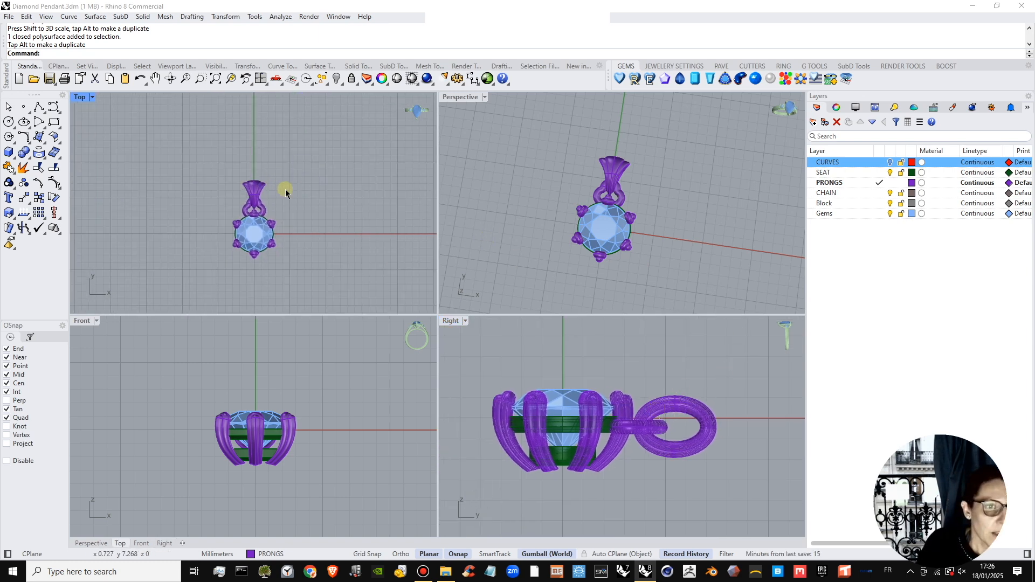
{"action": "left_click", "coordinate": [58, 114]}
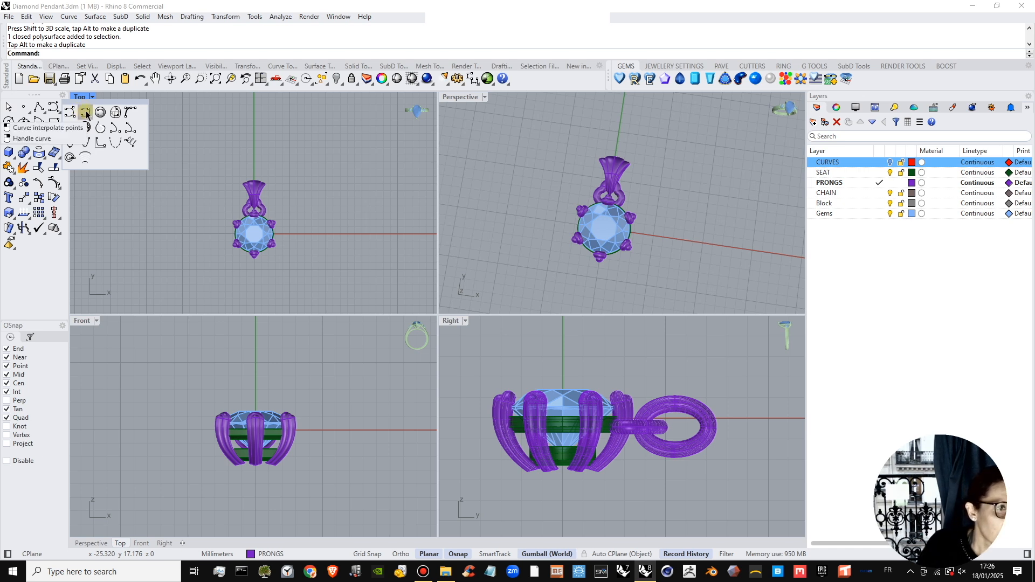
{"action": "left_click", "coordinate": [80, 115]}
{"action": "right_click_drag", "start_coordinate": [231, 176], "coordinate": [266, 234]}
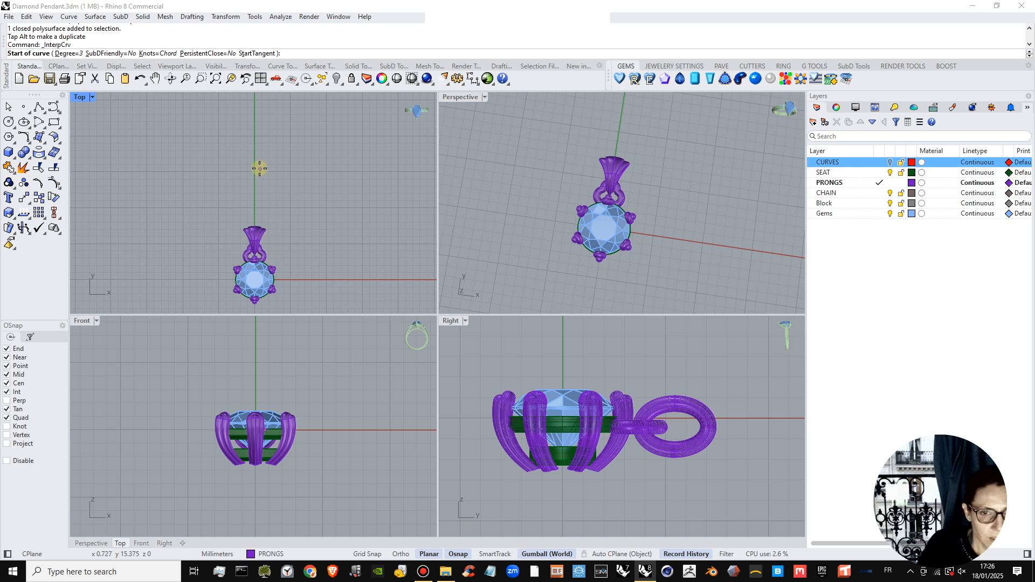
{"action": "right_click_drag", "start_coordinate": [260, 167], "coordinate": [259, 183]}
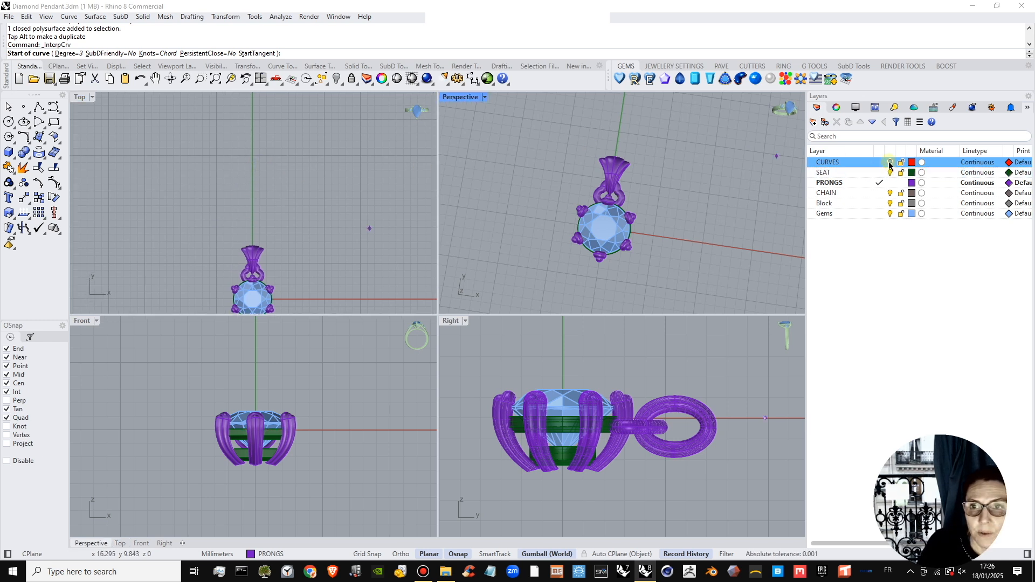
{"action": "left_click", "coordinate": [879, 162]}
{"action": "scroll", "coordinate": [252, 189], "scroll_direction": "down", "scroll_amount": 3}
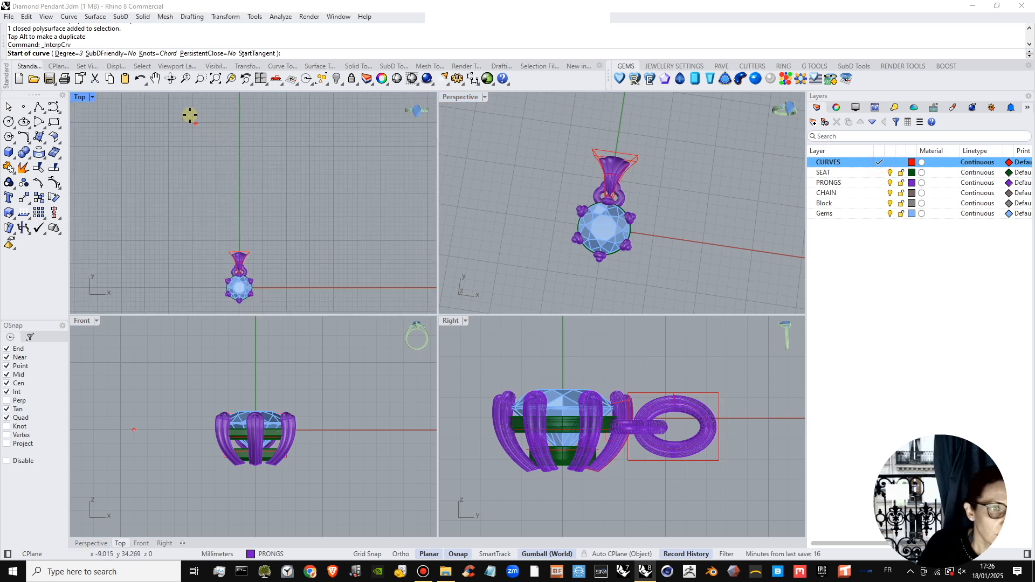
Draw the chain curve down the left side and across through the flared link, placing the point inside the link with object snaps temporarily disabled.
{"action": "left_click", "coordinate": [172, 108]}
{"action": "left_click", "coordinate": [154, 142]}
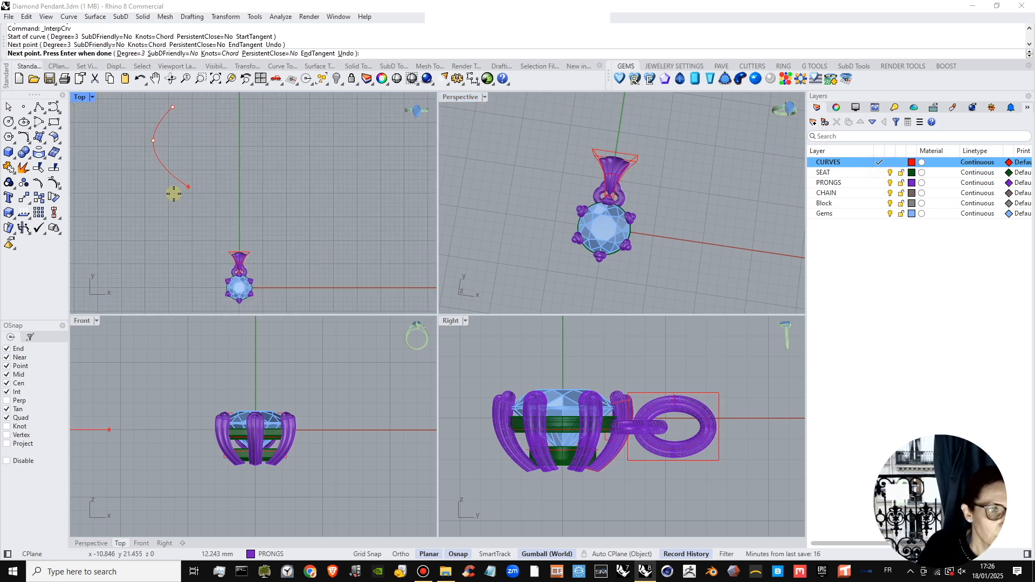
{"action": "left_click", "coordinate": [178, 221]}
{"action": "left_click", "coordinate": [224, 259]}
{"action": "scroll", "coordinate": [221, 257], "scroll_direction": "up", "scroll_amount": 5}
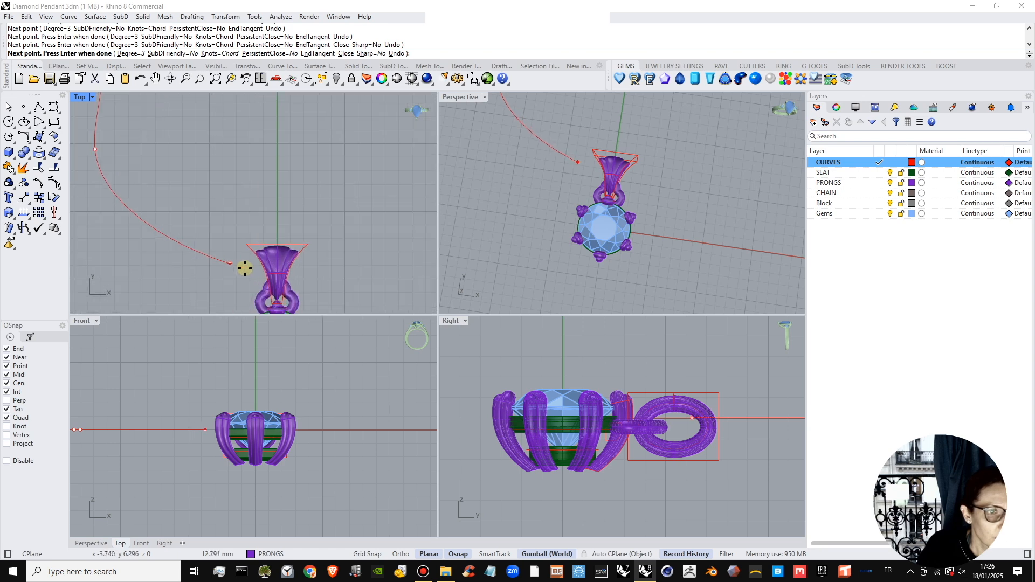
{"action": "left_click", "coordinate": [237, 266]}
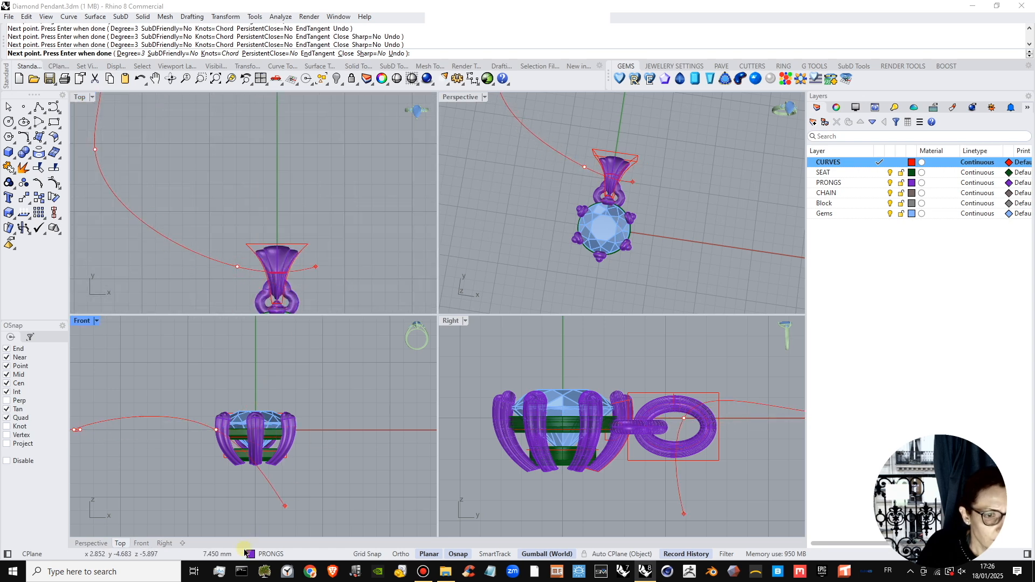
{"action": "left_click", "coordinate": [458, 554]}
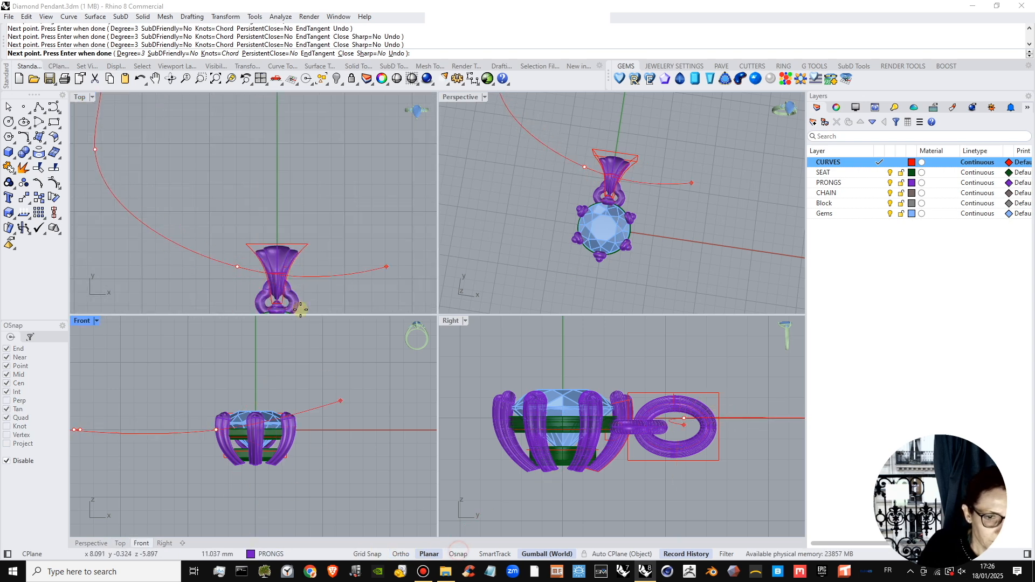
{"action": "left_click", "coordinate": [278, 266]}
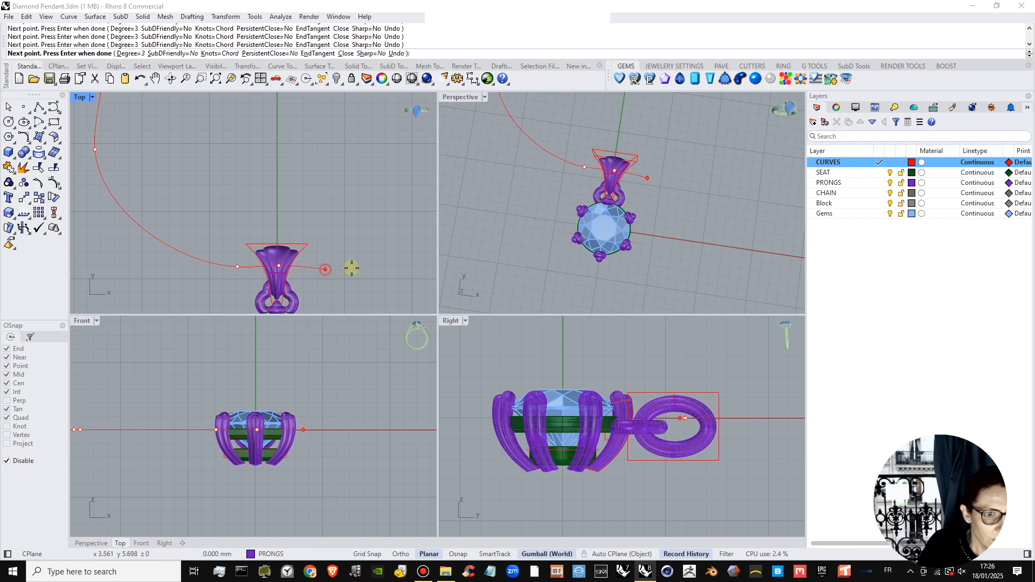
{"action": "left_click", "coordinate": [458, 554]}
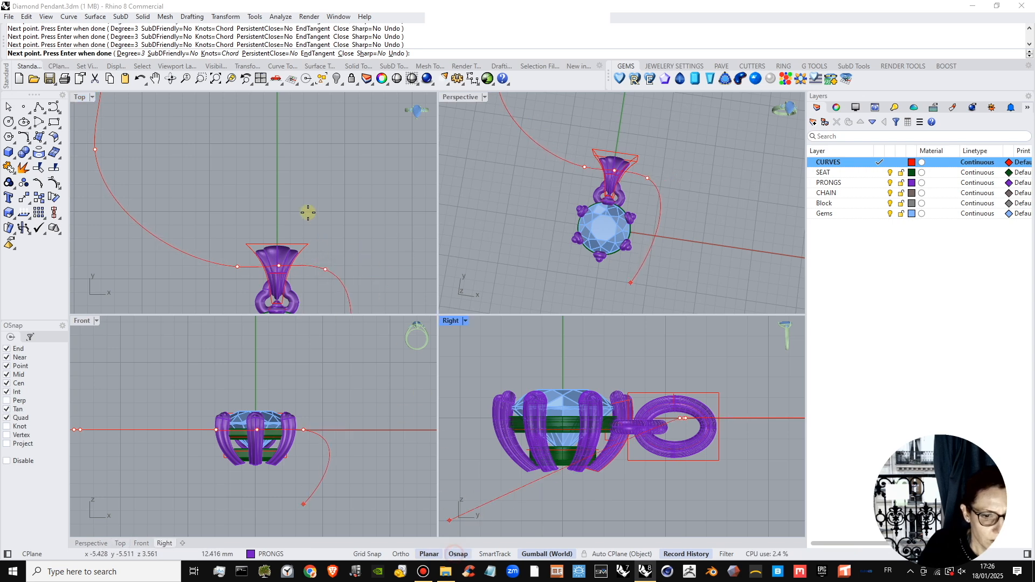
Continue the chain curve up the right side, sweep it back beside the curve's starting end, and finish it there.
{"action": "scroll", "coordinate": [346, 224], "scroll_direction": "down", "scroll_amount": 3}
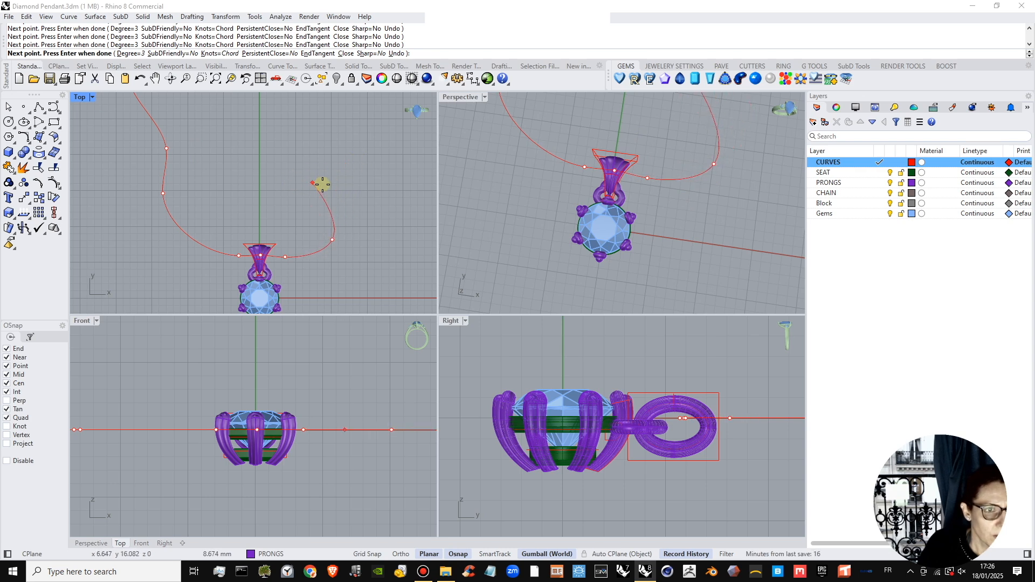
{"action": "right_click_drag", "start_coordinate": [241, 164], "coordinate": [248, 186]}
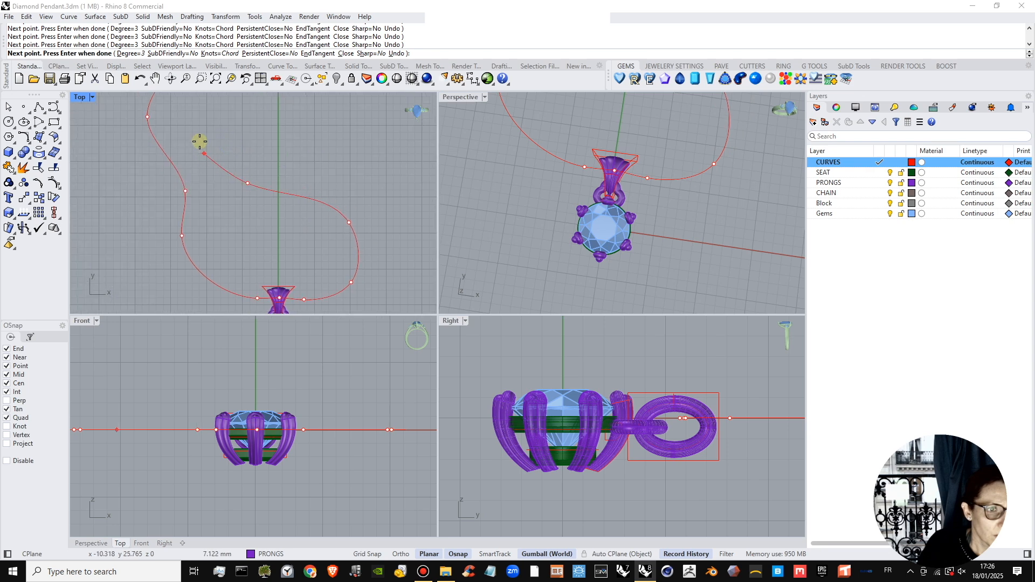
{"action": "left_click", "coordinate": [195, 132]}
{"action": "right_click_drag", "start_coordinate": [195, 131], "coordinate": [214, 183]}
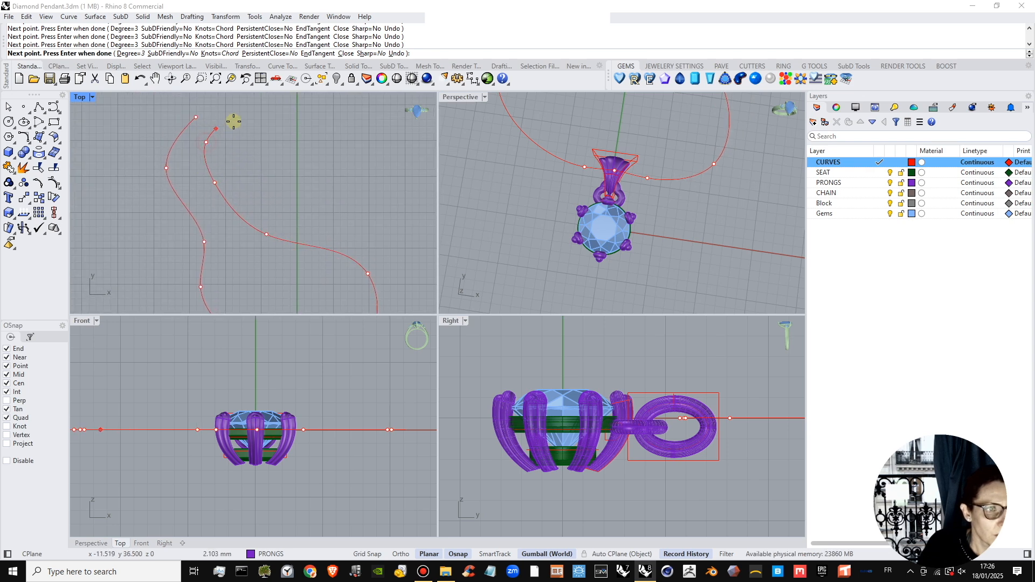
{"action": "right_click", "coordinate": [225, 108]}
{"action": "scroll", "coordinate": [238, 121], "scroll_direction": "down", "scroll_amount": 6}
{"action": "right_click_drag", "start_coordinate": [259, 164], "coordinate": [229, 133]}
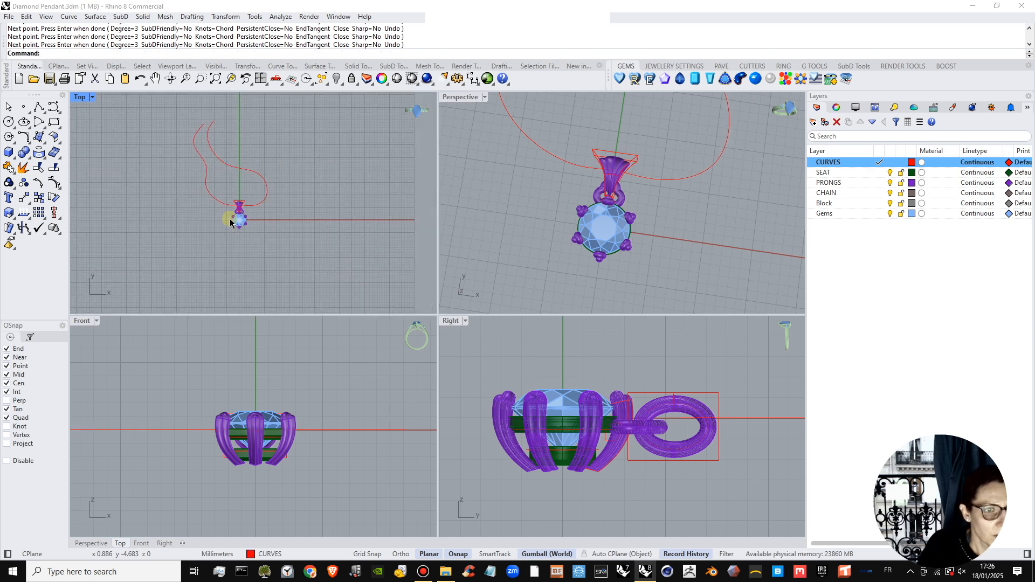
Move the chain curve slightly down along Z so it runs through the opening of the flared link.
{"action": "scroll", "coordinate": [230, 219], "scroll_direction": "up", "scroll_amount": 7}
{"action": "right_click_drag", "start_coordinate": [258, 240], "coordinate": [269, 307]}
{"action": "scroll", "coordinate": [401, 237], "scroll_direction": "up", "scroll_amount": 2}
{"action": "right_click_drag", "start_coordinate": [647, 243], "coordinate": [560, 151]}
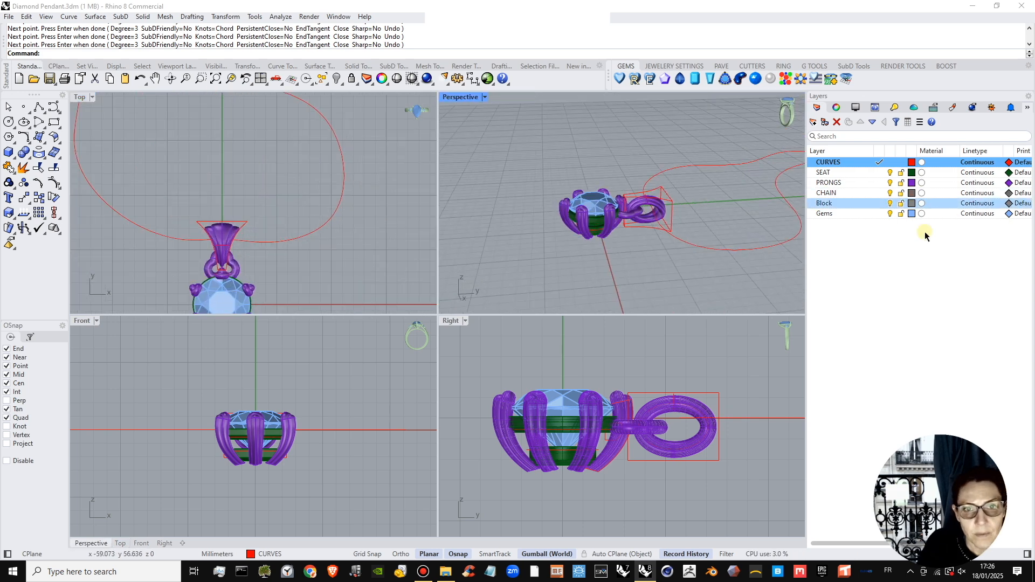
{"action": "right_click_drag", "start_coordinate": [667, 264], "coordinate": [714, 173]}
{"action": "scroll", "coordinate": [654, 231], "scroll_direction": "up", "scroll_amount": 6}
{"action": "scroll", "coordinate": [628, 196], "scroll_direction": "down", "scroll_amount": 2}
{"action": "left_click", "coordinate": [715, 173]}
{"action": "scroll", "coordinate": [668, 418], "scroll_direction": "up", "scroll_amount": 4}
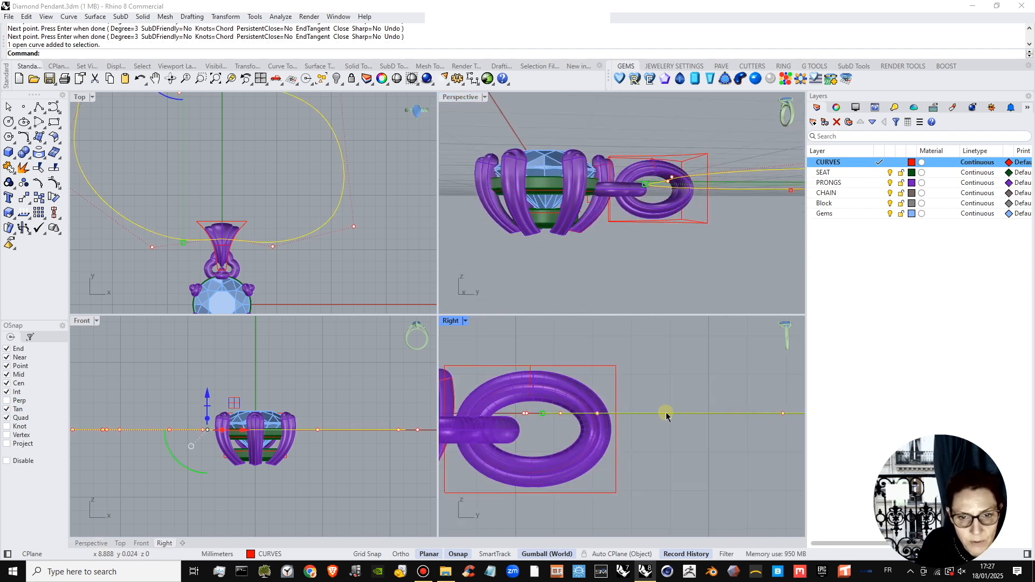
{"action": "scroll", "coordinate": [597, 414], "scroll_direction": "down", "scroll_amount": 5}
{"action": "left_click_drag", "start_coordinate": [755, 375], "coordinate": [755, 377]}
{"action": "left_click", "coordinate": [663, 370]}
{"action": "scroll", "coordinate": [581, 424], "scroll_direction": "up", "scroll_amount": 8}
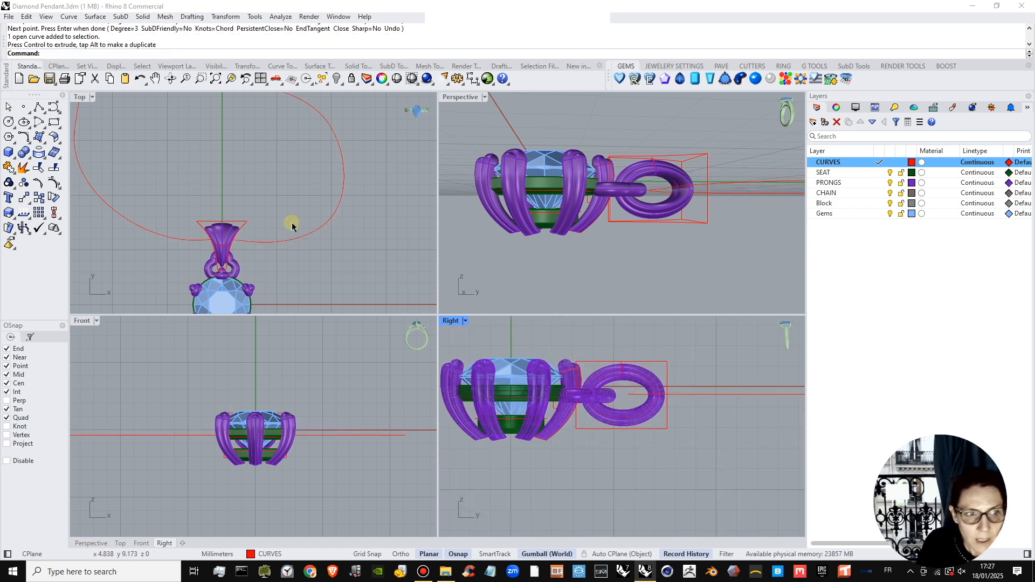
Make CHAIN the current layer for a torus chain link.
{"action": "right_click_drag", "start_coordinate": [218, 144], "coordinate": [268, 225]}
{"action": "scroll", "coordinate": [264, 215], "scroll_direction": "down", "scroll_amount": 4}
{"action": "left_click", "coordinate": [13, 157]}
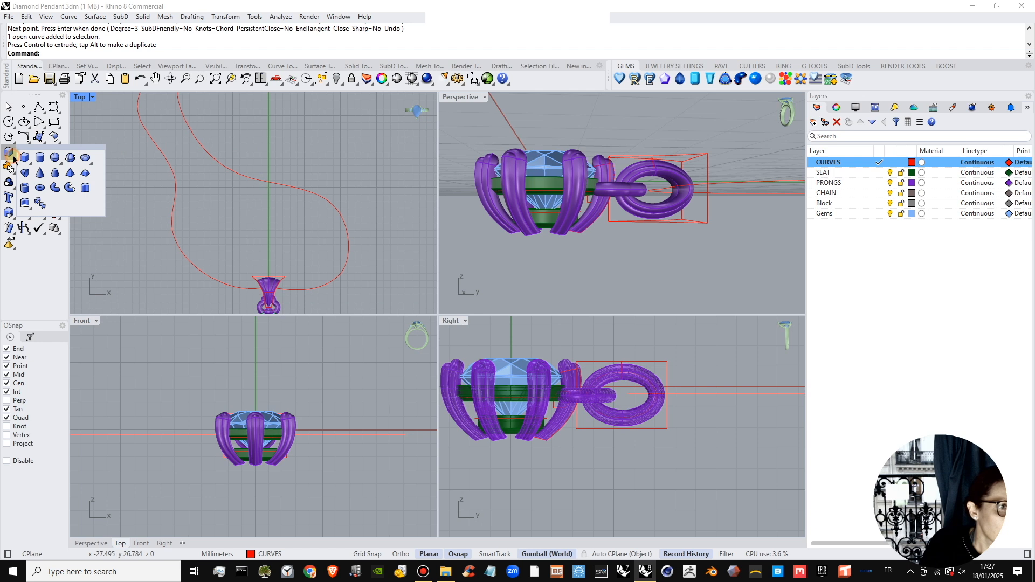
{"action": "left_click", "coordinate": [39, 190]}
{"action": "scroll", "coordinate": [252, 201], "scroll_direction": "up", "scroll_amount": 5}
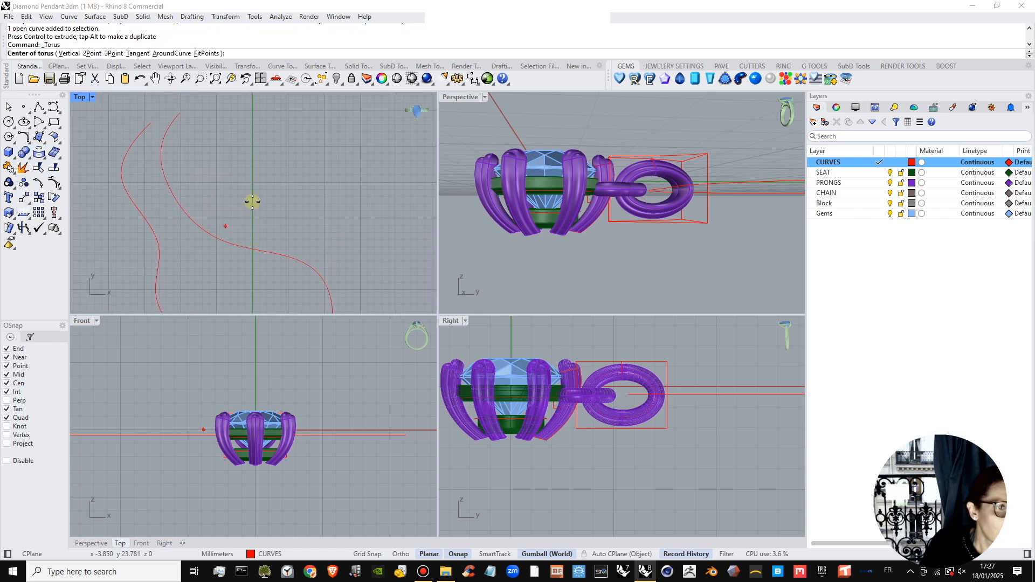
{"action": "left_click", "coordinate": [879, 193]}
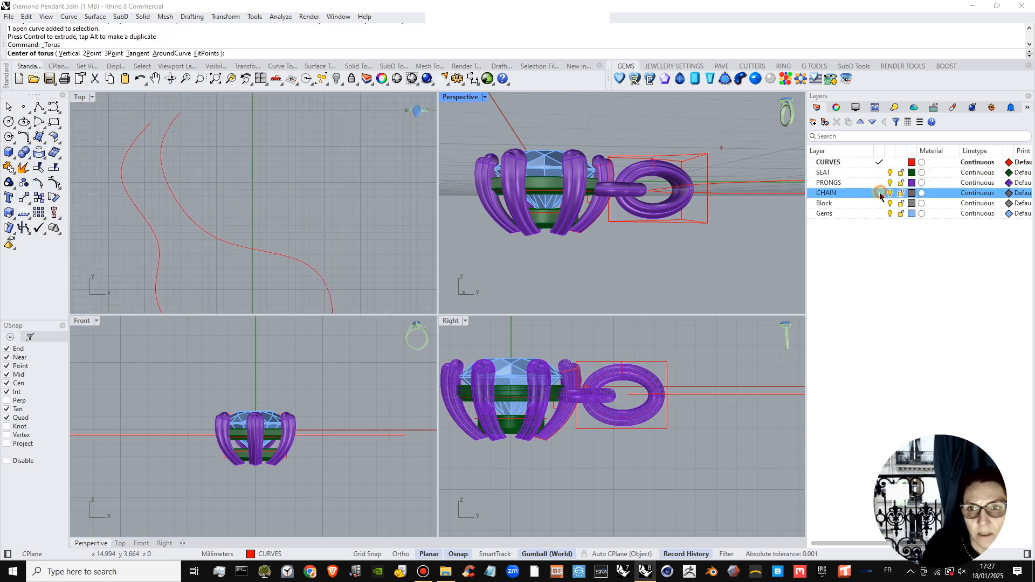
Draw a torus link in the Front view, centred on the X axis at about X 15, with a radius of about 0.75 mm.
{"action": "scroll", "coordinate": [544, 261], "scroll_direction": "up", "scroll_amount": 4}
{"action": "right_click_drag", "start_coordinate": [744, 403], "coordinate": [688, 412]}
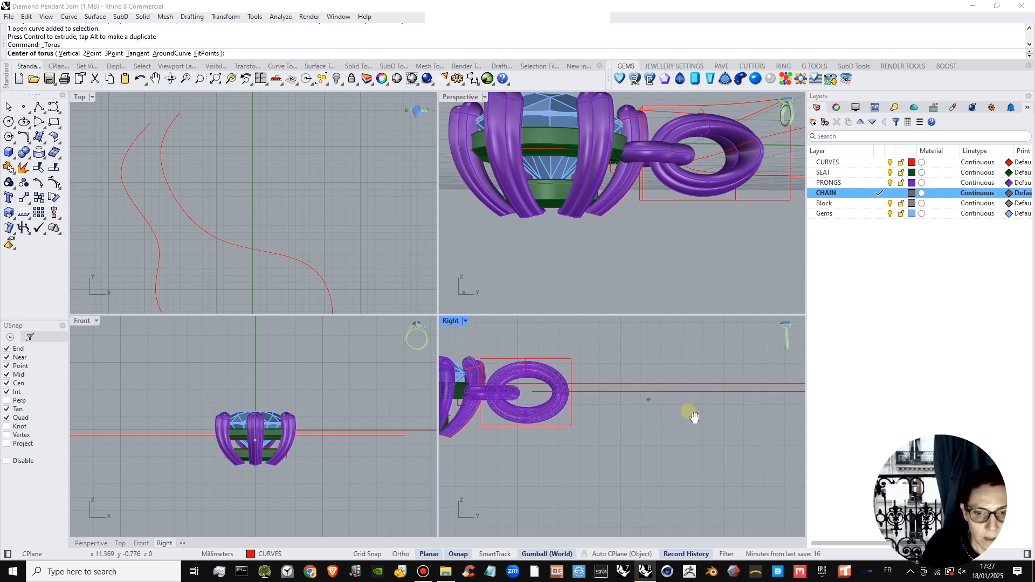
{"action": "right_click_drag", "start_coordinate": [414, 427], "coordinate": [284, 419]}
{"action": "scroll", "coordinate": [313, 423], "scroll_direction": "up", "scroll_amount": 12}
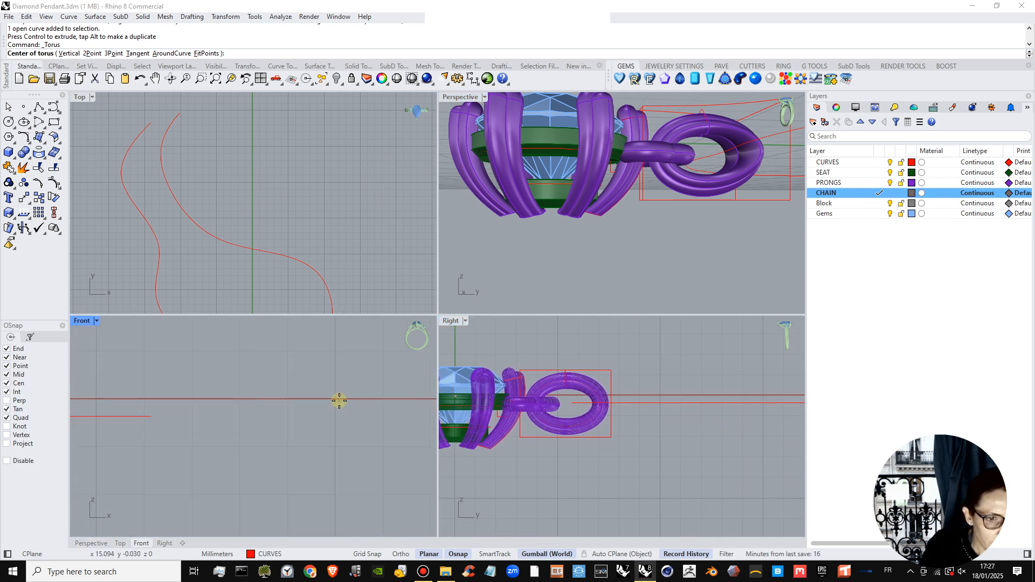
{"action": "right_click", "coordinate": [335, 399]}
{"action": "right_click", "coordinate": [335, 398]}
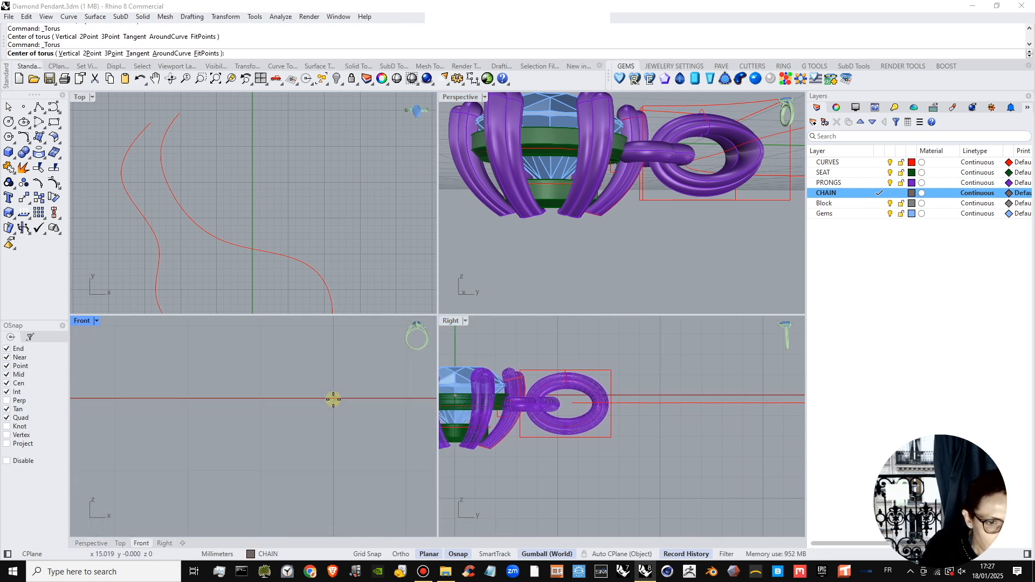
{"action": "left_click", "coordinate": [334, 399]}
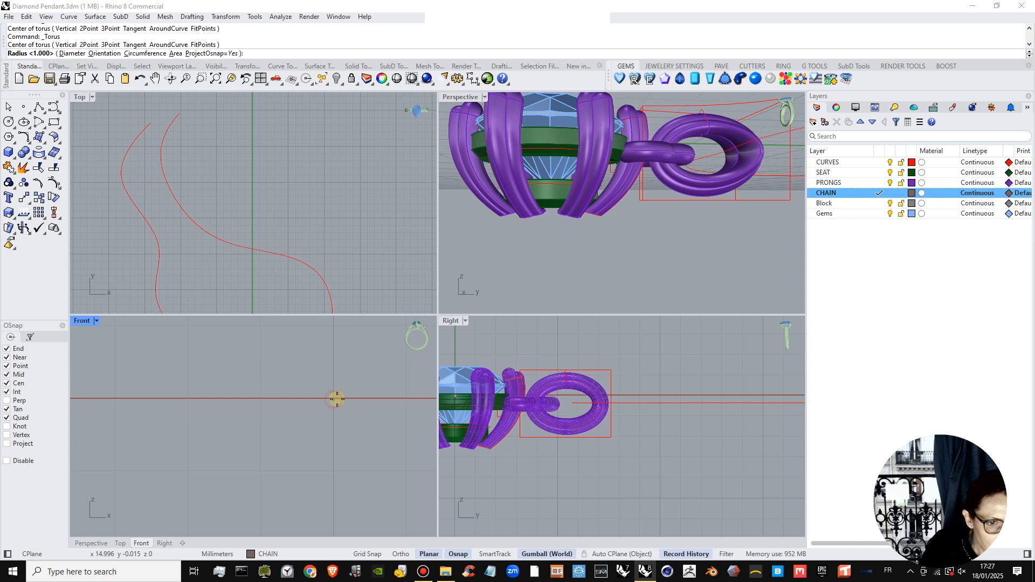
{"action": "left_click", "coordinate": [388, 399]}
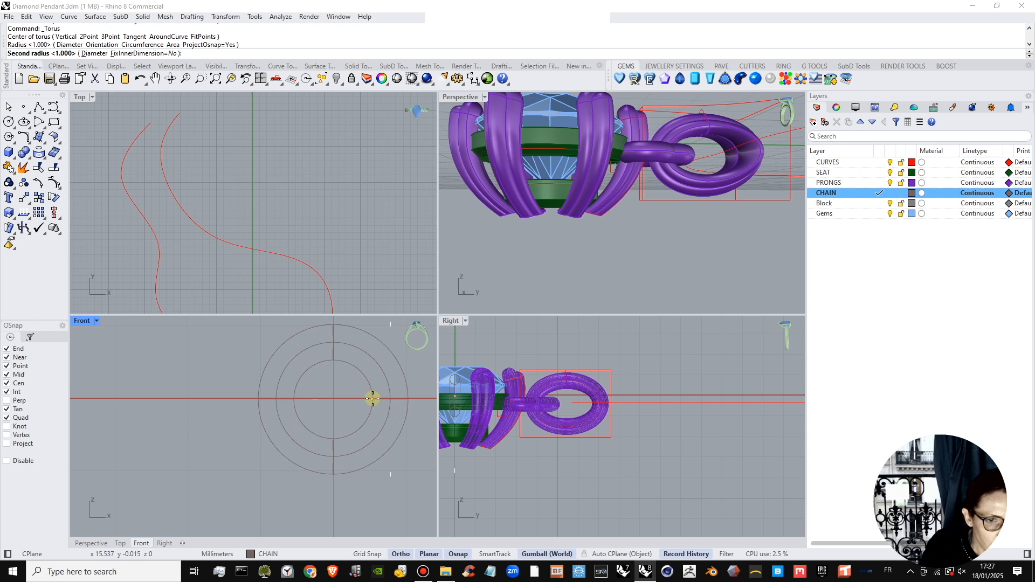
{"action": "left_click", "coordinate": [372, 399]}
{"action": "left_click", "coordinate": [387, 422]}
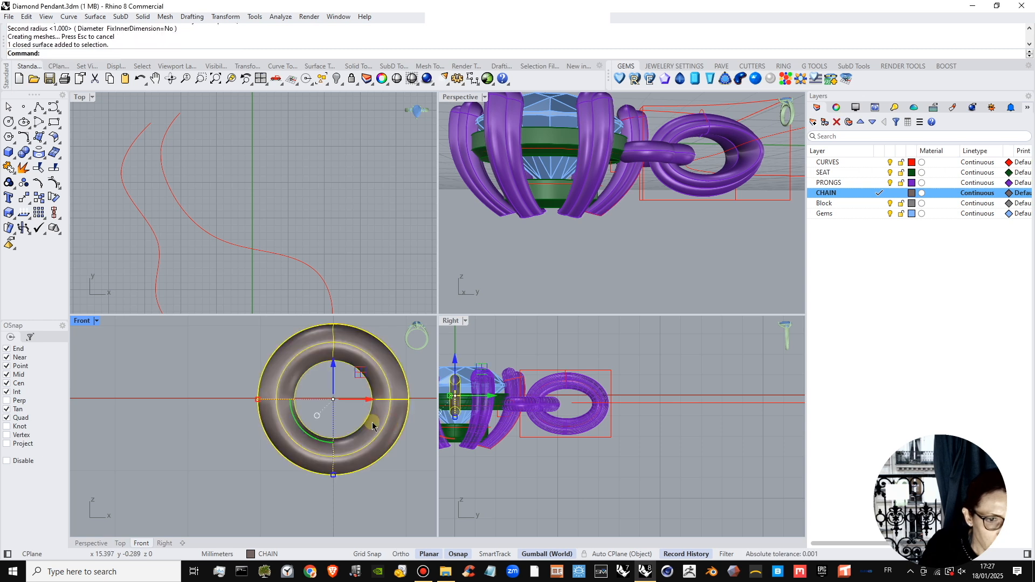
Duplicate the torus link along X so it overlaps the original, and rotate the copy 90 degrees about the X axis.
{"action": "right_click_drag", "start_coordinate": [366, 404], "coordinate": [323, 407]}
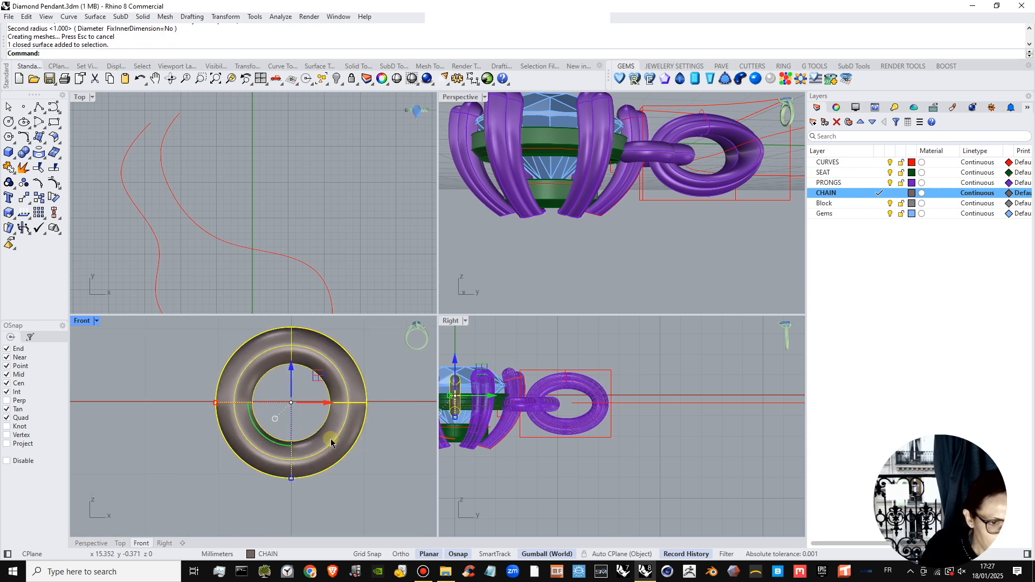
{"action": "scroll", "coordinate": [301, 407], "scroll_direction": "down", "scroll_amount": 2}
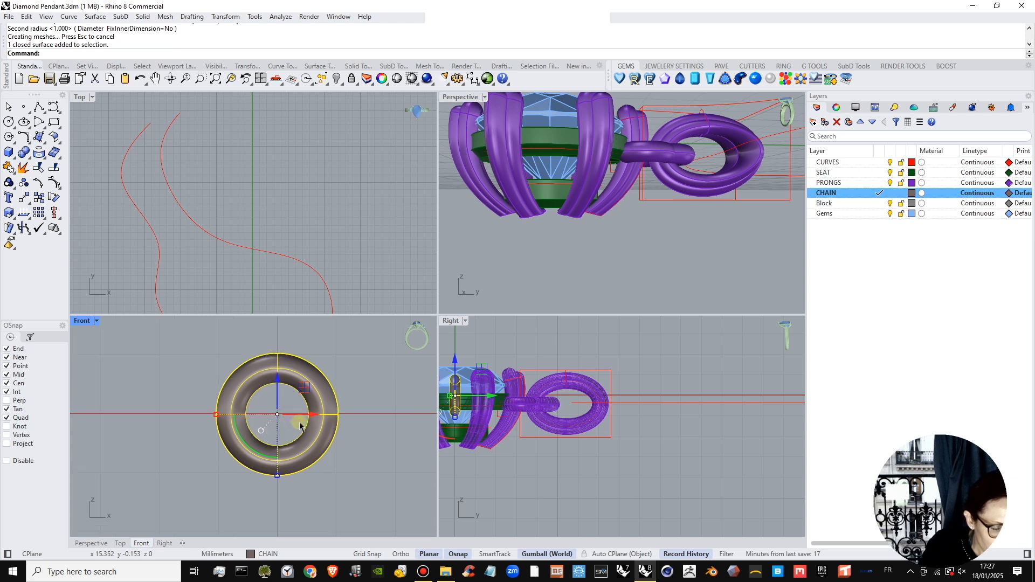
{"action": "left_click_drag", "start_coordinate": [290, 418], "coordinate": [353, 421]}
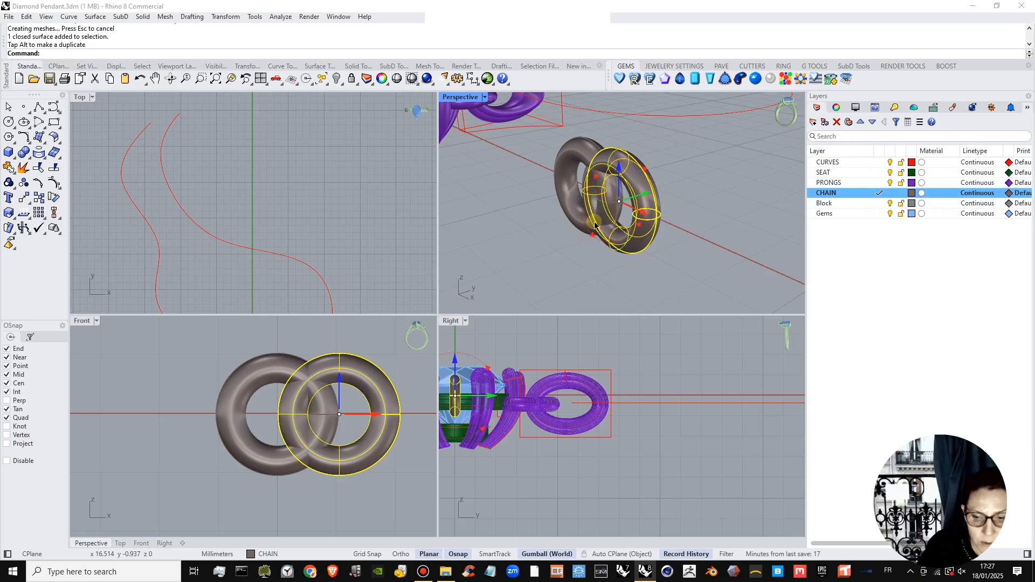
{"action": "left_click", "coordinate": [594, 222]}
{"action": "type", "text": "90"}
{"action": "key", "text": "Return"}
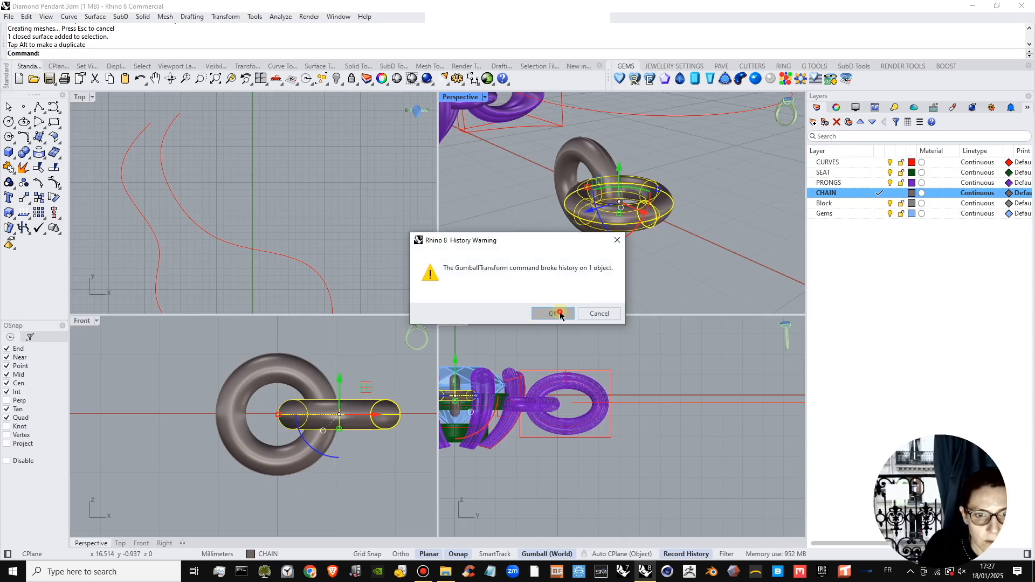
{"action": "left_click", "coordinate": [554, 313]}
Move the rotated link slightly outward along X, away from the upright link.
{"action": "scroll", "coordinate": [707, 258], "scroll_direction": "up", "scroll_amount": 5}
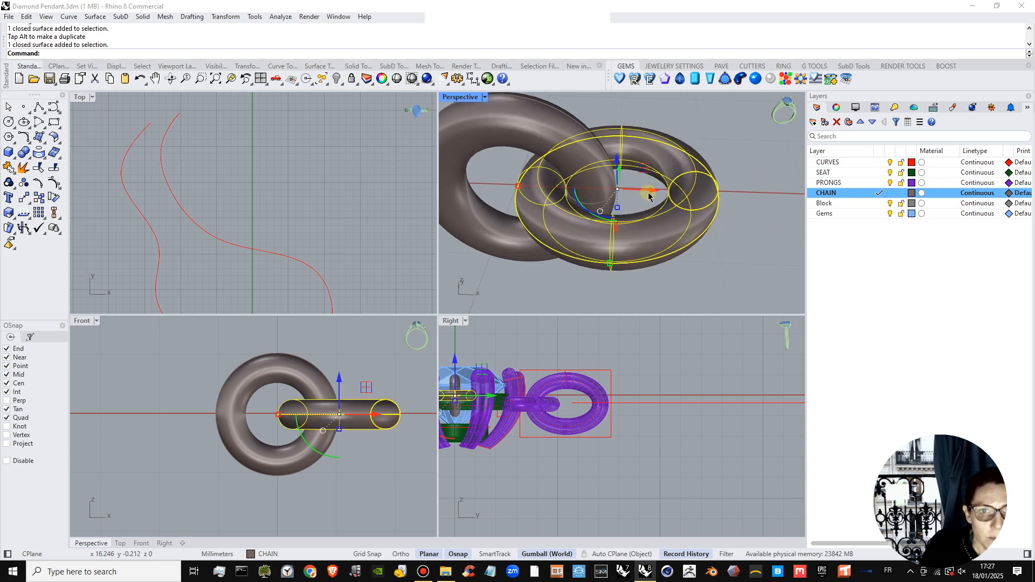
{"action": "left_click_drag", "start_coordinate": [651, 191], "coordinate": [658, 220]}
{"action": "key", "text": "Escape"}
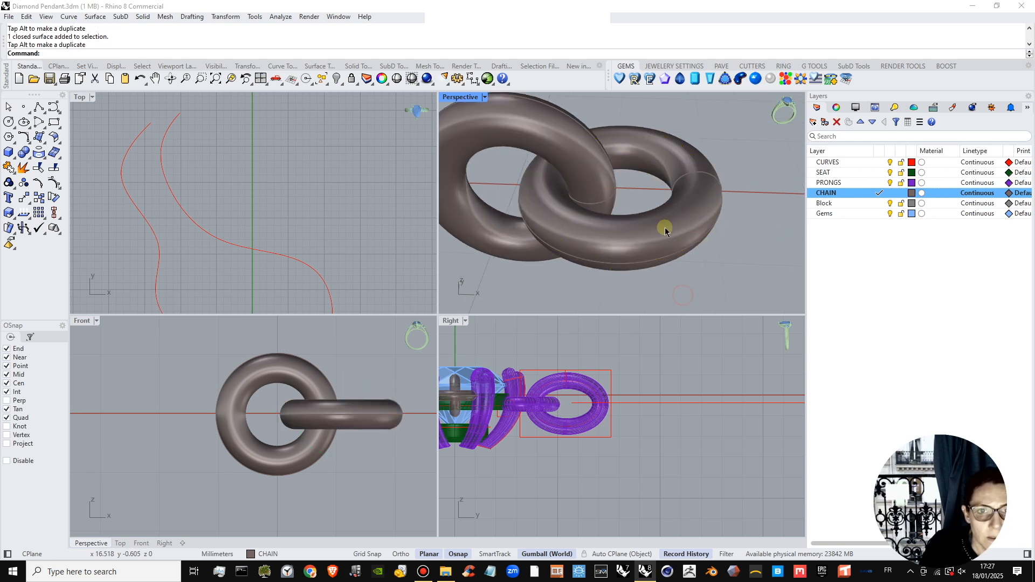
Group the two interlocking torus links.
{"action": "scroll", "coordinate": [669, 230], "scroll_direction": "down", "scroll_amount": 8}
{"action": "right_click_drag", "start_coordinate": [672, 231], "coordinate": [676, 223]}
{"action": "left_click", "coordinate": [676, 223]}
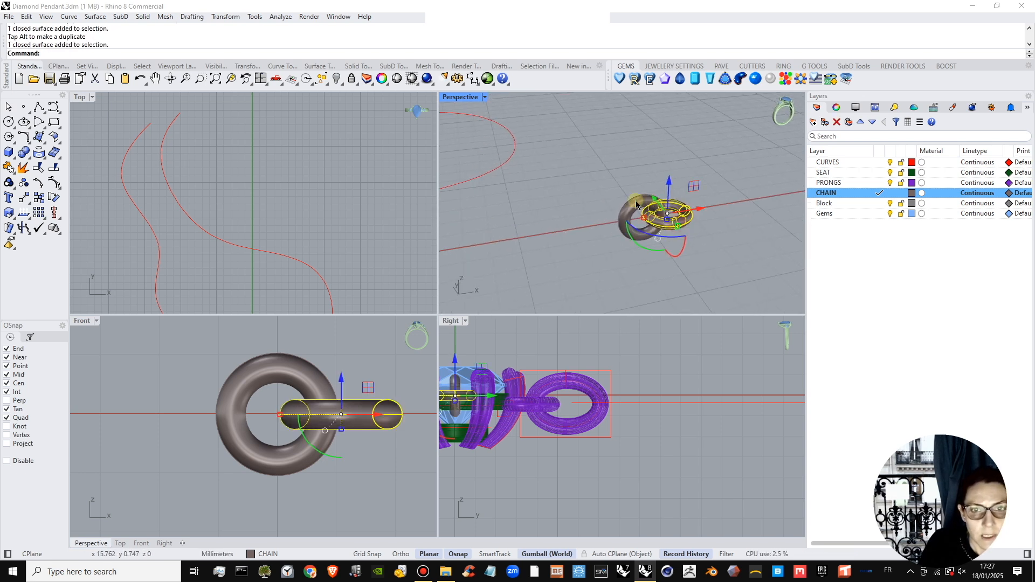
{"action": "left_click", "coordinate": [635, 200], "text": "shift"}
{"action": "left_click", "coordinate": [10, 184]}
{"action": "scroll", "coordinate": [570, 225], "scroll_direction": "down", "scroll_amount": 5}
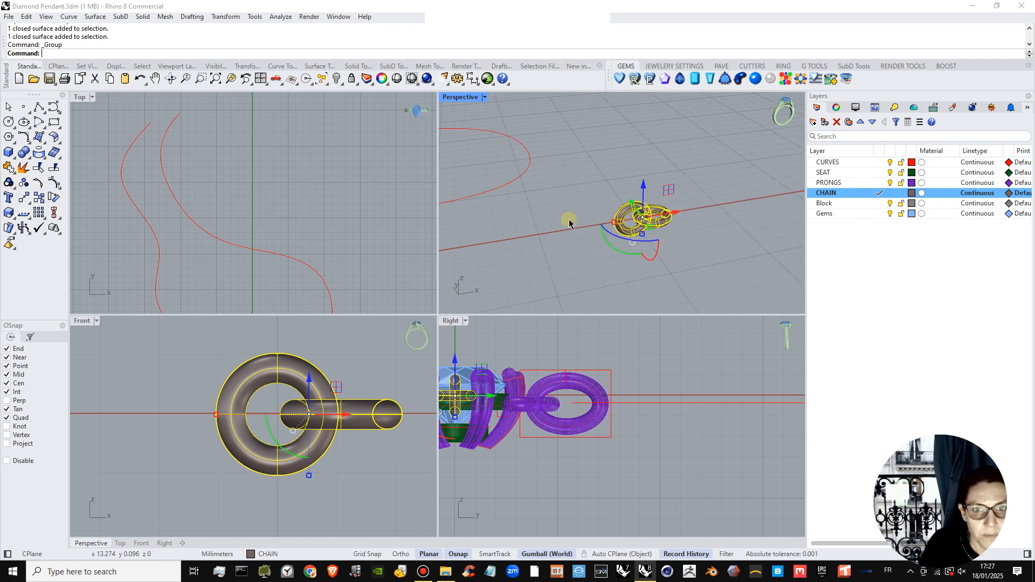
Examine the grouped links' size against the pendant and the chain curve in the Top view.
{"action": "right_click_drag", "start_coordinate": [570, 224], "coordinate": [666, 209], "text": "shift"}
{"action": "scroll", "coordinate": [245, 204], "scroll_direction": "down", "scroll_amount": 7}
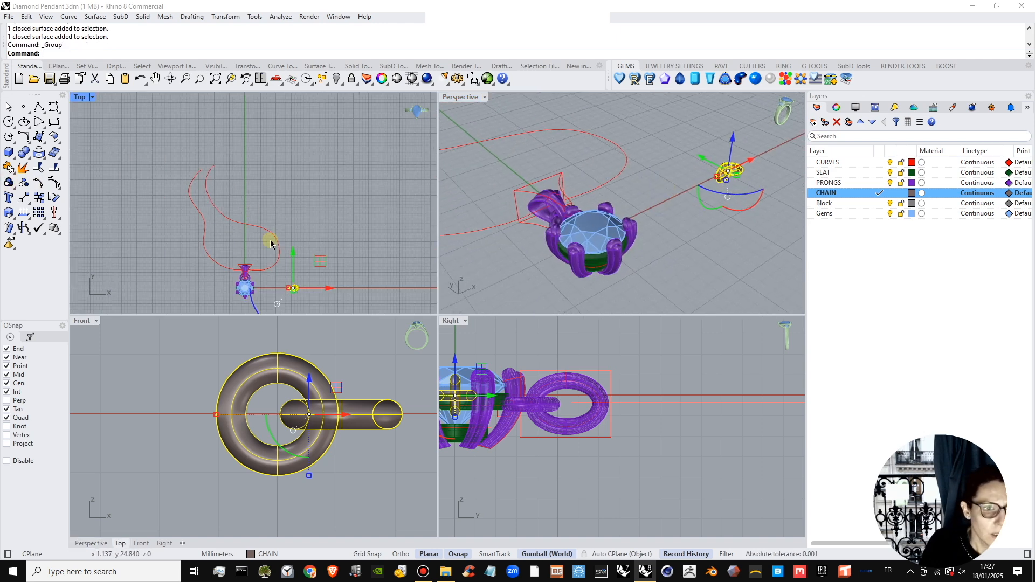
{"action": "scroll", "coordinate": [292, 289], "scroll_direction": "up", "scroll_amount": 7}
{"action": "right_click_drag", "start_coordinate": [293, 289], "coordinate": [309, 238]}
{"action": "scroll", "coordinate": [304, 238], "scroll_direction": "up", "scroll_amount": 2}
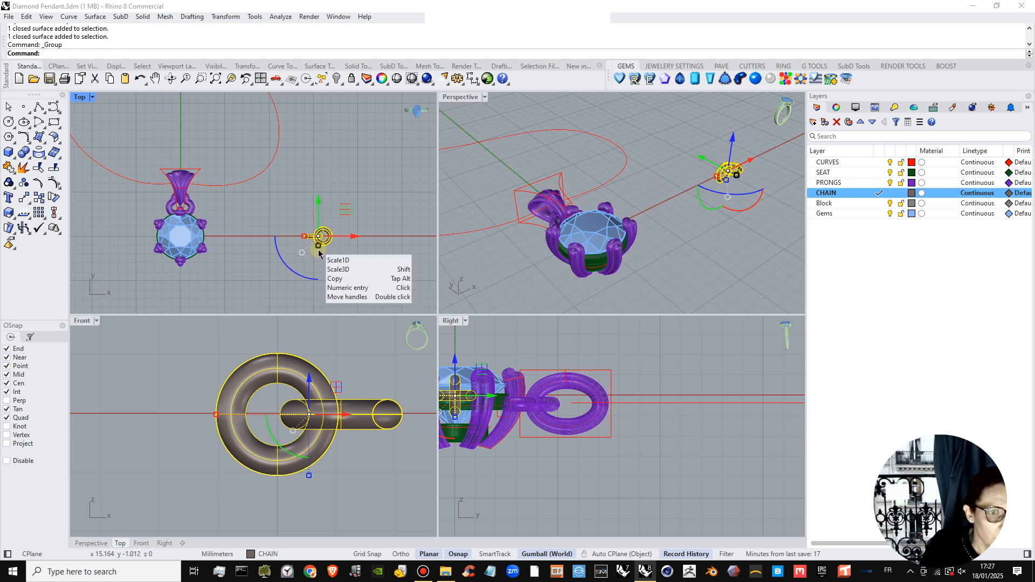
{"action": "scroll", "coordinate": [317, 246], "scroll_direction": "up", "scroll_amount": 6}
{"action": "left_click", "coordinate": [334, 246]}
{"action": "left_click", "coordinate": [349, 245]}
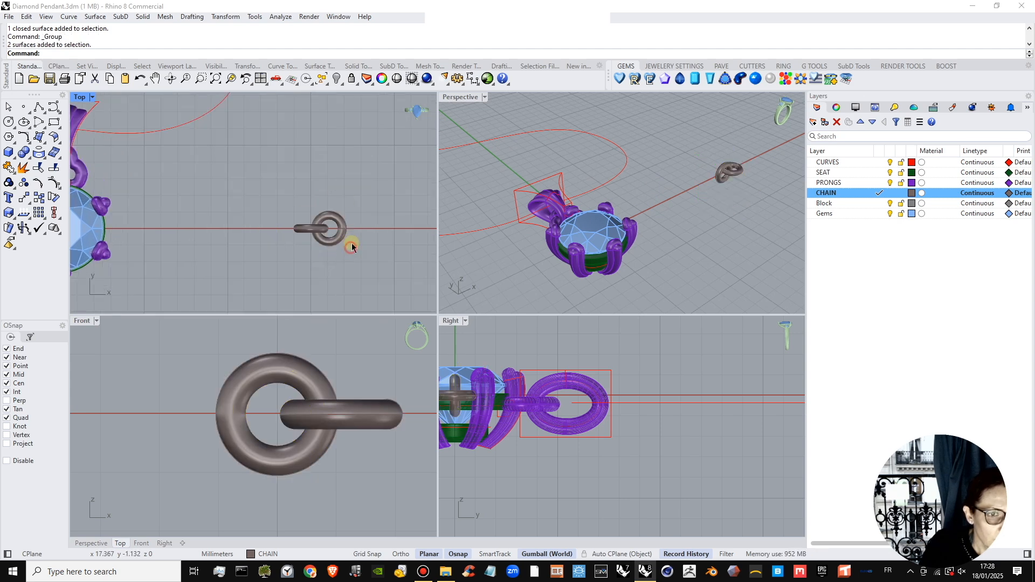
{"action": "left_click", "coordinate": [337, 239]}
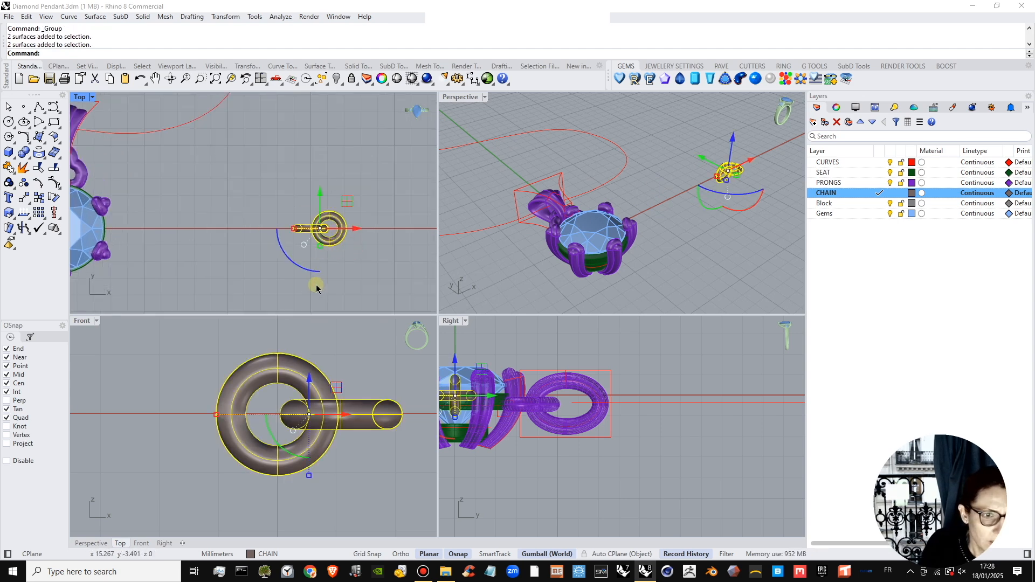
Undo the link edits back past the creation of the original torus.
{"action": "key", "text": "ctrl+z"}
{"action": "key", "text": "ctrl+z"}
{"action": "key", "text": "ctrl+z"}
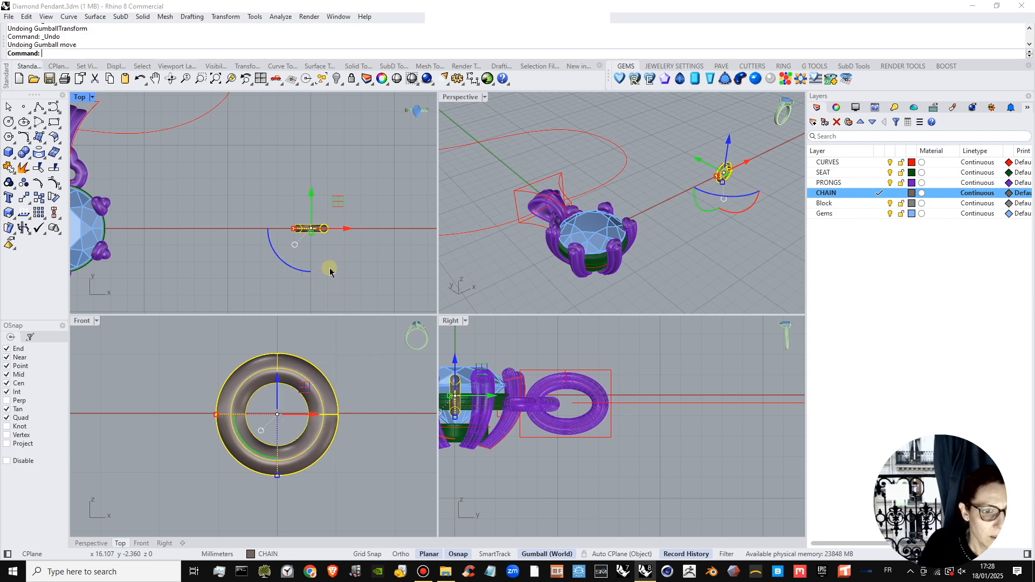
{"action": "key", "text": "ctrl+z"}
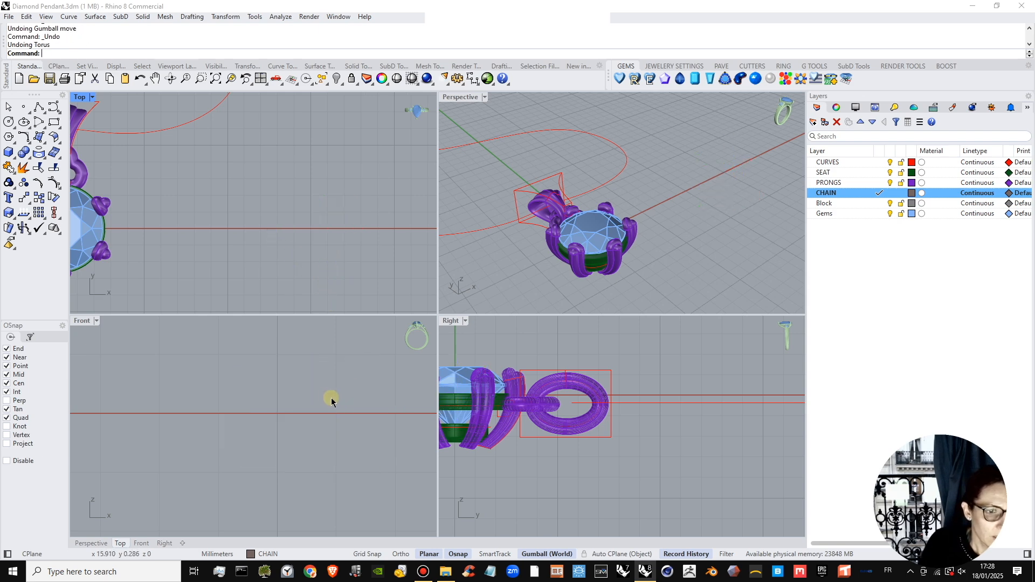
{"action": "right_click", "coordinate": [192, 59]}
{"action": "left_click", "coordinate": [235, 148]}
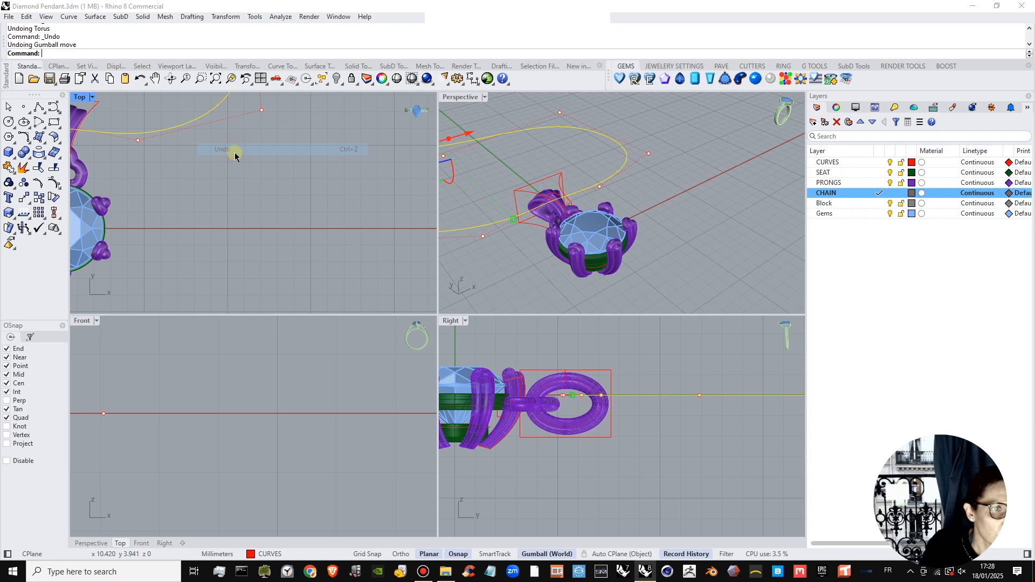
Try a smaller torus link in the Front view at about X 15, with a radius of about 0.59 mm and a tube radius of about 0.19 mm.
{"action": "right_click", "coordinate": [234, 47]}
{"action": "left_click", "coordinate": [258, 170]}
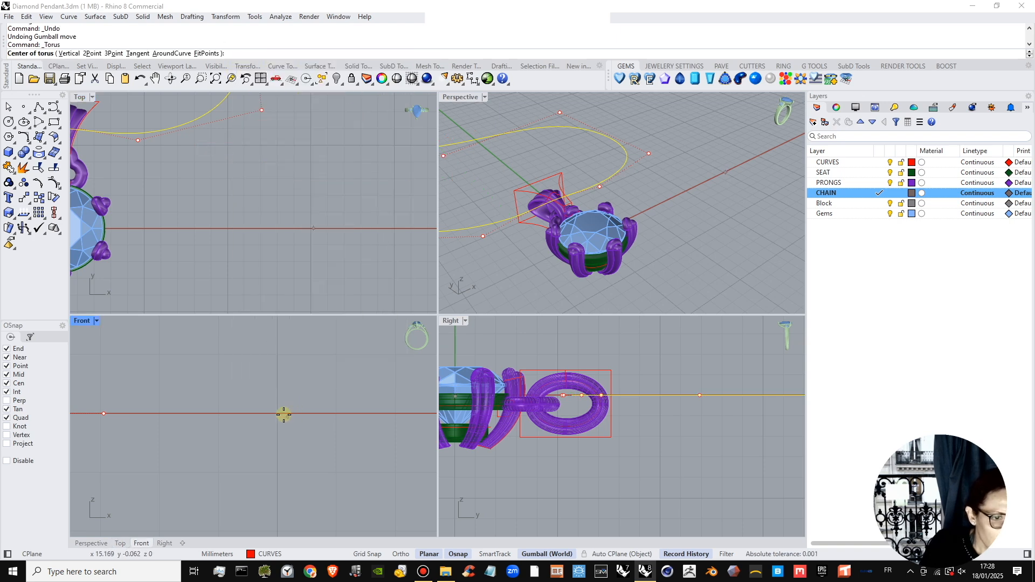
{"action": "left_click", "coordinate": [277, 414]}
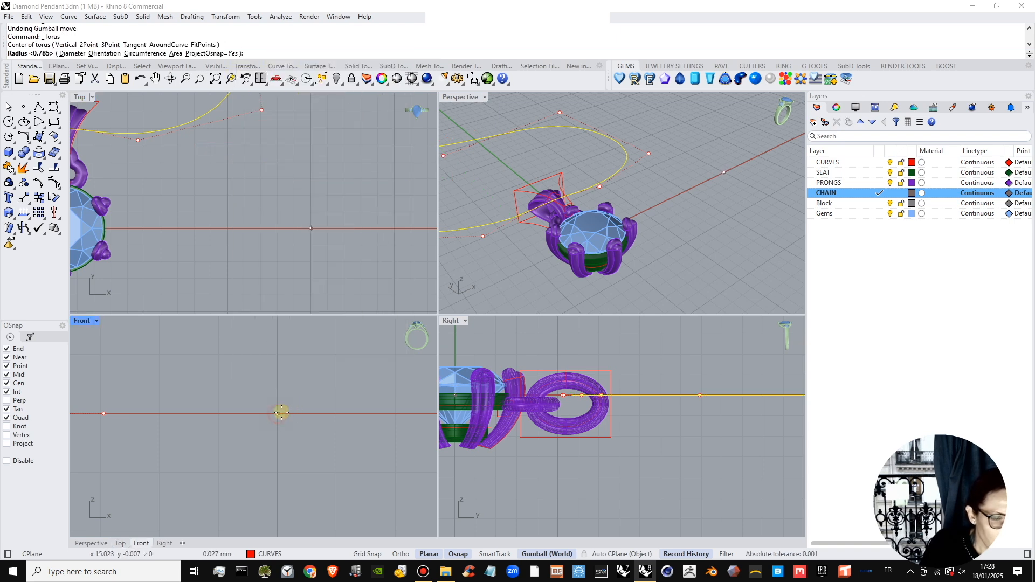
{"action": "left_click", "coordinate": [311, 414]}
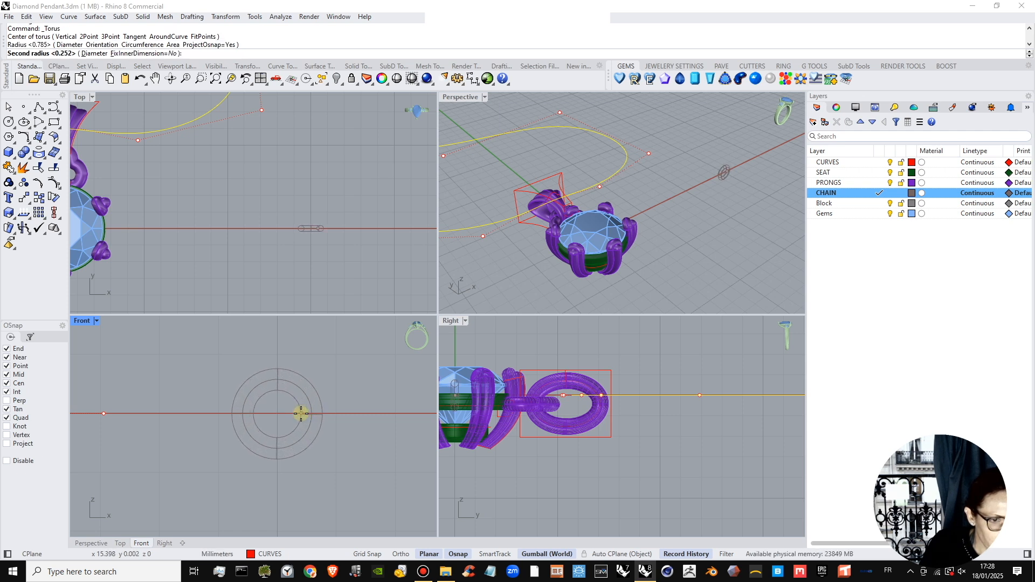
{"action": "left_click", "coordinate": [300, 414]}
{"action": "left_click", "coordinate": [296, 423]}
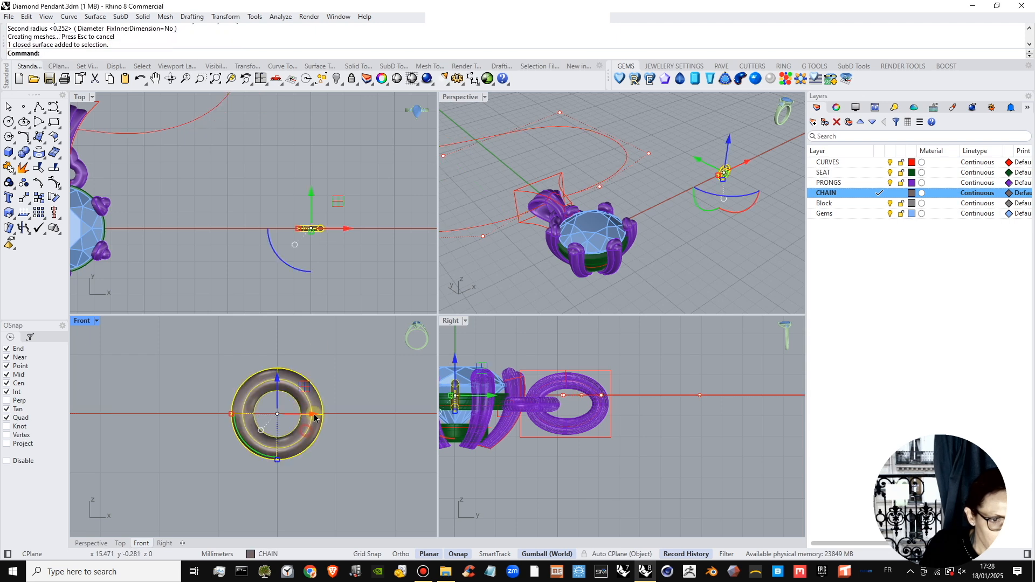
{"action": "key", "text": "ctrl+z"}
Draw a torus link in the Front view, centred on the X axis at about X 15, with a radius of about 0.7 mm.
{"action": "key", "text": "Return"}
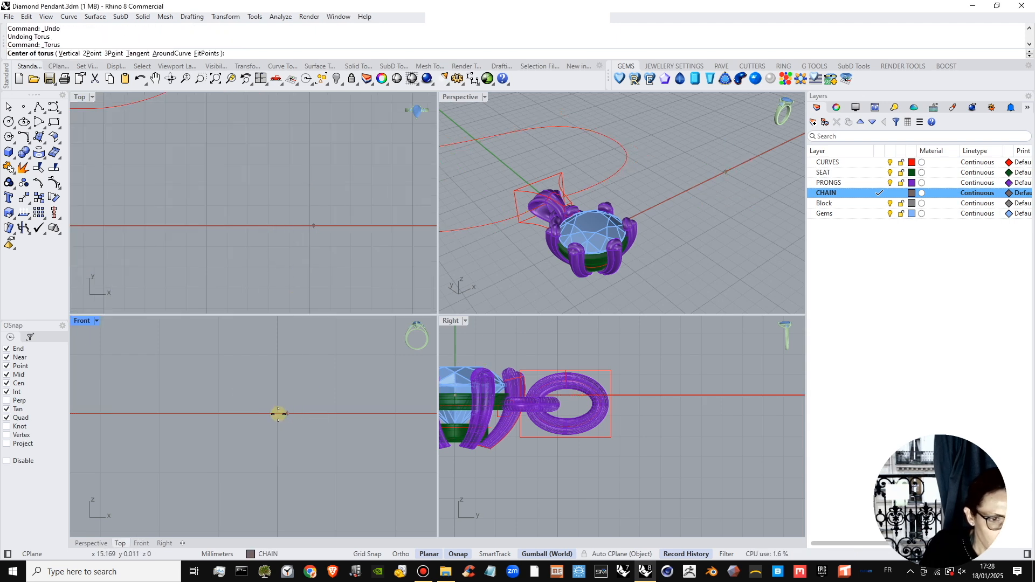
{"action": "left_click", "coordinate": [277, 414]}
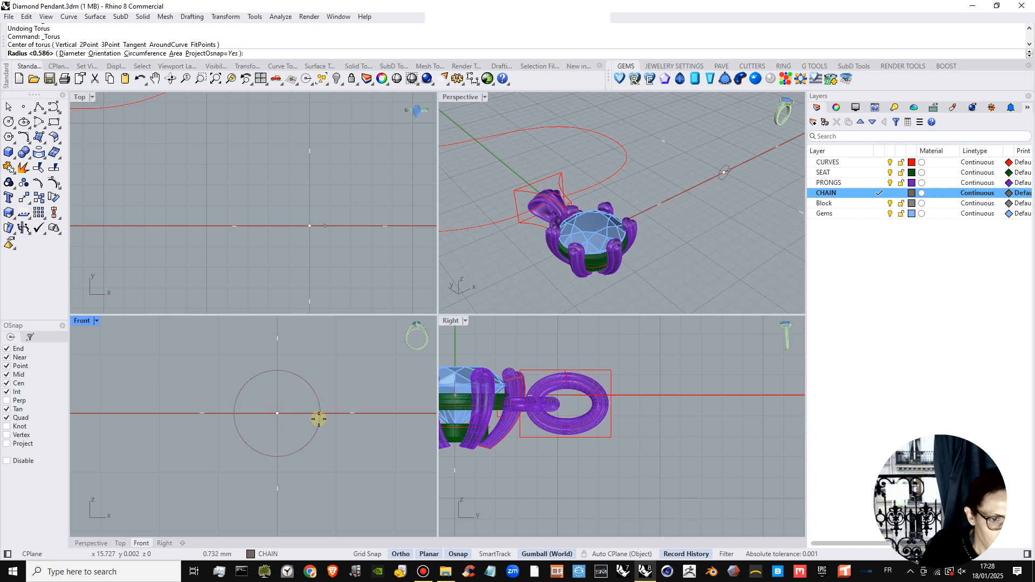
{"action": "left_click", "coordinate": [317, 417]}
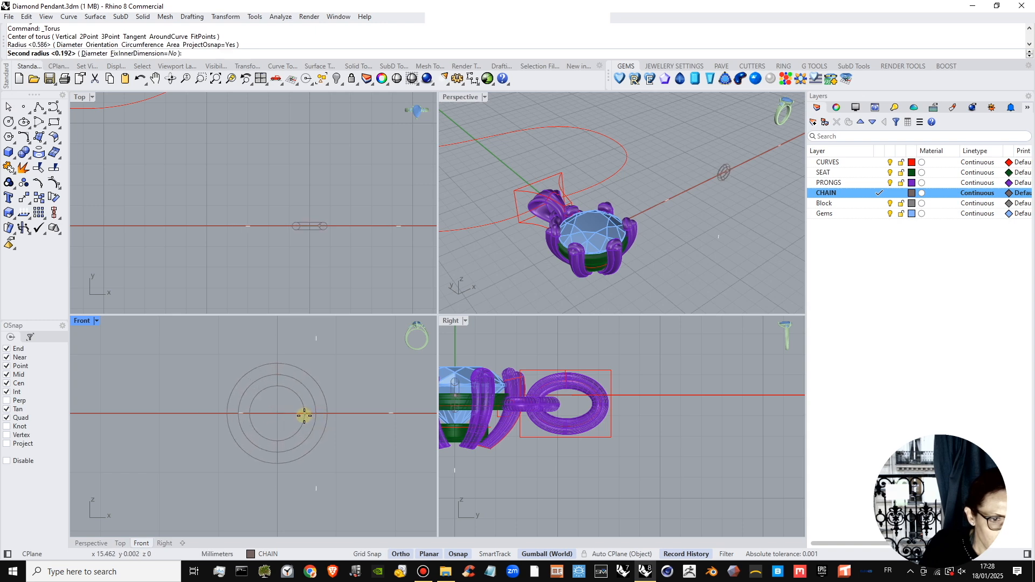
{"action": "left_click", "coordinate": [302, 414]}
{"action": "left_click", "coordinate": [307, 431]}
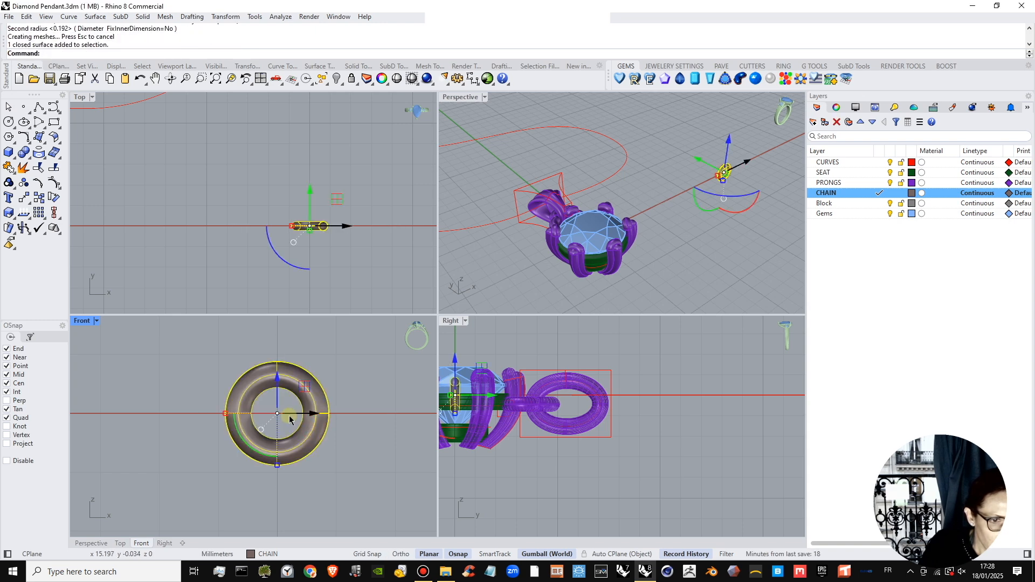
Duplicate the torus link along X so it overlaps the original, and rotate the copy 90 degrees about the X axis.
{"action": "left_click_drag", "start_coordinate": [289, 420], "coordinate": [340, 420]}
{"action": "key", "text": "alt"}
{"action": "left_click_drag", "start_coordinate": [745, 213], "coordinate": [660, 202]}
{"action": "left_click", "coordinate": [551, 312]}
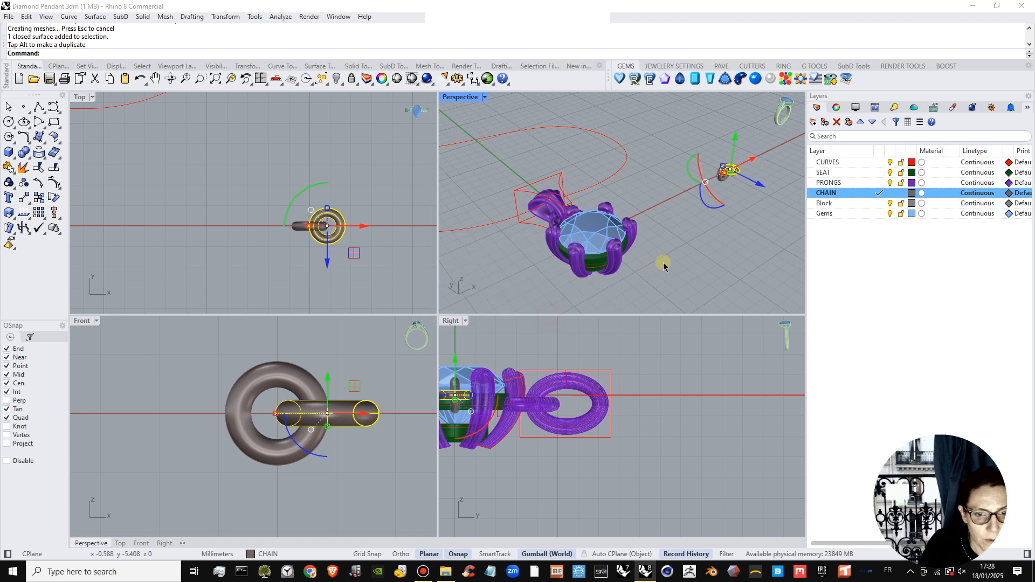
Nudge the rotated link slightly outward along X for clearance from the upright link.
{"action": "right_click_drag", "start_coordinate": [663, 261], "coordinate": [670, 200]}
{"action": "scroll", "coordinate": [639, 202], "scroll_direction": "up", "scroll_amount": 9}
{"action": "scroll", "coordinate": [667, 199], "scroll_direction": "up", "scroll_amount": 5}
{"action": "scroll", "coordinate": [683, 195], "scroll_direction": "up", "scroll_amount": 8}
{"action": "left_click_drag", "start_coordinate": [739, 178], "coordinate": [743, 178]}
{"action": "left_click", "coordinate": [688, 295]}
{"action": "scroll", "coordinate": [671, 217], "scroll_direction": "down", "scroll_amount": 9}
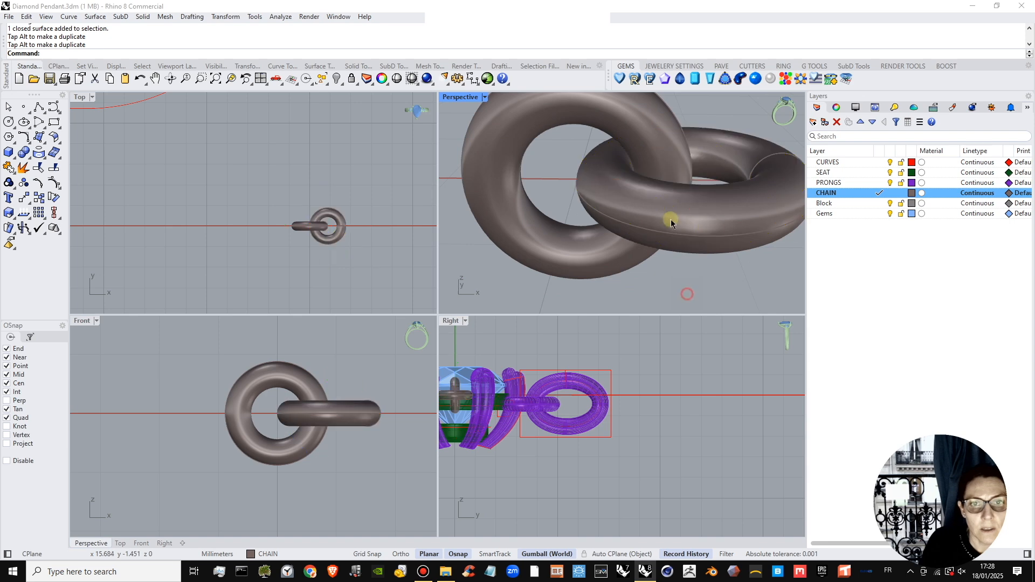
Tilt the flat link slightly about the X axis so it hangs at an angle through the upright link.
{"action": "left_click", "coordinate": [667, 189]}
{"action": "left_click", "coordinate": [613, 148], "text": "shift"}
{"action": "left_click", "coordinate": [357, 409]}
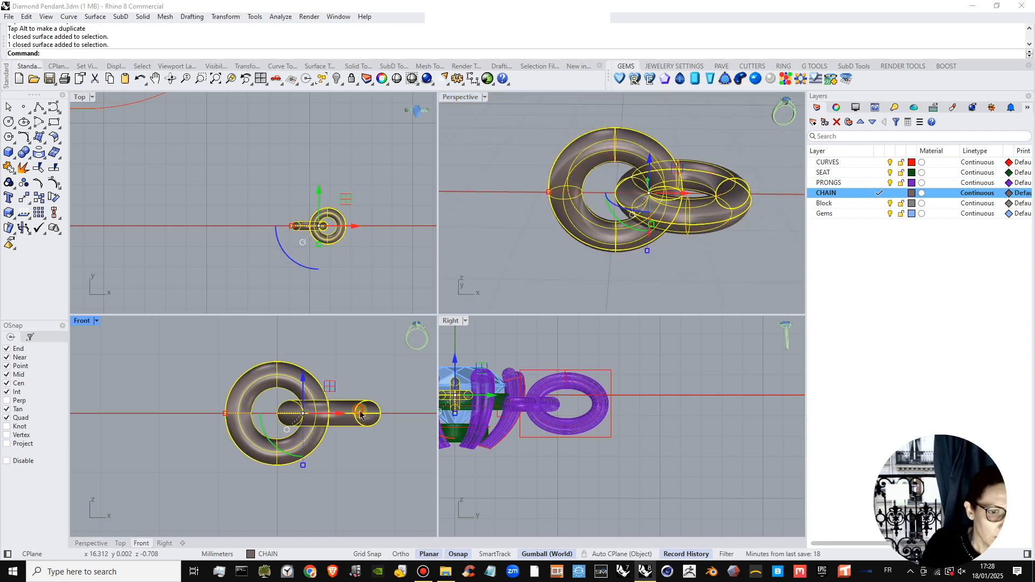
{"action": "right_click_drag", "start_coordinate": [708, 204], "coordinate": [648, 229]}
{"action": "left_click_drag", "start_coordinate": [689, 257], "coordinate": [681, 252]}
{"action": "left_click", "coordinate": [697, 282]}
{"action": "right_click_drag", "start_coordinate": [695, 279], "coordinate": [707, 204]}
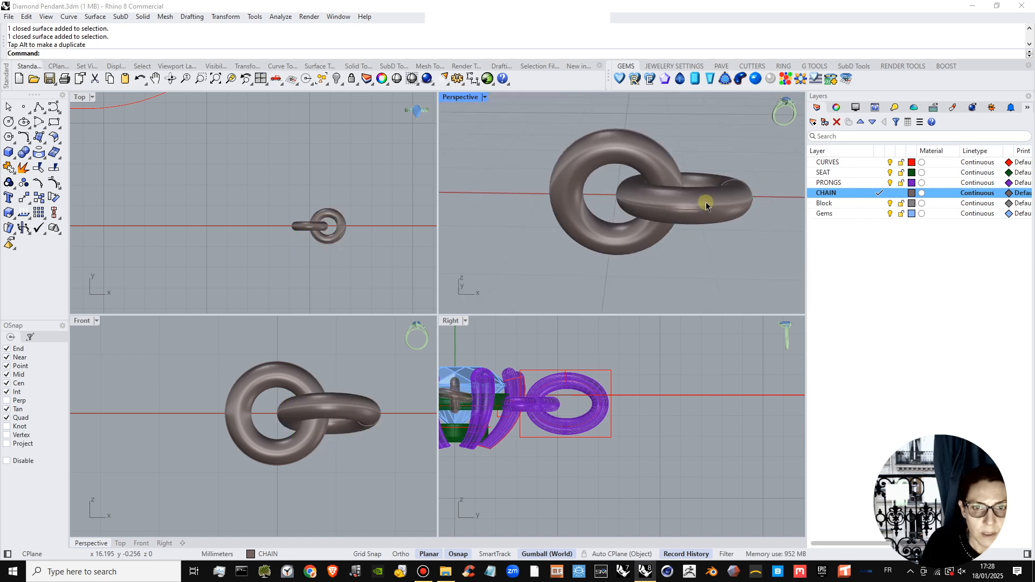
Group the upright link and the tilted link.
{"action": "left_click", "coordinate": [705, 202]}
{"action": "left_click", "coordinate": [573, 199], "text": "shift"}
{"action": "left_click", "coordinate": [10, 170]}
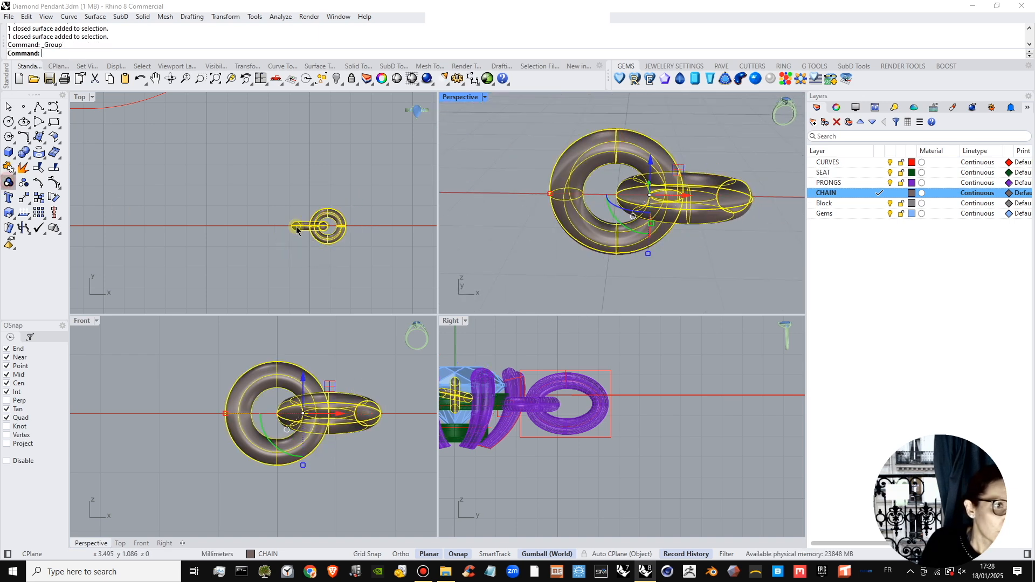
Start an array of the grouped link pair.
{"action": "scroll", "coordinate": [291, 201], "scroll_direction": "down", "scroll_amount": 5}
{"action": "scroll", "coordinate": [282, 219], "scroll_direction": "up", "scroll_amount": 5}
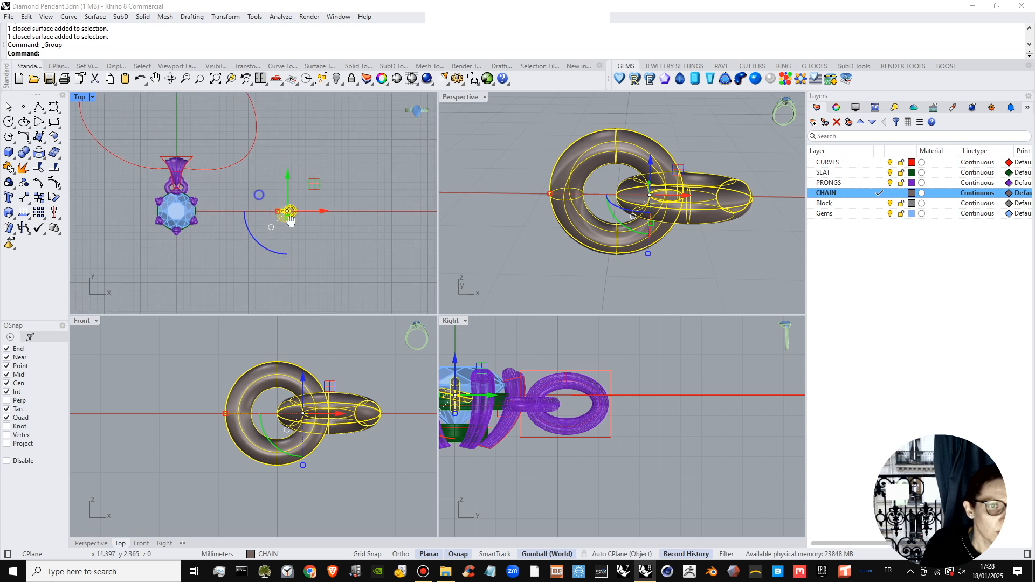
{"action": "scroll", "coordinate": [281, 218], "scroll_direction": "down", "scroll_amount": 3}
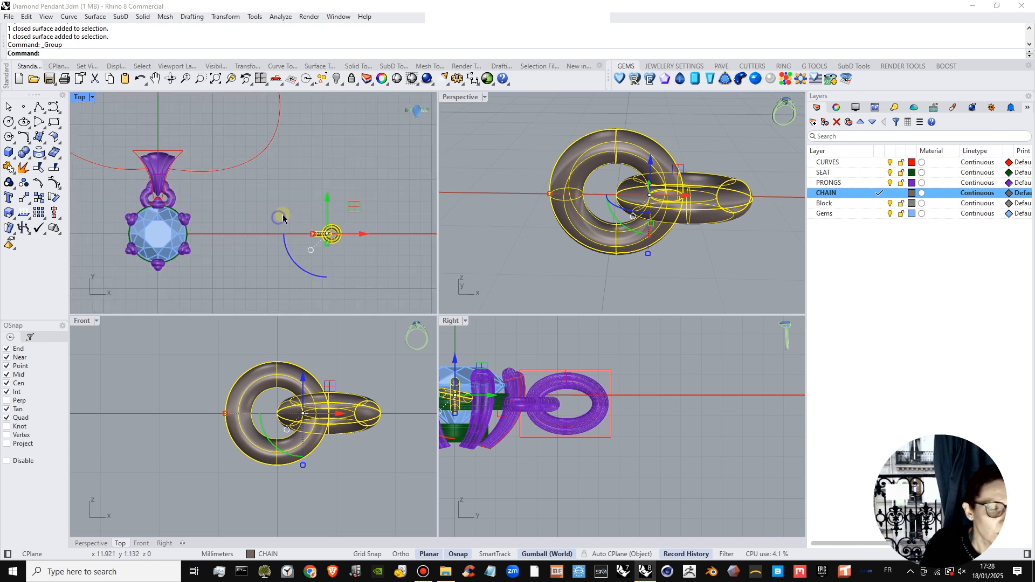
{"action": "left_click", "coordinate": [28, 203]}
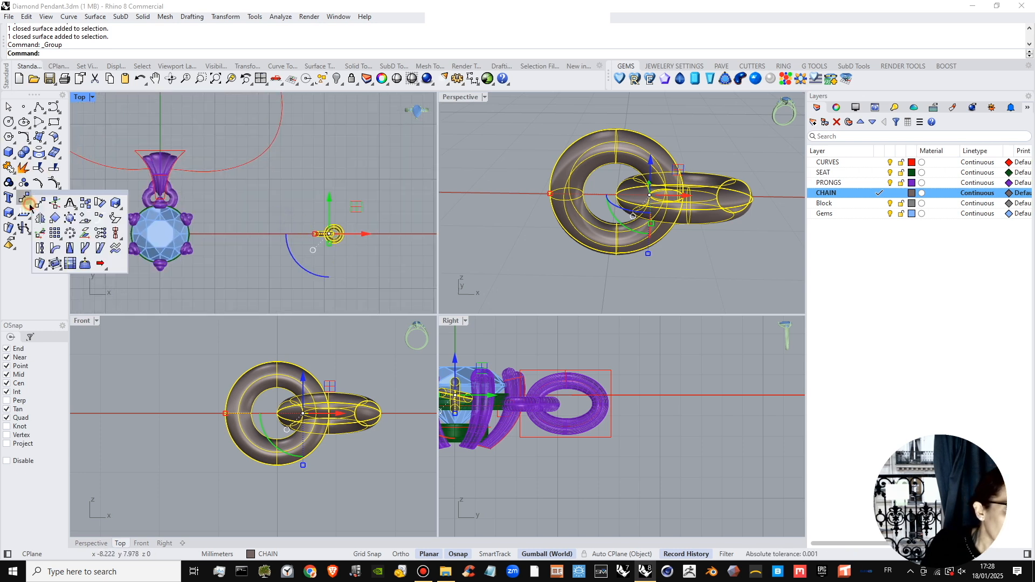
{"action": "left_click", "coordinate": [225, 16]}
{"action": "mouse_move", "coordinate": [247, 140]}
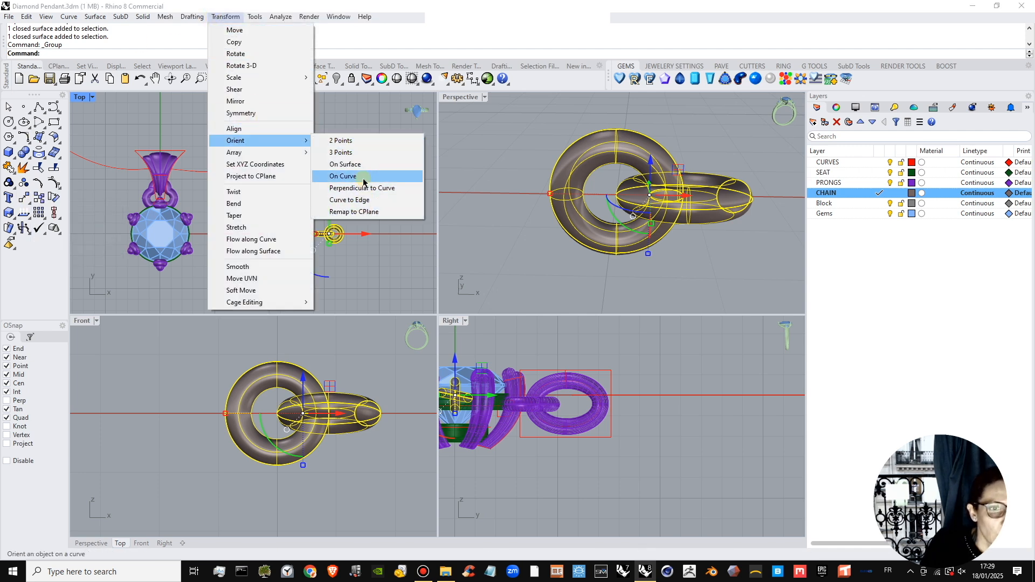
{"action": "mouse_move", "coordinate": [301, 156]}
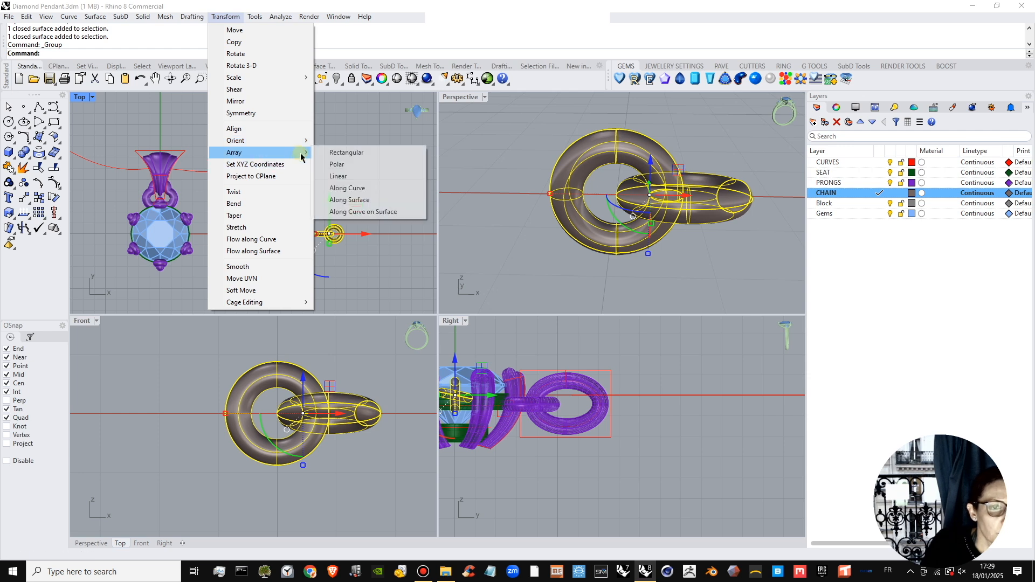
Array the grouped link pair along the long chain curve, using the centre of the pair as base point.
{"action": "left_click", "coordinate": [359, 189]}
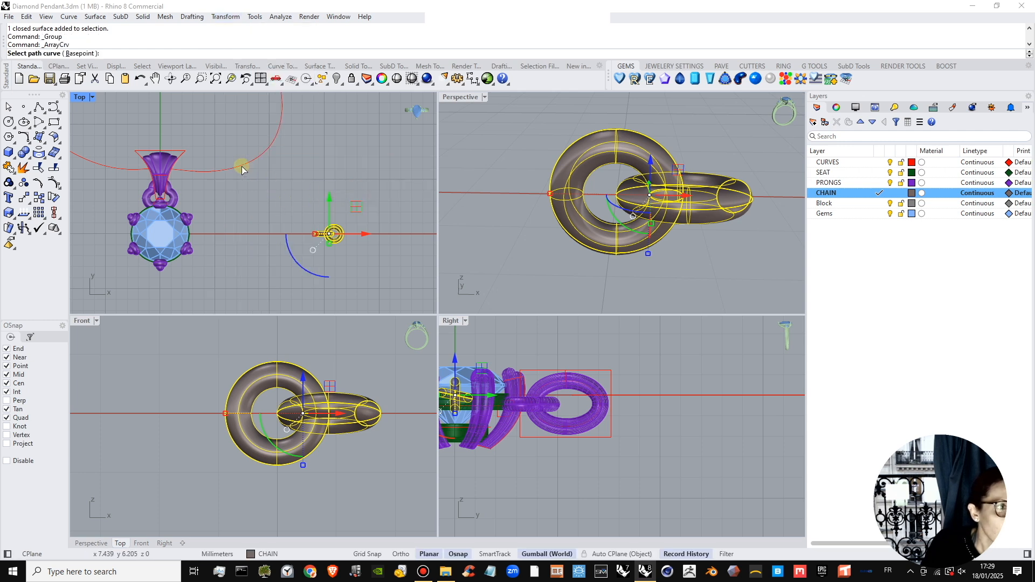
{"action": "left_click", "coordinate": [80, 53]}
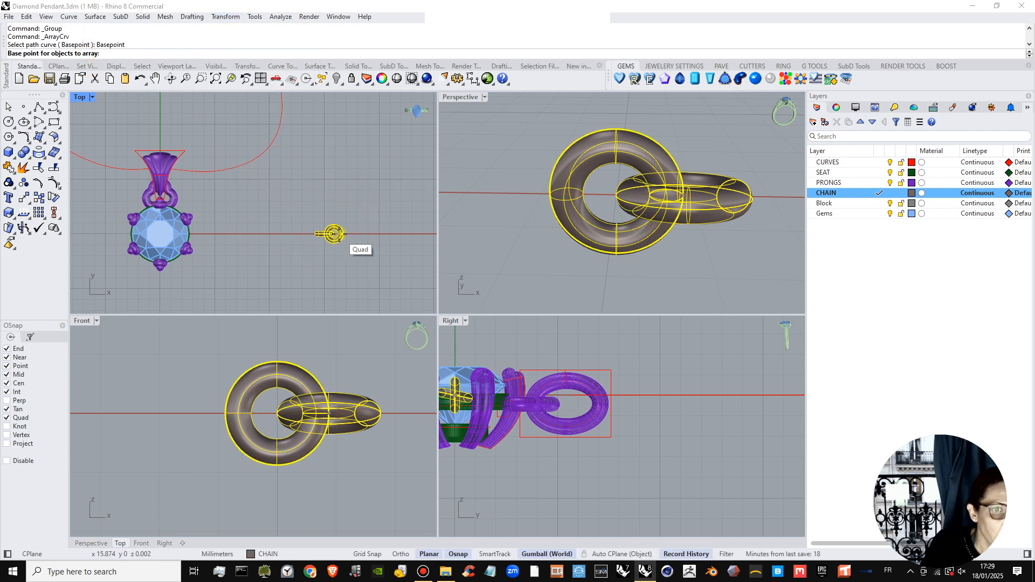
{"action": "scroll", "coordinate": [334, 233], "scroll_direction": "up", "scroll_amount": 10}
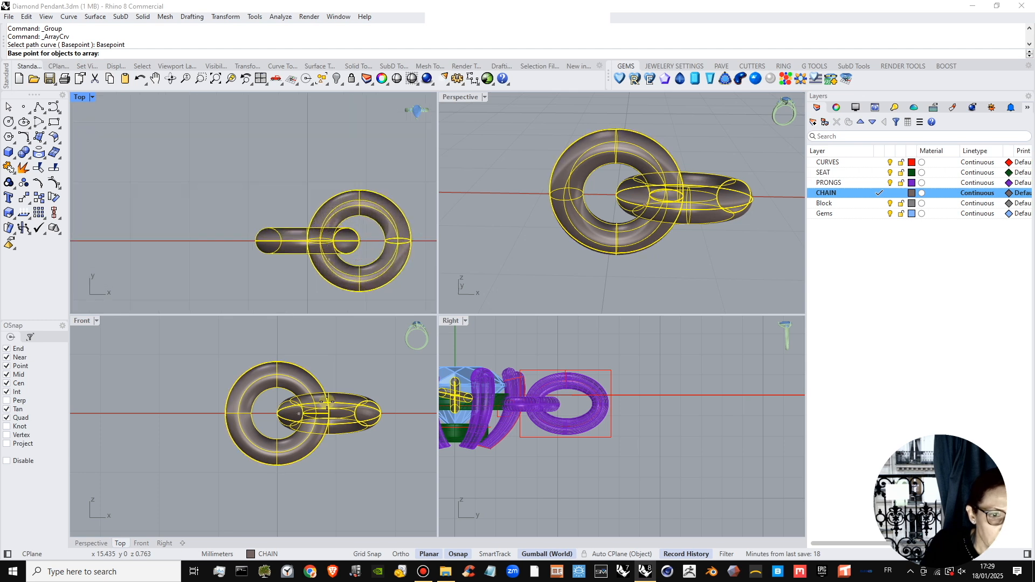
{"action": "left_click", "coordinate": [303, 413]}
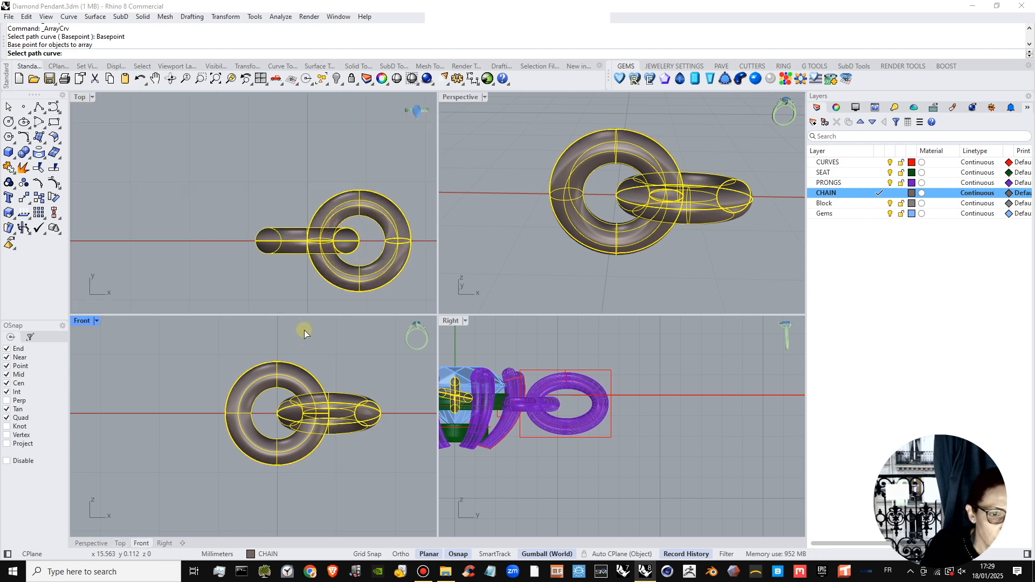
{"action": "scroll", "coordinate": [244, 163], "scroll_direction": "down", "scroll_amount": 8}
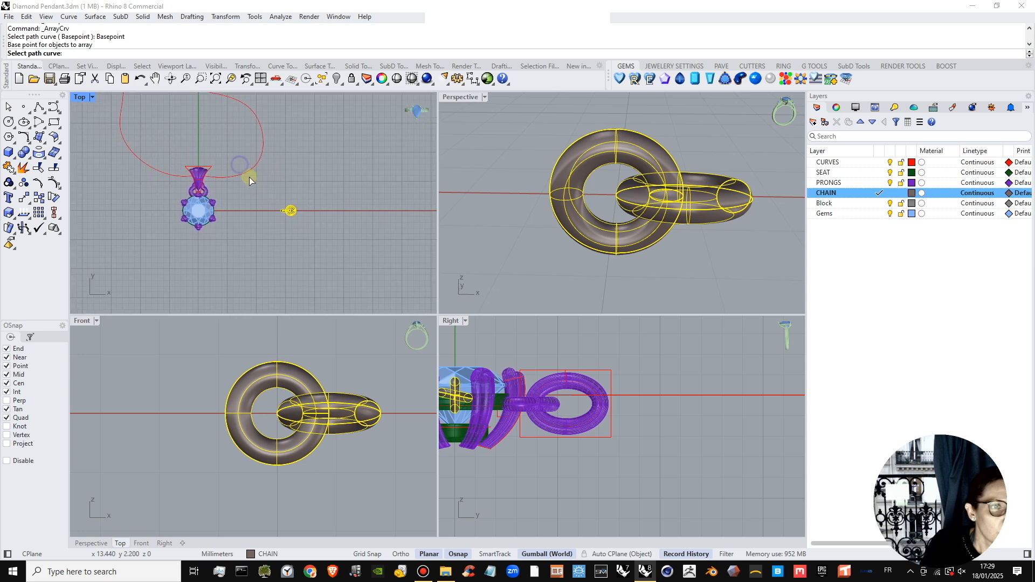
{"action": "left_click", "coordinate": [232, 168]}
{"action": "scroll", "coordinate": [212, 145], "scroll_direction": "up", "scroll_amount": 5}
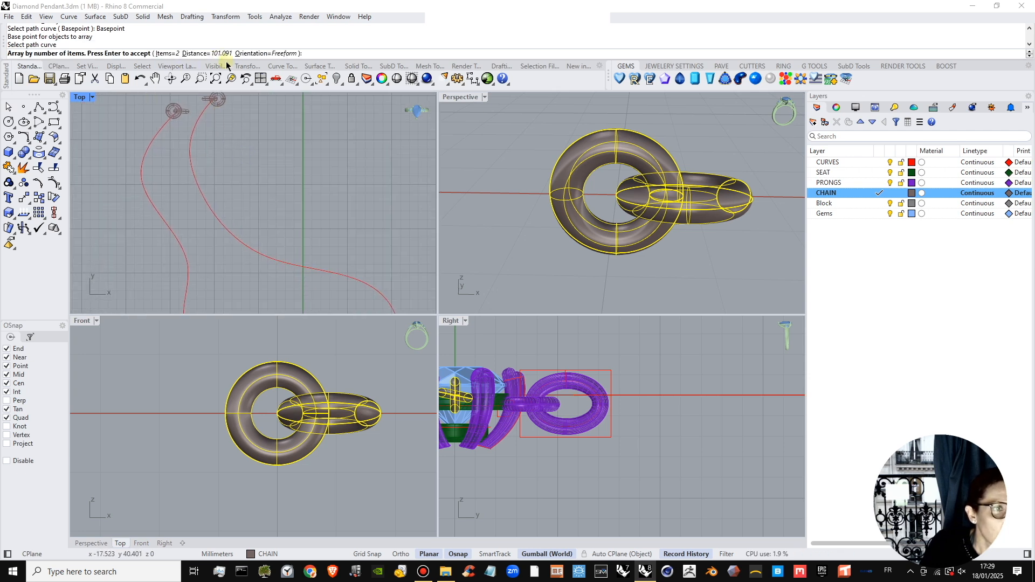
Set the curve array's orientation to Roadlike and check the preview at both curve ends.
{"action": "left_click", "coordinate": [266, 54]}
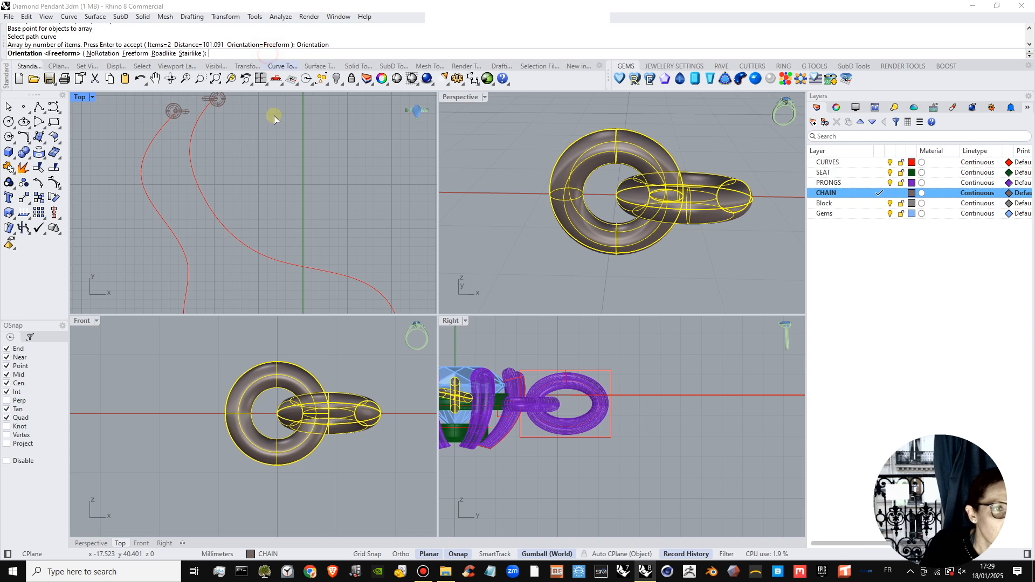
{"action": "left_click", "coordinate": [157, 54]}
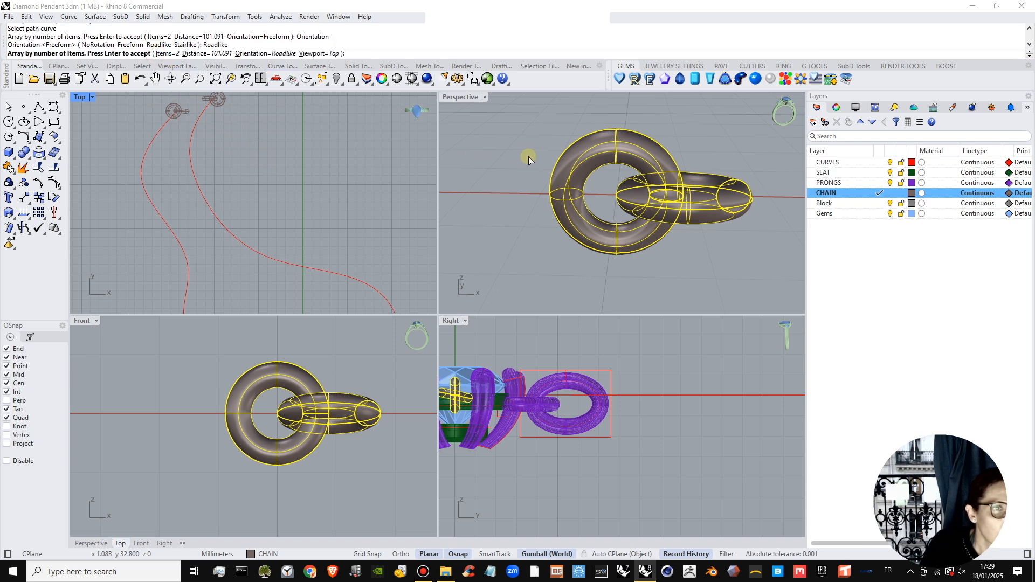
{"action": "double_click", "coordinate": [460, 97]}
{"action": "scroll", "coordinate": [479, 278], "scroll_direction": "down", "scroll_amount": 10}
{"action": "right_click_drag", "start_coordinate": [395, 247], "coordinate": [501, 324], "text": "shift"}
{"action": "right_click_drag", "start_coordinate": [502, 323], "coordinate": [285, 121]}
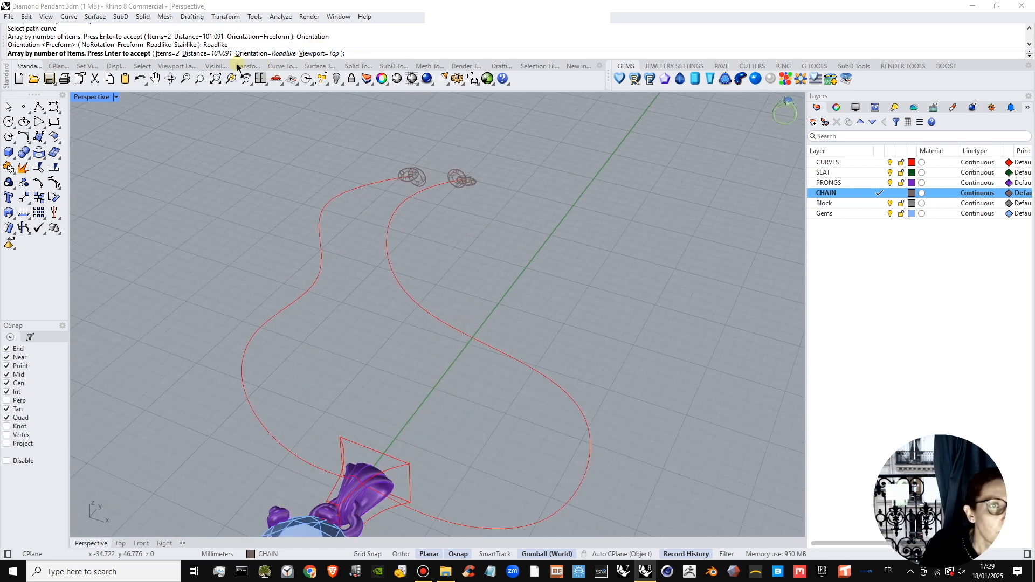
{"action": "double_click", "coordinate": [103, 97]}
{"action": "scroll", "coordinate": [237, 139], "scroll_direction": "up", "scroll_amount": 5}
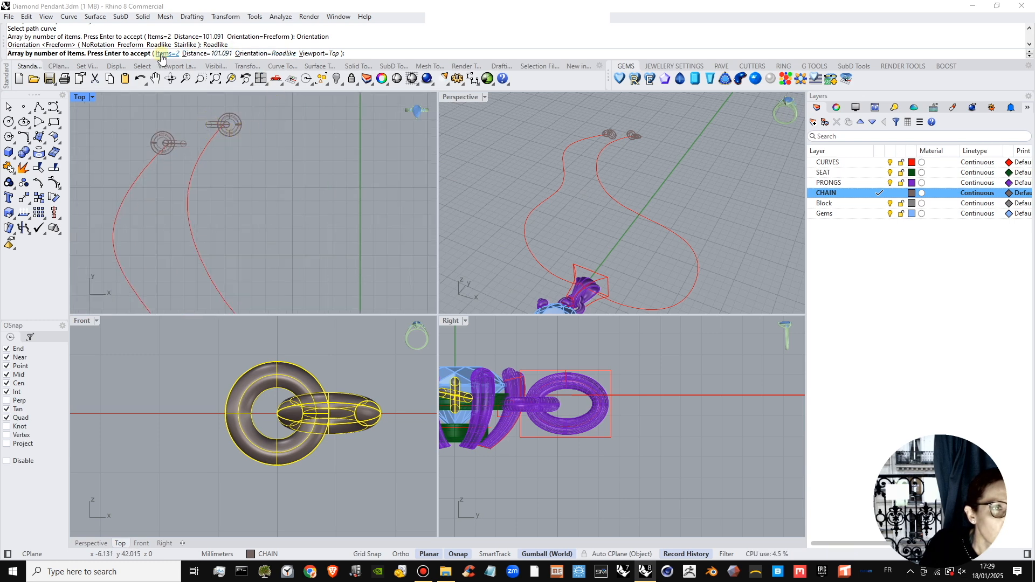
Try a distance of 1 mm between the arrayed link pairs and increase it to 2 mm.
{"action": "left_click", "coordinate": [196, 53]}
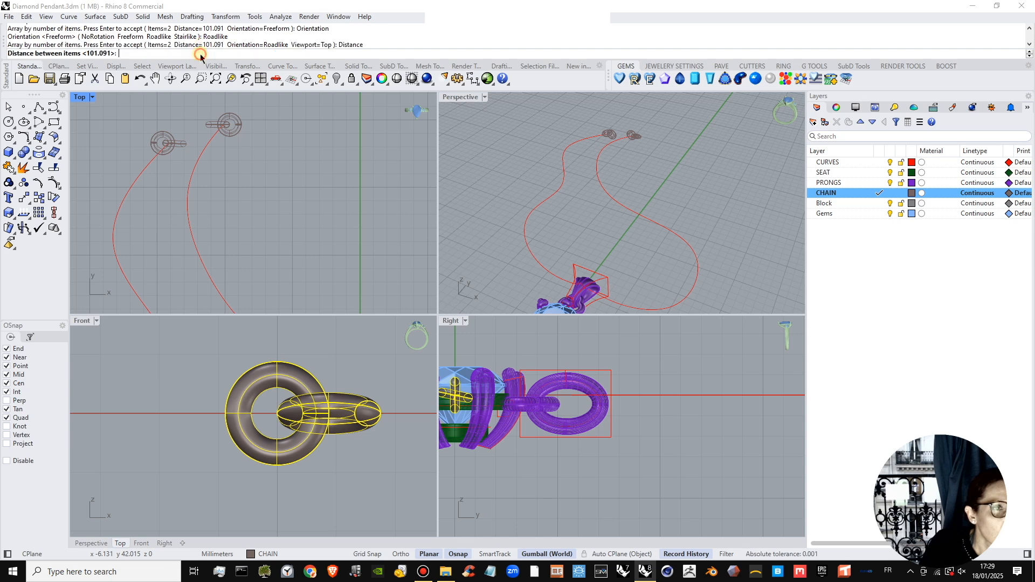
{"action": "right_click", "coordinate": [306, 129]}
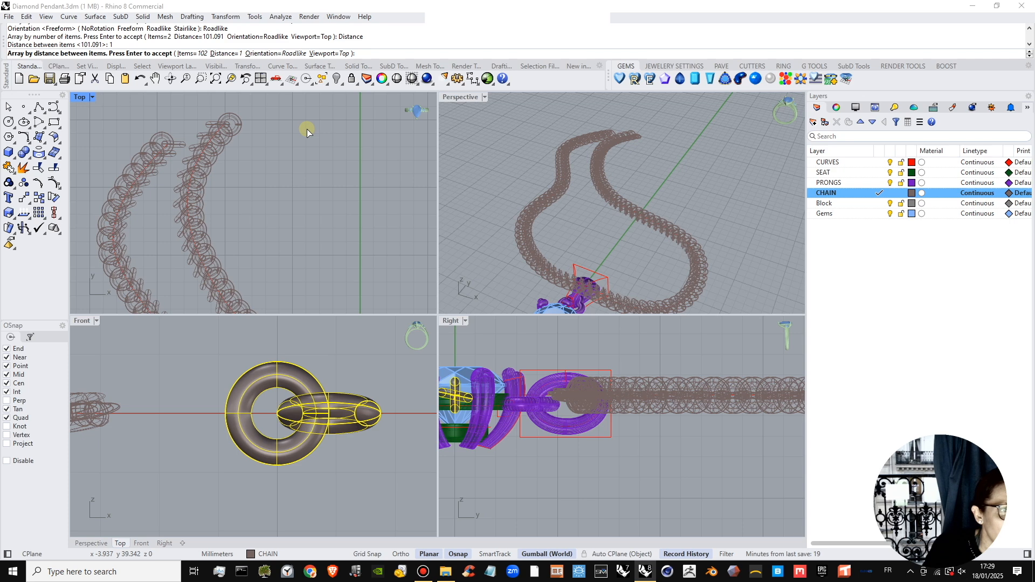
{"action": "left_click", "coordinate": [220, 53]}
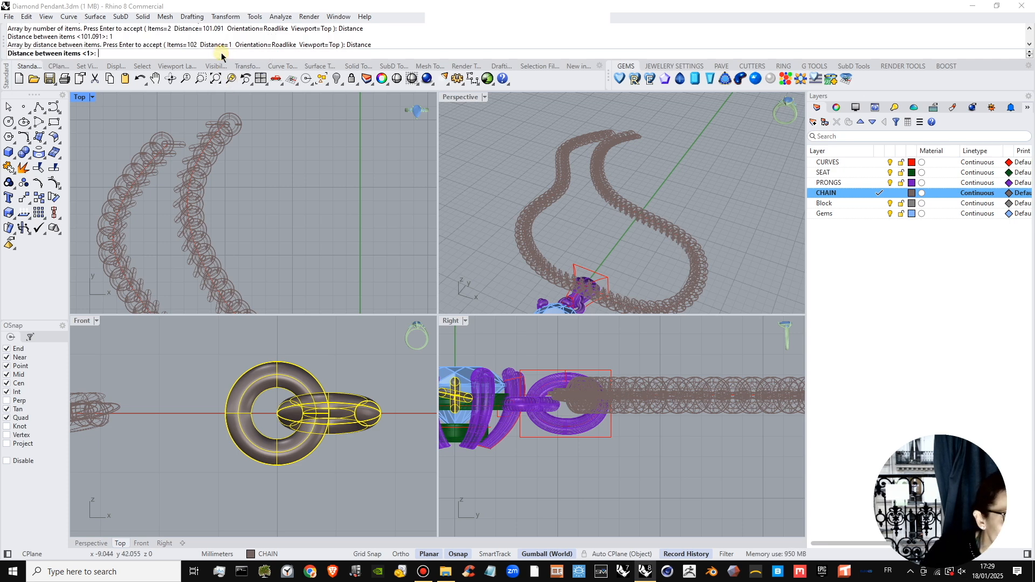
{"action": "key", "text": "Return"}
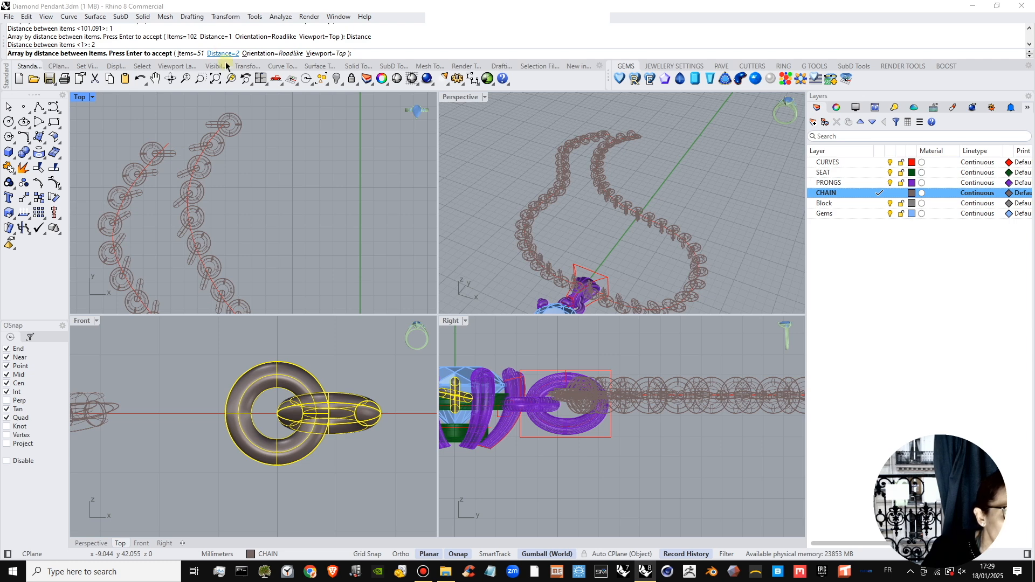
Compare the Stairlike, NoRotation and Freeform orientations, return to Roadlike and accept the array of link pairs.
{"action": "left_click", "coordinate": [284, 53]}
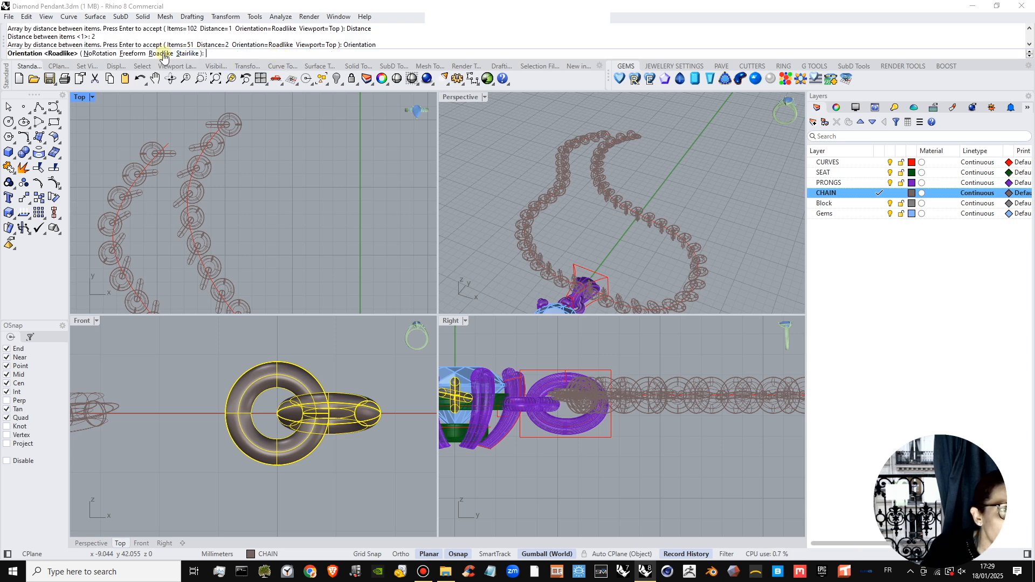
{"action": "left_click", "coordinate": [186, 54]}
{"action": "left_click", "coordinate": [260, 53]}
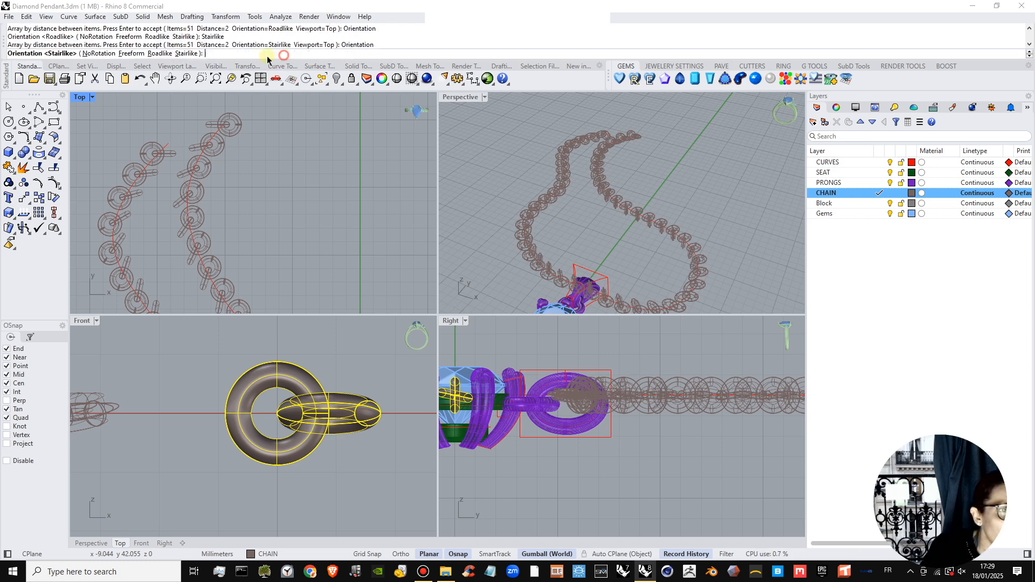
{"action": "left_click", "coordinate": [98, 54]}
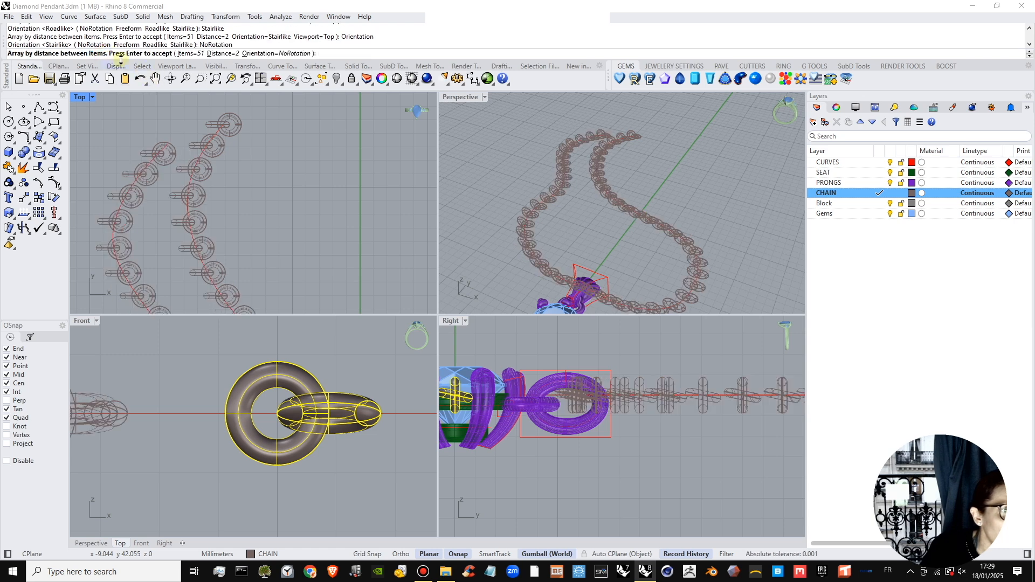
{"action": "left_click", "coordinate": [257, 54]}
{"action": "left_click", "coordinate": [138, 54]}
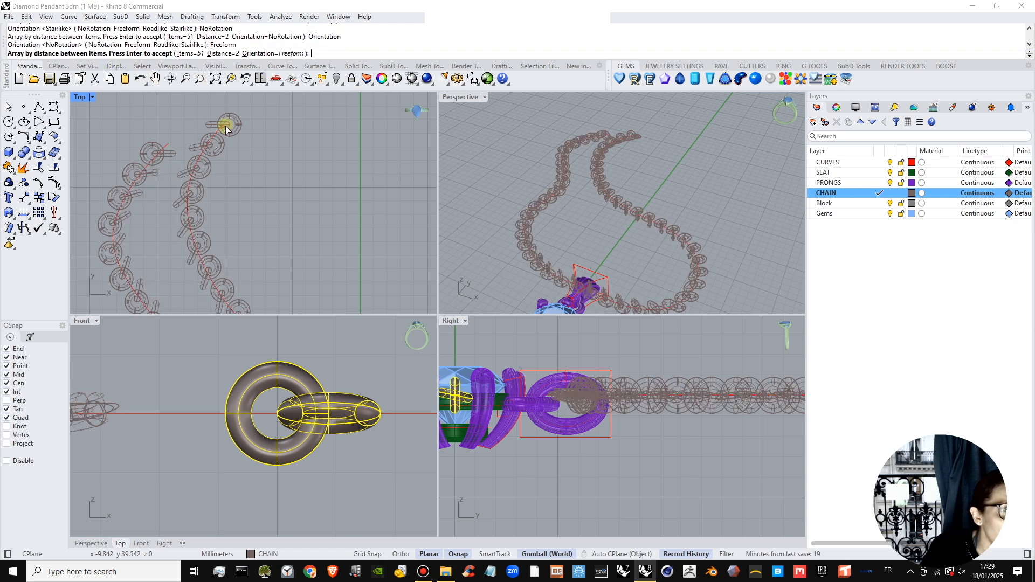
{"action": "left_click", "coordinate": [267, 54]}
{"action": "left_click", "coordinate": [163, 53]}
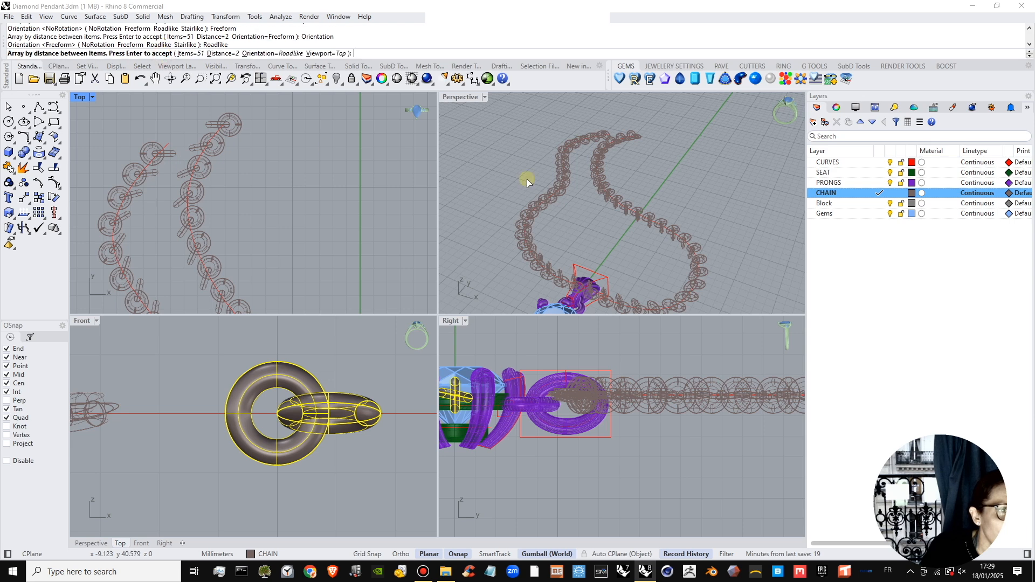
{"action": "right_click_drag", "start_coordinate": [684, 180], "coordinate": [654, 213]}
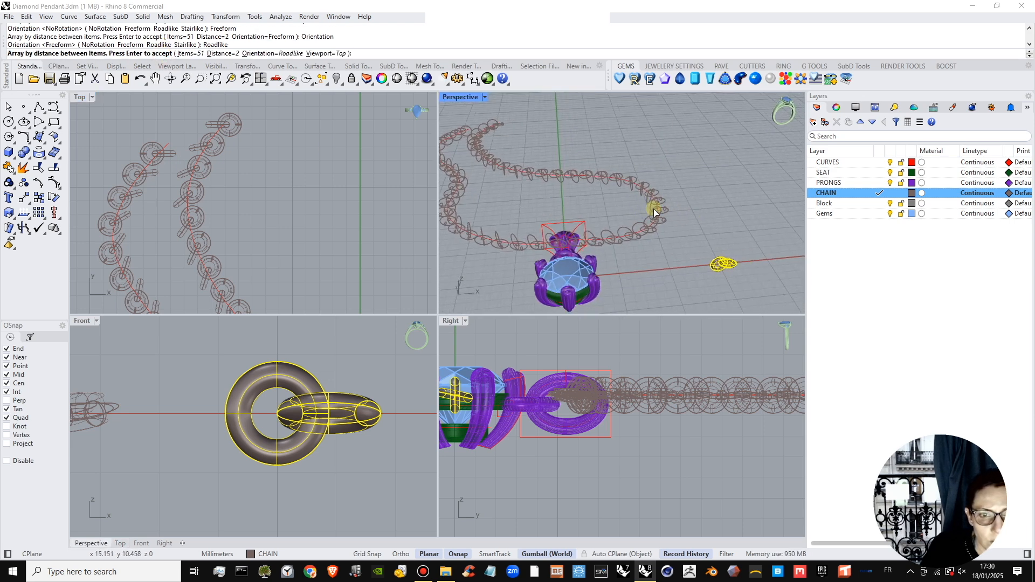
{"action": "right_click", "coordinate": [338, 200]}
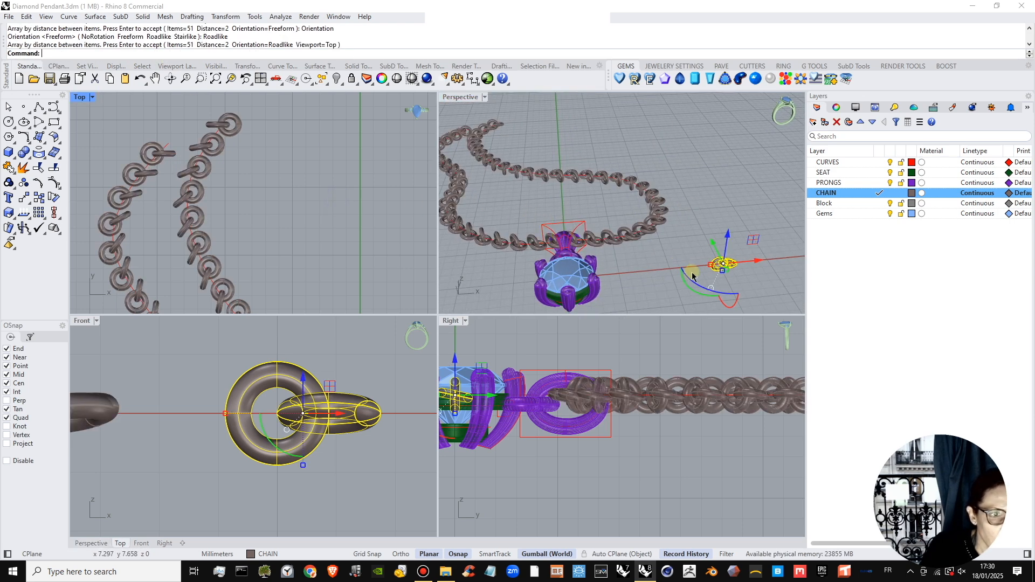
Try rotating the source link pair a quarter turn about Z and about Y, undoing each rotation.
{"action": "mouse_move", "coordinate": [709, 286]}
{"action": "right_mouse_down"}
{"action": "mouse_move", "coordinate": [735, 283]}
{"action": "mouse_move", "coordinate": [717, 286]}
{"action": "right_mouse_up"}
{"action": "scroll", "coordinate": [723, 282], "scroll_direction": "up", "scroll_amount": 4}
{"action": "left_click", "coordinate": [704, 293]}
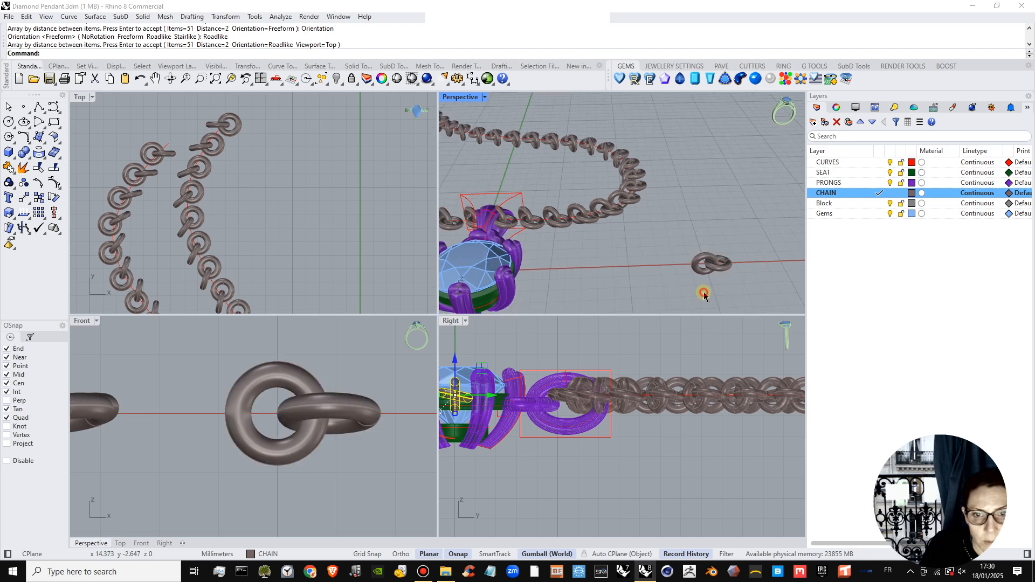
{"action": "left_click", "coordinate": [720, 273]}
{"action": "left_click_drag", "start_coordinate": [707, 297], "coordinate": [657, 275]}
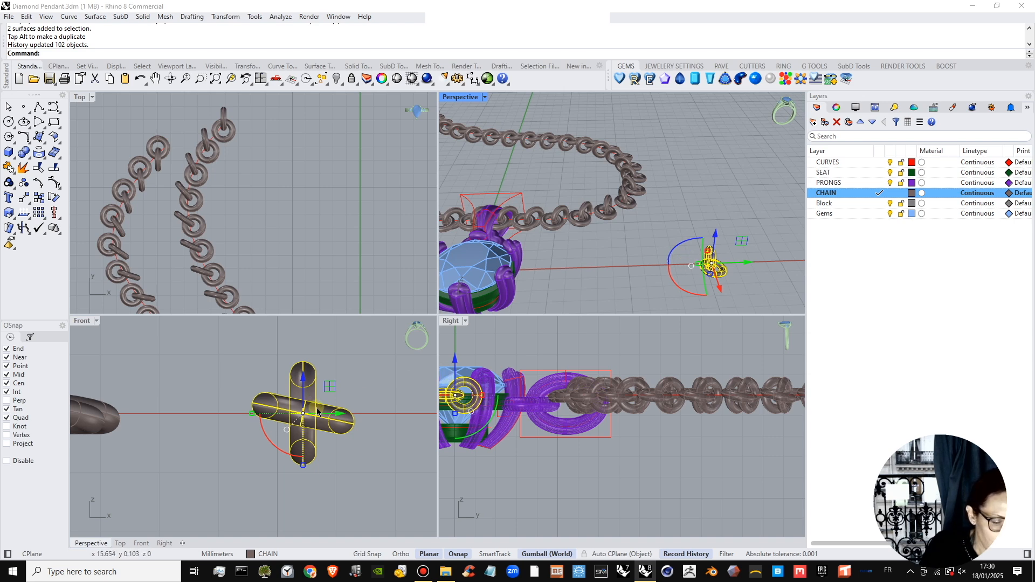
{"action": "key", "text": "ctrl+z"}
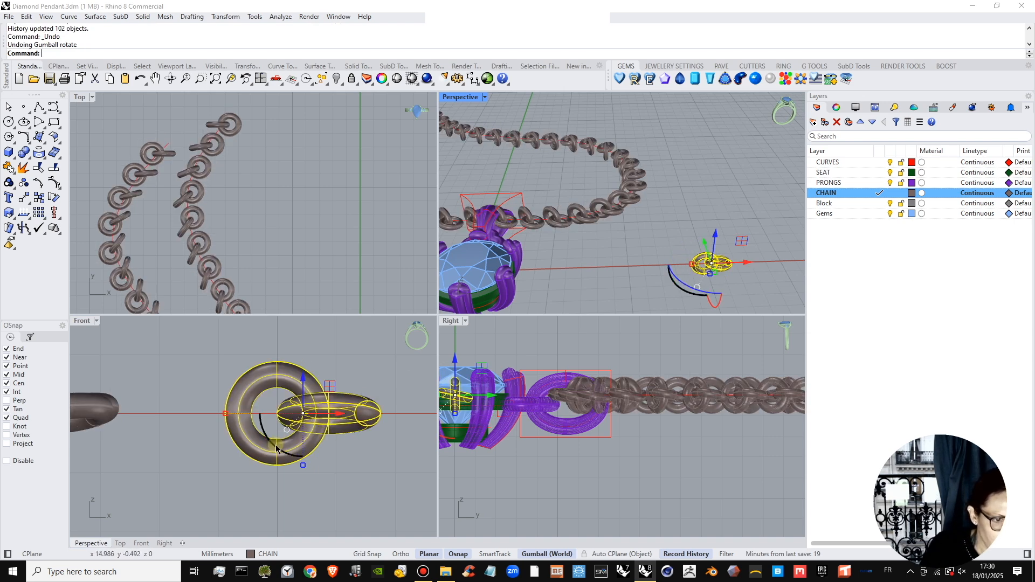
{"action": "left_click_drag", "start_coordinate": [264, 434], "coordinate": [282, 378]}
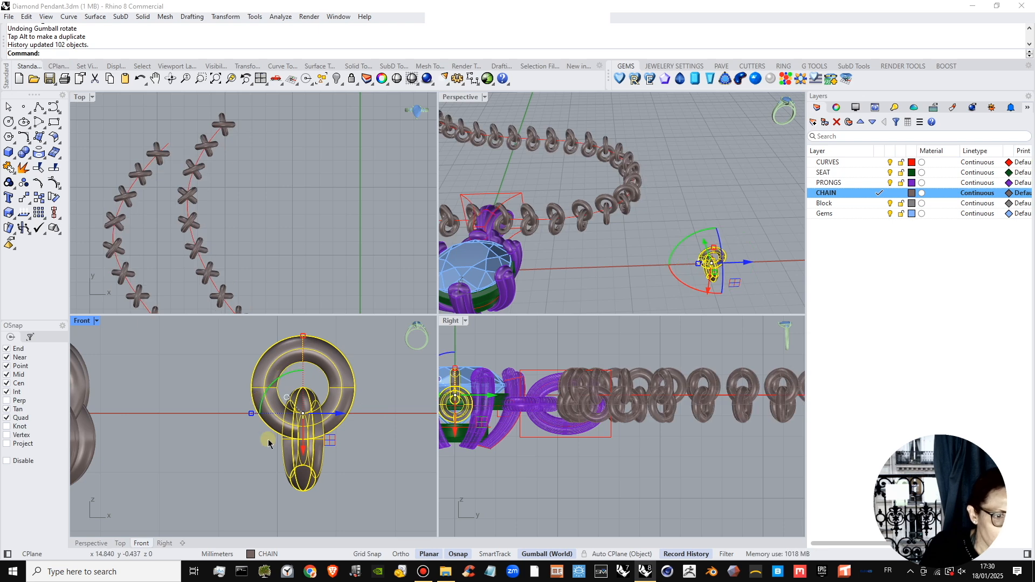
{"action": "key", "text": "ctrl+z"}
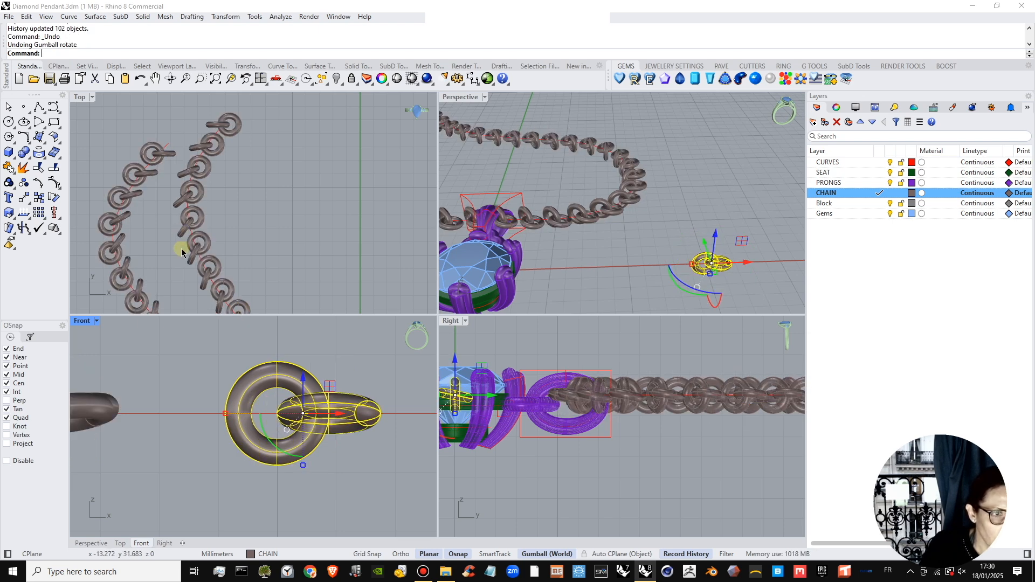
Inspect the whole chain in perspective and undo the array along the curve.
{"action": "right_click_drag", "start_coordinate": [679, 271], "coordinate": [536, 133]}
{"action": "double_click", "coordinate": [456, 98]}
{"action": "right_click_drag", "start_coordinate": [418, 298], "coordinate": [633, 390]}
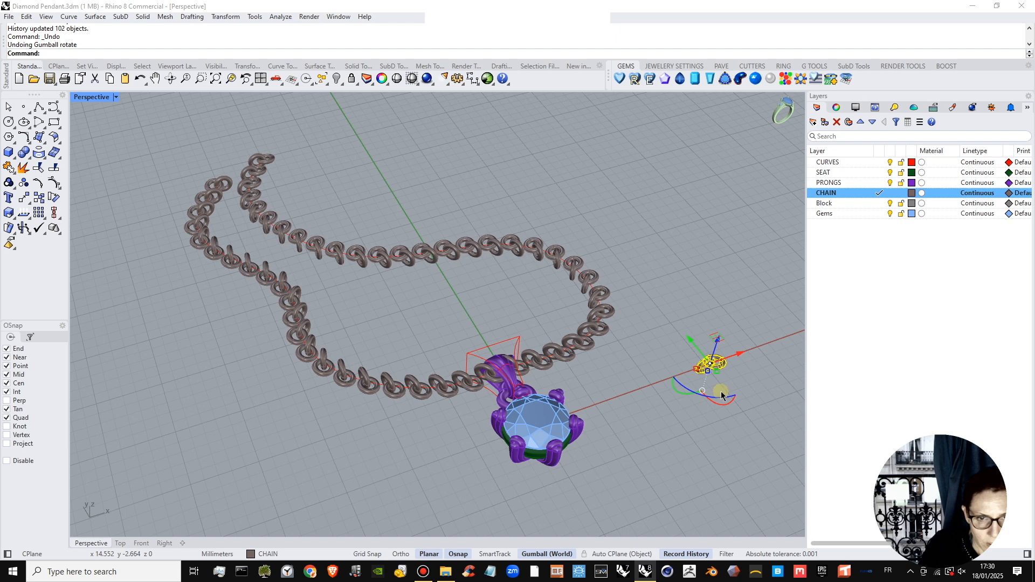
{"action": "key", "text": "ctrl+z"}
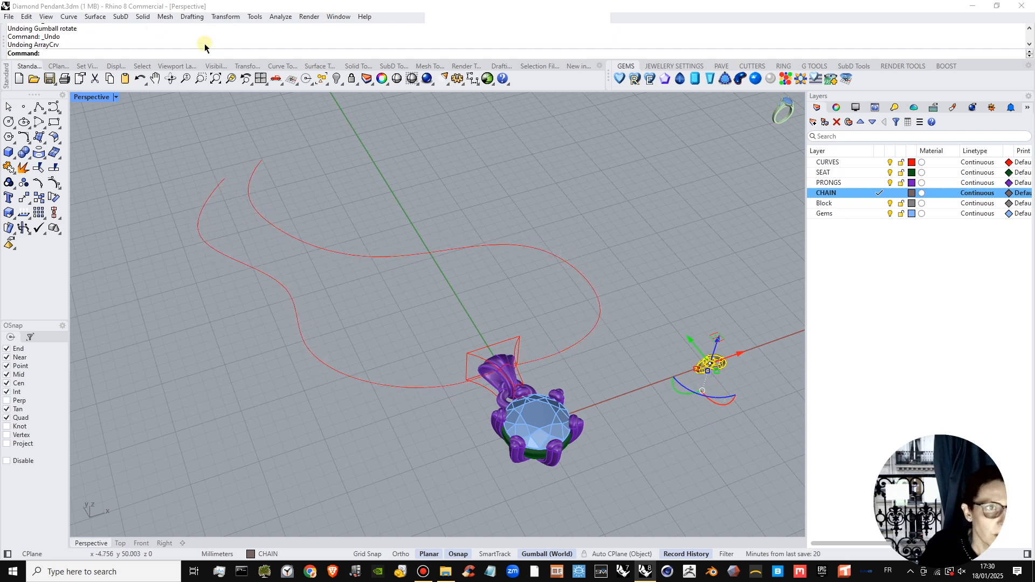
{"action": "left_click", "coordinate": [225, 16]}
{"action": "mouse_move", "coordinate": [242, 142]}
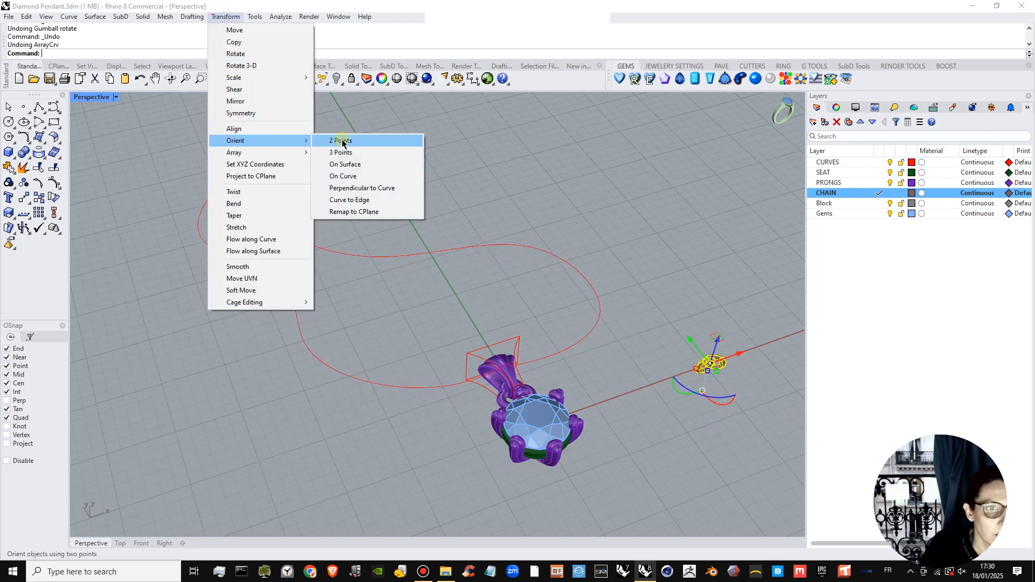
{"action": "left_click", "coordinate": [358, 177]}
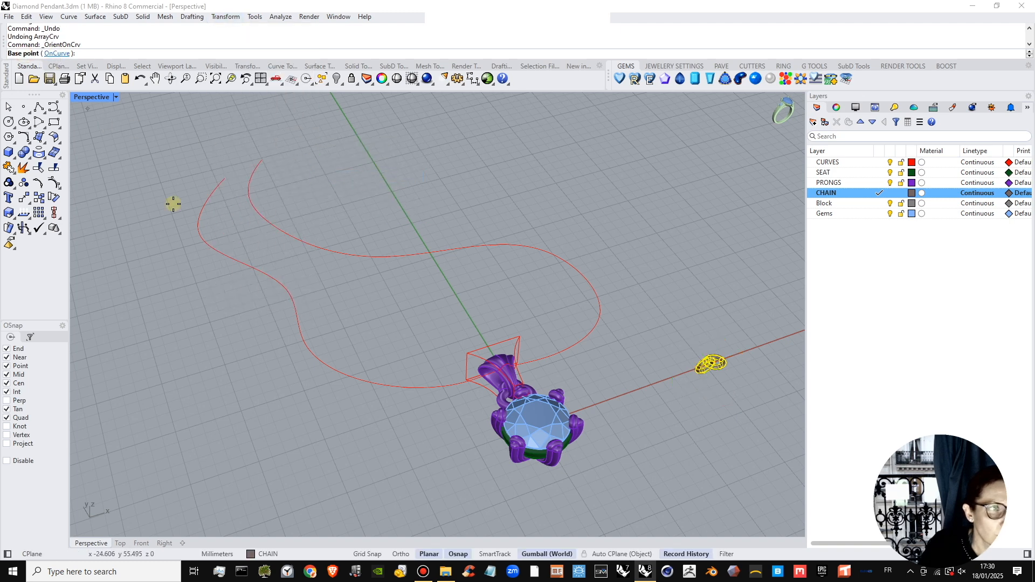
{"action": "scroll", "coordinate": [707, 363], "scroll_direction": "up", "scroll_amount": 5}
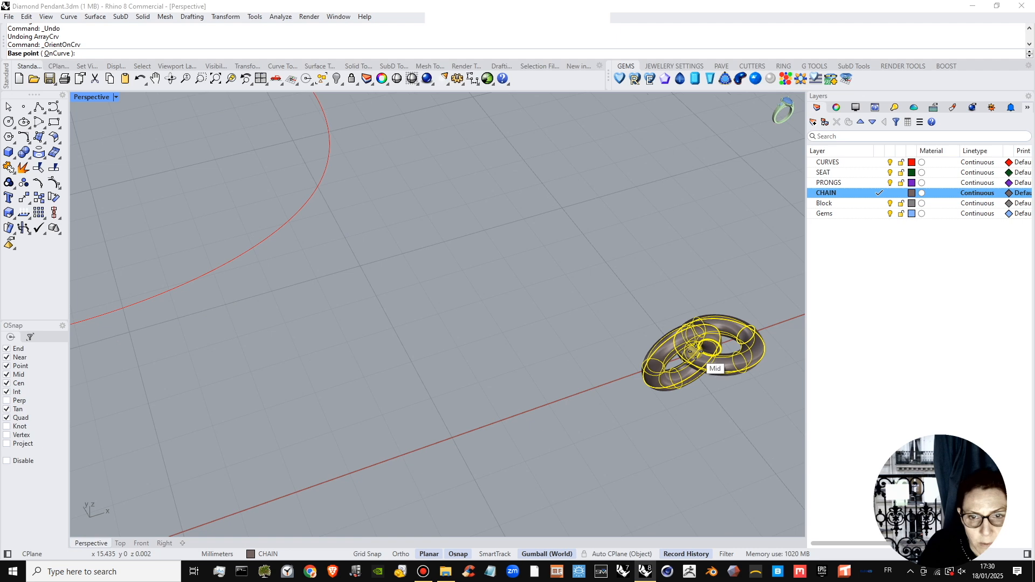
{"action": "left_click", "coordinate": [696, 354]}
{"action": "scroll", "coordinate": [580, 335], "scroll_direction": "down", "scroll_amount": 8}
{"action": "scroll", "coordinate": [402, 271], "scroll_direction": "up", "scroll_amount": 4}
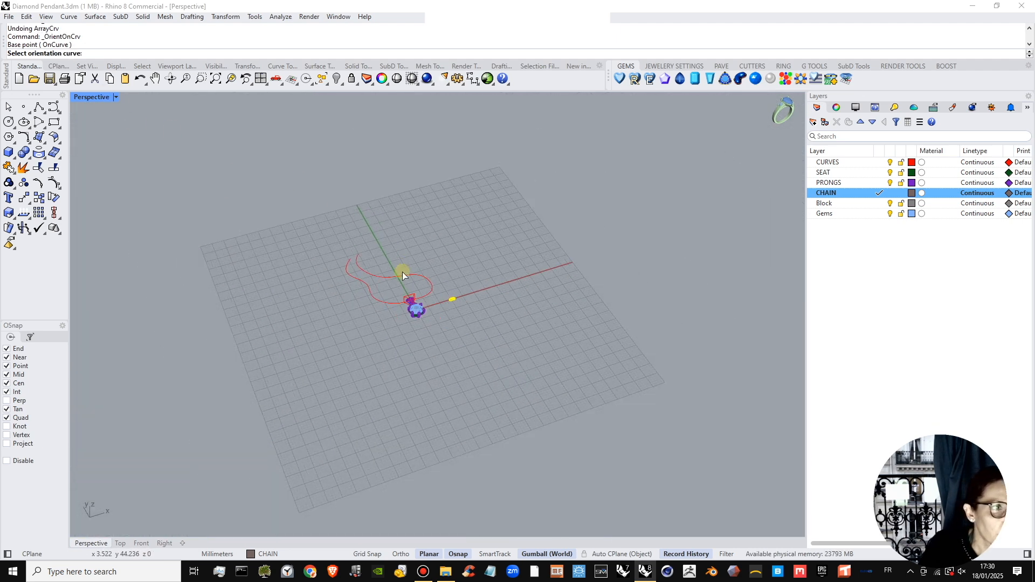
{"action": "left_click", "coordinate": [398, 290]}
{"action": "scroll", "coordinate": [285, 253], "scroll_direction": "up", "scroll_amount": 3}
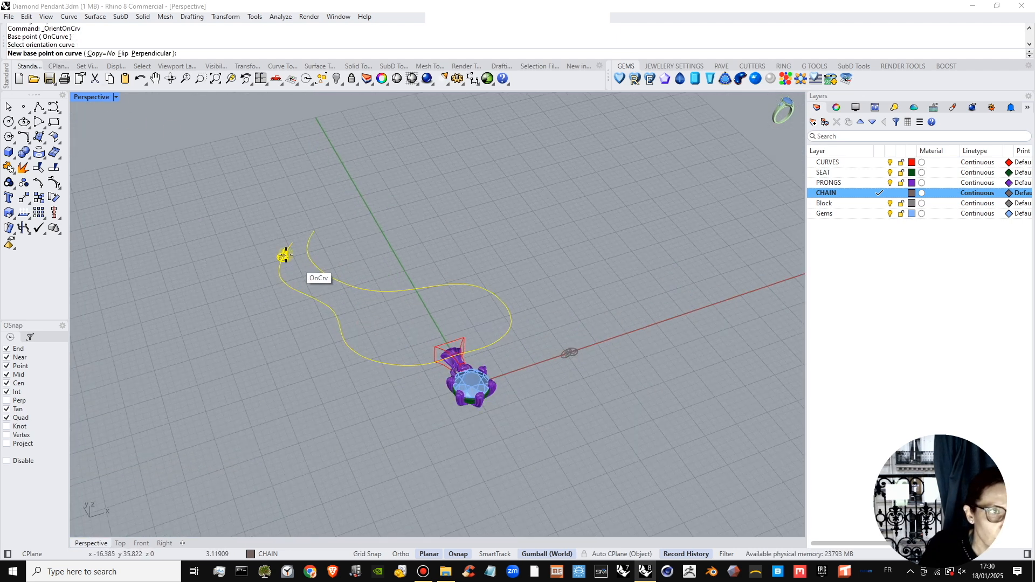
{"action": "left_click", "coordinate": [106, 54]}
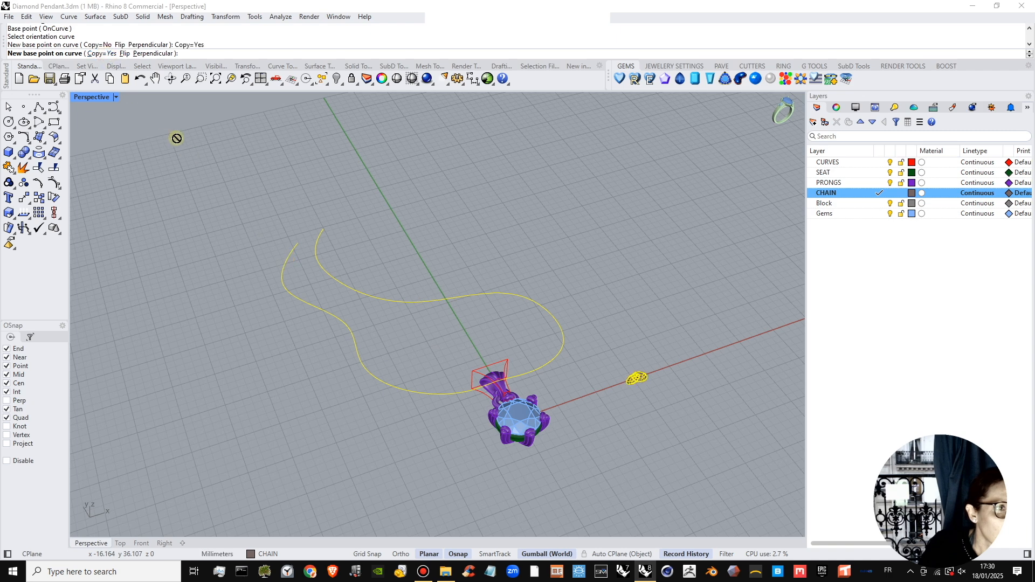
{"action": "scroll", "coordinate": [351, 237], "scroll_direction": "up", "scroll_amount": 2}
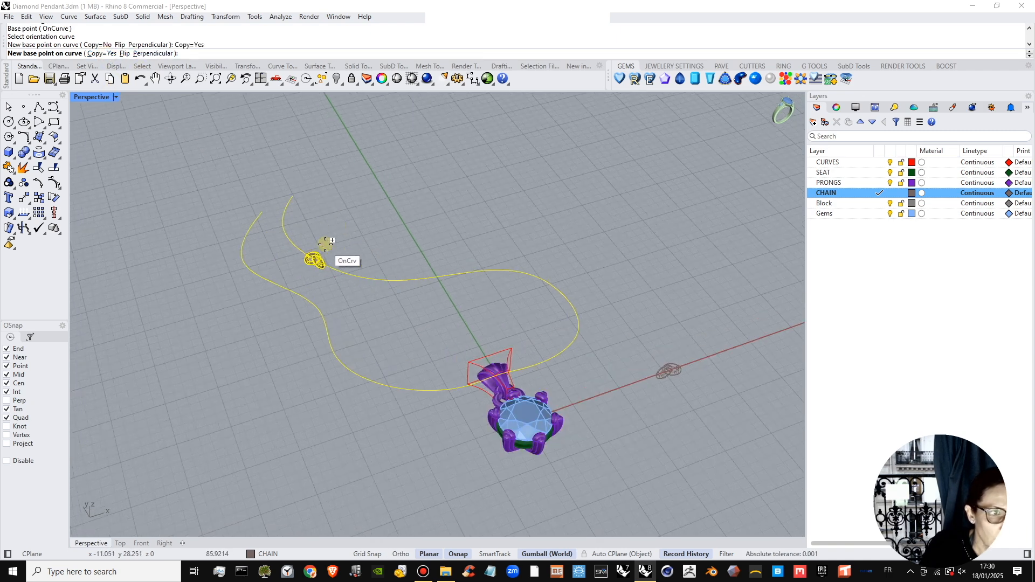
{"action": "key", "text": "Escape"}
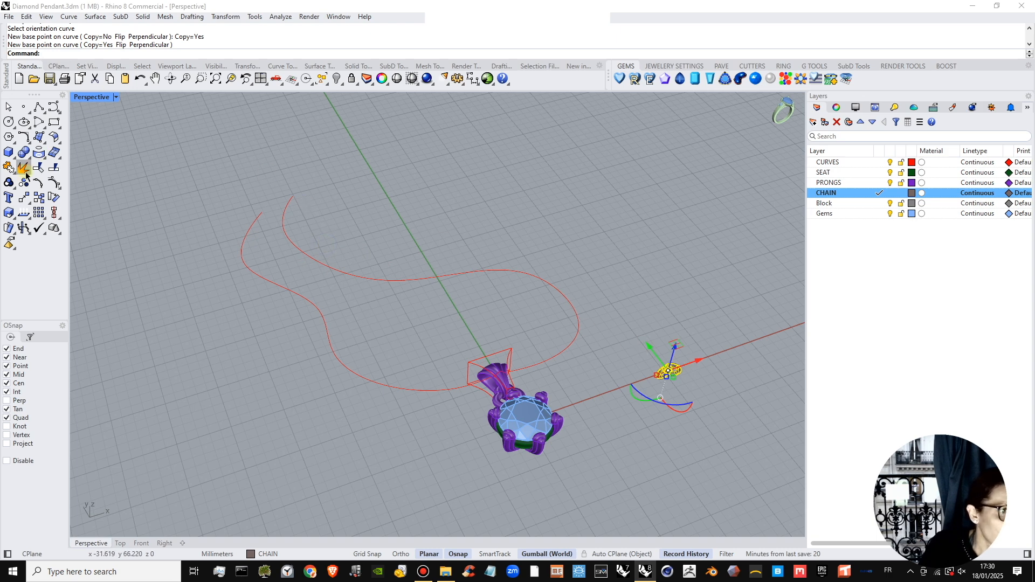
{"action": "left_click", "coordinate": [29, 203]}
{"action": "mouse_move", "coordinate": [61, 243]}
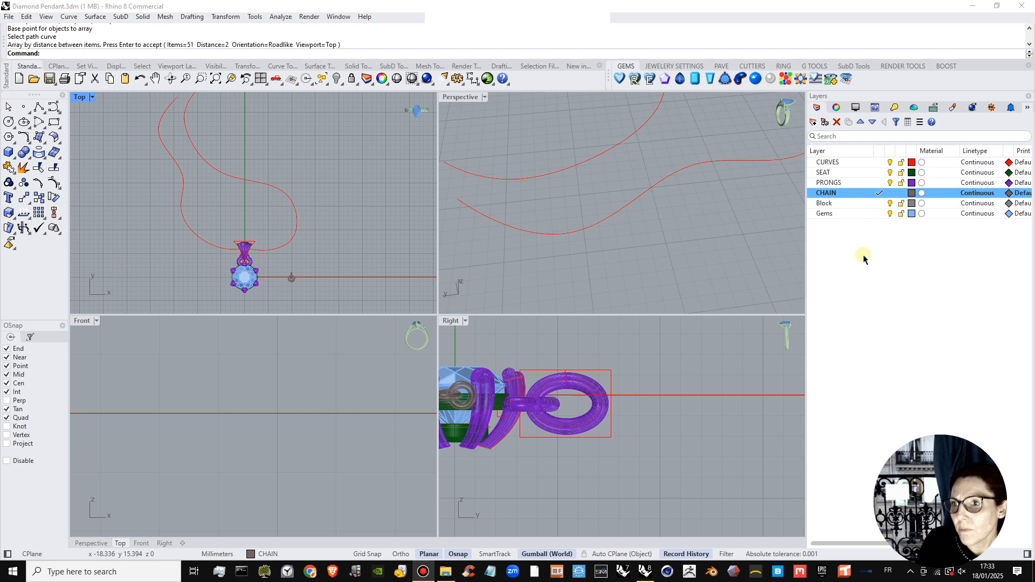
Rotate the link pair a quarter turn in the top view so it runs along X, and move it away from the pendant and curve.
{"action": "scroll", "coordinate": [358, 241], "scroll_direction": "down", "scroll_amount": 5}
{"action": "right_click_drag", "start_coordinate": [365, 240], "coordinate": [245, 255]}
{"action": "scroll", "coordinate": [247, 260], "scroll_direction": "up", "scroll_amount": 5}
{"action": "left_click", "coordinate": [246, 257]}
{"action": "scroll", "coordinate": [243, 265], "scroll_direction": "up", "scroll_amount": 5}
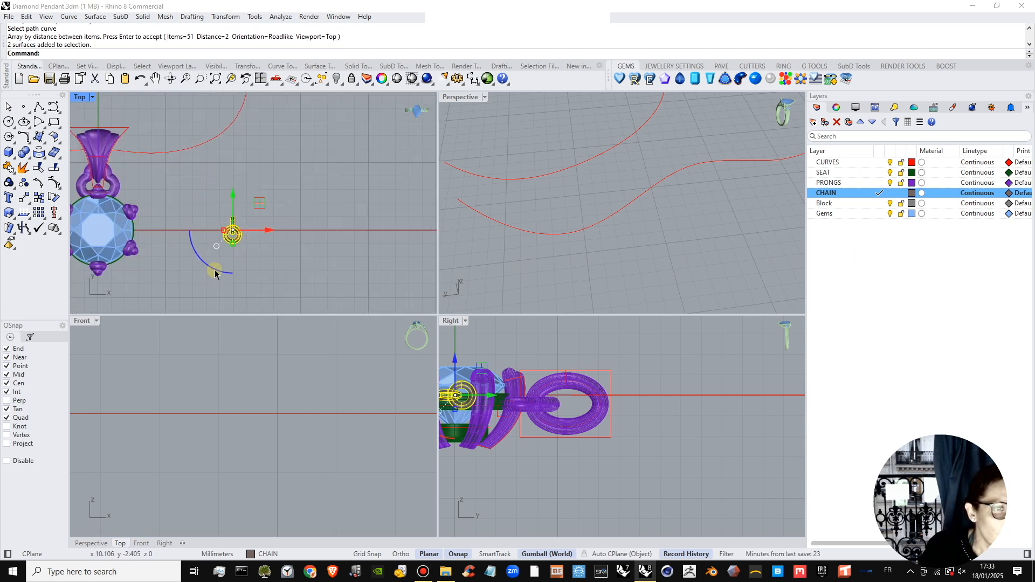
{"action": "left_click", "coordinate": [217, 252]}
{"action": "left_click", "coordinate": [245, 222]}
{"action": "left_click_drag", "start_coordinate": [217, 245], "coordinate": [325, 166], "text": "shift"}
{"action": "scroll", "coordinate": [269, 244], "scroll_direction": "down", "scroll_amount": 5}
{"action": "scroll", "coordinate": [286, 182], "scroll_direction": "up", "scroll_amount": 4}
Measure the length of the freeform chain curve.
{"action": "left_click", "coordinate": [283, 183]}
{"action": "right_click_drag", "start_coordinate": [284, 182], "coordinate": [255, 178]}
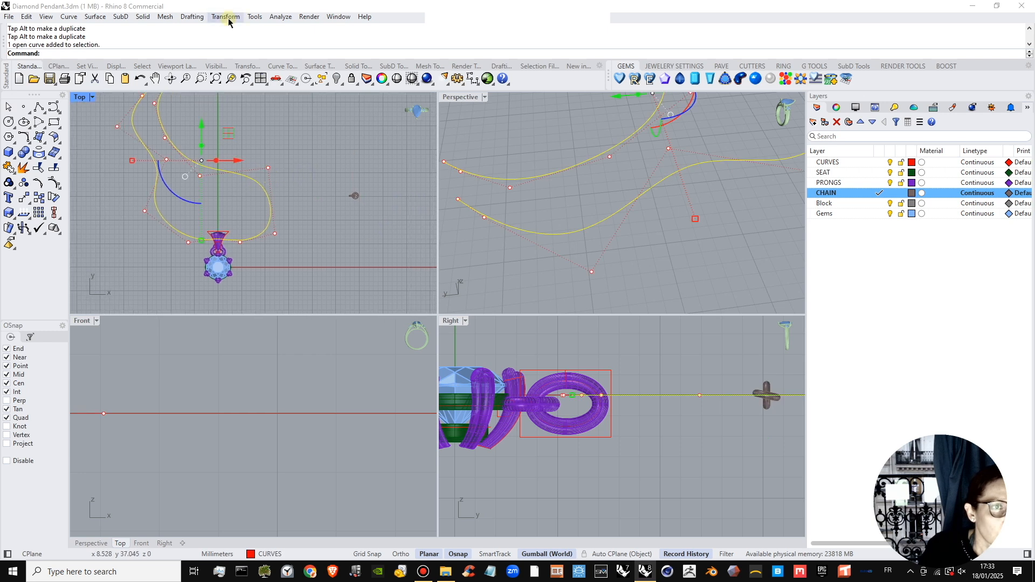
{"action": "left_click", "coordinate": [281, 17]}
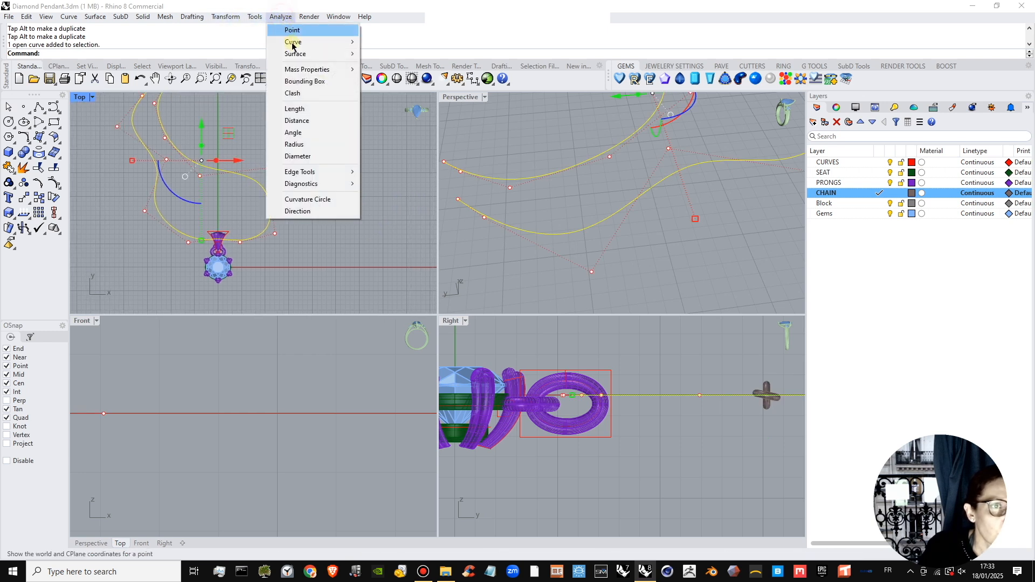
{"action": "left_click", "coordinate": [301, 108]}
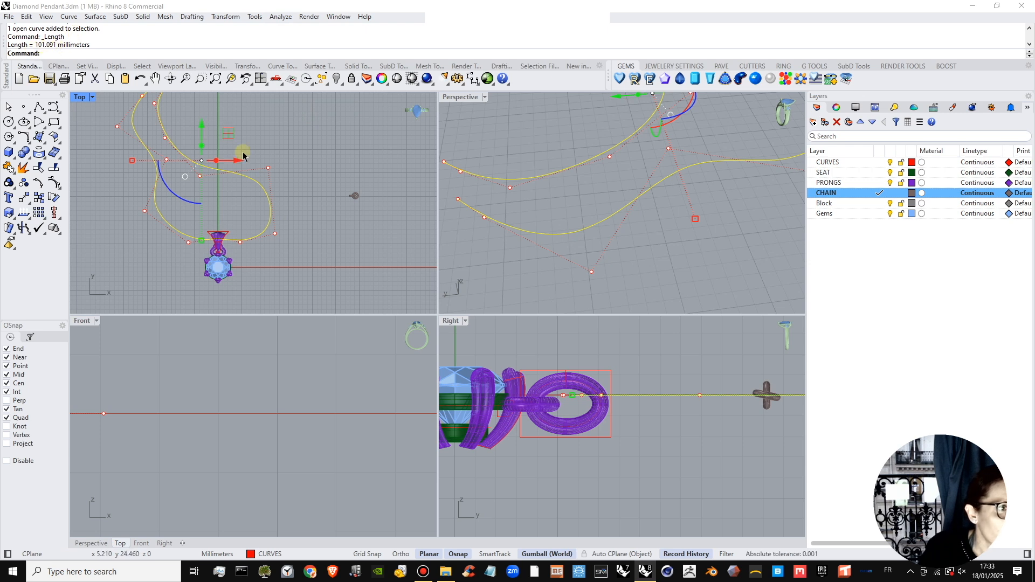
Make the CURVES layer current and draw a straight horizontal polyline 101.091 mm long above the link pair with Ortho on.
{"action": "scroll", "coordinate": [243, 153], "scroll_direction": "down", "scroll_amount": 2}
{"action": "right_click_drag", "start_coordinate": [289, 164], "coordinate": [216, 186]}
{"action": "left_click", "coordinate": [39, 107]}
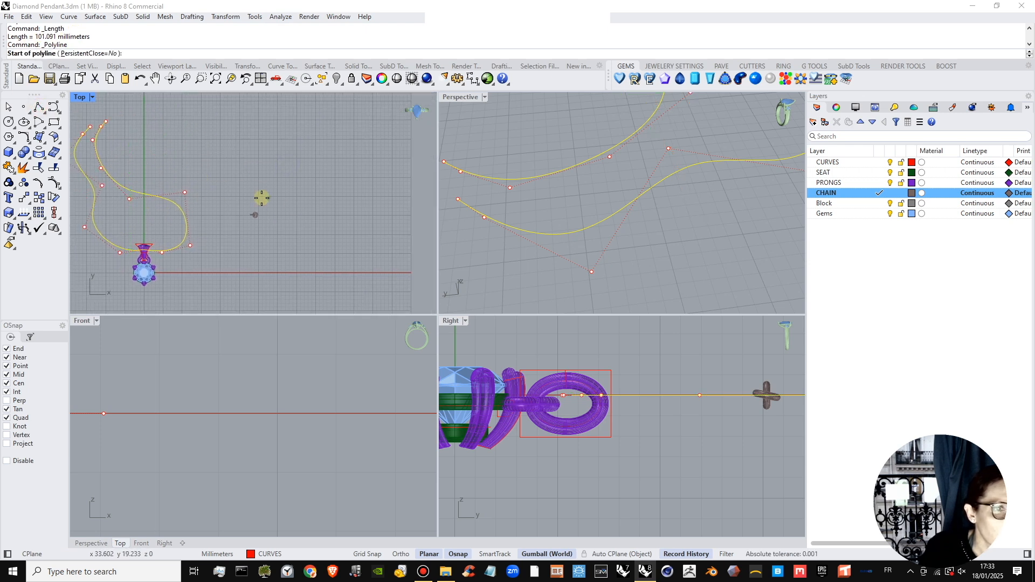
{"action": "scroll", "coordinate": [257, 191], "scroll_direction": "up", "scroll_amount": 3}
{"action": "left_click", "coordinate": [879, 163]}
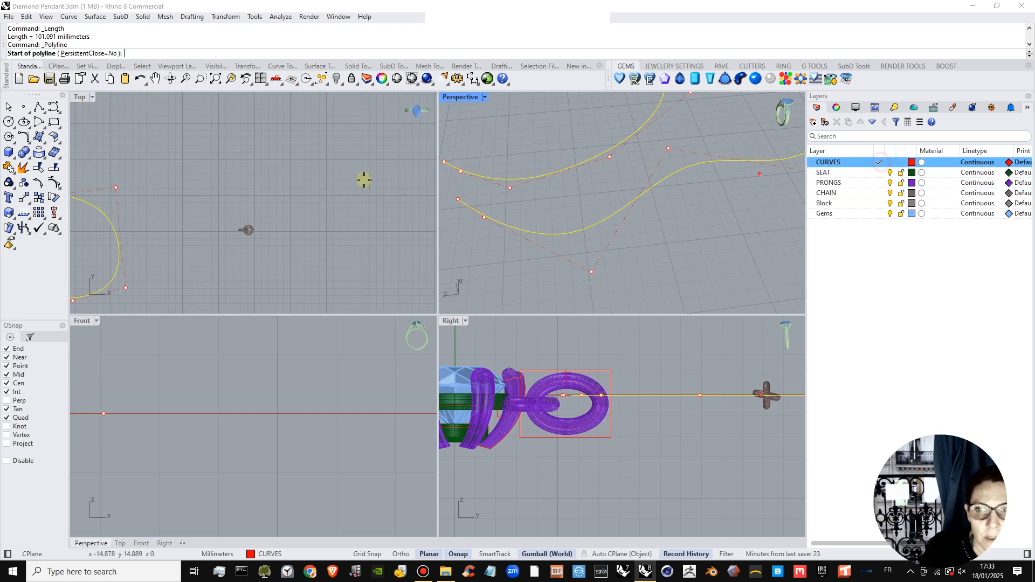
{"action": "left_click", "coordinate": [256, 160]}
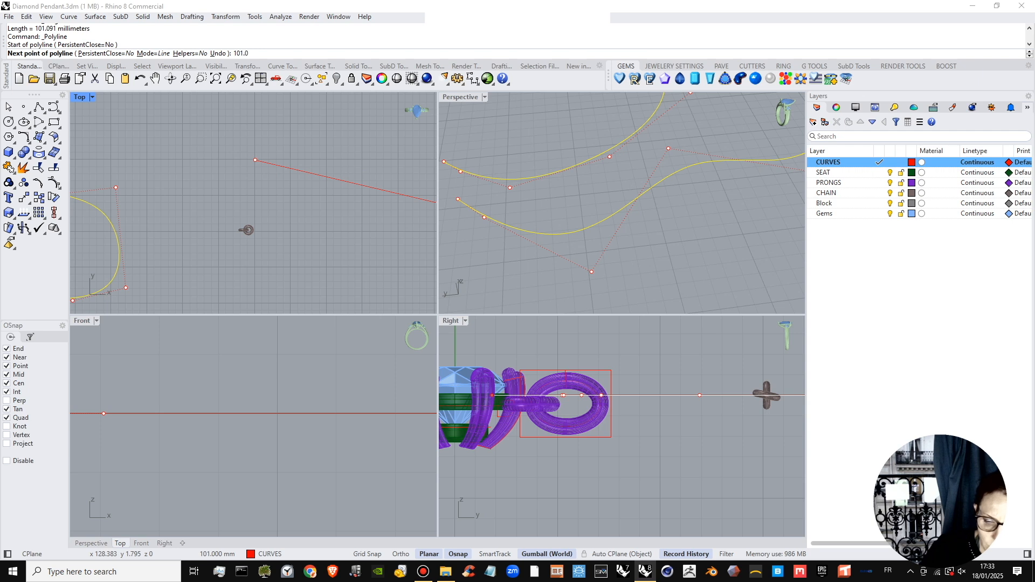
{"action": "key", "text": "Return"}
{"action": "scroll", "coordinate": [323, 167], "scroll_direction": "down", "scroll_amount": 5}
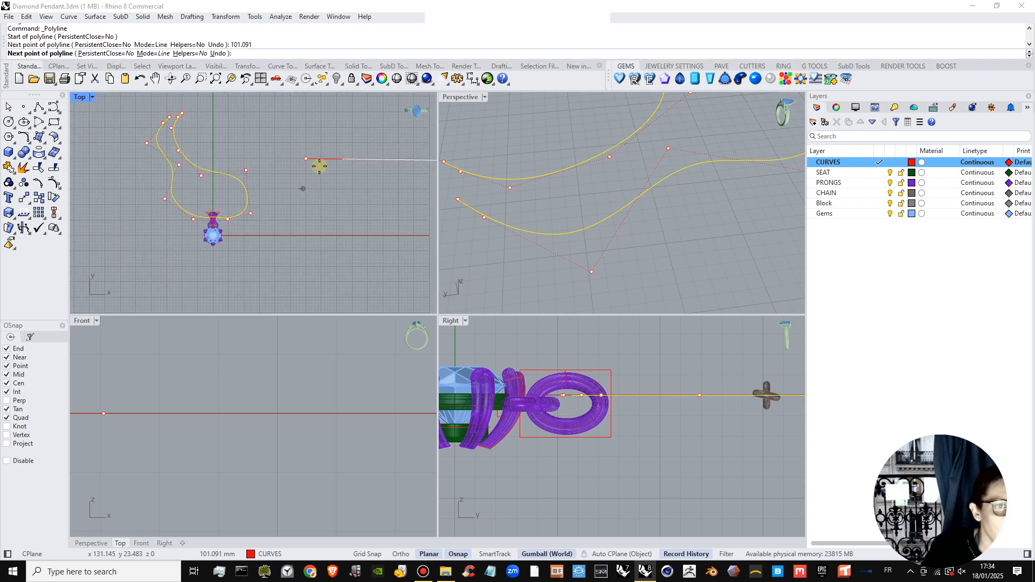
{"action": "key", "text": "F8"}
{"action": "left_click", "coordinate": [361, 172]}
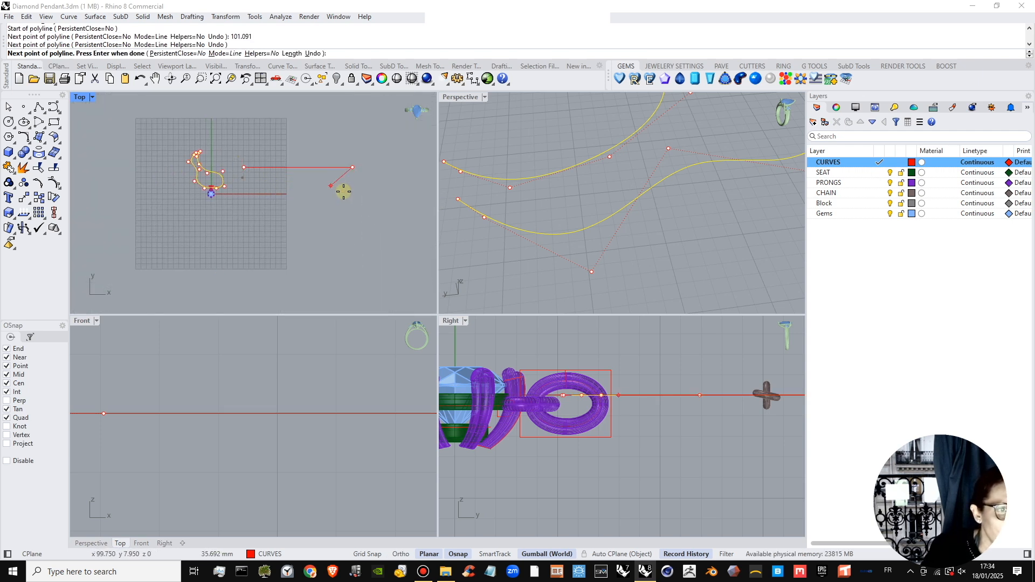
{"action": "right_click", "coordinate": [343, 192]}
Move the link pair up onto the new straight line, aligning it with the line's starting end.
{"action": "scroll", "coordinate": [261, 176], "scroll_direction": "up", "scroll_amount": 10}
{"action": "left_click", "coordinate": [239, 183]}
{"action": "scroll", "coordinate": [276, 173], "scroll_direction": "up", "scroll_amount": 4}
{"action": "right_click_drag", "start_coordinate": [277, 174], "coordinate": [285, 248]}
{"action": "left_click_drag", "start_coordinate": [253, 230], "coordinate": [279, 117]}
{"action": "right_click_drag", "start_coordinate": [284, 127], "coordinate": [289, 219]}
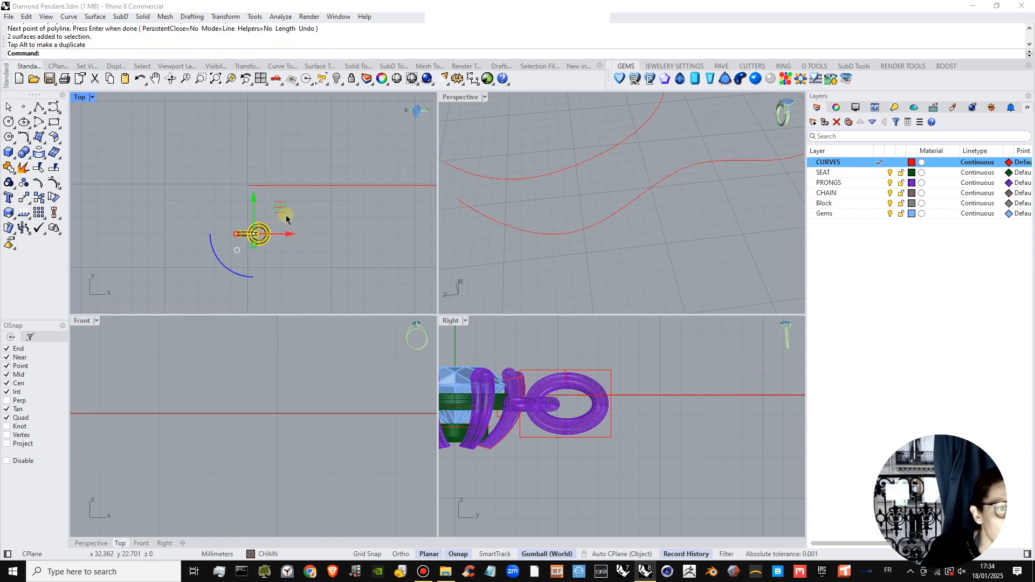
{"action": "scroll", "coordinate": [286, 216], "scroll_direction": "up", "scroll_amount": 4}
{"action": "left_click_drag", "start_coordinate": [239, 228], "coordinate": [219, 126]}
{"action": "scroll", "coordinate": [275, 145], "scroll_direction": "up", "scroll_amount": 3}
{"action": "scroll", "coordinate": [249, 167], "scroll_direction": "down", "scroll_amount": 4}
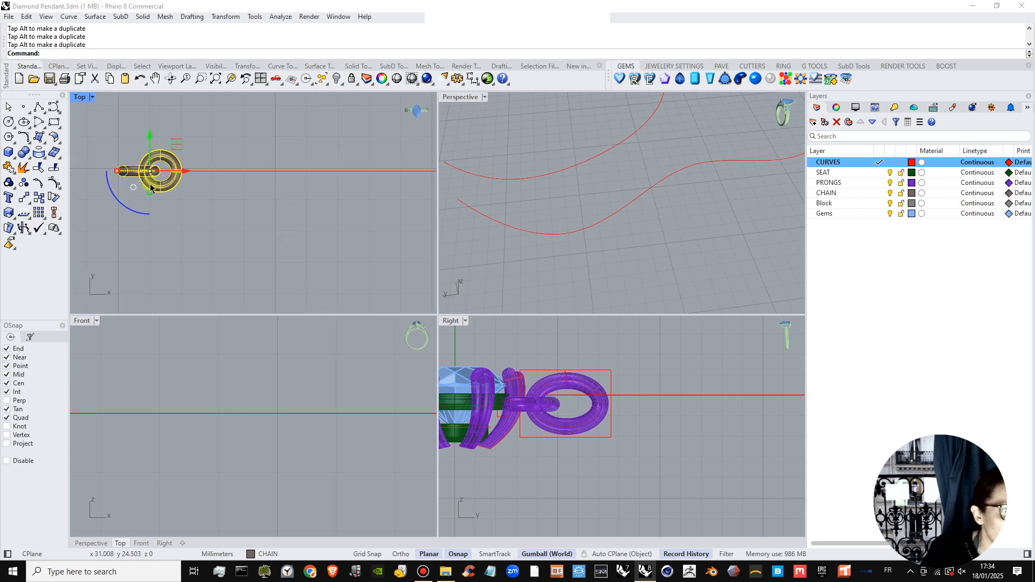
Array the link pair along a curve, using the straight horizontal line as the path.
{"action": "left_click", "coordinate": [30, 204]}
{"action": "left_click", "coordinate": [56, 234]}
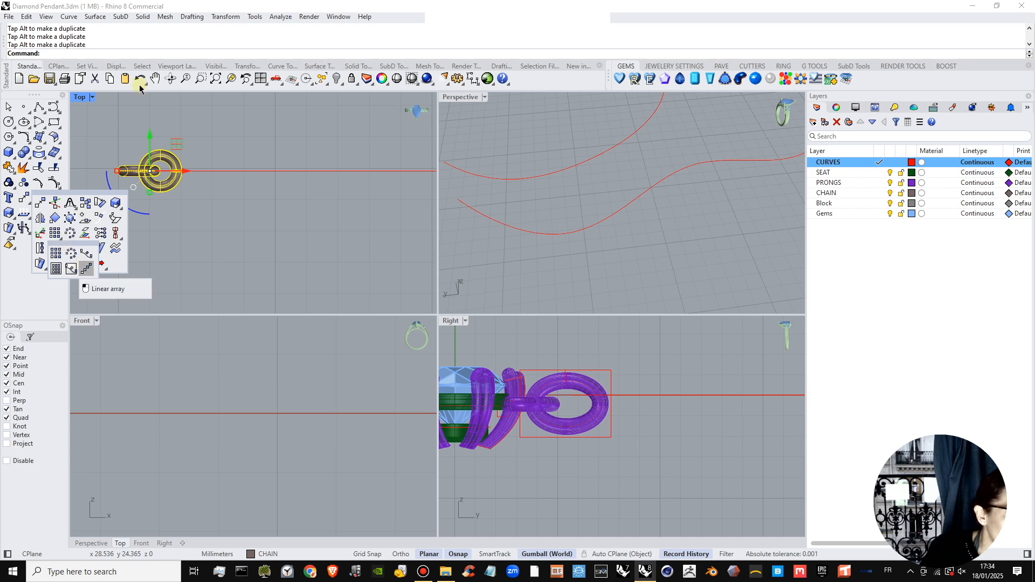
{"action": "left_click", "coordinate": [226, 16]}
{"action": "mouse_move", "coordinate": [251, 155]}
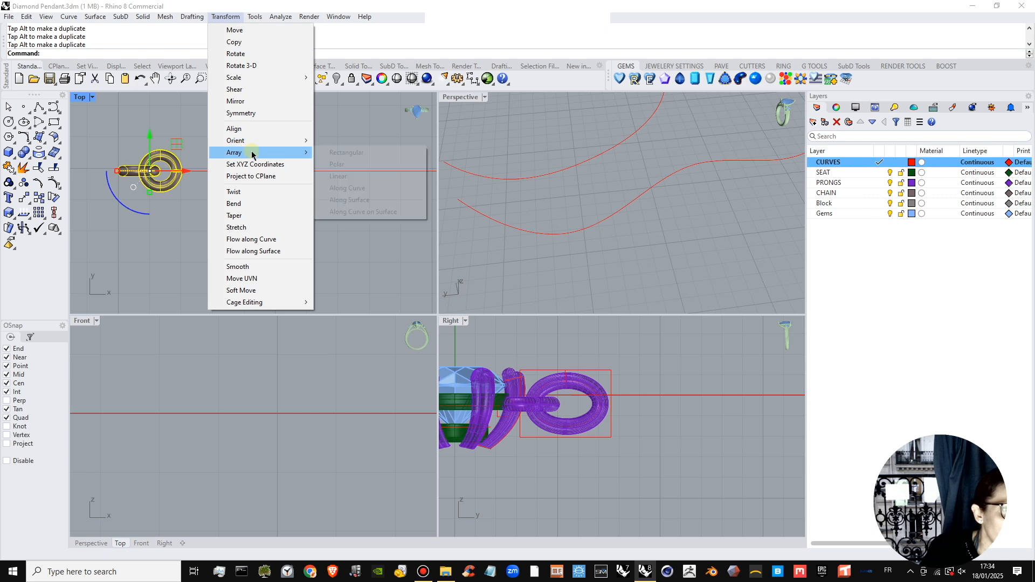
{"action": "left_click", "coordinate": [346, 187]}
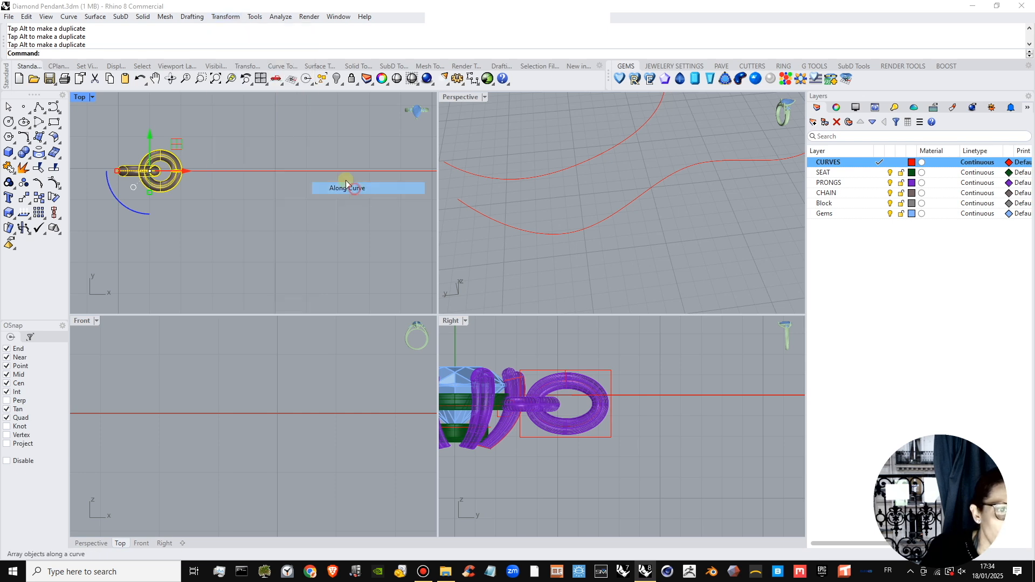
{"action": "left_click", "coordinate": [200, 172]}
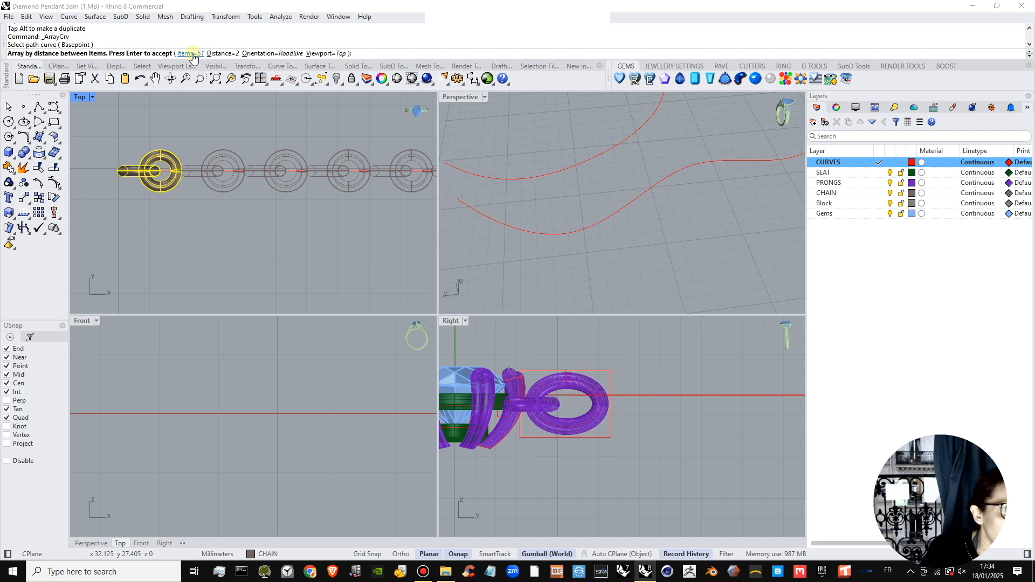
Try a distance of 1.8 mm between the arrayed link pairs and reduce it to 1.5 mm.
{"action": "left_click", "coordinate": [217, 54]}
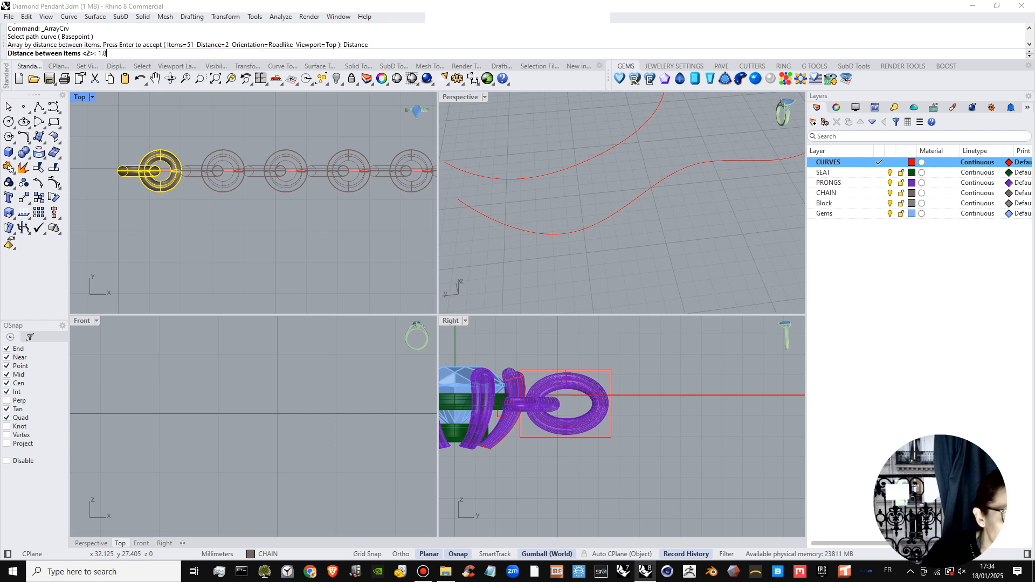
{"action": "key", "text": "Return"}
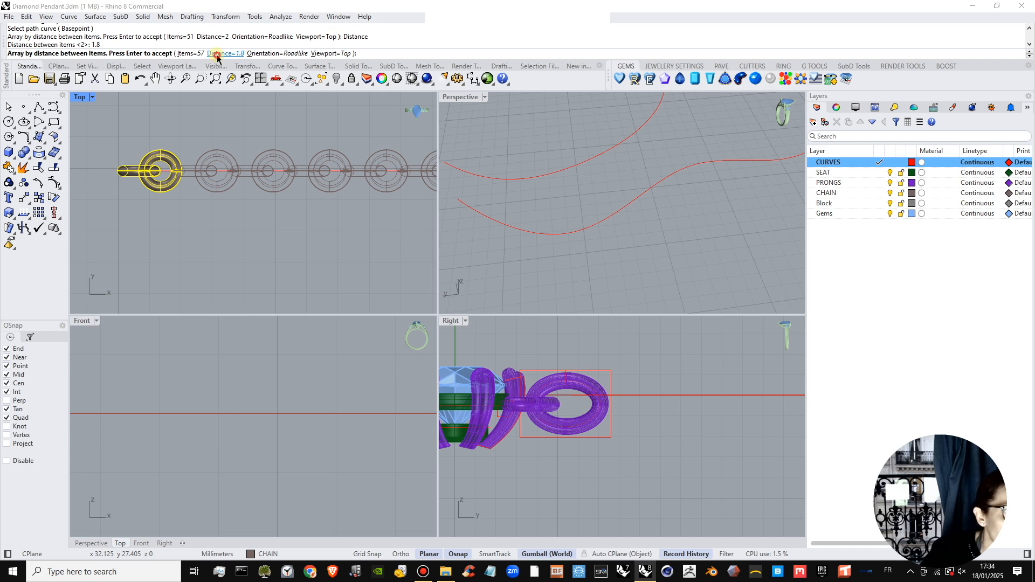
{"action": "left_click", "coordinate": [217, 53]}
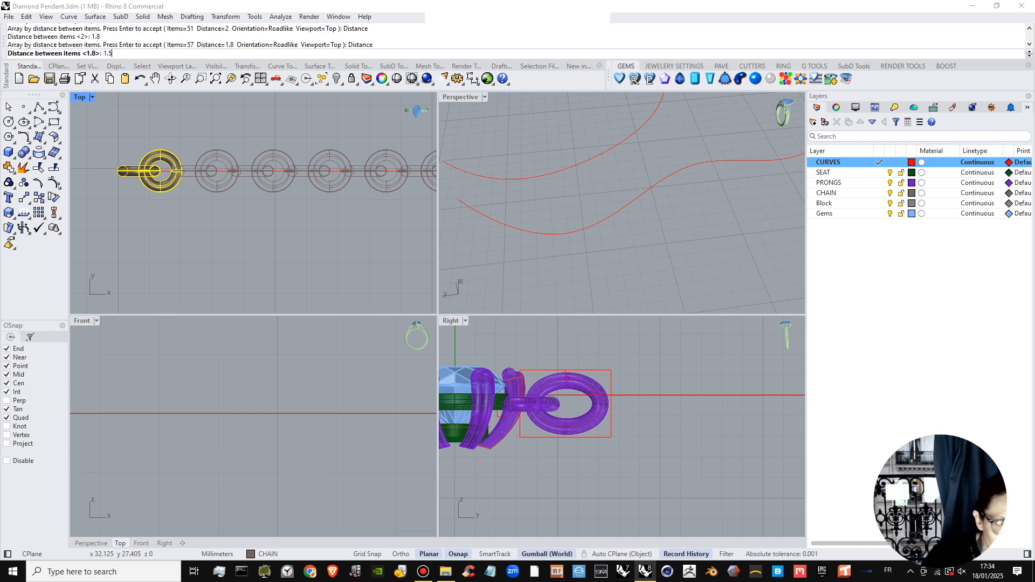
{"action": "scroll", "coordinate": [207, 169], "scroll_direction": "up", "scroll_amount": 5}
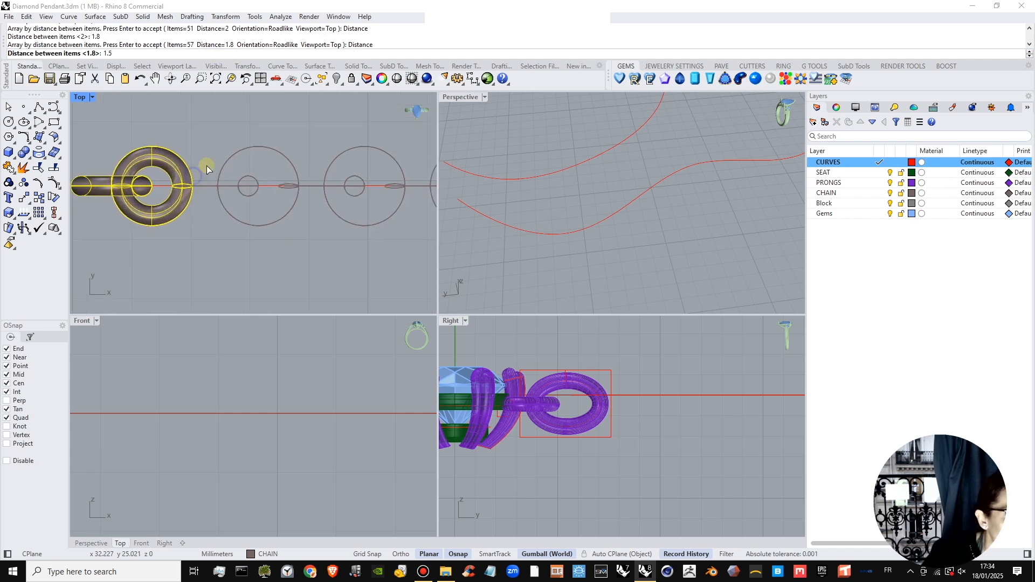
{"action": "scroll", "coordinate": [227, 190], "scroll_direction": "down", "scroll_amount": 4}
{"action": "scroll", "coordinate": [555, 201], "scroll_direction": "down", "scroll_amount": 5}
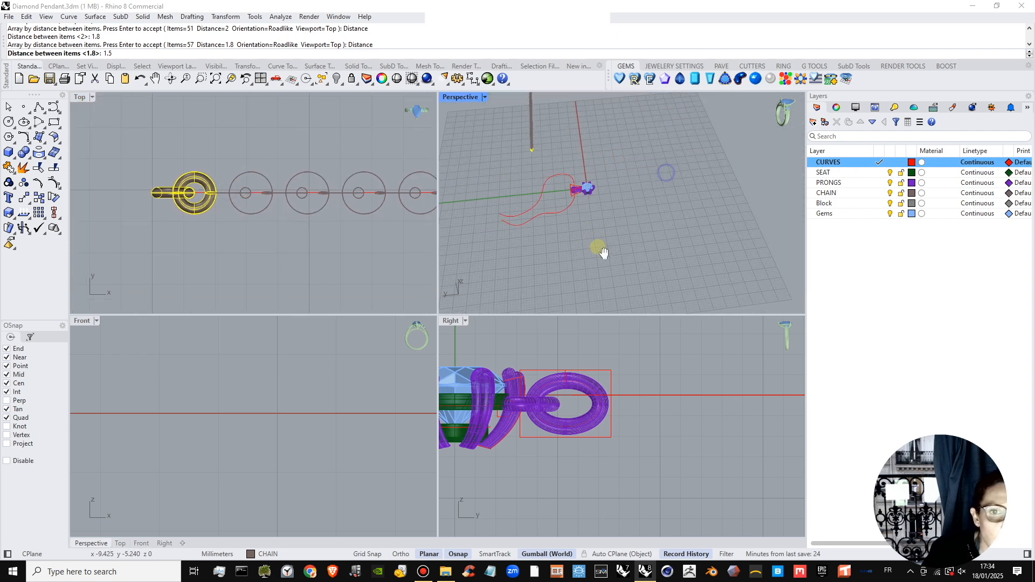
{"action": "right_click_drag", "start_coordinate": [528, 190], "coordinate": [555, 237]}
{"action": "scroll", "coordinate": [511, 240], "scroll_direction": "up", "scroll_amount": 9}
{"action": "scroll", "coordinate": [575, 189], "scroll_direction": "up", "scroll_amount": 8}
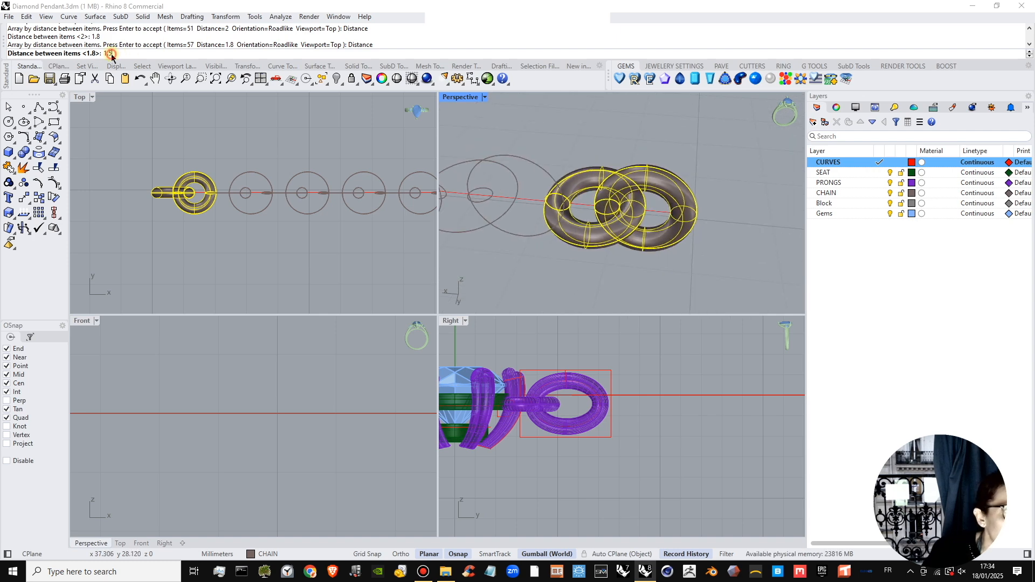
{"action": "key", "text": "Return"}
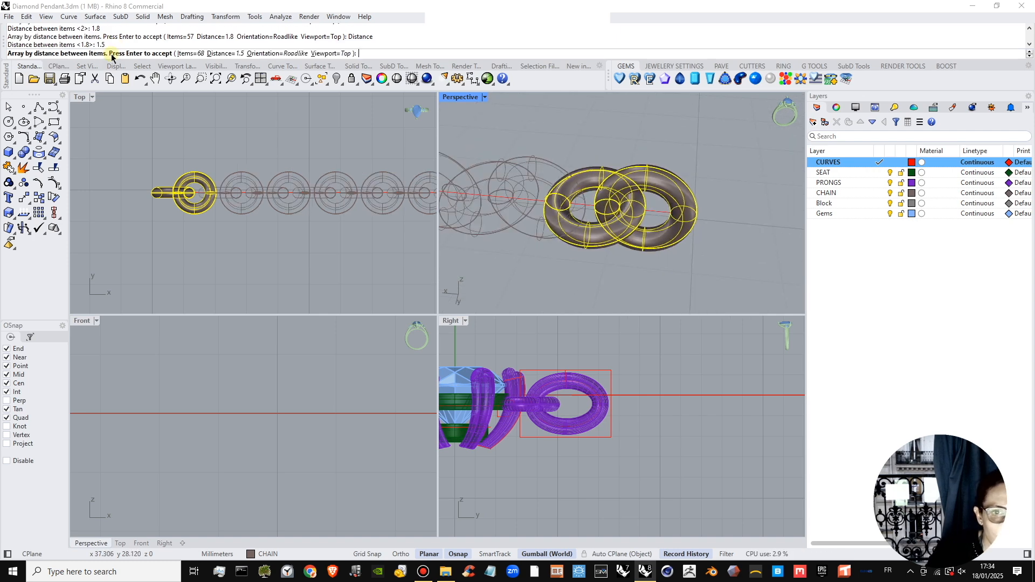
Try a distance of 1.3 mm between the arrayed link pairs and increase it to 1.4 mm.
{"action": "right_click_drag", "start_coordinate": [541, 185], "coordinate": [582, 178]}
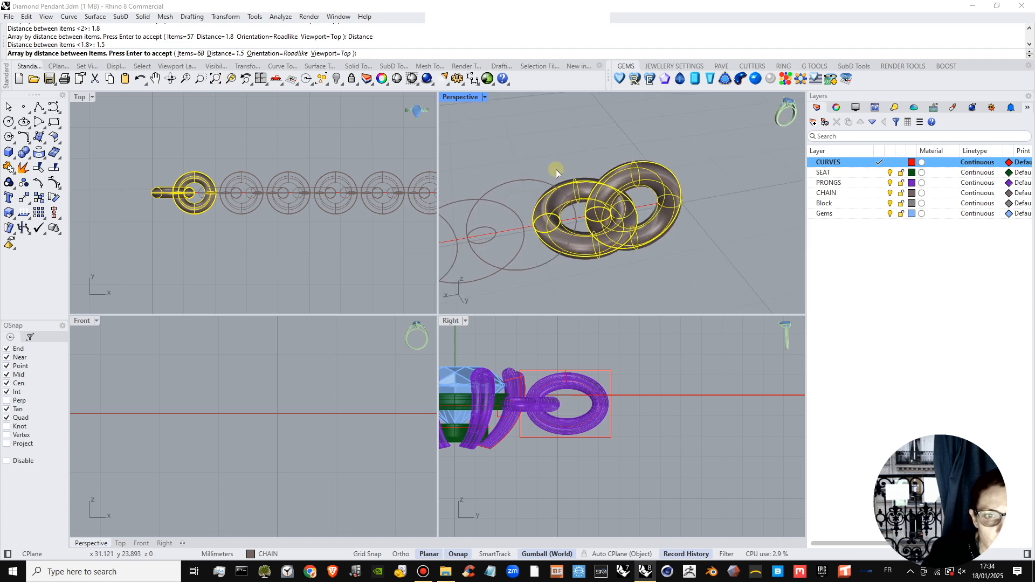
{"action": "left_click", "coordinate": [231, 54]}
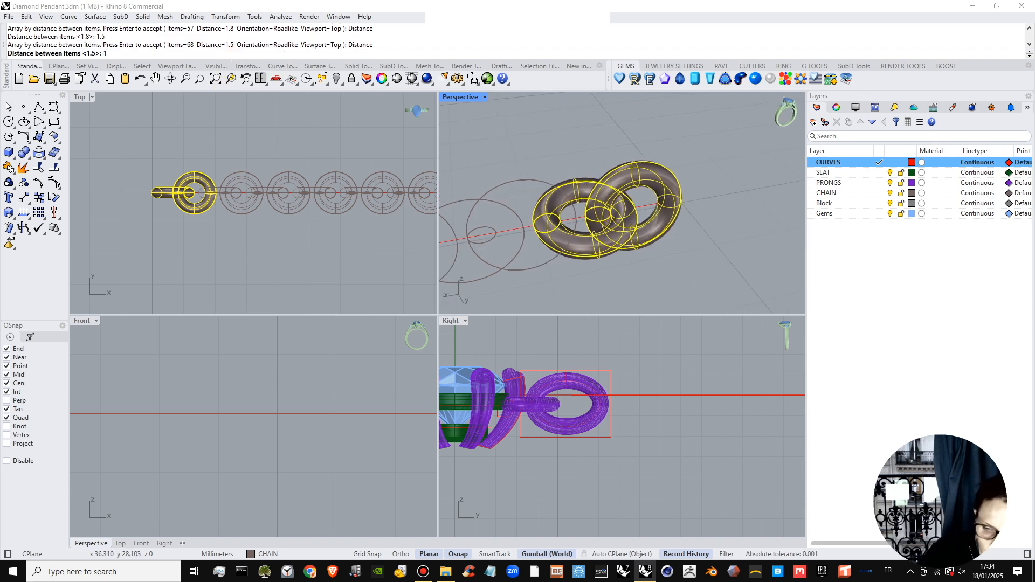
{"action": "key", "text": "Return"}
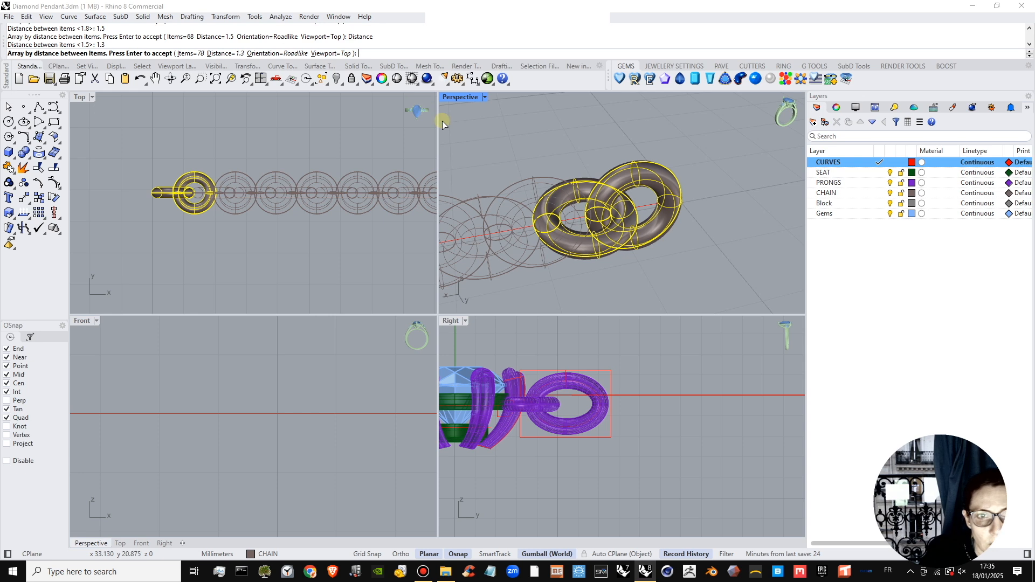
{"action": "left_click", "coordinate": [224, 54]}
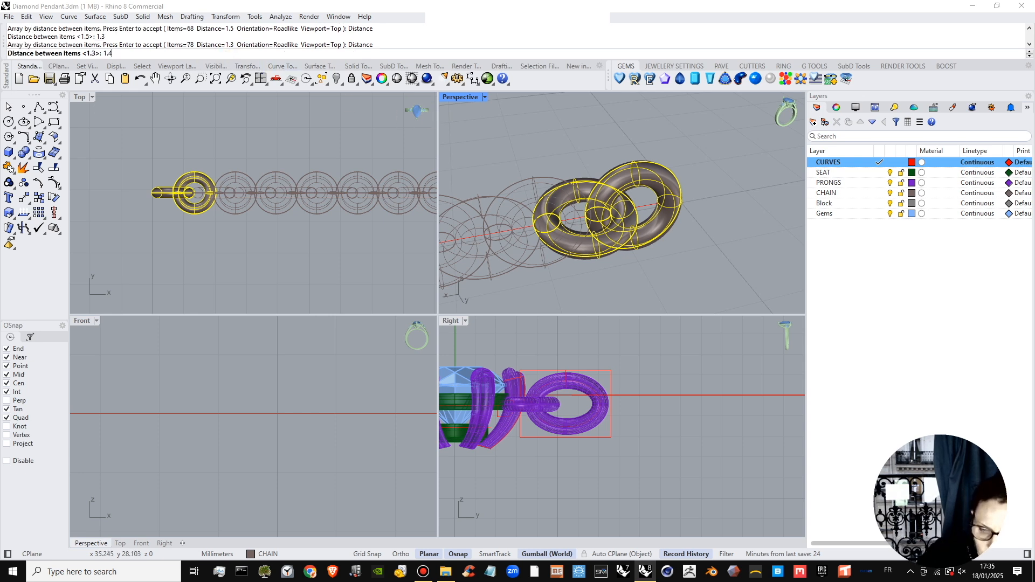
{"action": "type", "text": "1.4"}
{"action": "key", "text": "Return"}
{"action": "scroll", "coordinate": [531, 179], "scroll_direction": "down", "scroll_amount": 2}
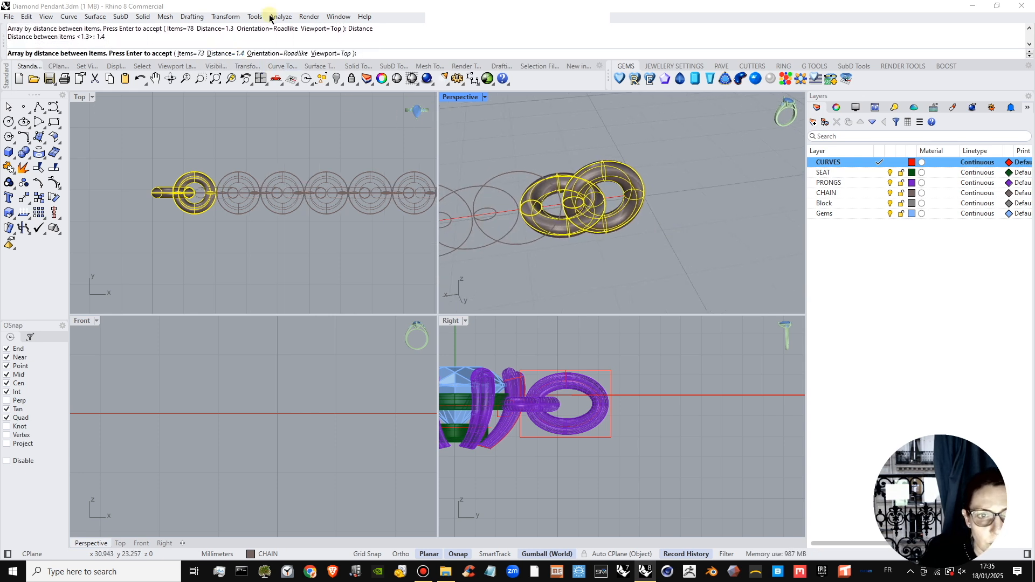
Try a distance of 1.42 mm between the arrayed link pairs and increase it to 1.45 mm.
{"action": "left_click", "coordinate": [231, 54]}
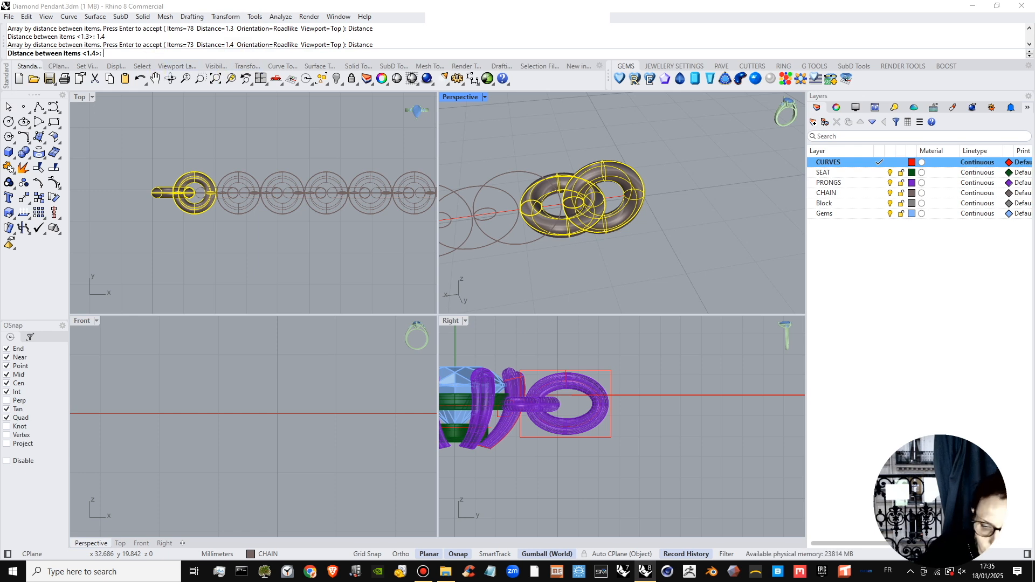
{"action": "type", "text": "1.42"}
{"action": "key", "text": "Return"}
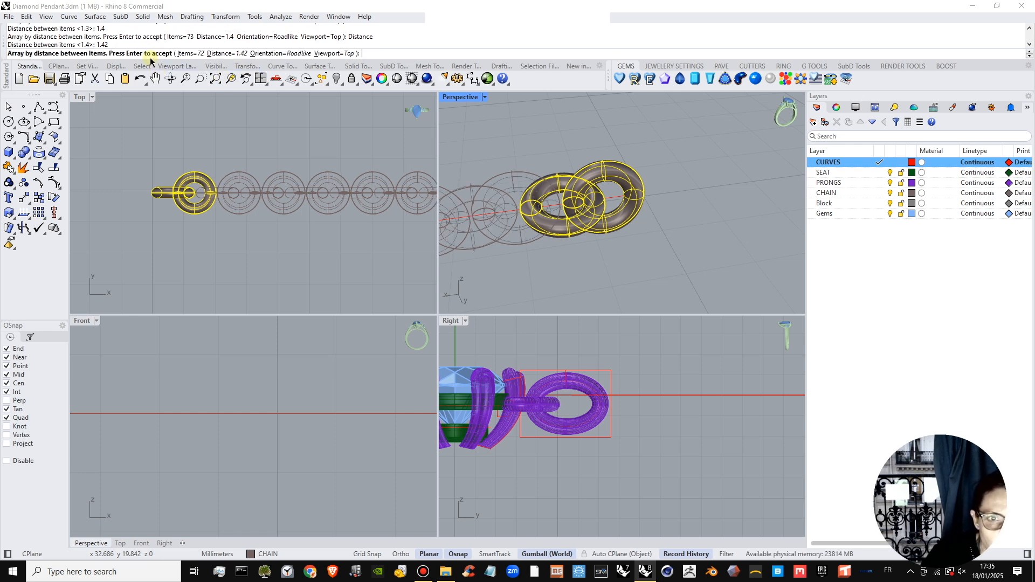
{"action": "left_click", "coordinate": [246, 54]}
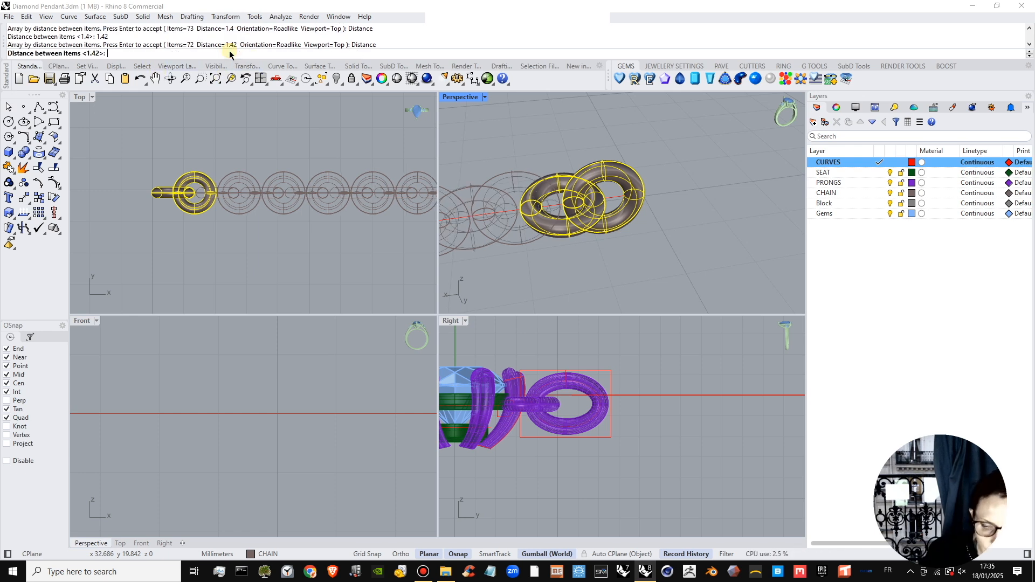
{"action": "key", "text": "Return"}
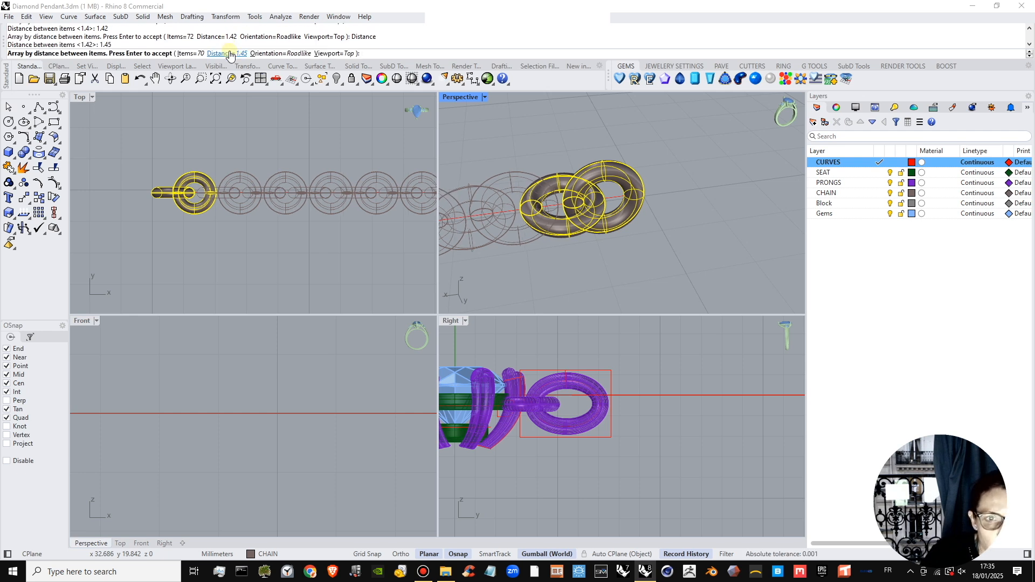
Set the distance between the link pairs to 1.38 mm and accept the array along the straight line.
{"action": "left_click", "coordinate": [229, 53]}
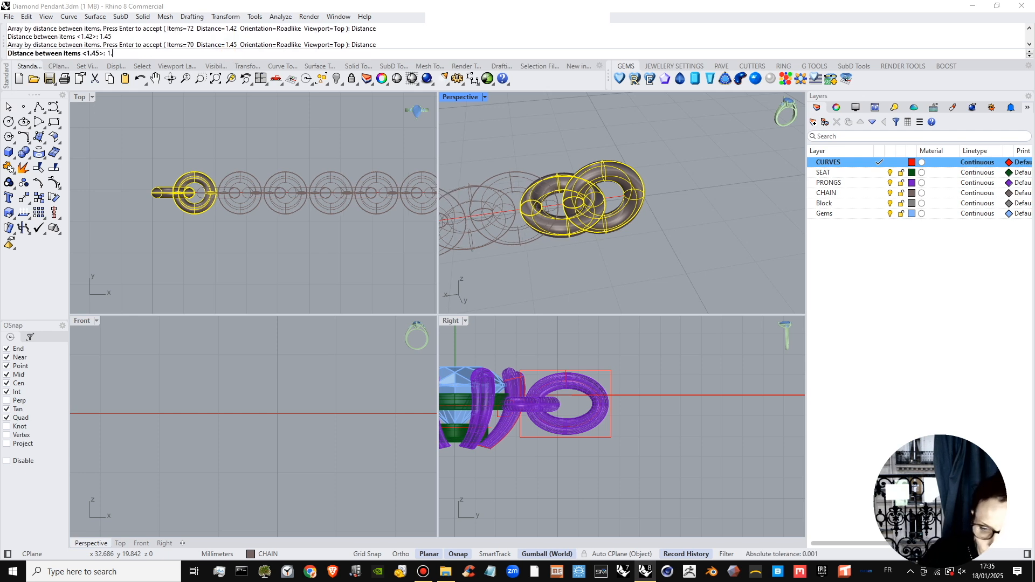
{"action": "key", "text": "Return"}
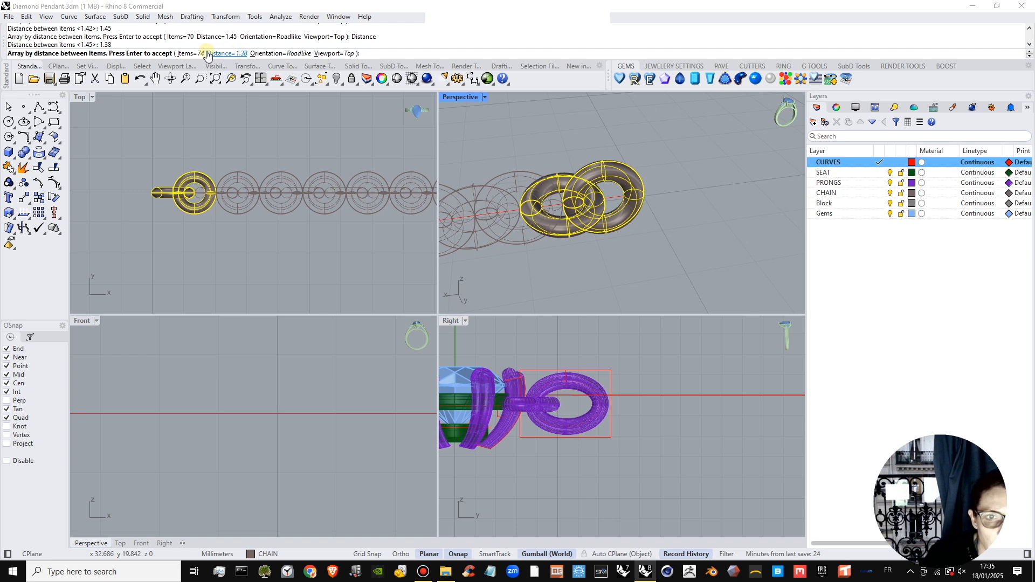
{"action": "right_click", "coordinate": [264, 229]}
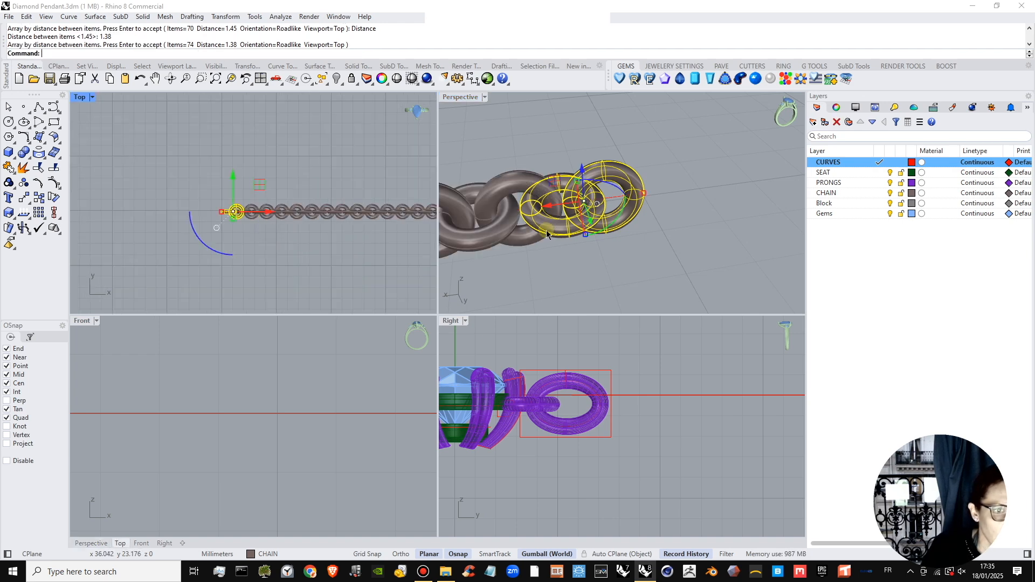
Examine the arrayed chain along its whole length in an enlarged Perspective view.
{"action": "scroll", "coordinate": [554, 220], "scroll_direction": "down", "scroll_amount": 8}
{"action": "right_click_drag", "start_coordinate": [625, 180], "coordinate": [512, 186]}
{"action": "double_click", "coordinate": [454, 99]}
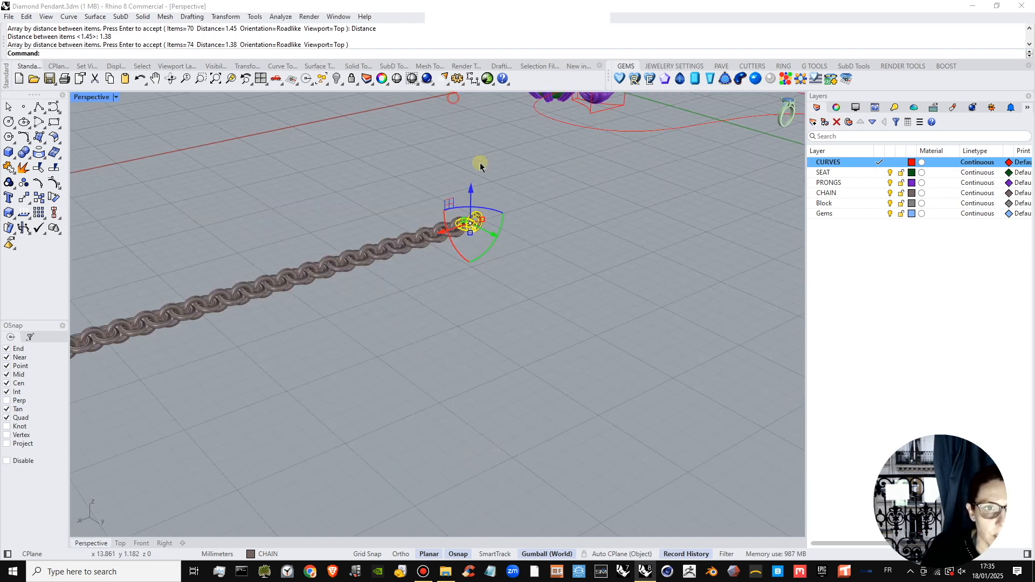
{"action": "scroll", "coordinate": [468, 208], "scroll_direction": "down", "scroll_amount": 12}
{"action": "right_click_drag", "start_coordinate": [453, 247], "coordinate": [534, 246]}
{"action": "scroll", "coordinate": [408, 250], "scroll_direction": "up", "scroll_amount": 7}
{"action": "right_click_drag", "start_coordinate": [360, 260], "coordinate": [409, 199]}
{"action": "scroll", "coordinate": [524, 256], "scroll_direction": "up", "scroll_amount": 2}
{"action": "scroll", "coordinate": [639, 257], "scroll_direction": "up", "scroll_amount": 3}
{"action": "scroll", "coordinate": [637, 256], "scroll_direction": "down", "scroll_amount": 3}
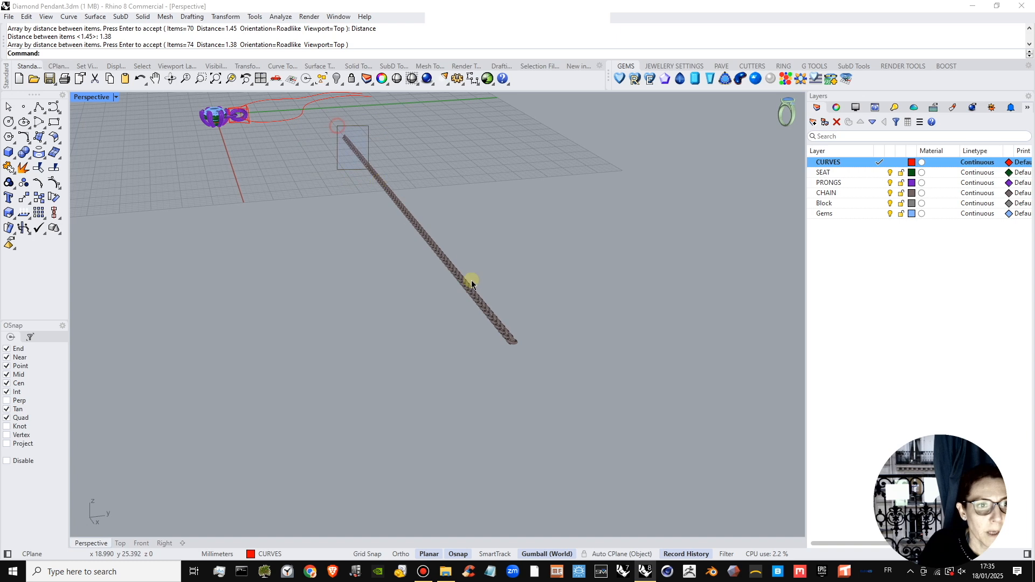
Delete the last link pair at the far end of the arrayed chain.
{"action": "left_click_drag", "start_coordinate": [471, 280], "coordinate": [531, 351]}
{"action": "scroll", "coordinate": [518, 340], "scroll_direction": "up", "scroll_amount": 5}
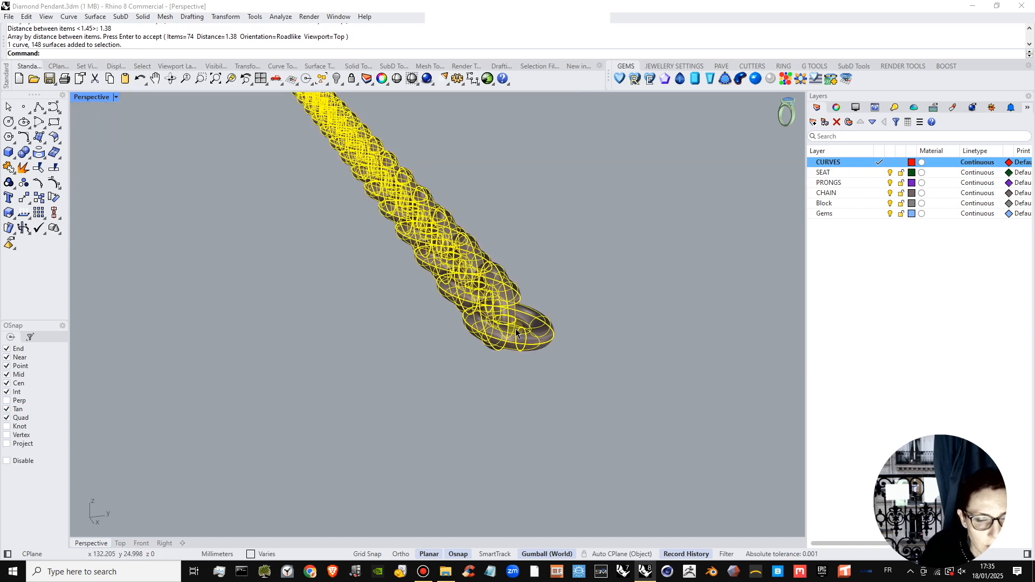
{"action": "left_click", "coordinate": [507, 331], "text": "ctrl"}
{"action": "scroll", "coordinate": [509, 330], "scroll_direction": "down", "scroll_amount": 2}
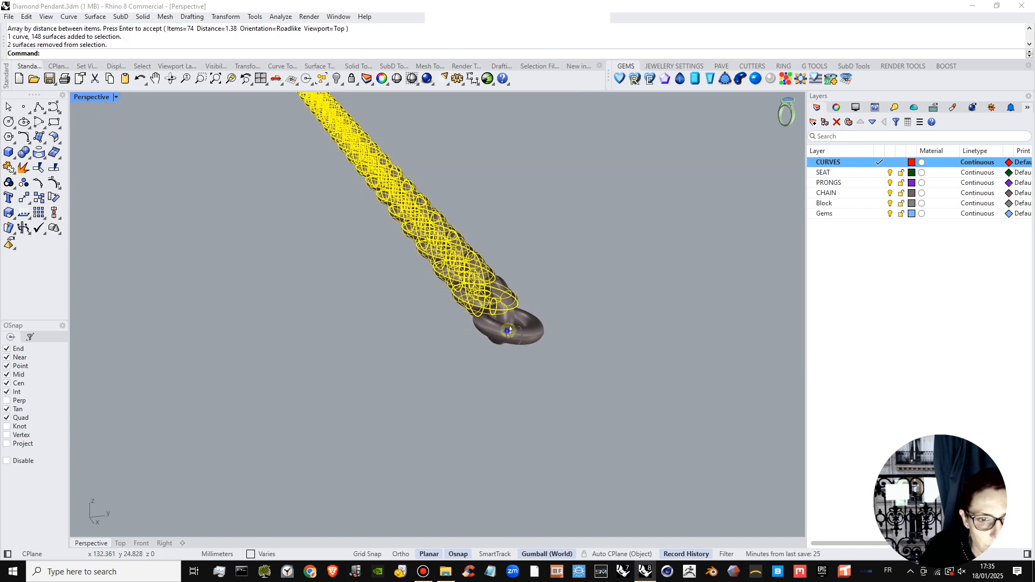
{"action": "right_click_drag", "start_coordinate": [509, 331], "coordinate": [557, 314]}
{"action": "left_click", "coordinate": [556, 316]}
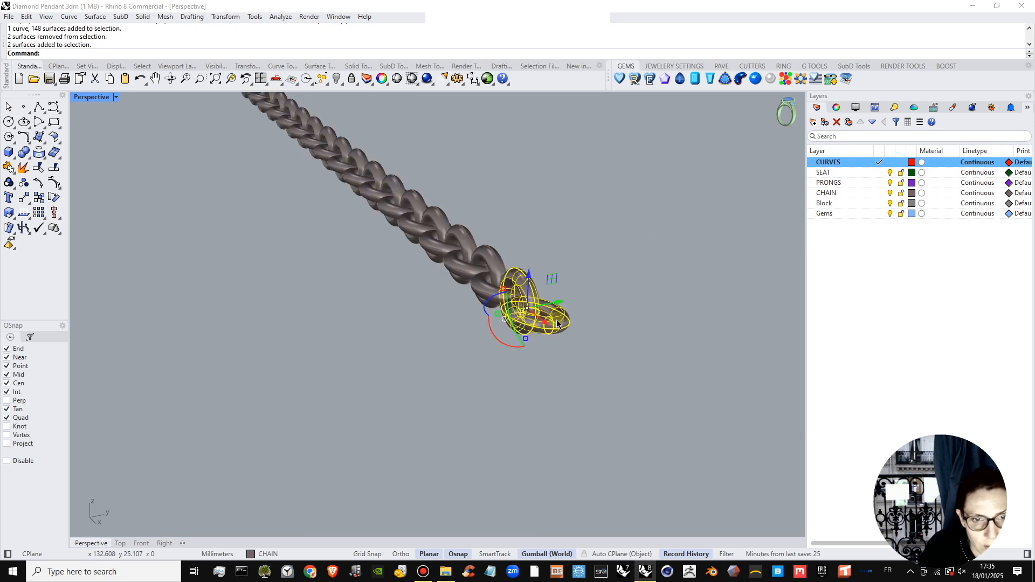
{"action": "key", "text": "Delete"}
Select the straight path line inside the chain and check how it lines up with the end links.
{"action": "left_click", "coordinate": [507, 295]}
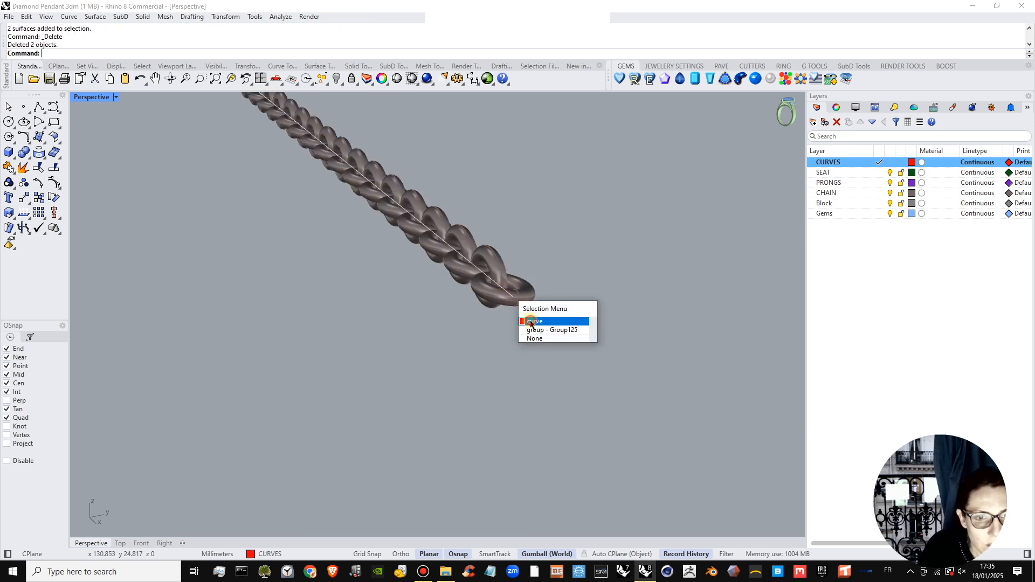
{"action": "left_click", "coordinate": [530, 322]}
{"action": "right_click_drag", "start_coordinate": [524, 310], "coordinate": [552, 318]}
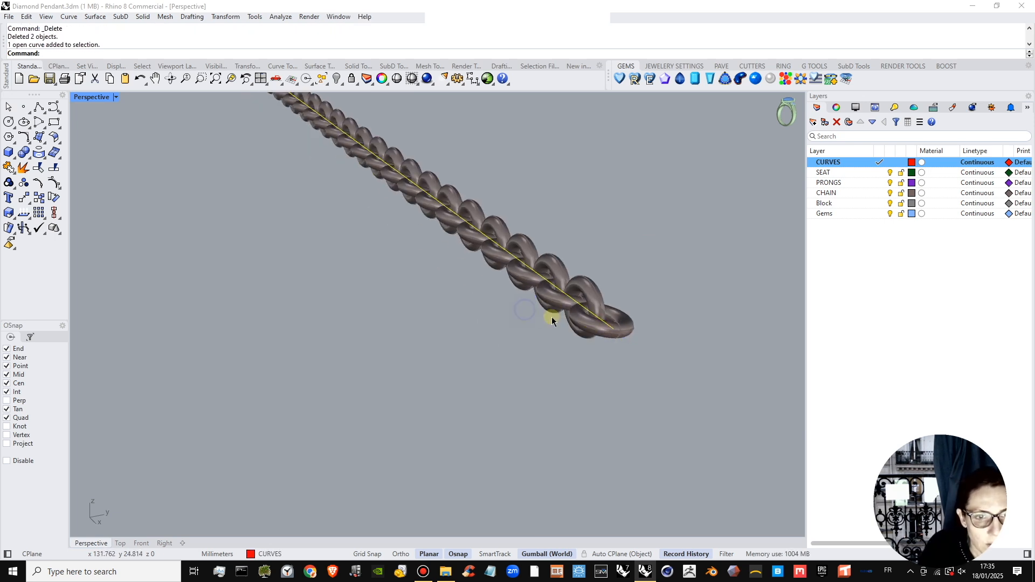
{"action": "double_click", "coordinate": [99, 99]}
{"action": "scroll", "coordinate": [525, 403], "scroll_direction": "down", "scroll_amount": 12}
{"action": "scroll", "coordinate": [609, 405], "scroll_direction": "up", "scroll_amount": 5}
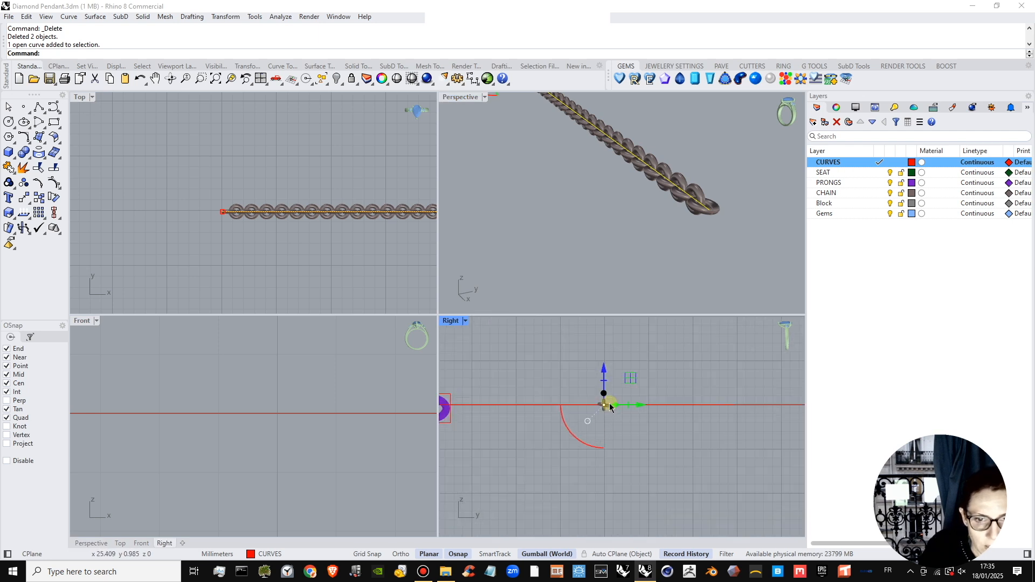
{"action": "scroll", "coordinate": [609, 404], "scroll_direction": "up", "scroll_amount": 17}
Cage-edit all the chain links with a bounding box in World coordinates, using 4 points and degree 3 in X, Y and Z.
{"action": "left_click_drag", "start_coordinate": [593, 357], "coordinate": [501, 405]}
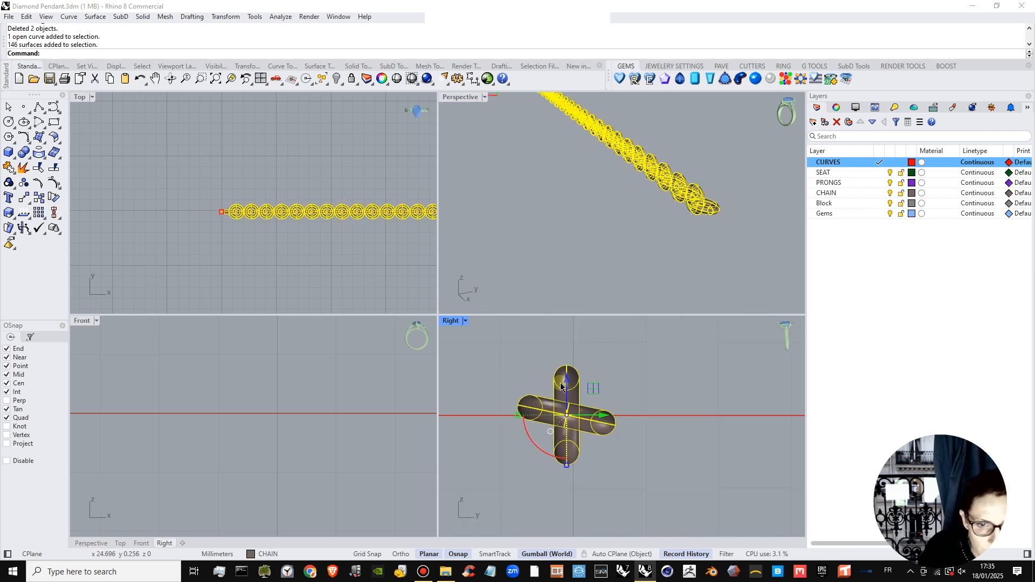
{"action": "left_click", "coordinate": [211, 17]}
{"action": "mouse_move", "coordinate": [270, 302]}
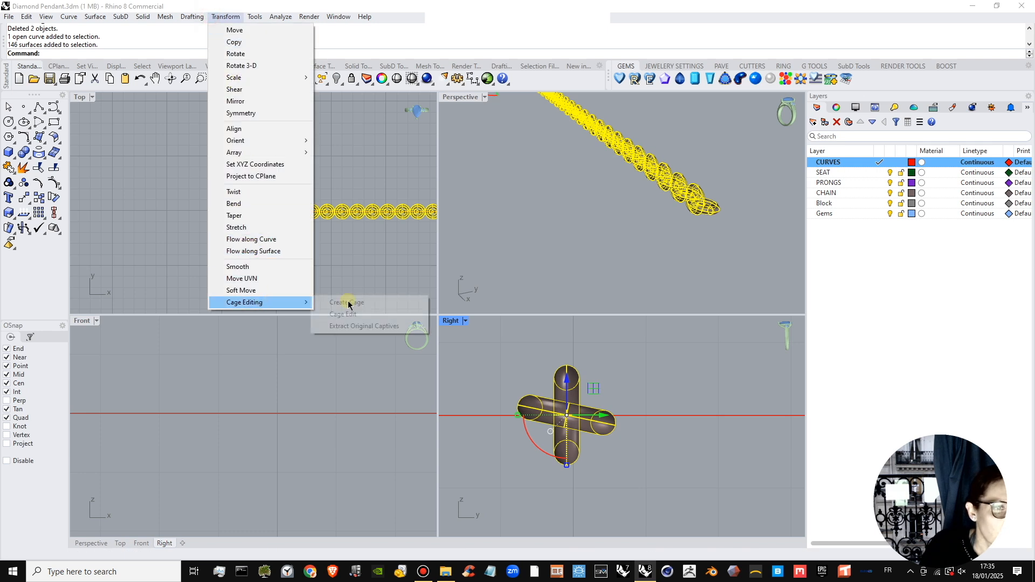
{"action": "left_click", "coordinate": [344, 314]}
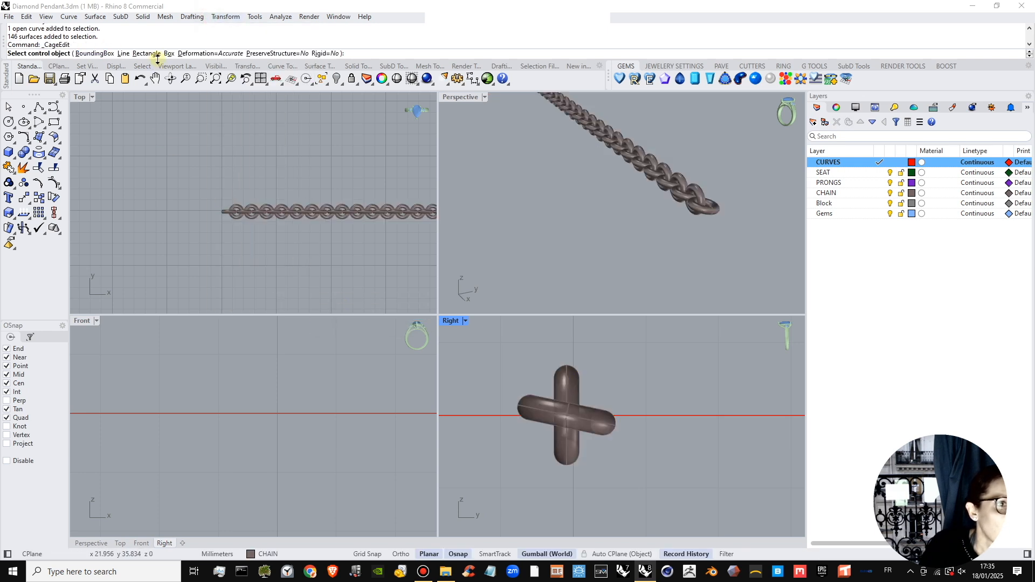
{"action": "left_click", "coordinate": [109, 53]}
{"action": "key", "text": "Return"}
{"action": "key", "text": "Return"}
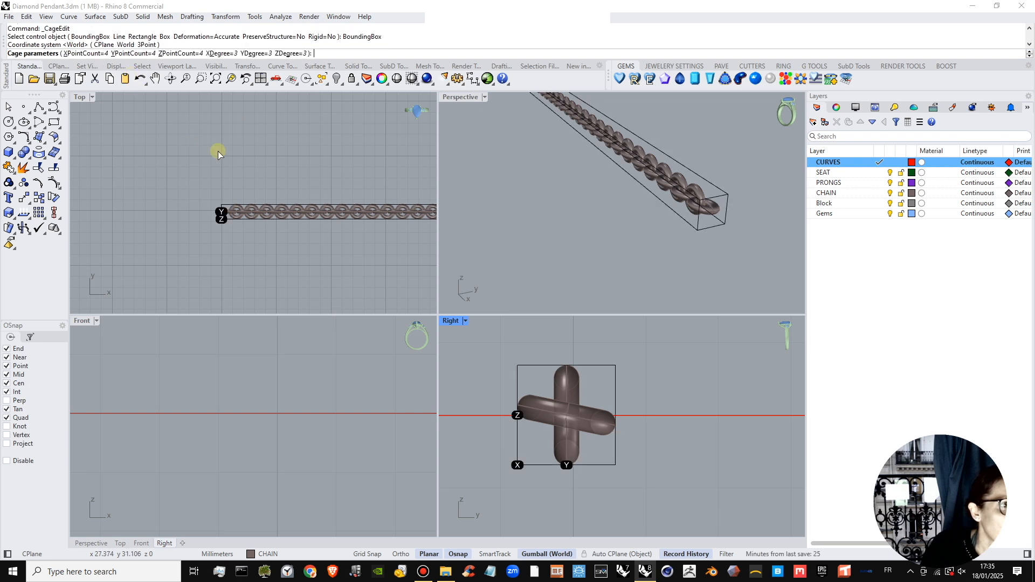
{"action": "key", "text": "Return"}
Rotate the 16 cage points at the chain's far end in the Right view to twist the chain, accepting the history break.
{"action": "left_click_drag", "start_coordinate": [689, 240], "coordinate": [754, 166]}
{"action": "left_click_drag", "start_coordinate": [548, 459], "coordinate": [655, 454]}
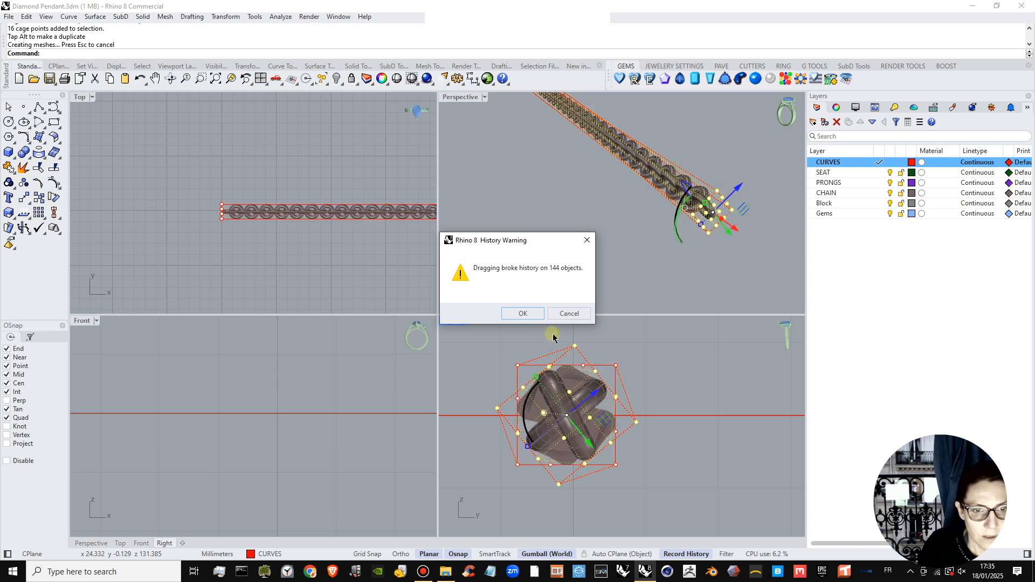
{"action": "left_click", "coordinate": [522, 314]}
Delete the control cage around the twisted chain, keeping the links.
{"action": "mouse_move", "coordinate": [682, 244]}
{"action": "right_mouse_down"}
{"action": "mouse_move", "coordinate": [658, 232]}
{"action": "mouse_move", "coordinate": [692, 237]}
{"action": "right_mouse_up"}
{"action": "left_click", "coordinate": [715, 241]}
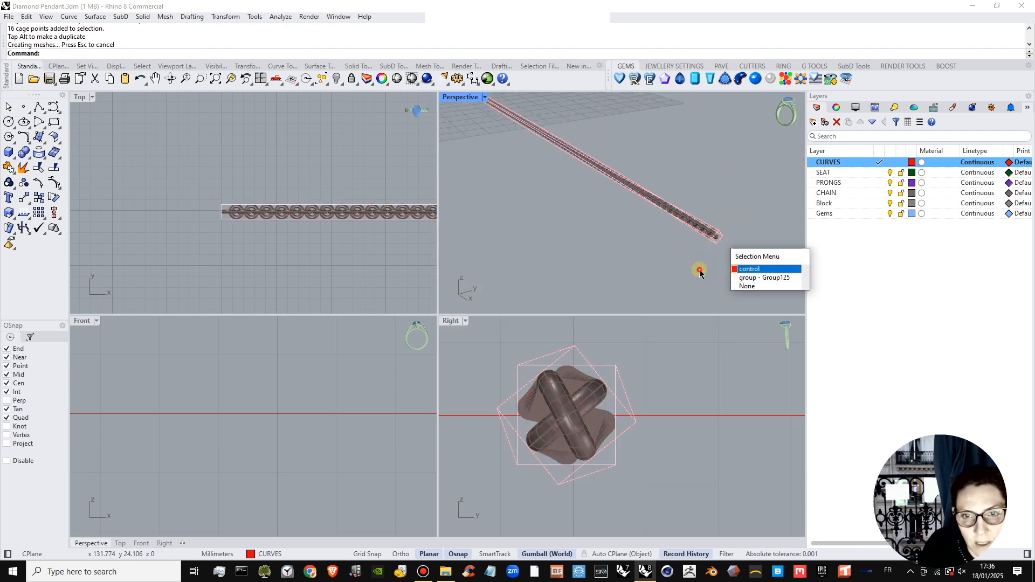
{"action": "left_click", "coordinate": [700, 271]}
{"action": "left_click", "coordinate": [716, 243]}
{"action": "key", "text": "Delete"}
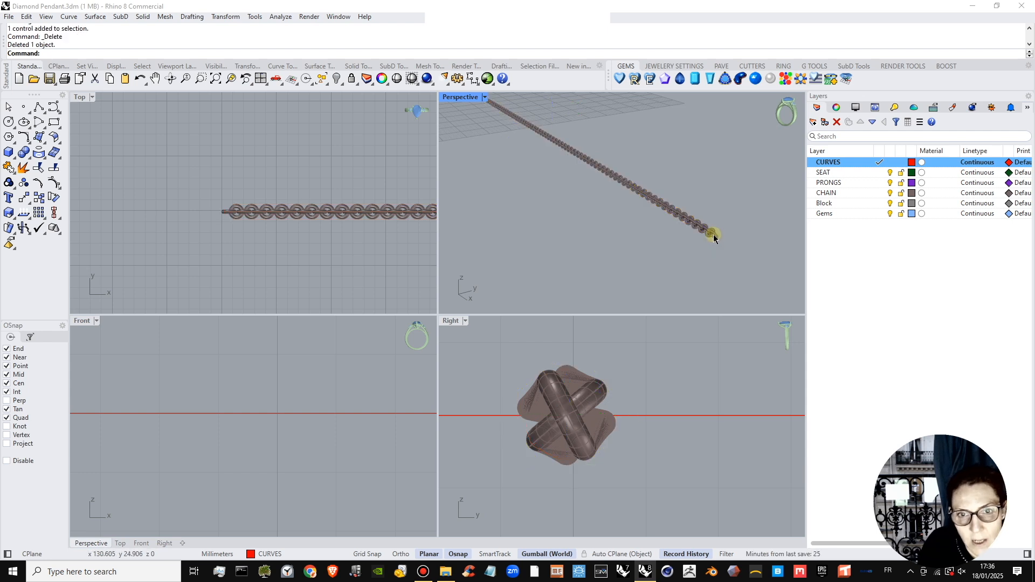
Select all the links of the twisted chain and group them.
{"action": "left_click", "coordinate": [713, 235]}
{"action": "left_click_drag", "start_coordinate": [612, 351], "coordinate": [533, 384]}
{"action": "left_click", "coordinate": [9, 184]}
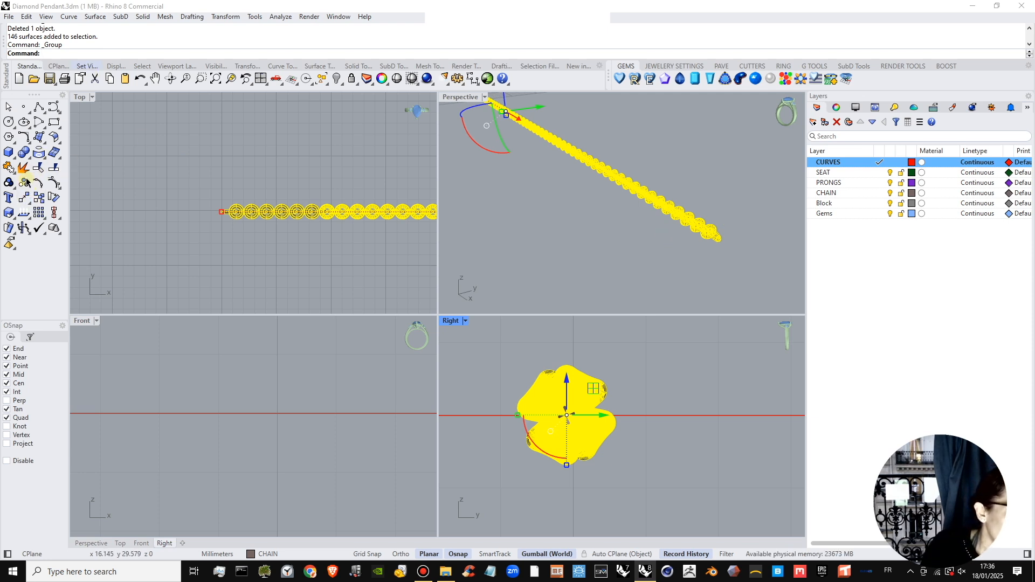
{"action": "left_click", "coordinate": [30, 206]}
{"action": "left_click", "coordinate": [31, 203]}
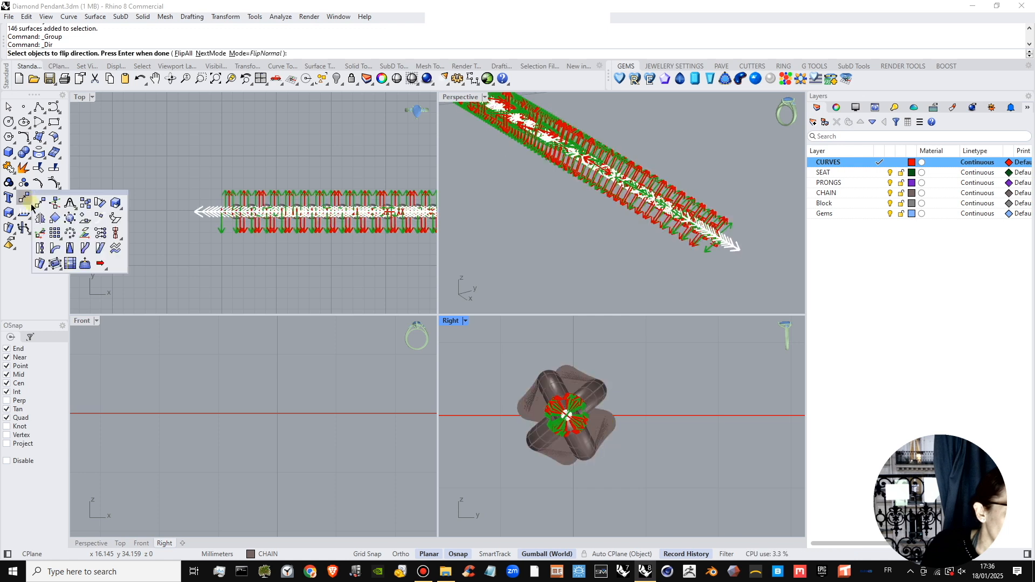
{"action": "key", "text": "Return"}
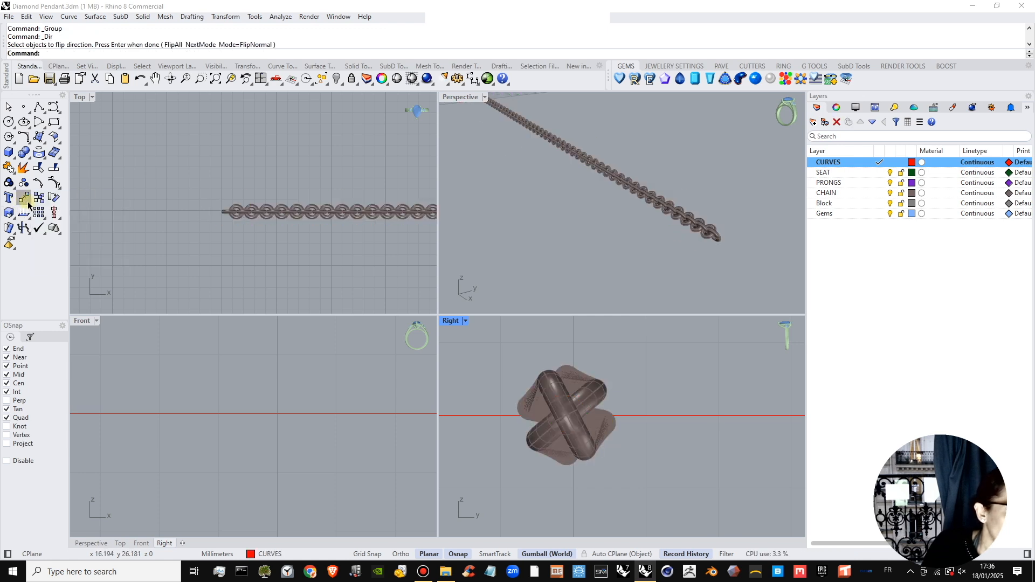
Flow a copy of the grouped twisted chain from its straight base line along the drawn necklace curve, with Rigid, Local and Stretch off.
{"action": "left_click", "coordinate": [30, 204]}
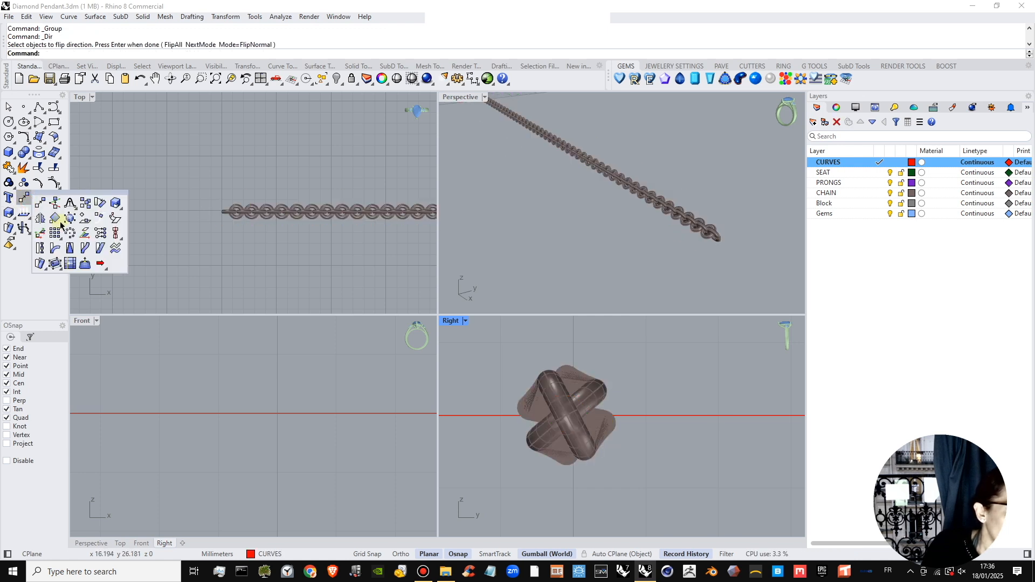
{"action": "left_click", "coordinate": [45, 269]}
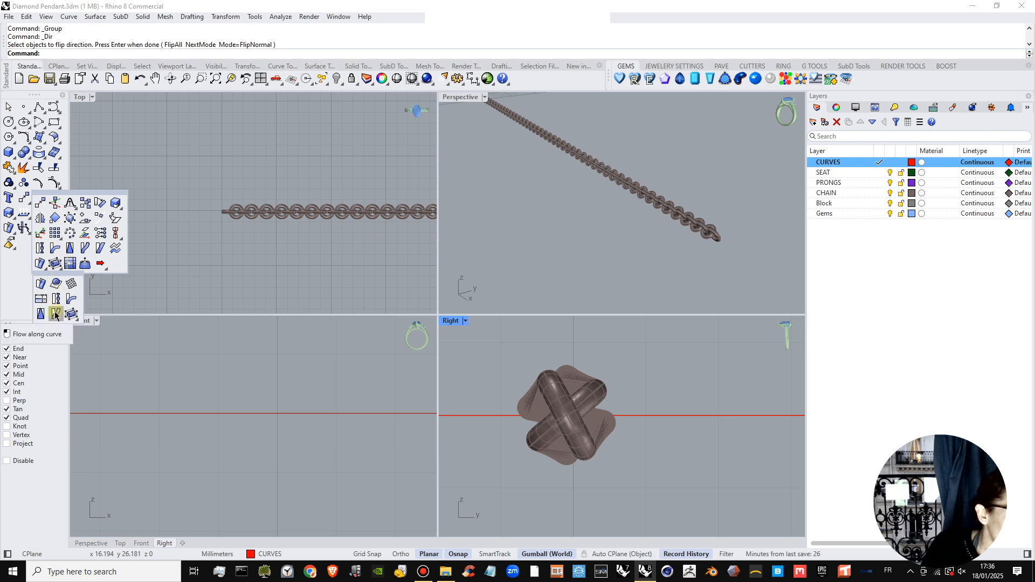
{"action": "left_click", "coordinate": [225, 17]}
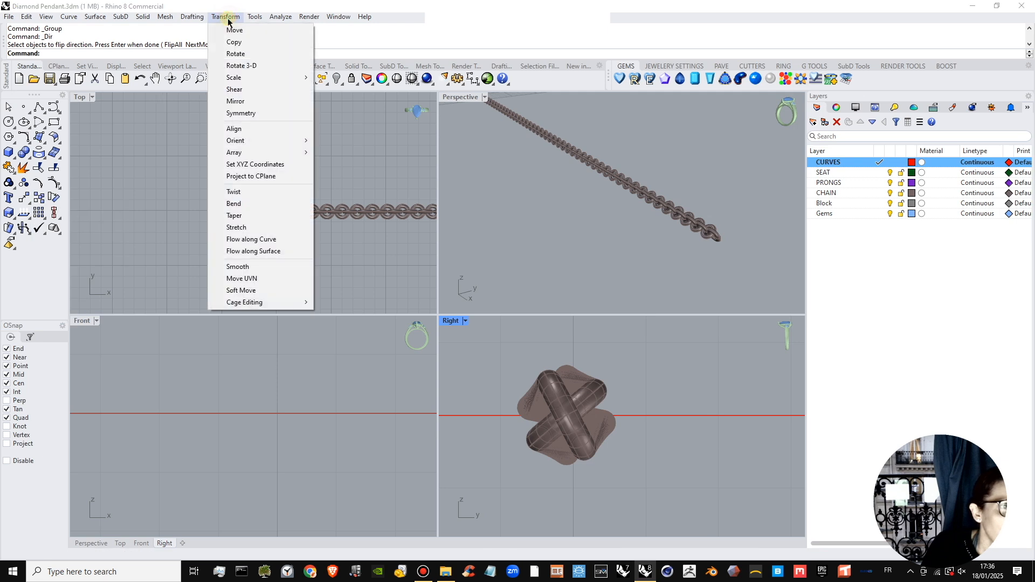
{"action": "left_click", "coordinate": [256, 239]}
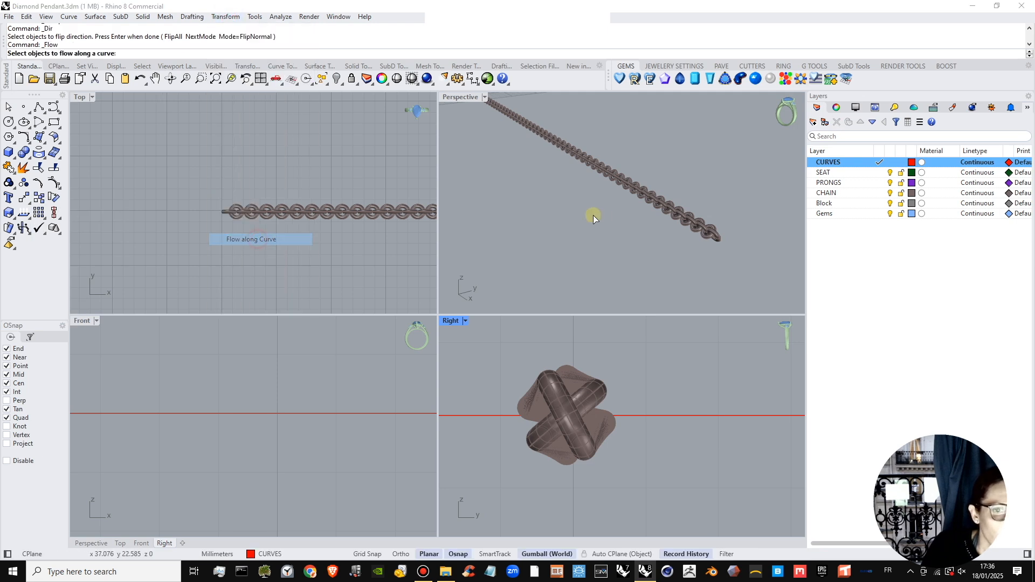
{"action": "left_click", "coordinate": [659, 211]}
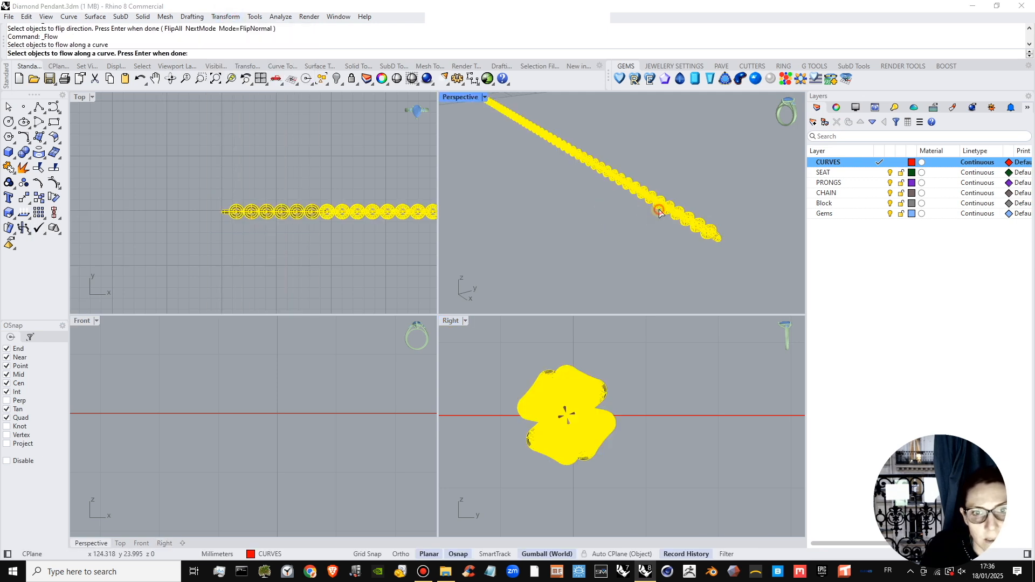
{"action": "scroll", "coordinate": [723, 239], "scroll_direction": "up", "scroll_amount": 5}
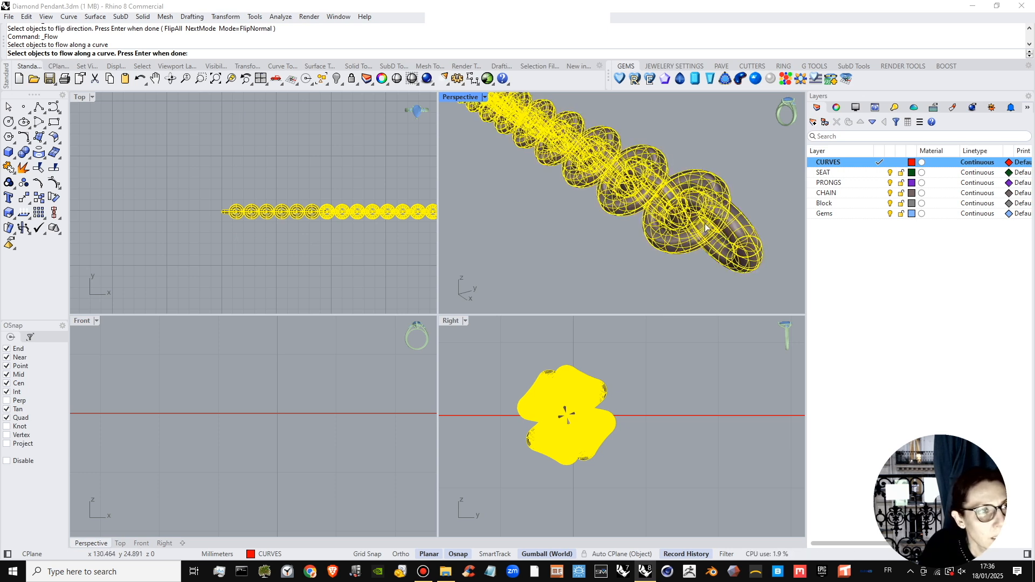
{"action": "left_click", "coordinate": [703, 224]}
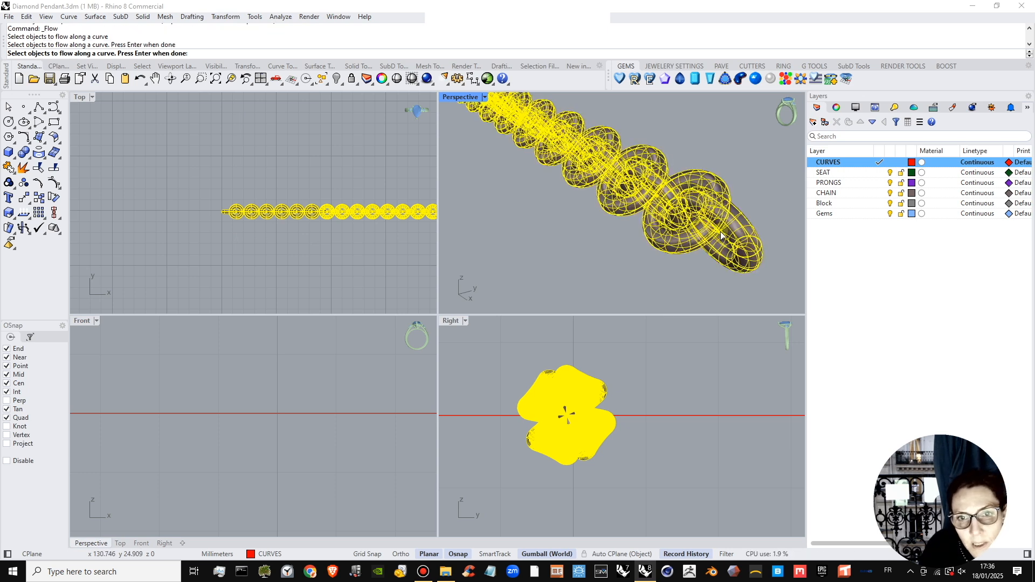
{"action": "scroll", "coordinate": [722, 236], "scroll_direction": "down", "scroll_amount": 8}
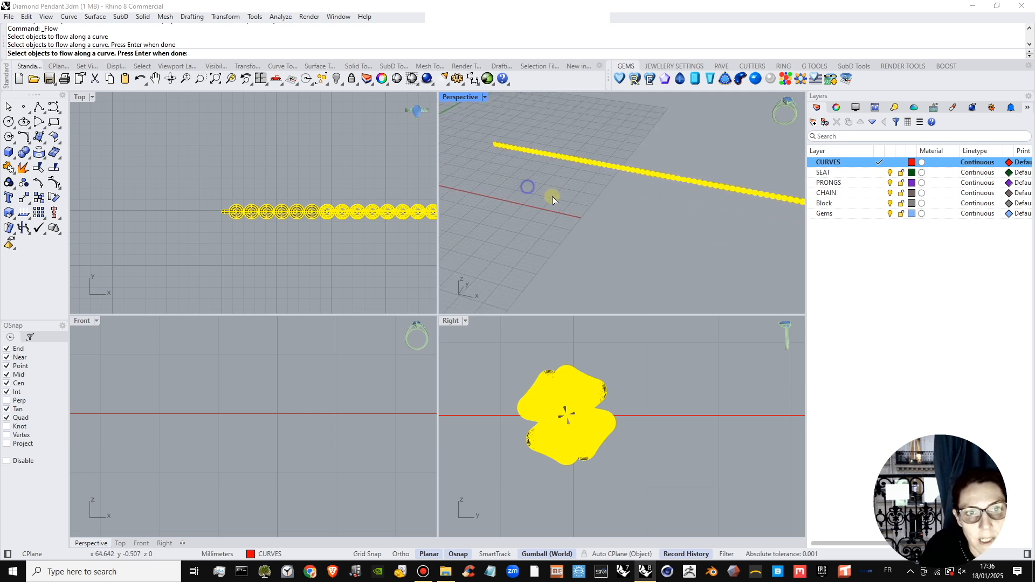
{"action": "right_click_drag", "start_coordinate": [552, 197], "coordinate": [663, 205], "text": "shift"}
{"action": "right_click_drag", "start_coordinate": [524, 180], "coordinate": [585, 264], "text": "shift"}
{"action": "scroll", "coordinate": [544, 197], "scroll_direction": "up", "scroll_amount": 2}
{"action": "right_click_drag", "start_coordinate": [592, 219], "coordinate": [555, 182]}
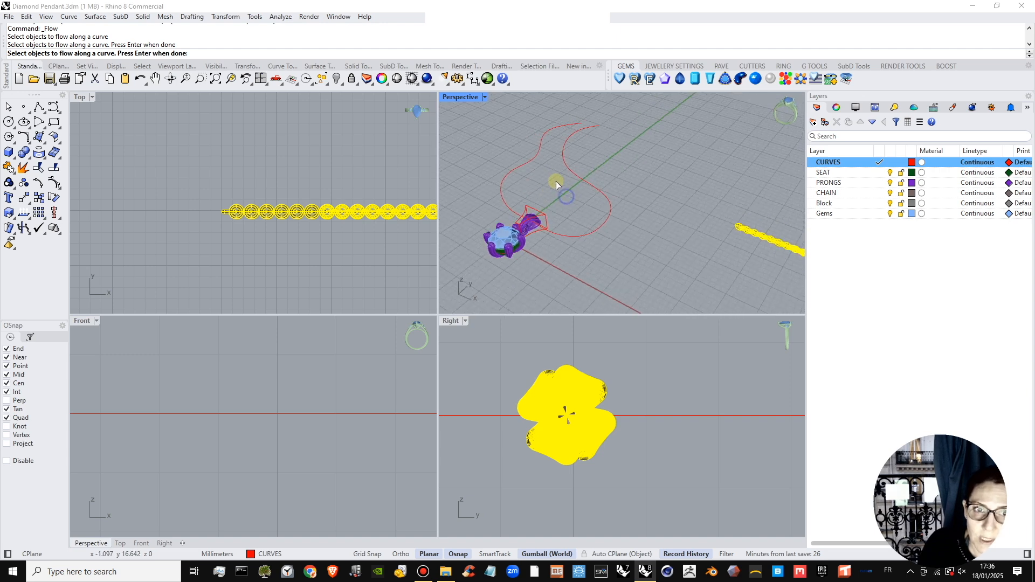
{"action": "left_click", "coordinate": [596, 127]}
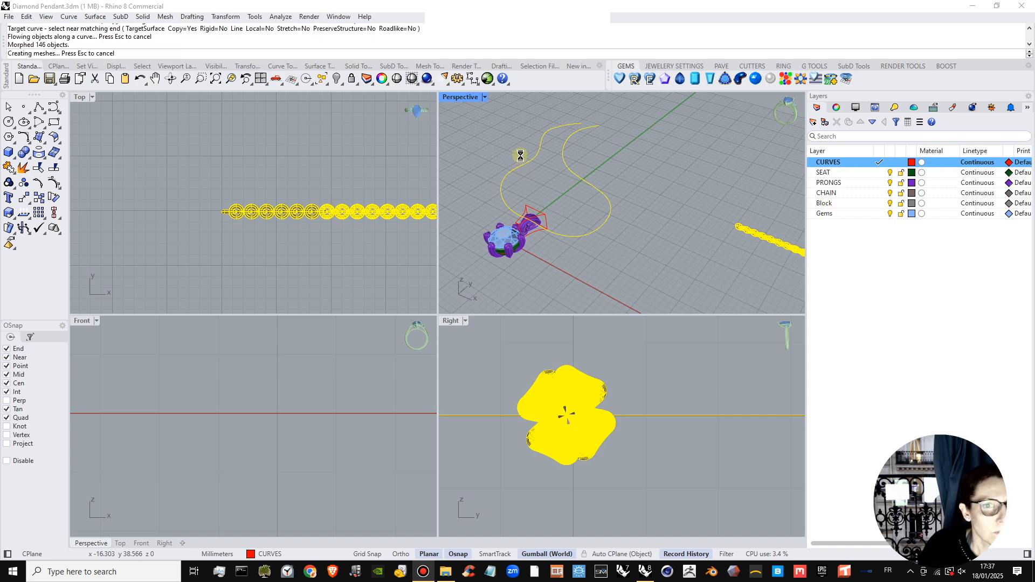
Move the flowed chain down about 0.36 mm in the Right view where it passes through the pendant's bail.
{"action": "right_click_drag", "start_coordinate": [527, 173], "coordinate": [652, 166]}
{"action": "scroll", "coordinate": [626, 248], "scroll_direction": "up", "scroll_amount": 6}
{"action": "scroll", "coordinate": [608, 407], "scroll_direction": "down", "scroll_amount": 2}
{"action": "scroll", "coordinate": [608, 407], "scroll_direction": "down", "scroll_amount": 7}
{"action": "scroll", "coordinate": [510, 380], "scroll_direction": "down", "scroll_amount": 4}
{"action": "right_click_drag", "start_coordinate": [510, 380], "coordinate": [617, 388]}
{"action": "scroll", "coordinate": [617, 388], "scroll_direction": "down", "scroll_amount": 5}
{"action": "scroll", "coordinate": [616, 388], "scroll_direction": "up", "scroll_amount": 7}
{"action": "left_click", "coordinate": [659, 387]}
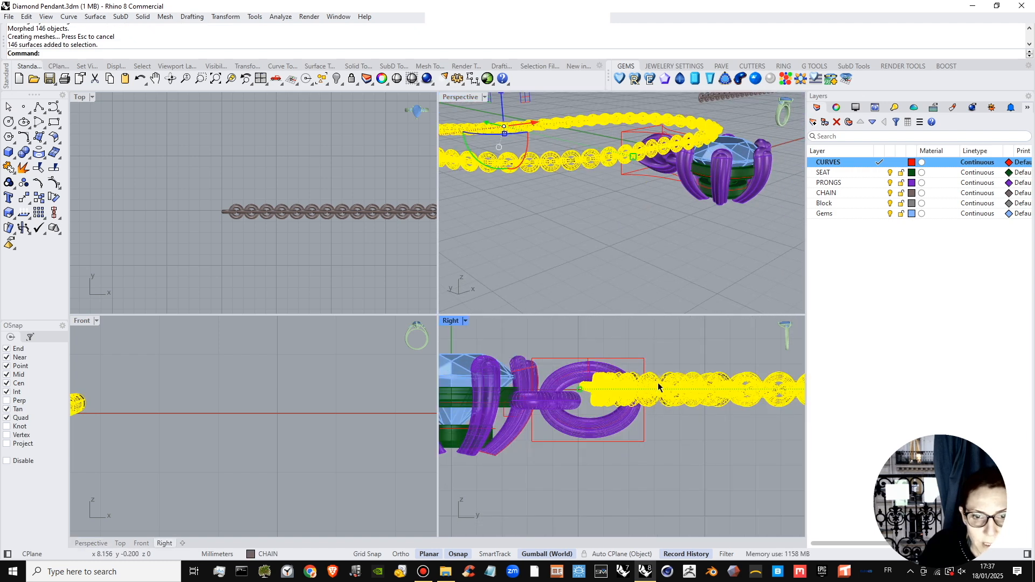
{"action": "left_click_drag", "start_coordinate": [661, 395], "coordinate": [662, 405]}
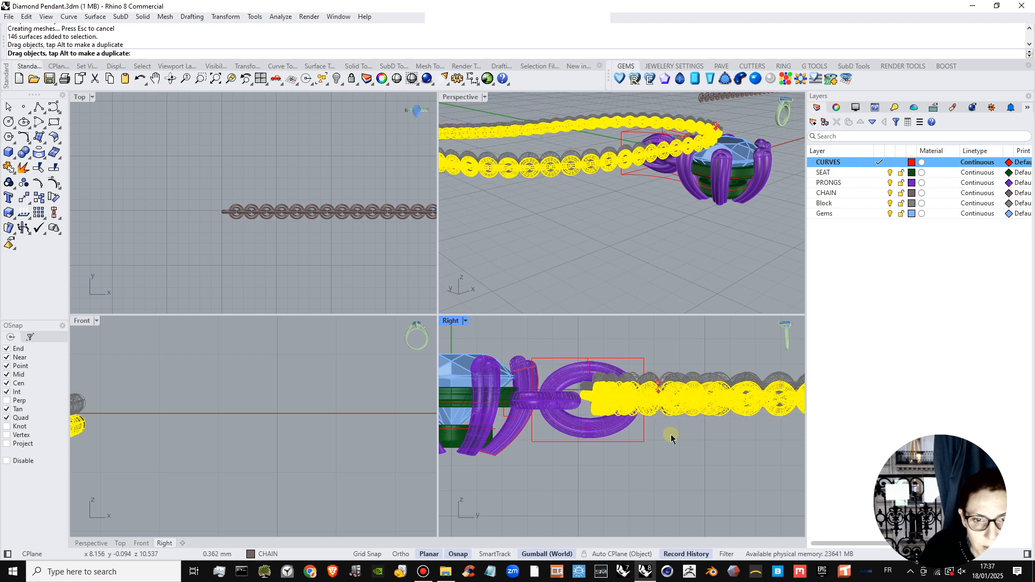
{"action": "left_click", "coordinate": [527, 311]}
{"action": "left_click", "coordinate": [619, 261]}
{"action": "right_click_drag", "start_coordinate": [624, 169], "coordinate": [611, 205]}
{"action": "scroll", "coordinate": [611, 205], "scroll_direction": "down", "scroll_amount": 5}
Make SEAT the current layer and hide the CURVES layer.
{"action": "left_click", "coordinate": [884, 172]}
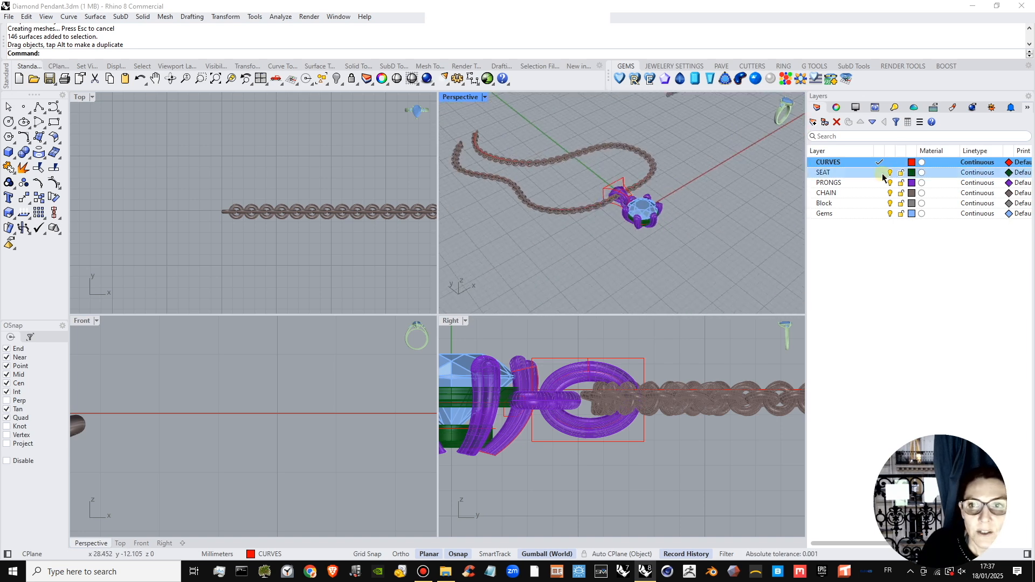
{"action": "left_click", "coordinate": [890, 163]}
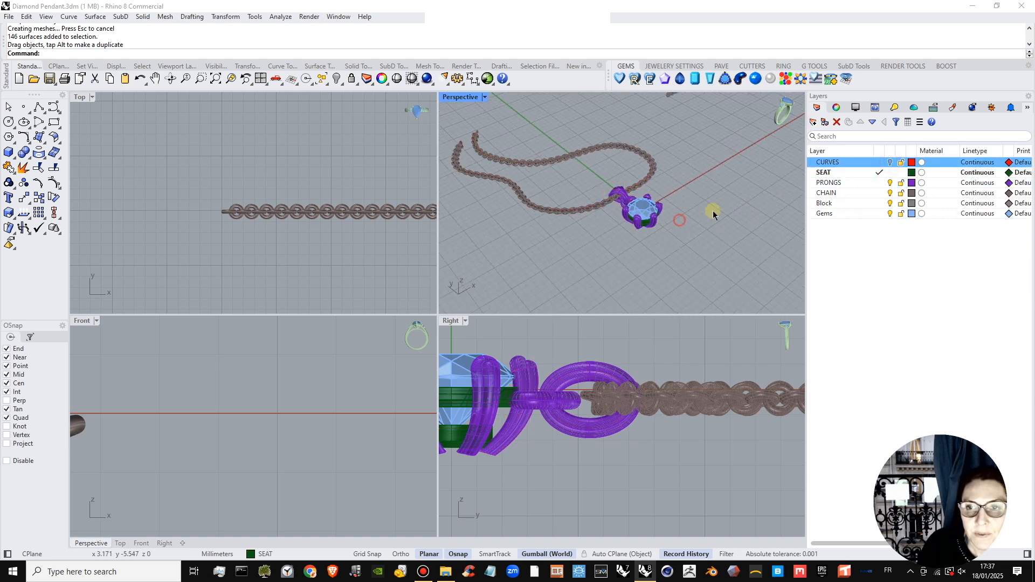
{"action": "right_click_drag", "start_coordinate": [713, 214], "coordinate": [619, 251]}
Create a new layer named BALE and move the pendant's bail polysurface onto it.
{"action": "scroll", "coordinate": [639, 271], "scroll_direction": "up", "scroll_amount": 5}
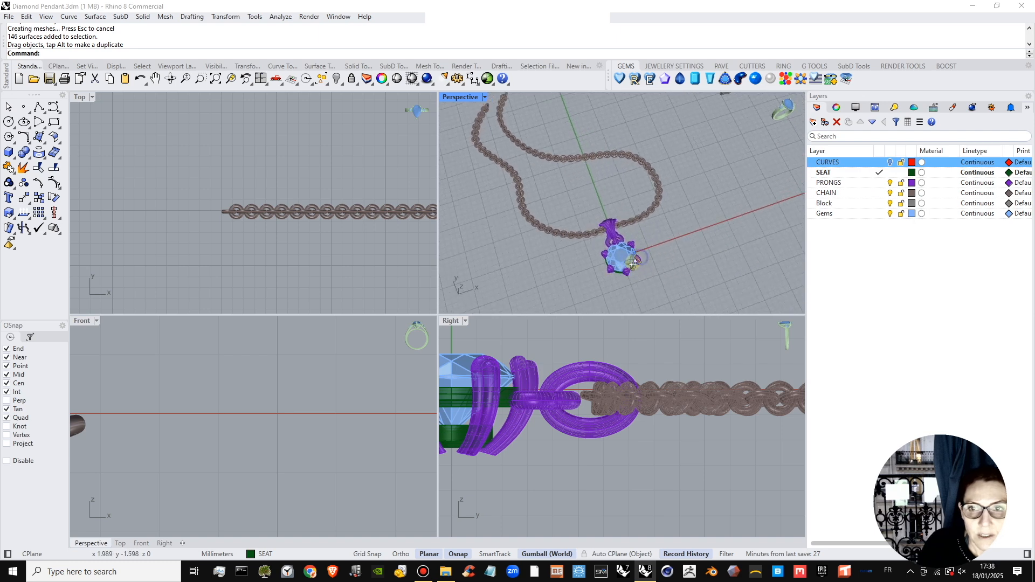
{"action": "left_click", "coordinate": [613, 216]}
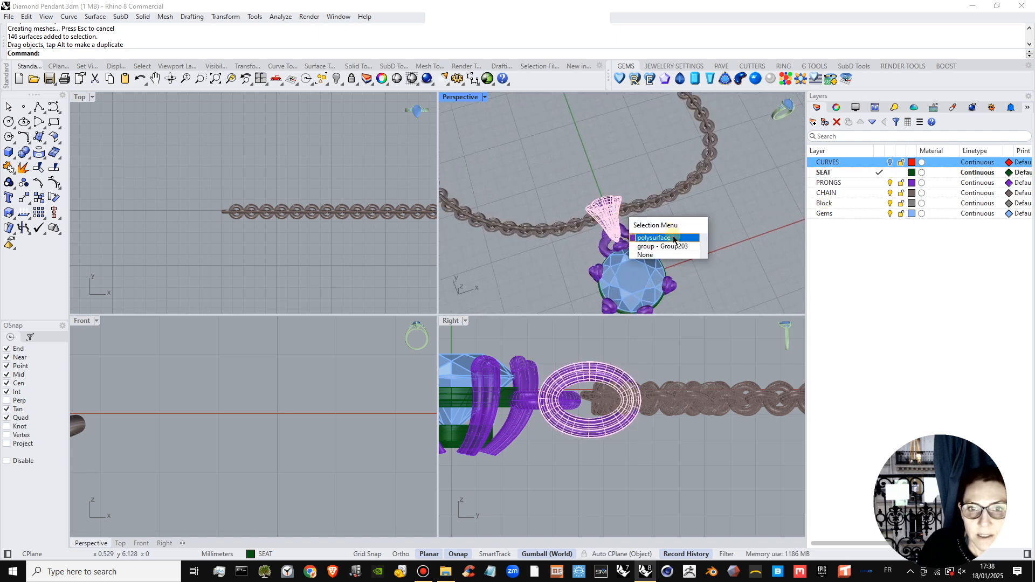
{"action": "key", "text": "Return"}
{"action": "left_click", "coordinate": [832, 186]}
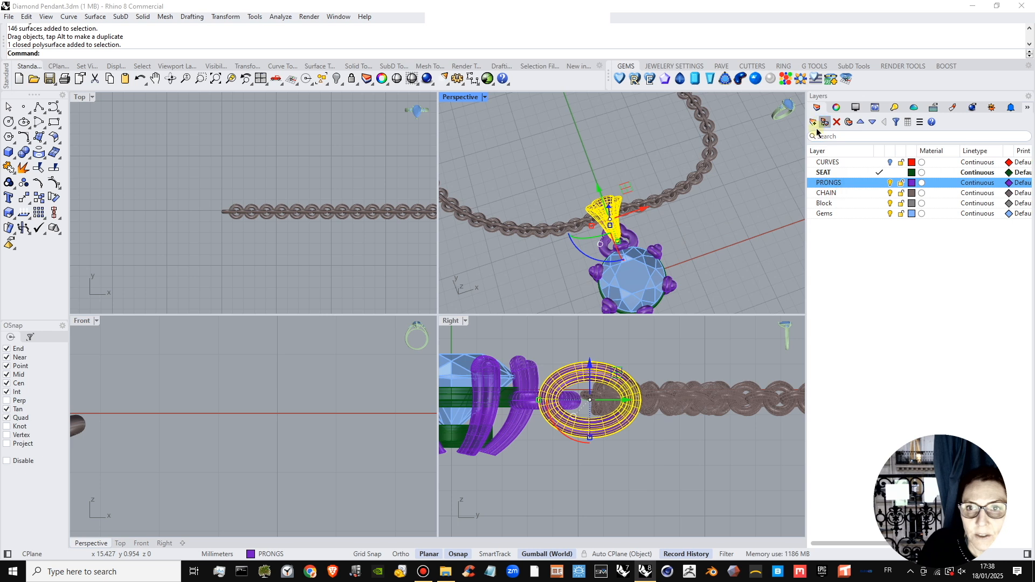
{"action": "left_click", "coordinate": [813, 121]}
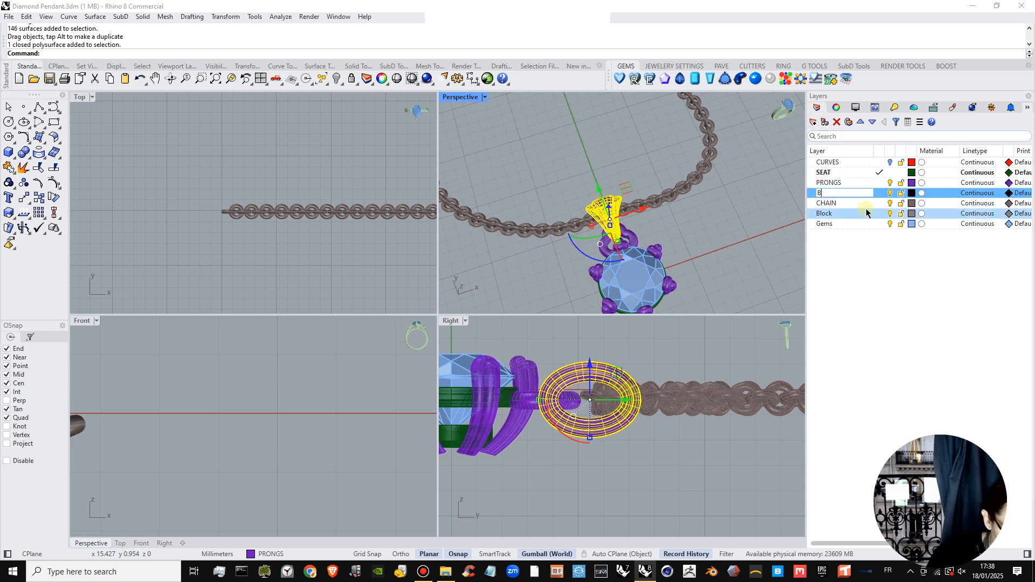
{"action": "key", "text": "Return"}
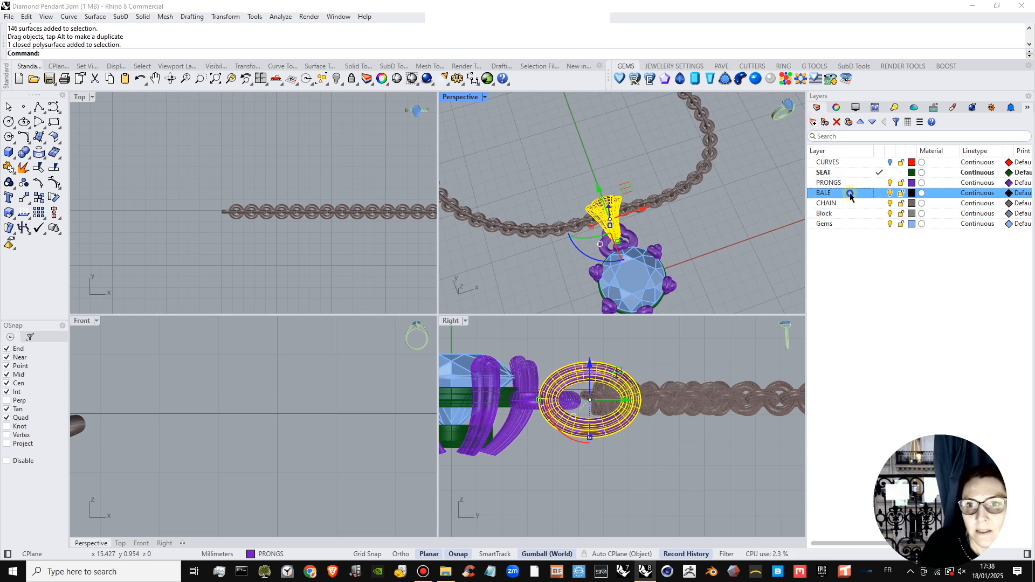
{"action": "right_click", "coordinate": [850, 194]}
{"action": "left_click", "coordinate": [888, 243]}
Hide the original straight chain, leaving the flowed chain and the pendant shown.
{"action": "scroll", "coordinate": [651, 216], "scroll_direction": "down", "scroll_amount": 5}
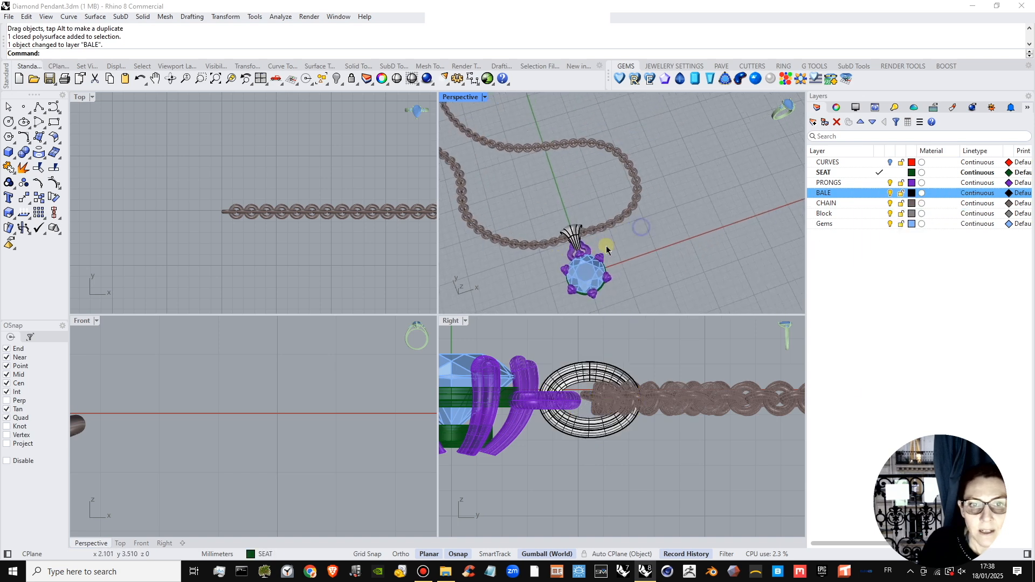
{"action": "right_click_drag", "start_coordinate": [668, 170], "coordinate": [647, 210], "text": "shift"}
{"action": "scroll", "coordinate": [646, 210], "scroll_direction": "down", "scroll_amount": 6}
{"action": "right_click_drag", "start_coordinate": [746, 184], "coordinate": [670, 205], "text": "shift"}
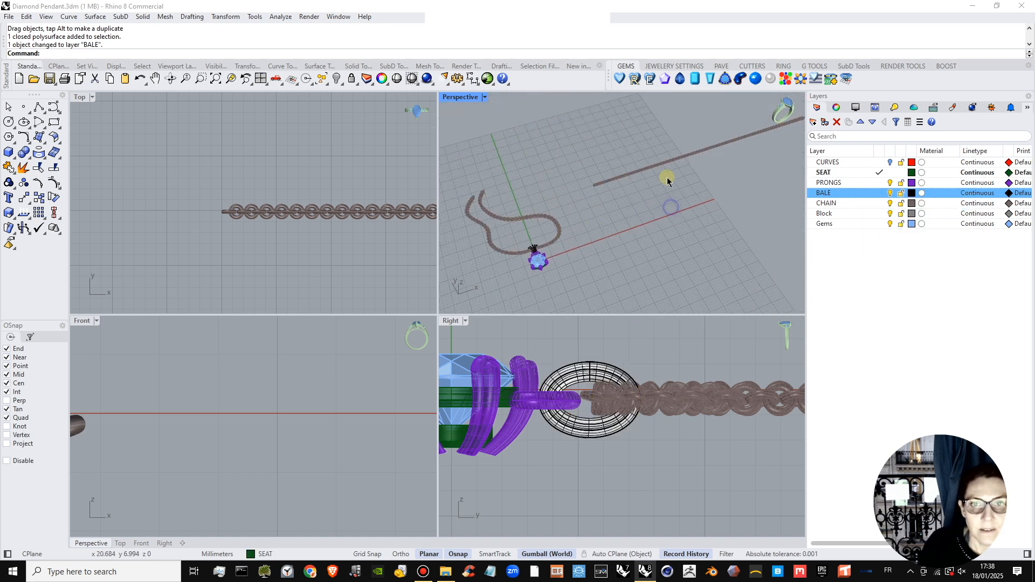
{"action": "left_click_drag", "start_coordinate": [759, 110], "coordinate": [600, 205]}
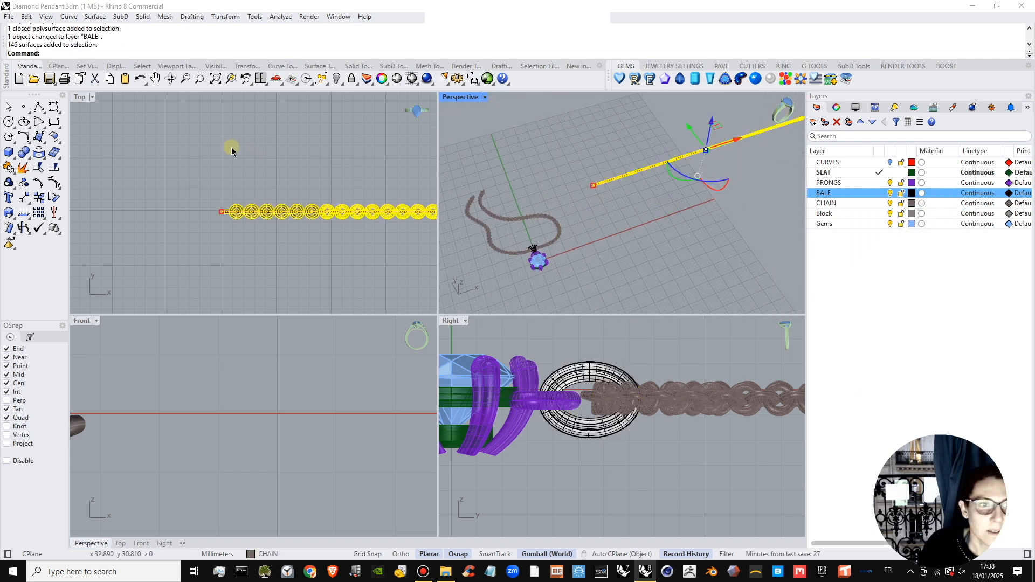
{"action": "left_click", "coordinate": [336, 79]}
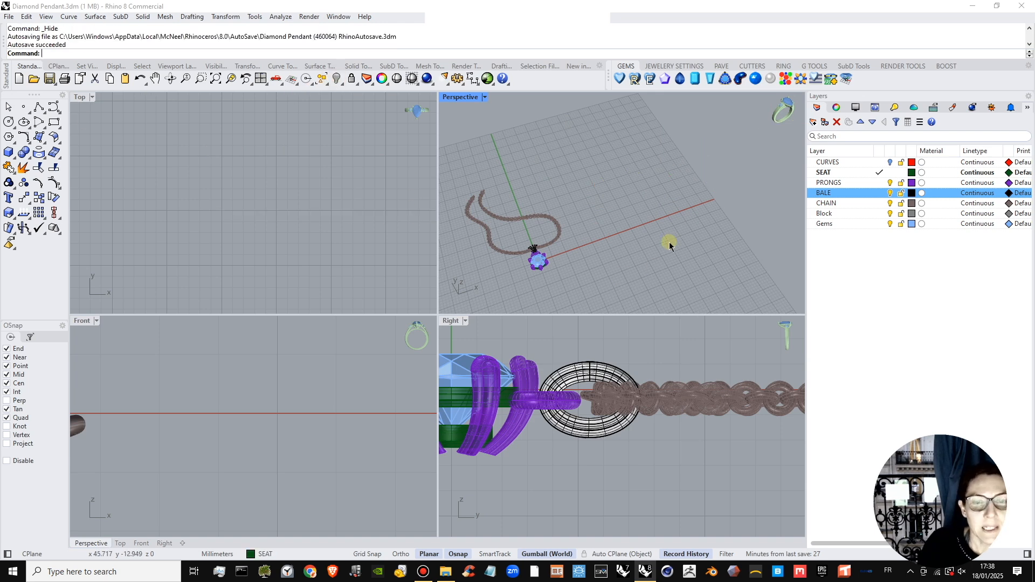
Examine how the chain, bail and set stone fit together in the Perspective, Right, Front and Top views.
{"action": "right_click_drag", "start_coordinate": [669, 241], "coordinate": [645, 240], "text": "shift"}
{"action": "scroll", "coordinate": [636, 245], "scroll_direction": "up", "scroll_amount": 5}
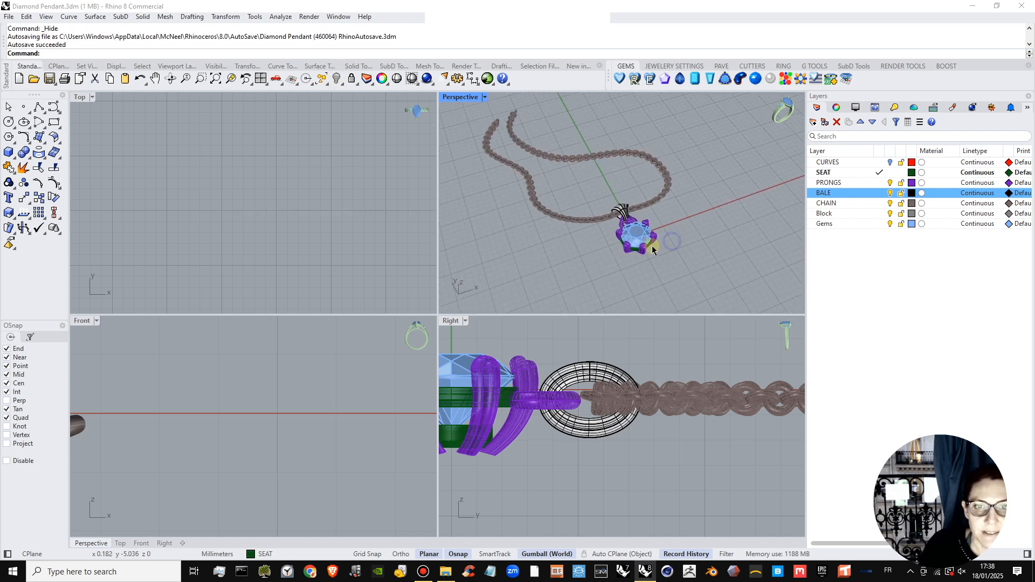
{"action": "scroll", "coordinate": [628, 252], "scroll_direction": "up", "scroll_amount": 2}
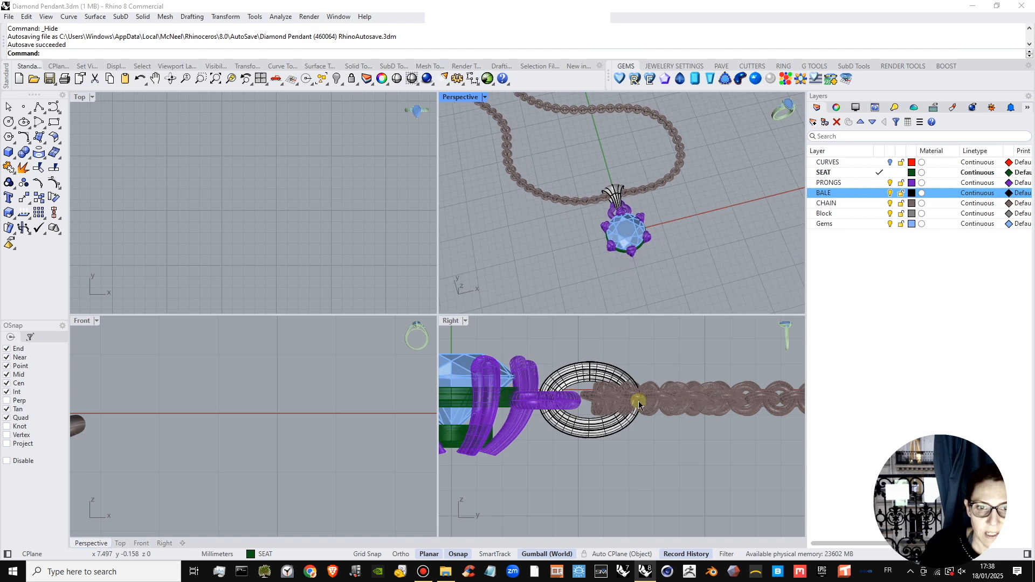
{"action": "scroll", "coordinate": [539, 414], "scroll_direction": "down", "scroll_amount": 5}
{"action": "scroll", "coordinate": [238, 423], "scroll_direction": "down", "scroll_amount": 5}
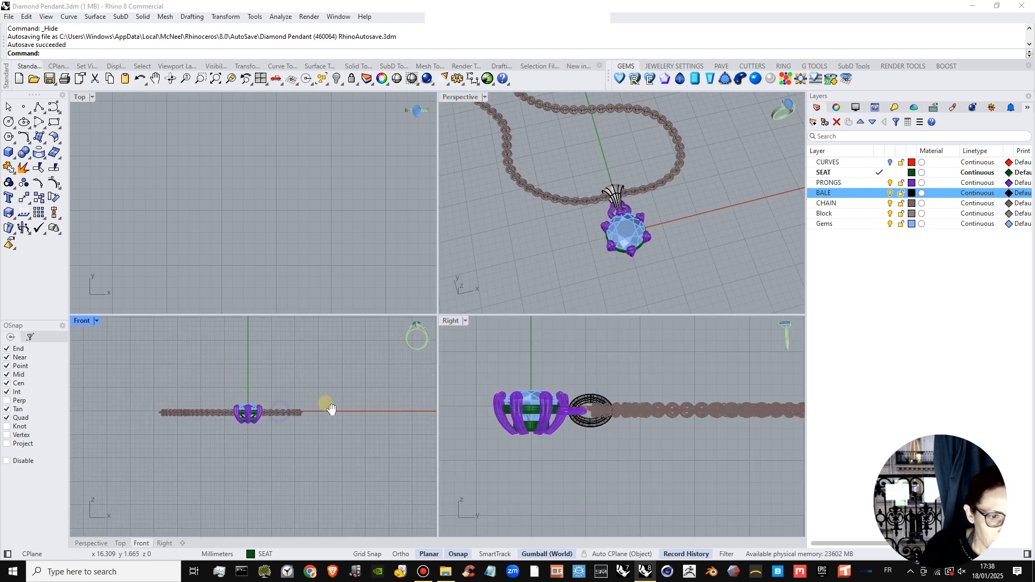
{"action": "scroll", "coordinate": [253, 232], "scroll_direction": "down", "scroll_amount": 5}
{"action": "right_click_drag", "start_coordinate": [253, 228], "coordinate": [324, 141]}
{"action": "scroll", "coordinate": [206, 248], "scroll_direction": "up", "scroll_amount": 1}
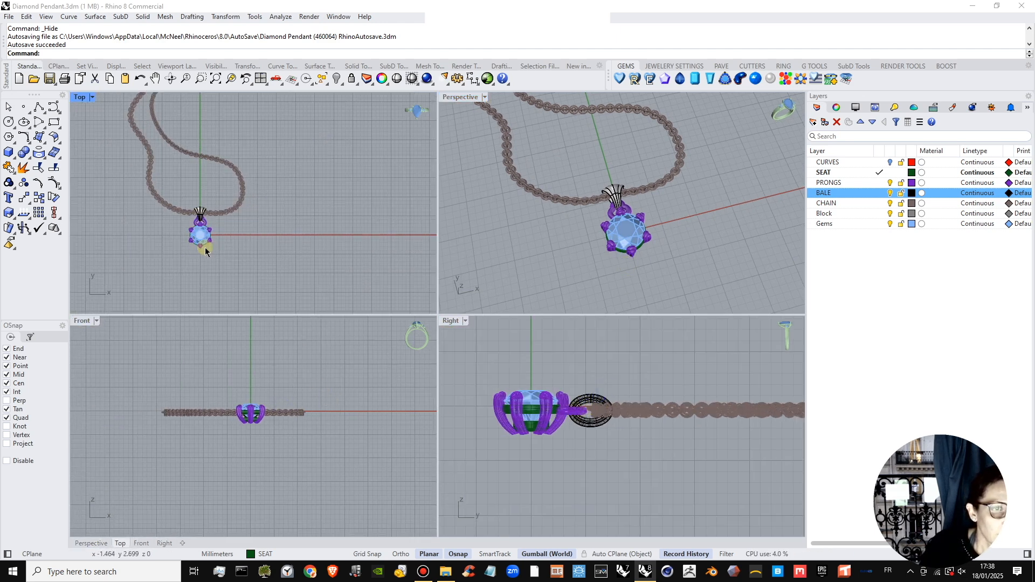
{"action": "scroll", "coordinate": [243, 249], "scroll_direction": "up", "scroll_amount": 3}
{"action": "mouse_move", "coordinate": [205, 248]}
{"action": "right_mouse_down"}
{"action": "mouse_move", "coordinate": [302, 260]}
{"action": "mouse_move", "coordinate": [283, 260]}
{"action": "right_mouse_up"}
{"action": "scroll", "coordinate": [263, 246], "scroll_direction": "up", "scroll_amount": 2}
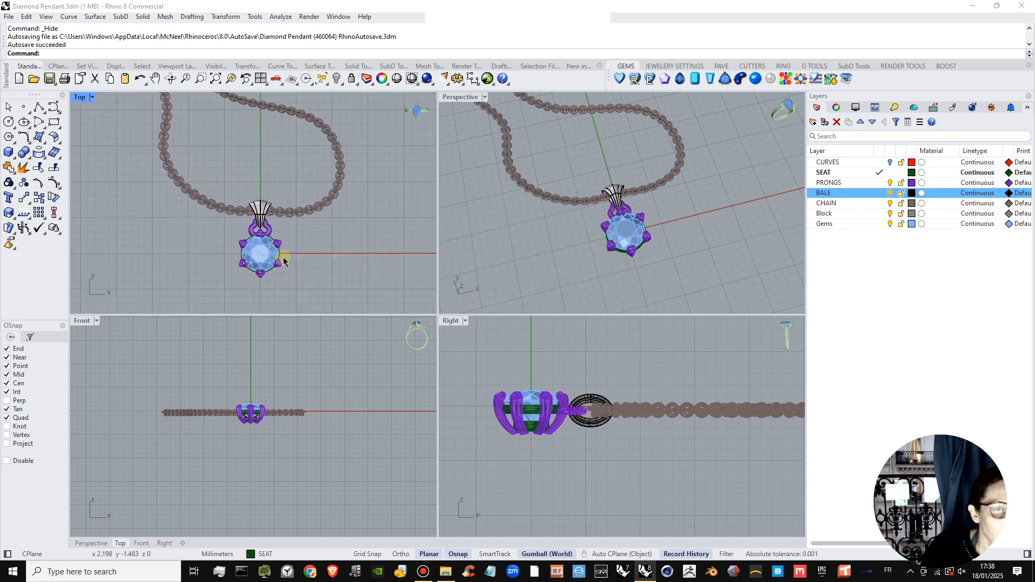
{"action": "mouse_move", "coordinate": [706, 257]}
{"action": "right_mouse_down"}
{"action": "mouse_move", "coordinate": [711, 249]}
{"action": "mouse_move", "coordinate": [725, 256]}
{"action": "right_mouse_up"}
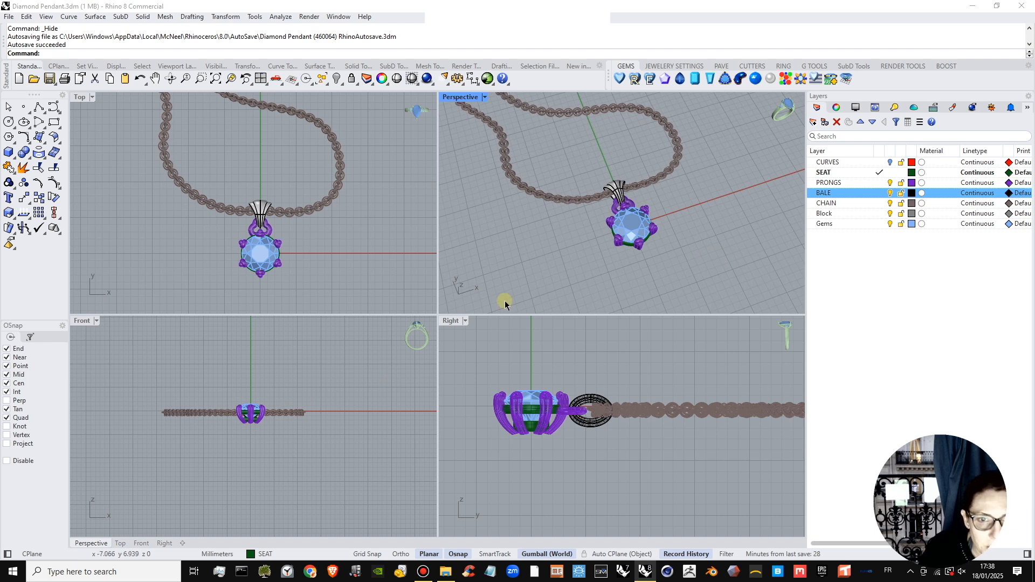
{"action": "scroll", "coordinate": [604, 197], "scroll_direction": "up", "scroll_amount": 2}
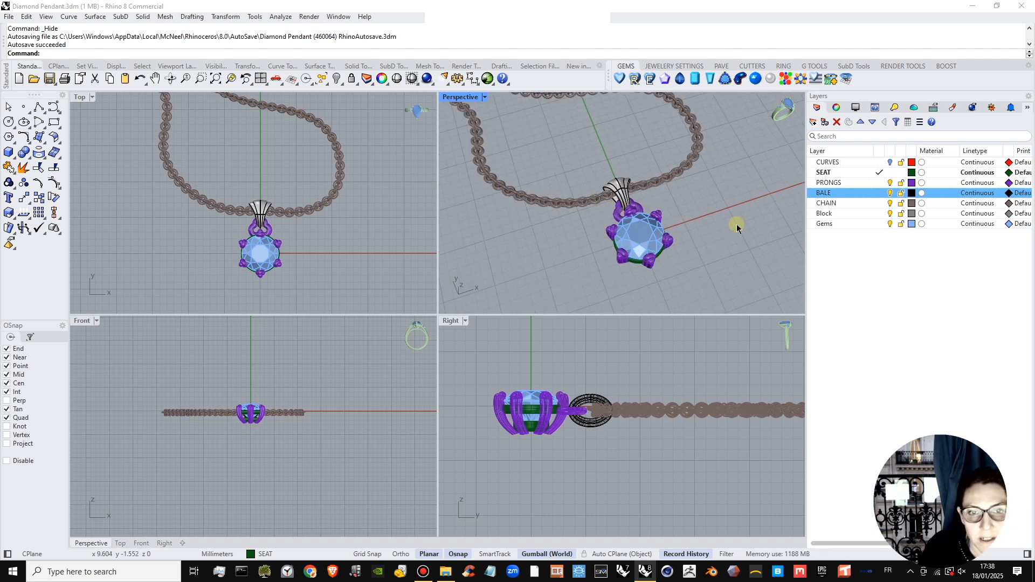
{"action": "mouse_move", "coordinate": [607, 205]}
{"action": "right_mouse_down"}
{"action": "mouse_move", "coordinate": [616, 188]}
{"action": "mouse_move", "coordinate": [603, 199]}
{"action": "right_mouse_up"}
{"action": "scroll", "coordinate": [554, 198], "scroll_direction": "up", "scroll_amount": 4}
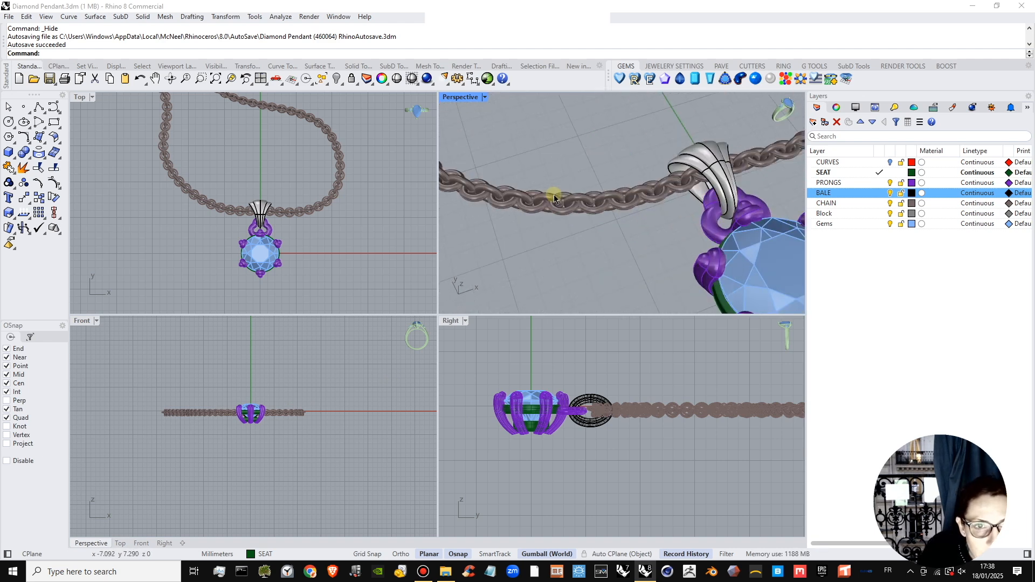
{"action": "scroll", "coordinate": [554, 198], "scroll_direction": "down", "scroll_amount": 6}
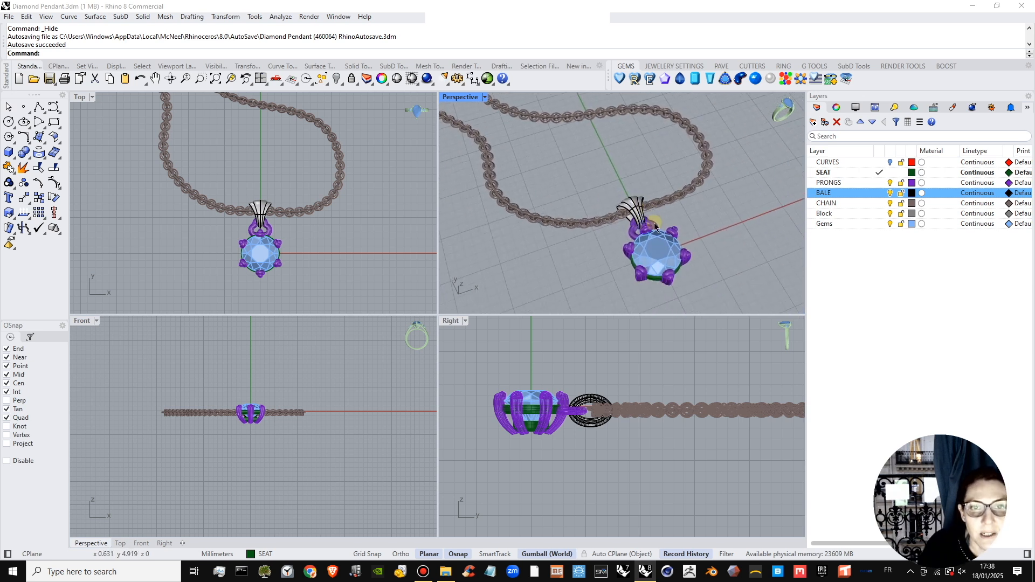
{"action": "right_click_drag", "start_coordinate": [667, 230], "coordinate": [678, 234], "text": "shift"}
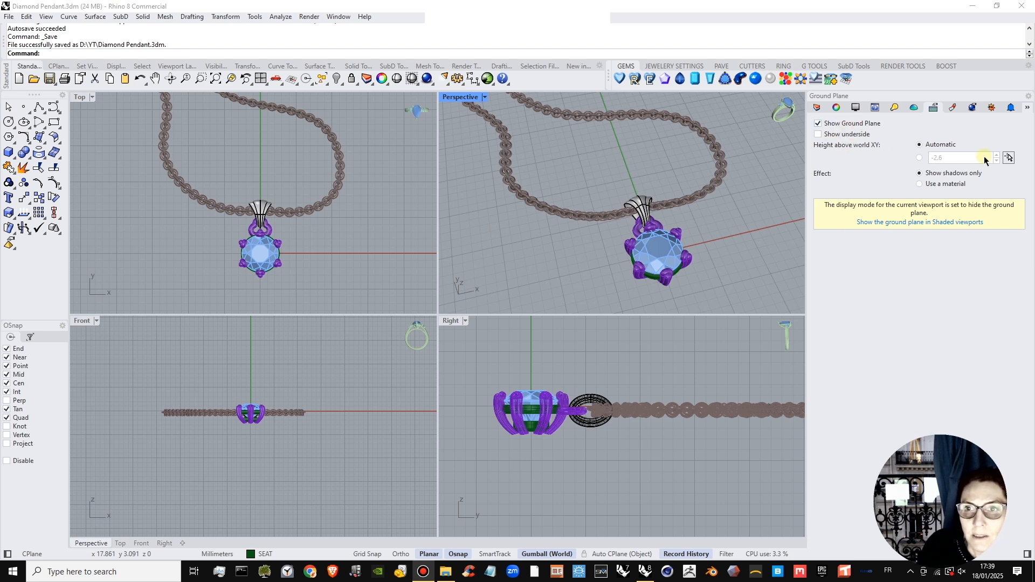
Give the ground plane a new white Paint material with its gloss reduced to 74%.
{"action": "left_click", "coordinate": [919, 184]}
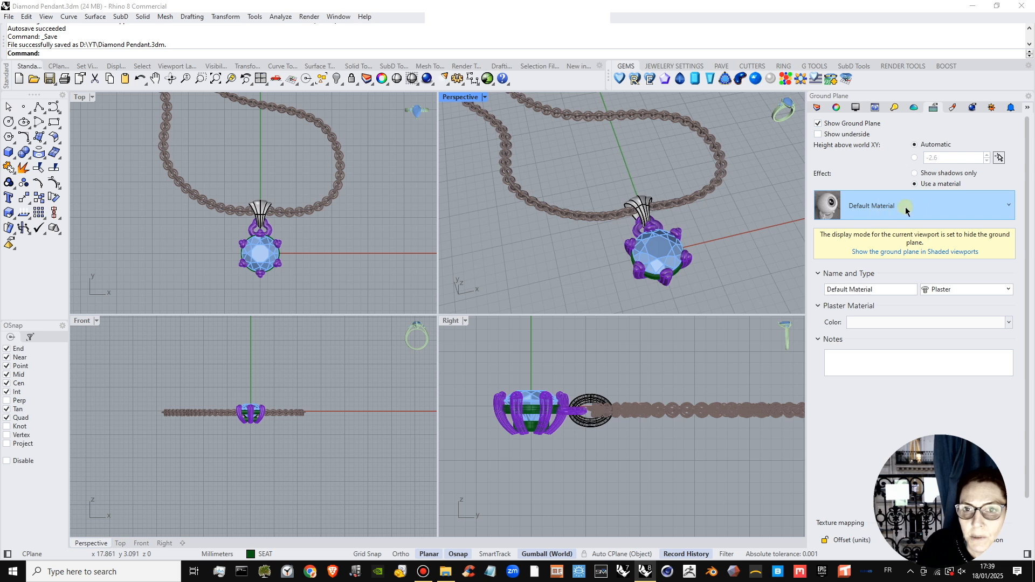
{"action": "left_click", "coordinate": [906, 210]}
{"action": "left_click", "coordinate": [820, 241]}
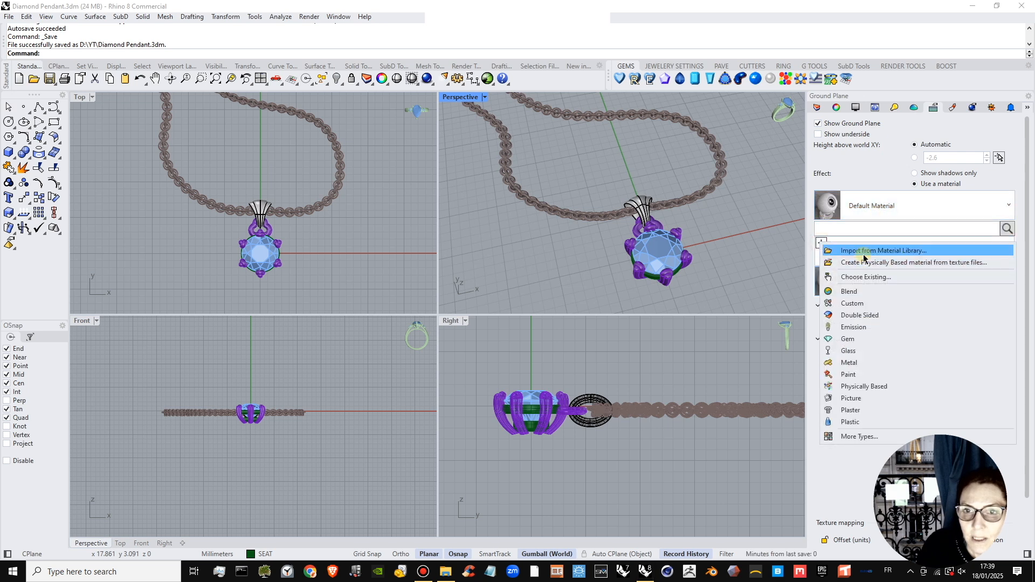
{"action": "left_click", "coordinate": [858, 375]}
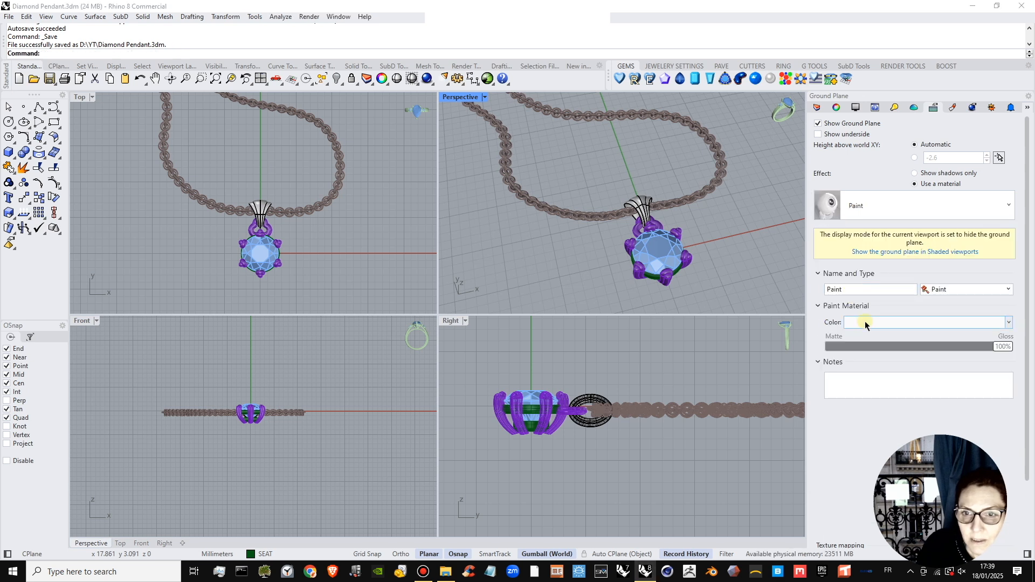
{"action": "left_click", "coordinate": [909, 323]}
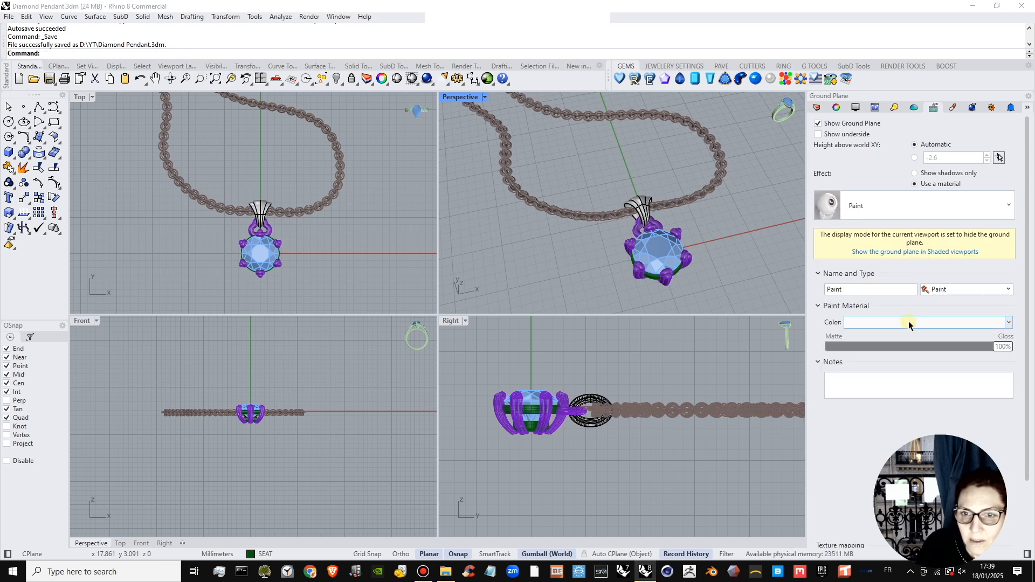
{"action": "left_click", "coordinate": [999, 347]}
{"action": "left_click_drag", "start_coordinate": [992, 350], "coordinate": [960, 351]}
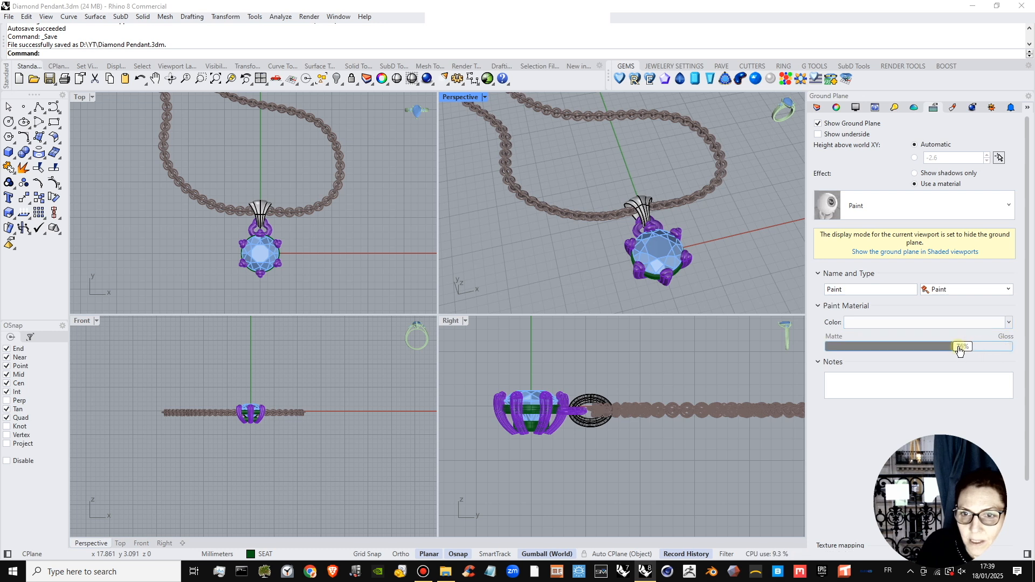
{"action": "left_click", "coordinate": [951, 363]}
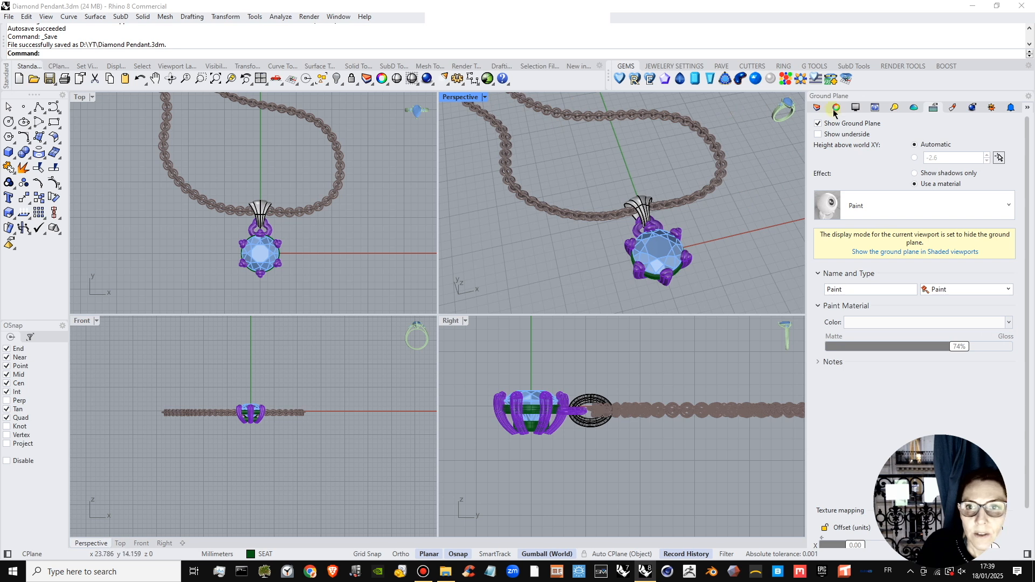
Create a Metal material with 77% polish and the warm light grey colour #D2CFC9.
{"action": "left_click", "coordinate": [953, 108]}
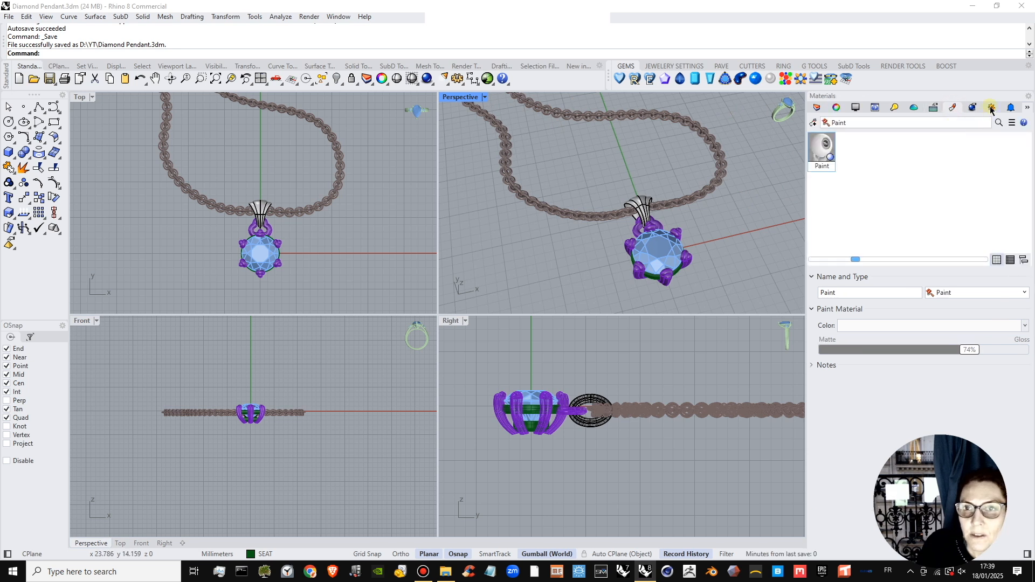
{"action": "left_click", "coordinate": [812, 123]}
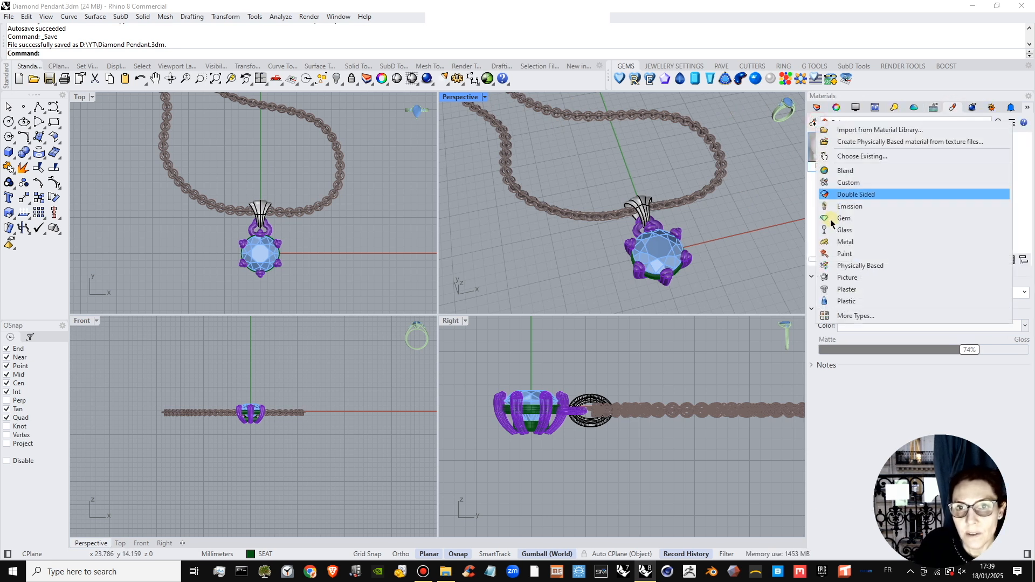
{"action": "left_click", "coordinate": [844, 242]}
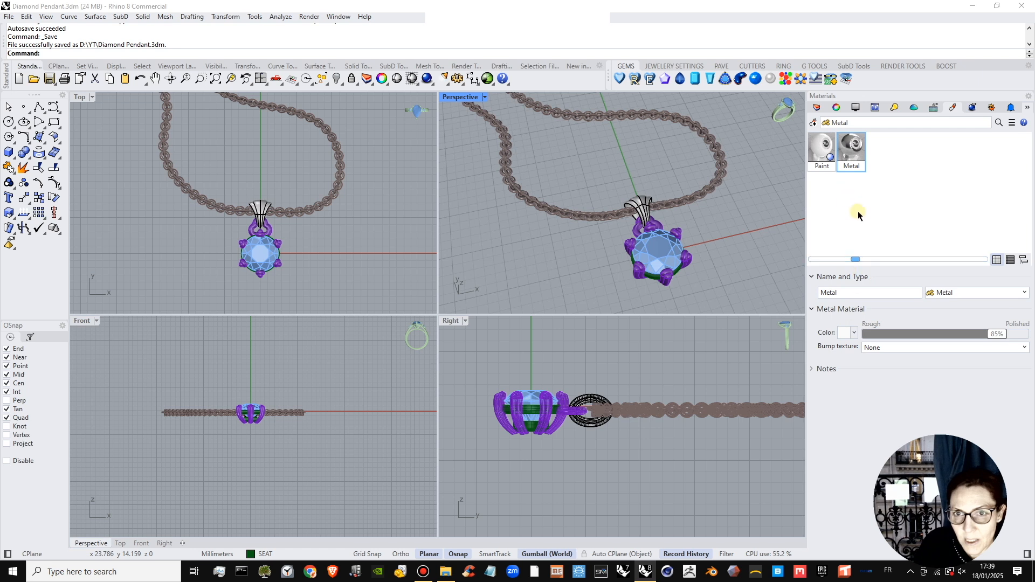
{"action": "left_click_drag", "start_coordinate": [997, 335], "coordinate": [985, 335]}
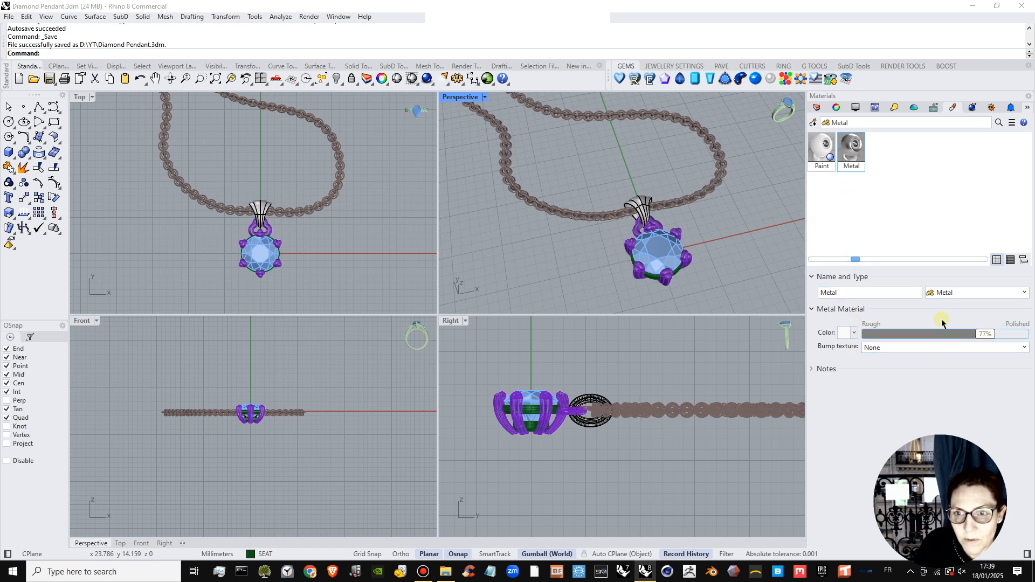
{"action": "left_click", "coordinate": [845, 333]}
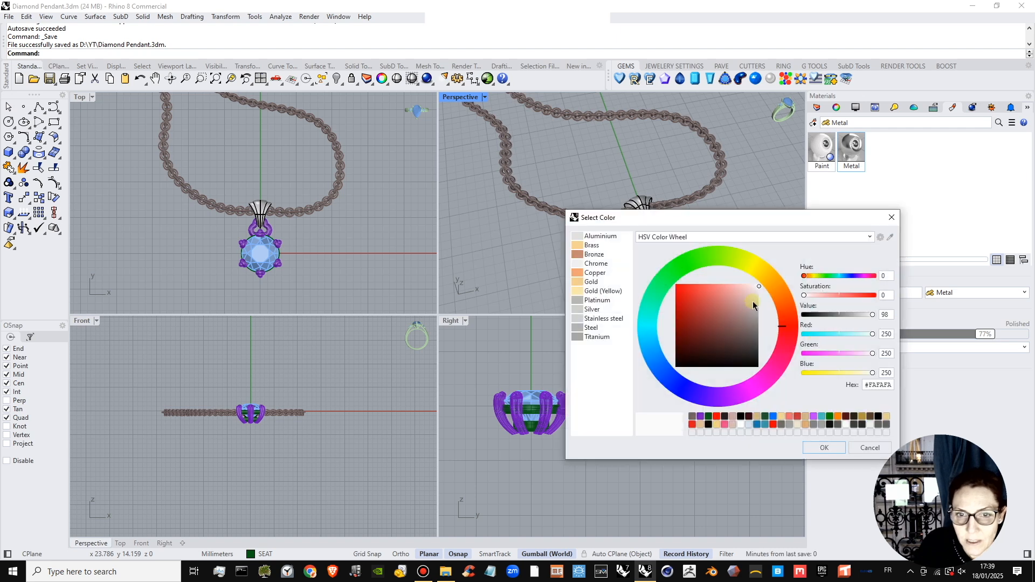
{"action": "left_click", "coordinate": [756, 299]}
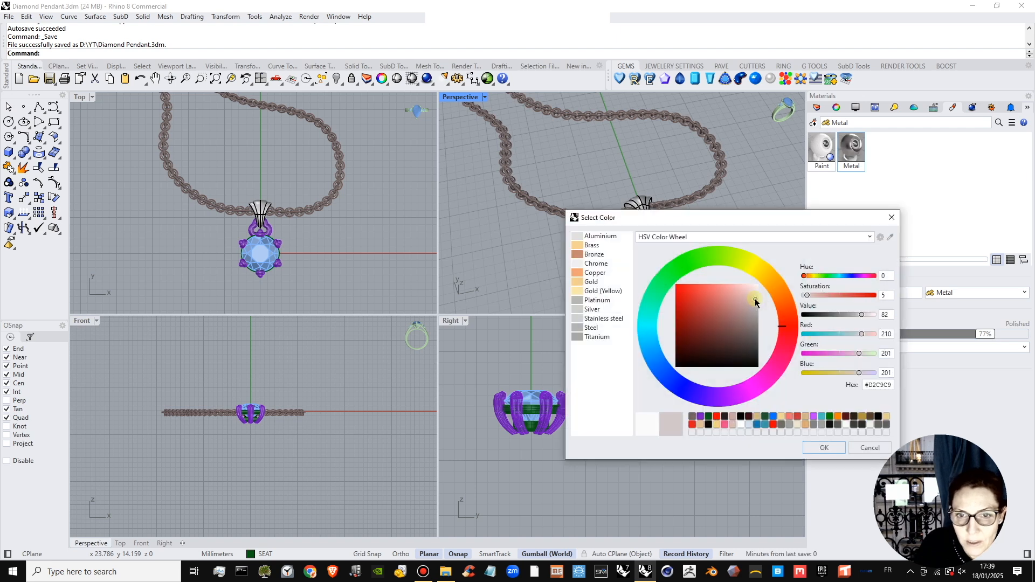
{"action": "left_click", "coordinate": [806, 275]}
{"action": "left_click_drag", "start_coordinate": [807, 277], "coordinate": [811, 276]}
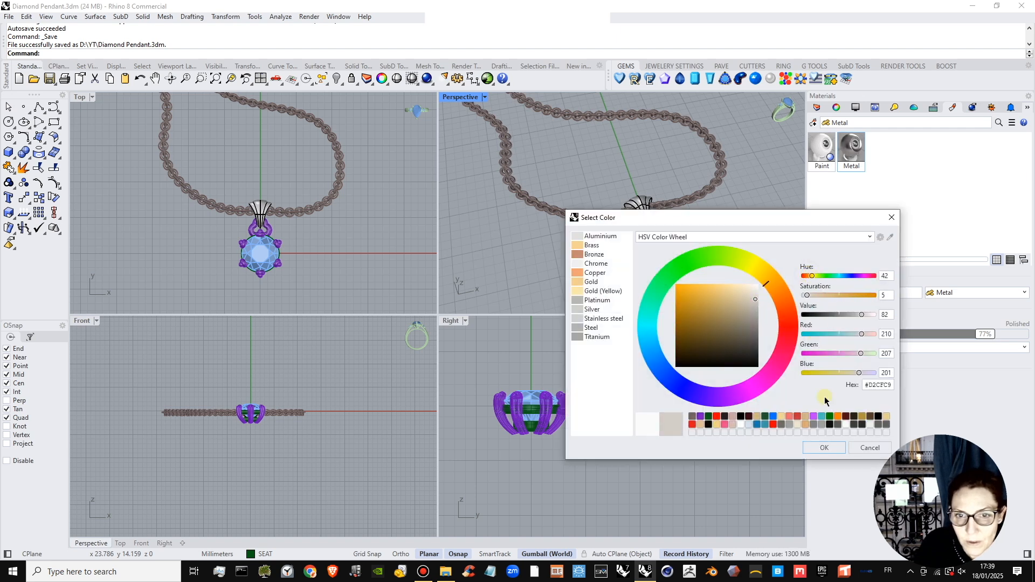
{"action": "left_click", "coordinate": [827, 448]}
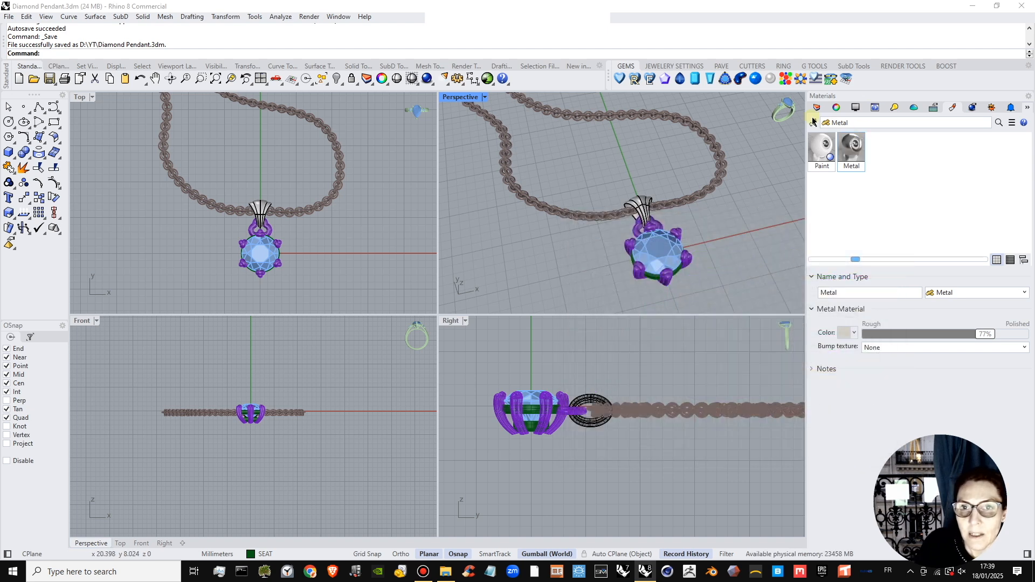
Create a Gem material of the Diamond type.
{"action": "left_click", "coordinate": [814, 120]}
{"action": "left_click", "coordinate": [869, 214]}
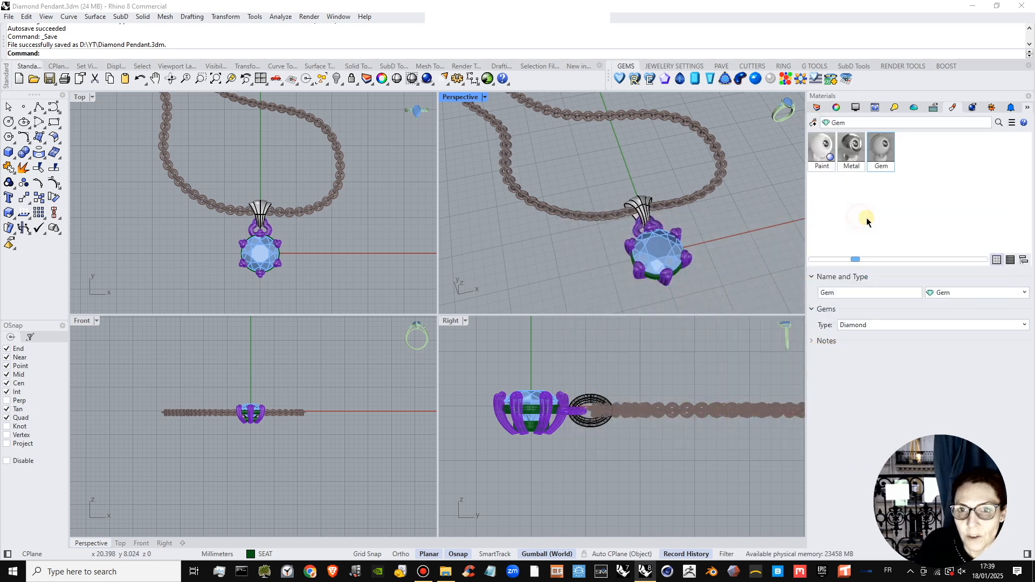
{"action": "left_click", "coordinate": [947, 293]}
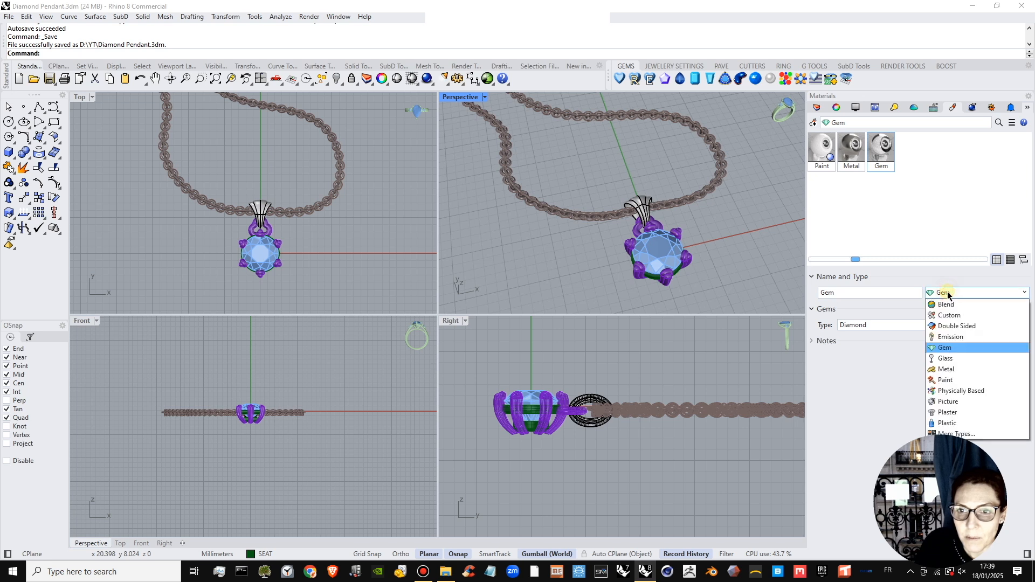
{"action": "left_click", "coordinate": [885, 419]}
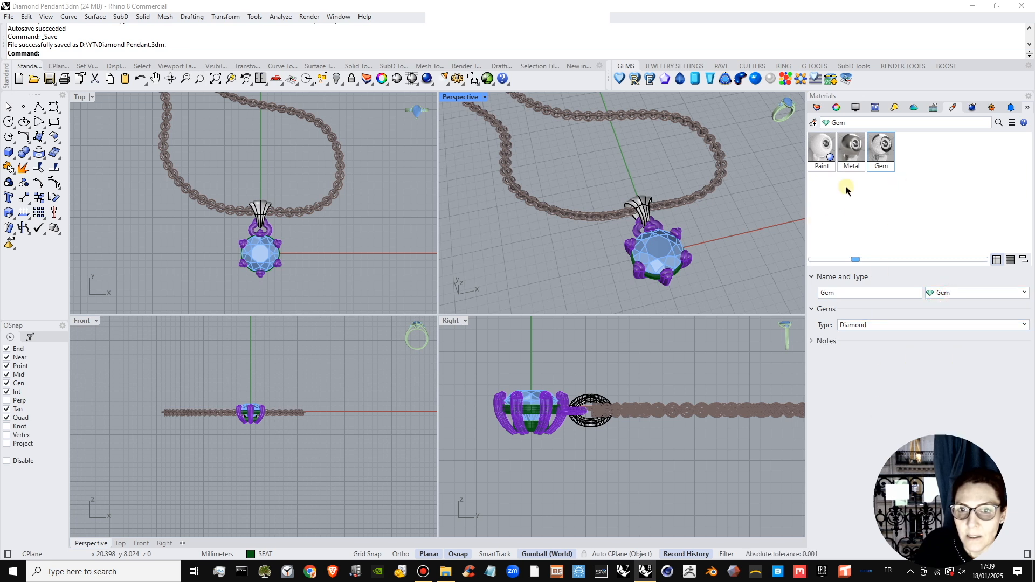
Assign the Metal material to the chain, bail, connecting ring, all prongs and the seat.
{"action": "right_click_drag", "start_coordinate": [739, 208], "coordinate": [667, 185]}
{"action": "left_click_drag", "start_coordinate": [681, 160], "coordinate": [607, 219]}
{"action": "left_click", "coordinate": [699, 229], "text": "shift"}
{"action": "left_click", "coordinate": [724, 262], "text": "shift"}
{"action": "left_click", "coordinate": [636, 245], "text": "shift"}
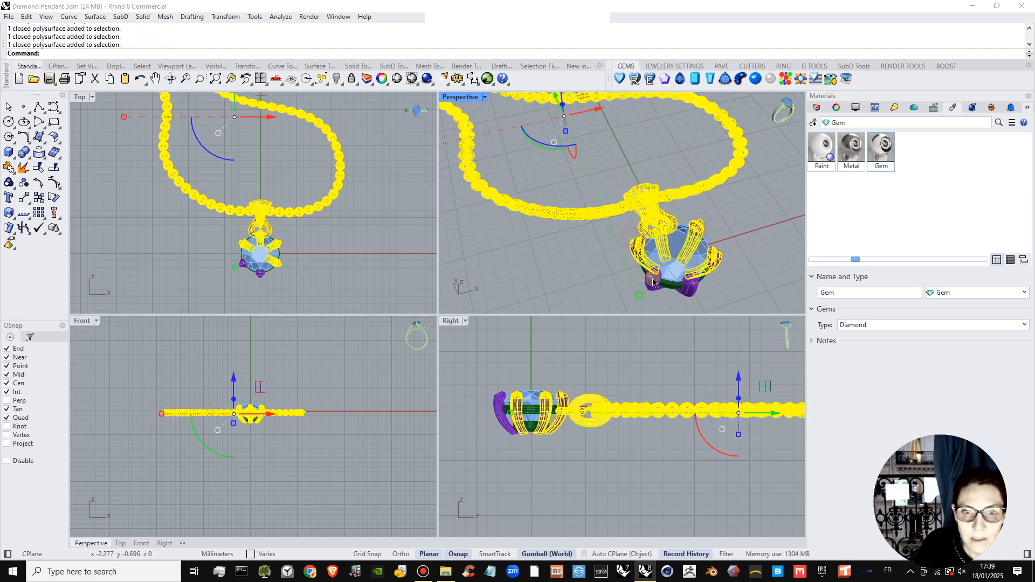
{"action": "left_click", "coordinate": [689, 290], "text": "shift"}
{"action": "left_click", "coordinate": [693, 305]}
{"action": "left_click", "coordinate": [696, 286], "text": "shift"}
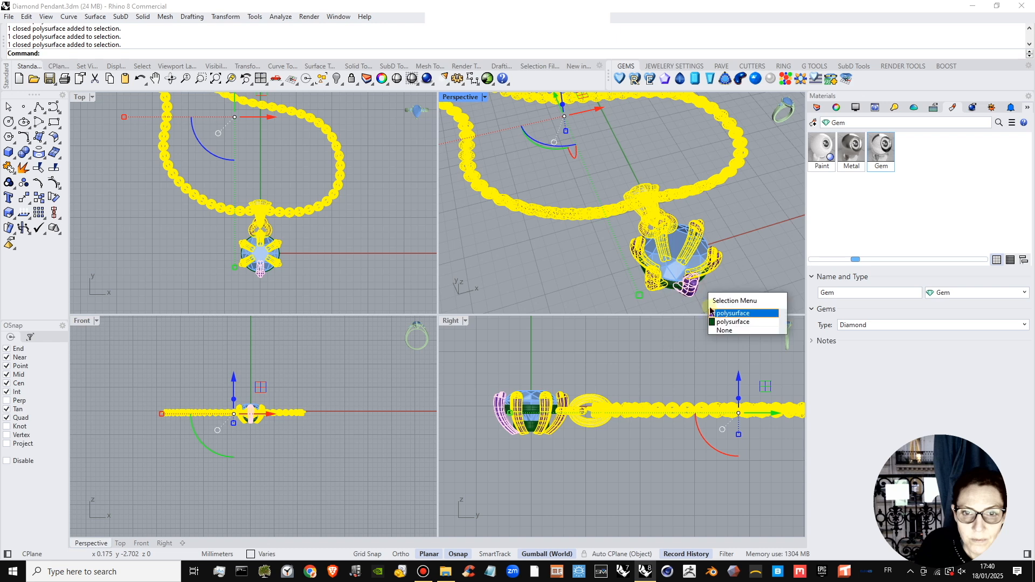
{"action": "left_click", "coordinate": [713, 313]}
{"action": "left_click", "coordinate": [674, 285], "text": "shift"}
{"action": "right_click_drag", "start_coordinate": [690, 297], "coordinate": [708, 244]}
{"action": "left_click", "coordinate": [666, 182], "text": "shift"}
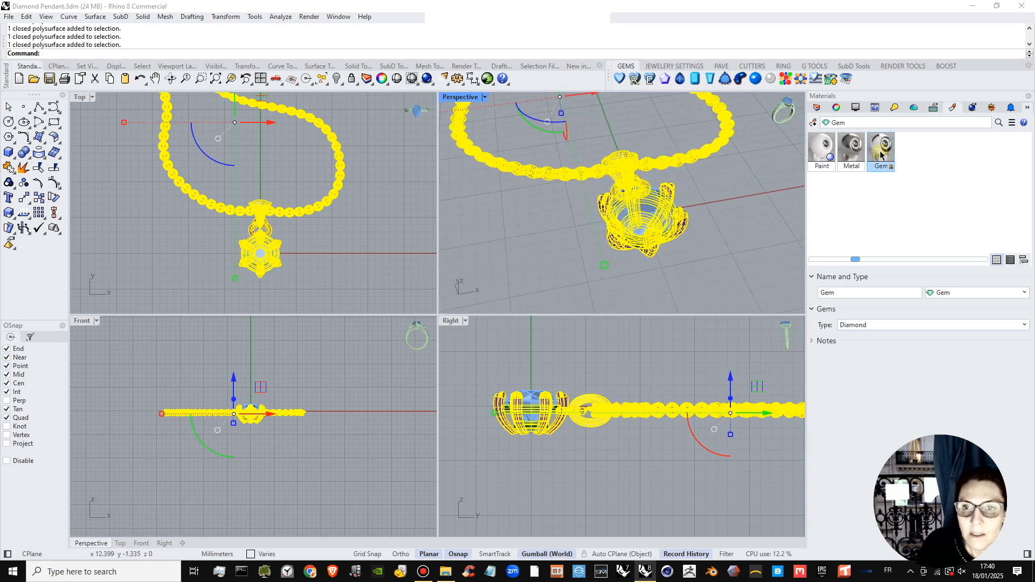
{"action": "right_click", "coordinate": [849, 139]}
{"action": "left_click", "coordinate": [849, 139]}
{"action": "right_click", "coordinate": [849, 142]}
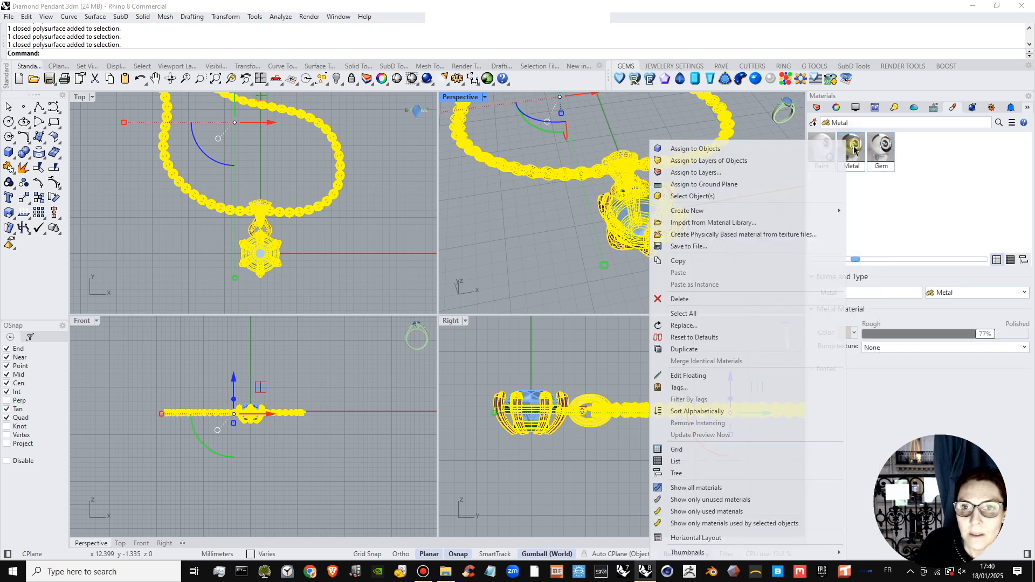
{"action": "left_click", "coordinate": [783, 141]}
Assign the Gem material to the round diamond, including the objects inside its block.
{"action": "left_click", "coordinate": [715, 213]}
{"action": "left_click", "coordinate": [648, 209]}
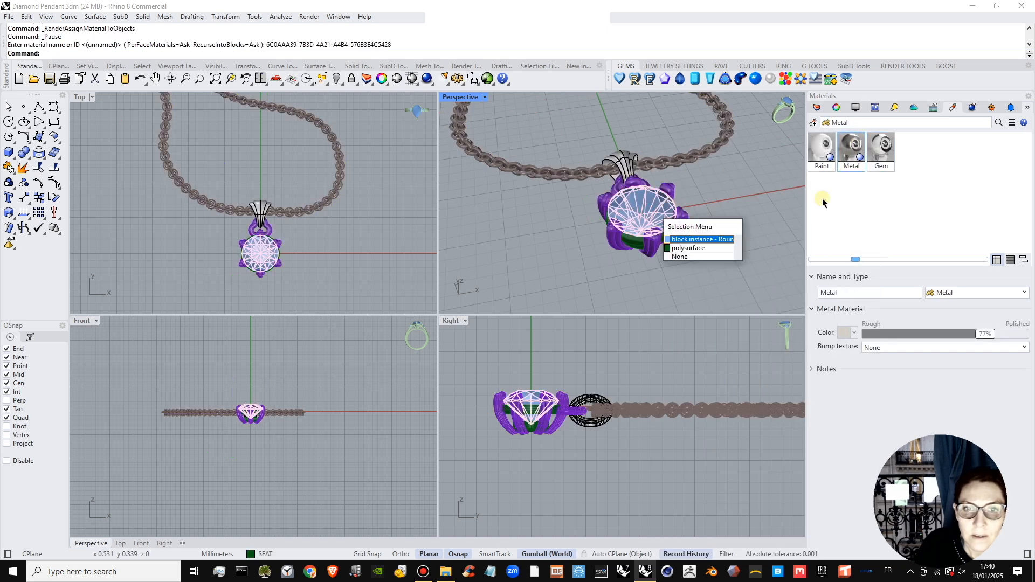
{"action": "left_click", "coordinate": [718, 243]}
{"action": "right_click", "coordinate": [879, 145]}
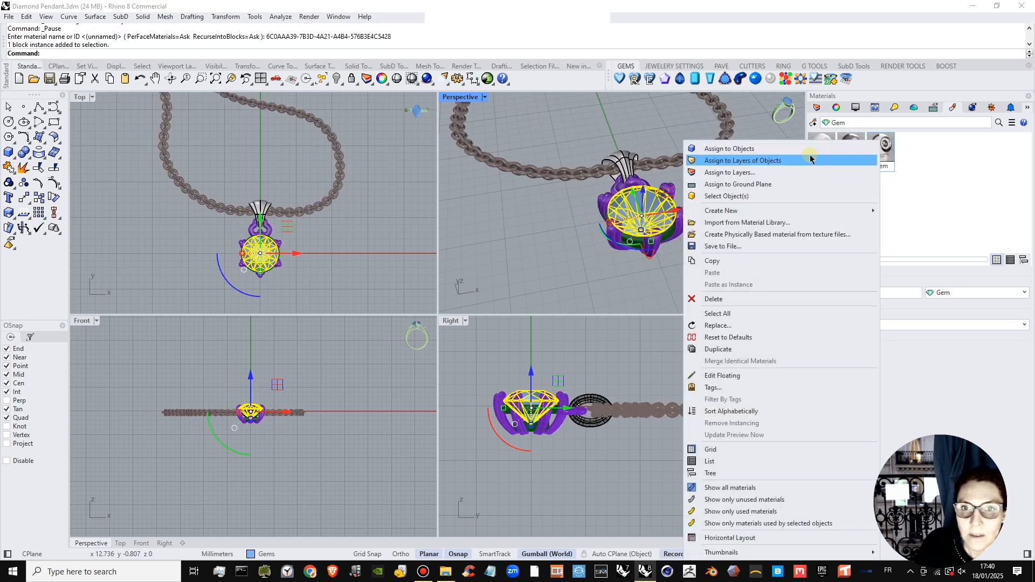
{"action": "left_click", "coordinate": [807, 151]}
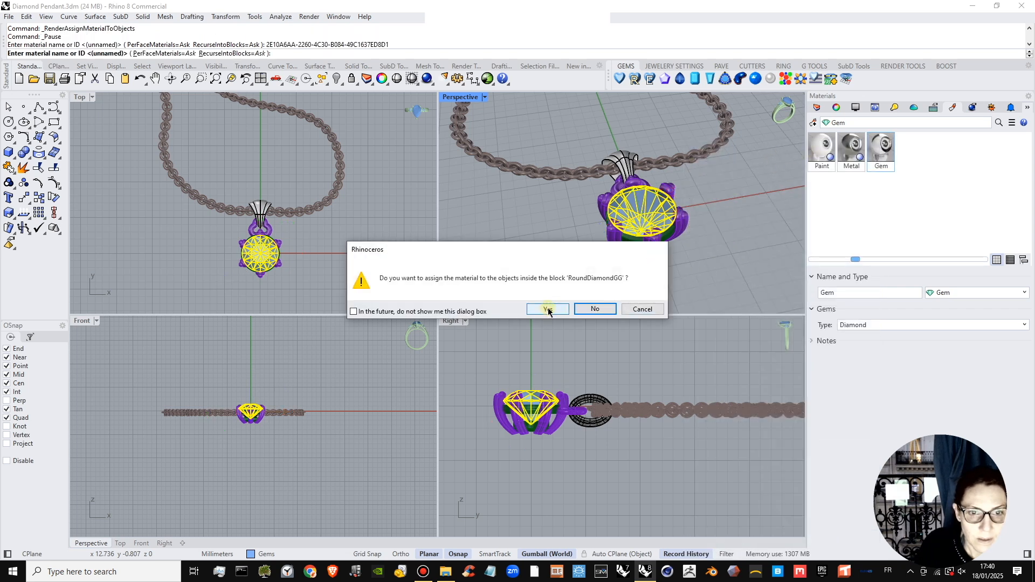
{"action": "left_click", "coordinate": [548, 309]}
Switch the sun to manual control and position it at azimuth 67.4° and altitude 27.0°.
{"action": "scroll", "coordinate": [686, 259], "scroll_direction": "down", "scroll_amount": 3}
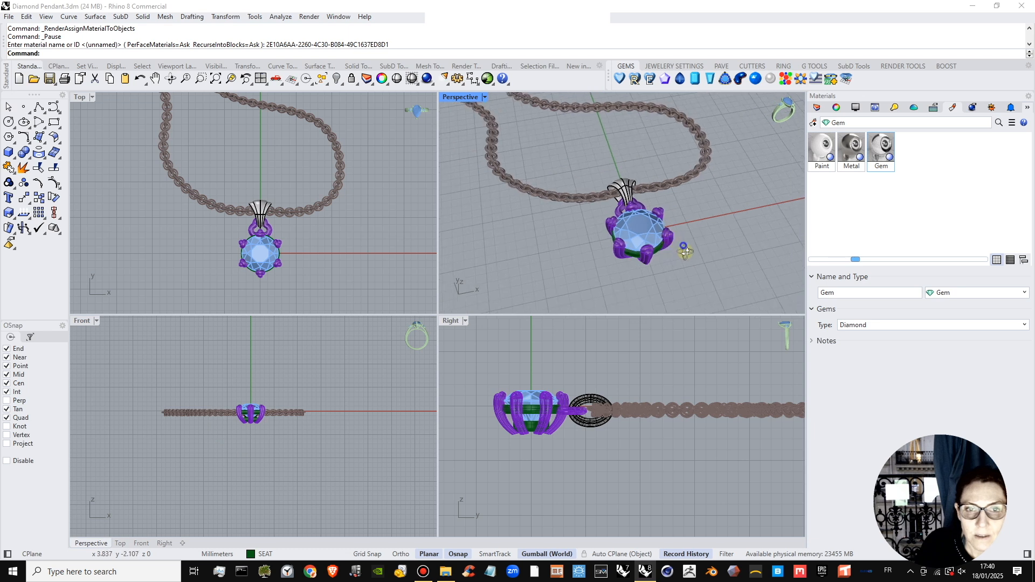
{"action": "right_click_drag", "start_coordinate": [685, 252], "coordinate": [722, 256]}
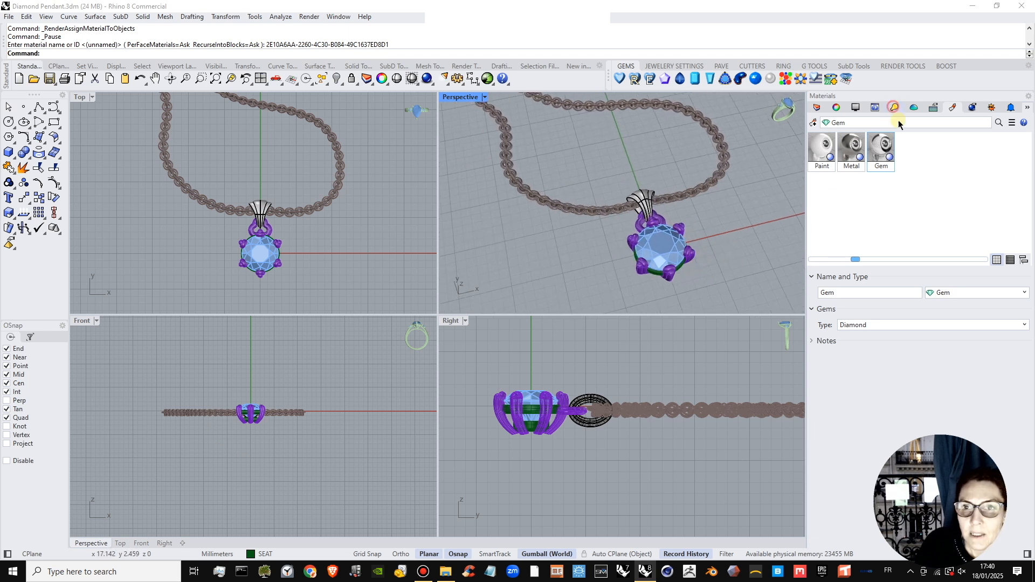
{"action": "left_click", "coordinate": [894, 107]}
{"action": "left_click", "coordinate": [921, 124]}
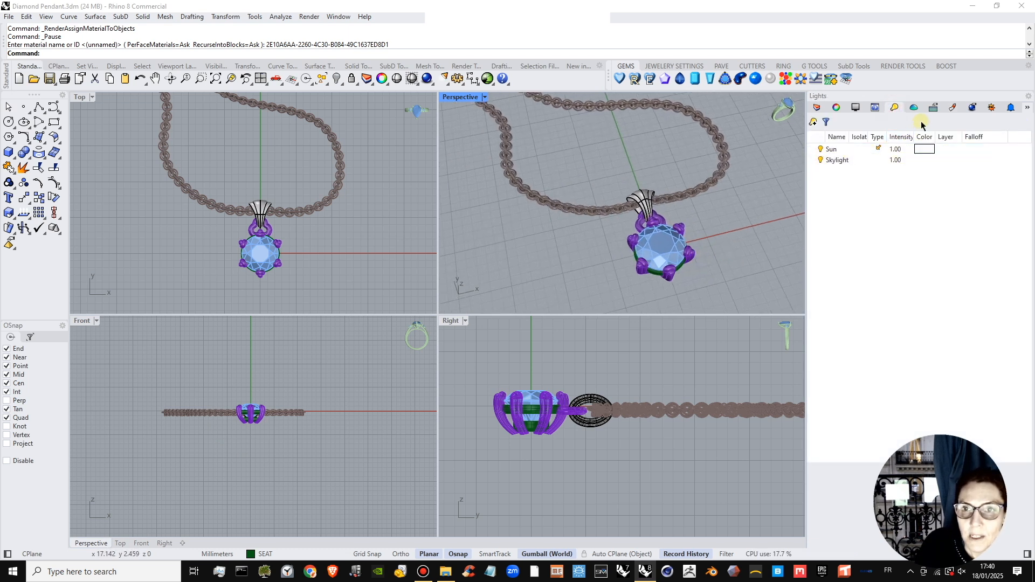
{"action": "left_click", "coordinate": [991, 106]}
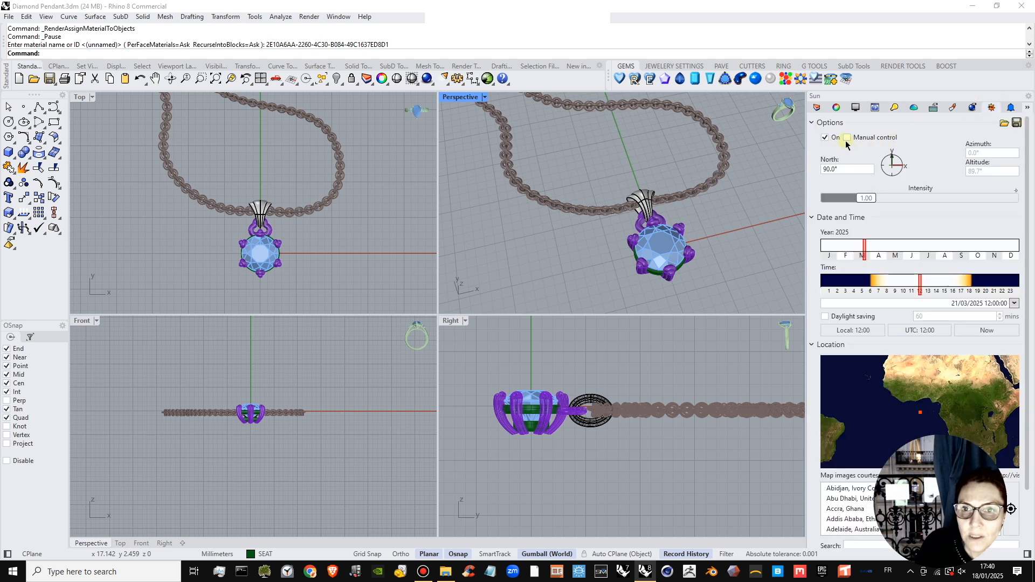
{"action": "left_click", "coordinate": [847, 137]}
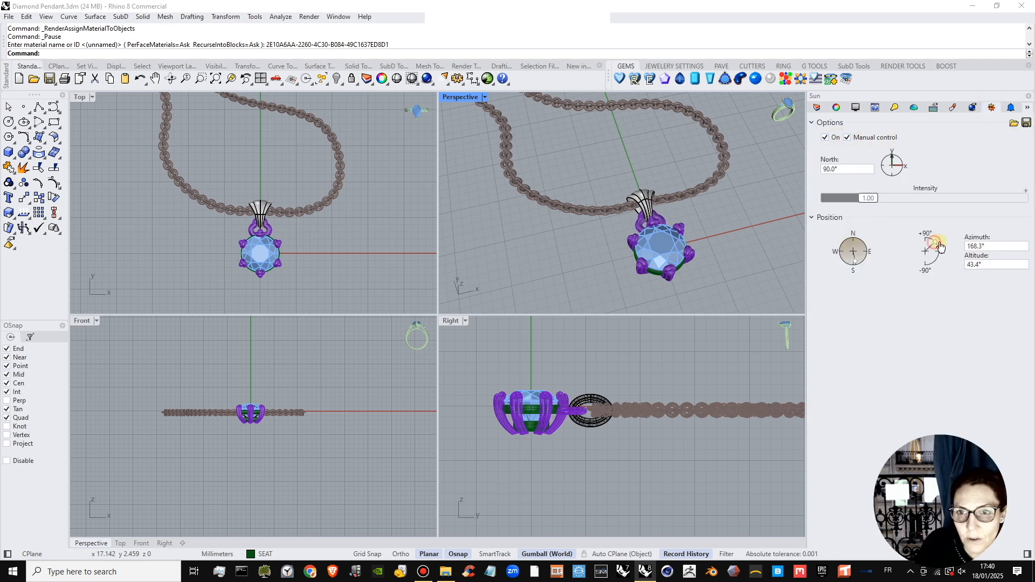
{"action": "left_click_drag", "start_coordinate": [940, 247], "coordinate": [942, 250]}
{"action": "left_click_drag", "start_coordinate": [873, 258], "coordinate": [876, 246]}
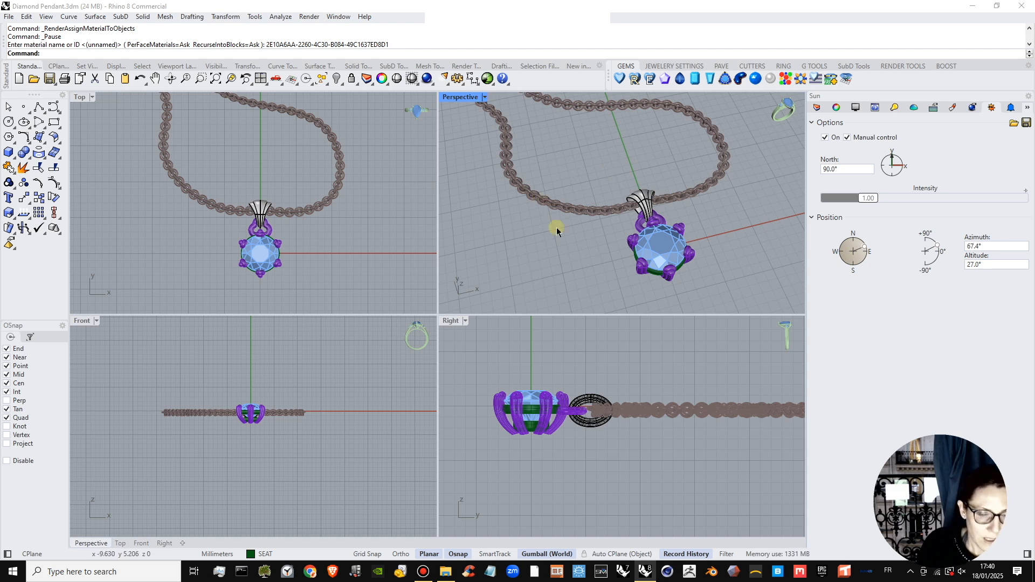
Show the Perspective viewport in Raytraced display mode, maximise it and frame the pendant.
{"action": "left_click", "coordinate": [485, 97]}
{"action": "left_click", "coordinate": [494, 257]}
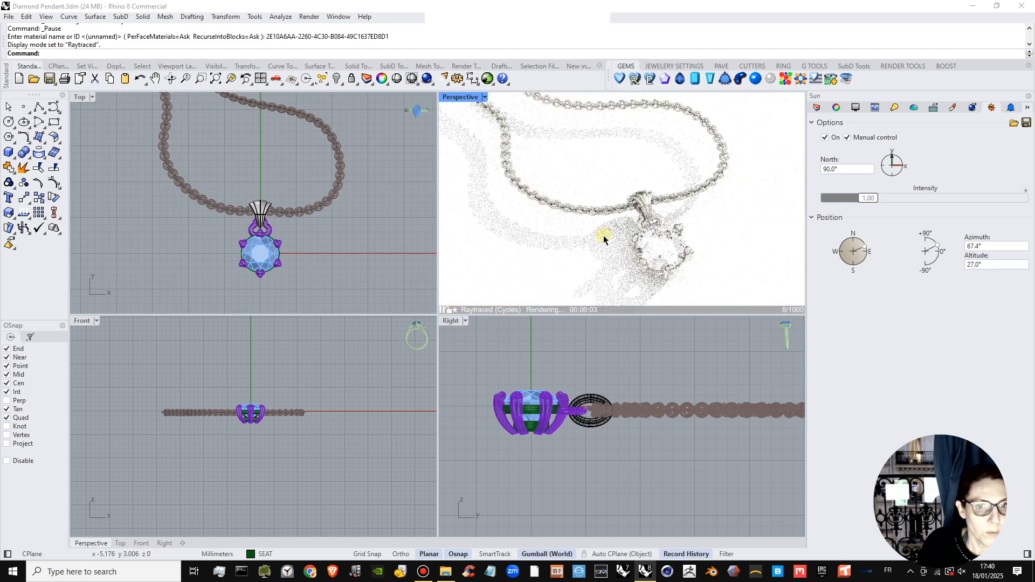
{"action": "double_click", "coordinate": [459, 97]}
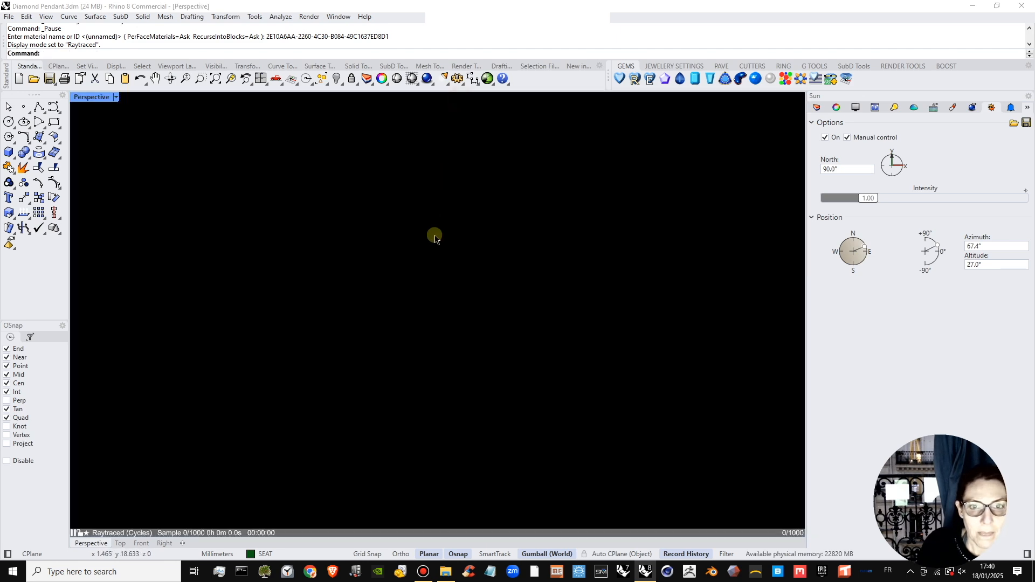
{"action": "right_click_drag", "start_coordinate": [466, 333], "coordinate": [568, 353]}
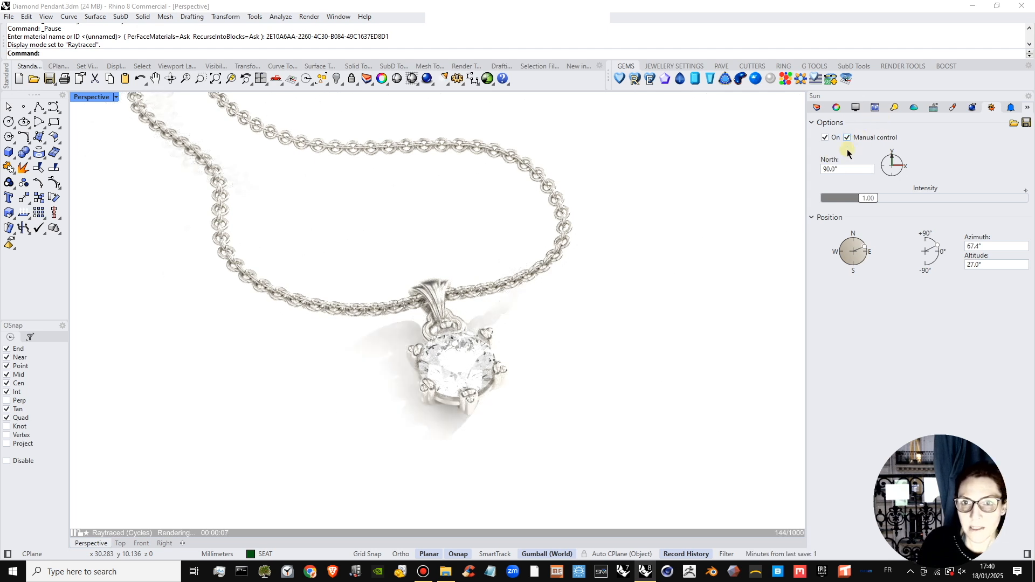
Lower the sun's intensity slightly and change the render background from a solid colour to a gradient.
{"action": "left_click_drag", "start_coordinate": [861, 200], "coordinate": [854, 200]}
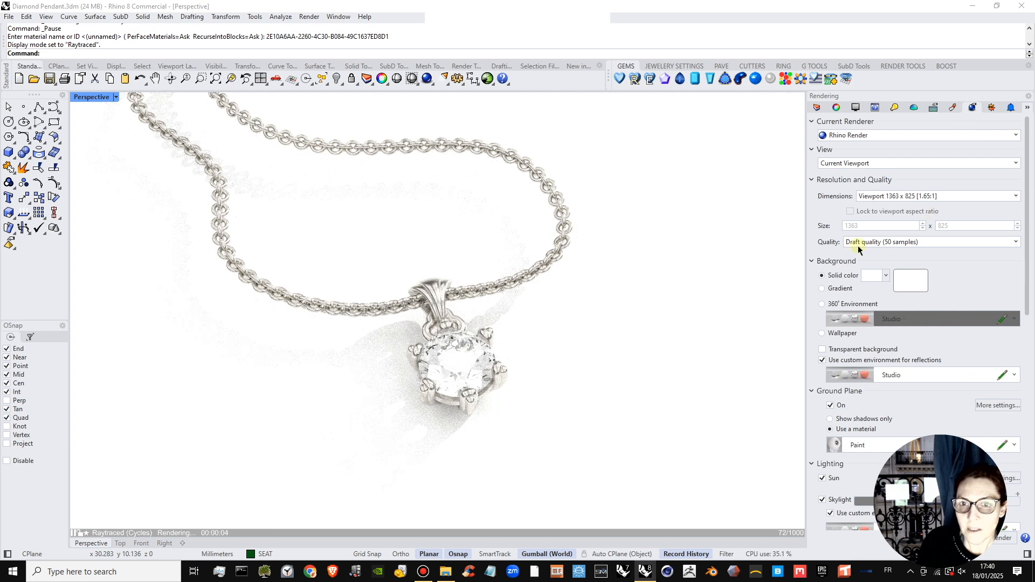
{"action": "left_click", "coordinate": [885, 278]}
{"action": "left_click", "coordinate": [852, 288]}
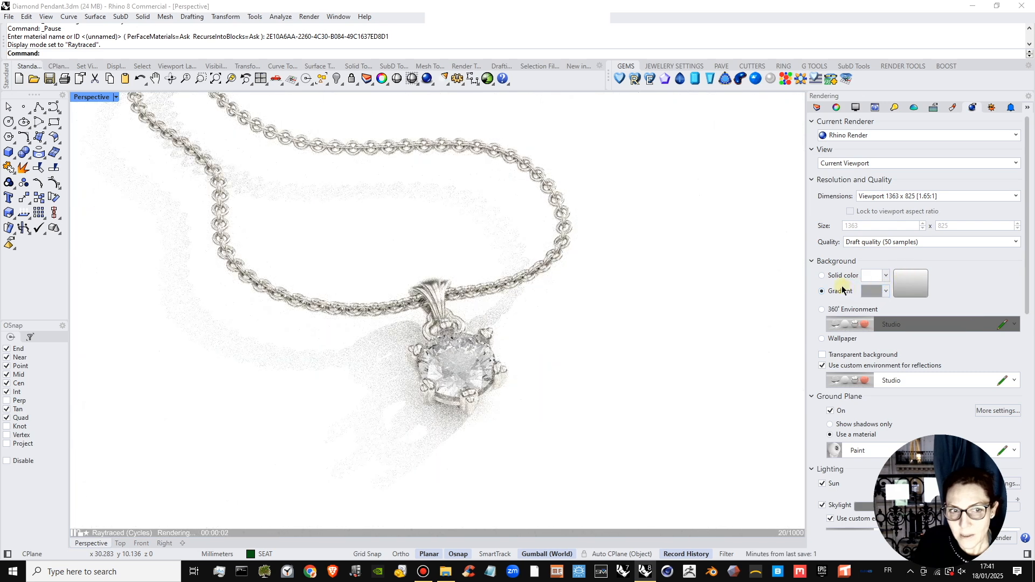
Set the second colour of the render background gradient to black.
{"action": "left_click", "coordinate": [869, 291]}
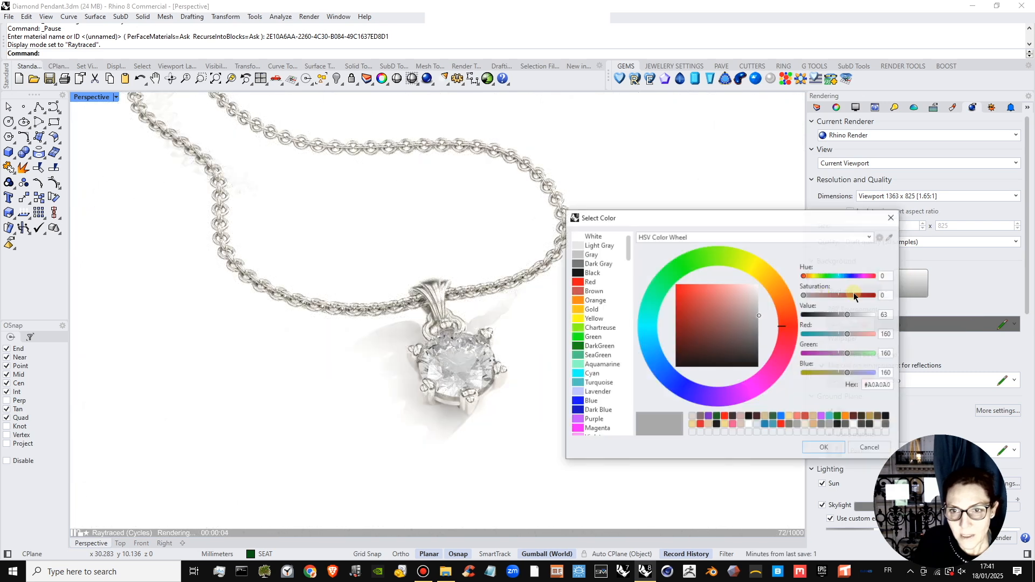
{"action": "left_click_drag", "start_coordinate": [743, 339], "coordinate": [755, 378]}
{"action": "left_click", "coordinate": [810, 448]}
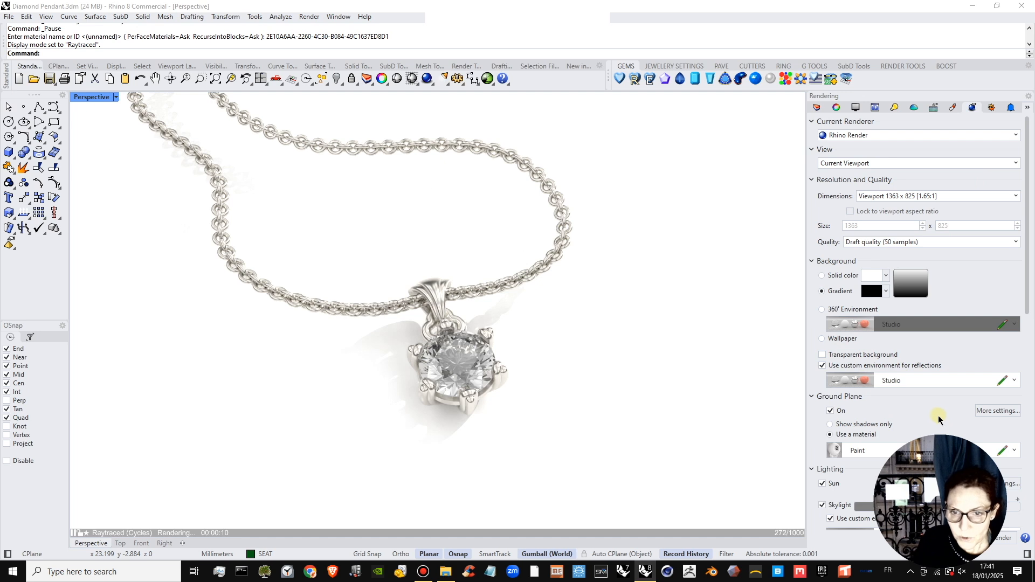
{"action": "scroll", "coordinate": [938, 415], "scroll_direction": "down", "scroll_amount": 3}
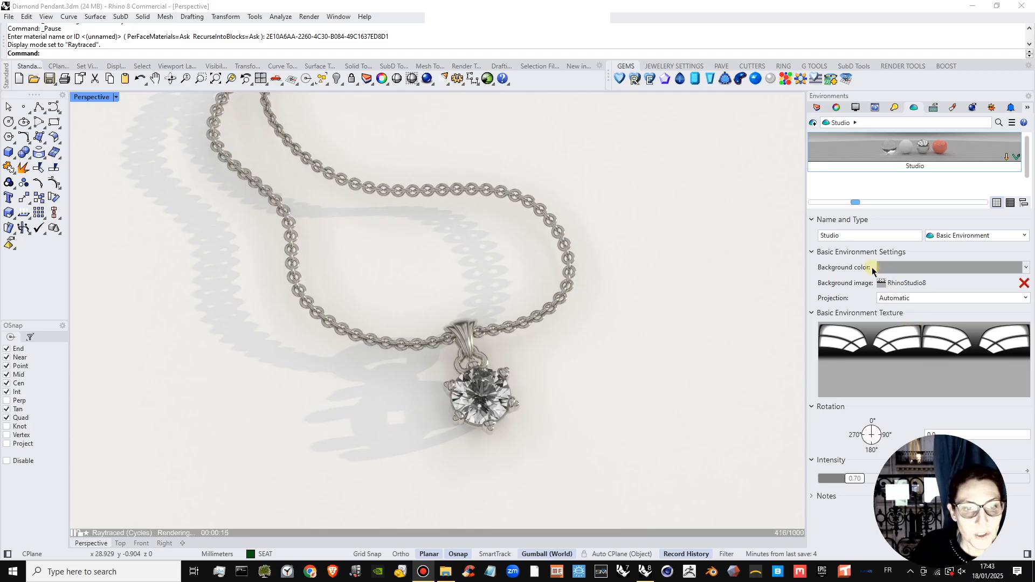
Set the background colour of the Studio environment to black.
{"action": "left_click", "coordinate": [902, 268]}
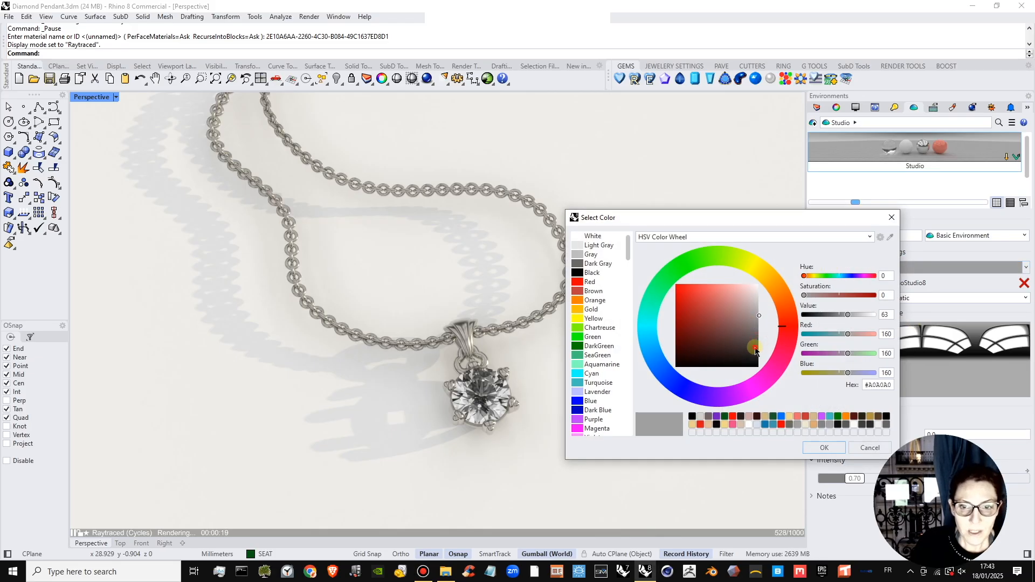
{"action": "left_click_drag", "start_coordinate": [755, 352], "coordinate": [755, 369]}
{"action": "left_click", "coordinate": [823, 448]}
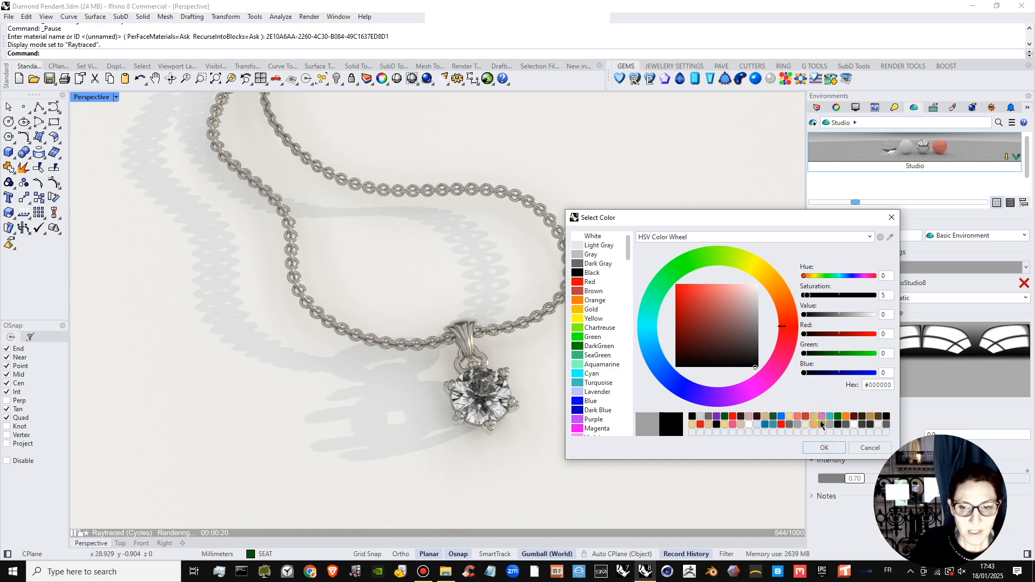
{"action": "left_click", "coordinate": [823, 448]}
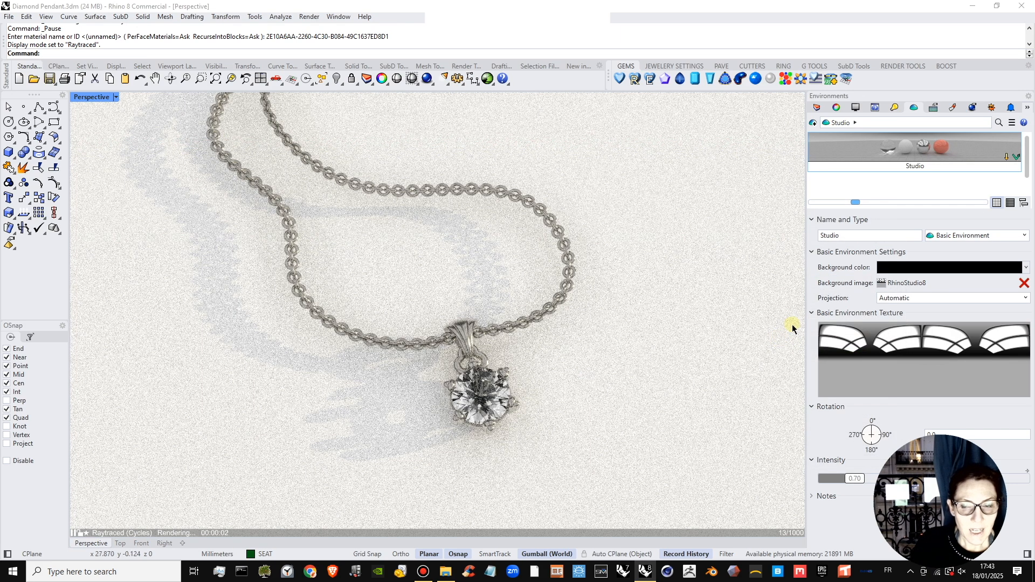